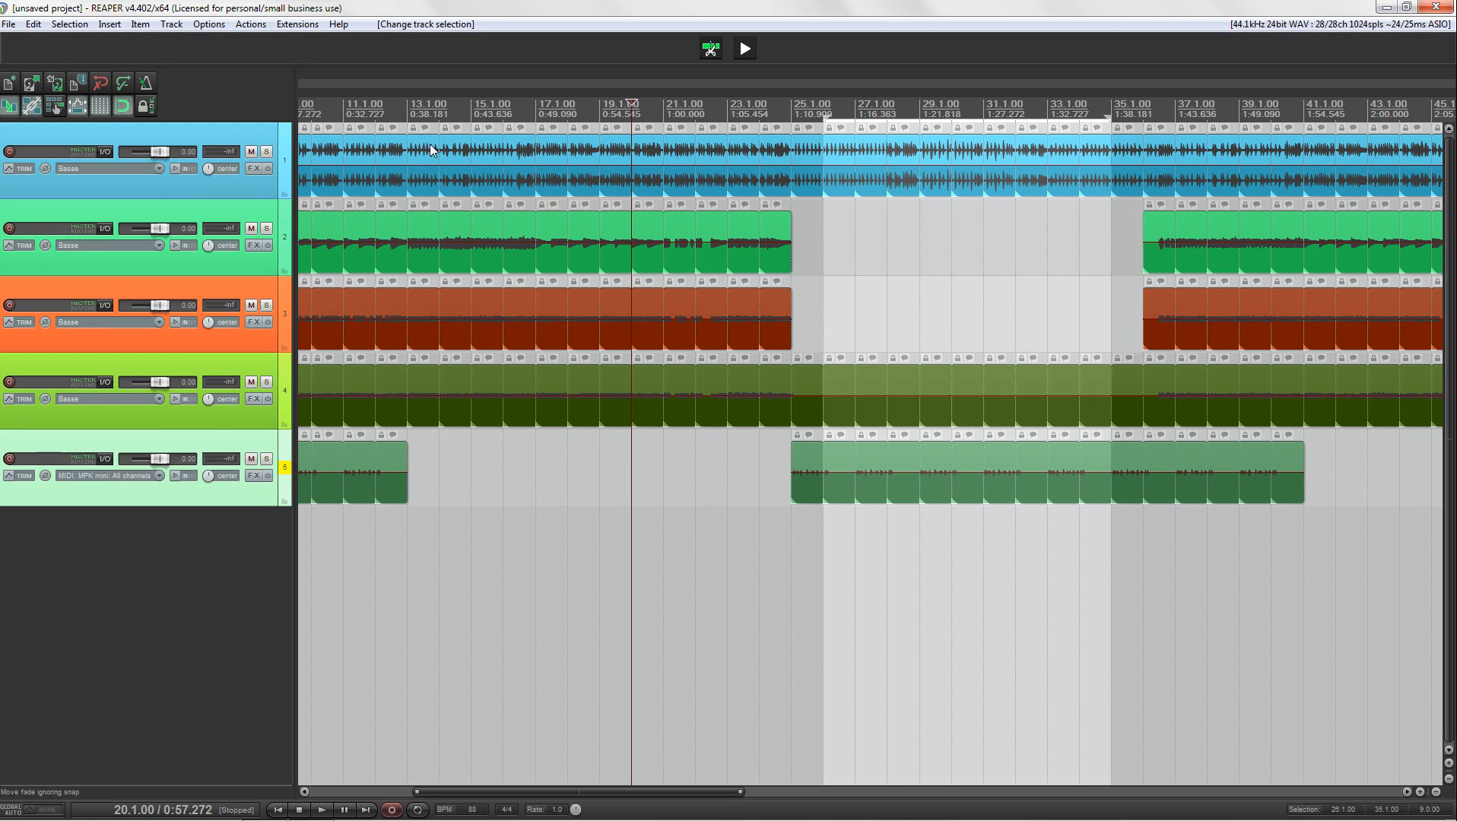
- Open the S&M Cycle Action editor, enlarge its window and reposition it over the arrangement
click(297, 24)
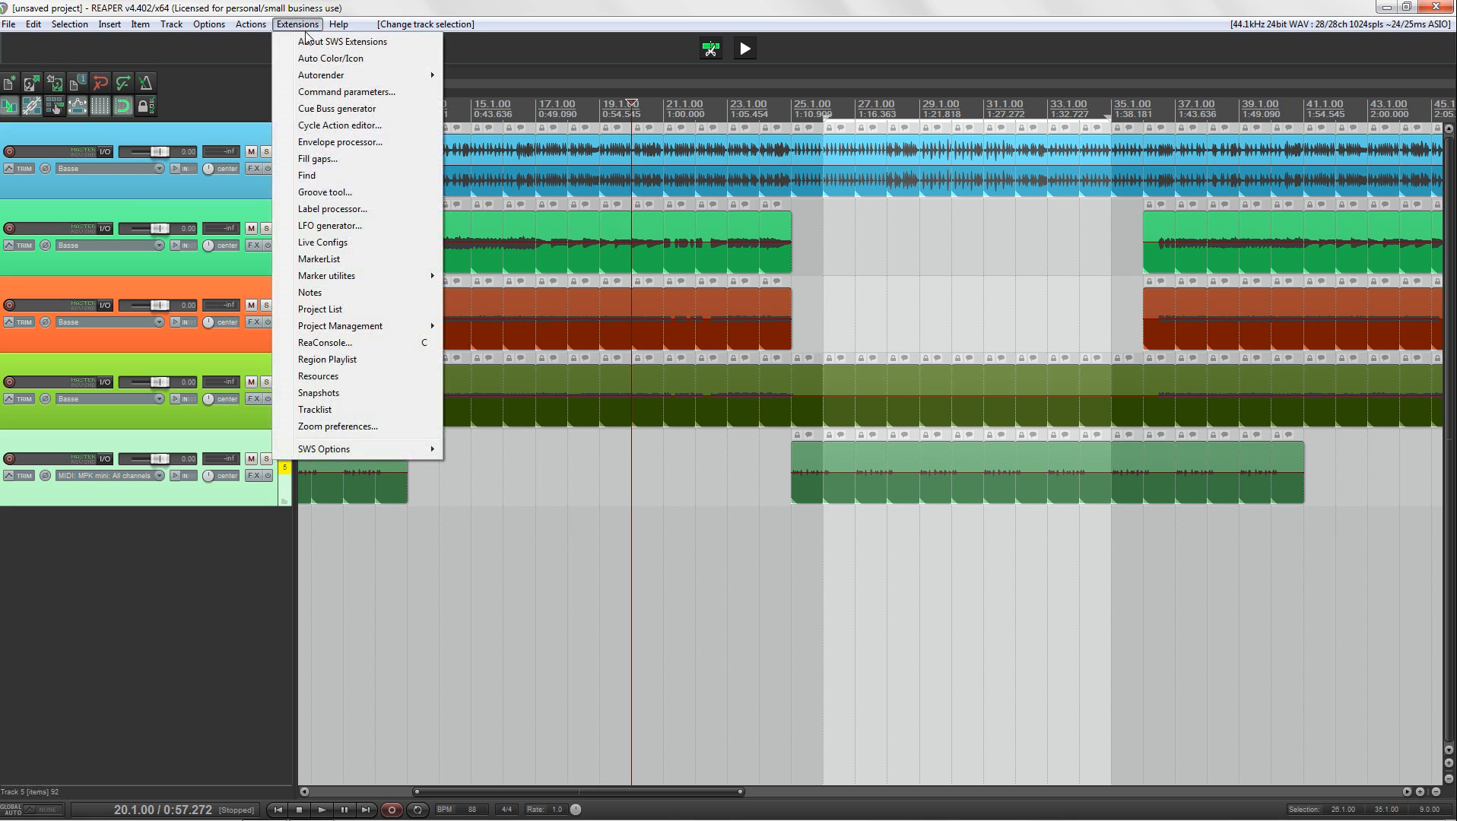
click(338, 126)
drag(386, 43, 624, 110)
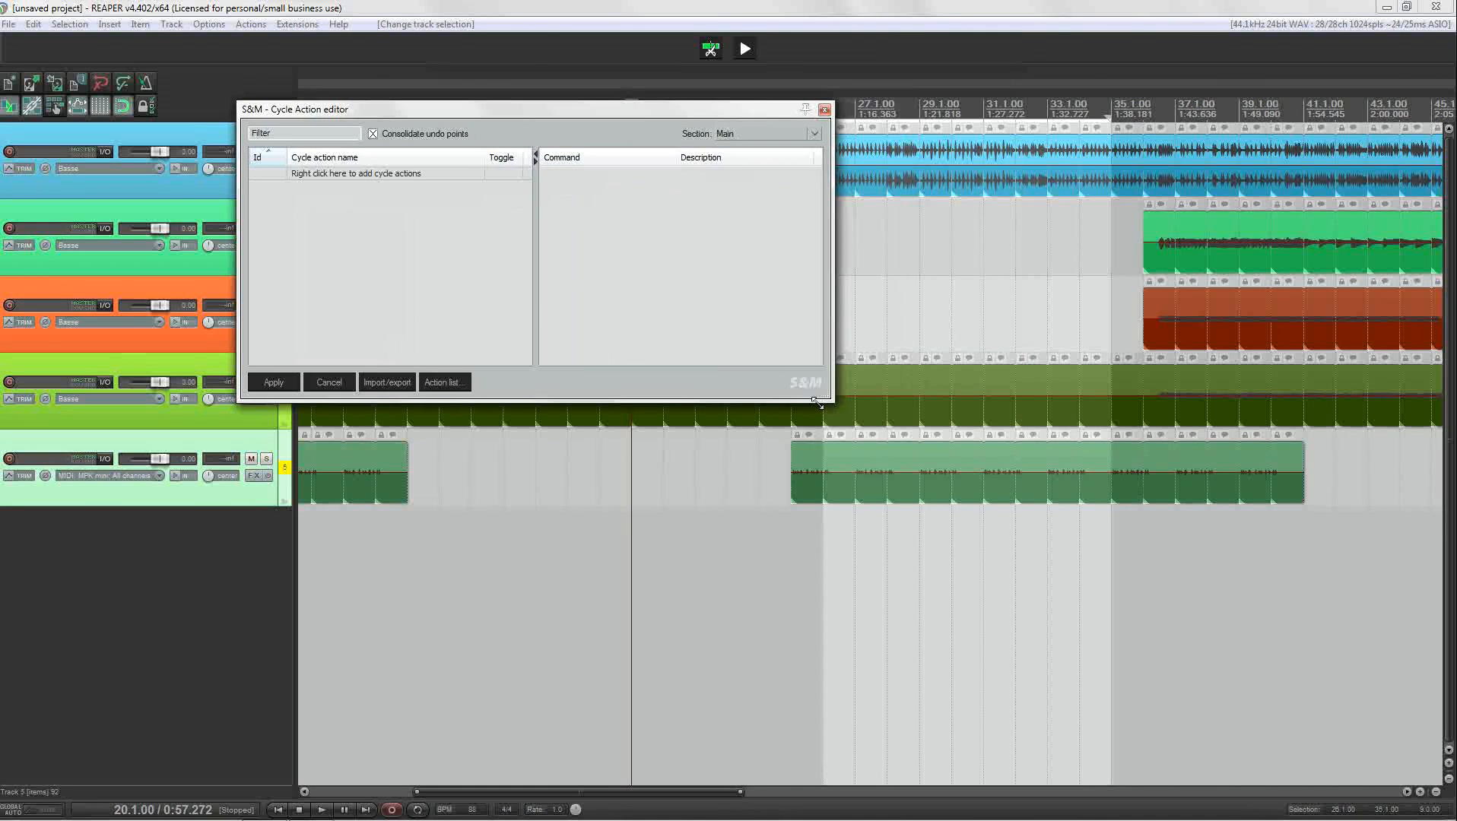
drag(833, 403, 845, 565)
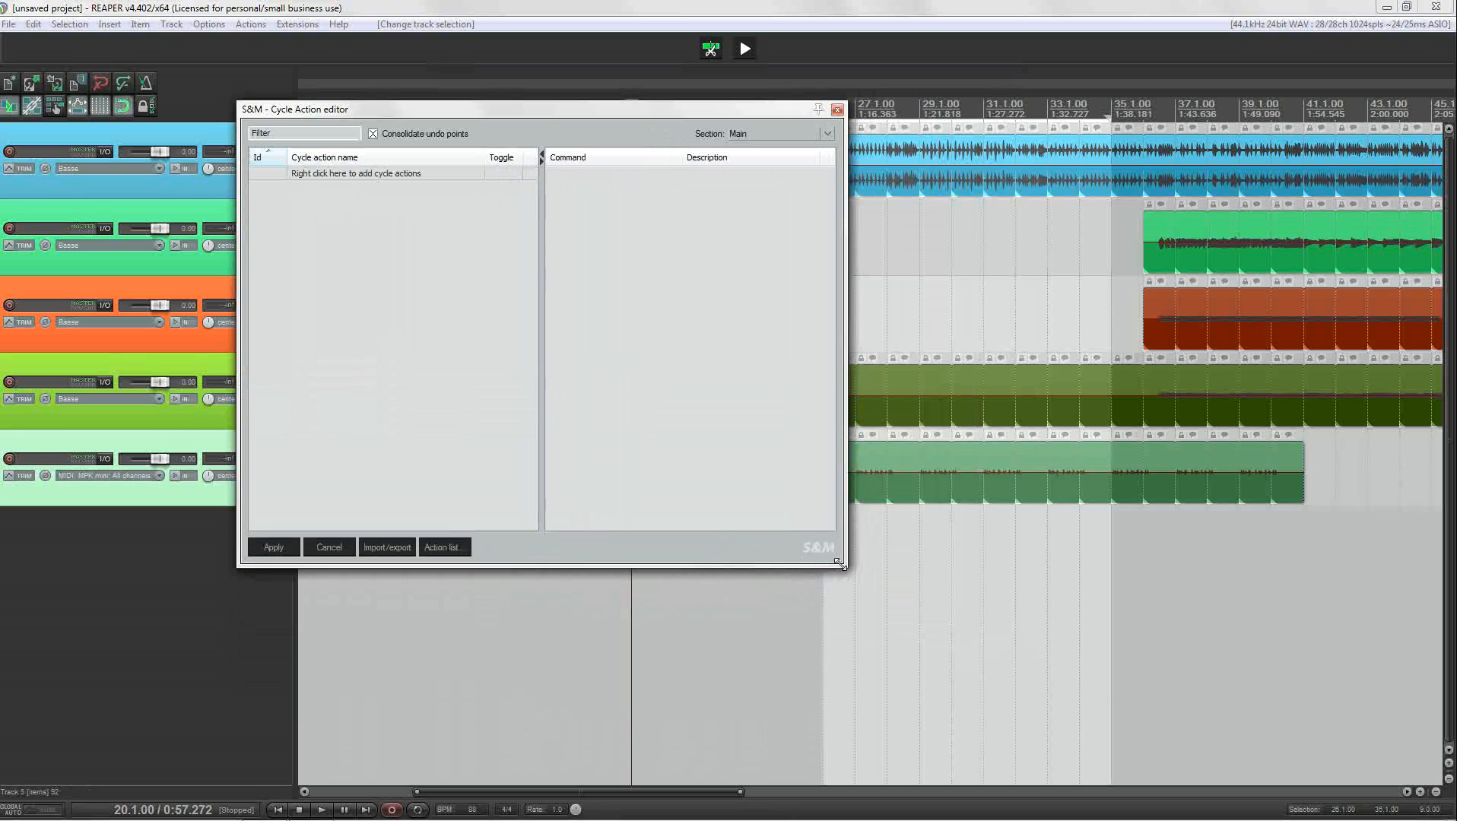
drag(576, 121, 692, 132)
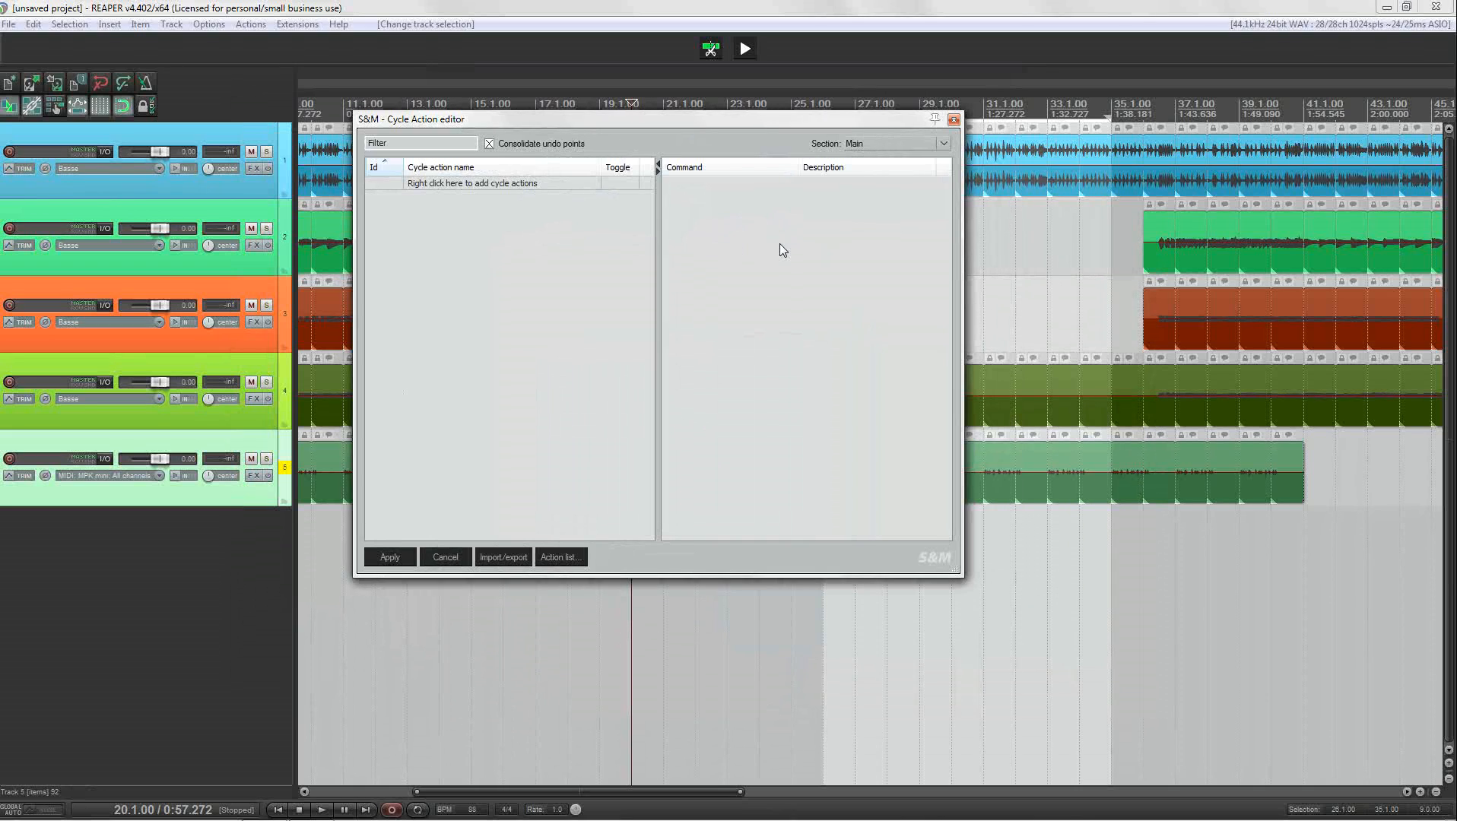
- Compare the section selectors of the action list and the Cycle Action editor, closing the action list when done
click(260, 26)
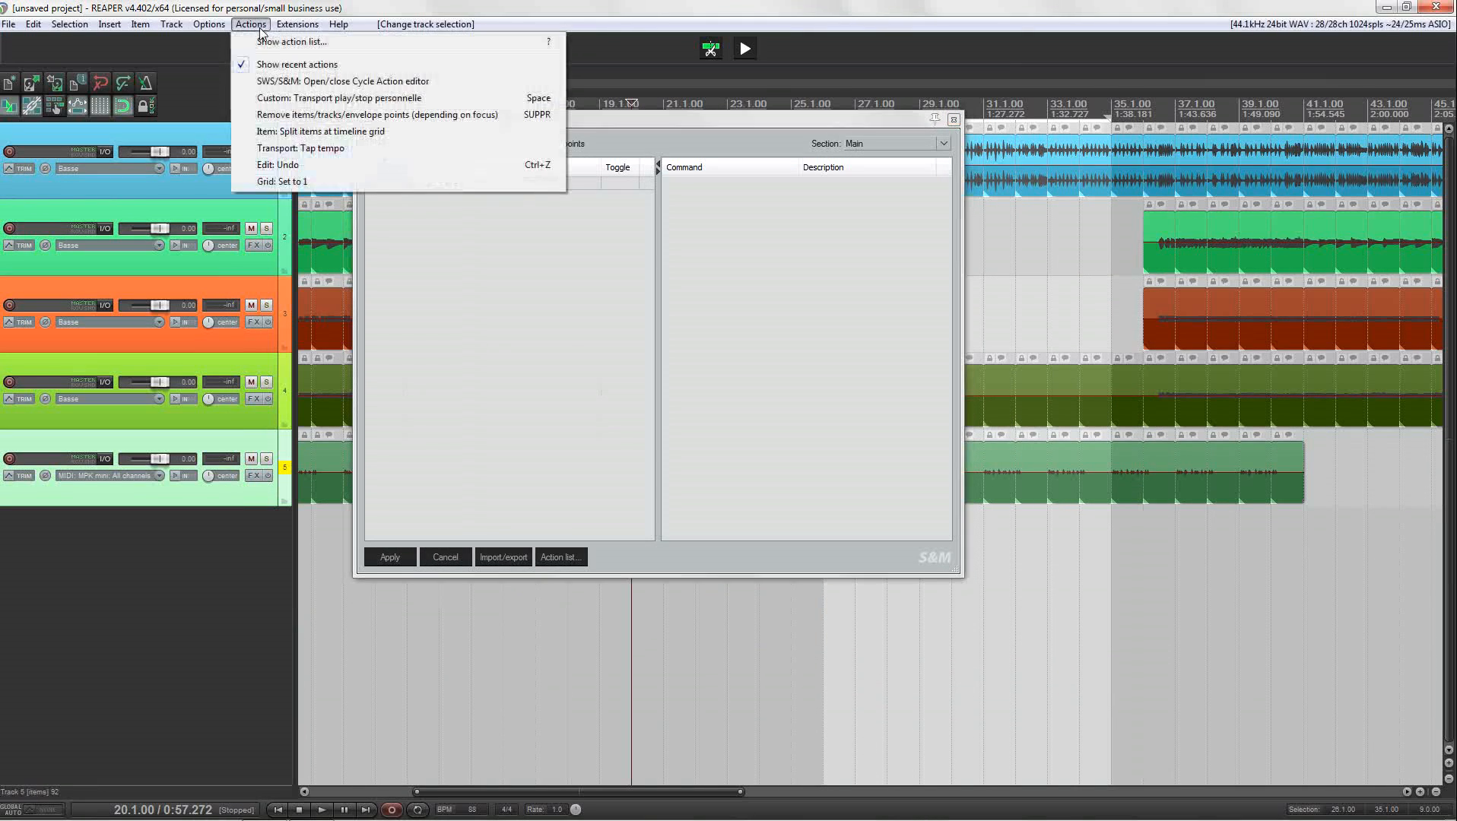
click(274, 42)
drag(920, 147, 822, 153)
key(BackSpace)
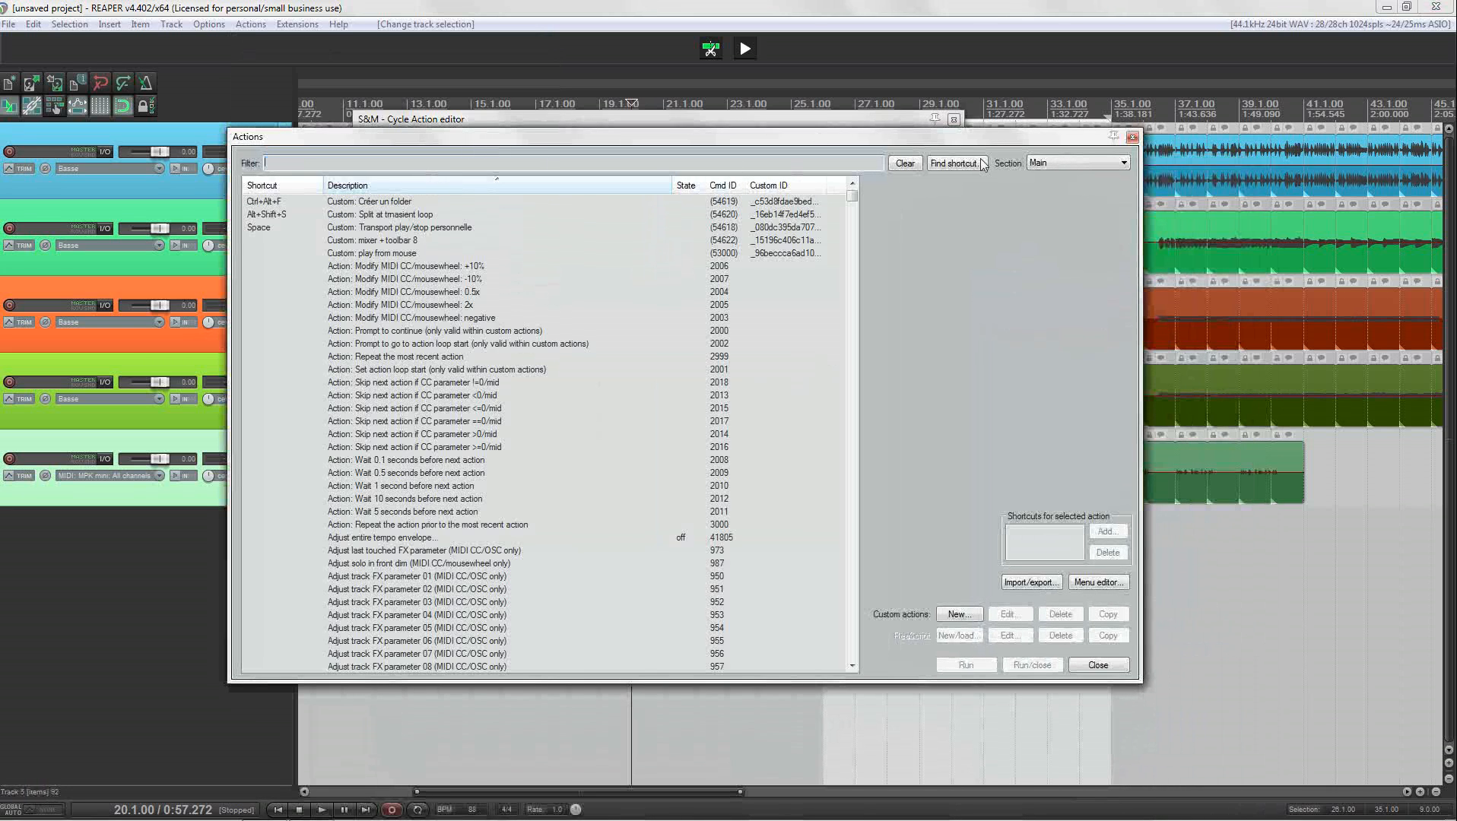
drag(964, 146, 1048, 216)
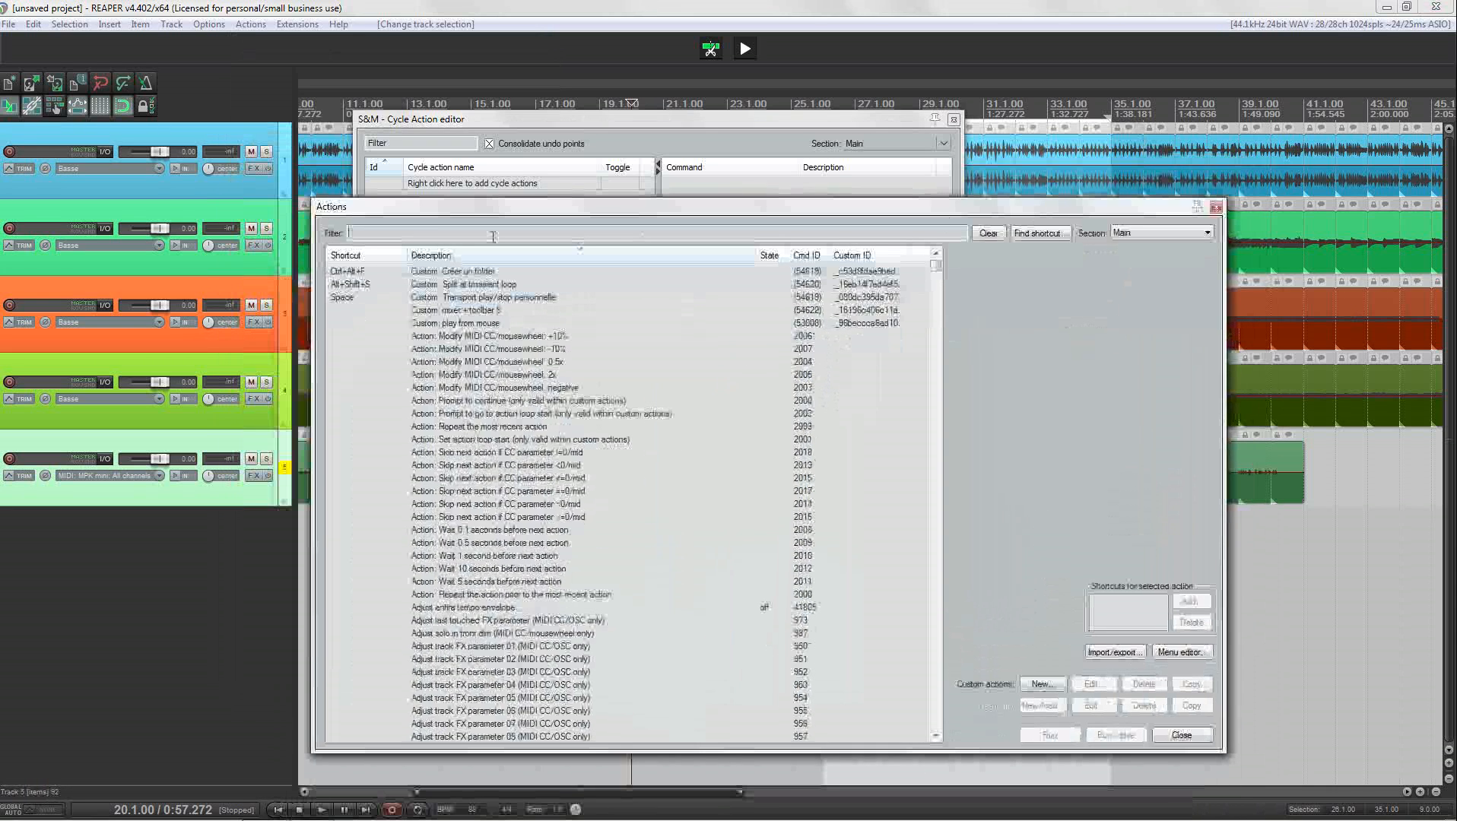
click(1154, 234)
click(1152, 232)
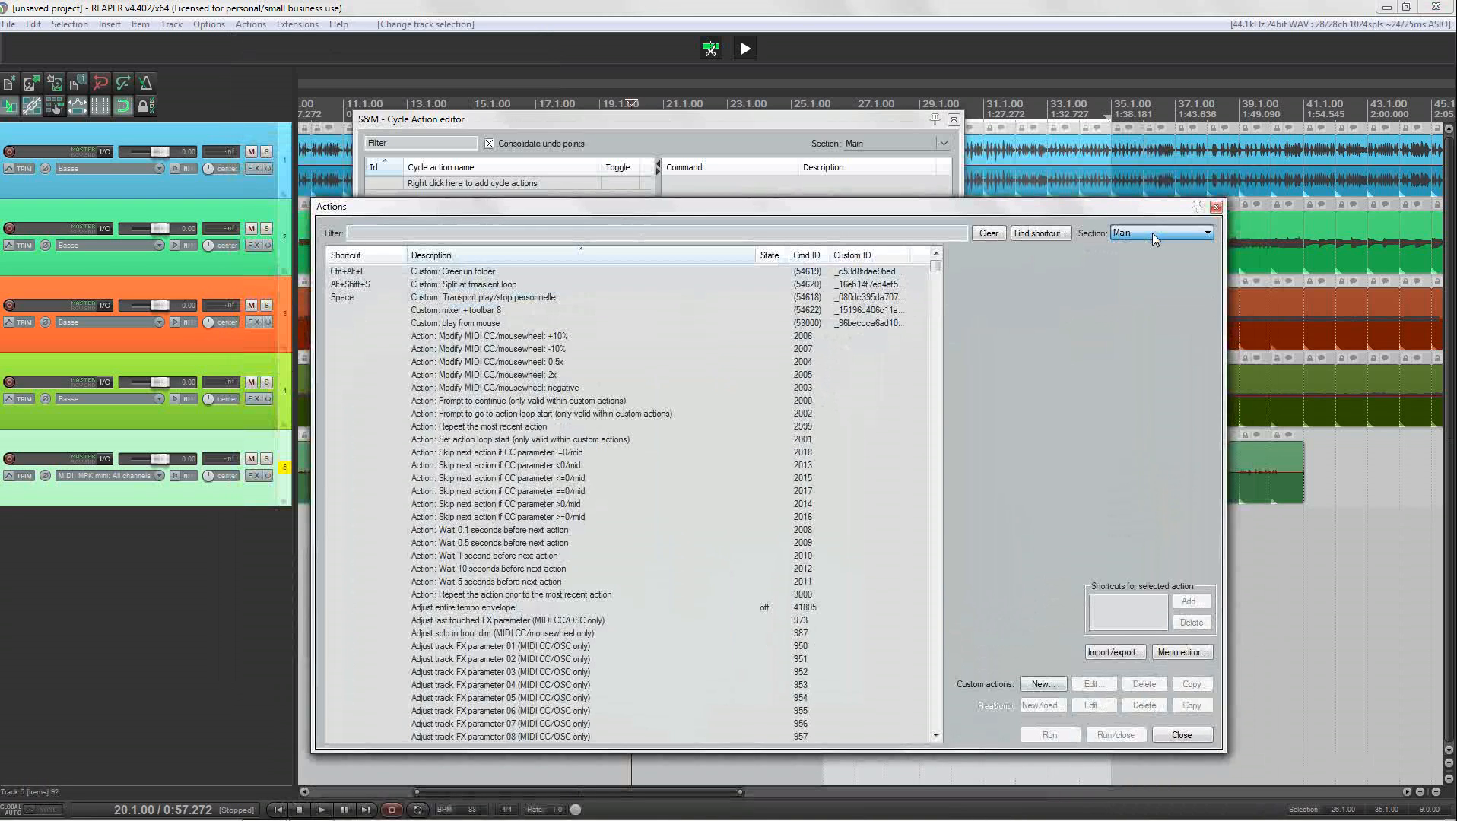
click(943, 143)
click(906, 122)
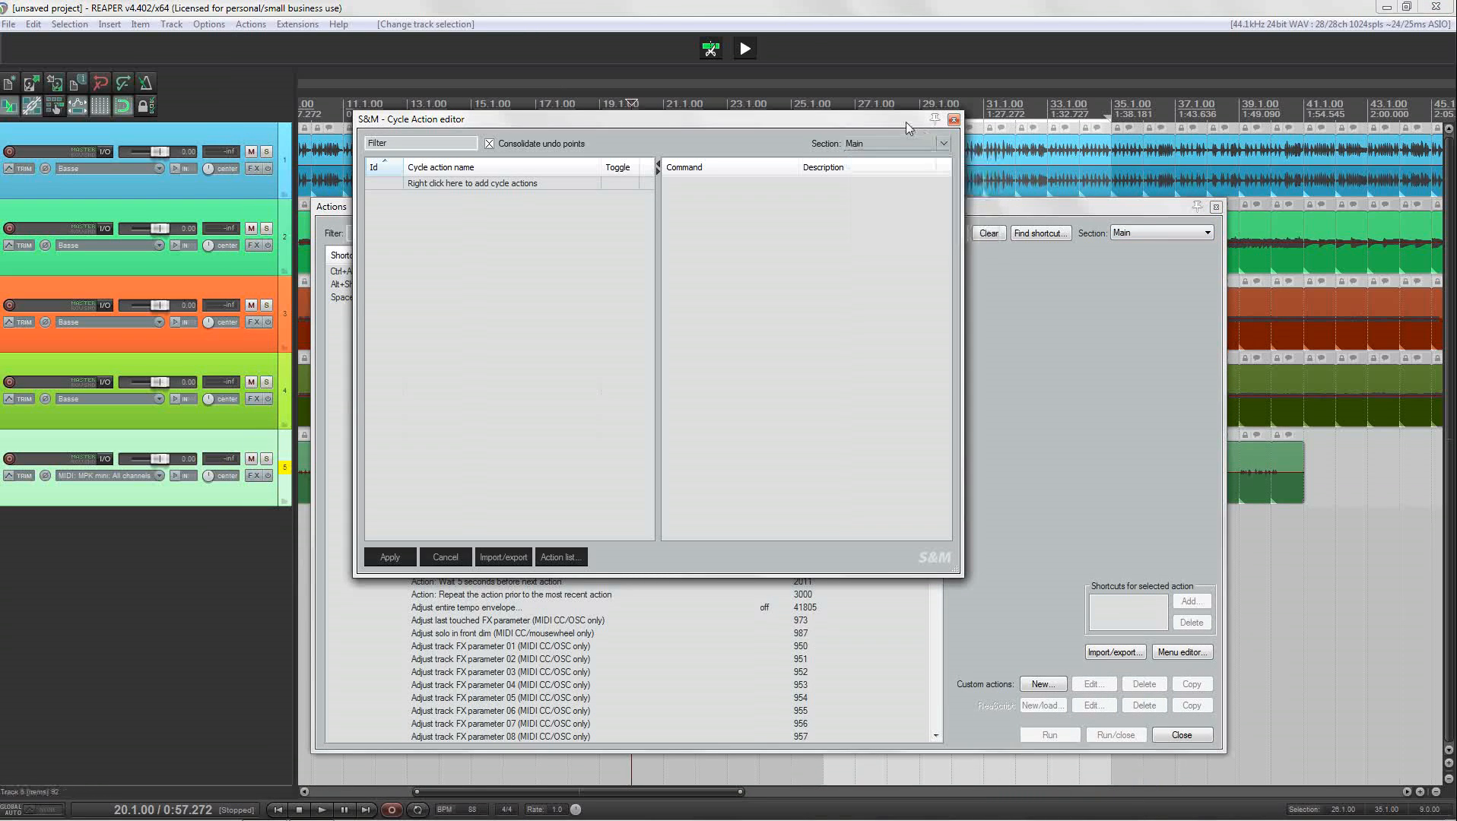
click(1217, 206)
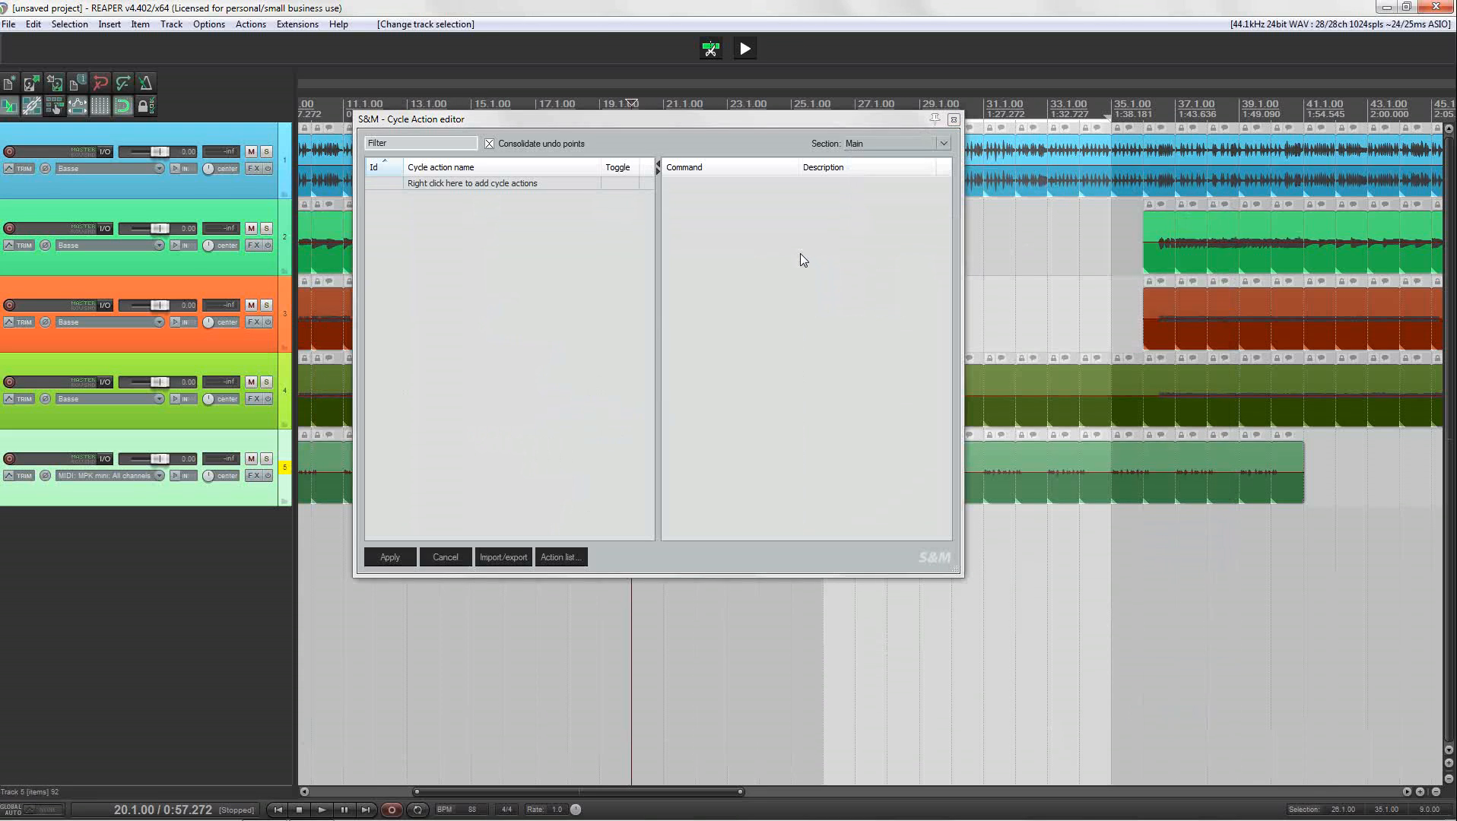
- Open the action list from the Cycle Action editor, place it beside the editor and filter it by "monito"
drag(674, 114, 706, 126)
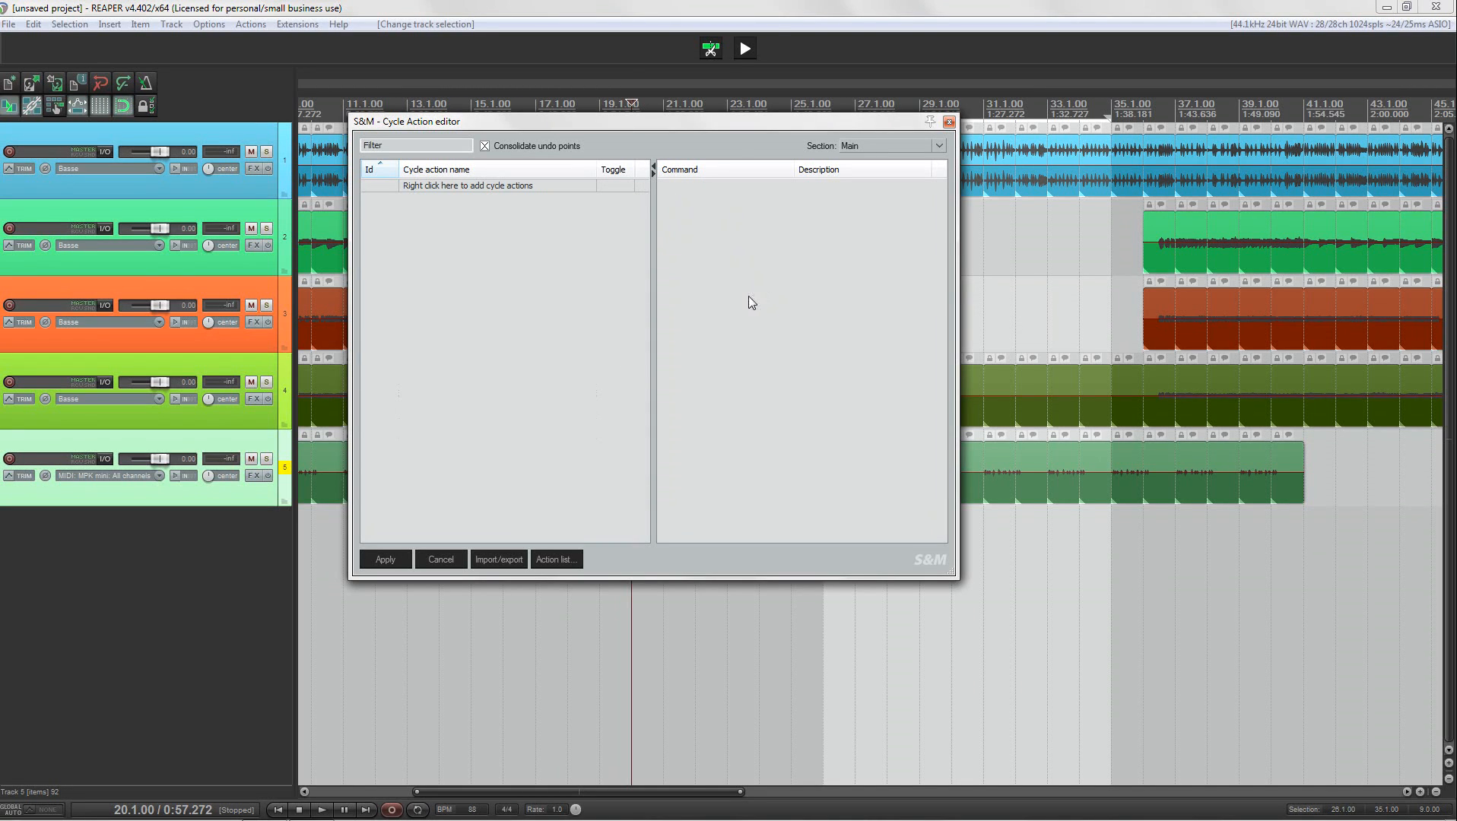
click(557, 557)
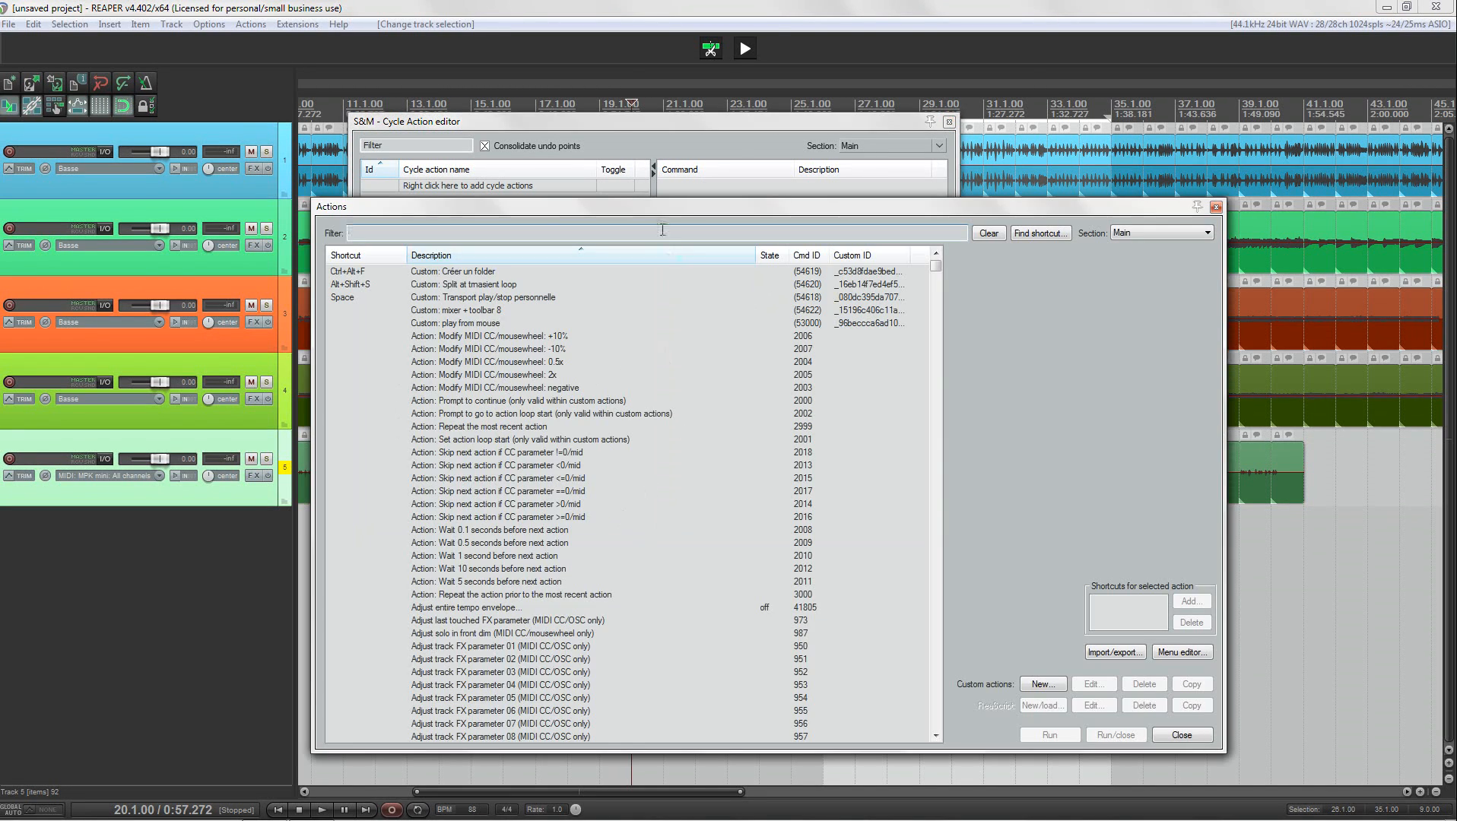
drag(656, 209, 1061, 184)
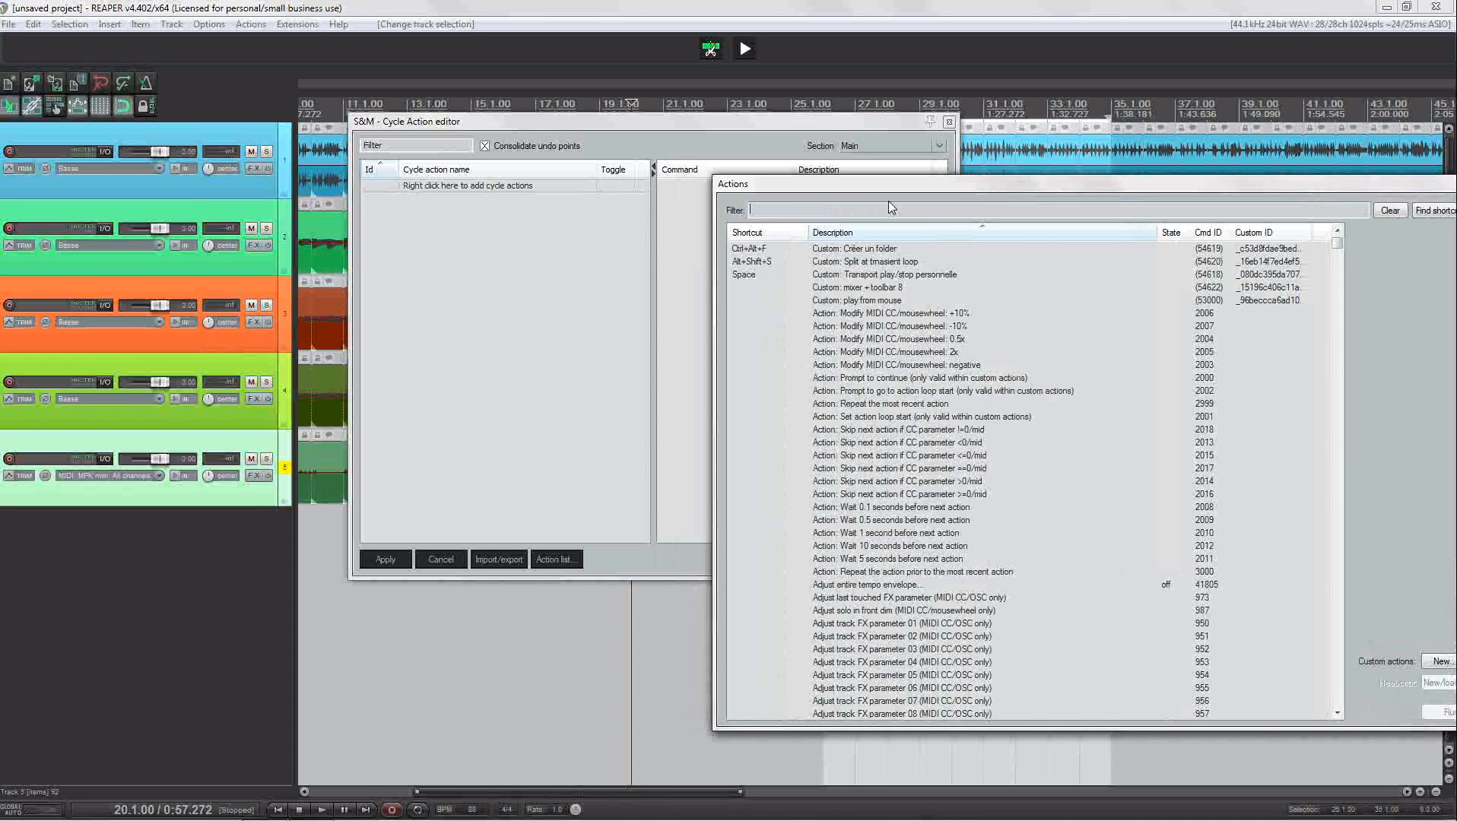
text(mon)
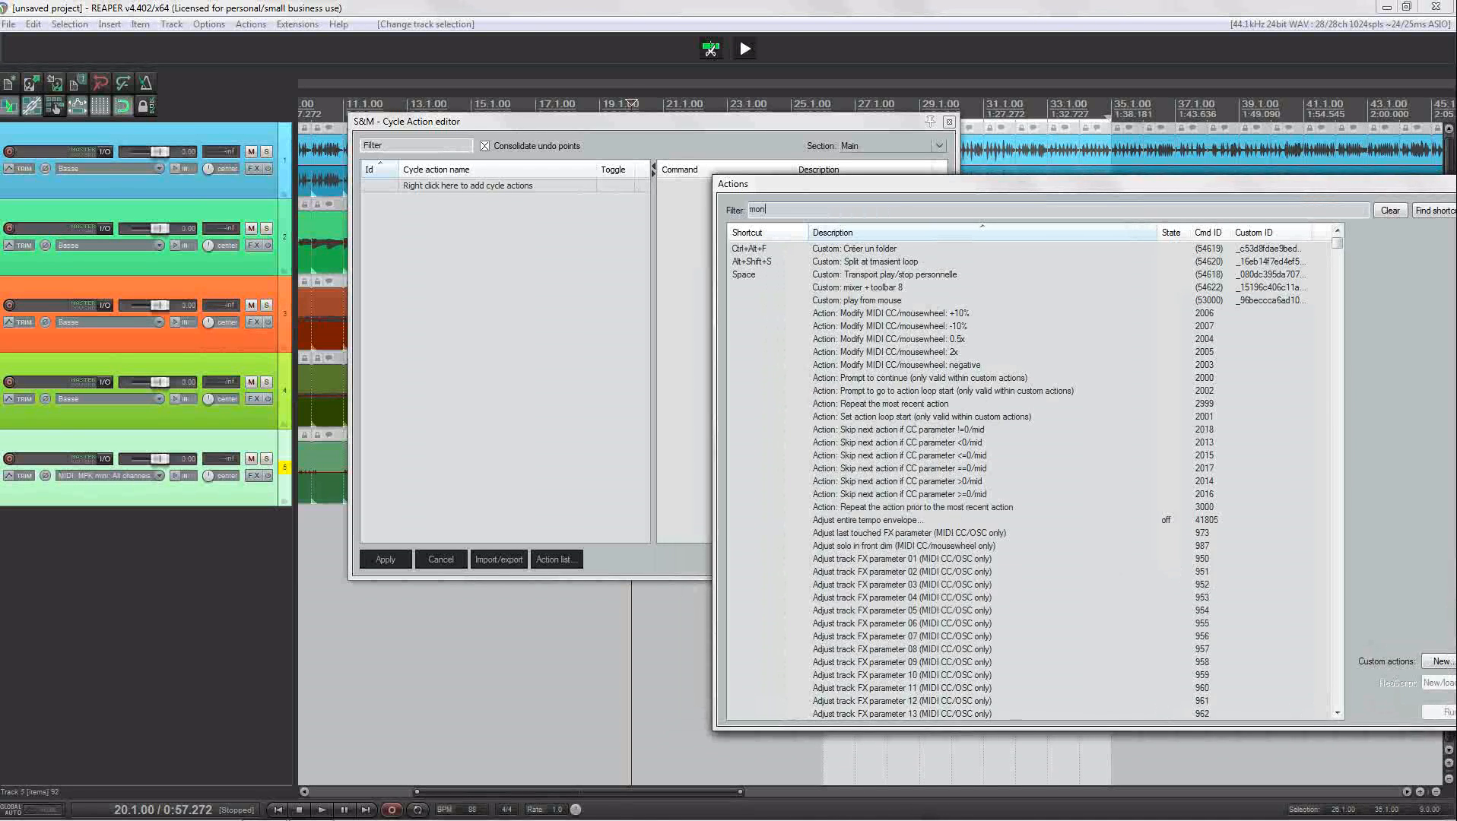
text(ito)
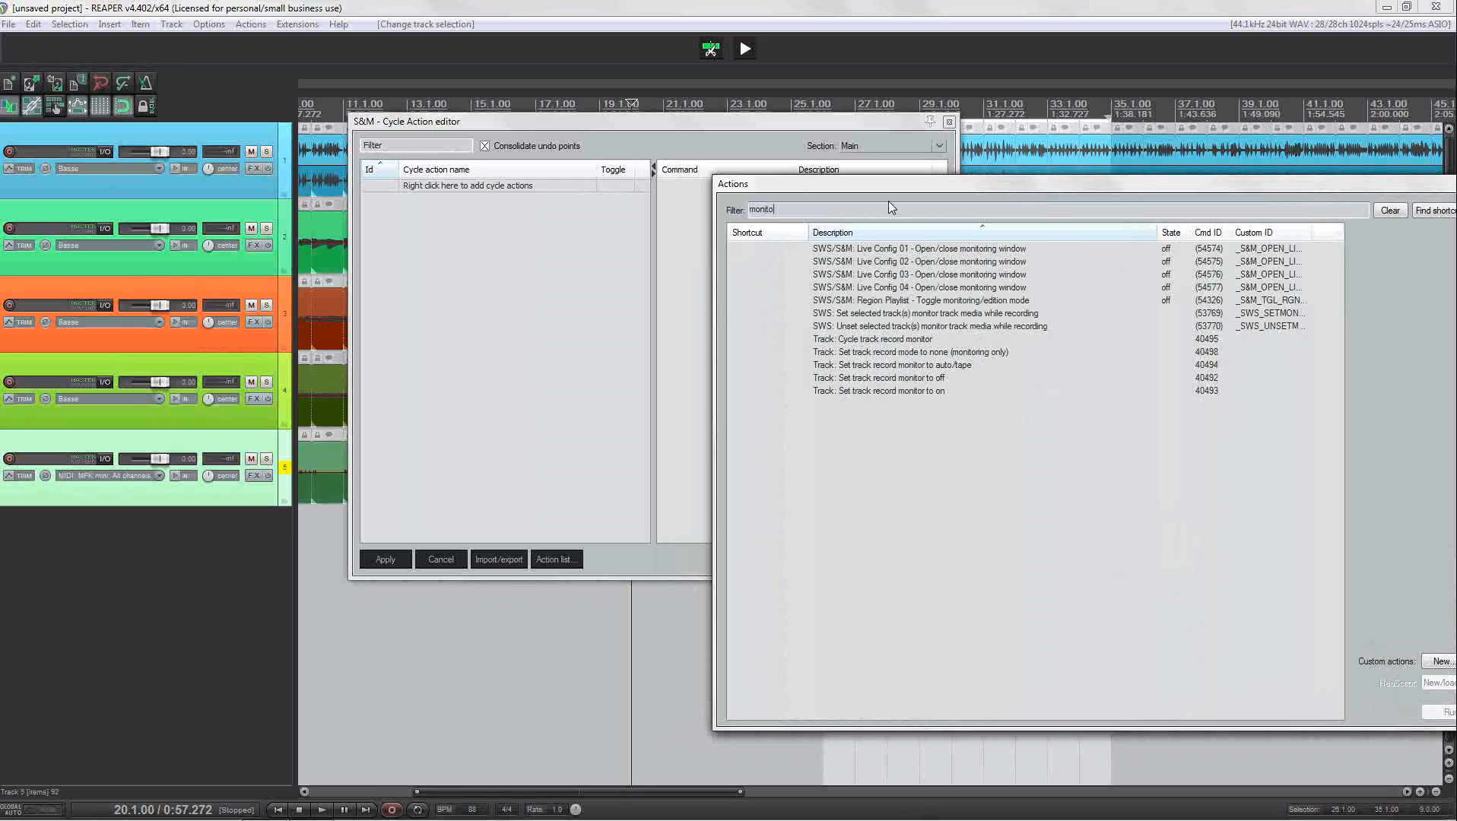
- Examine the track record monitor actions and try the record monitoring toggle on track 5
click(913, 391)
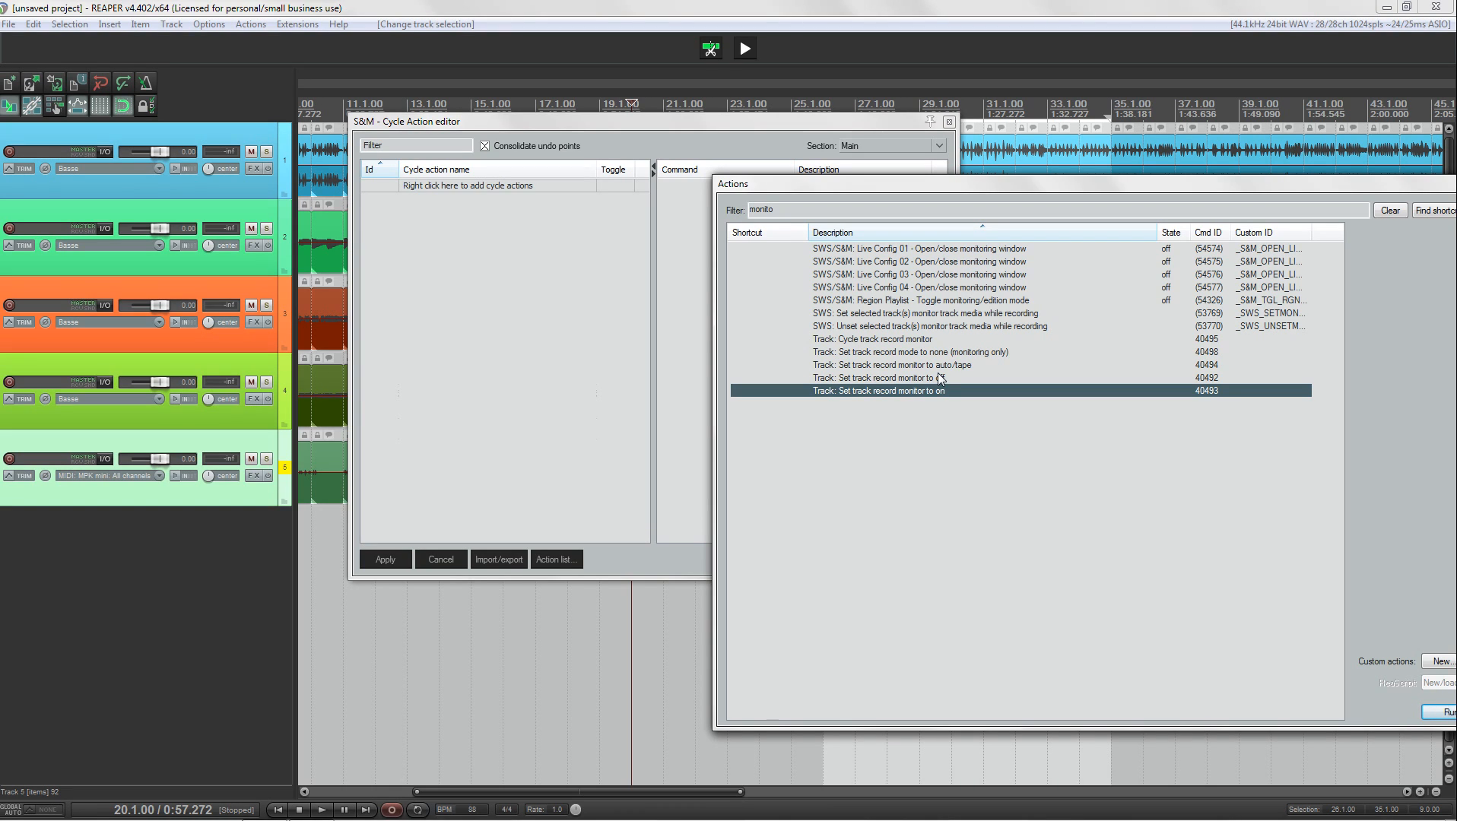
click(888, 341)
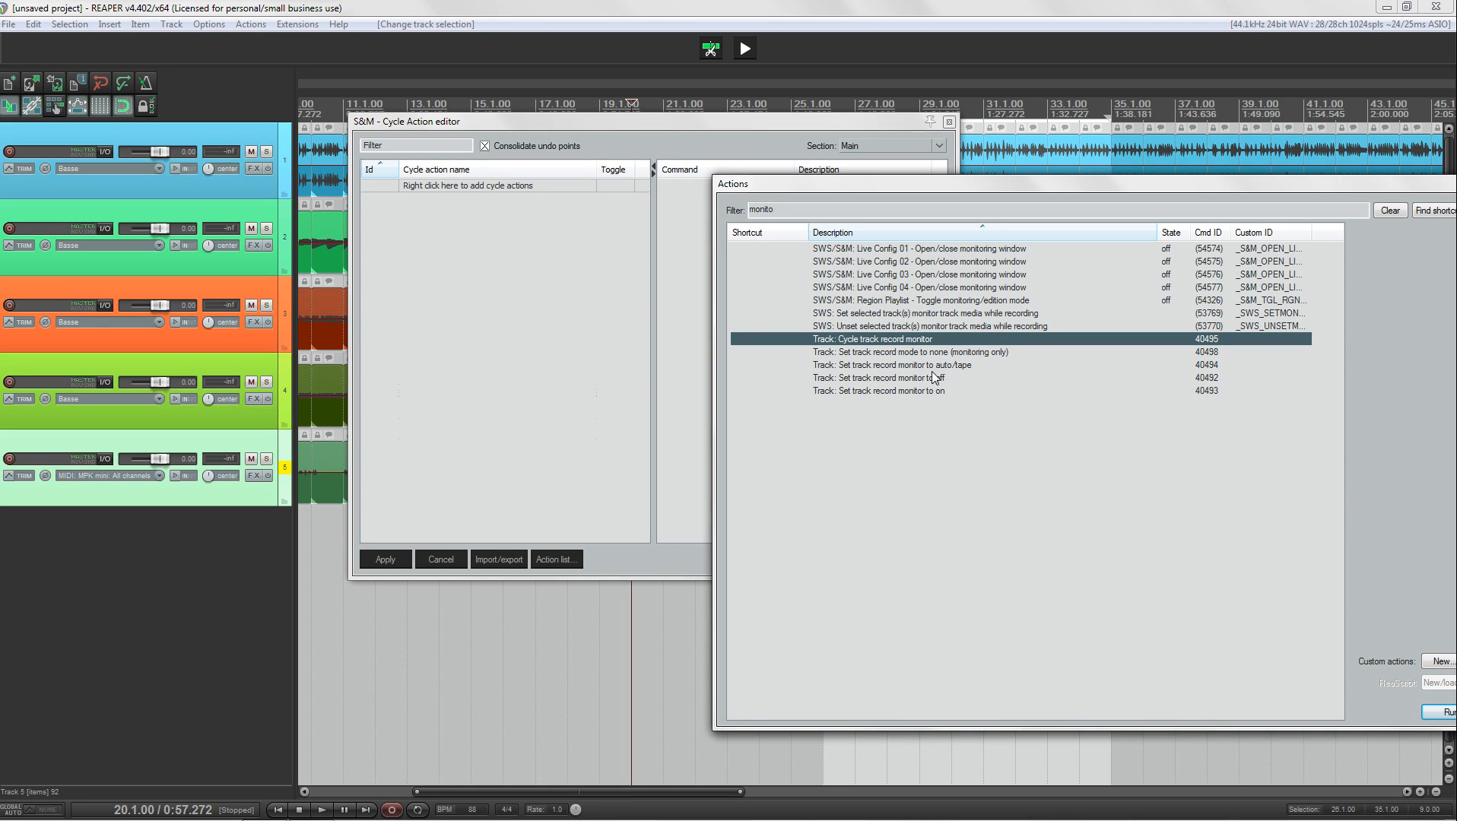
click(178, 476)
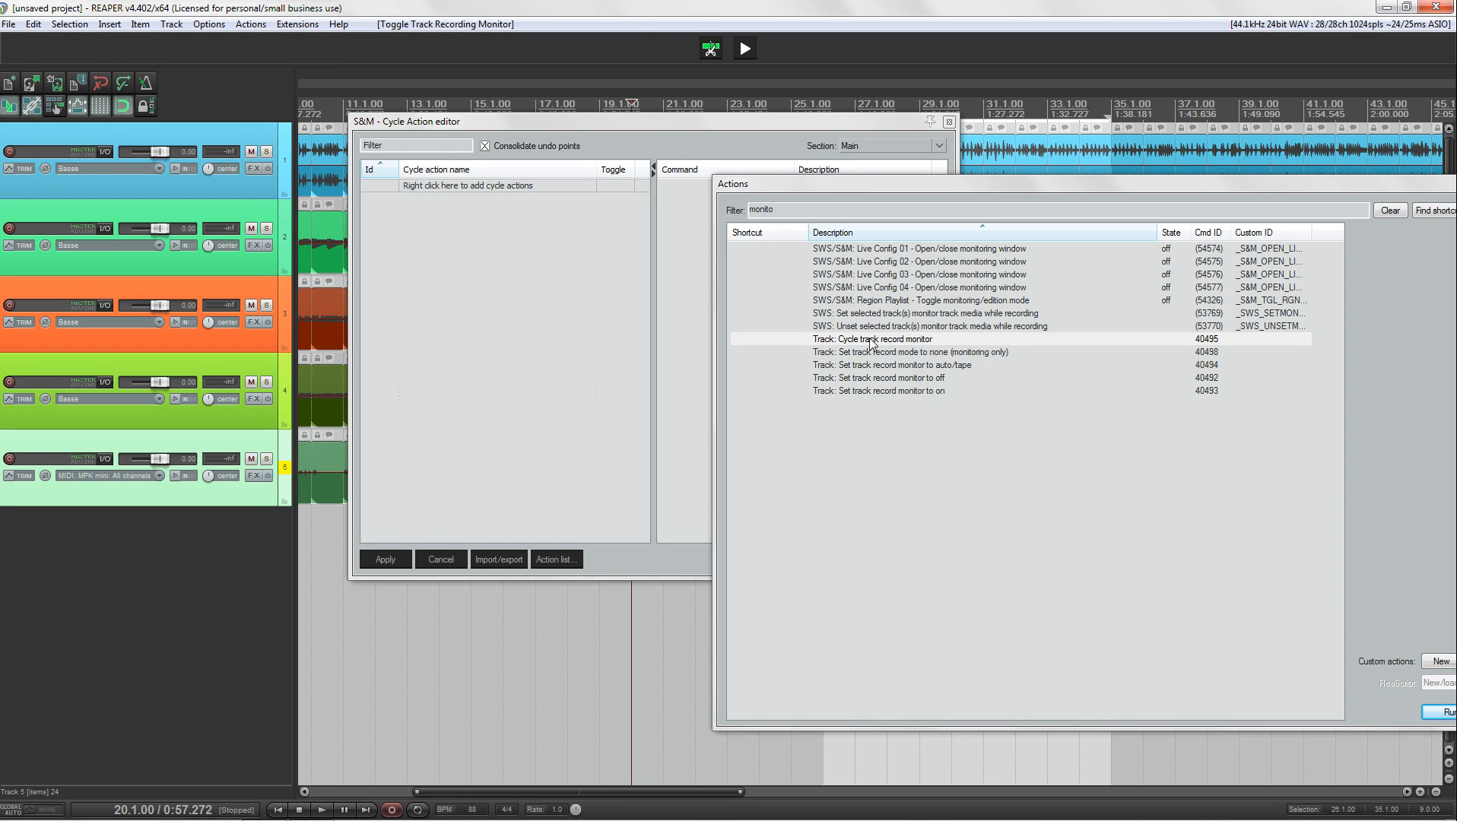
- Move the action list clear of the Cycle Action editor and add a new cycle action named "Monitor CYCLE"
click(949, 195)
drag(949, 194, 946, 250)
right_click(420, 222)
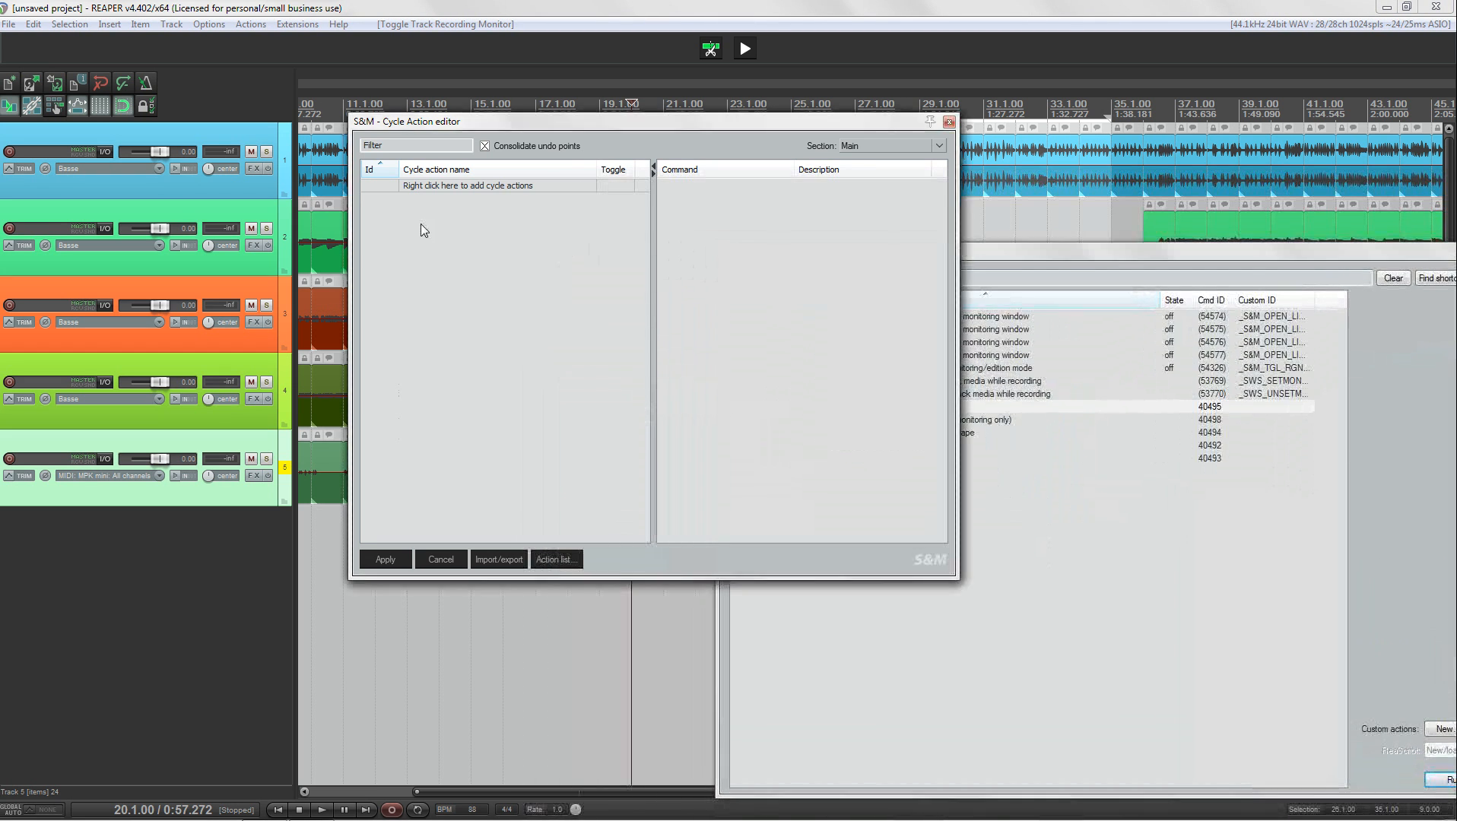
click(461, 239)
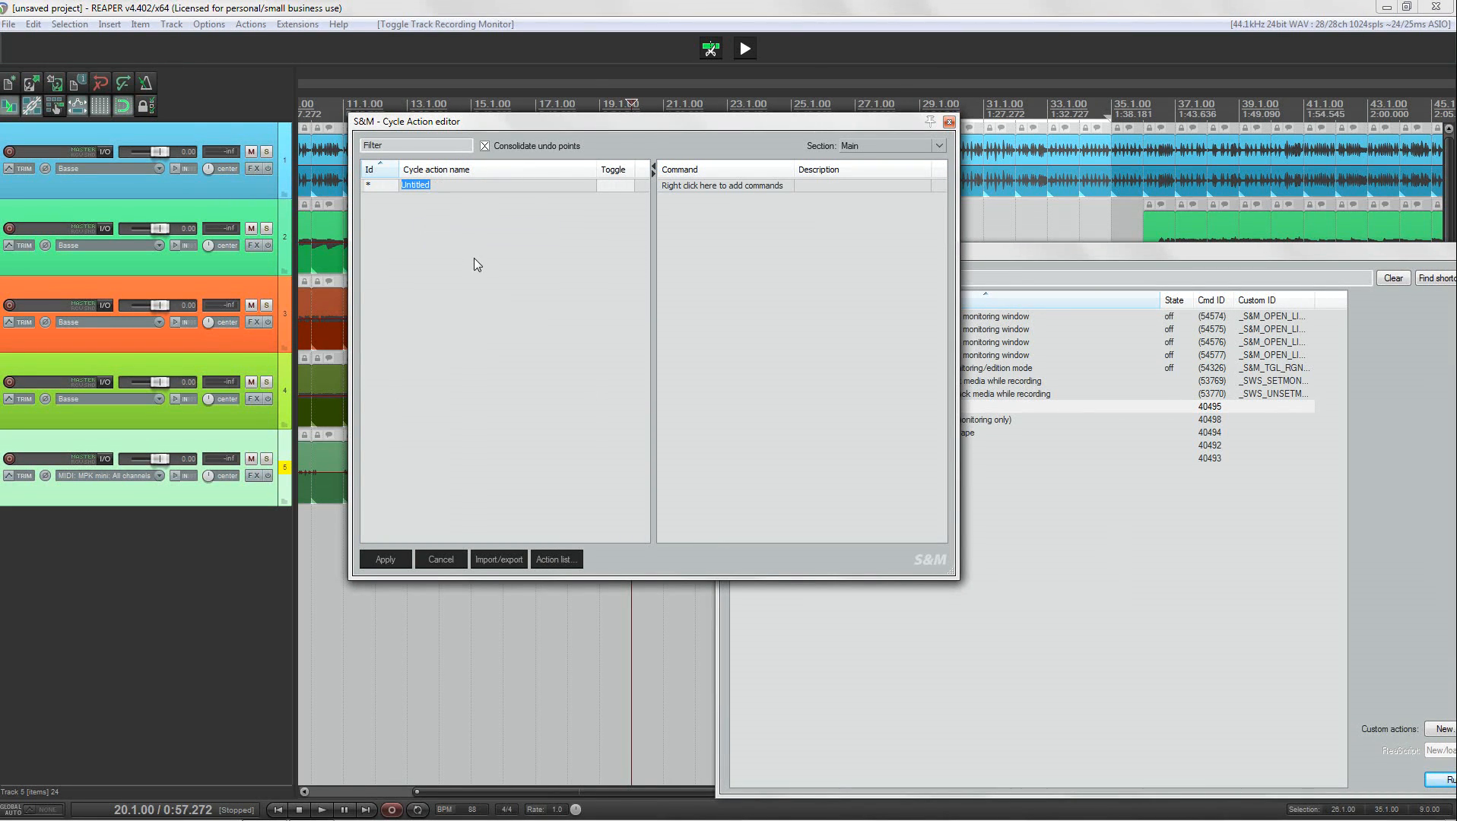
text(Monitor CYCLE)
key(Return)
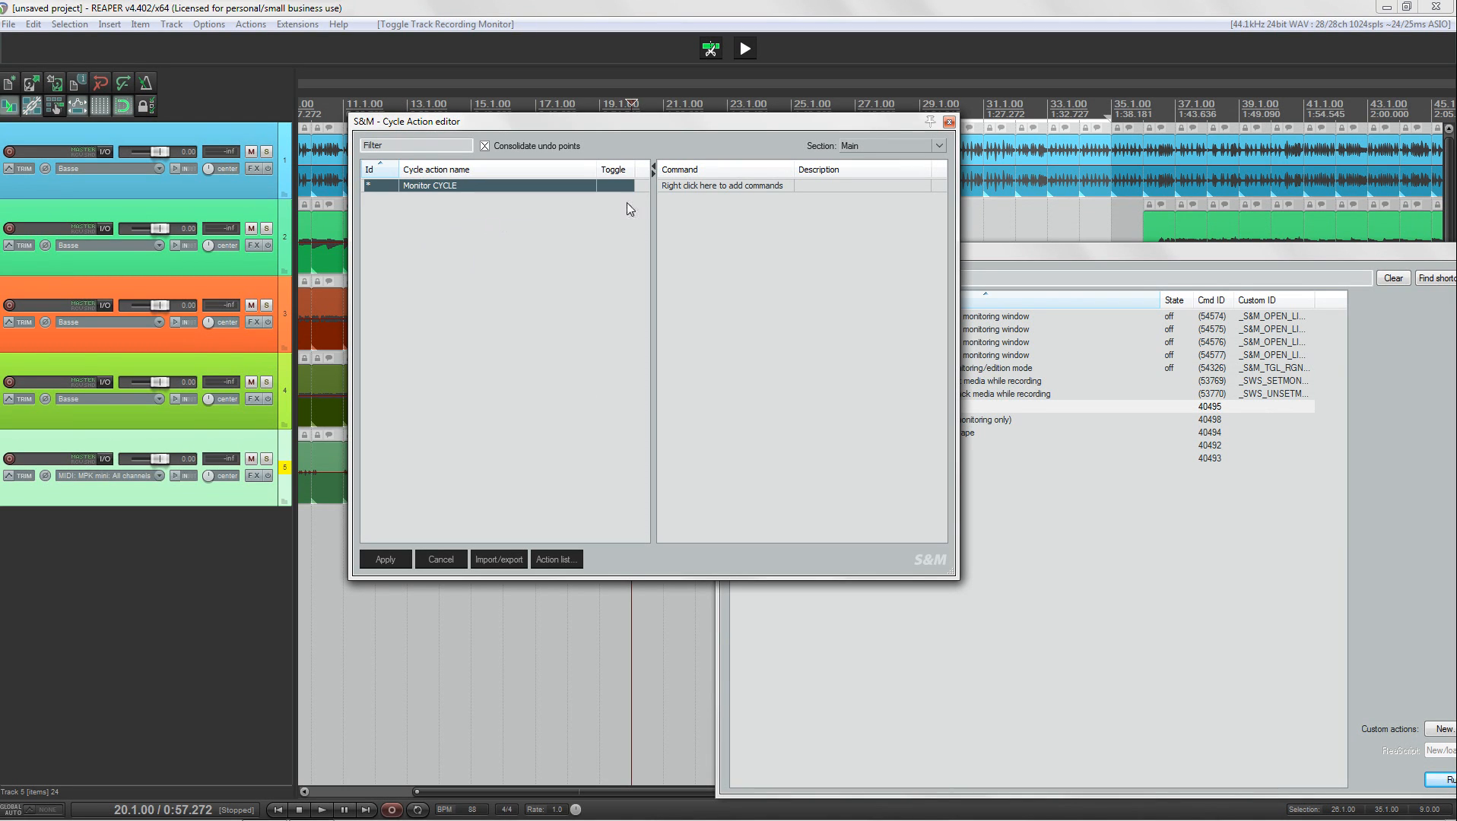
- Add the action "Track: Set track record monitor to on" as the first command of Monitor CYCLE
drag(804, 121, 682, 97)
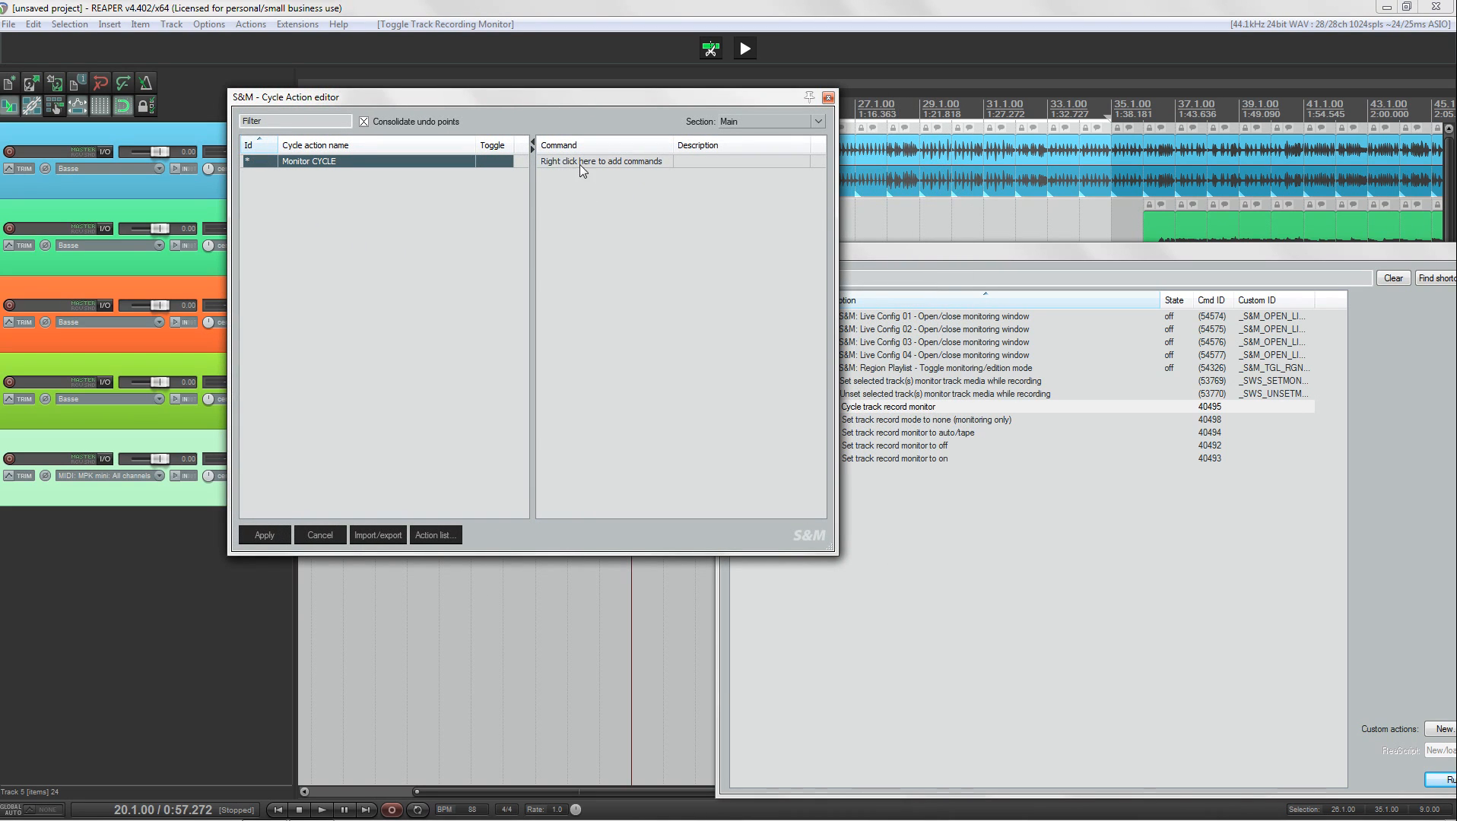
right_click(613, 190)
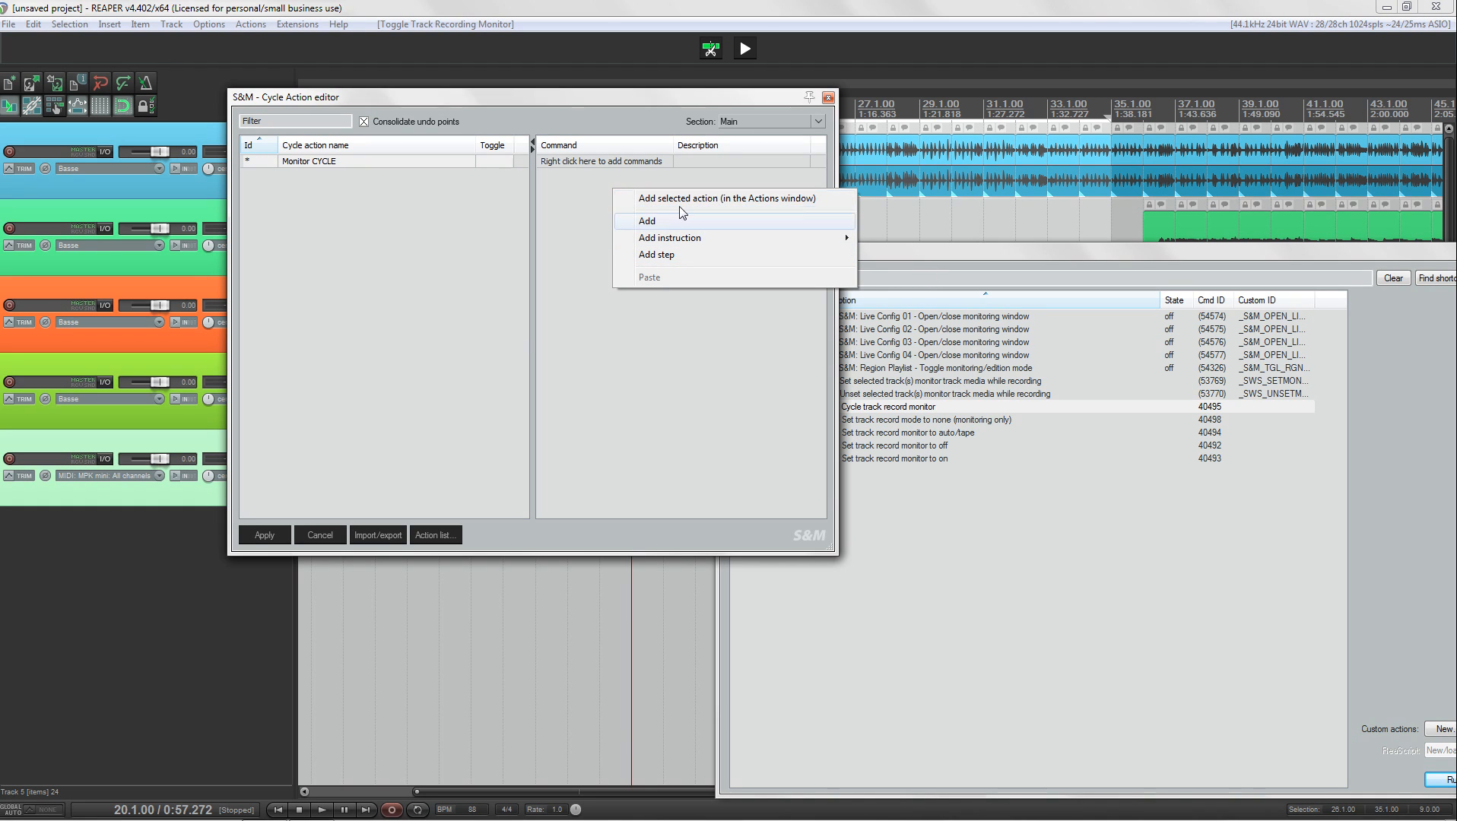
click(928, 254)
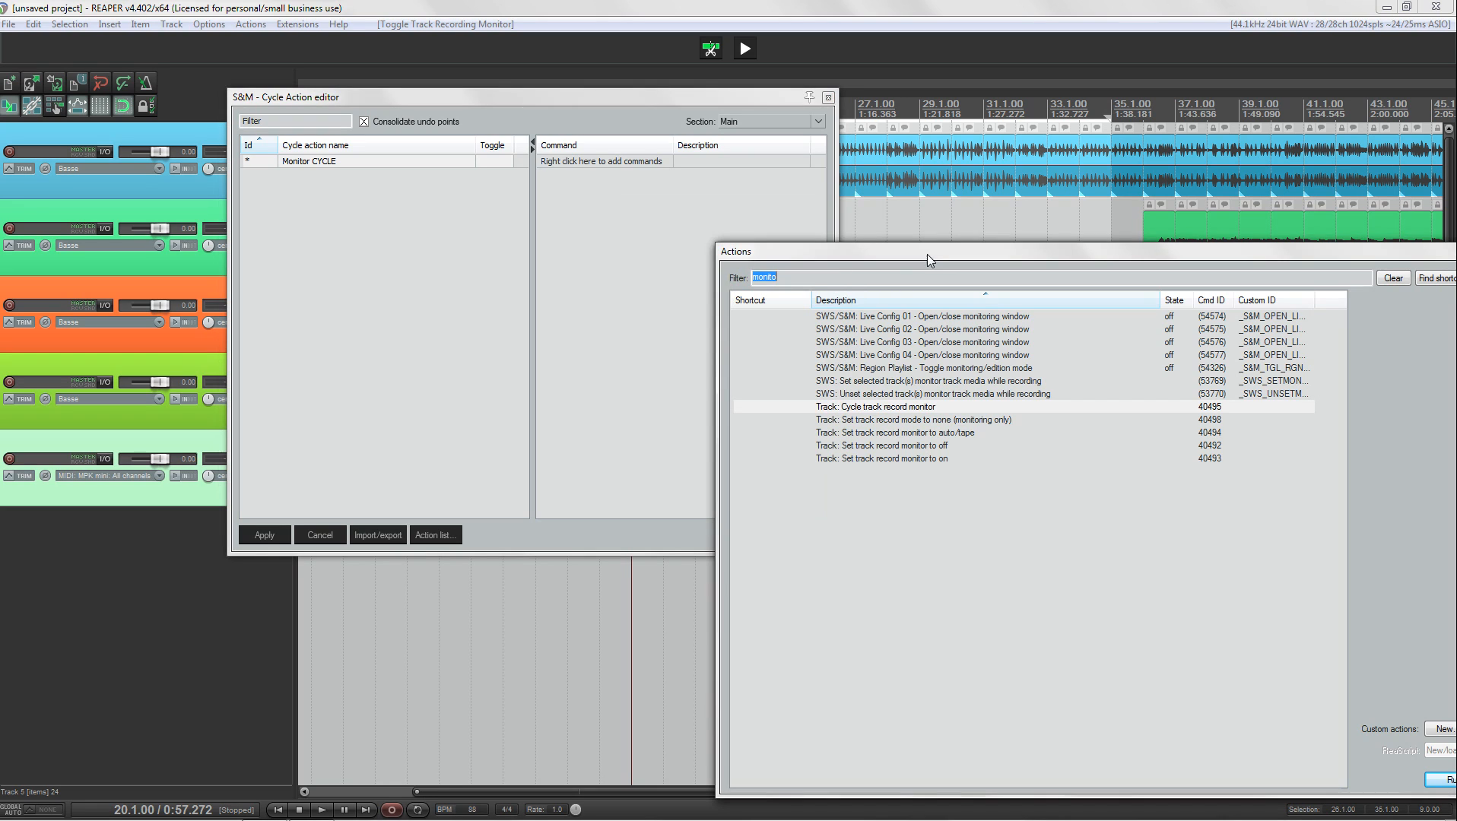
click(903, 447)
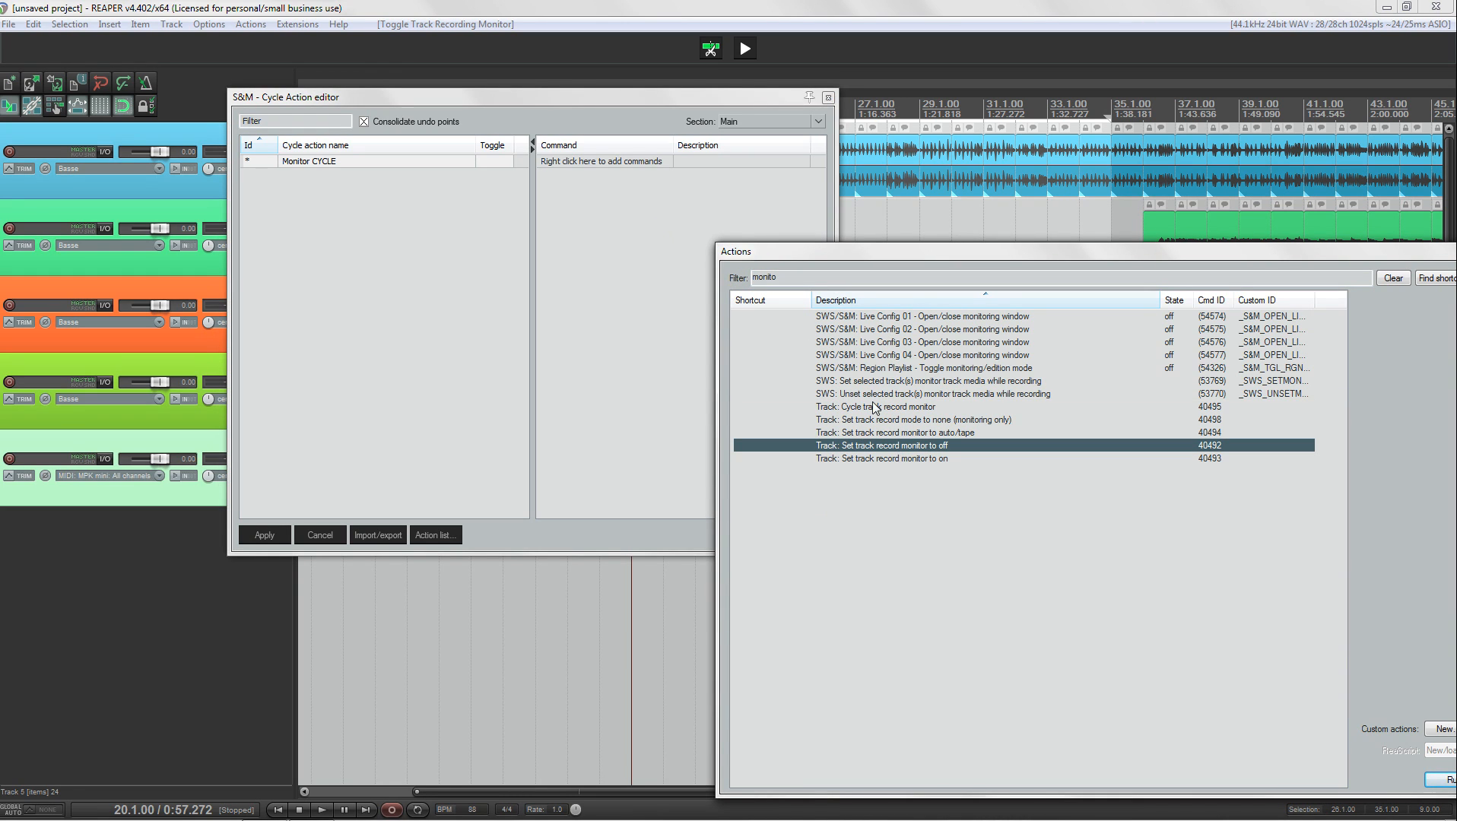
right_click(639, 211)
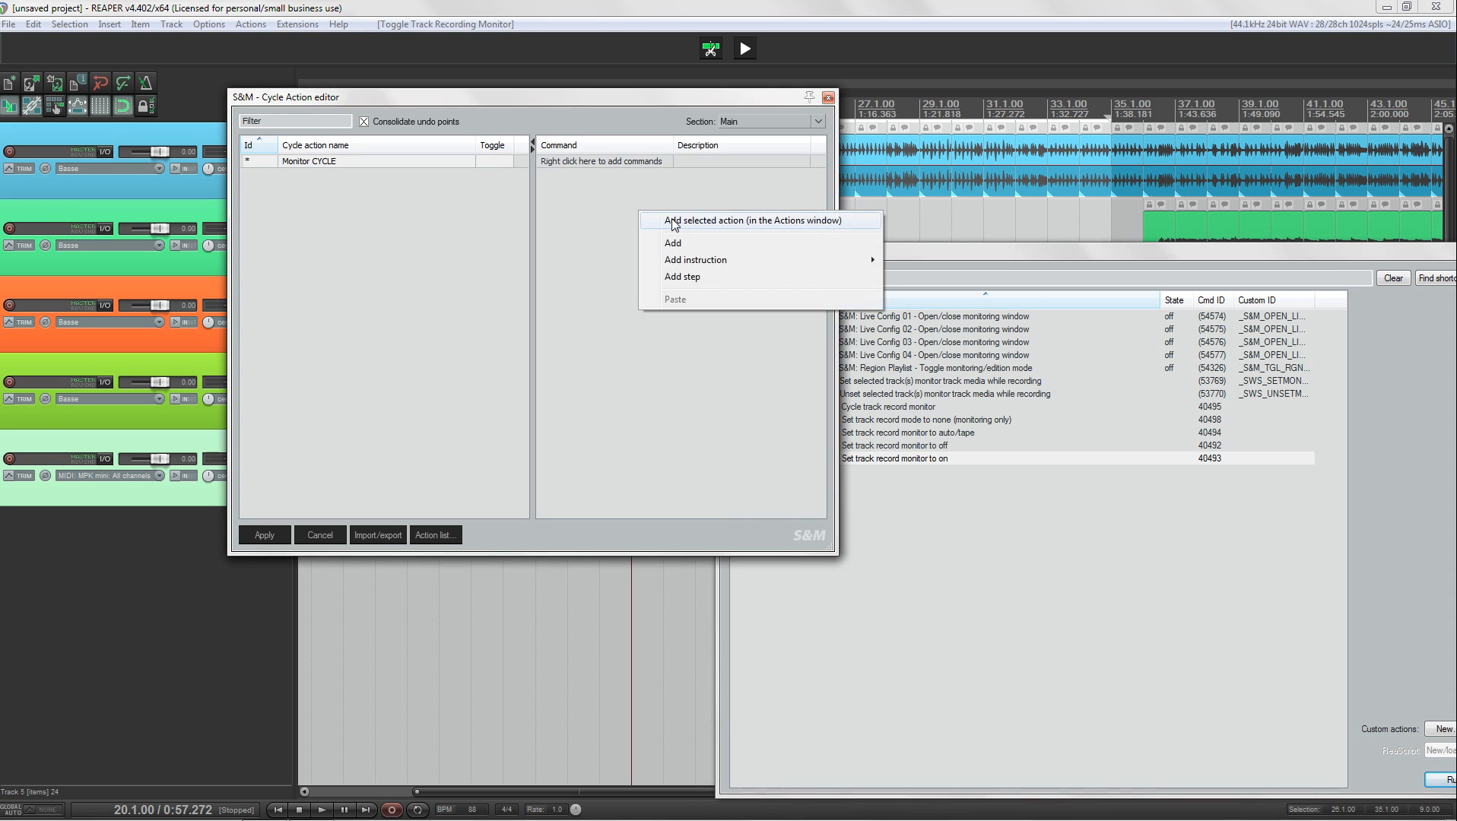
click(672, 222)
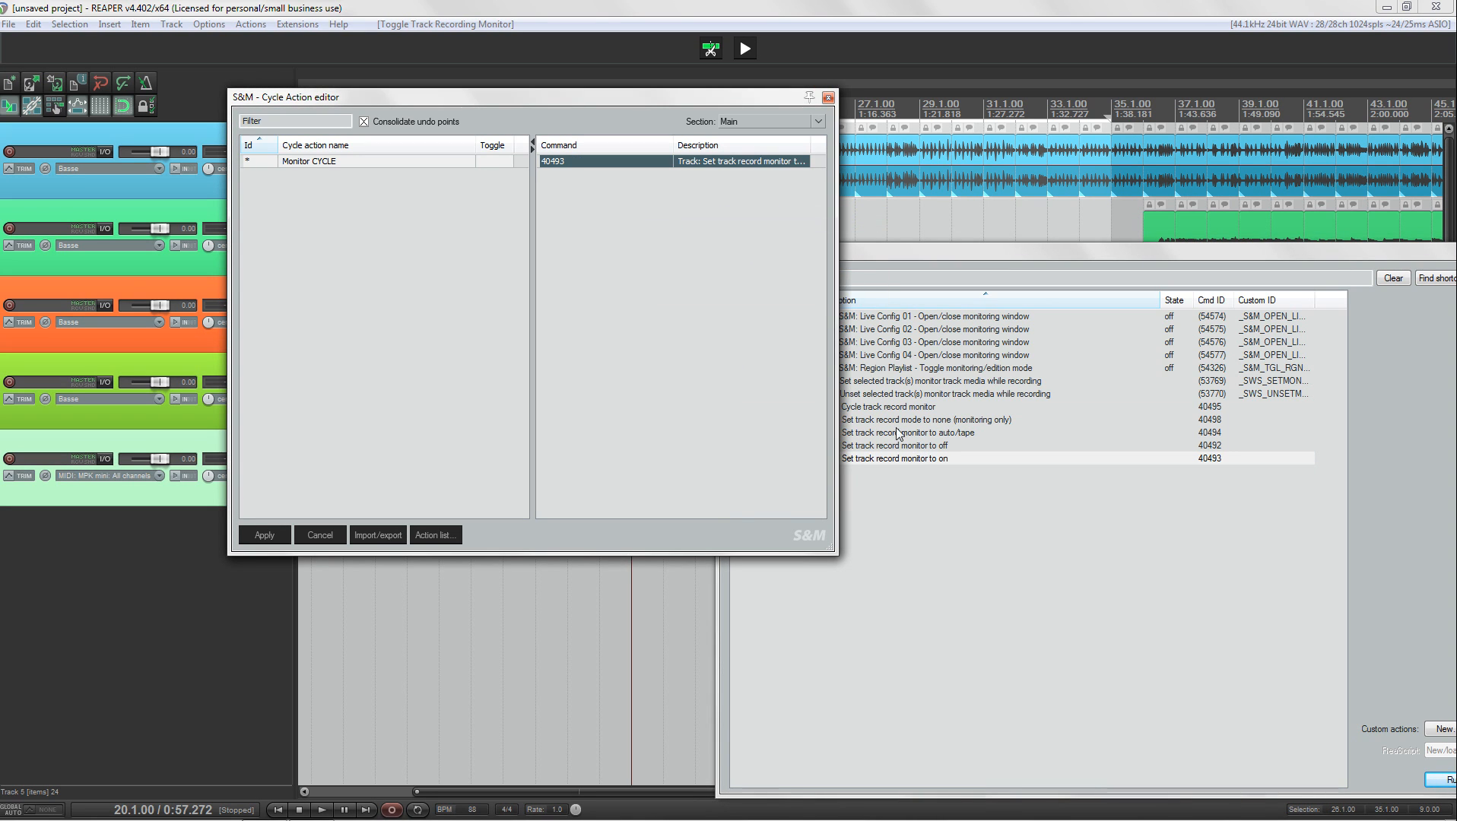
- Add the action "Track: Set track record monitor to off" as the second command of Monitor CYCLE
click(917, 446)
right_click(639, 210)
click(668, 219)
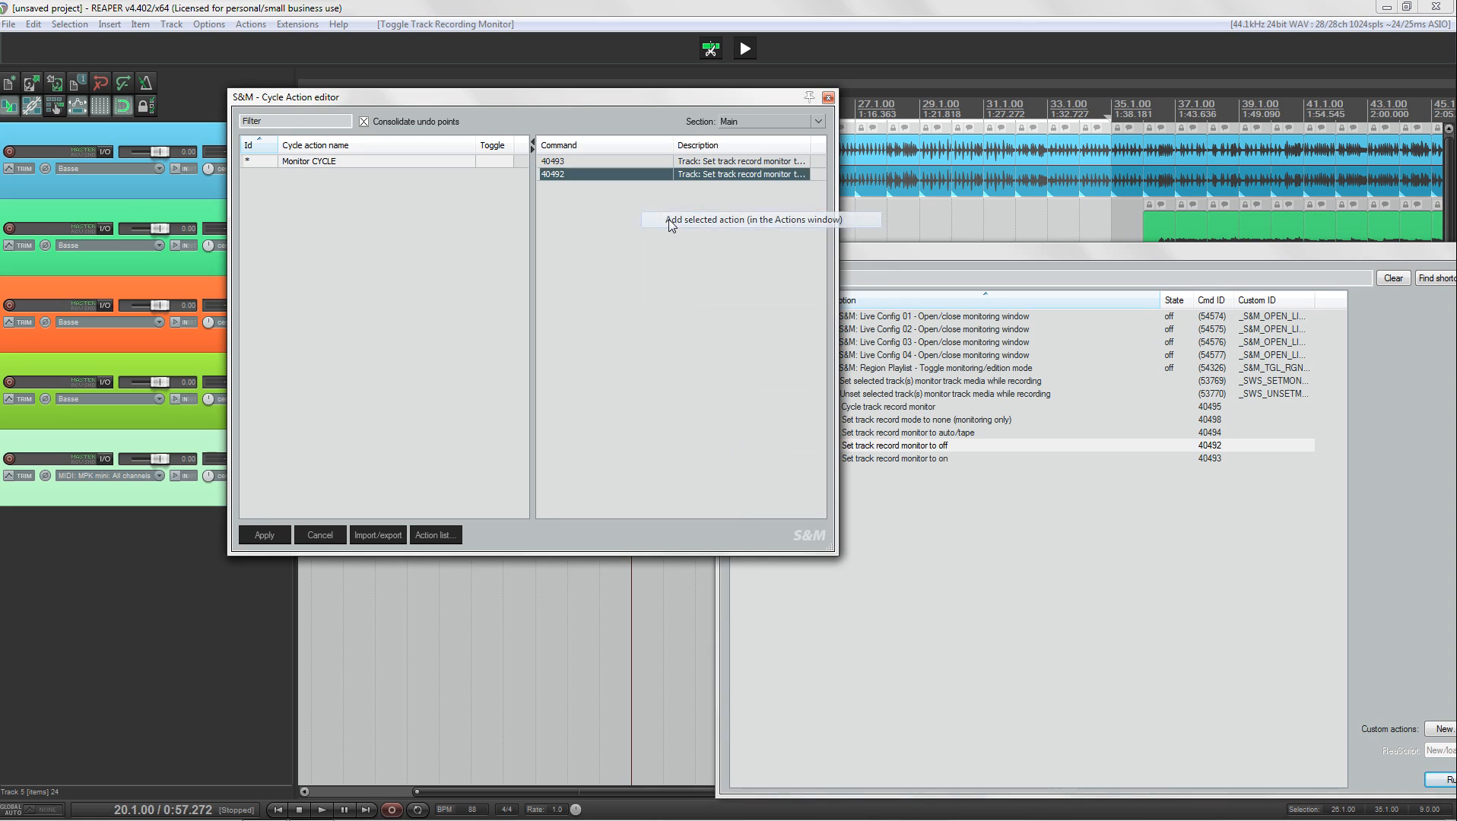
- Add a step separator to Monitor CYCLE and place it between the monitor on and monitor off commands
drag(652, 96, 698, 112)
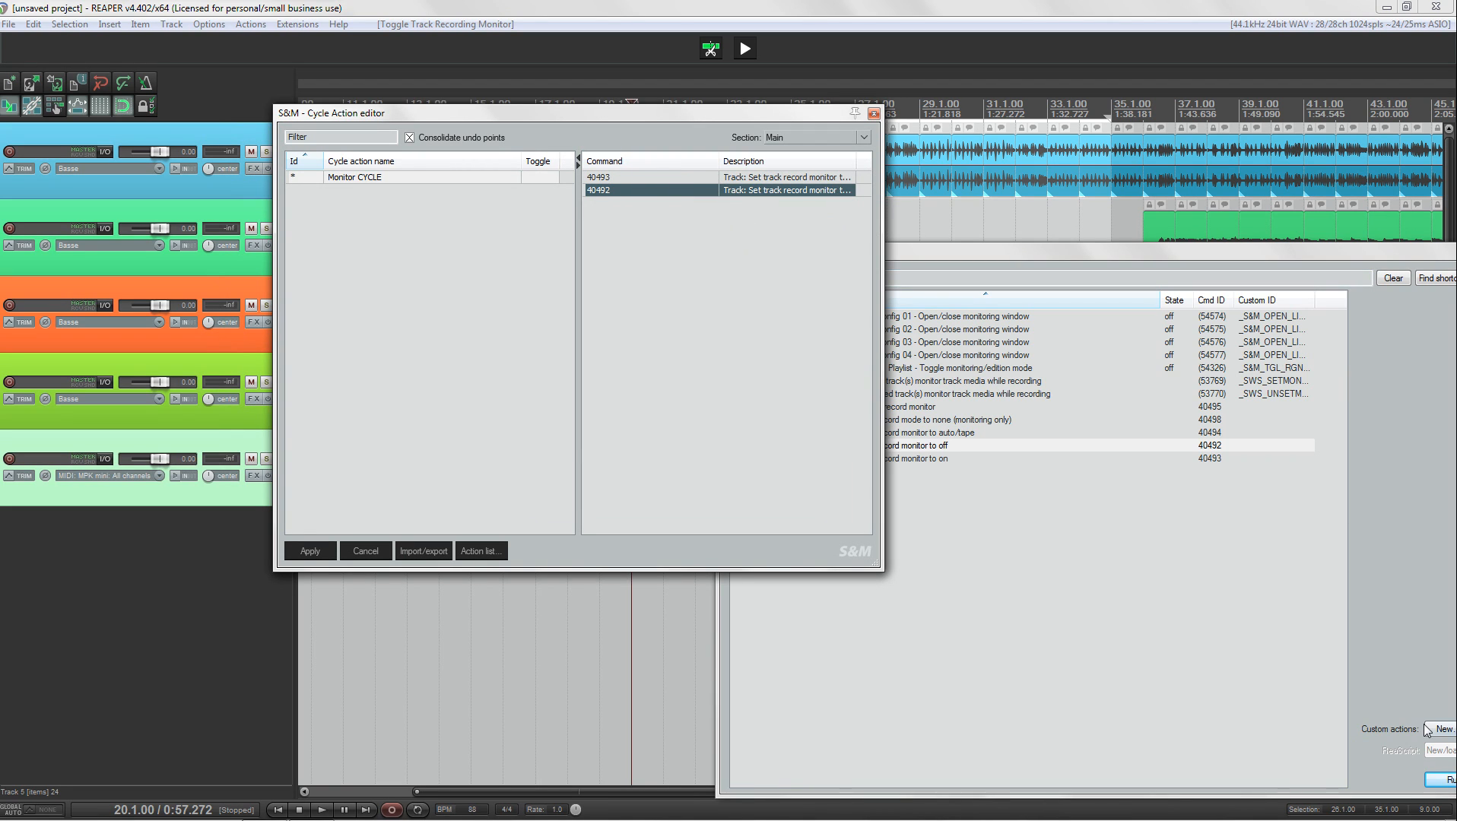
right_click(665, 235)
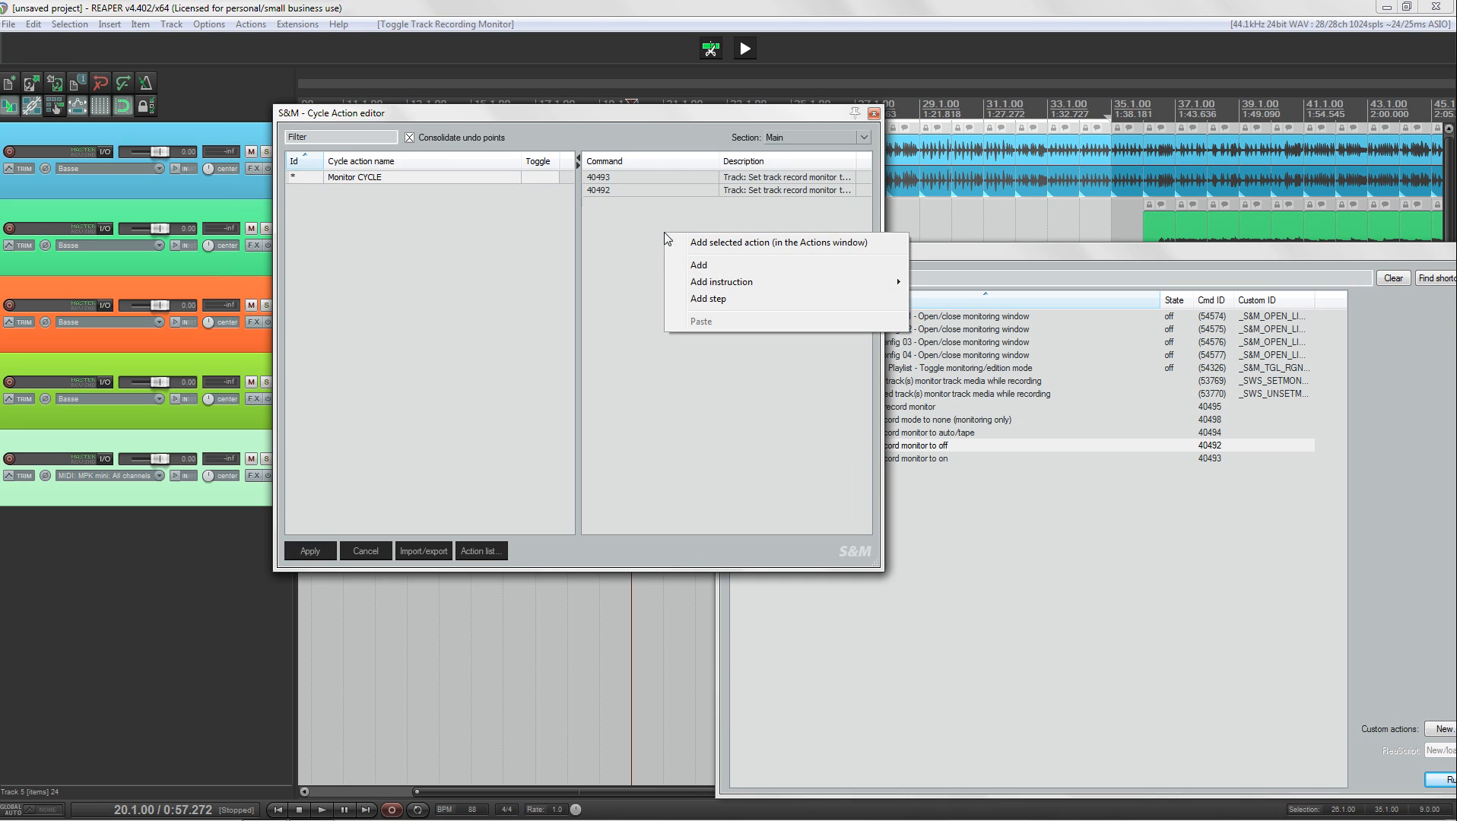
click(707, 298)
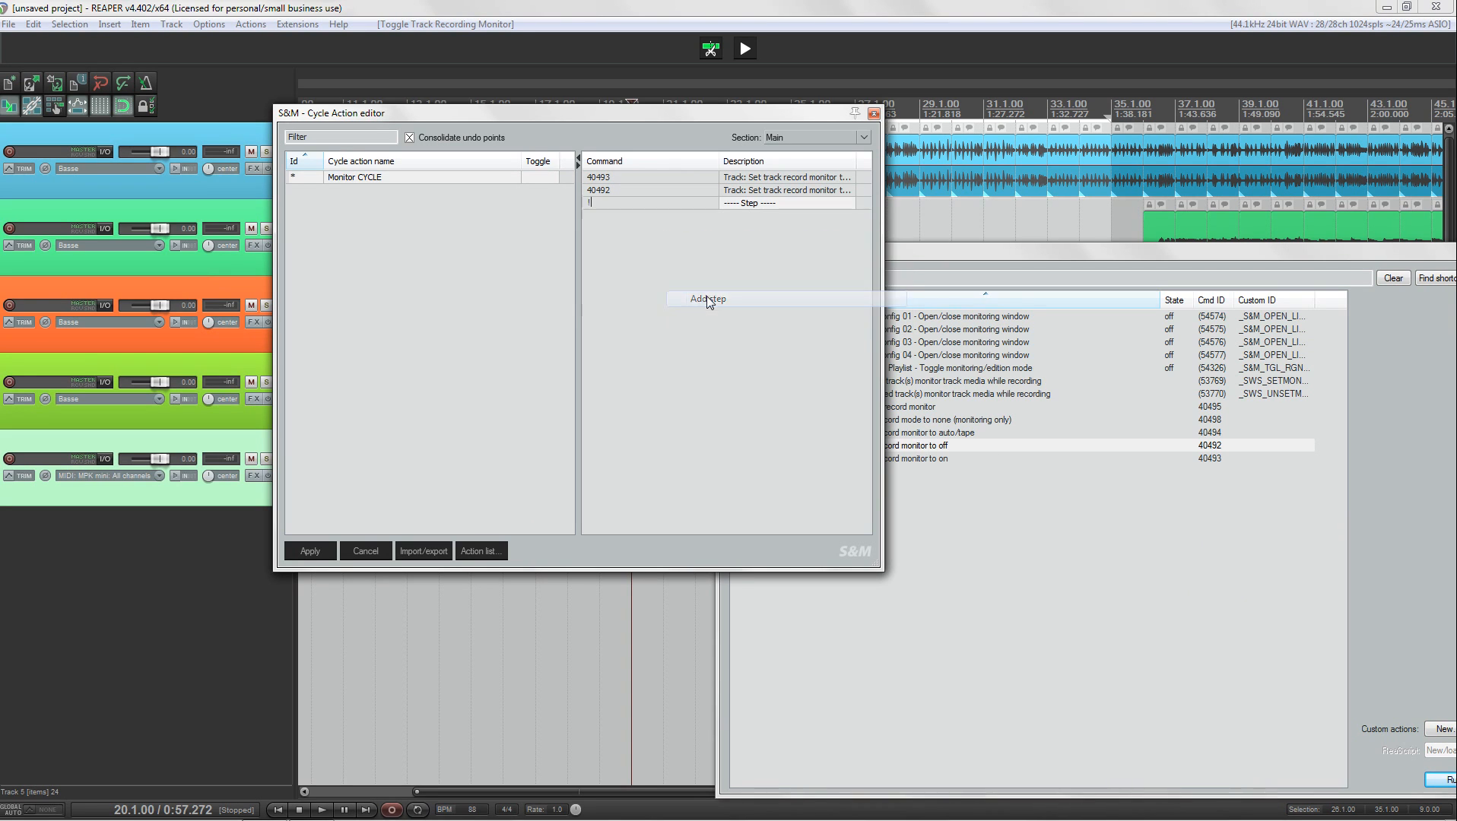
drag(751, 202, 750, 192)
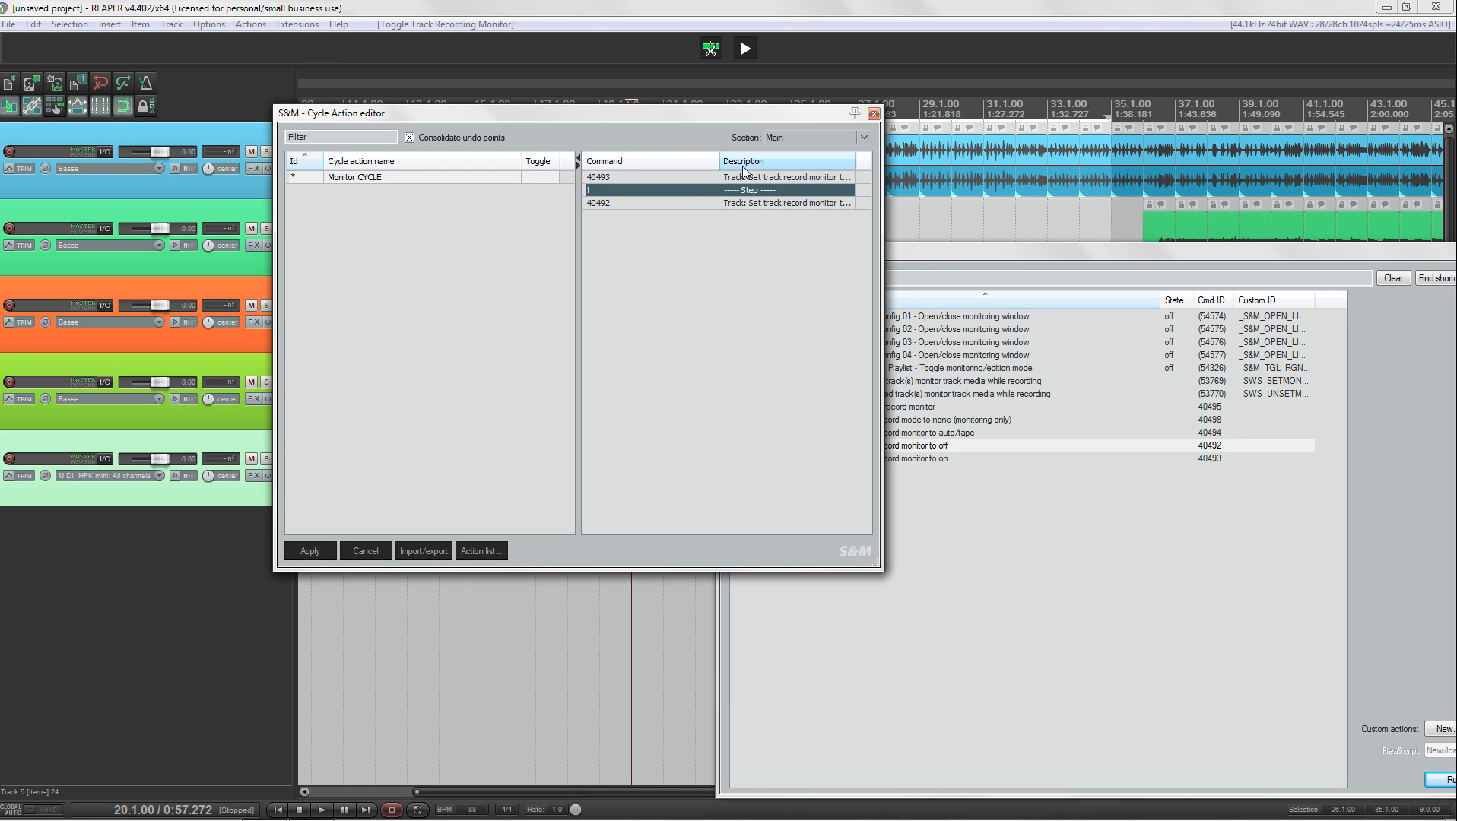
- Widen the command description column to show the full action names and apply the Monitor CYCLE cycle action
drag(719, 161, 660, 162)
drag(797, 161, 852, 162)
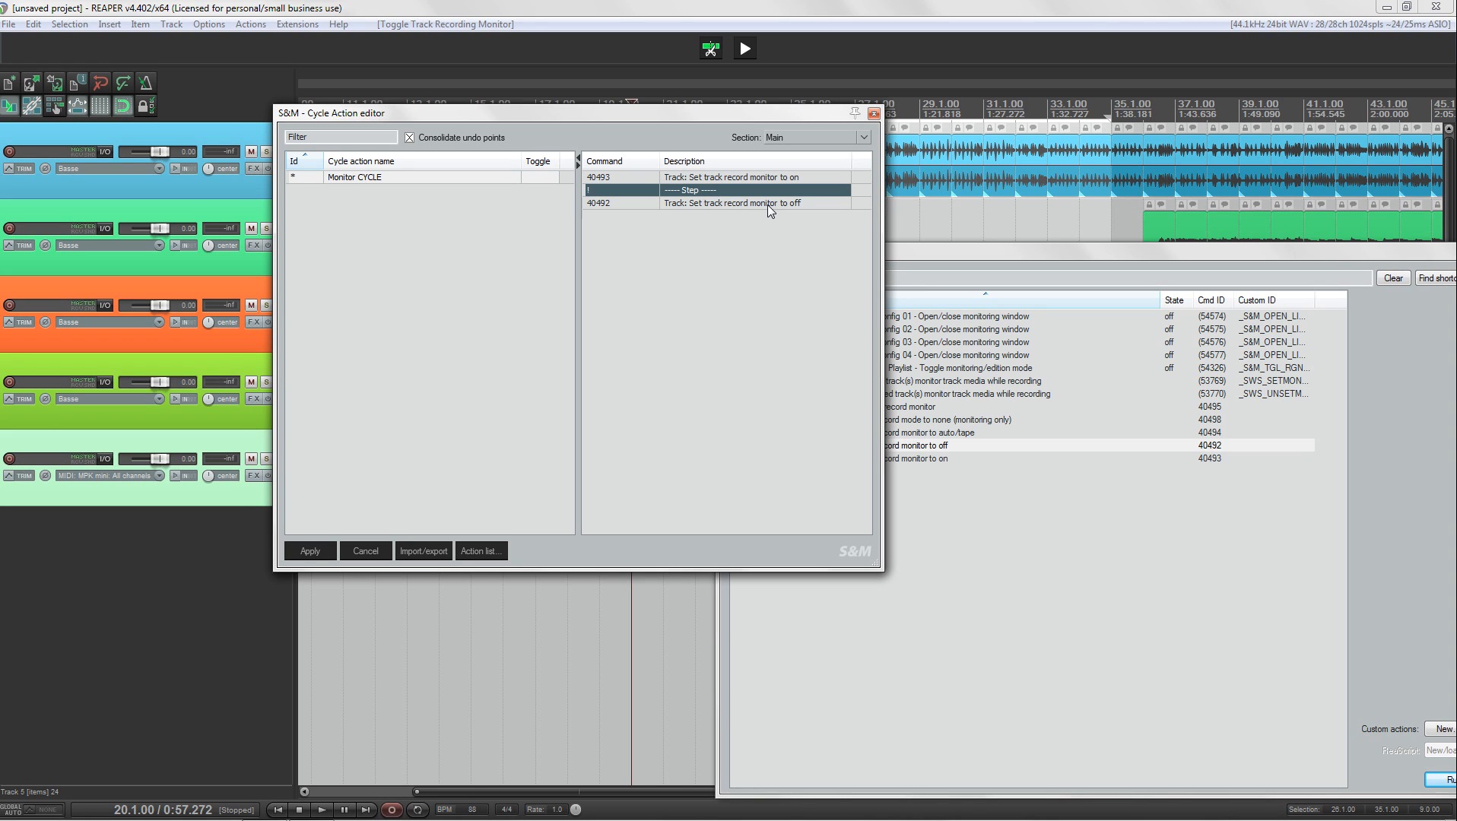
click(317, 547)
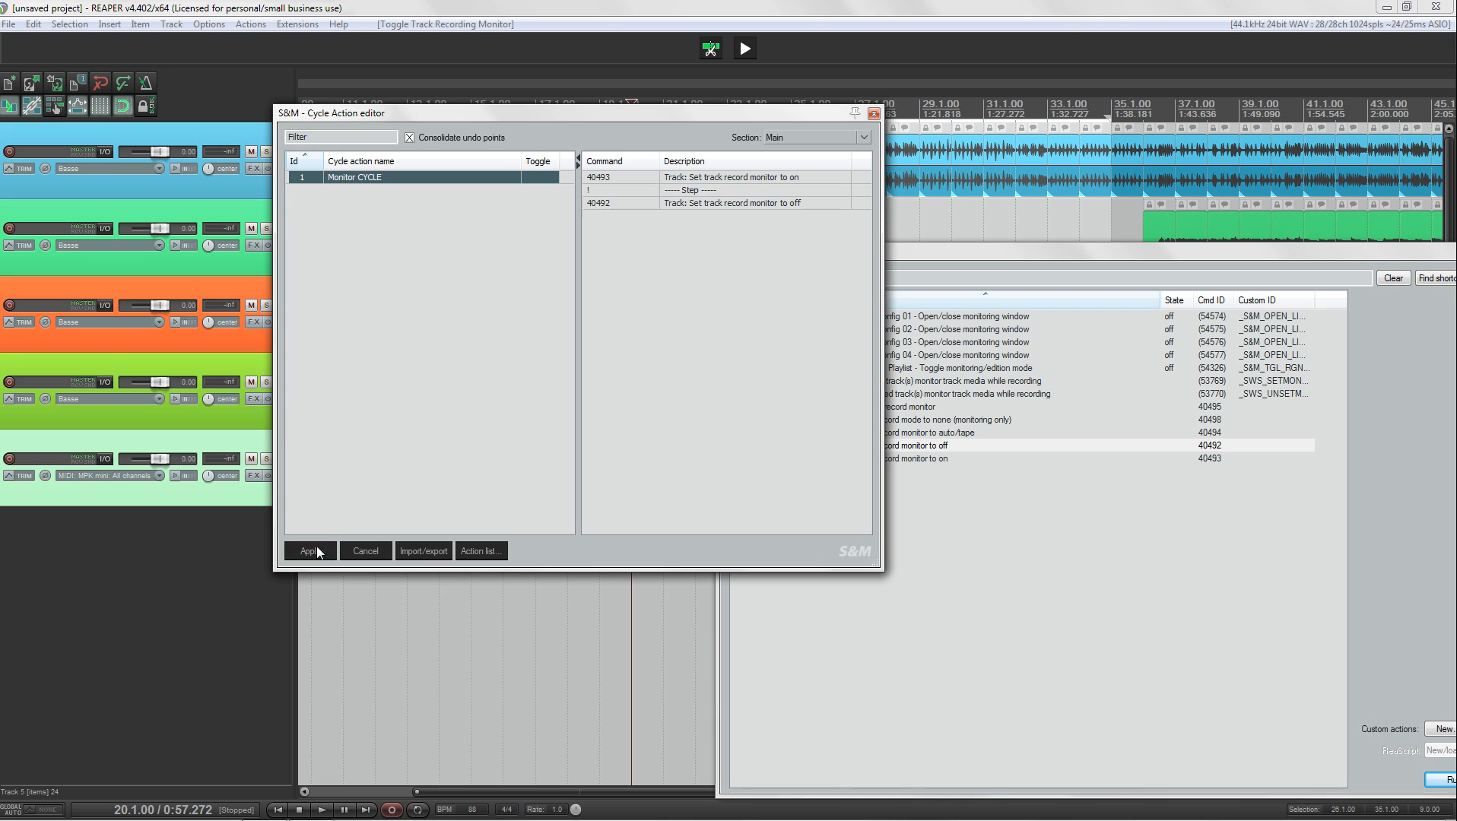
- Filter the action list by "monit" and select the Monitor CYCLE action
click(909, 256)
key(ctrl+a)
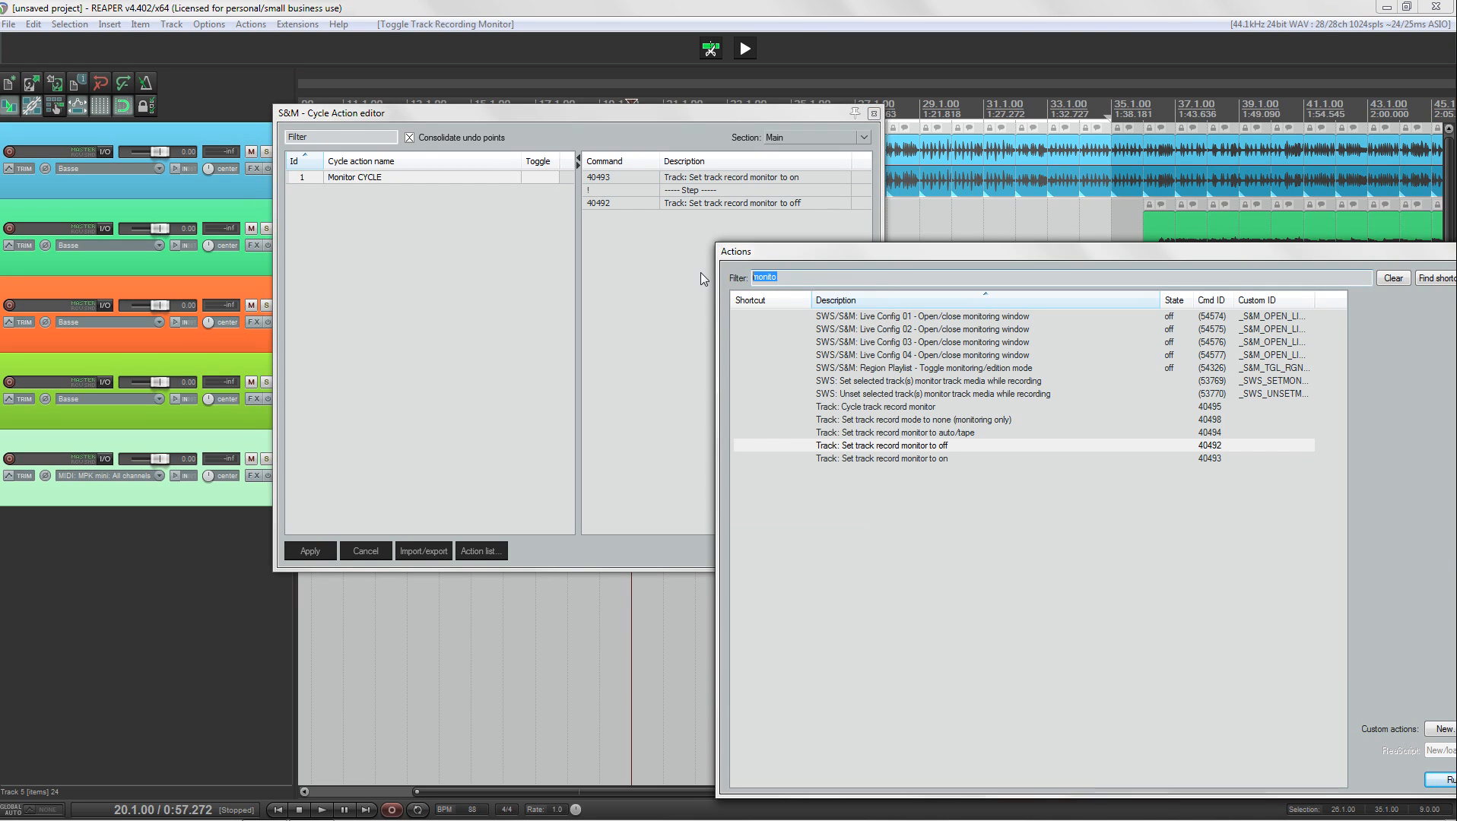
text(mon)
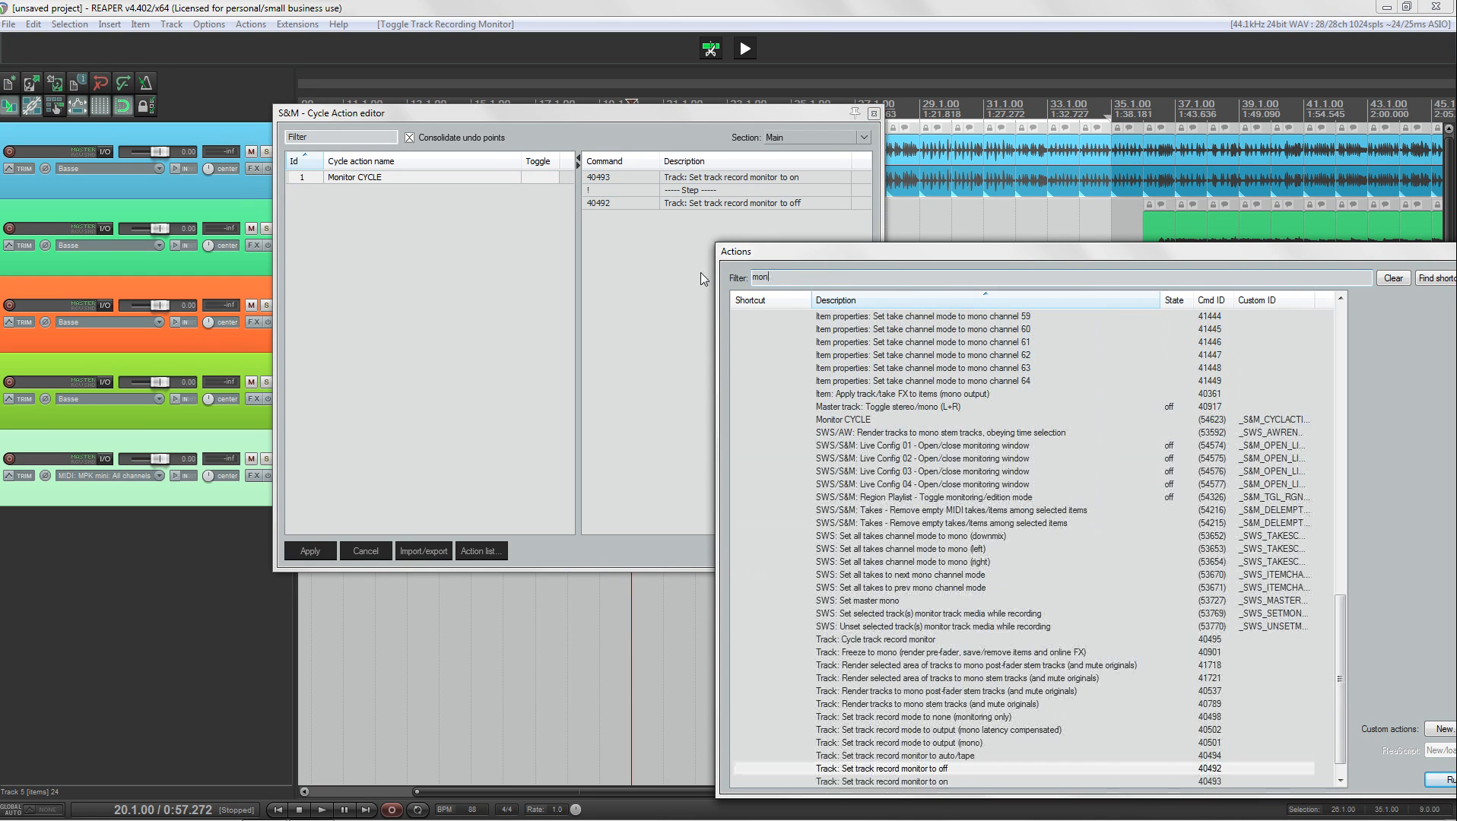
text(it)
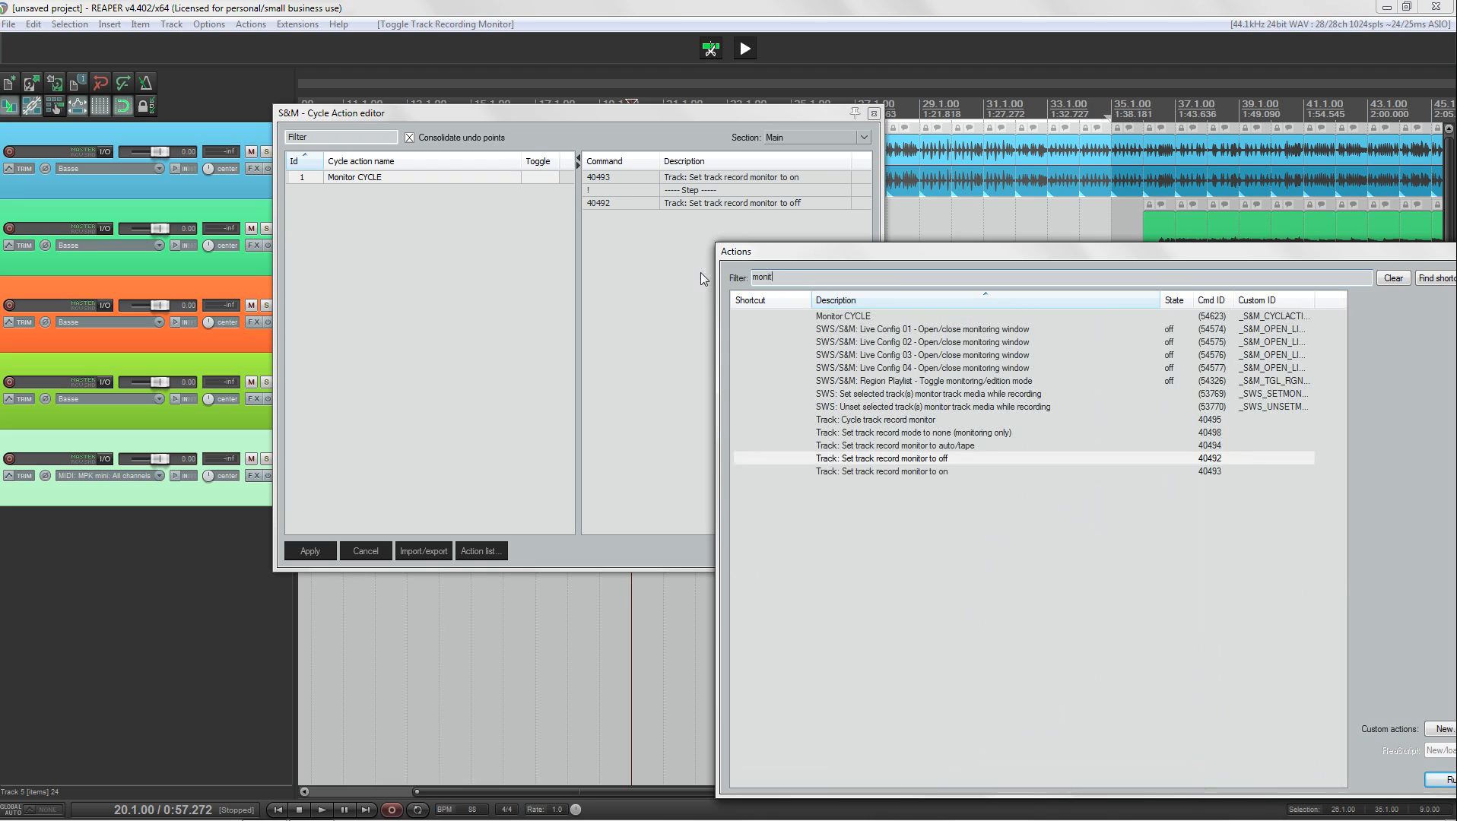
click(839, 317)
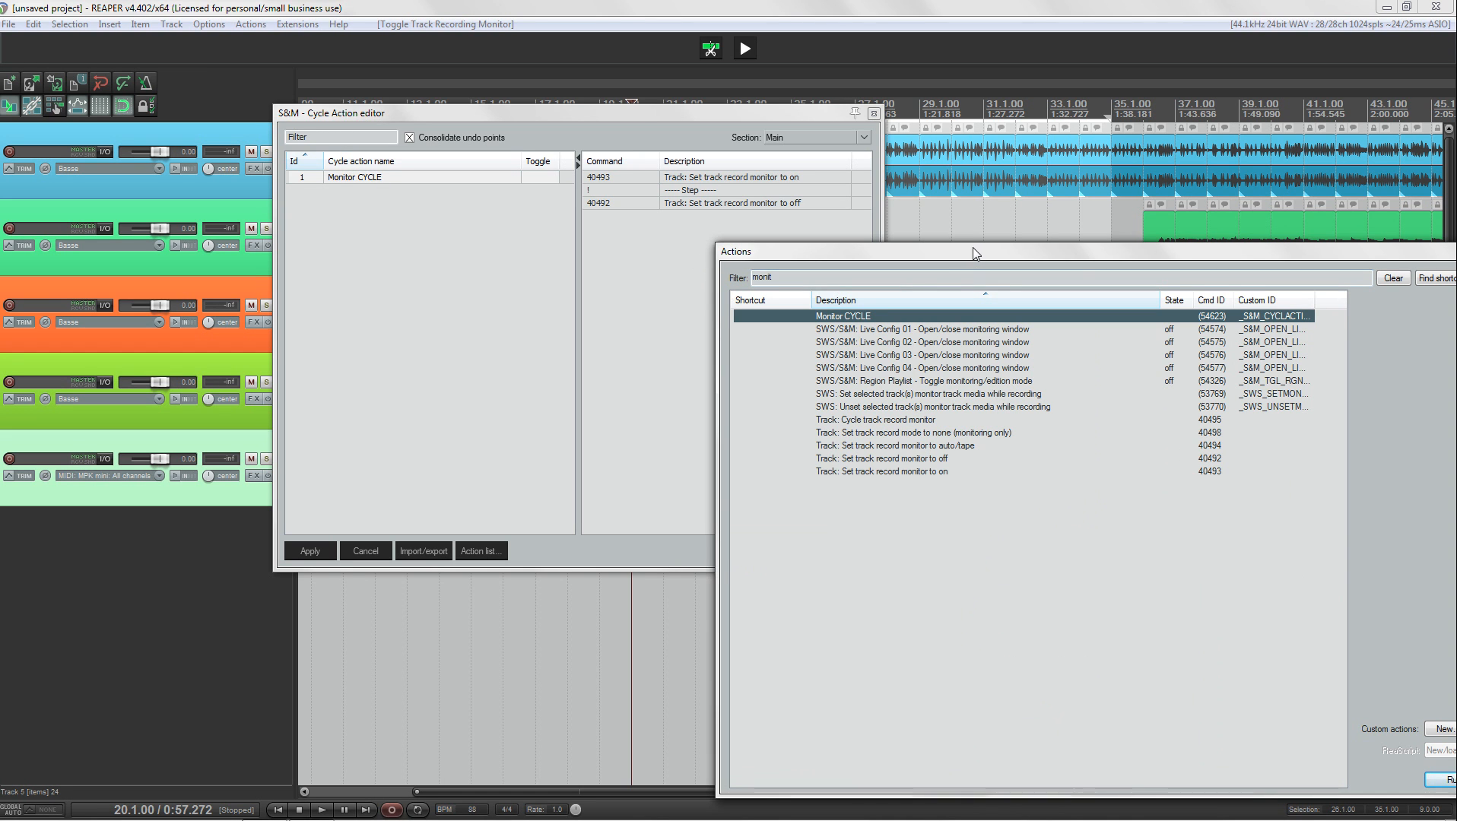
drag(975, 253, 845, 119)
drag(1046, 122, 850, 139)
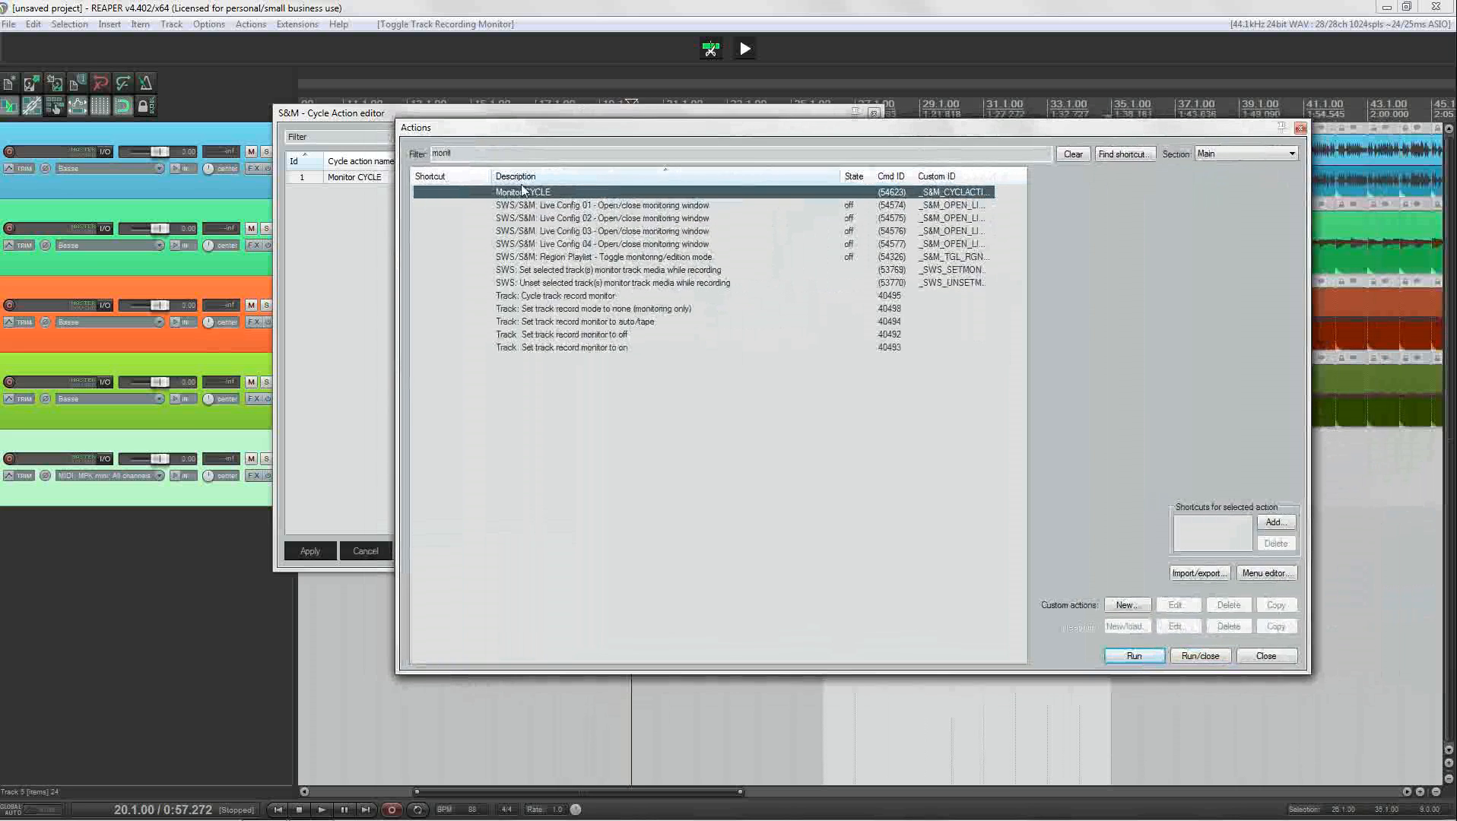
- Assign the shortcut M to Monitor CYCLE, overriding the key's existing mapping, and close the action list
click(1277, 522)
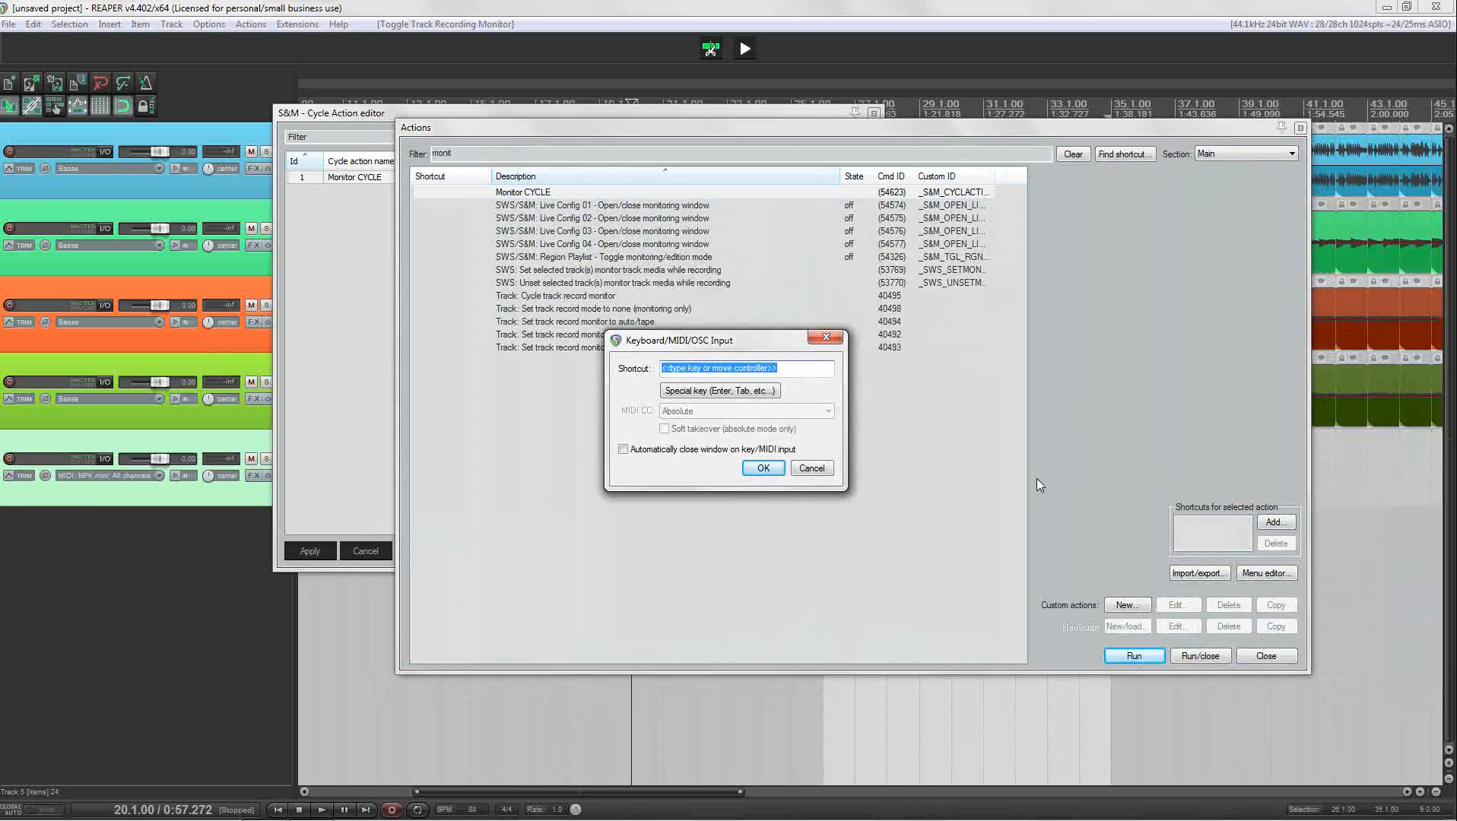
key(m)
click(763, 468)
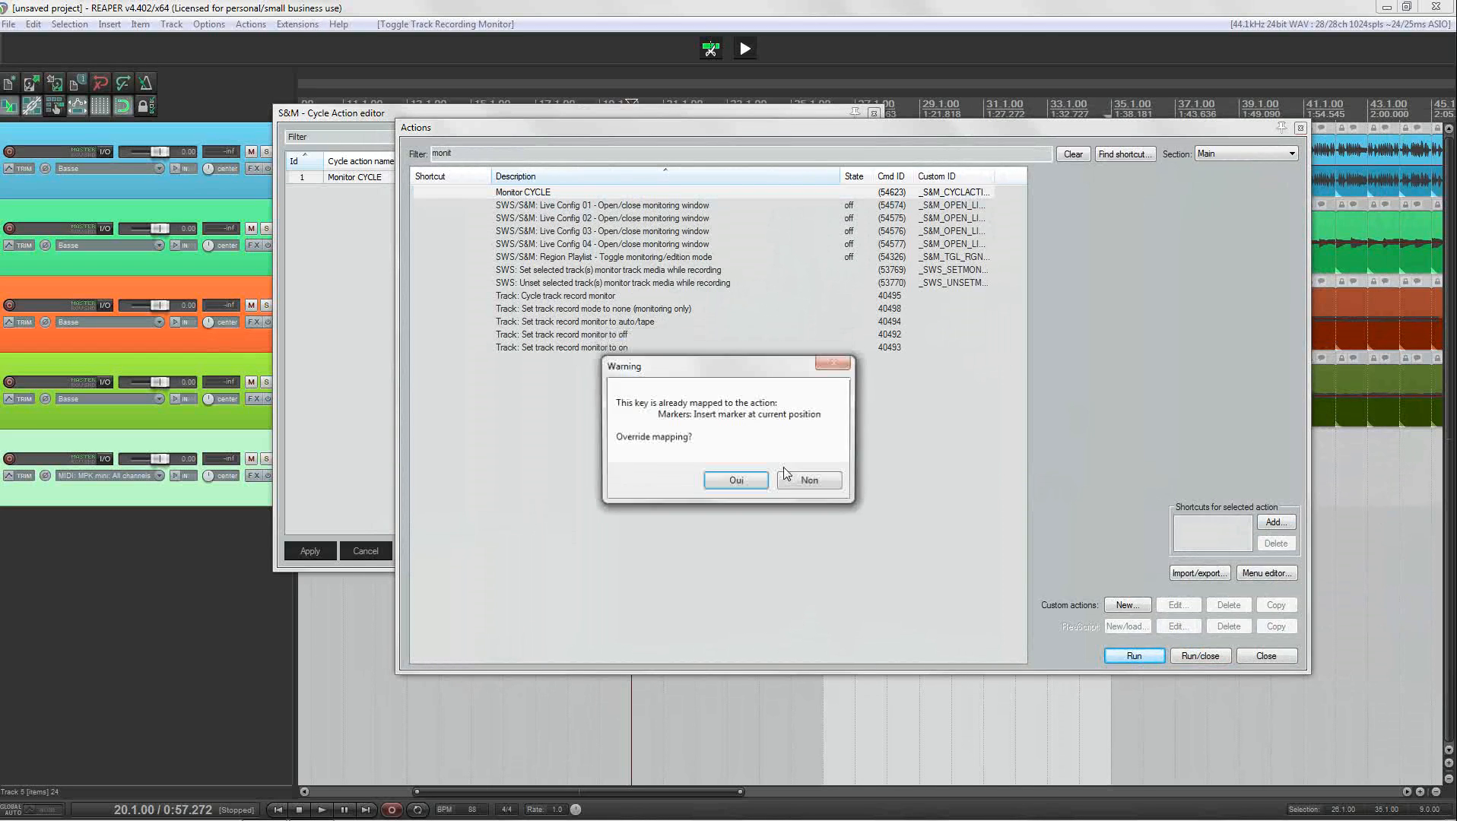
click(761, 483)
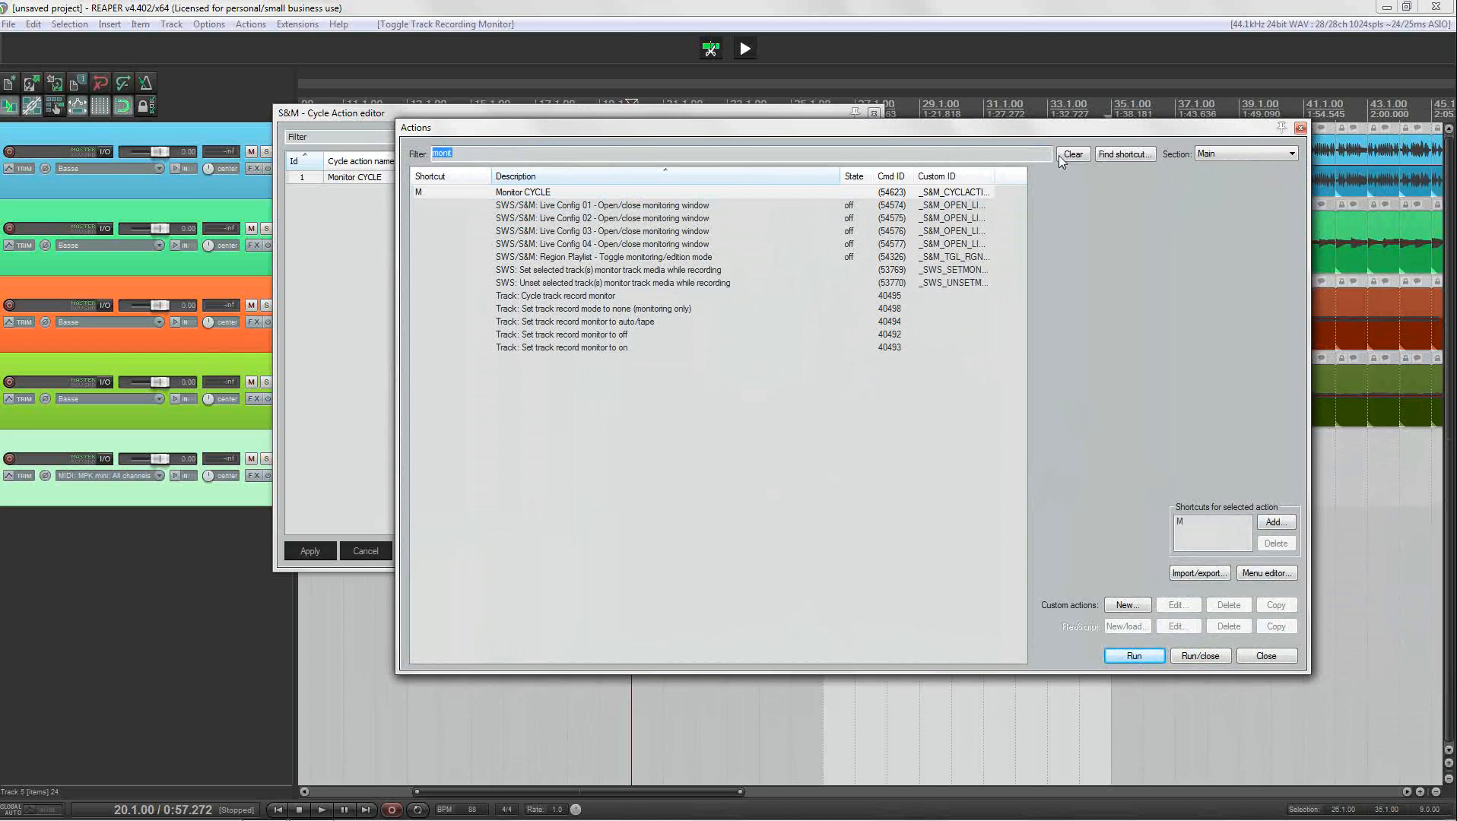
click(1301, 129)
- Select track 3 and run Monitor CYCLE repeatedly to toggle the track's record monitoring on and off
drag(689, 116, 1040, 128)
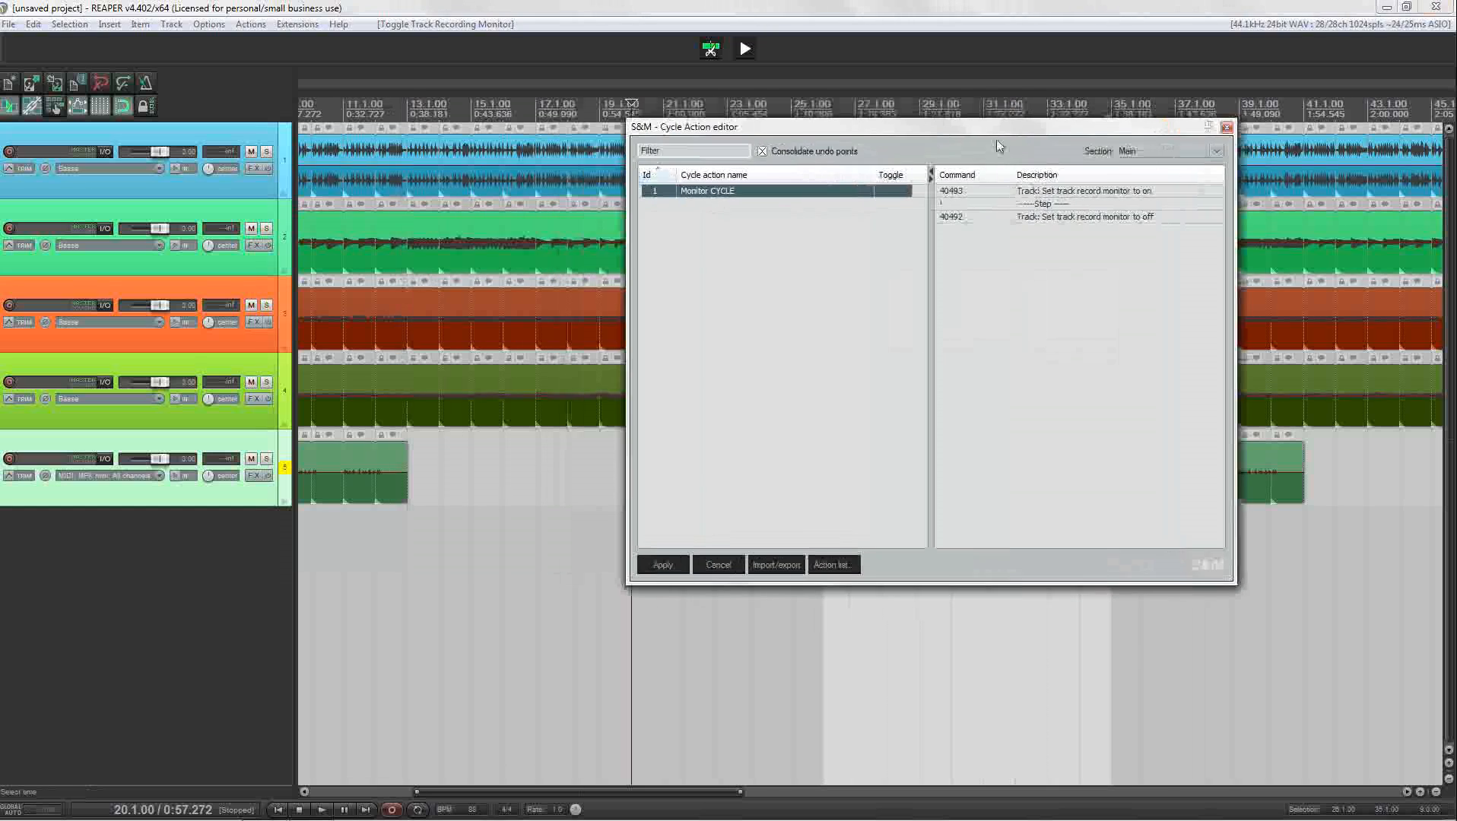
click(424, 321)
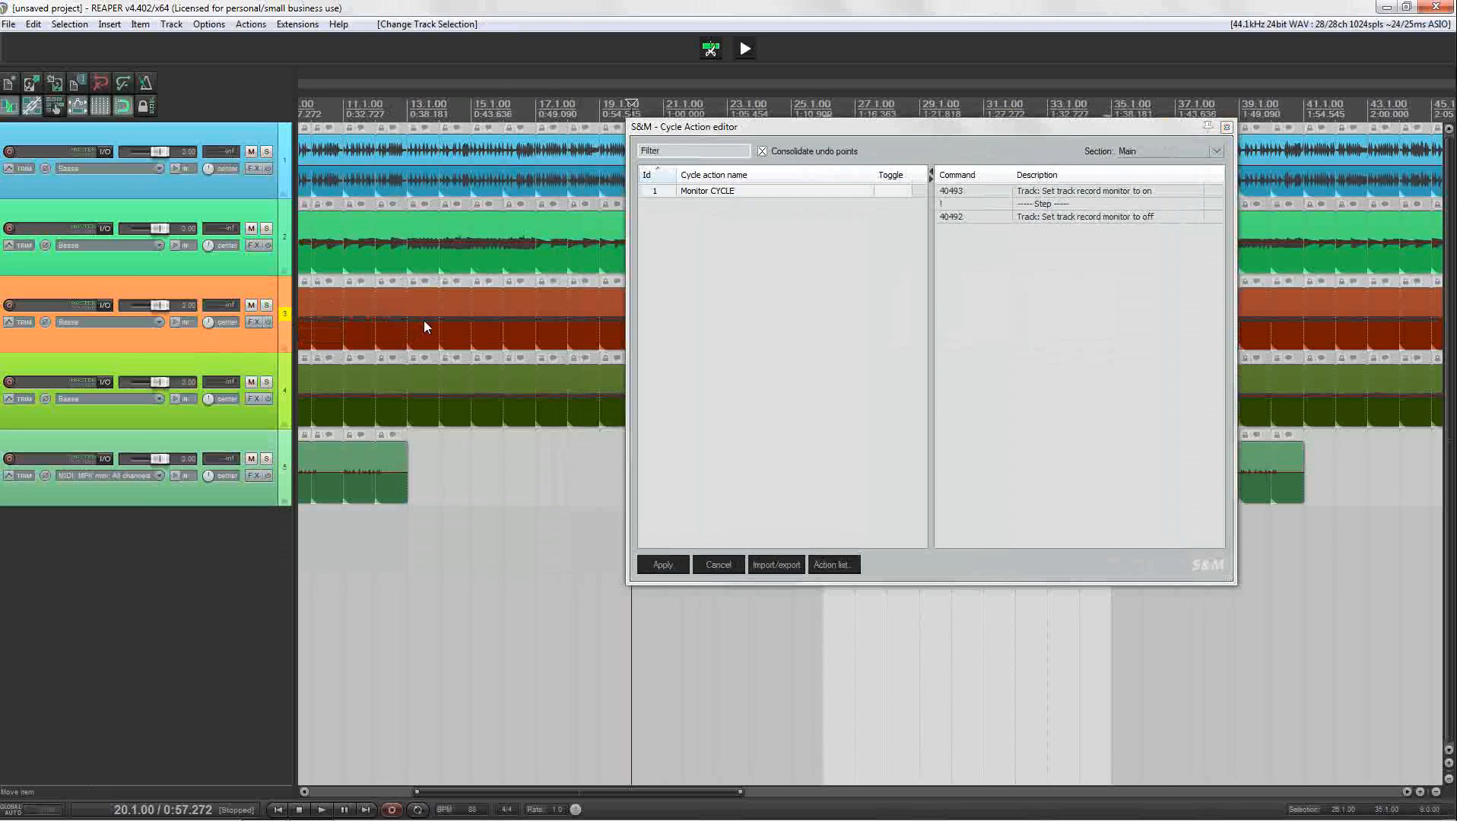
key(m)
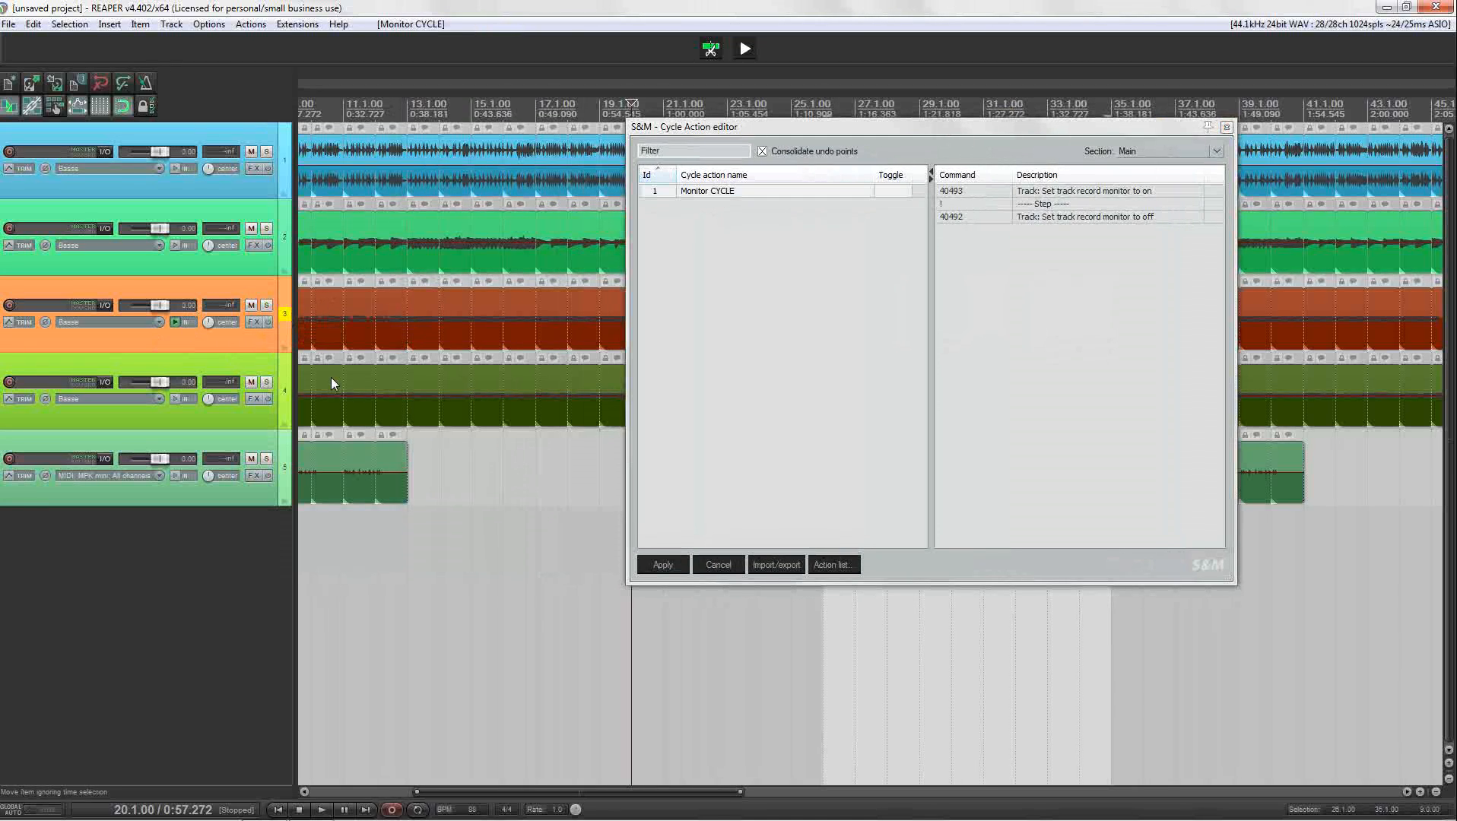
key(m)
key(m)
key(m)
key(m)
key(m)
key(m)
key(m)
key(m)
key(m)
key(m)
key(m)
- Place the edit cursor at 16.1.00 and set the timeline ruler to Measures.Beats
drag(793, 127, 747, 139)
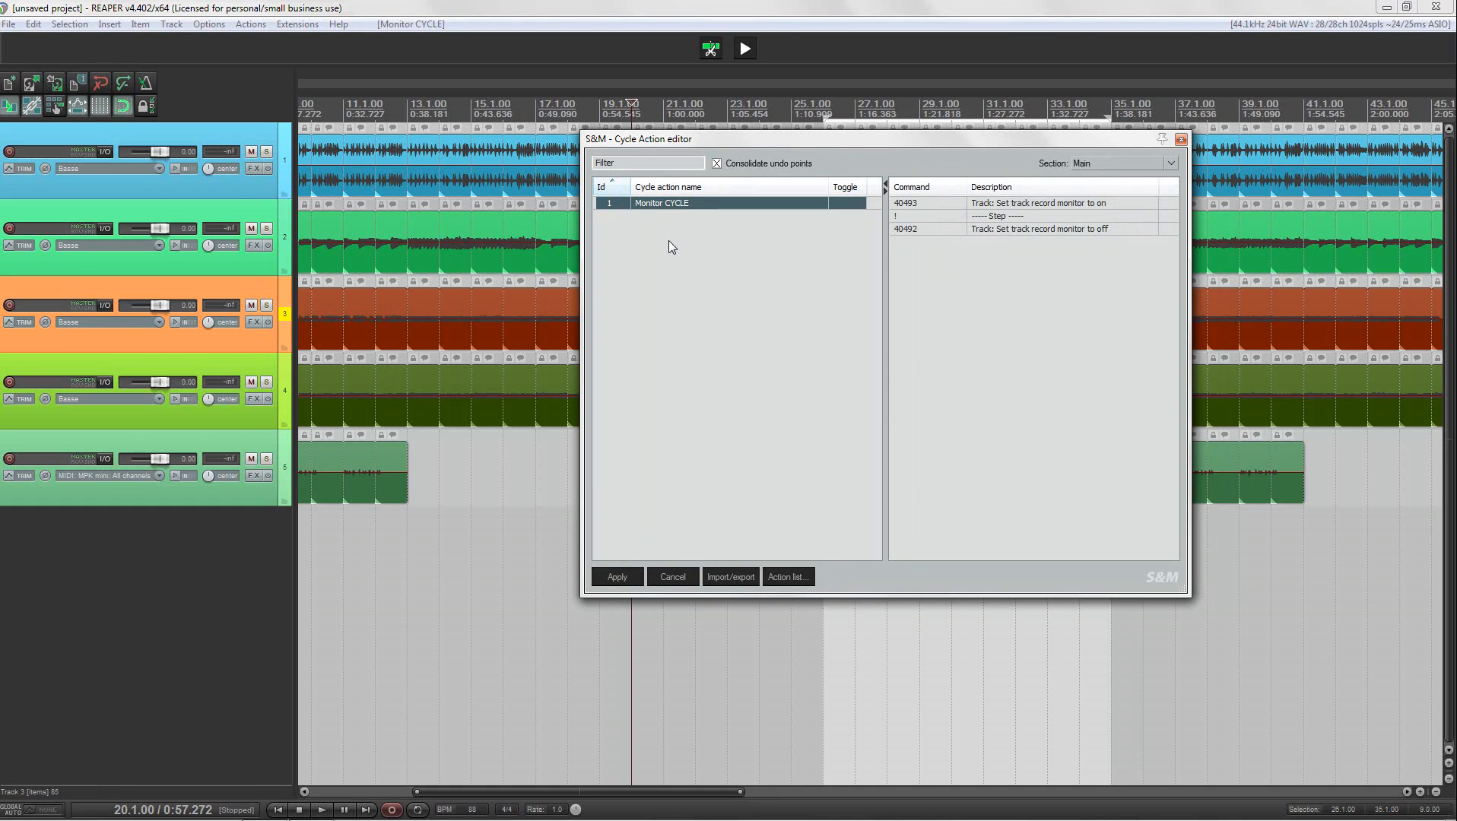
click(508, 183)
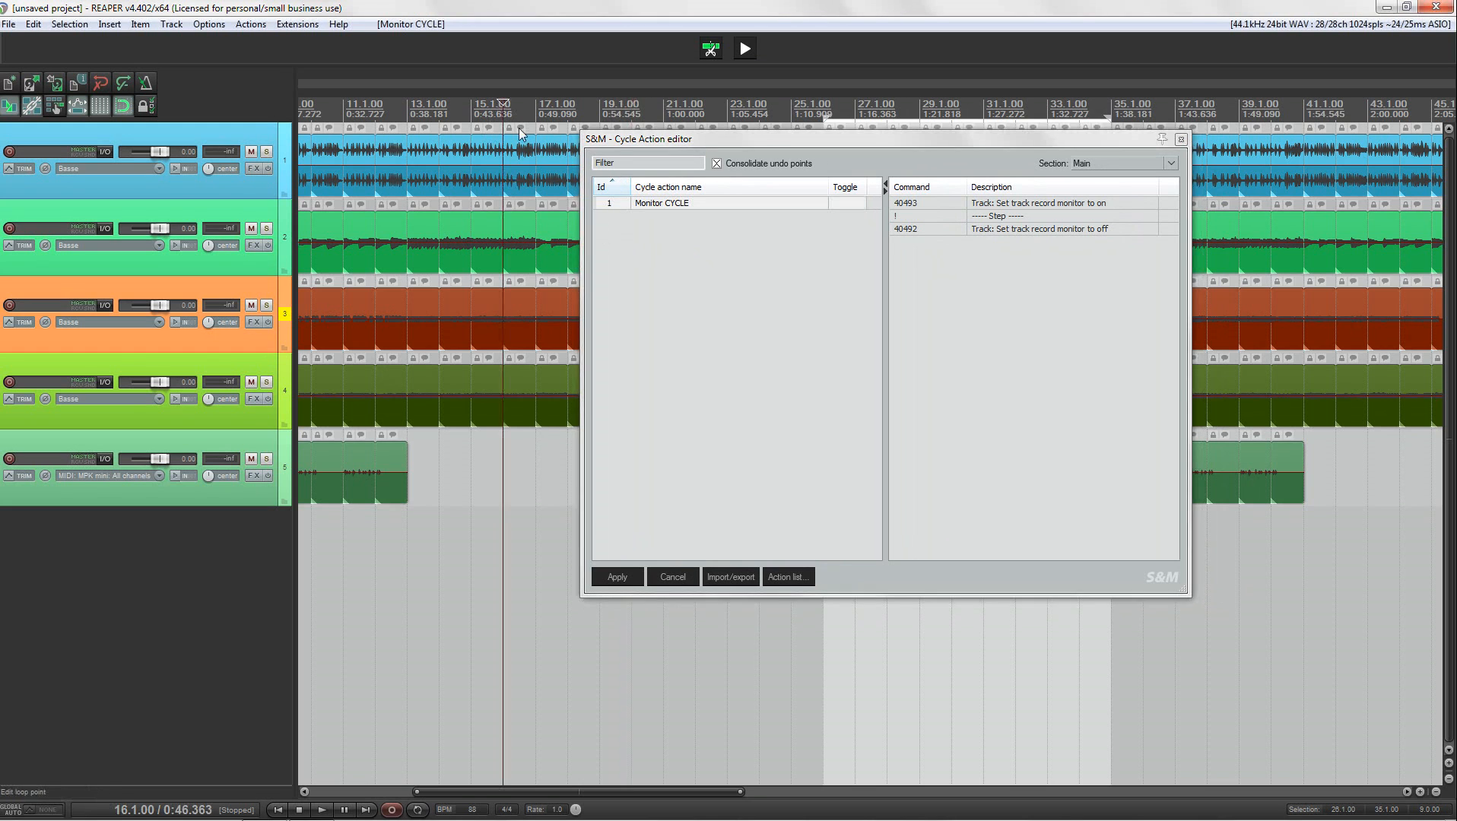
scroll(522, 134, up, 5)
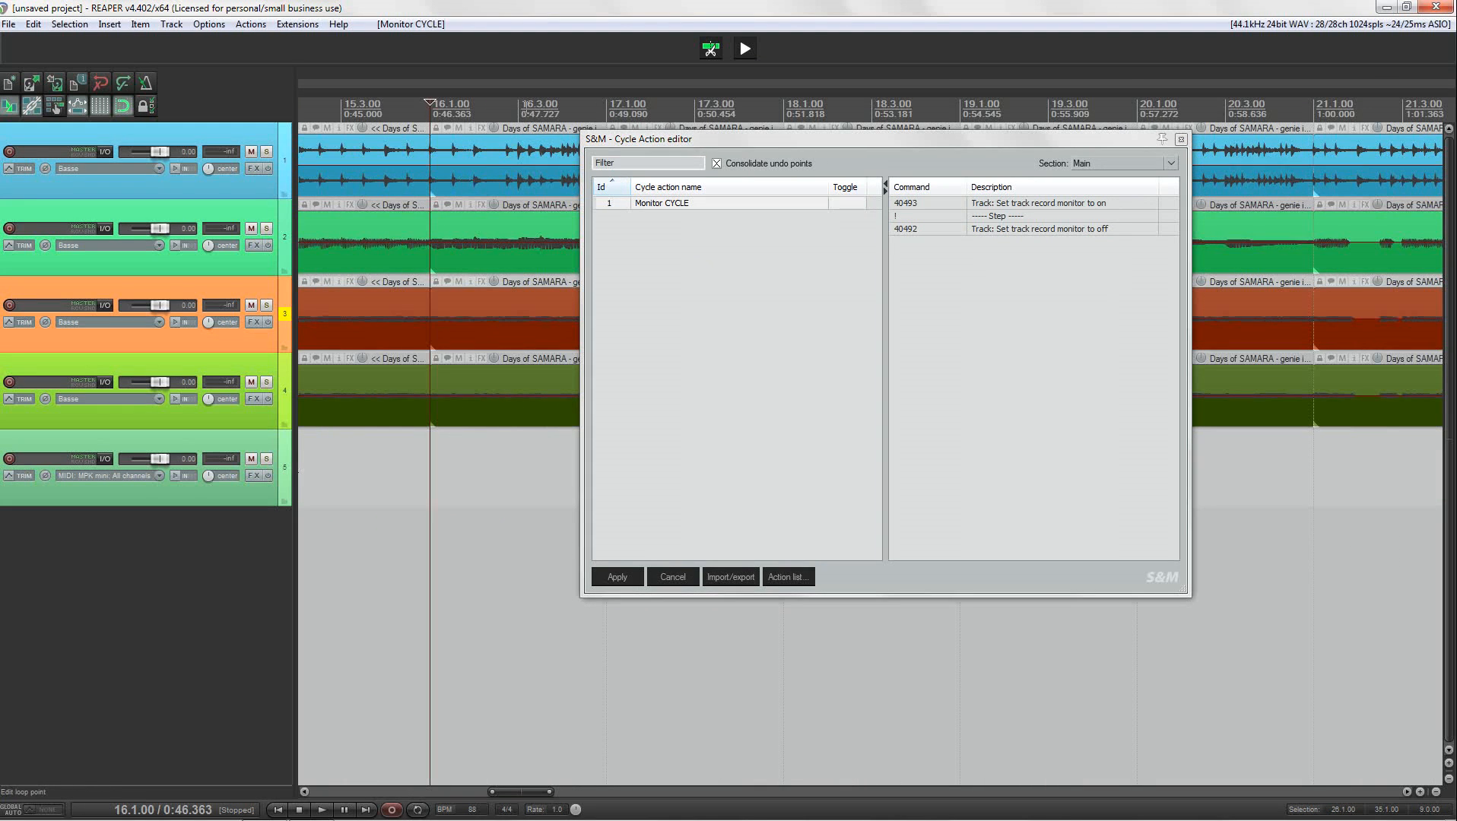
right_click(483, 106)
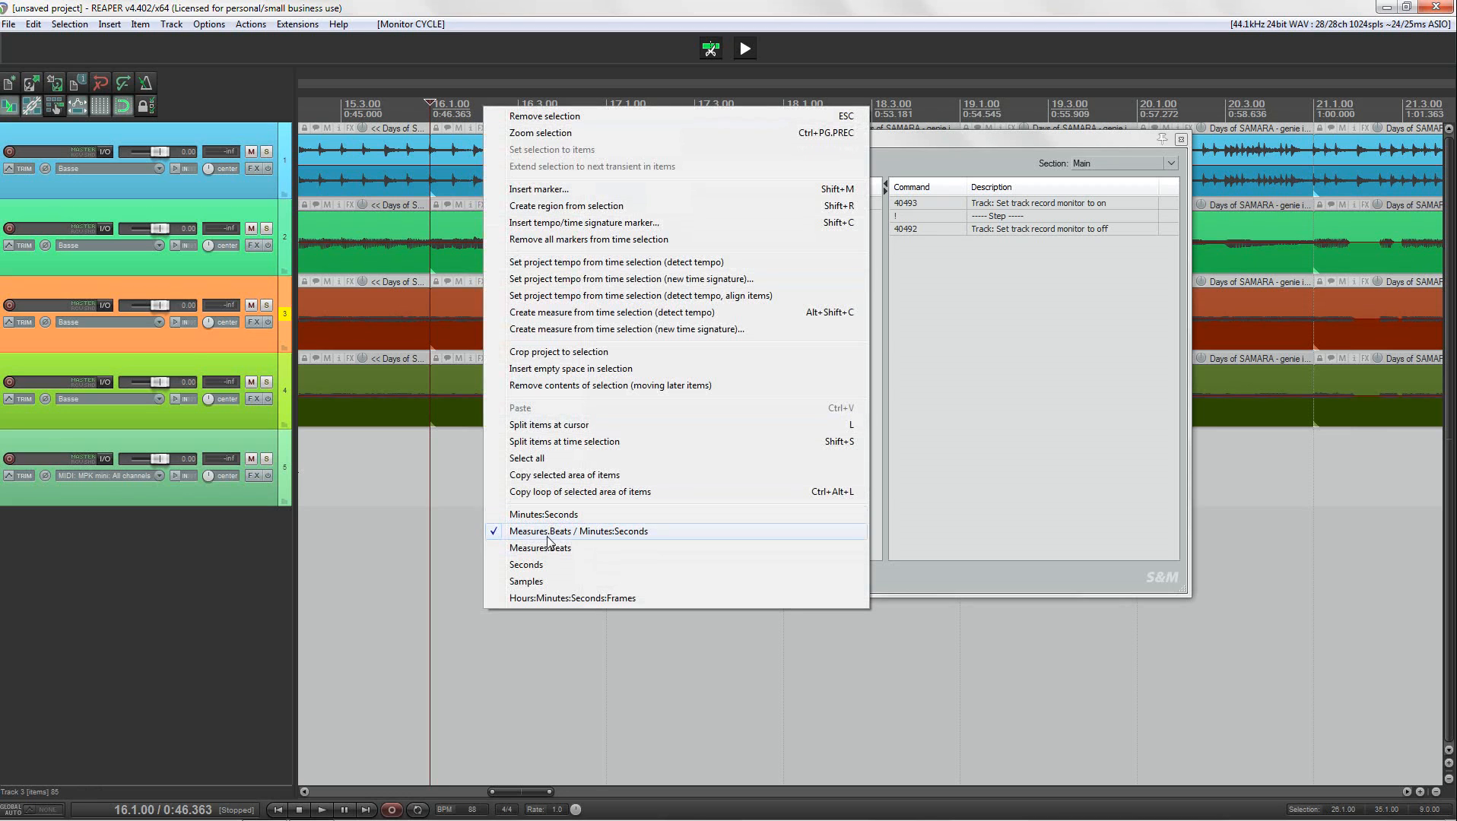
click(541, 547)
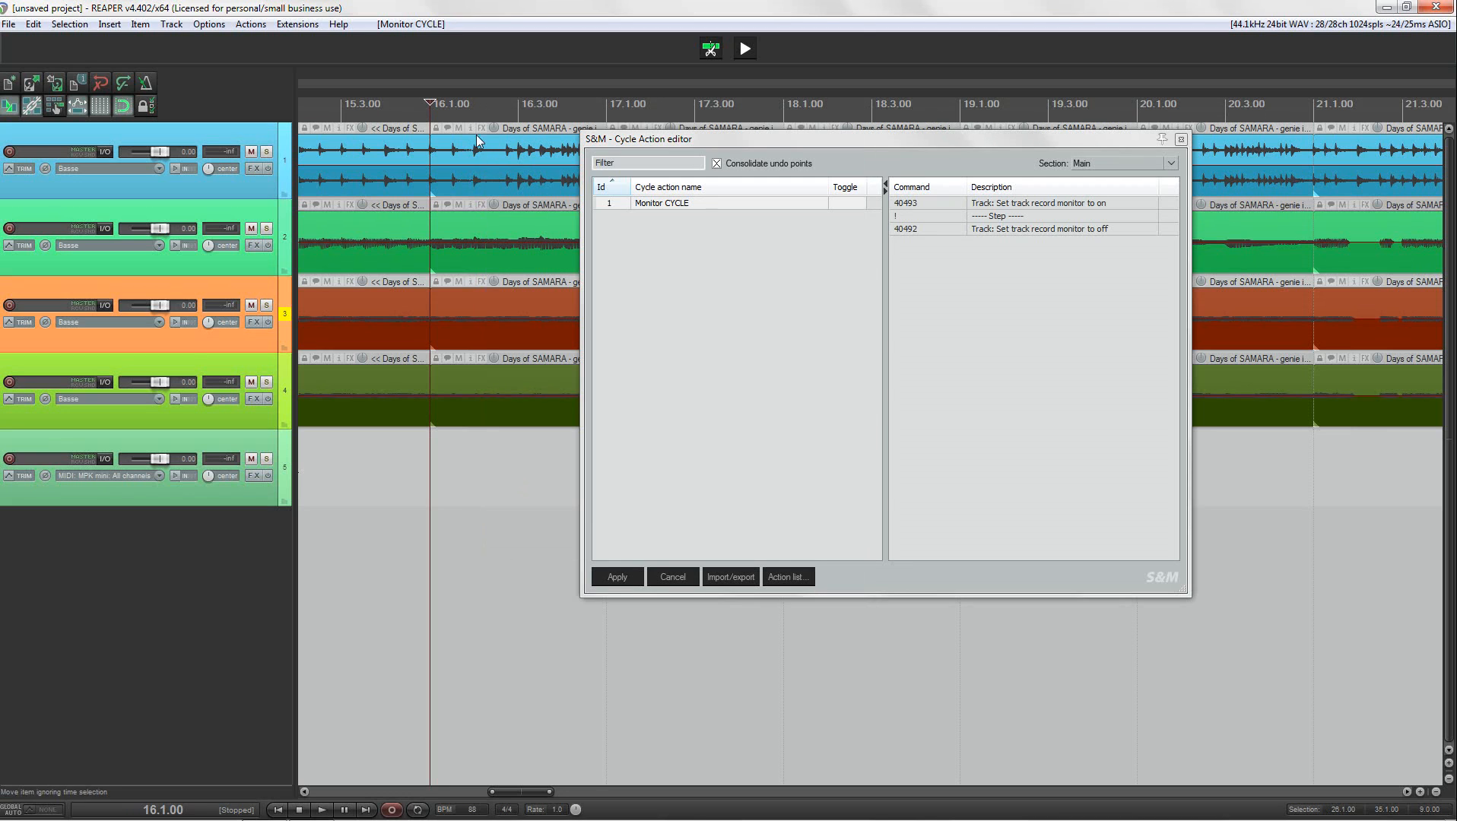
scroll(493, 99, down, 4)
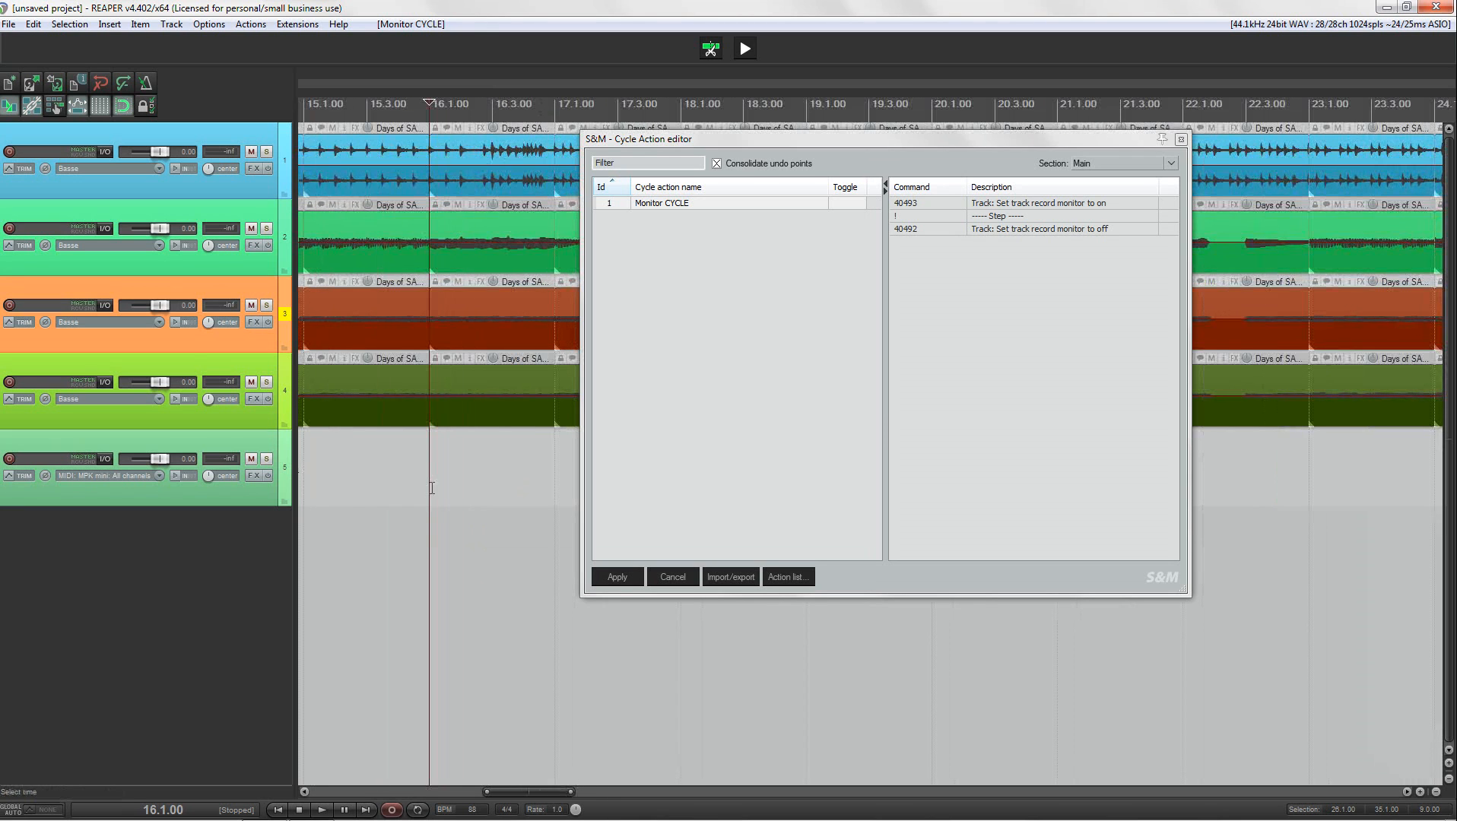
click(460, 483)
drag(705, 139, 891, 138)
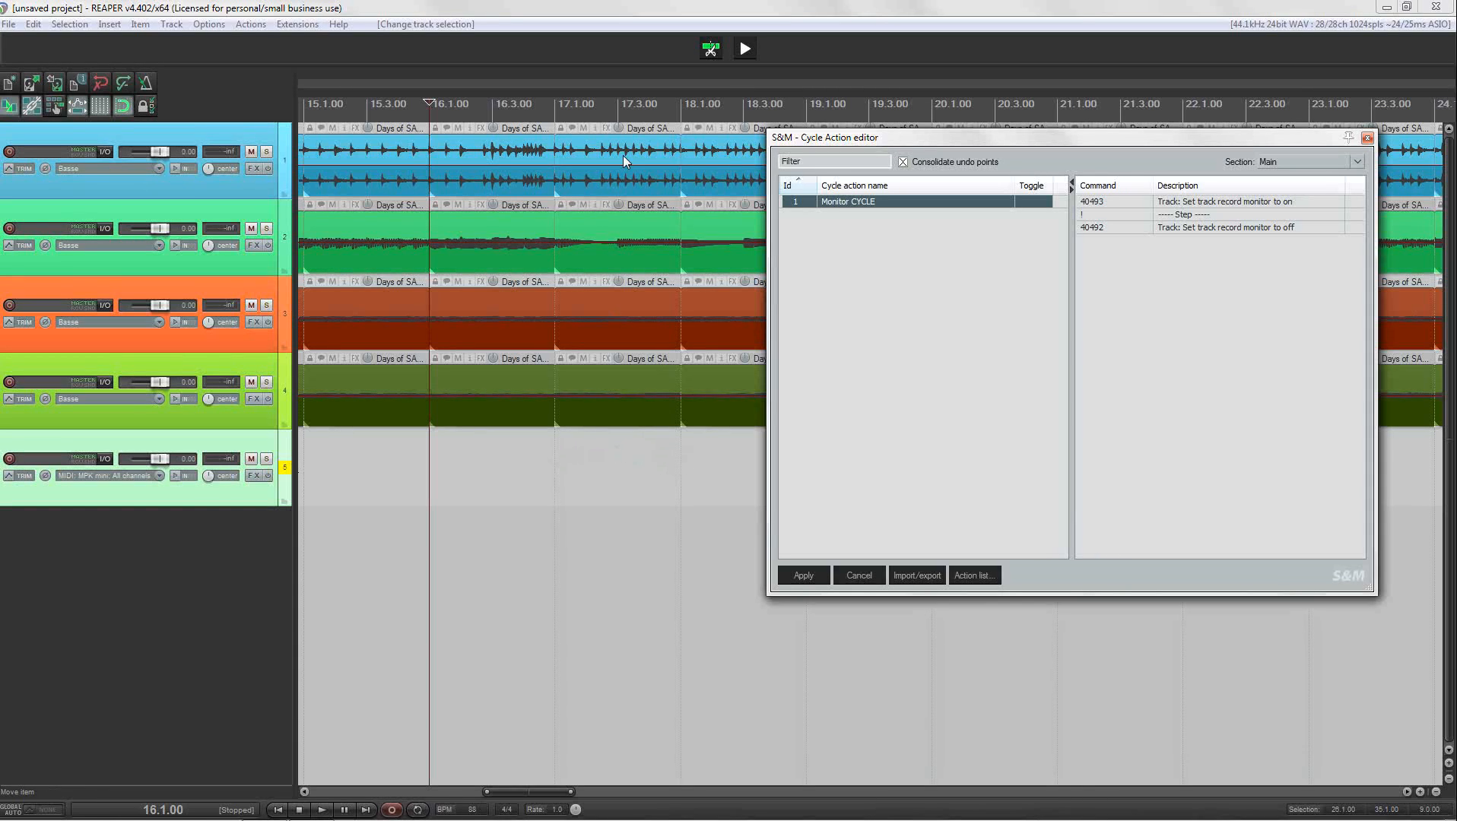
- Open the action list and filter it by "grid", keeping the arrange view uncovered
click(972, 575)
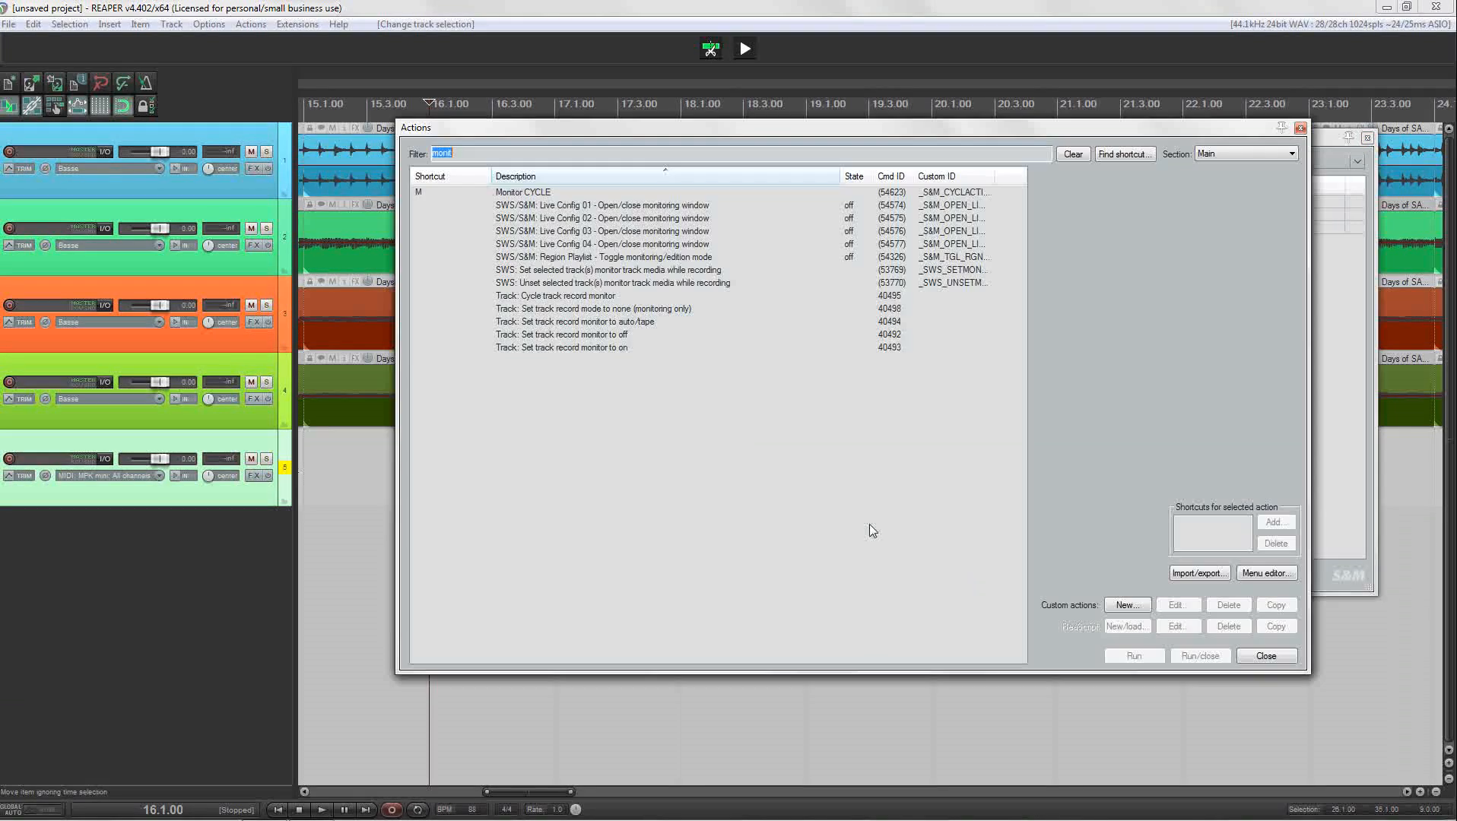
text(grid)
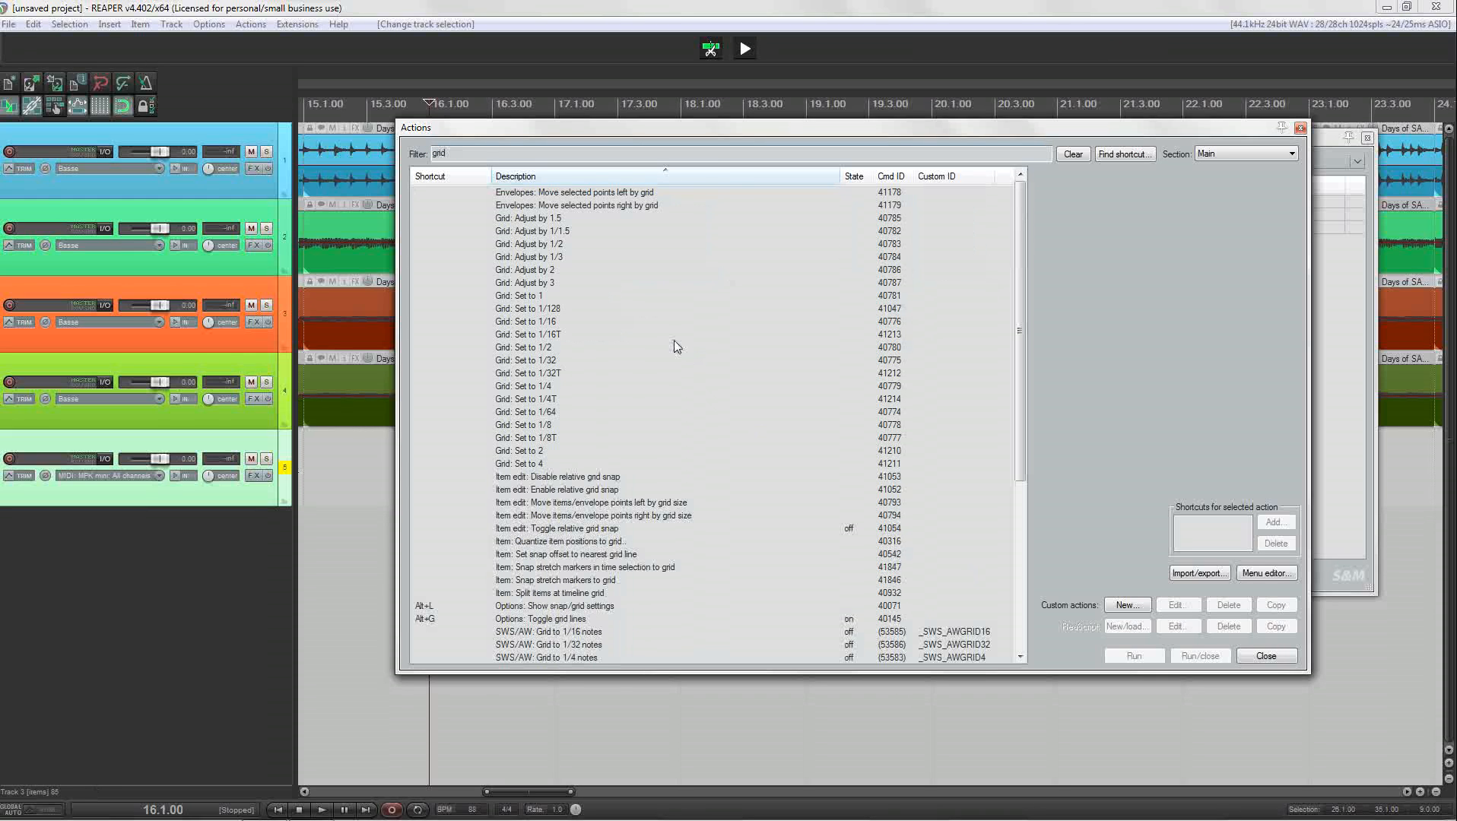
drag(628, 131, 820, 122)
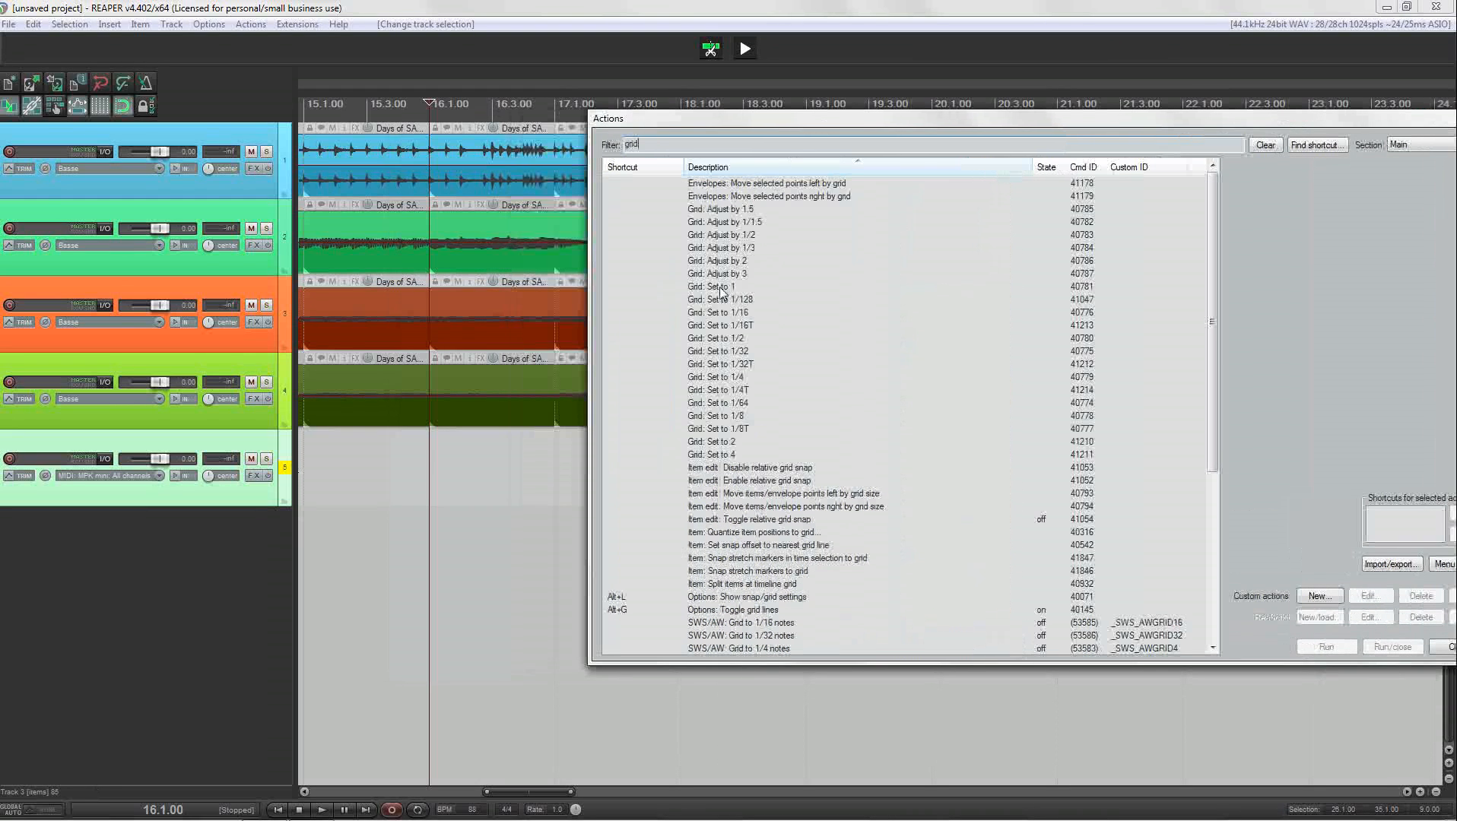
- Run the grid actions for 1/2, 1/4 and 1/8 in turn, ending with "Grid: Set to 1"
click(722, 288)
click(733, 338)
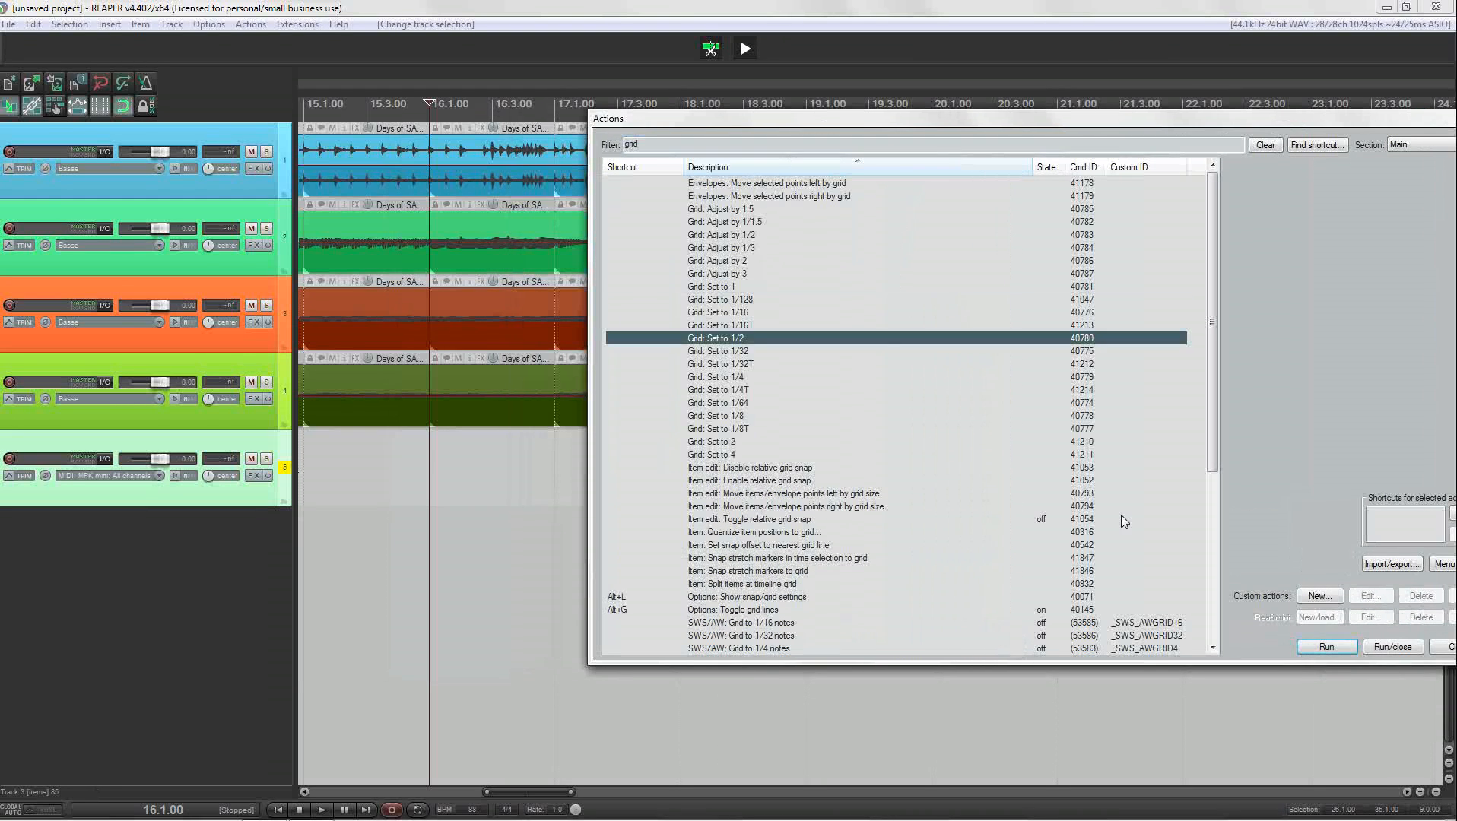
click(1328, 647)
click(734, 377)
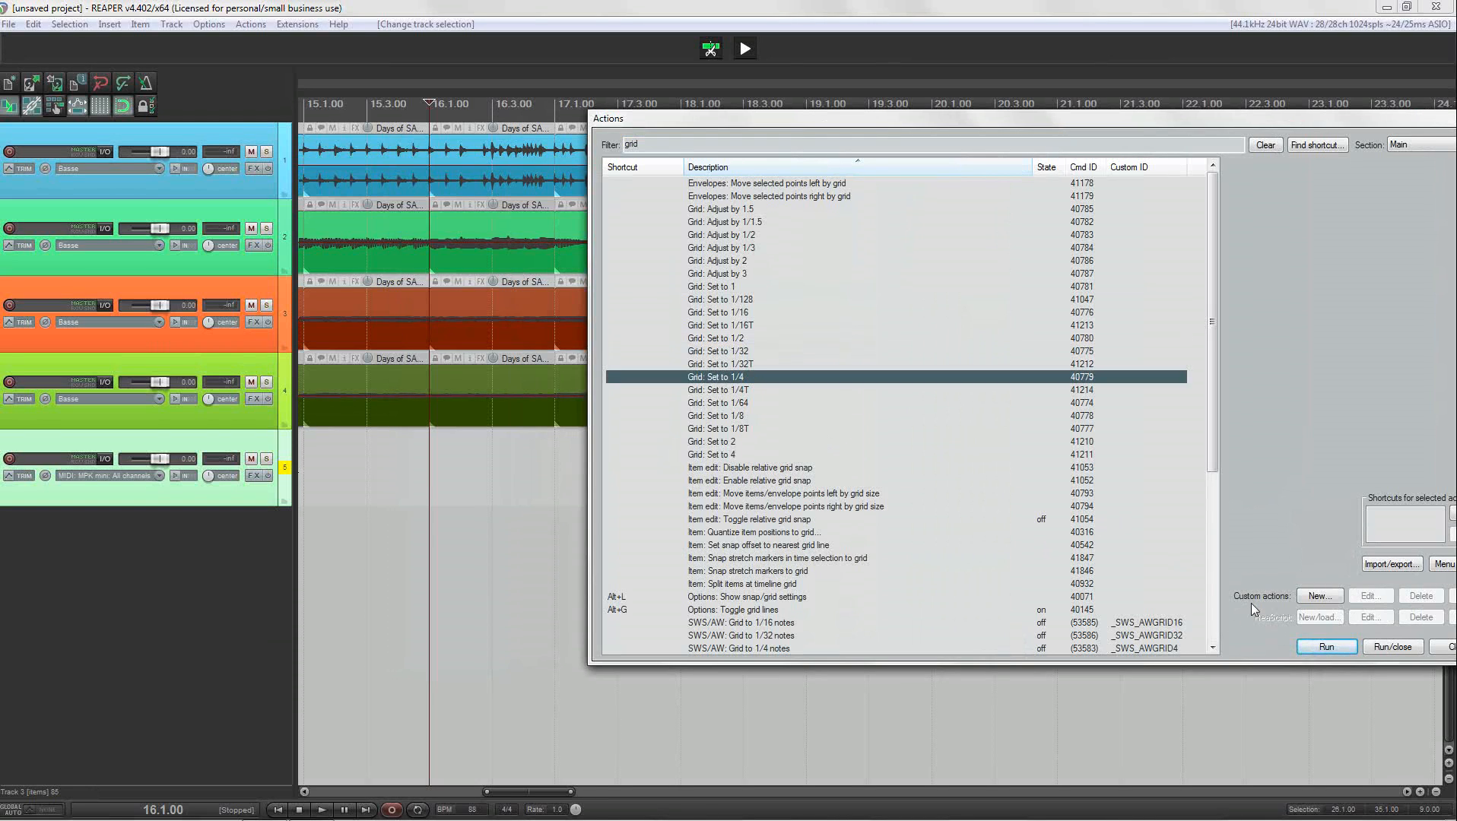
click(1327, 648)
click(741, 416)
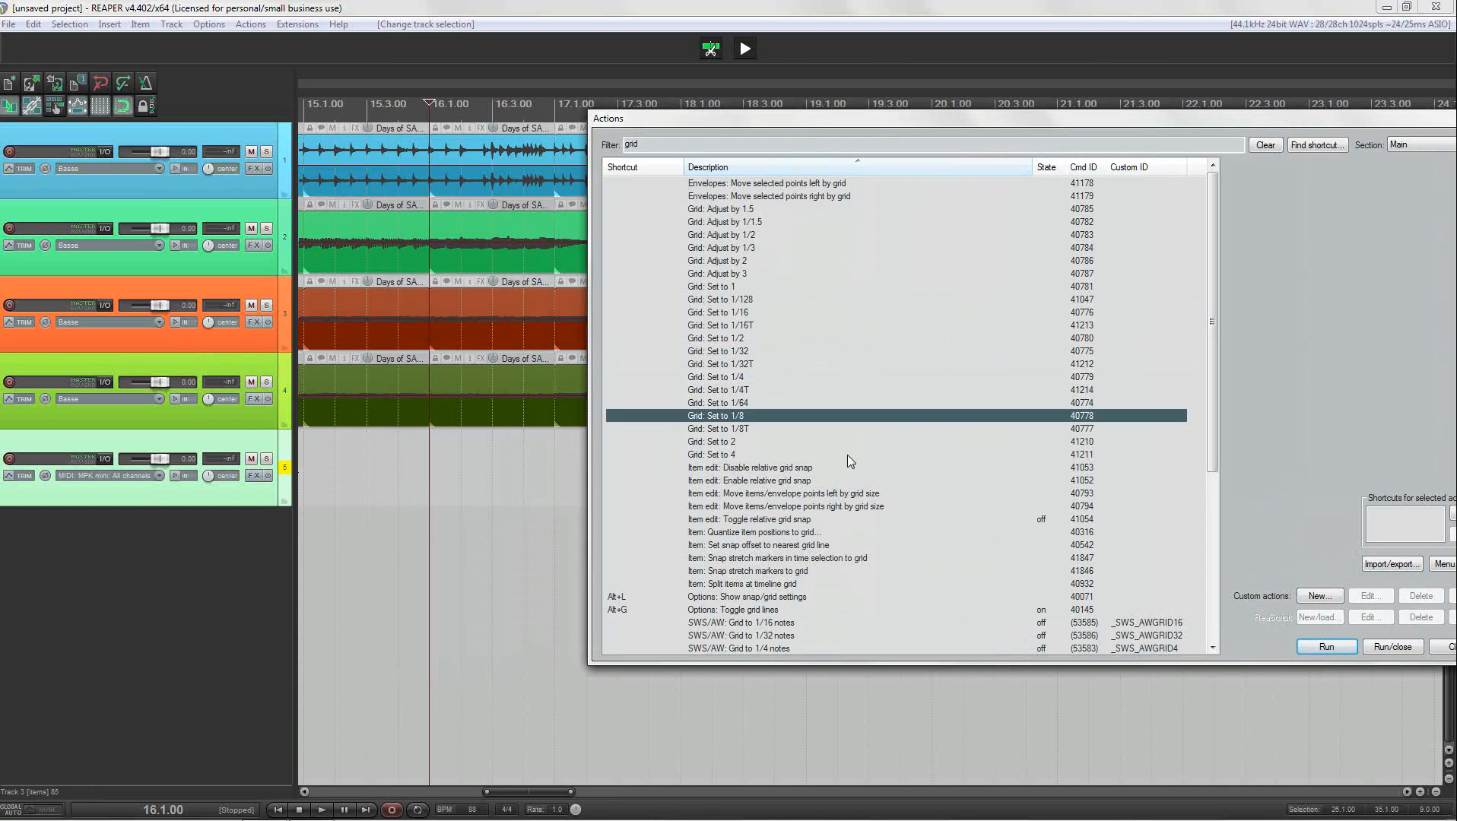
click(1328, 648)
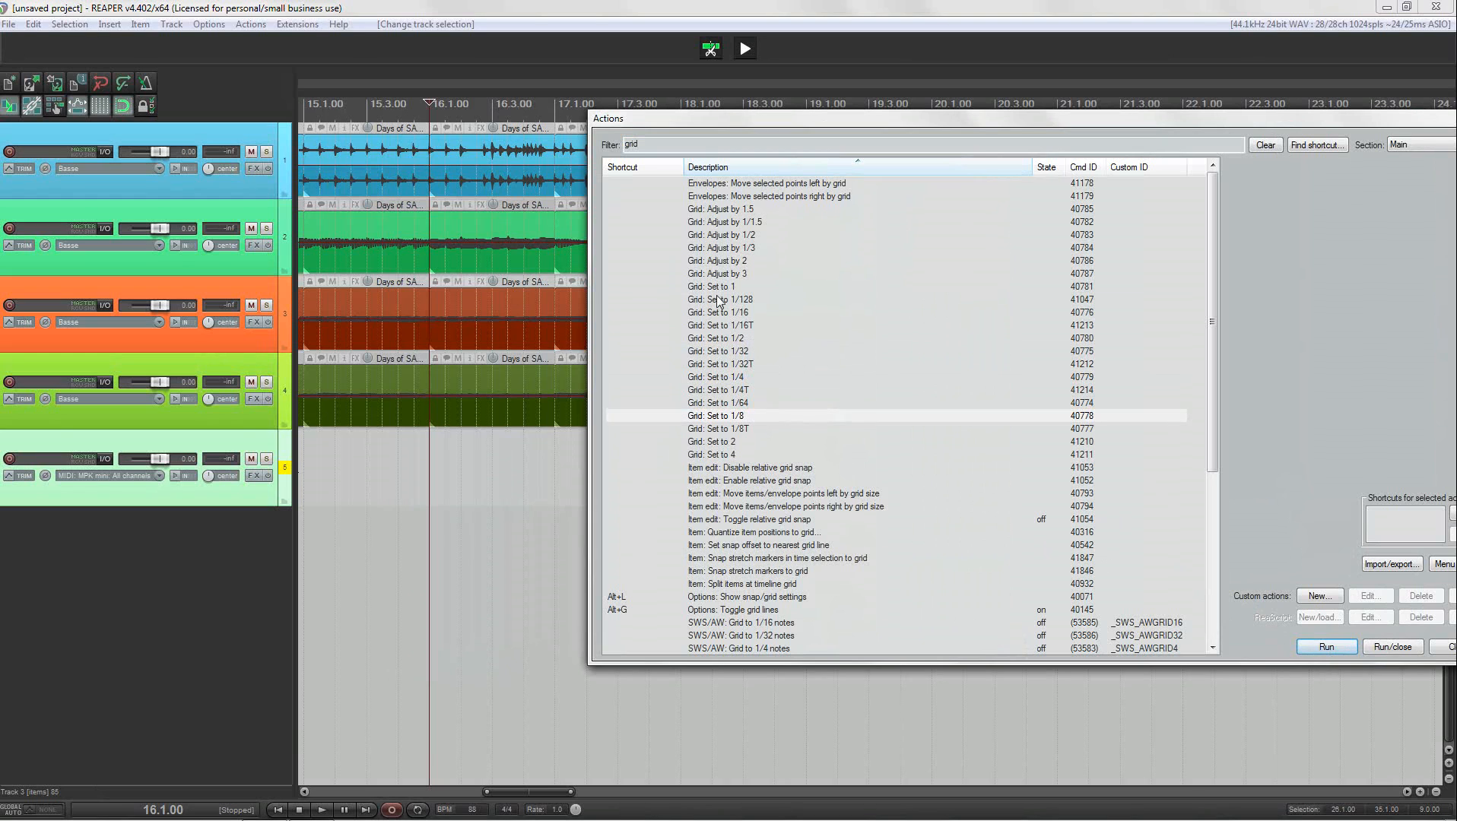
click(719, 287)
click(1327, 647)
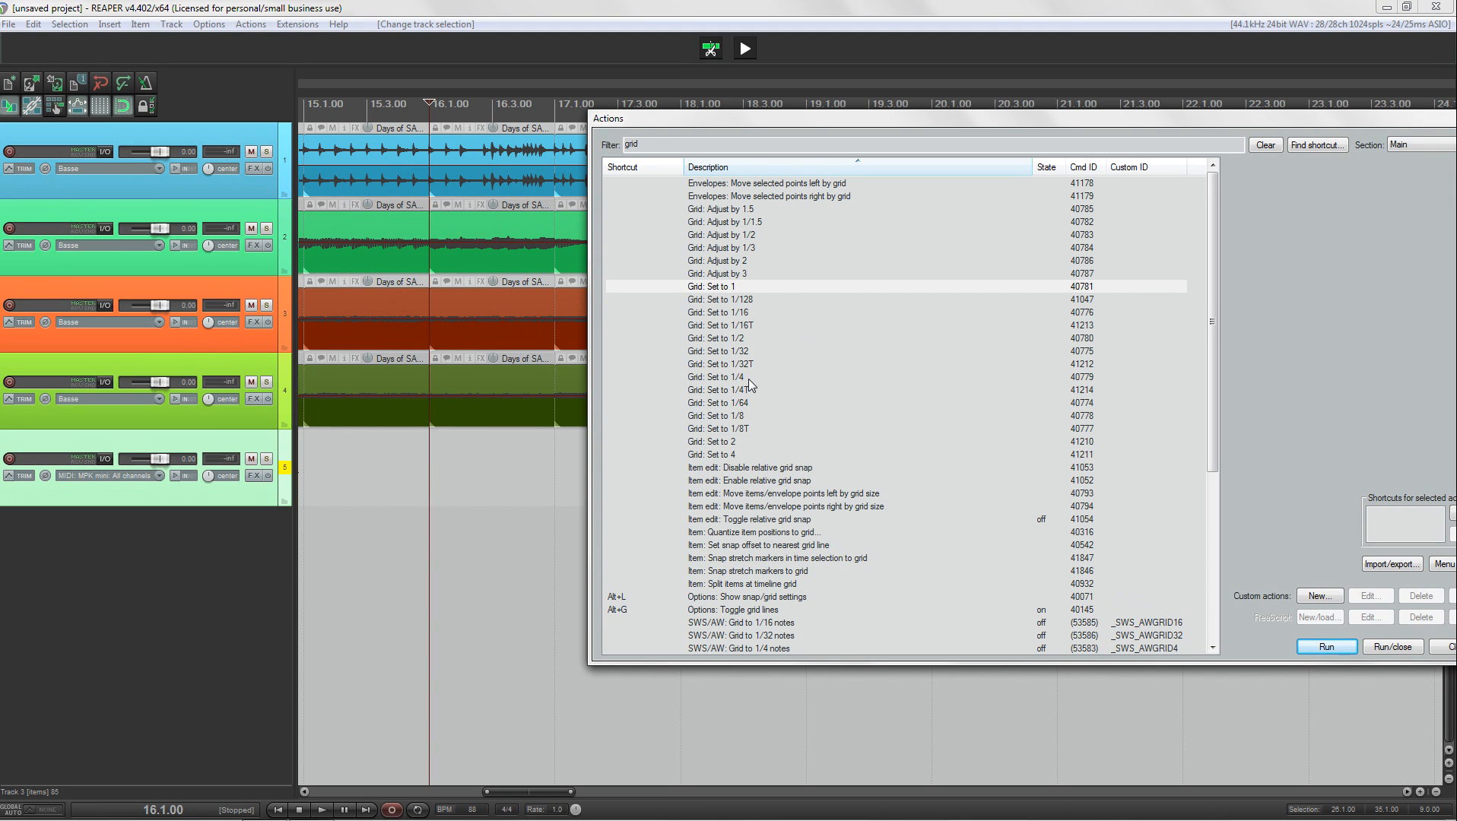
- Create a new cycle action named "Cycle GRID" in the Cycle Action editor
drag(681, 123, 348, 139)
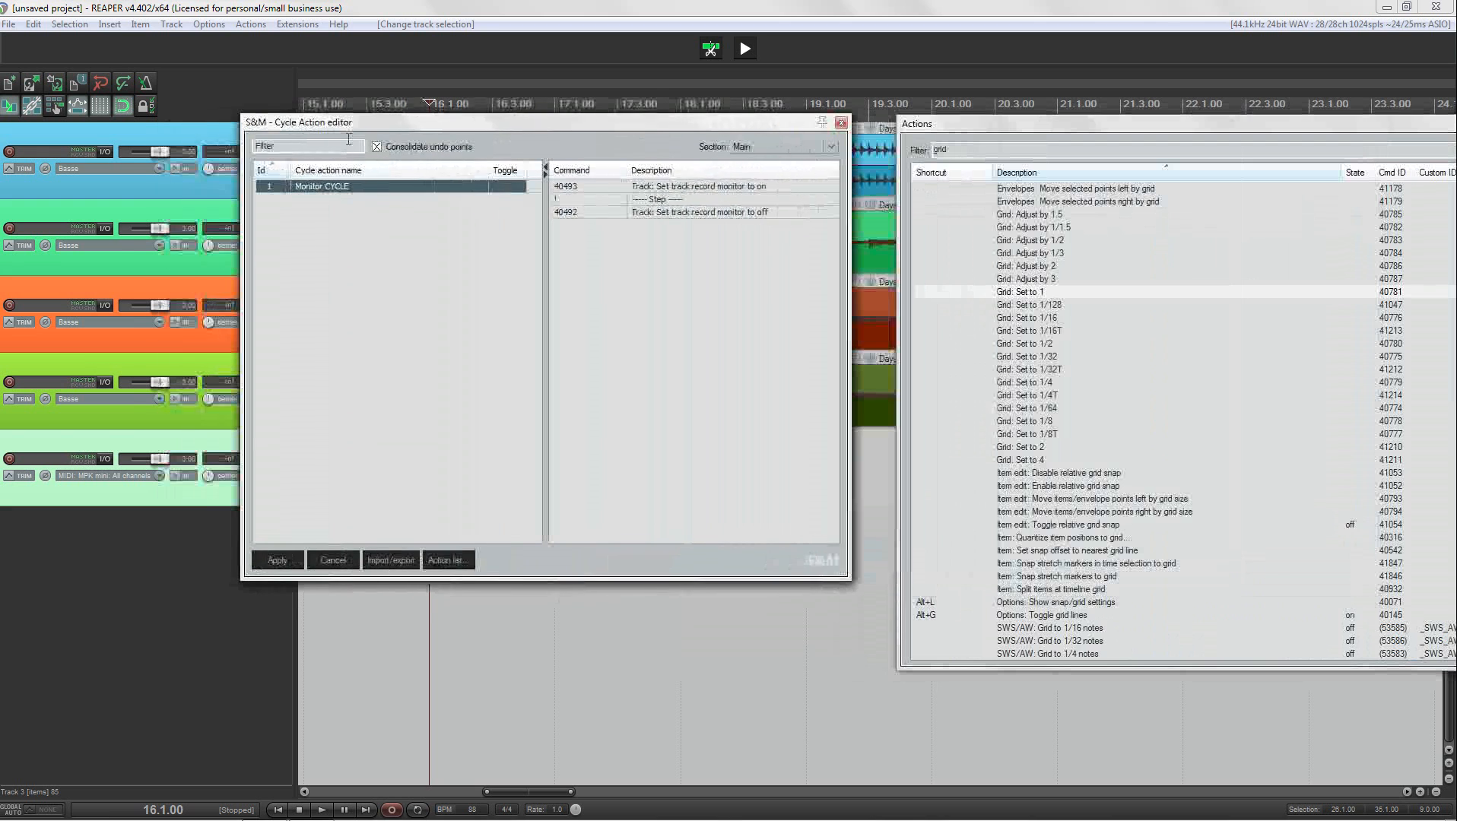
right_click(311, 229)
click(337, 237)
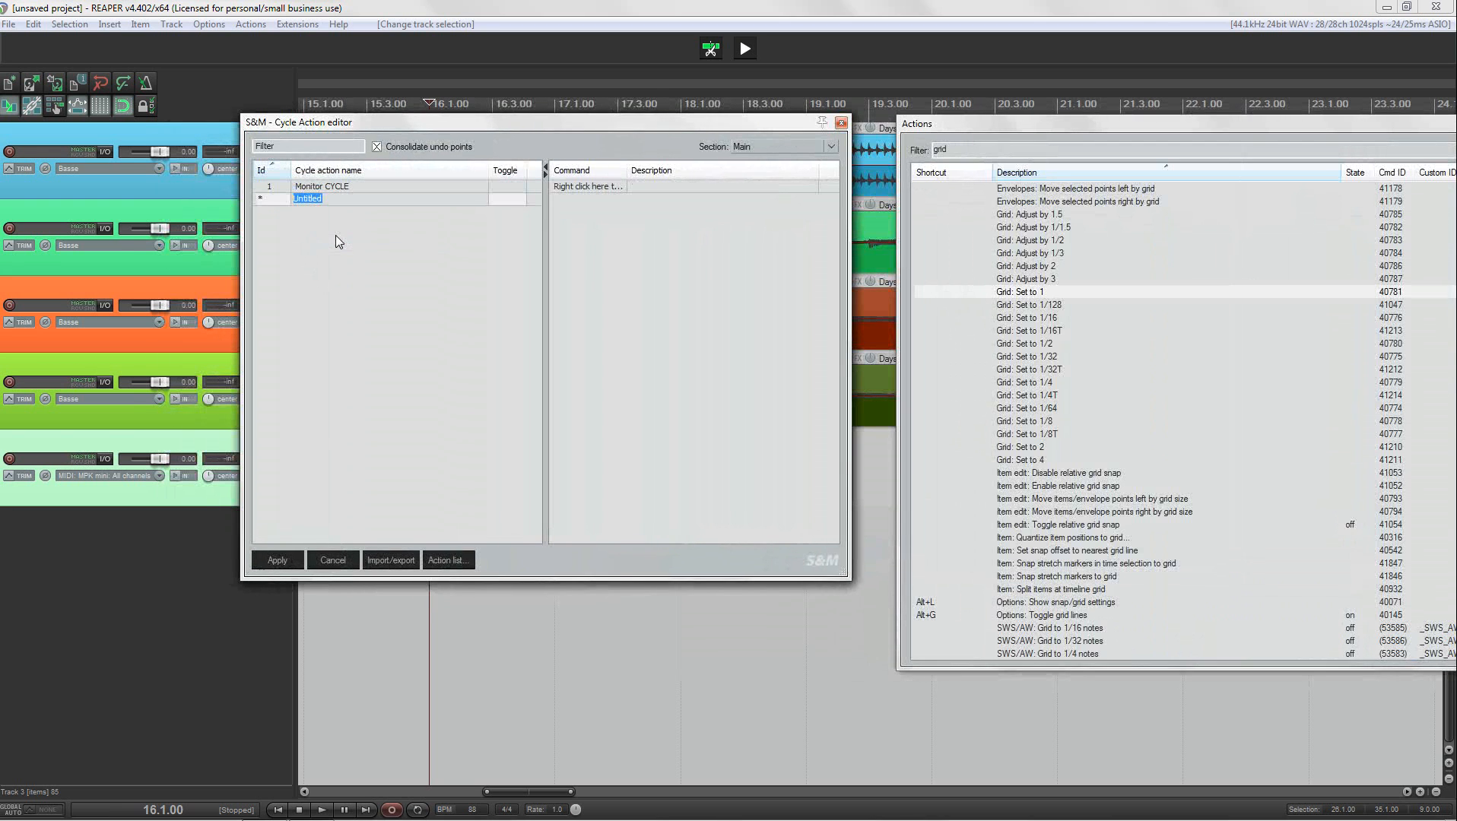
text(Cycle GRID)
key(Return)
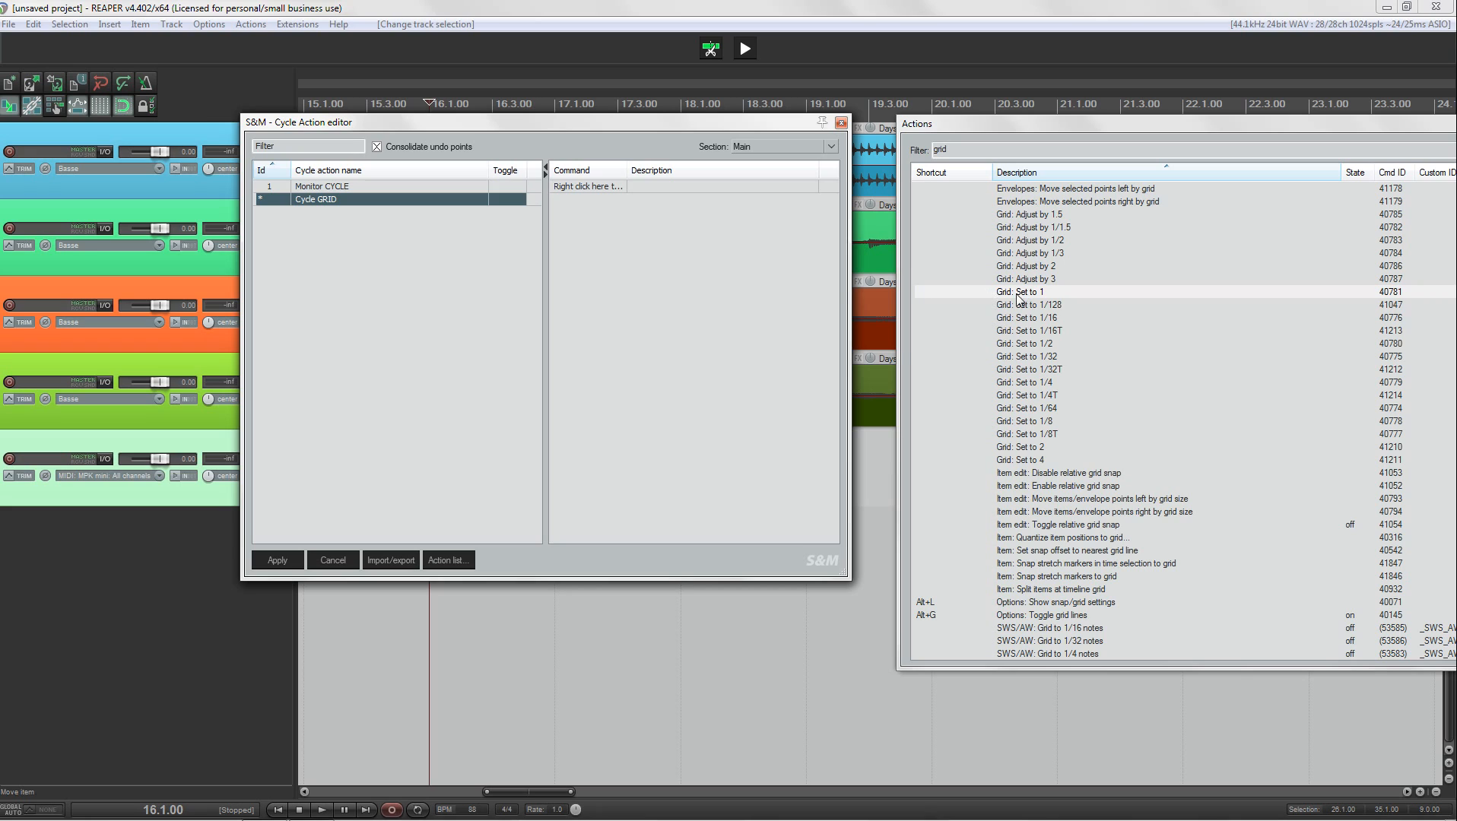
- Add the actions "Grid: Set to 1" and "Grid: Set to 1/4" as commands of Cycle GRID
right_click(694, 258)
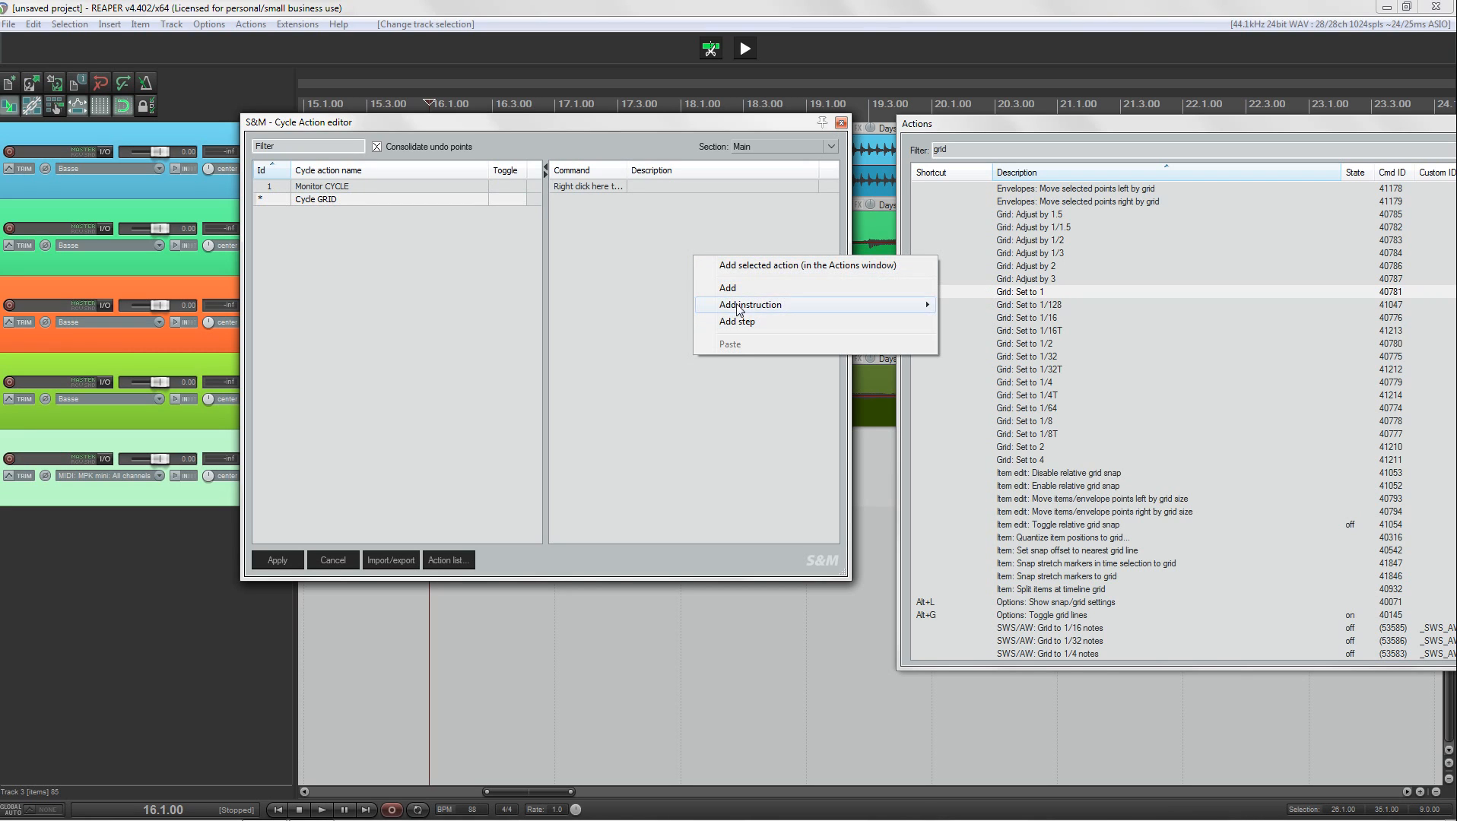
click(741, 265)
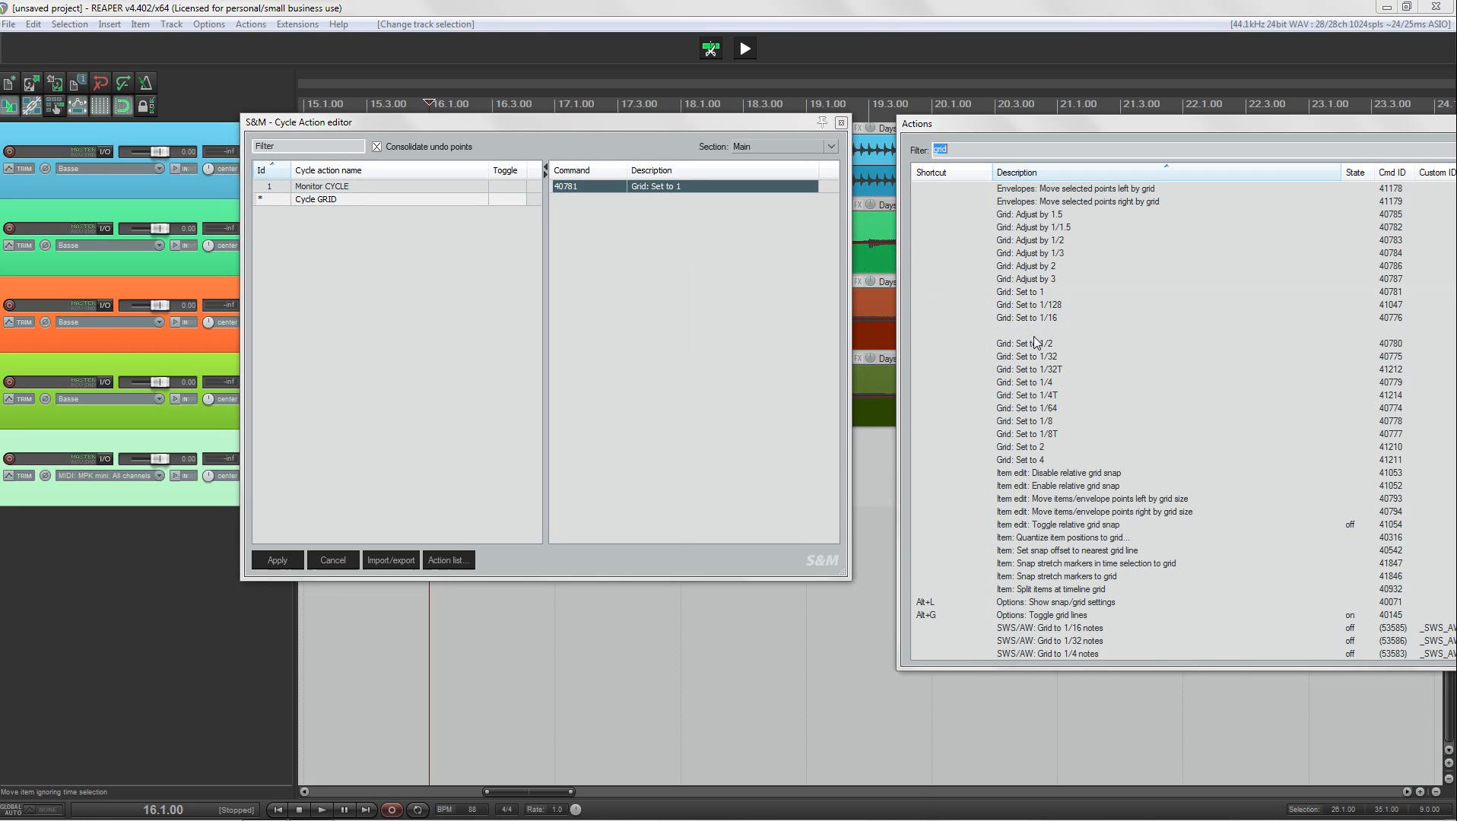
click(1034, 343)
click(1040, 382)
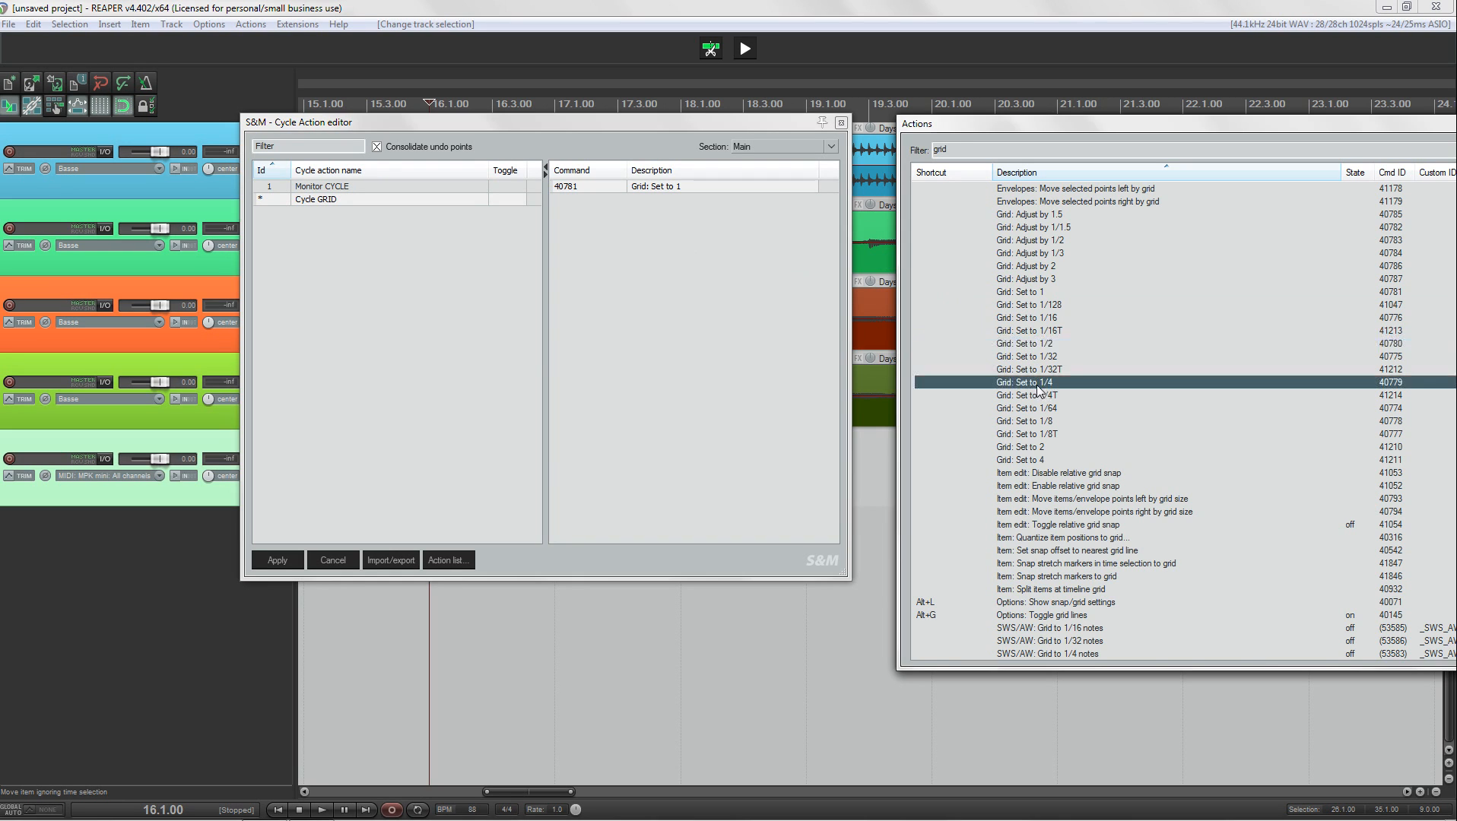
right_click(693, 268)
click(761, 278)
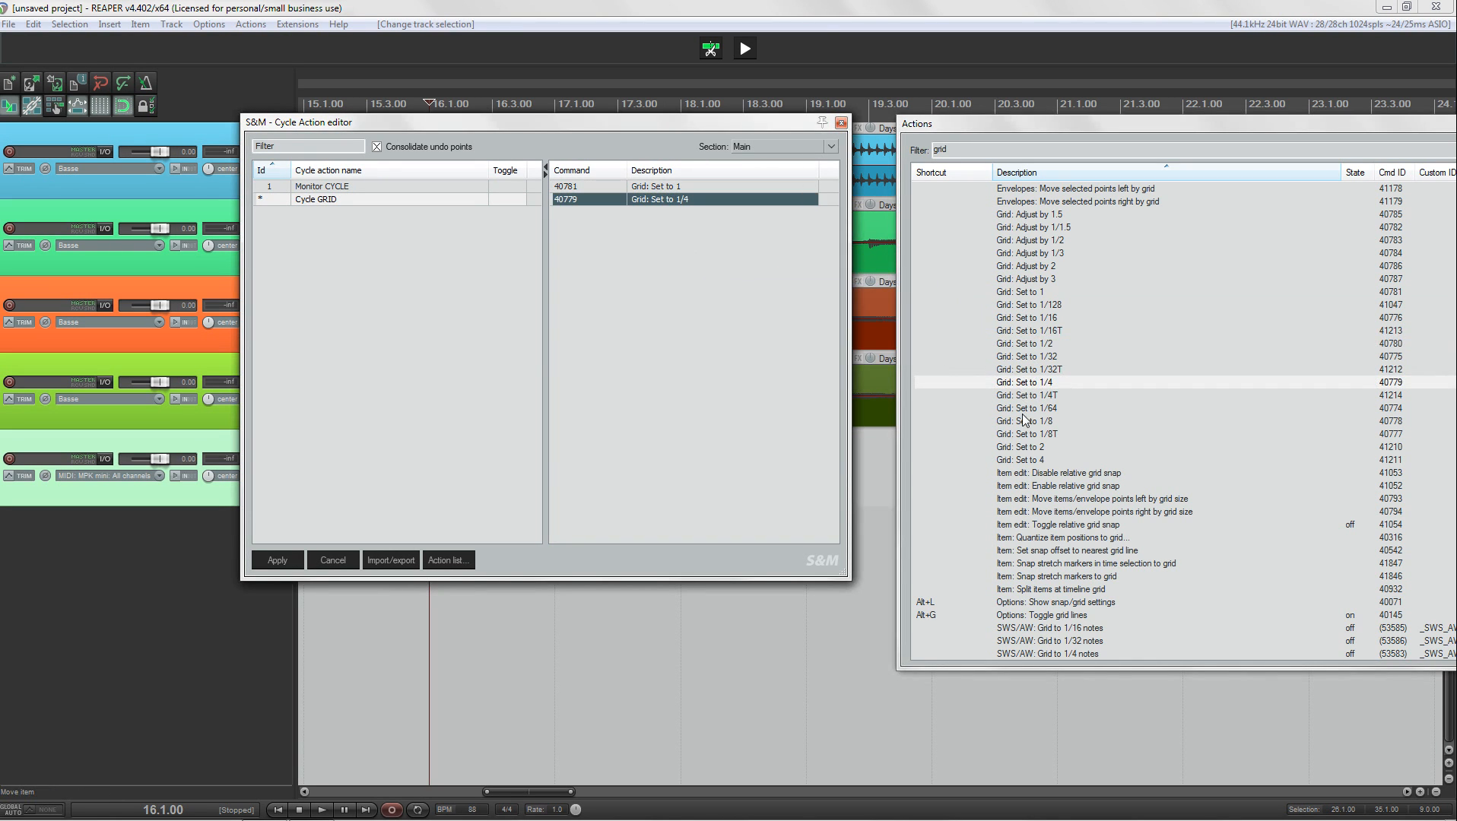
- Add the actions "Grid: Set to 1/8" and "Grid: Set to 1/16" as further commands of Cycle GRID
click(1027, 421)
right_click(716, 280)
click(761, 284)
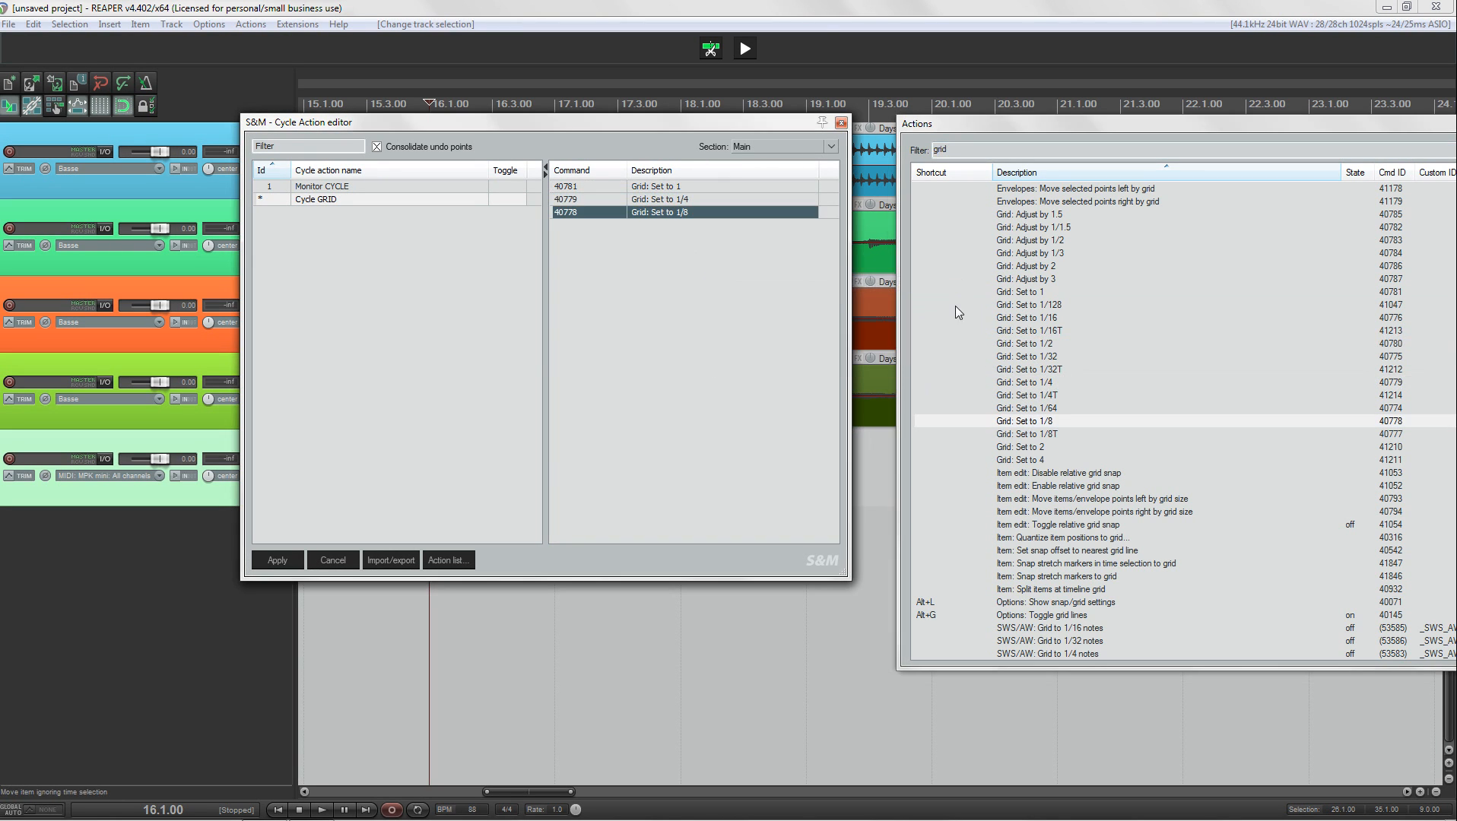
click(1032, 317)
right_click(708, 275)
click(765, 283)
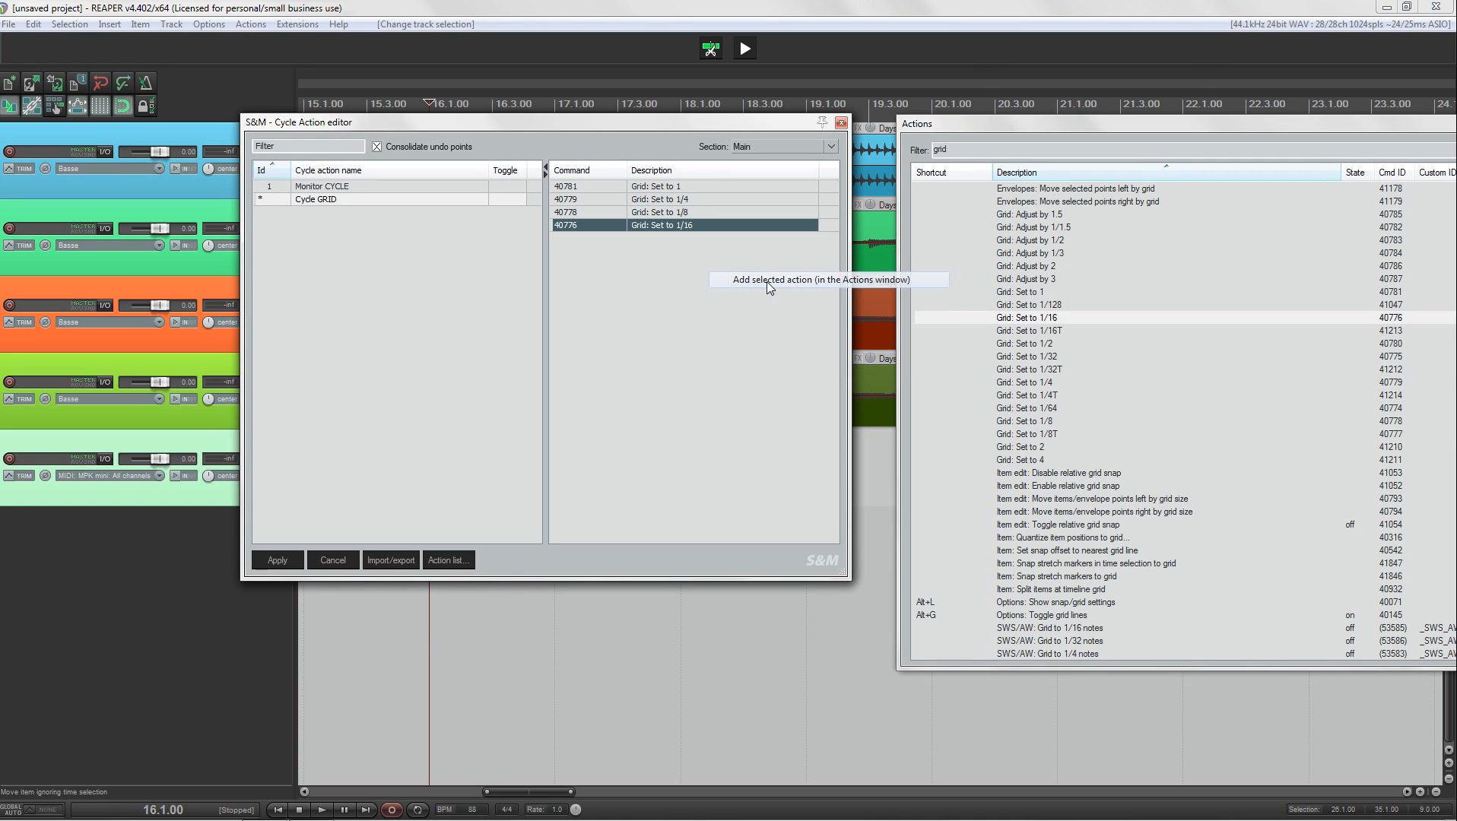
- Insert a step separator between each of the four grid commands of Cycle GRID and apply the cycle action
right_click(662, 264)
click(719, 332)
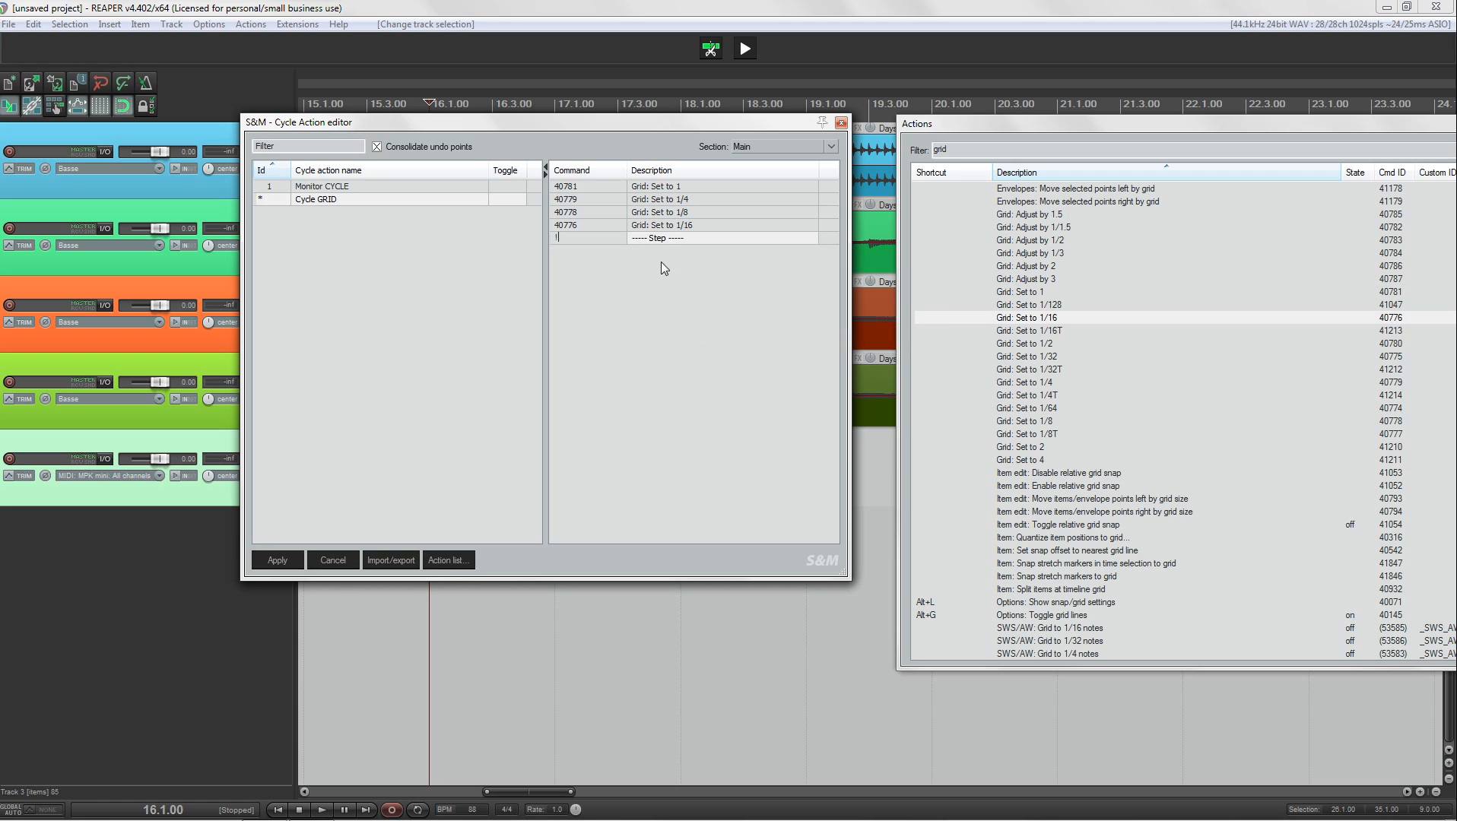
drag(662, 238, 666, 204)
right_click(664, 277)
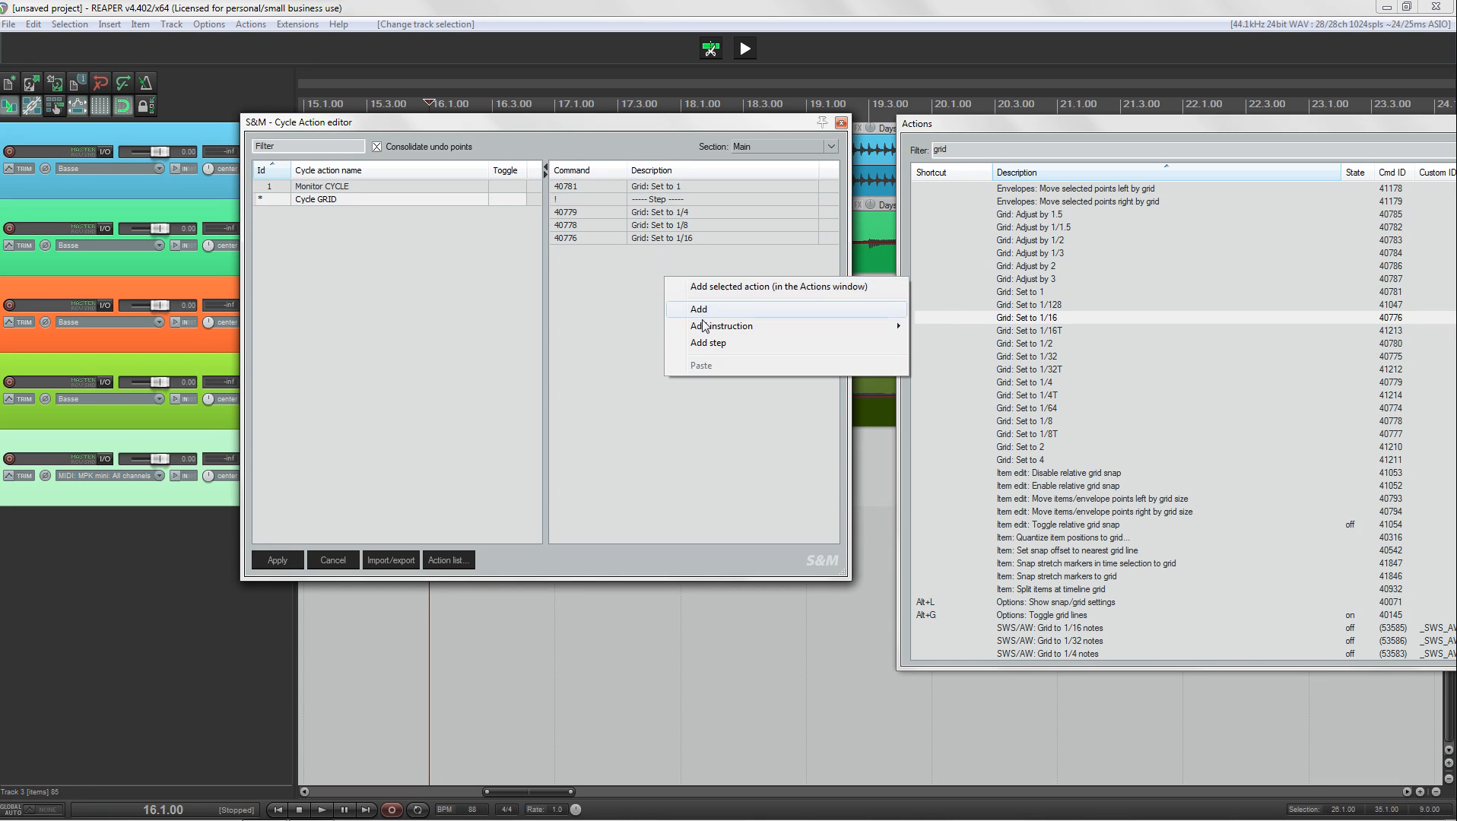
click(711, 343)
mouse_move(656, 255)
mouse_down()
mouse_move(665, 225)
mouse_move(657, 250)
mouse_up()
right_click(665, 295)
click(678, 359)
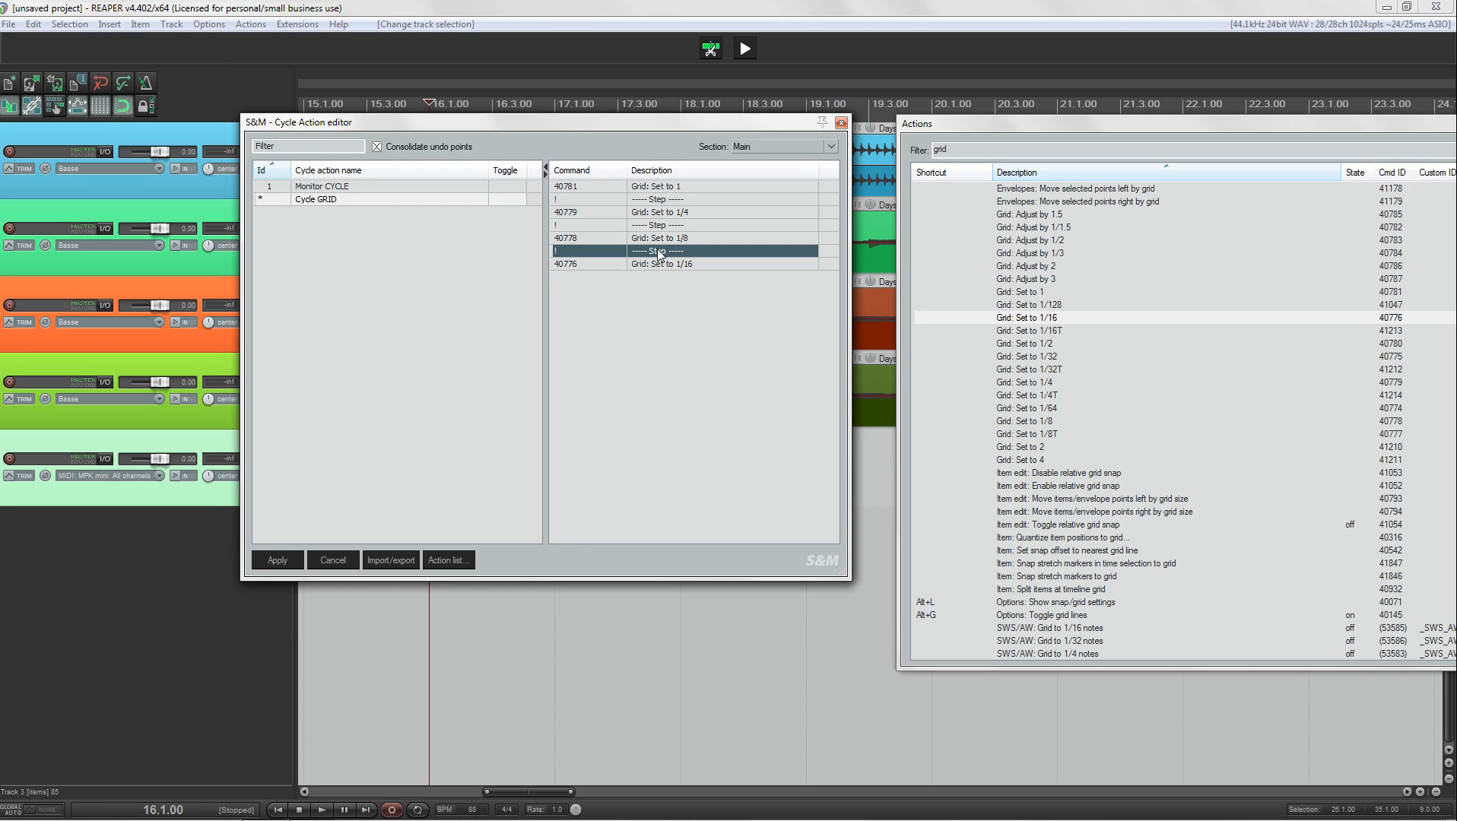
click(291, 557)
- Filter the action list by "grid" and select the Cycle GRID action, bringing the whole Actions window into view
click(956, 152)
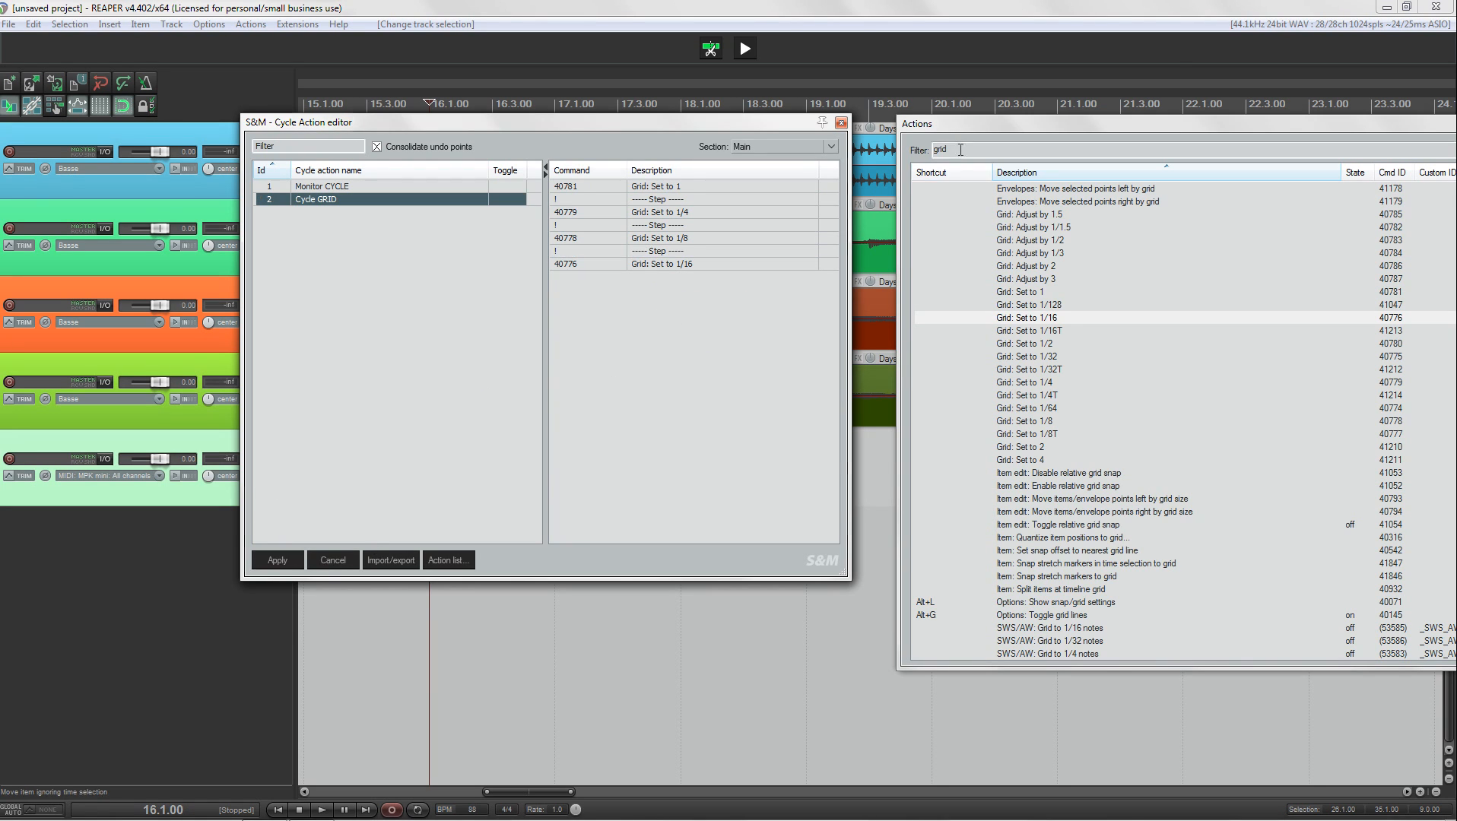
text(grid)
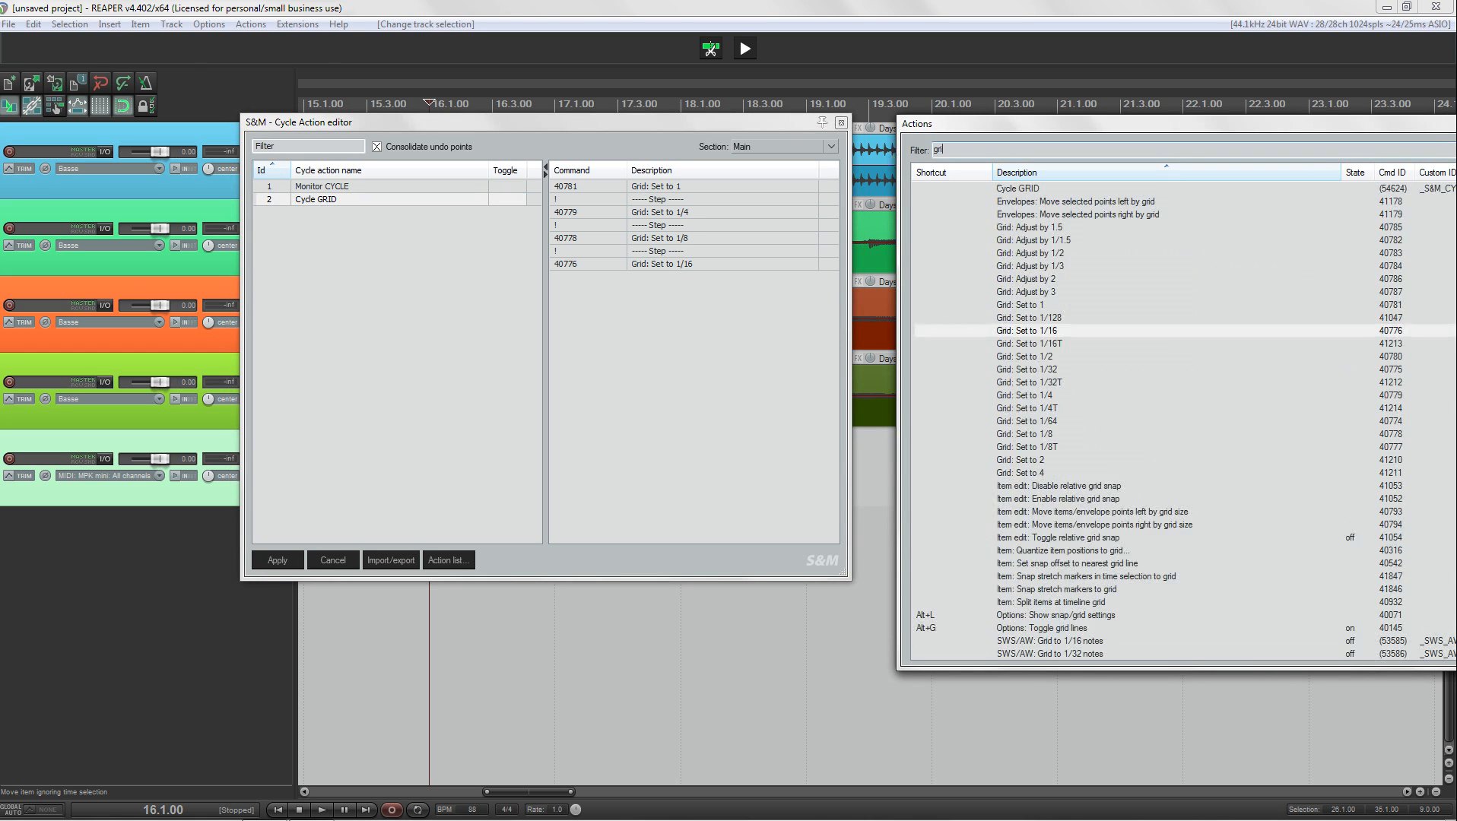
click(1012, 190)
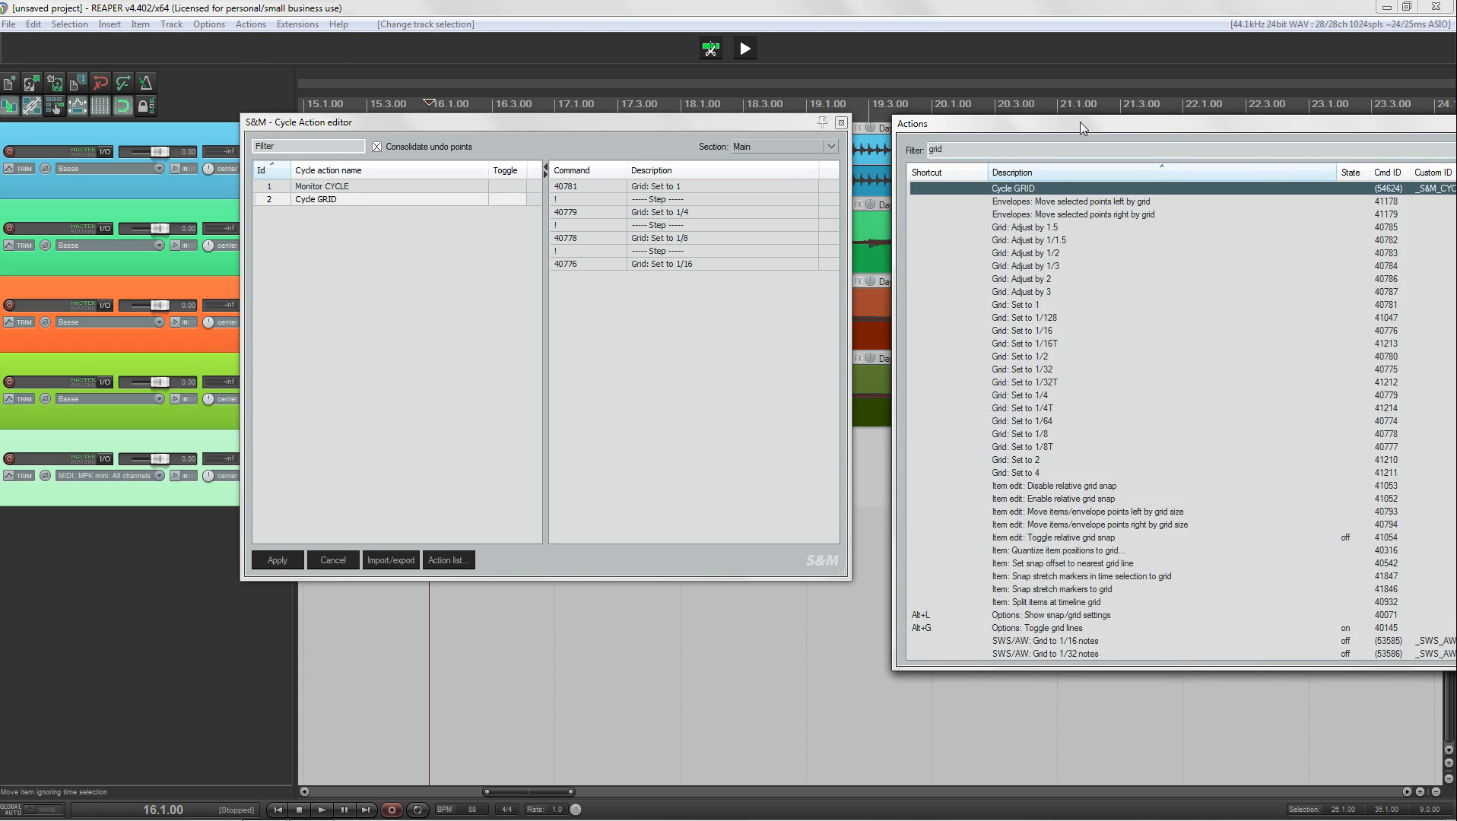
drag(1081, 123, 924, 94)
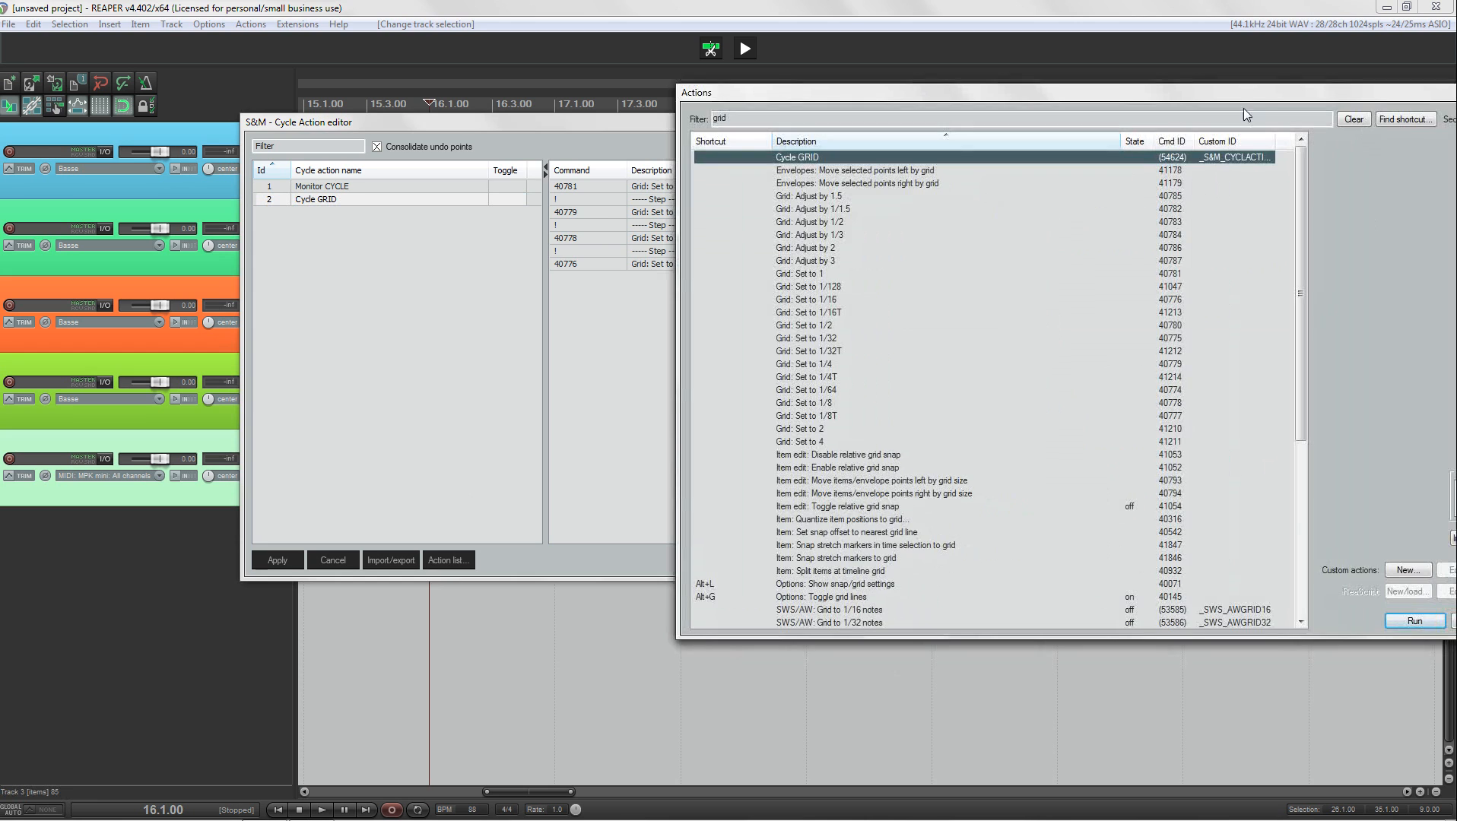
drag(1256, 92, 1039, 90)
- Assign the shortcut G to Cycle GRID, overriding the existing mapping, and close the Actions window
click(1341, 485)
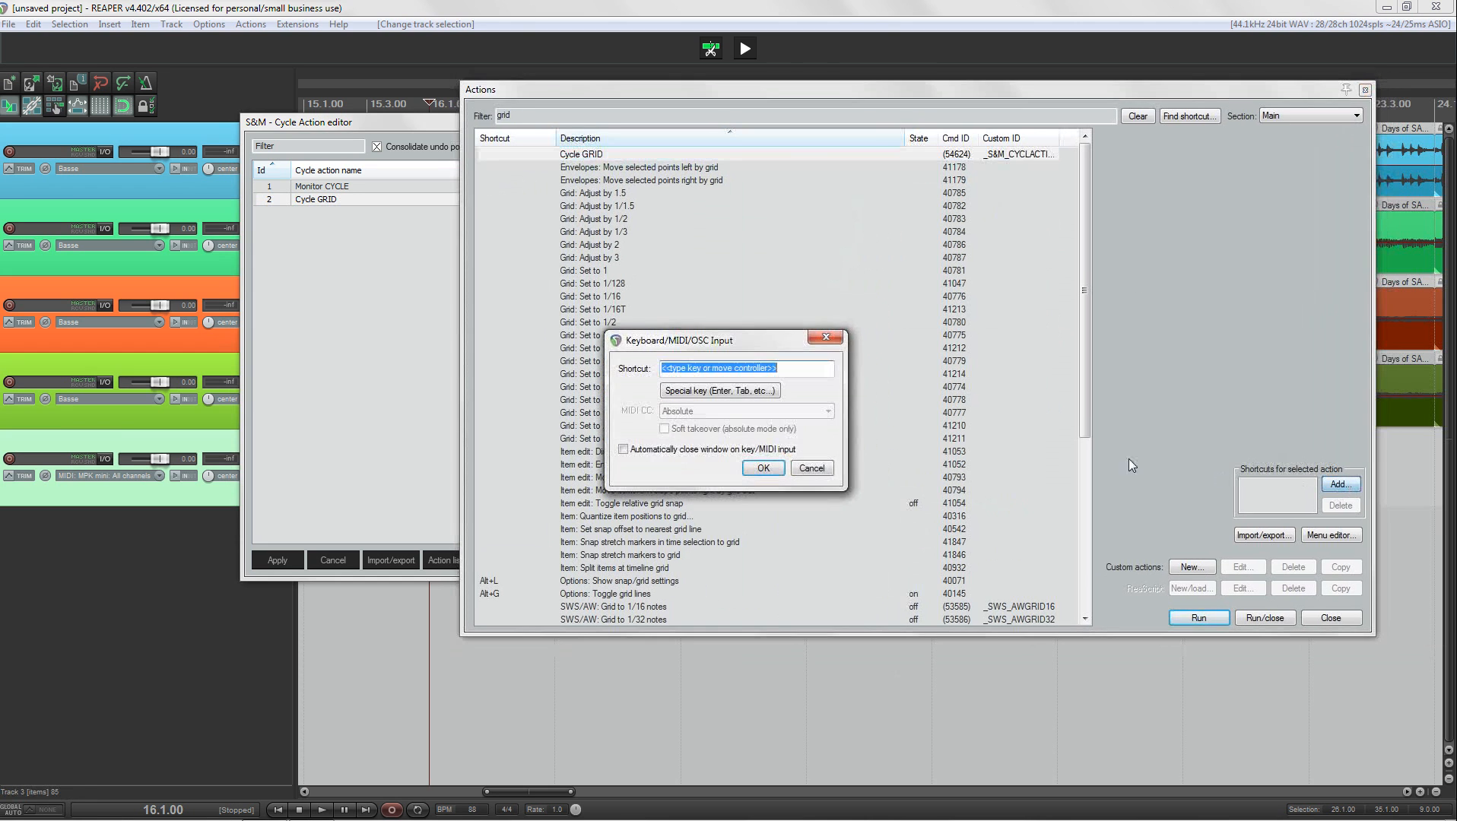
key(g)
click(761, 469)
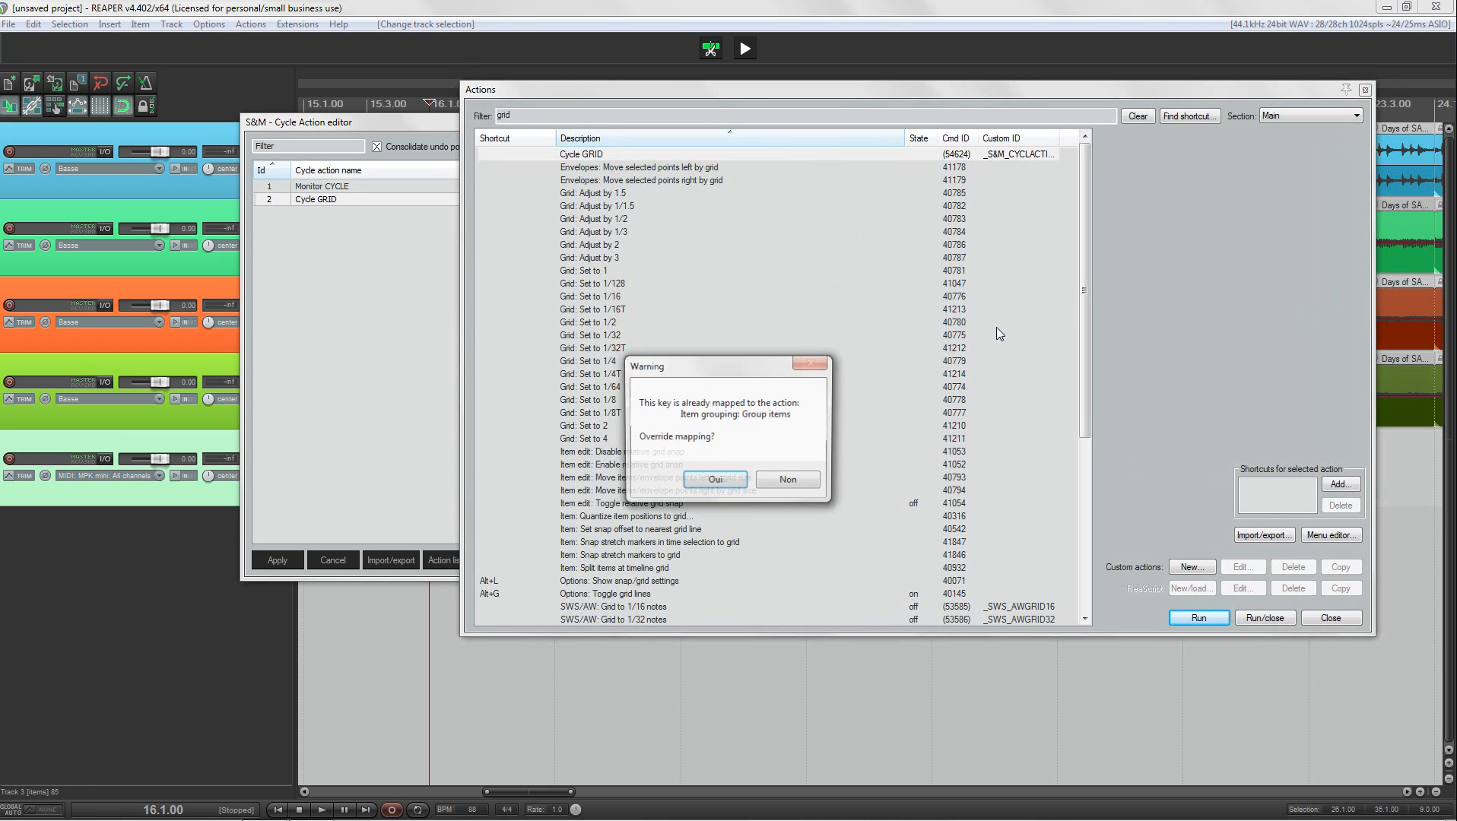
click(715, 481)
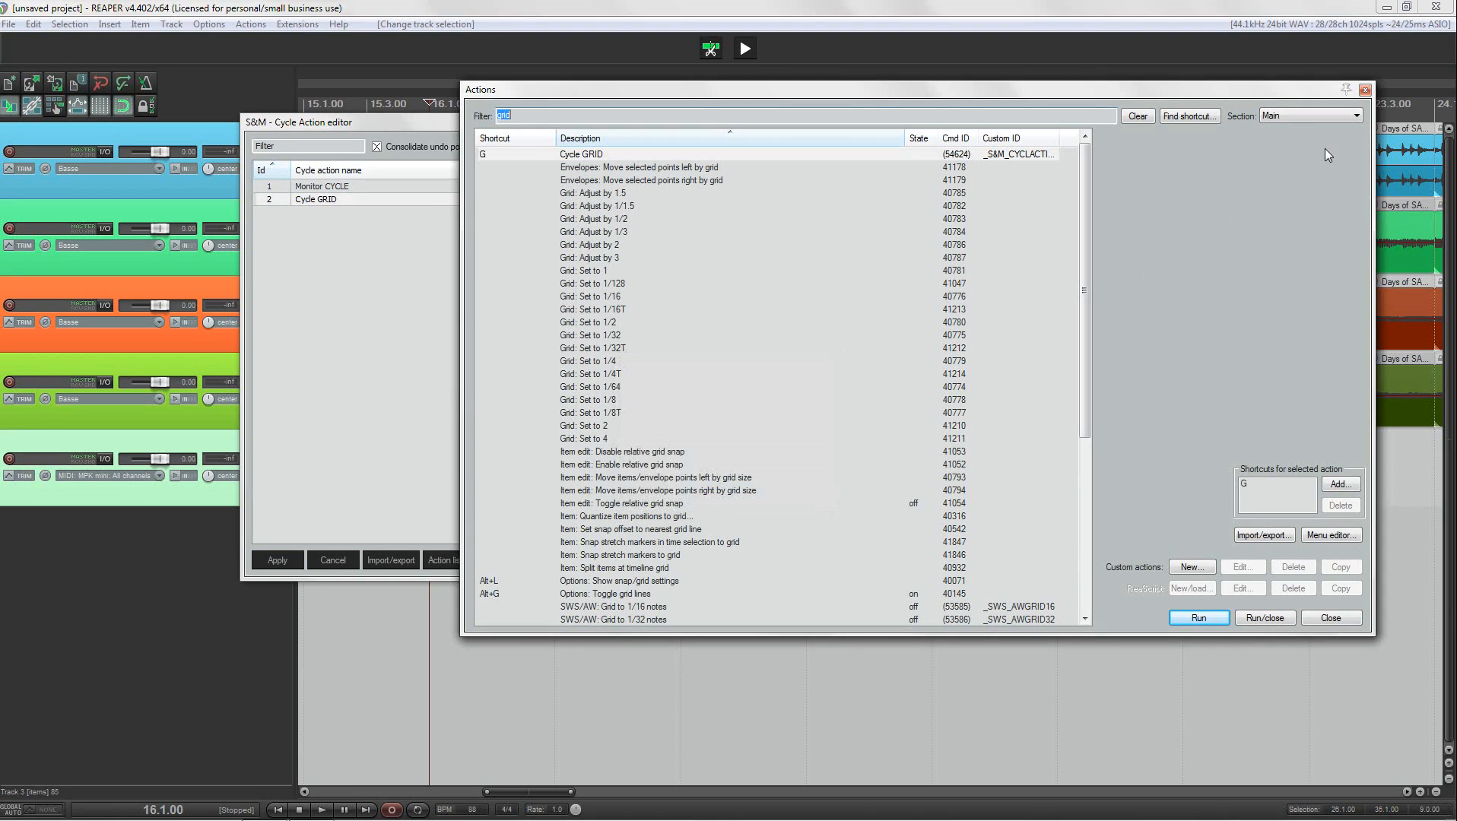
click(1366, 89)
- Place the edit cursor at 17.1.00 and run Cycle GRID repeatedly with its shortcut to cycle through the grid divisions
drag(756, 123, 1164, 419)
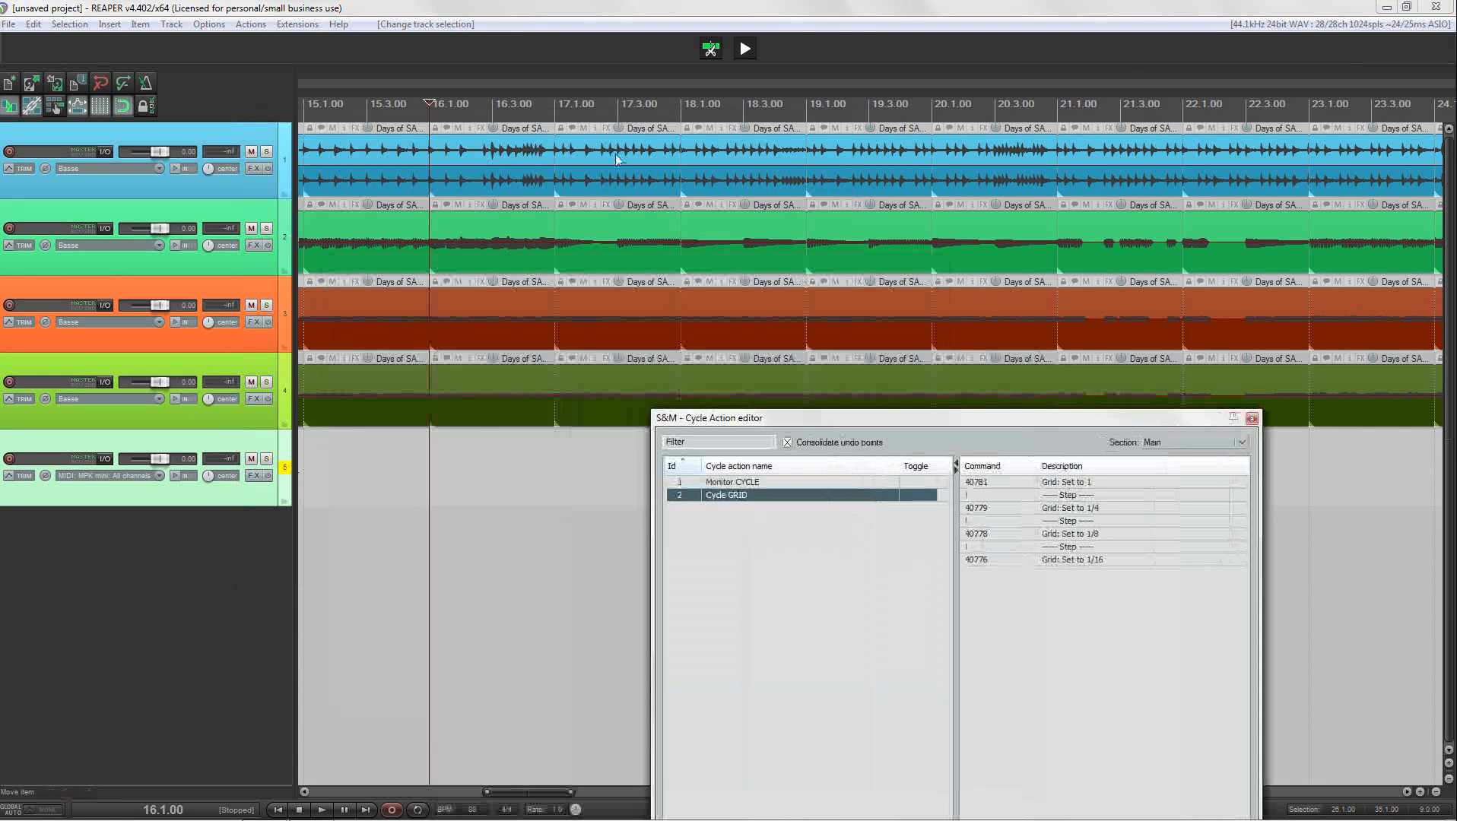
click(614, 205)
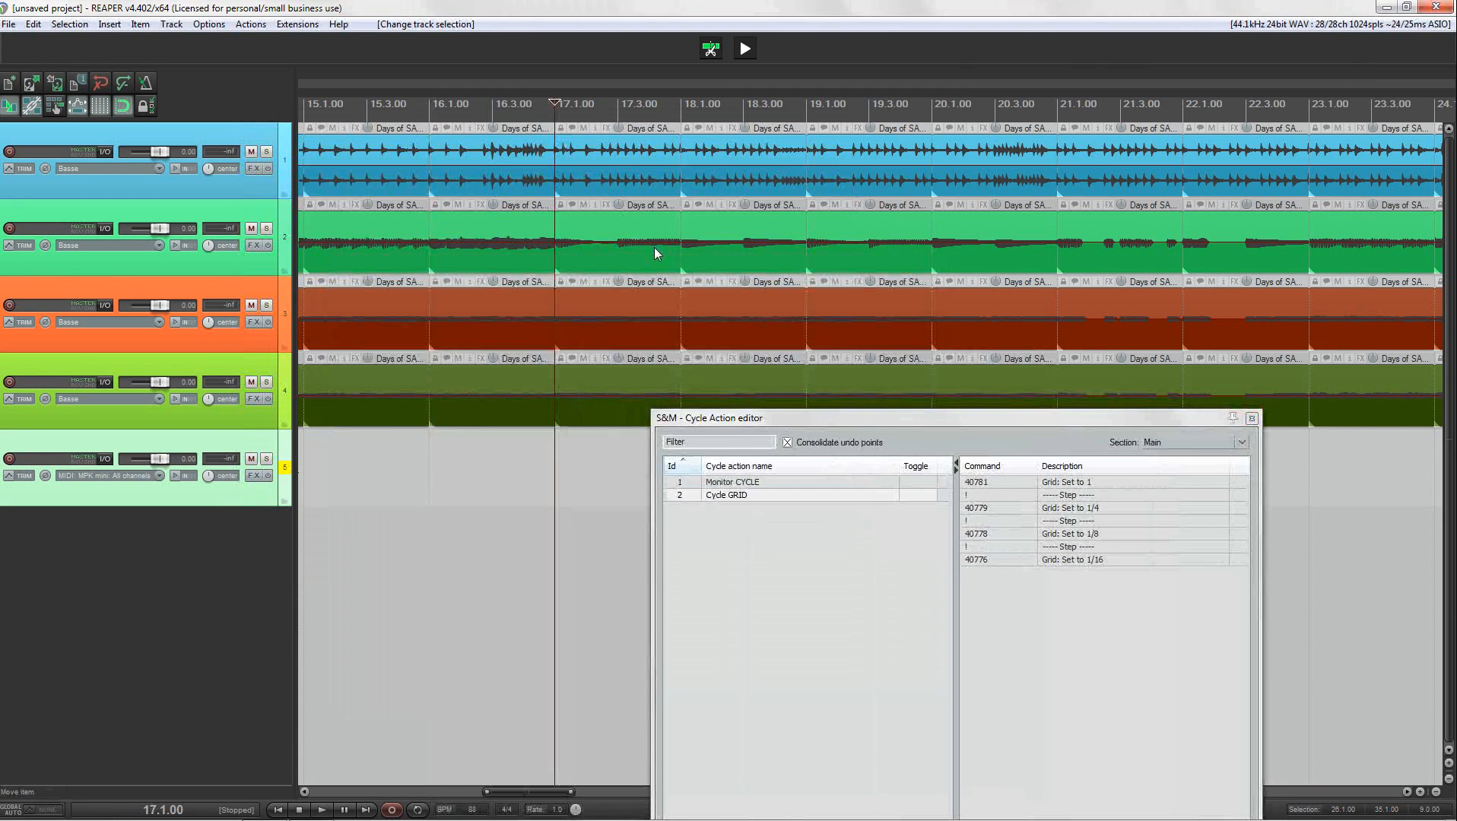
key(g)
key(g)
key(g)
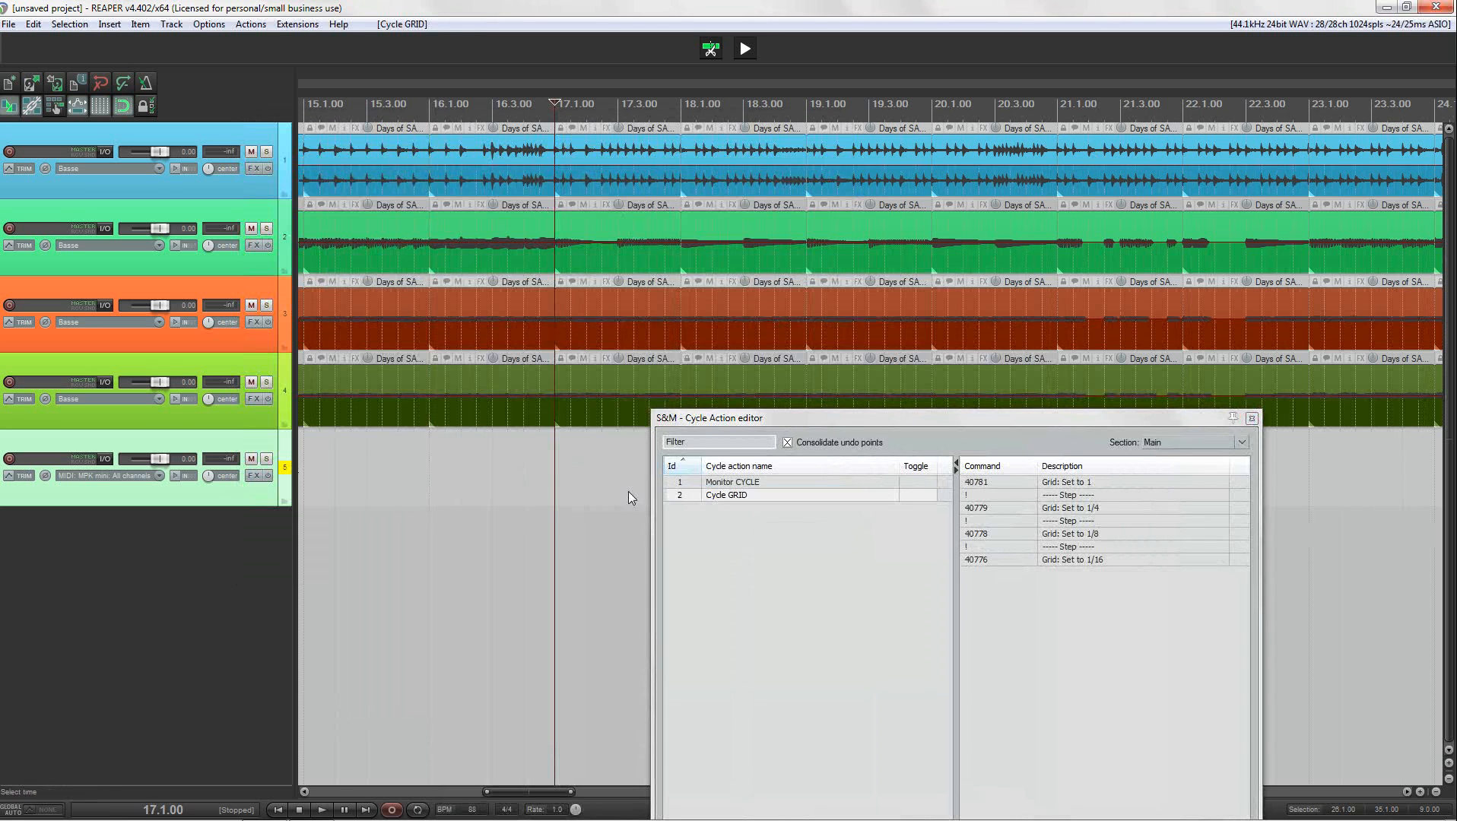
key(g)
key(g)
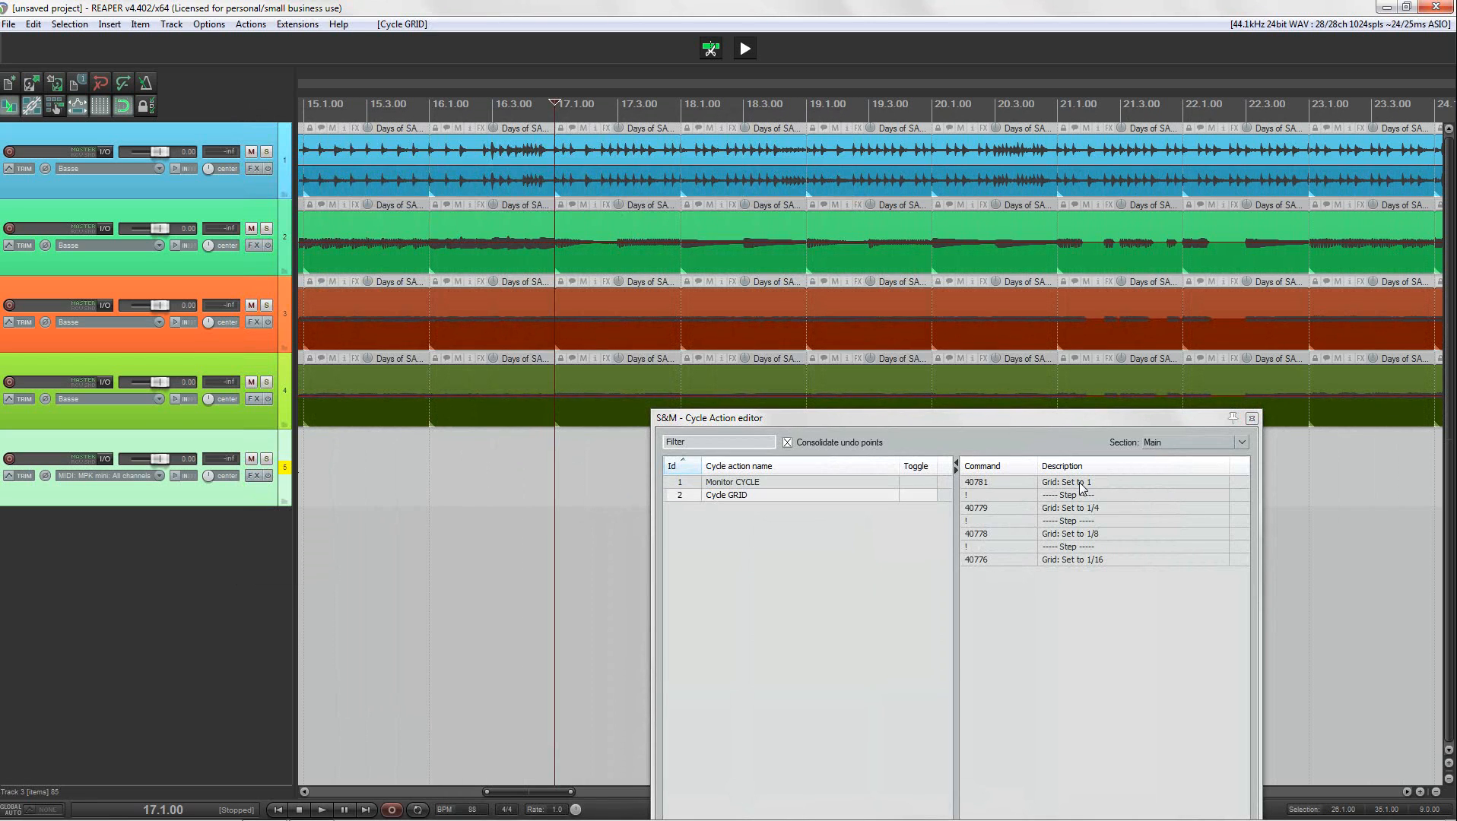
key(g)
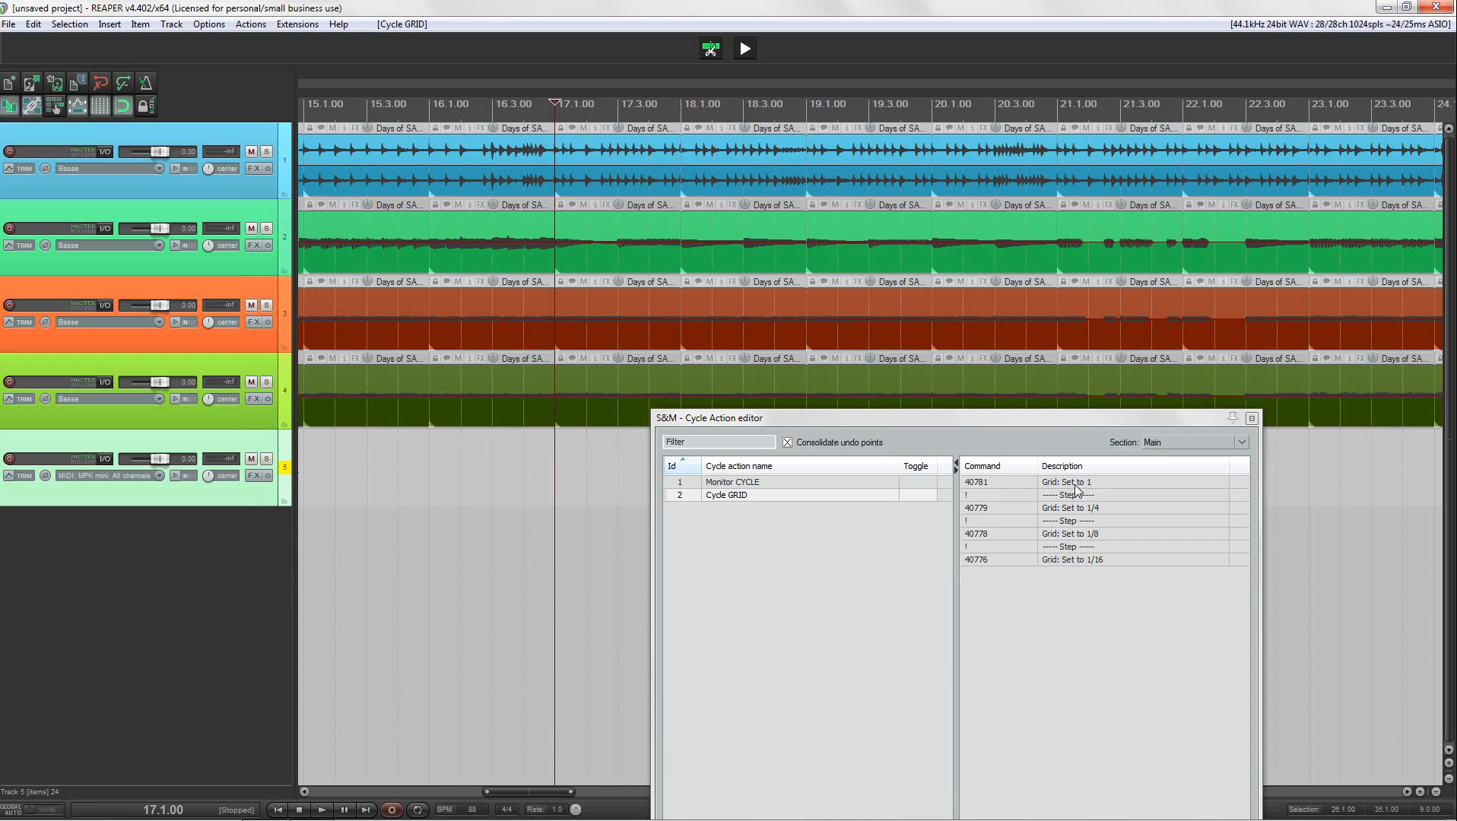
key(g)
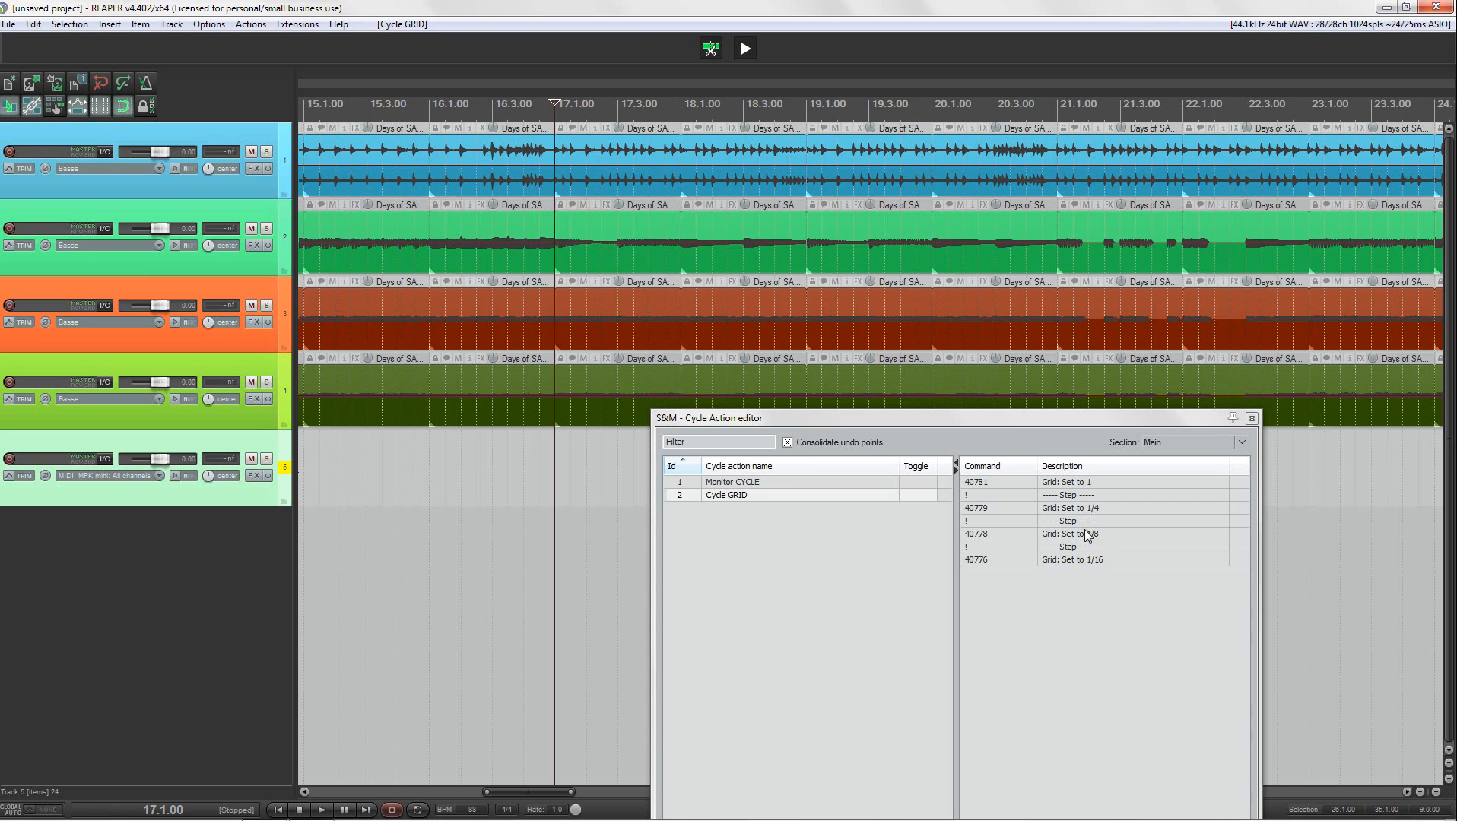
key(g)
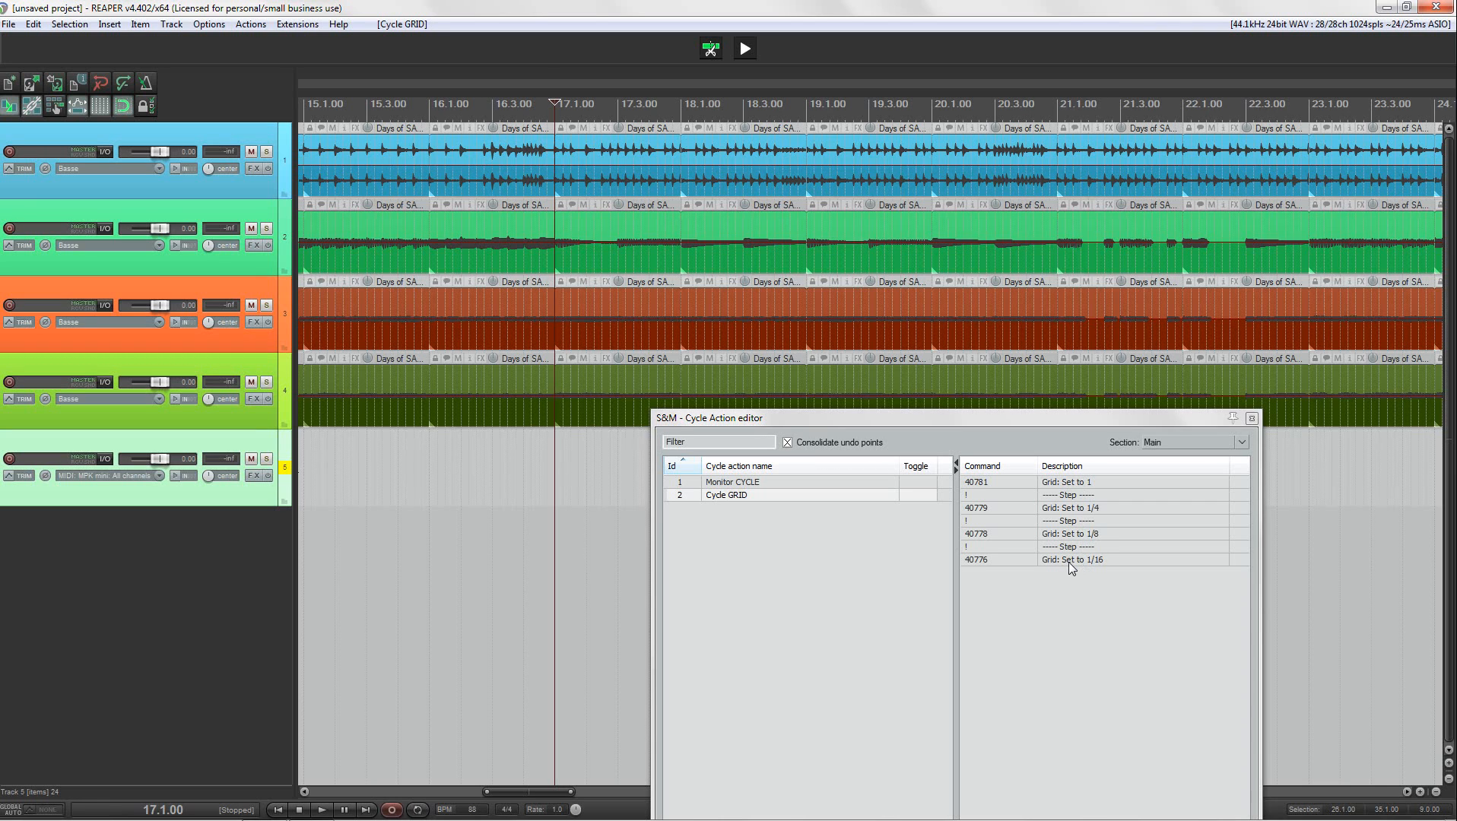
key(g)
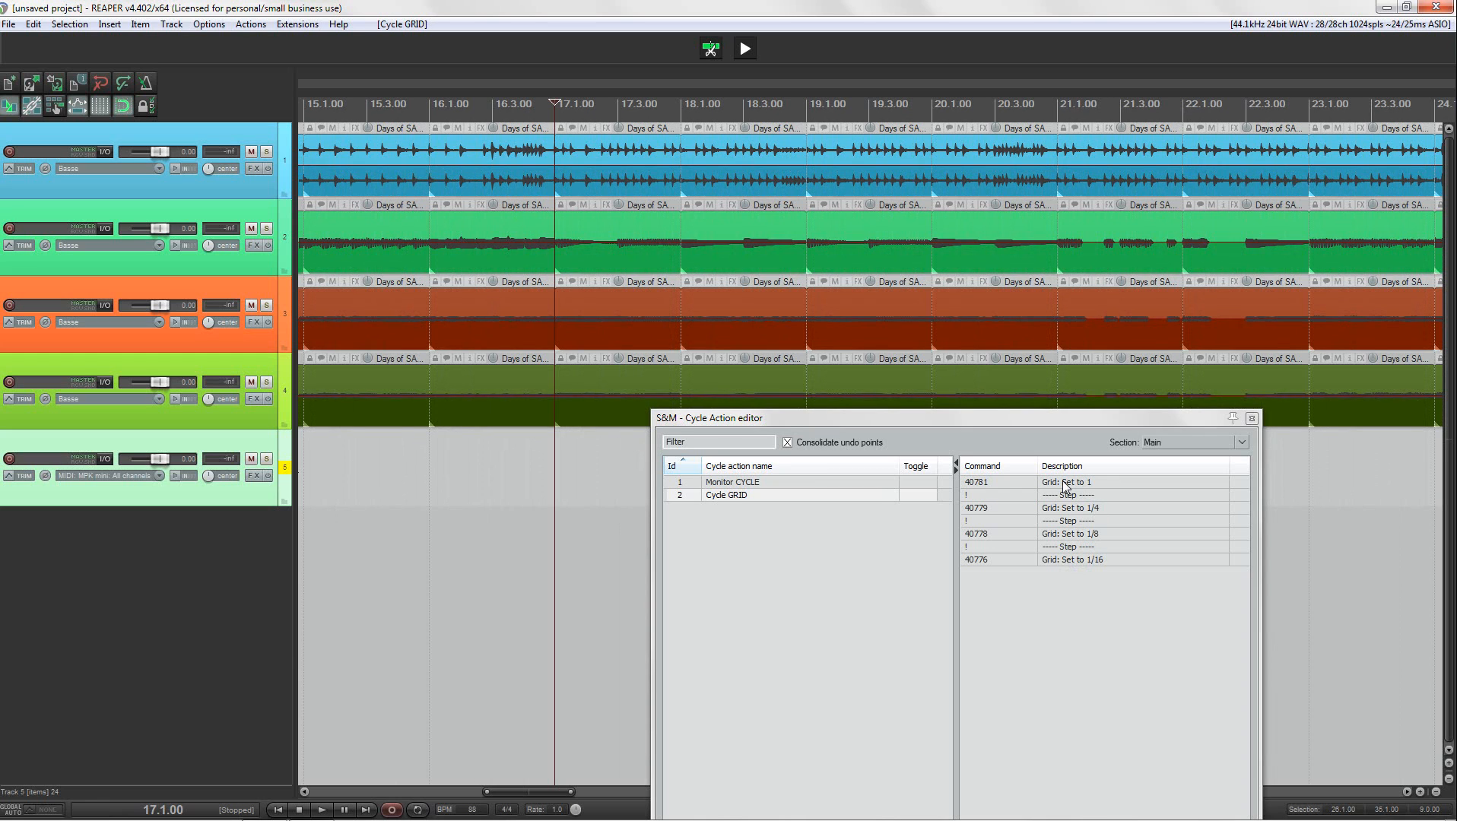
key(g)
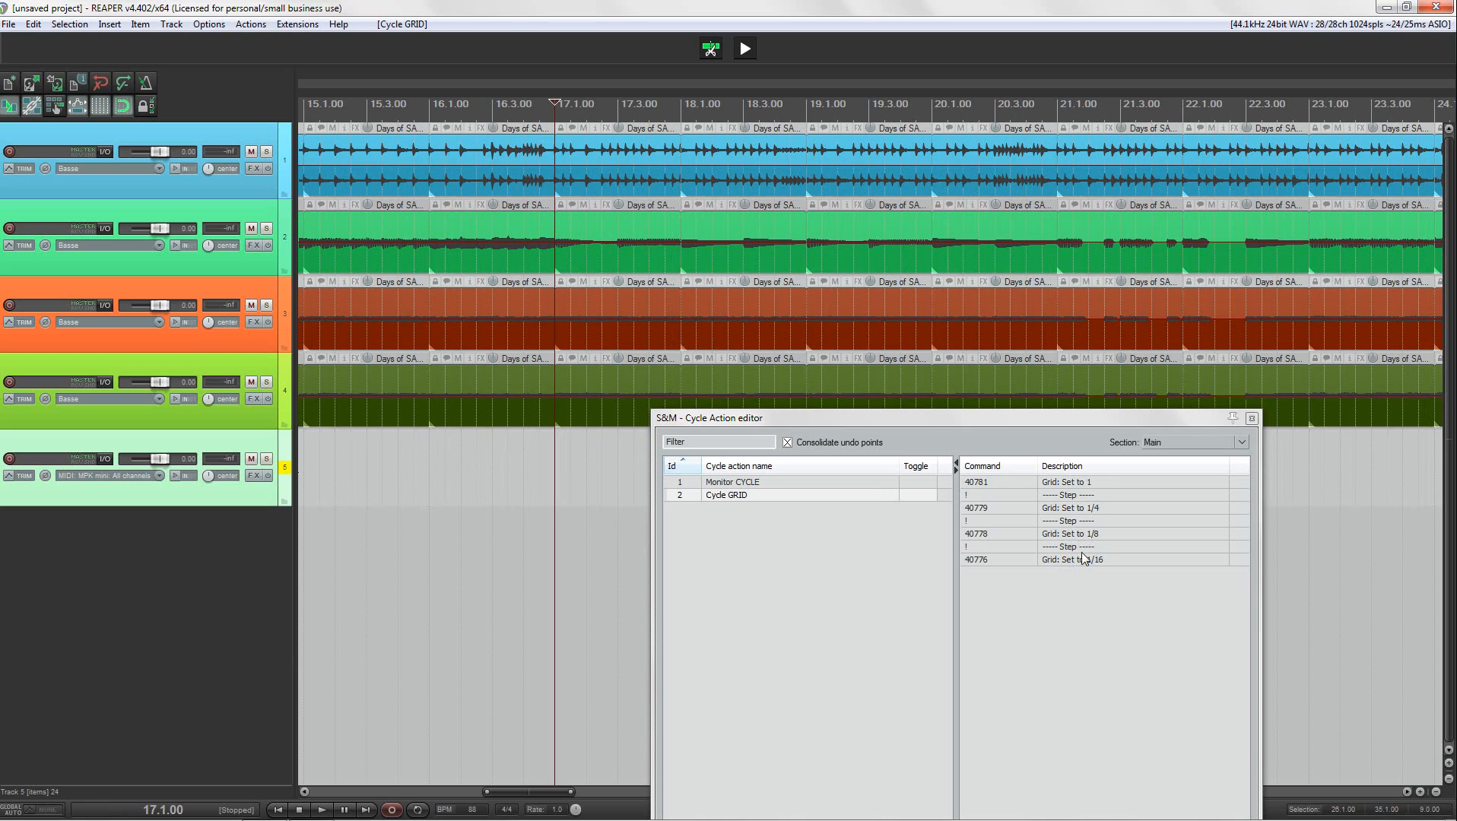
key(g)
key(g)
key(g)
key(g)
key(g)
key(g)
key(g)
key(g)
key(g)
key(g)
key(g)
key(g)
key(g)
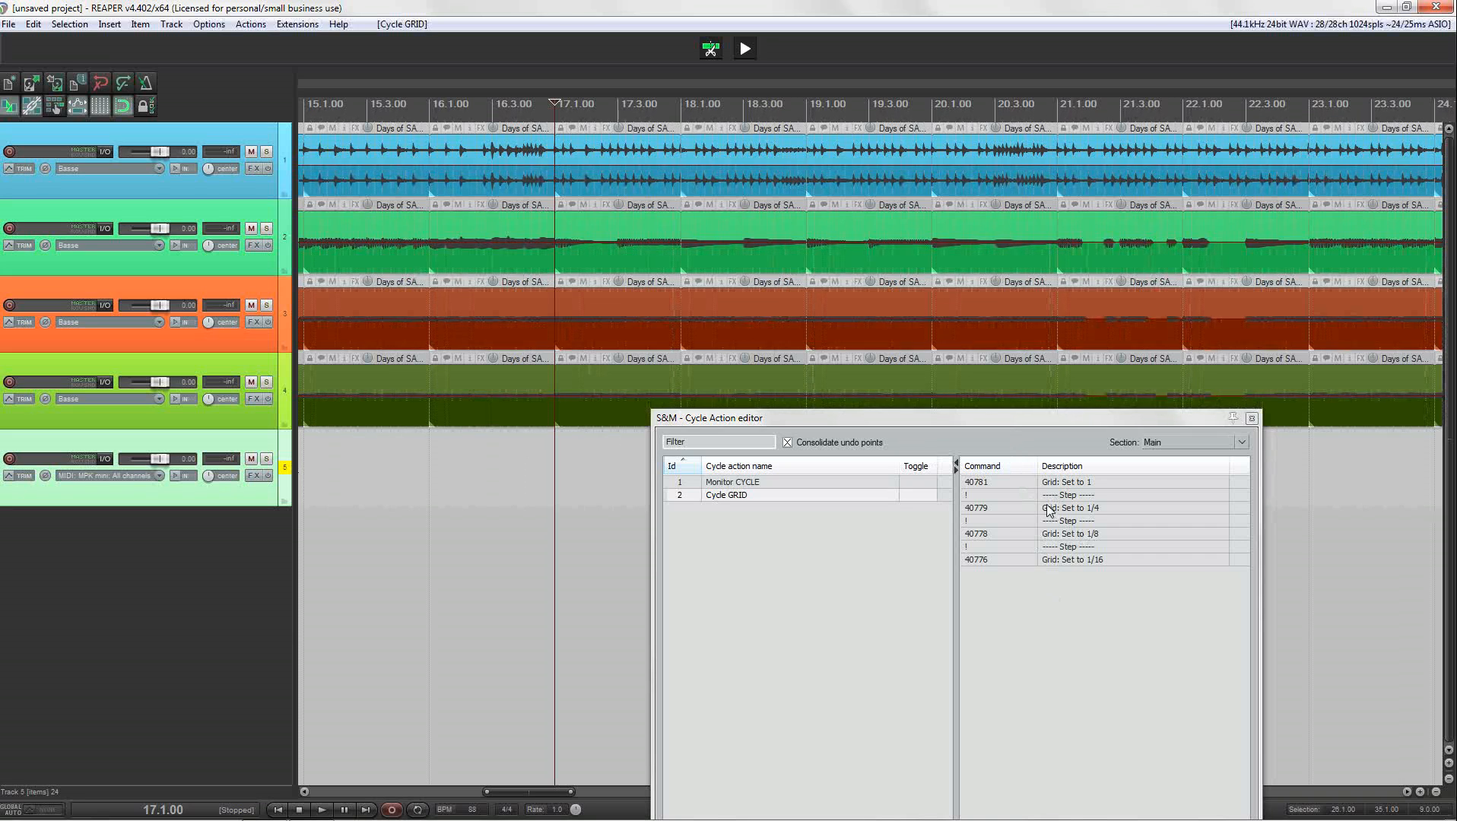
- Move the Cycle Action editor back to the middle of the arrange view and set its section to MIDI Editor
drag(1003, 415, 923, 266)
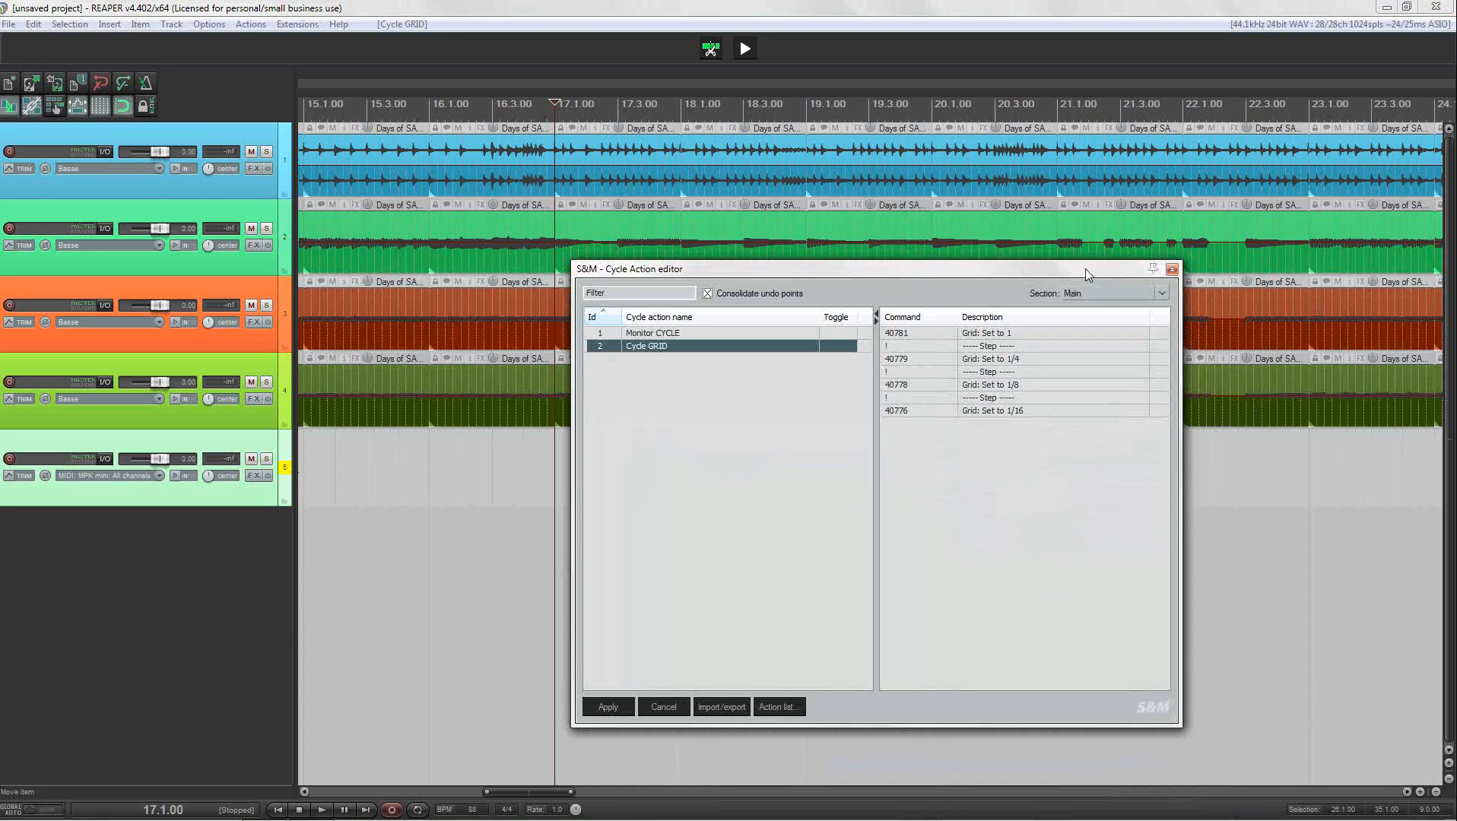
drag(1086, 269, 1040, 227)
click(1119, 254)
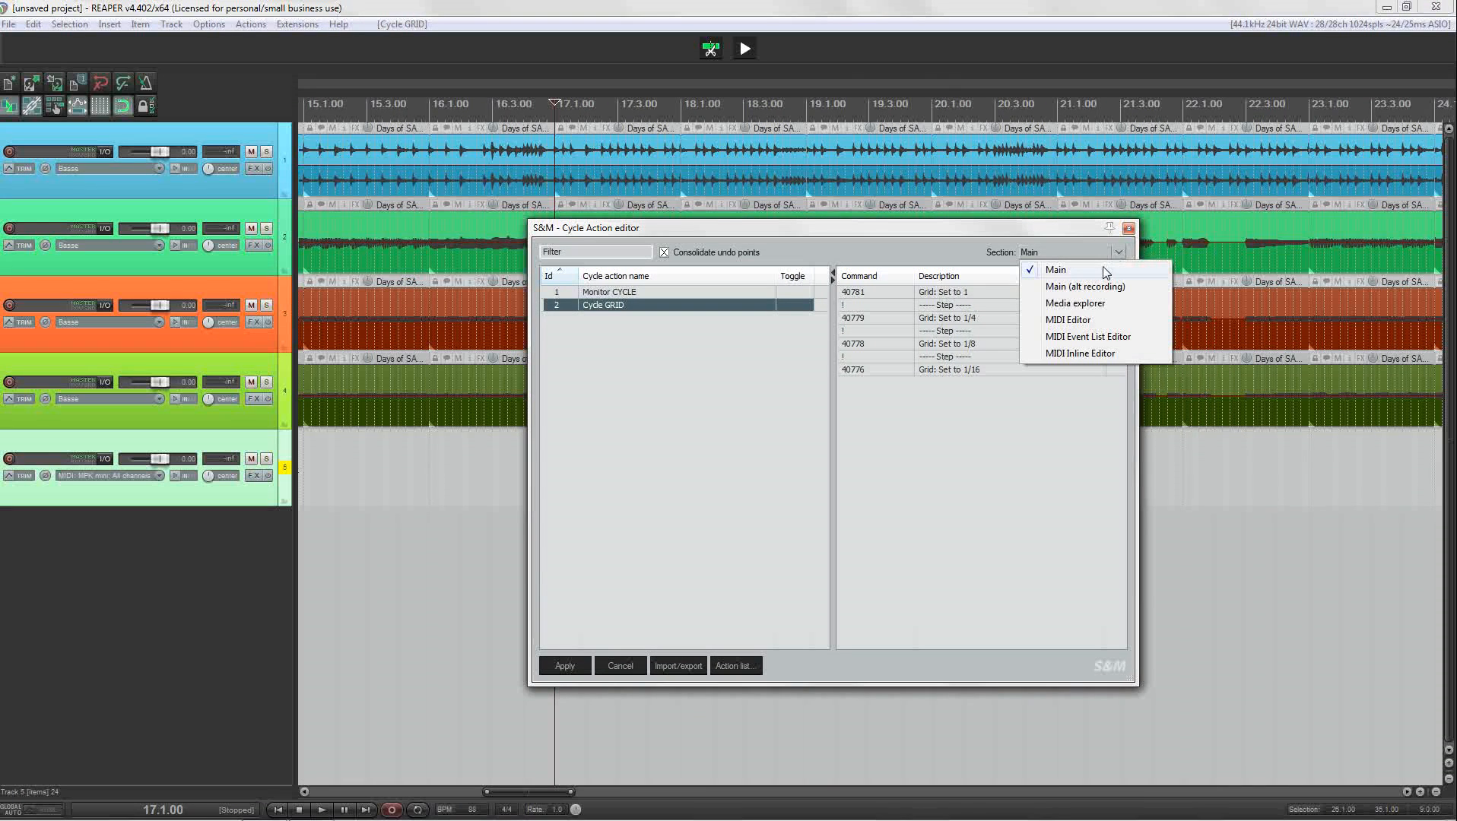
click(1067, 320)
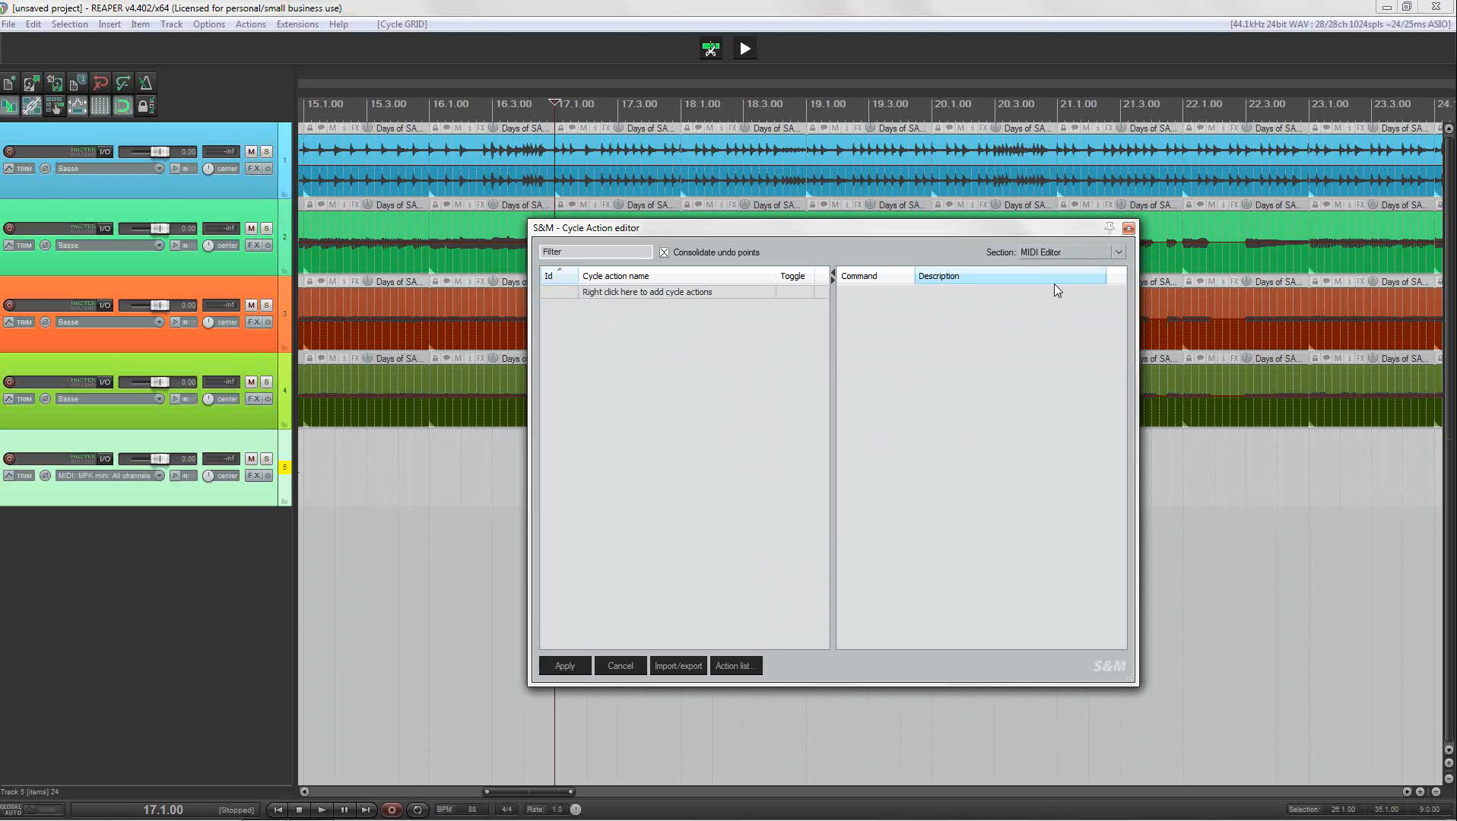
- Open the action list, view the grid actions of the MIDI Editor section and return the list to Main
click(250, 23)
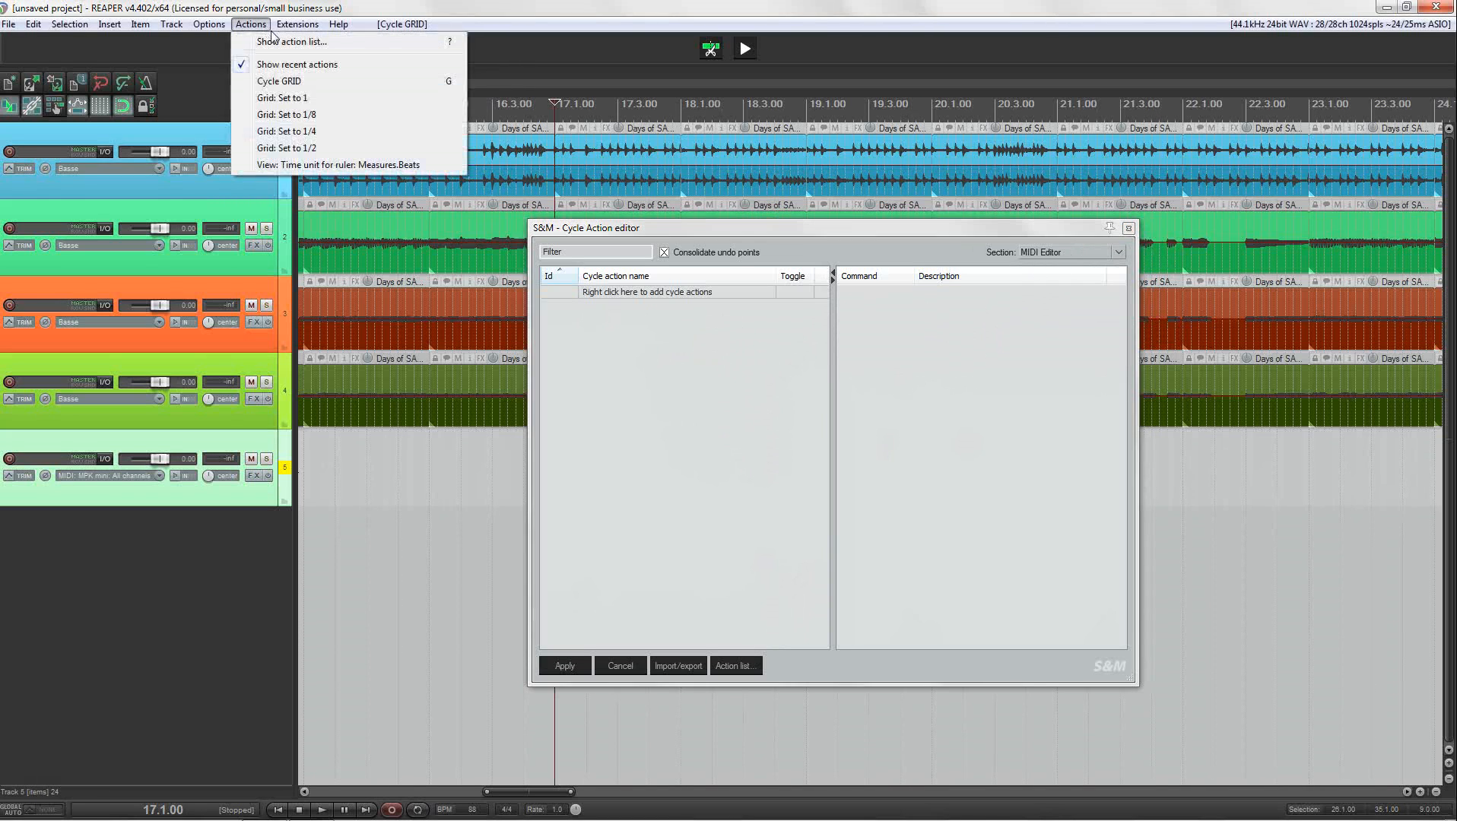
click(277, 46)
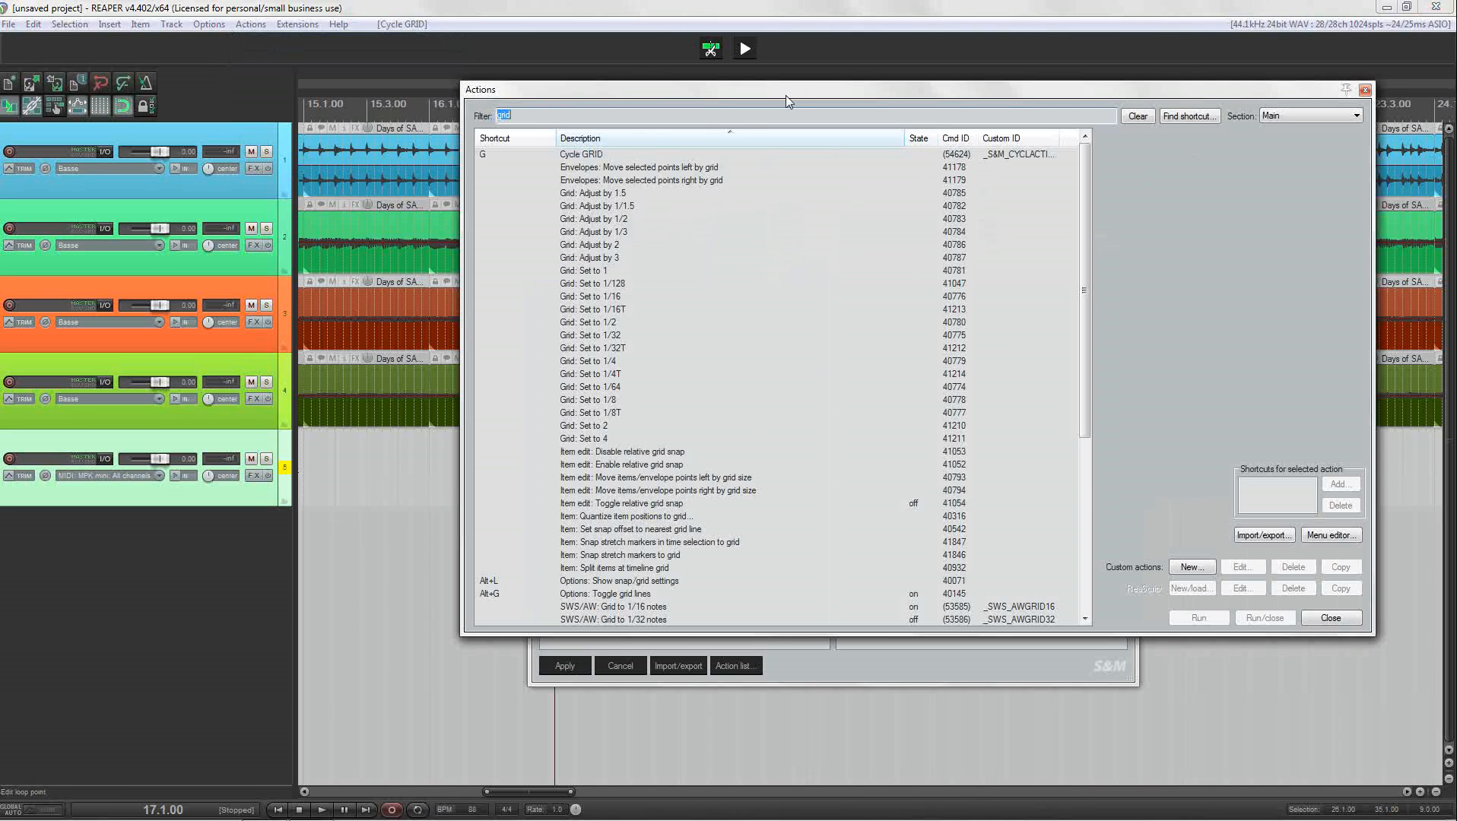
drag(786, 93, 730, 143)
click(1255, 166)
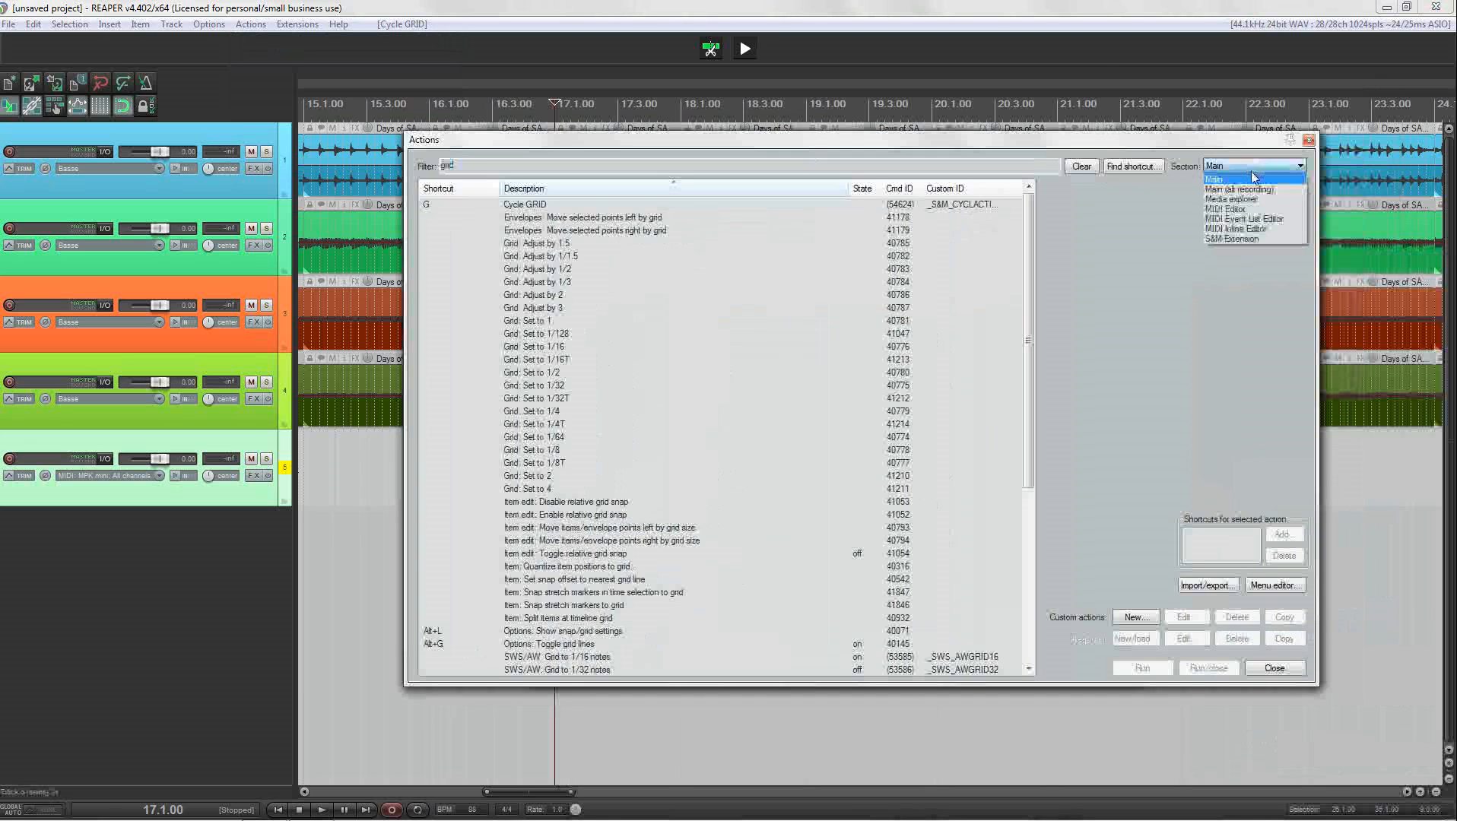
click(1233, 210)
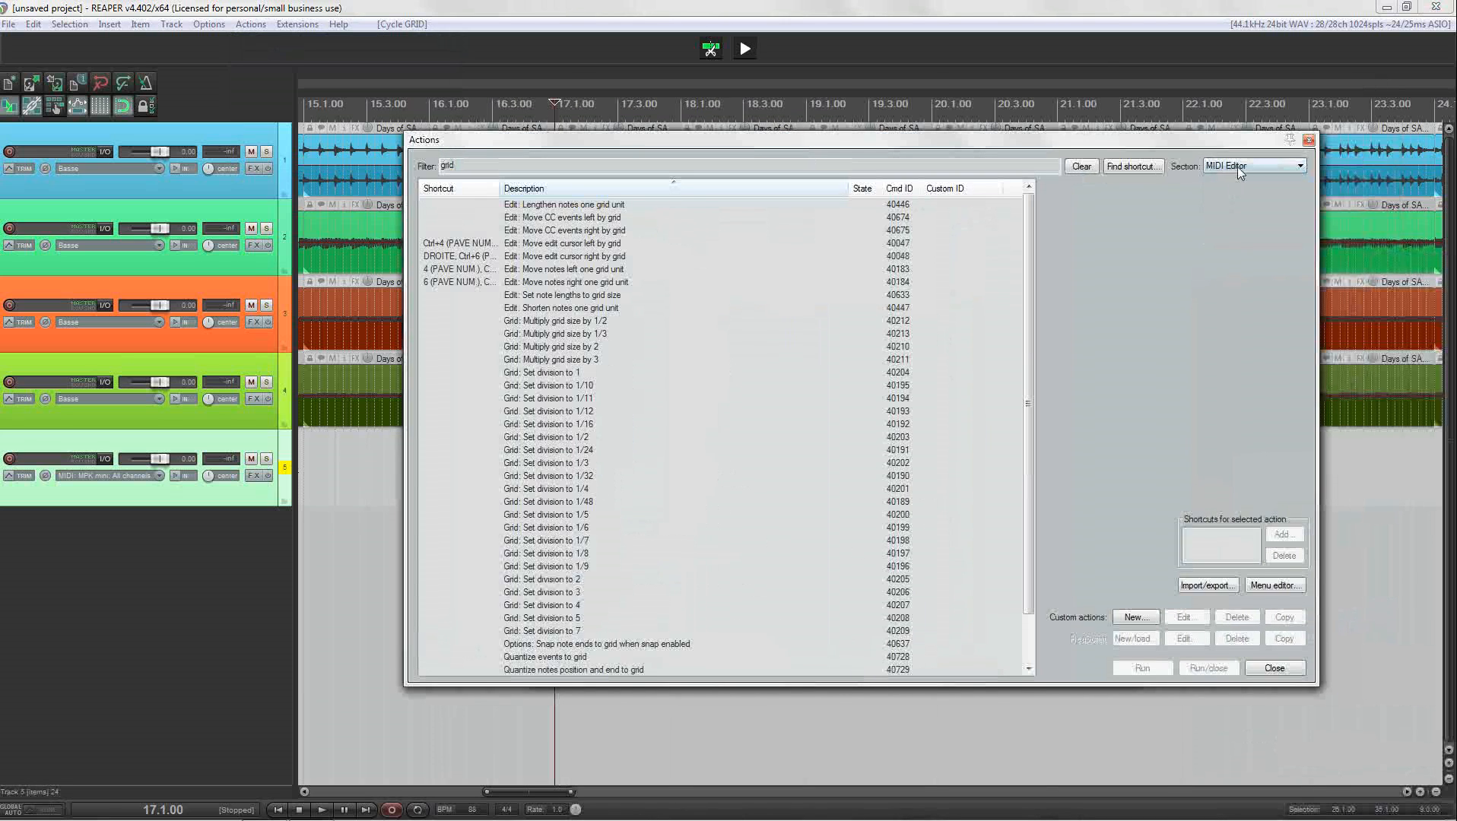
click(1237, 167)
click(1232, 182)
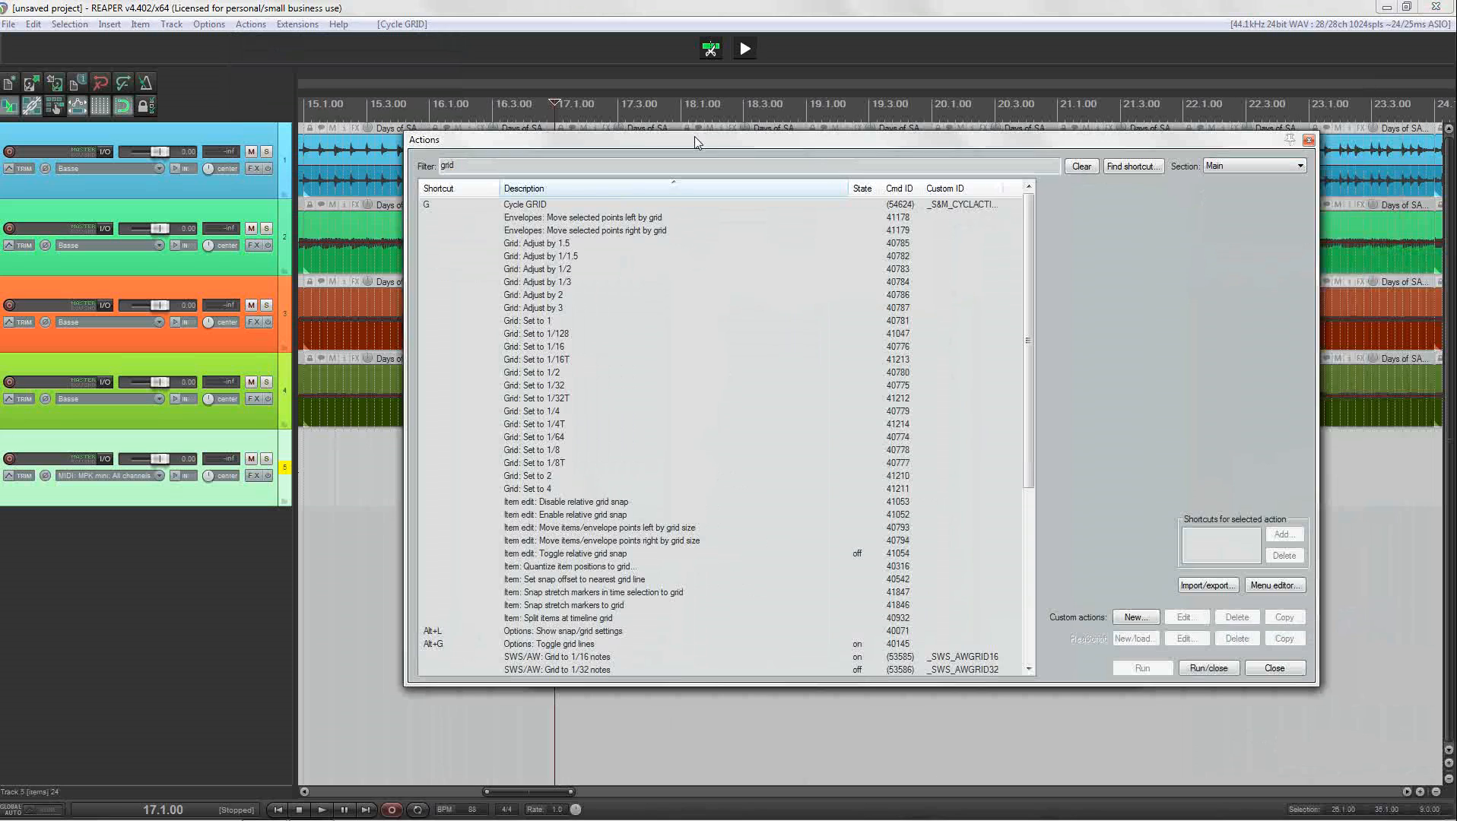
- View Floating MIDI toolbar 1 (MIDI 1) in the toolbar customization, and close that dialog and the Actions window
right_click(266, 86)
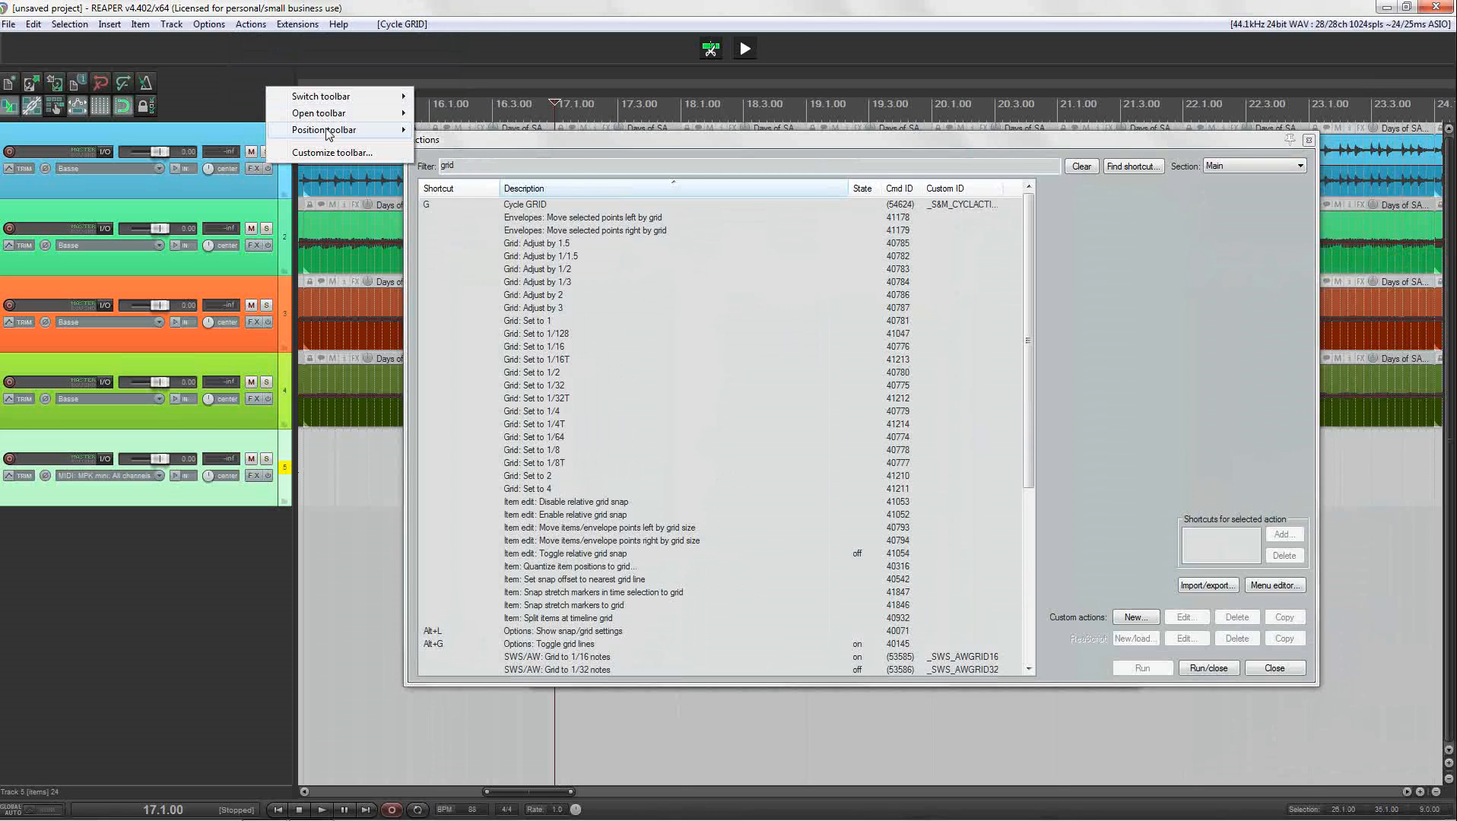
mouse_move(364, 132)
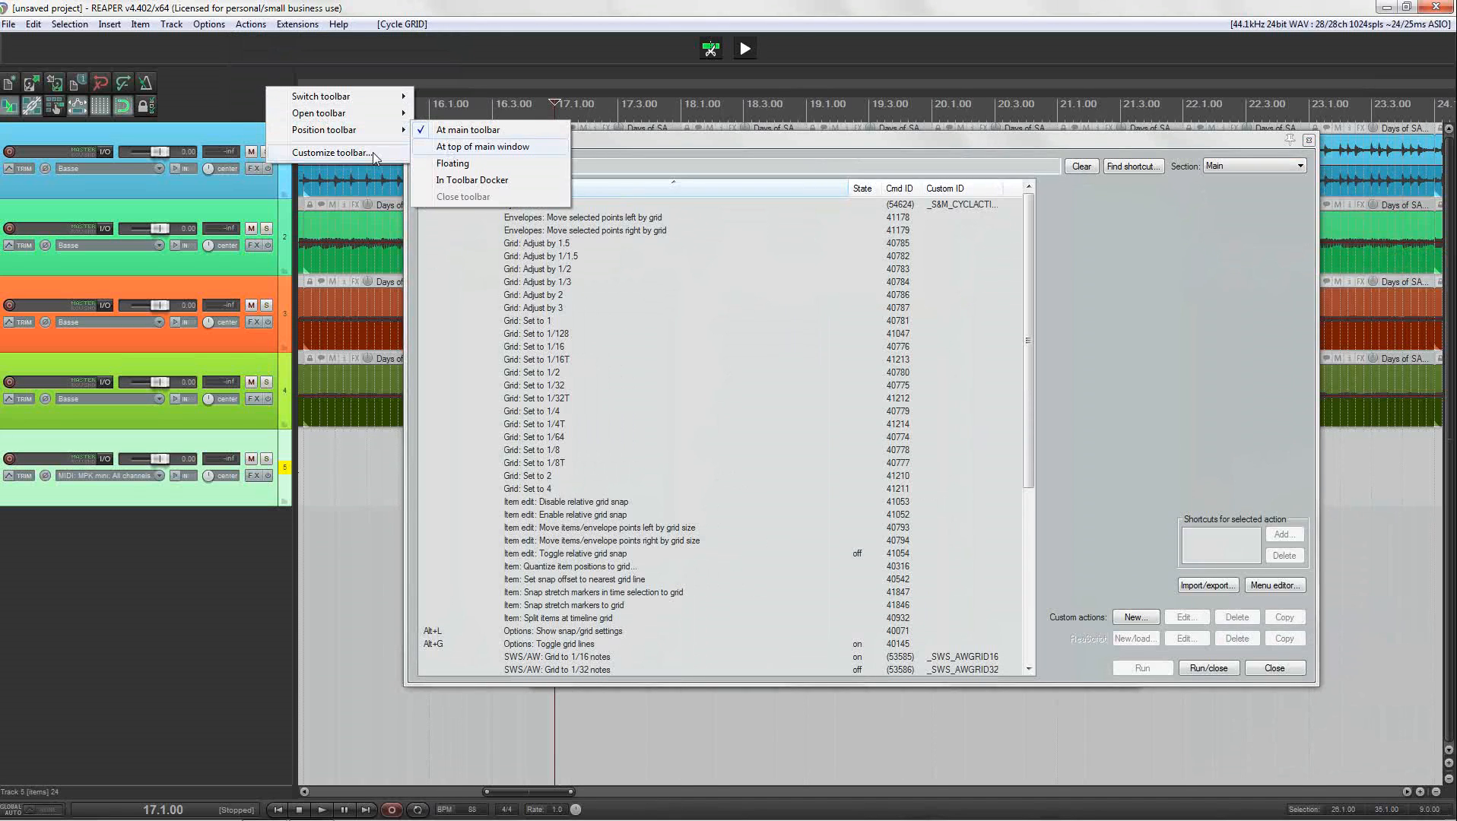
click(371, 153)
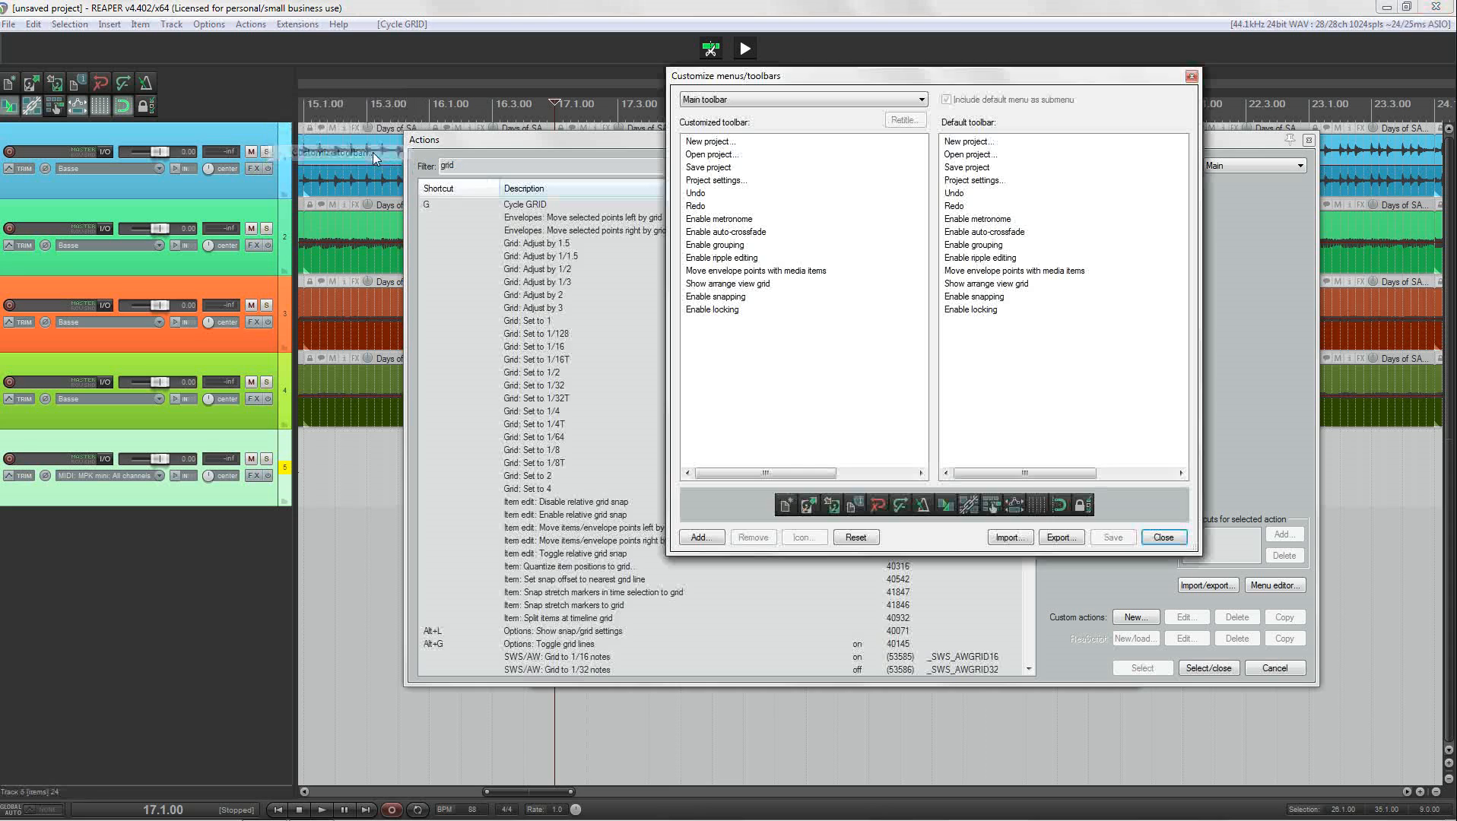
click(818, 107)
click(742, 201)
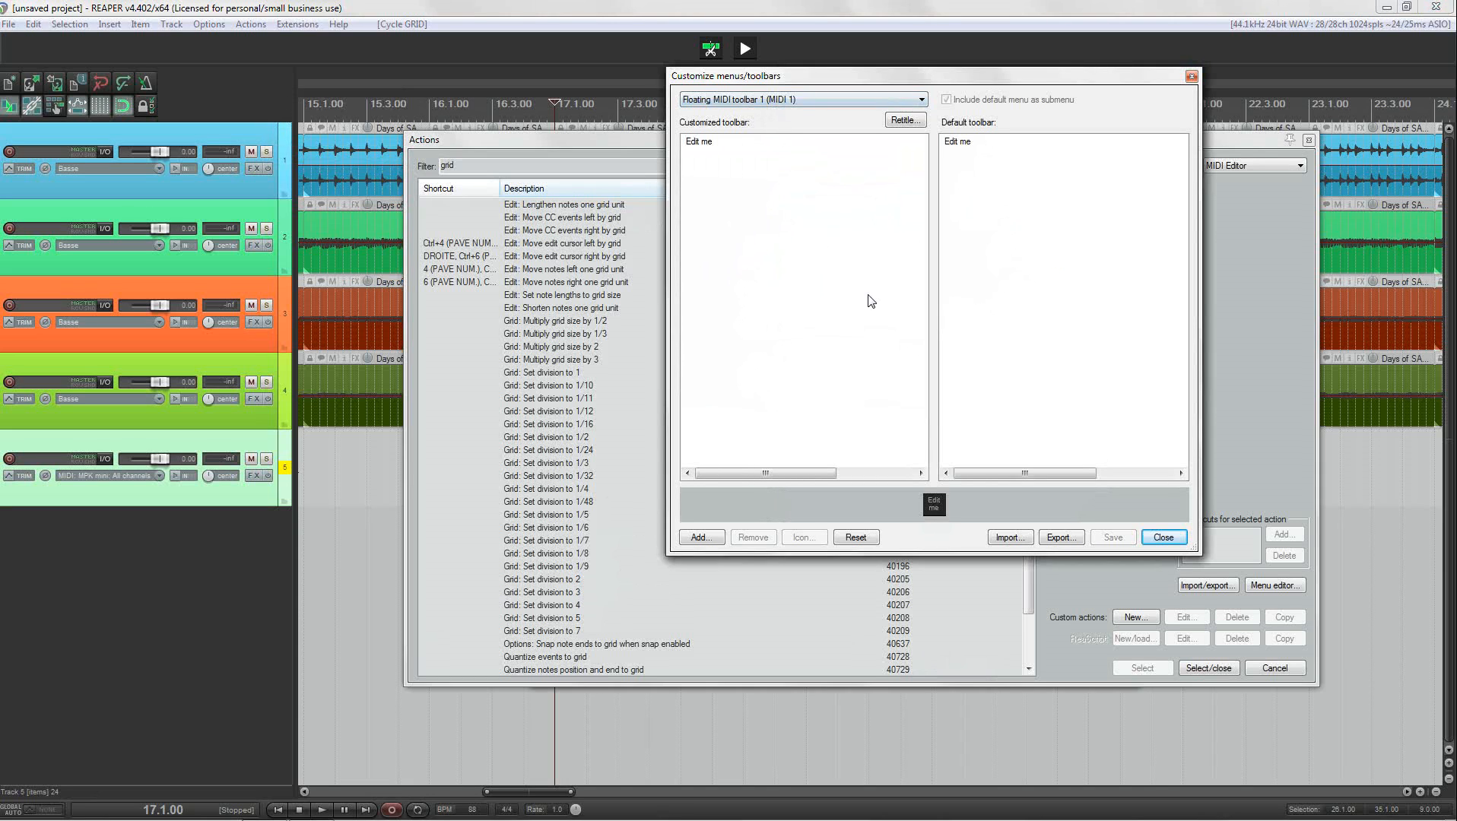
click(1192, 76)
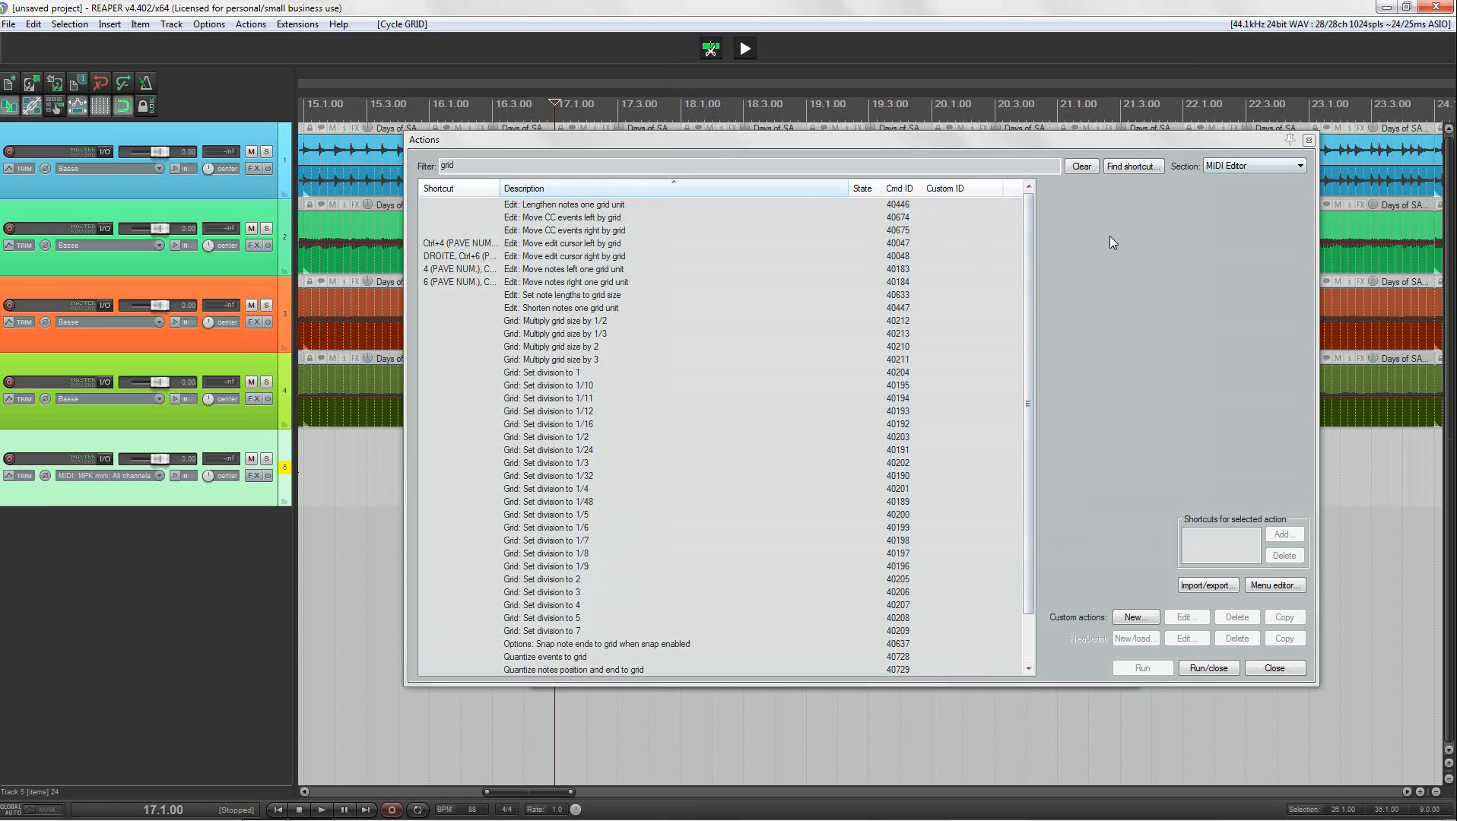
drag(1024, 246, 1034, 200)
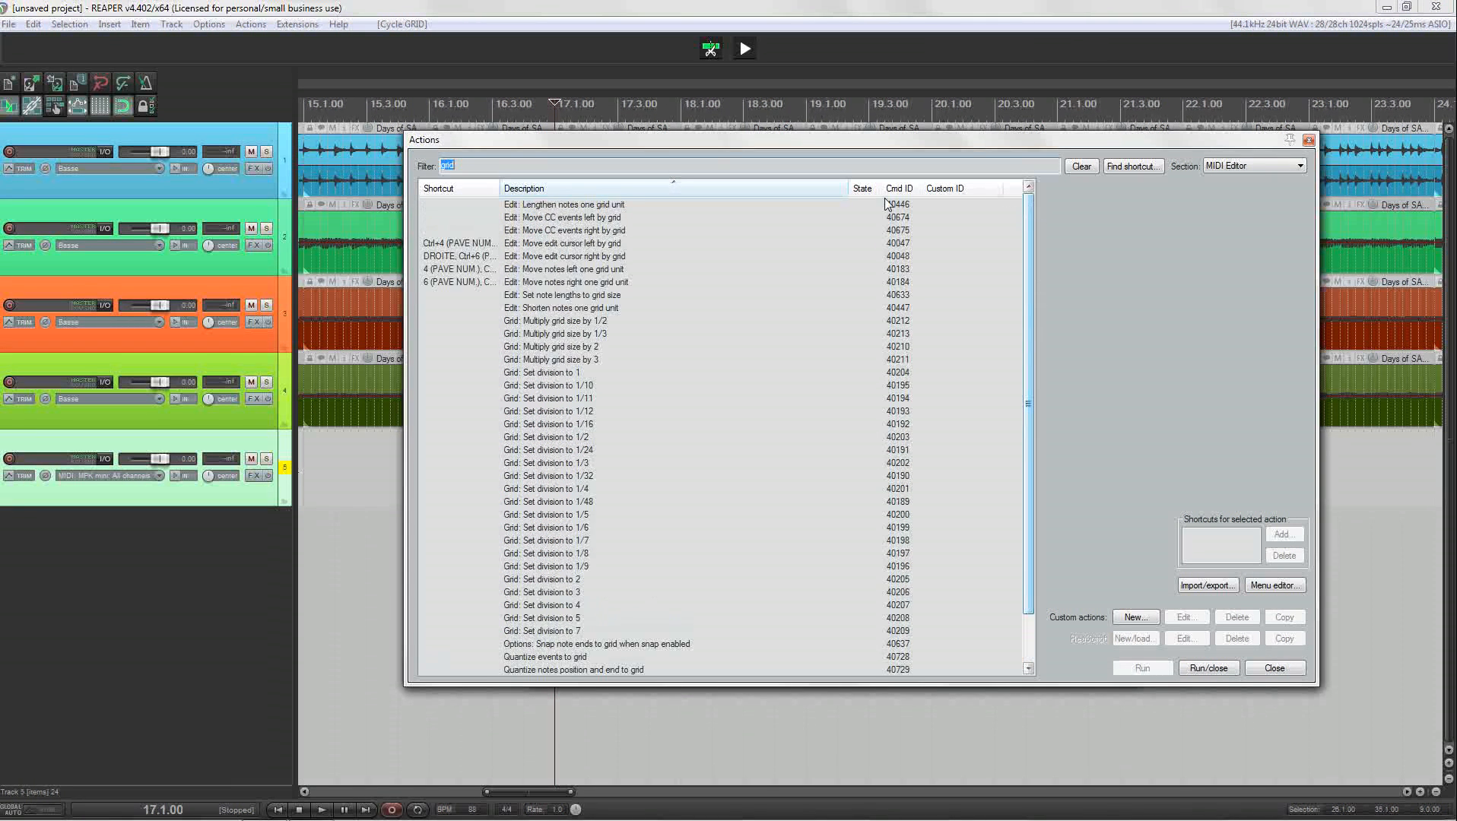
click(1309, 140)
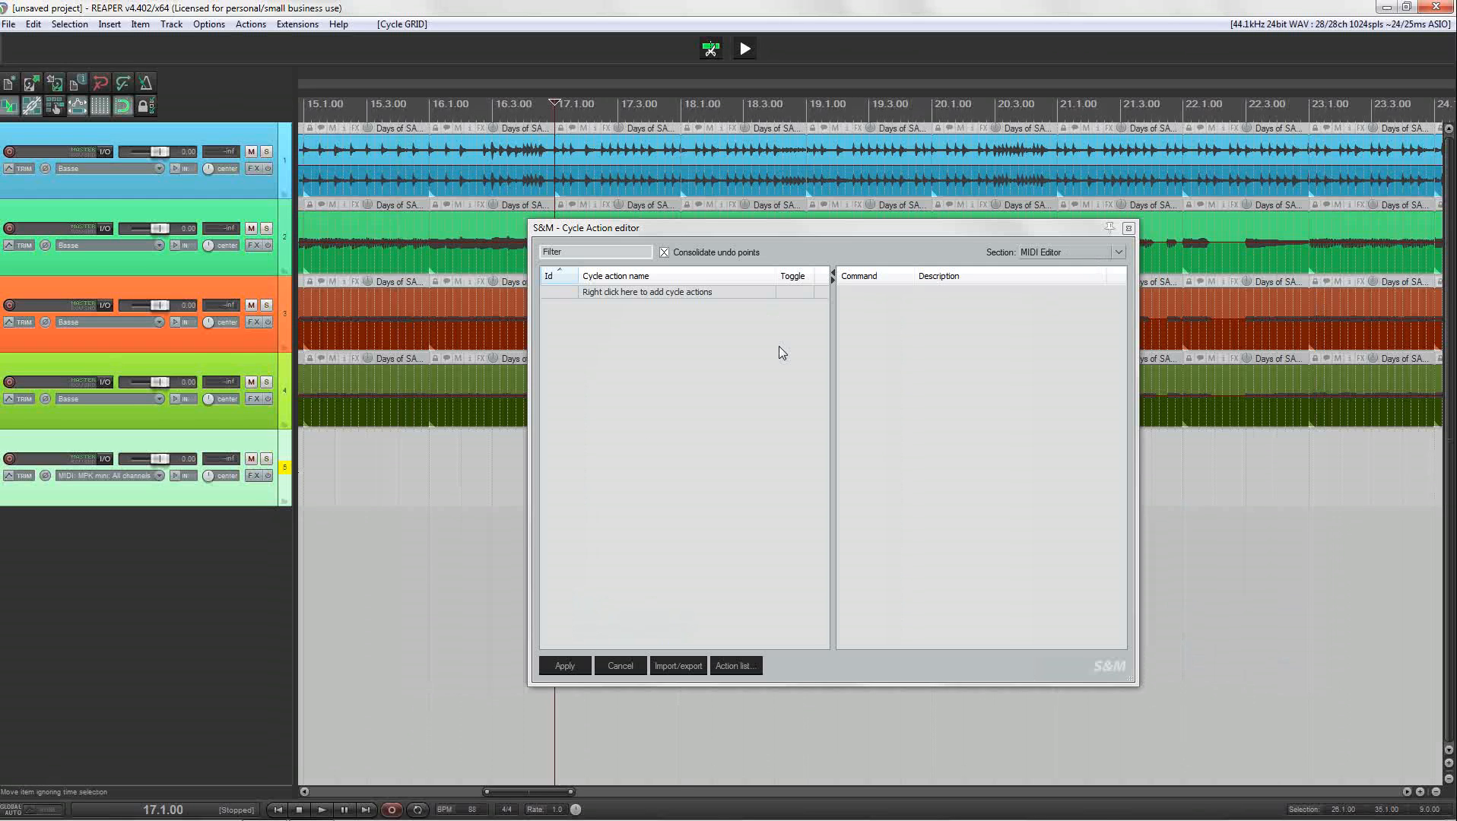
- Open the action list for the MIDI Editor section, filter it by grid, and place it below the Cycle Action editor
click(732, 664)
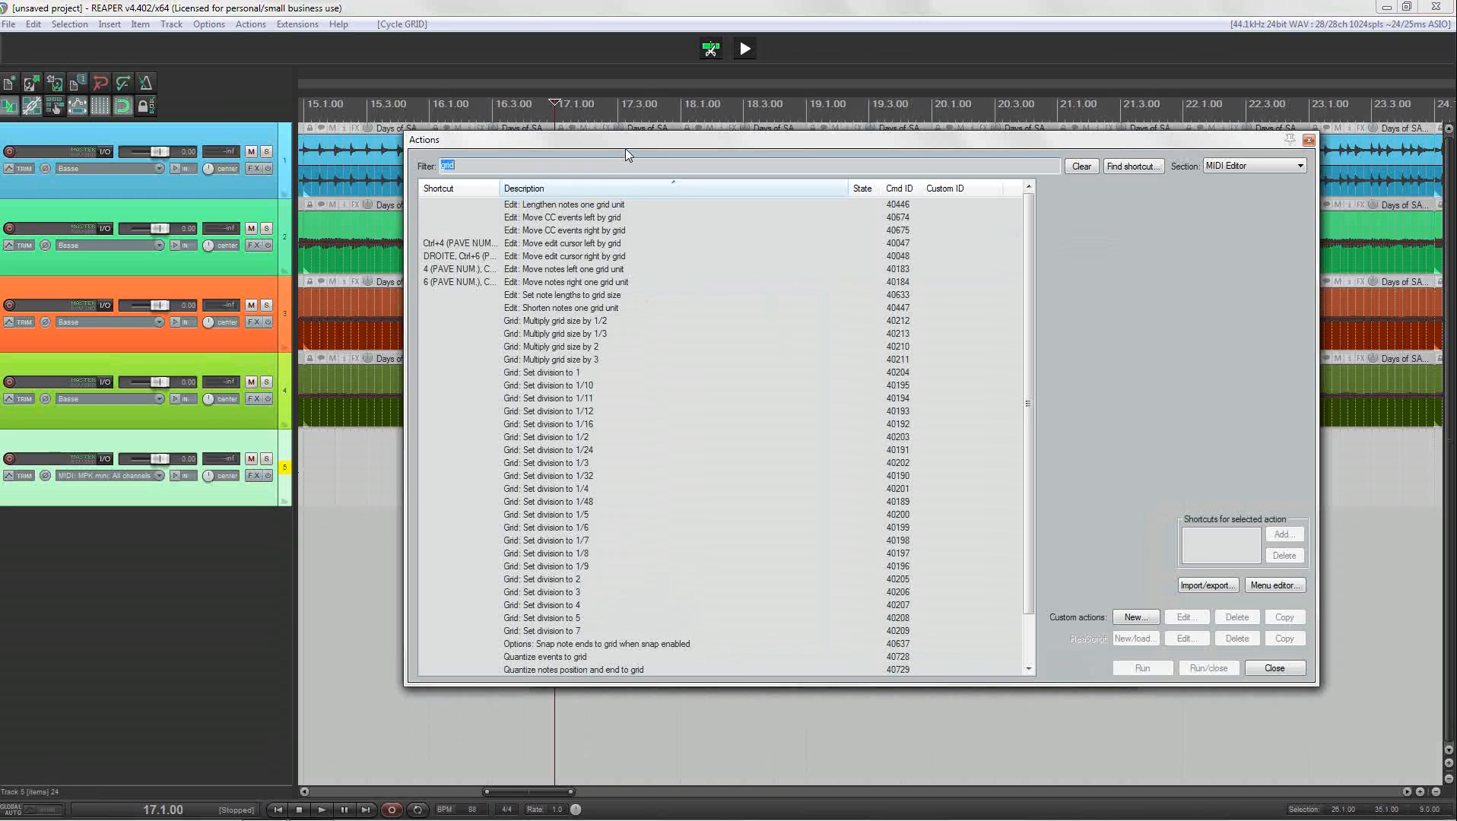
drag(625, 148, 1046, 184)
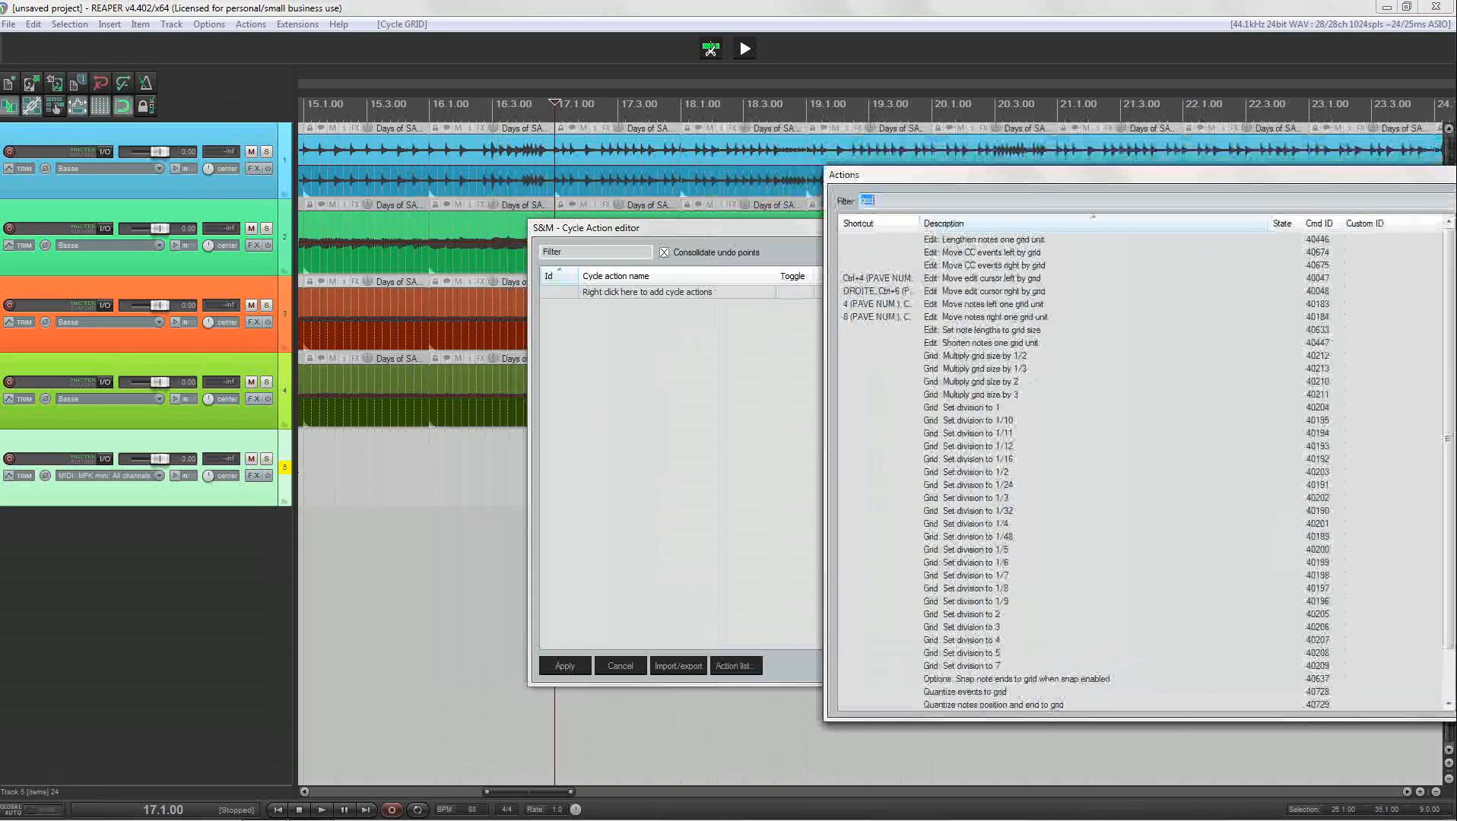
text(cy)
key(BackSpace)
key(BackSpace)
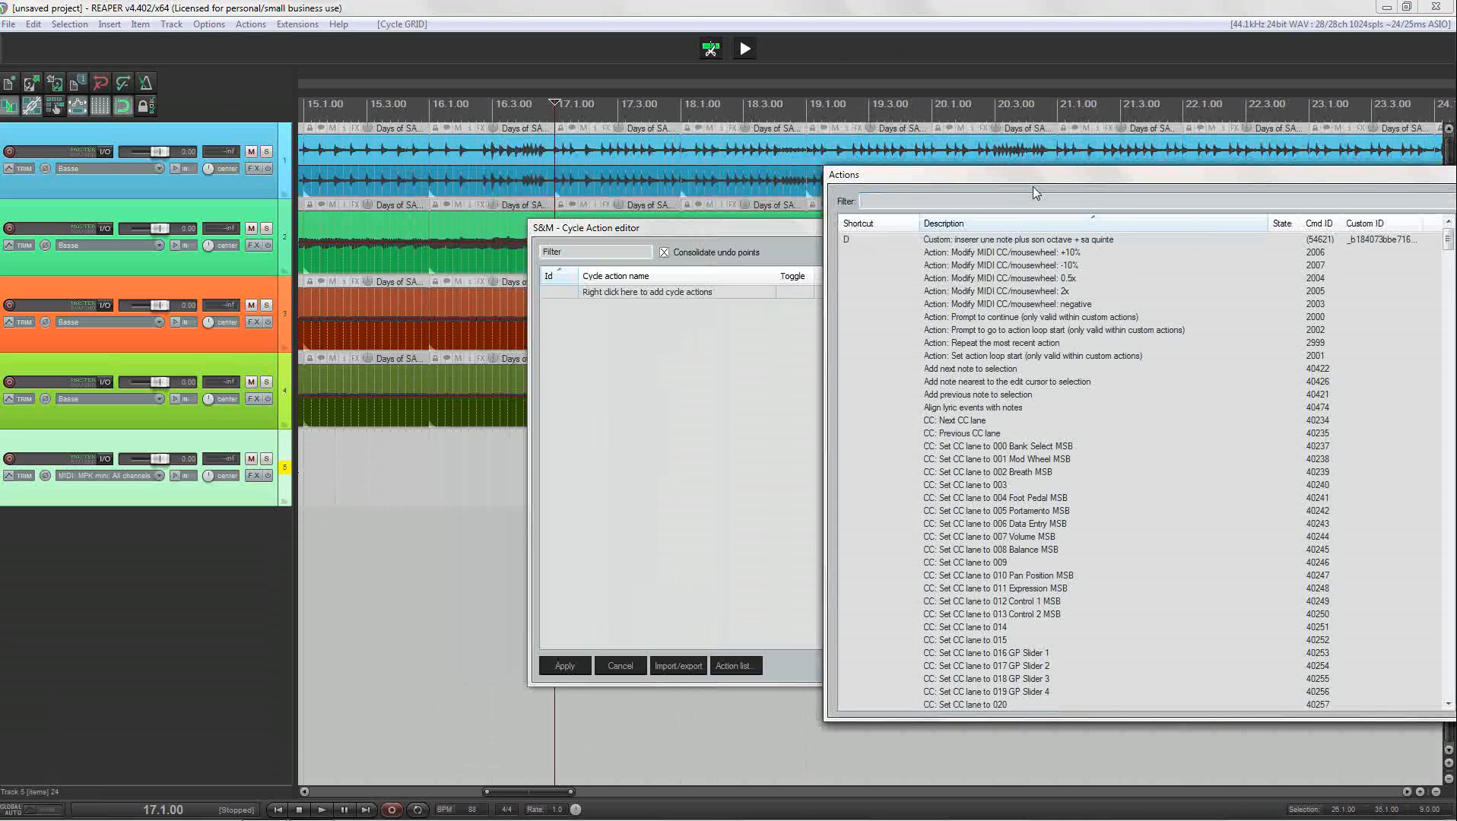
text(grid)
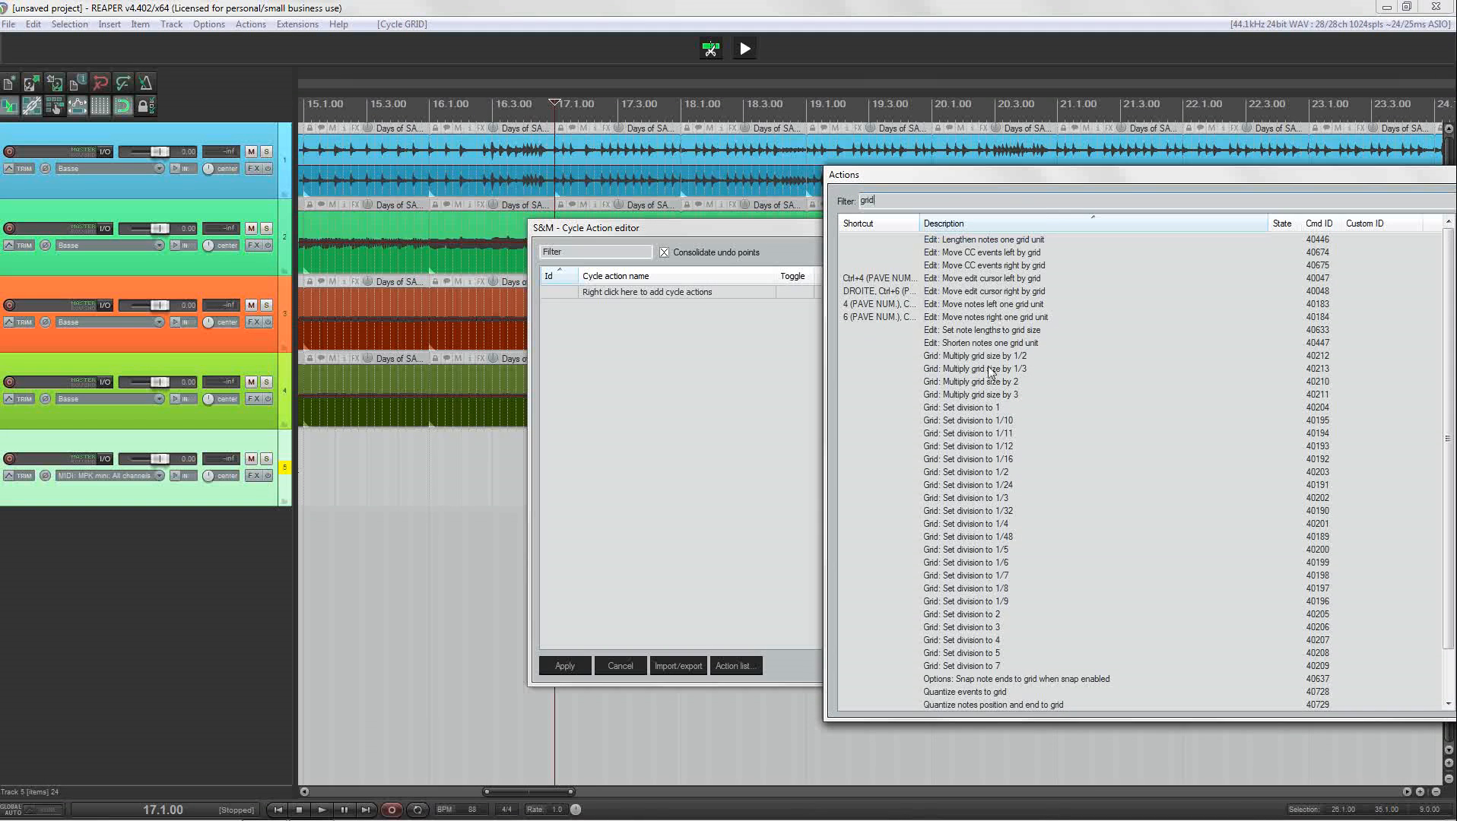
click(969, 409)
drag(1037, 178, 506, 363)
click(900, 316)
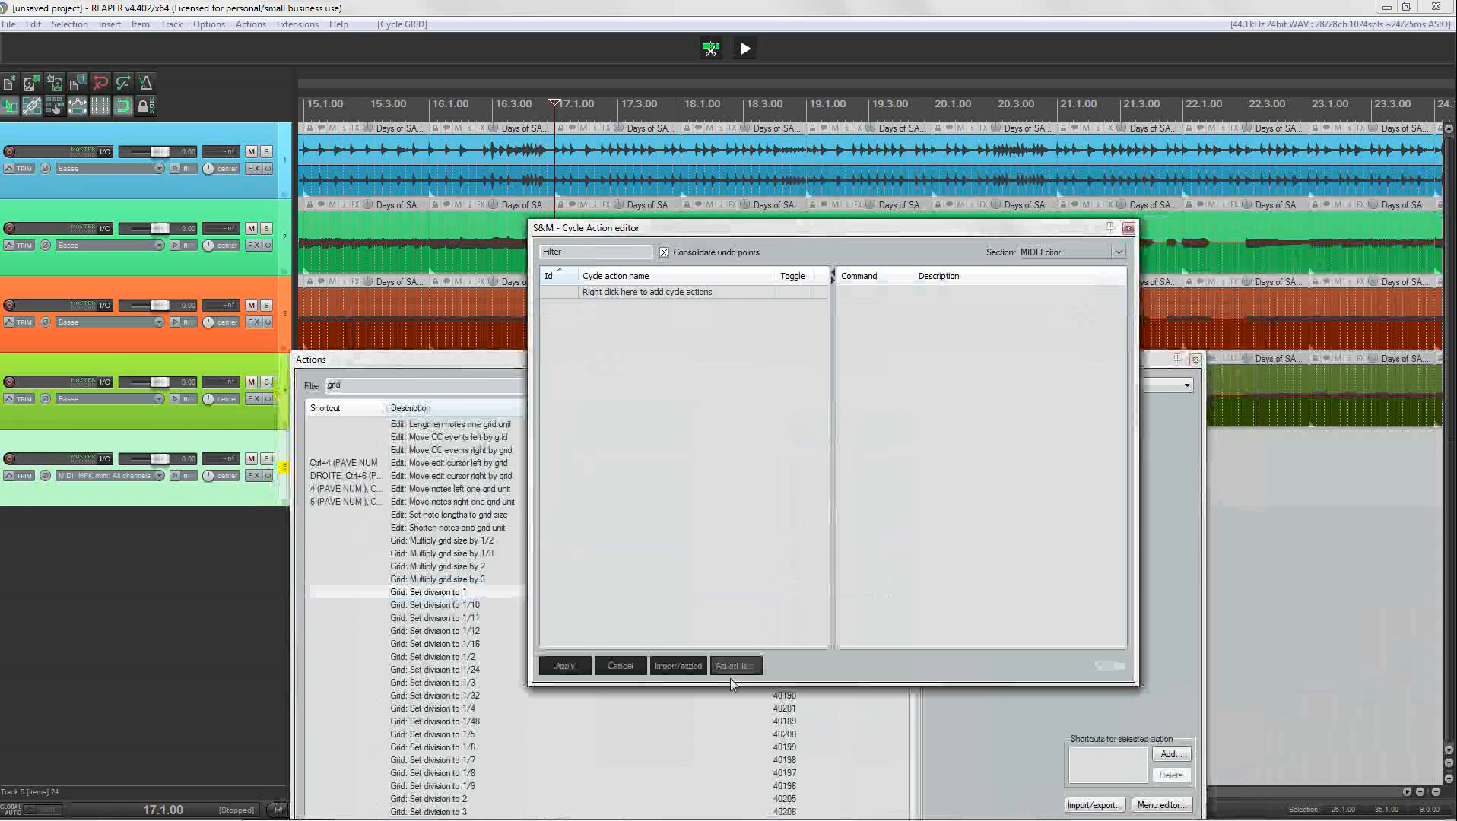
- Add a cycle action named "cycle grid editor" to the MIDI Editor section
right_click(685, 355)
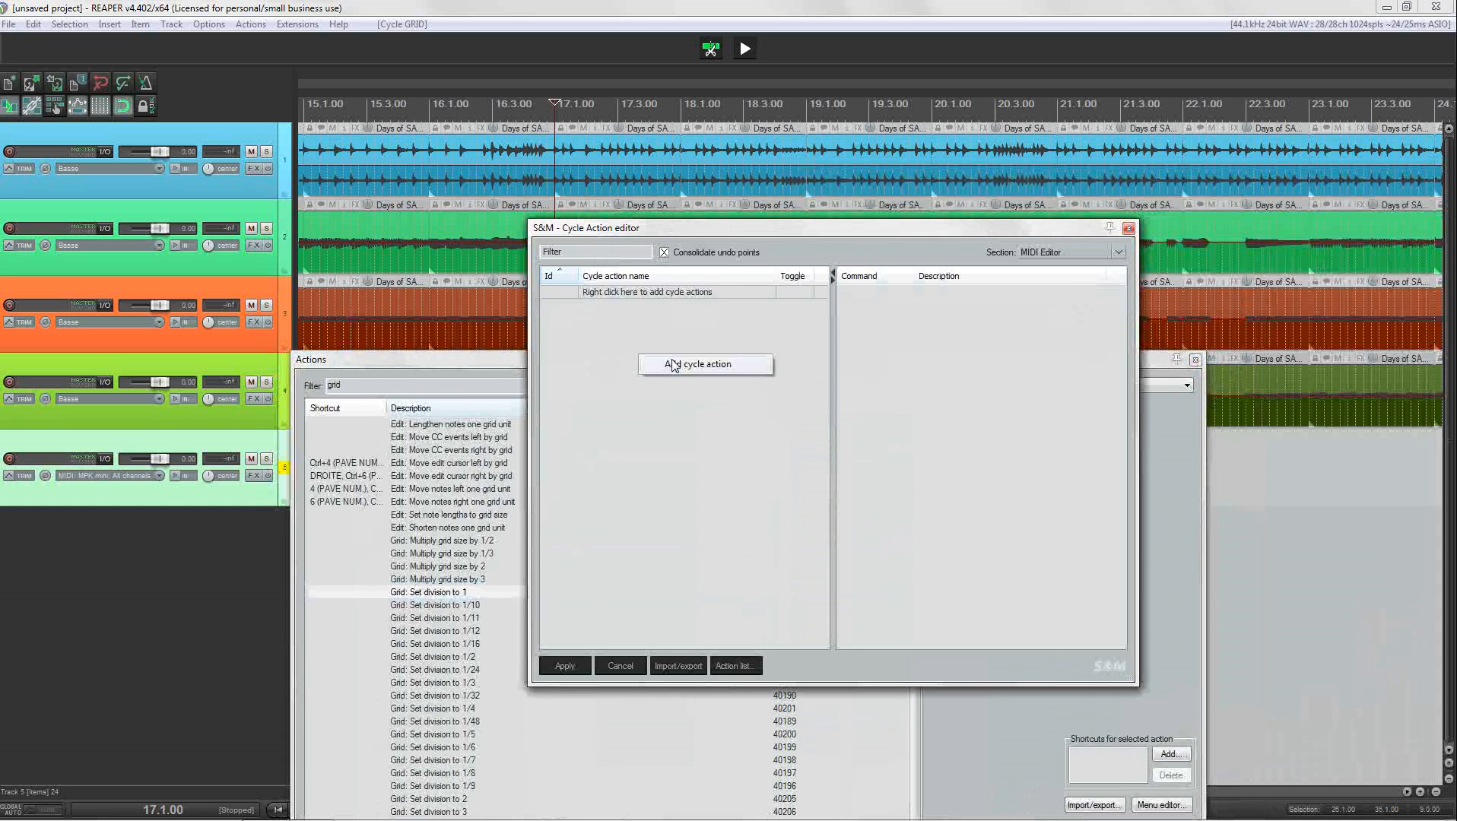
click(708, 365)
text(cycle grid editor)
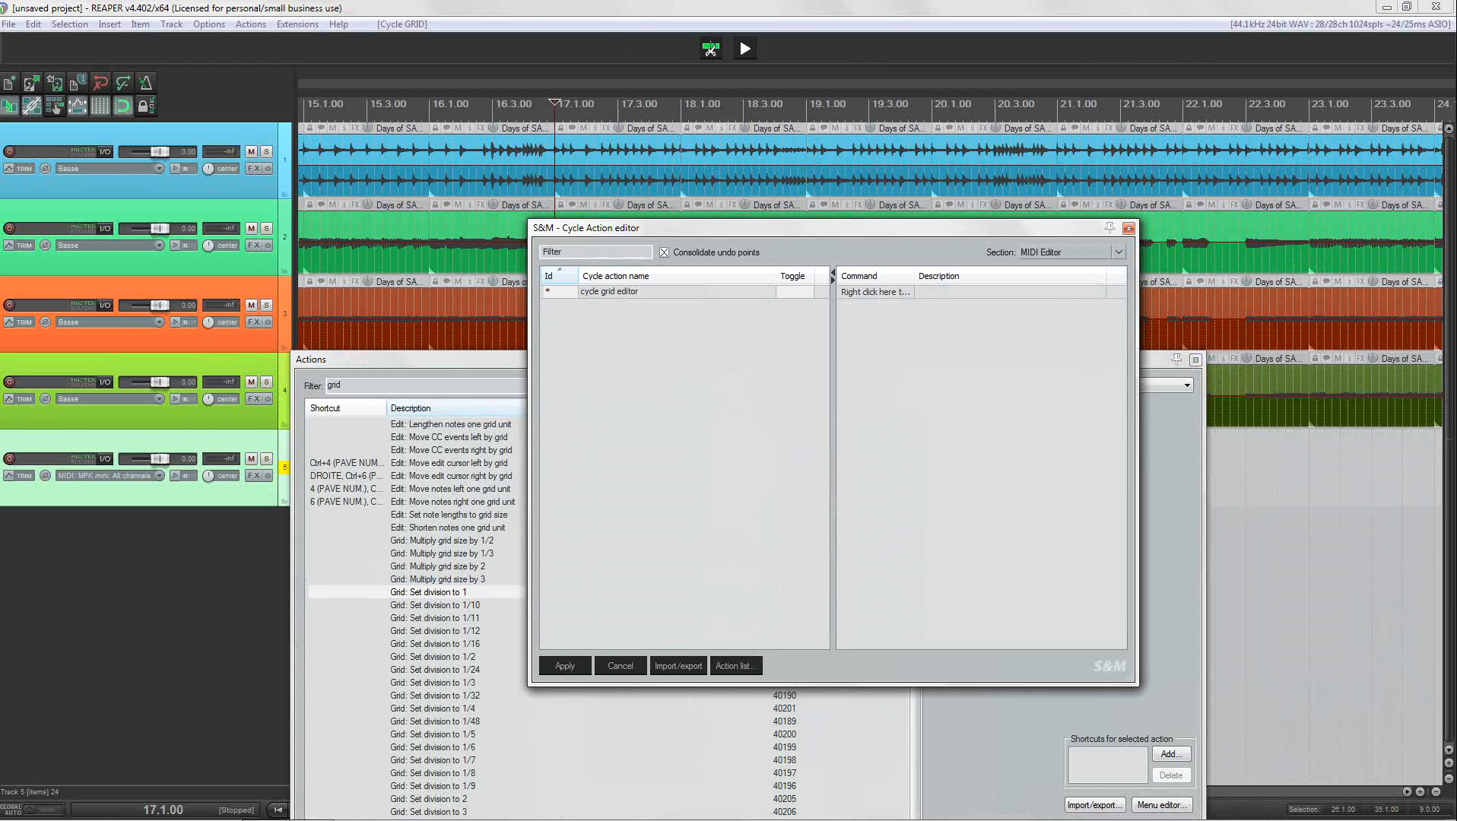
key(Return)
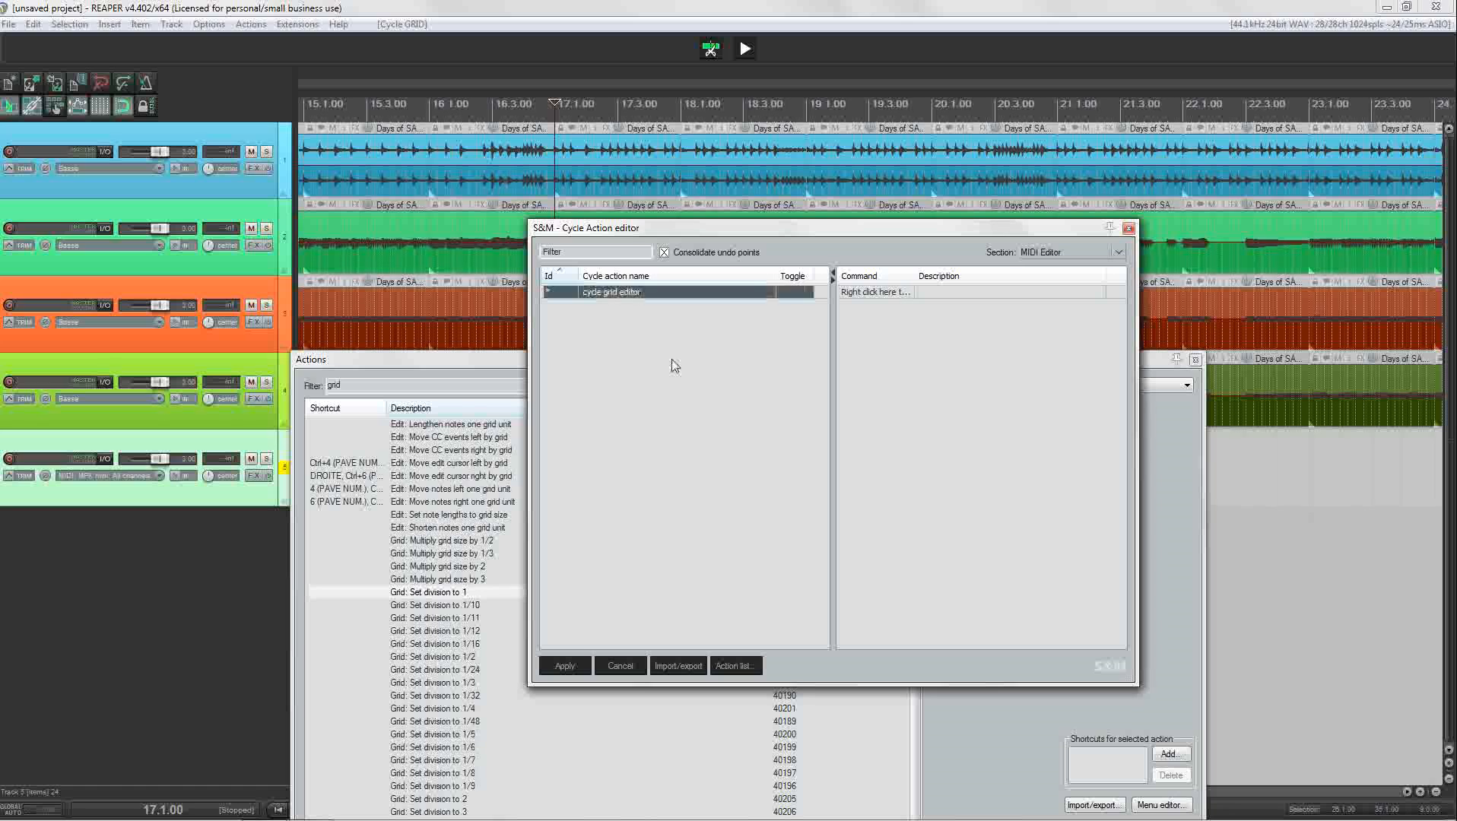
- Add a step separator to cycle grid editor and place the action Grid: Set division to 1 before it
click(436, 598)
right_click(940, 325)
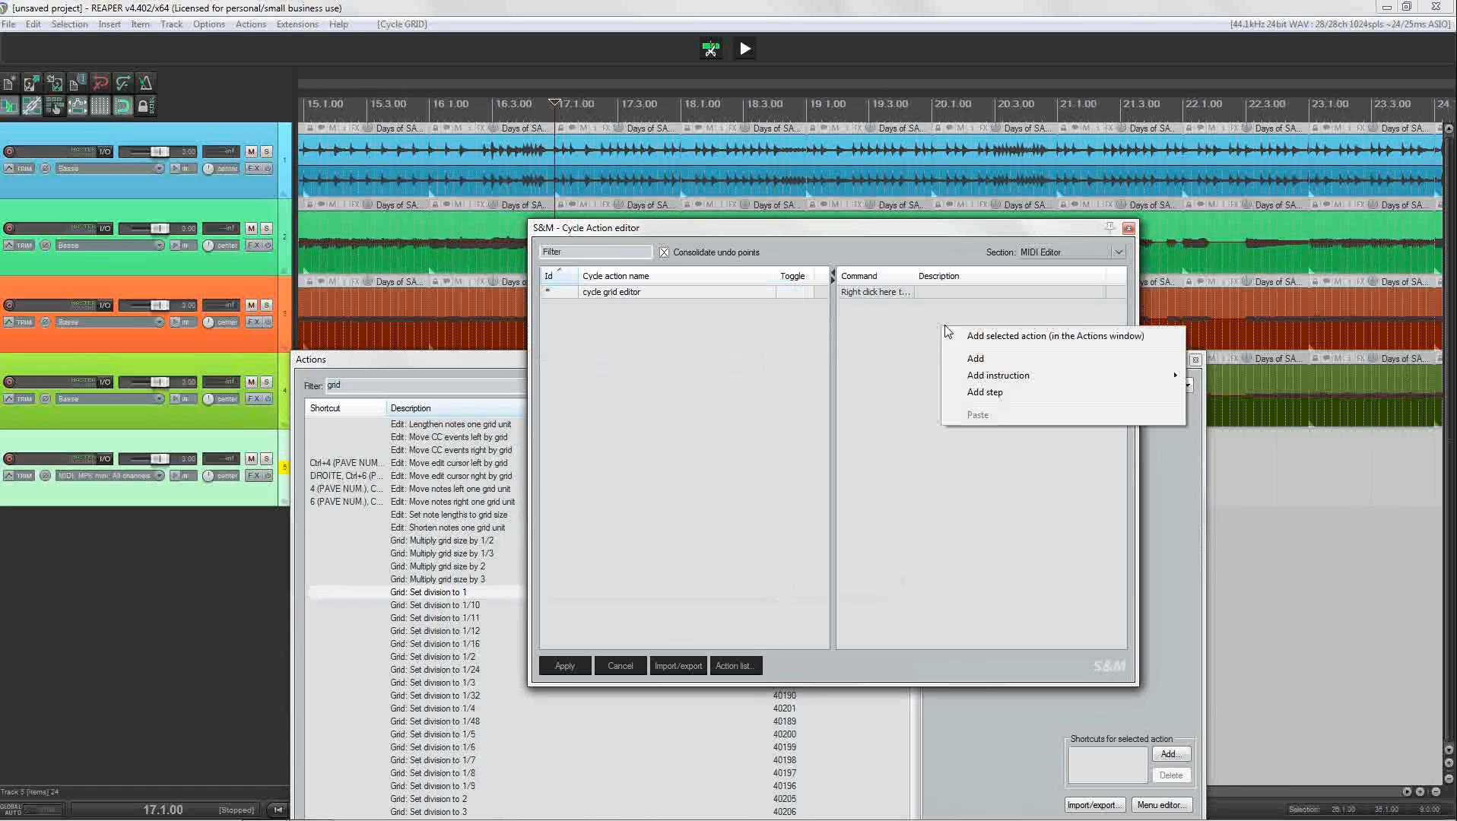
click(989, 392)
click(472, 360)
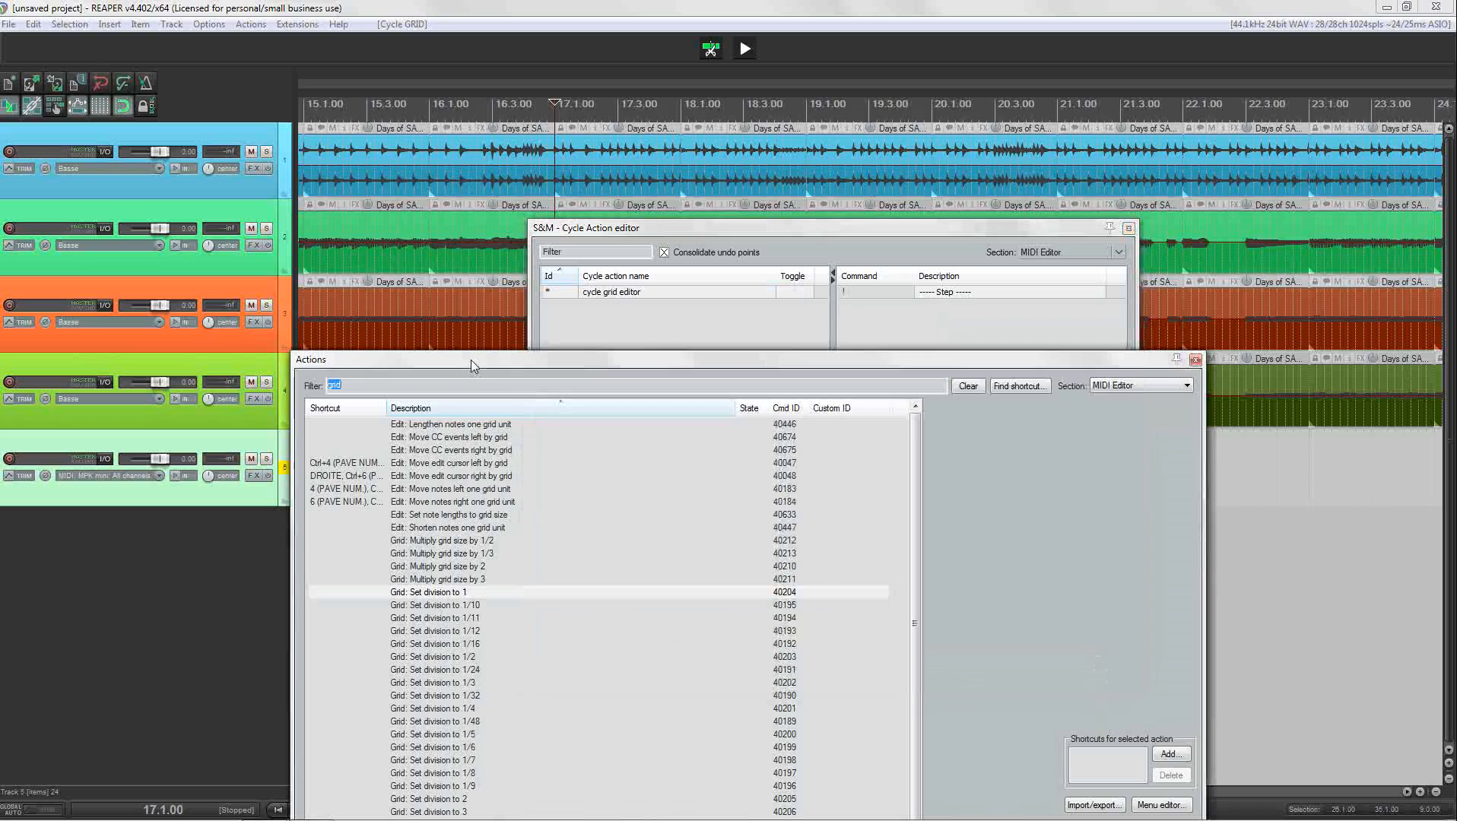
click(973, 293)
click(1149, 370)
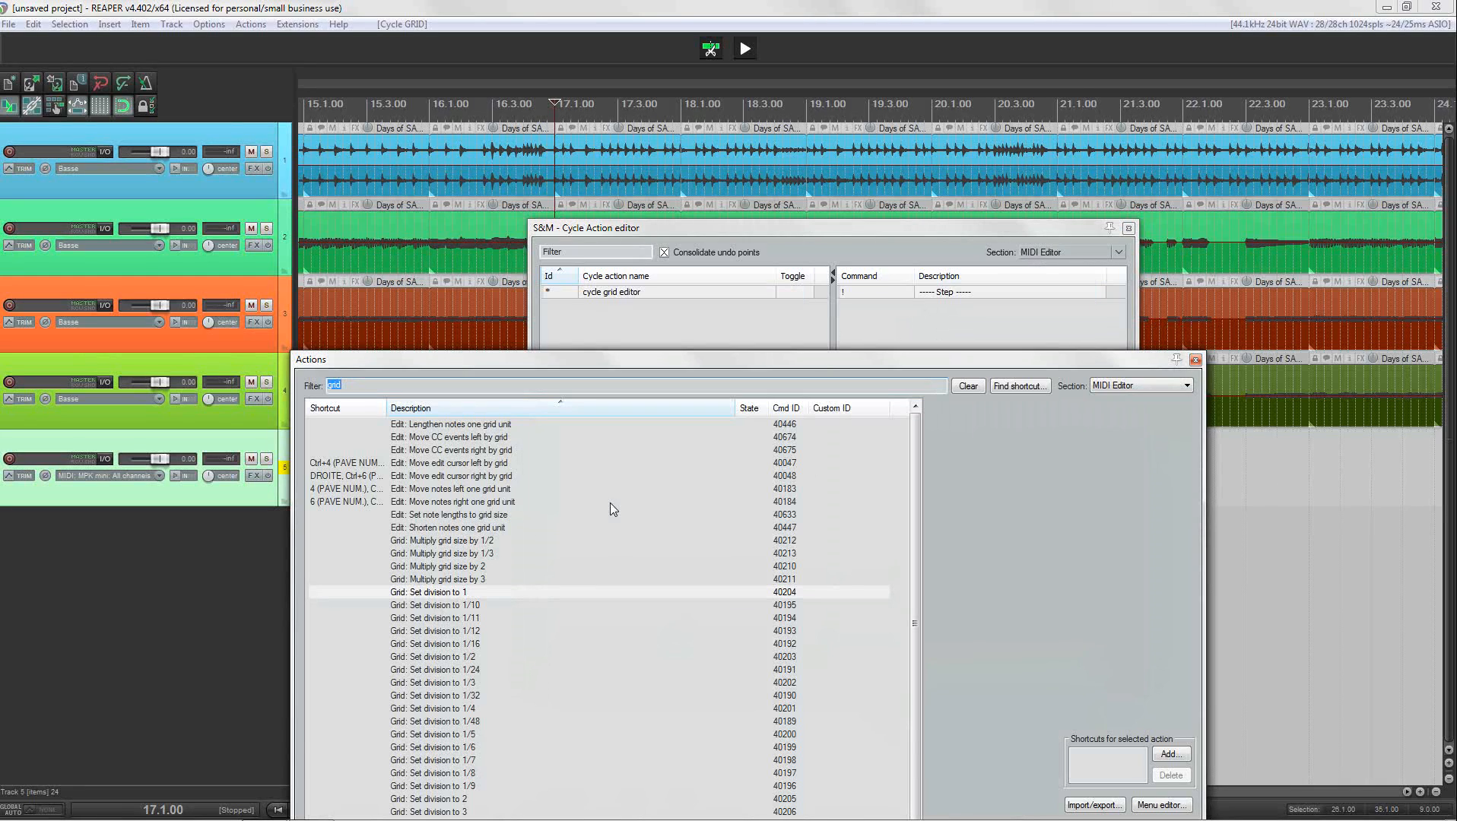
click(448, 592)
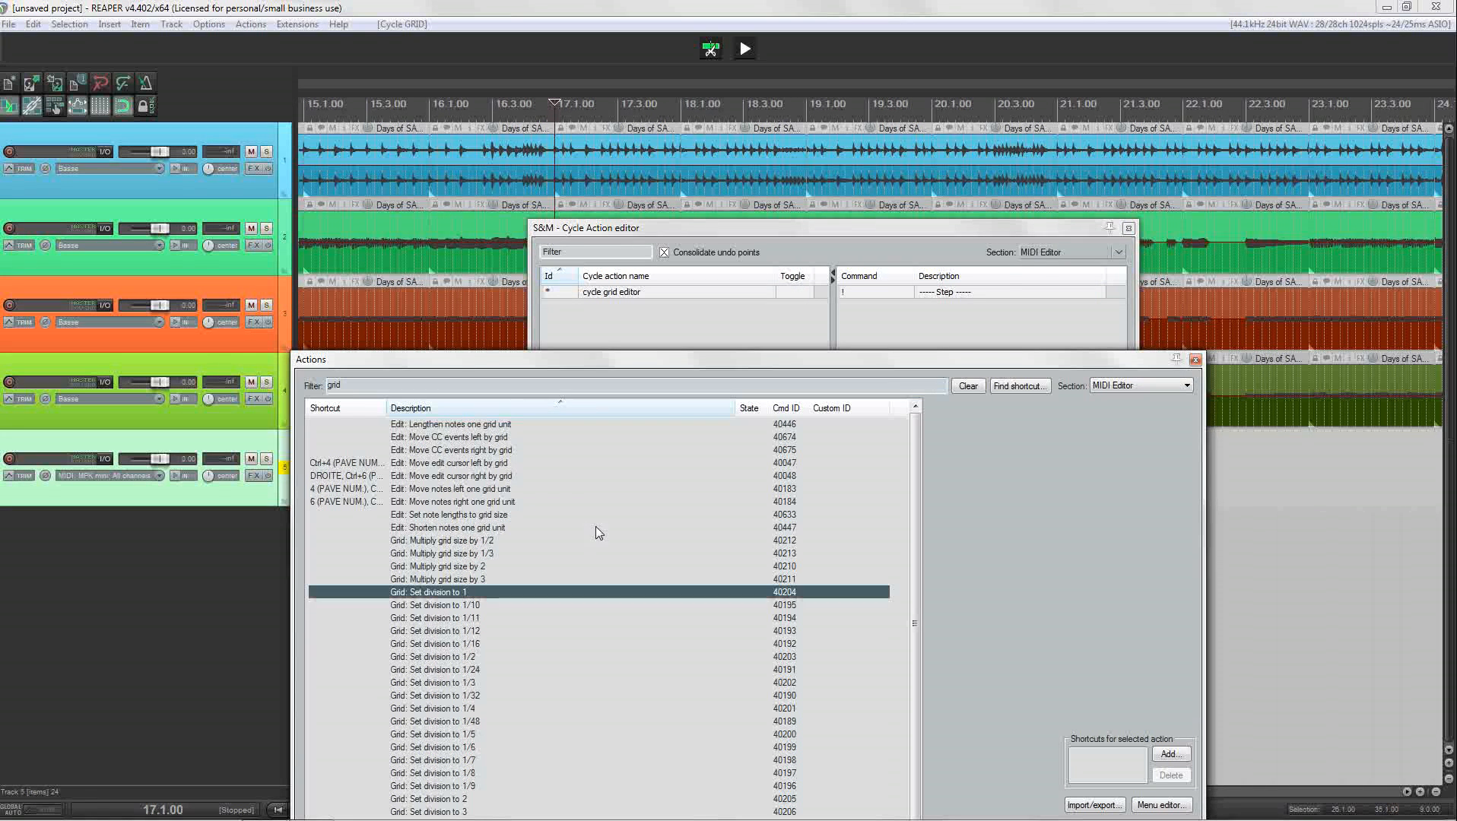
right_click(867, 327)
click(902, 338)
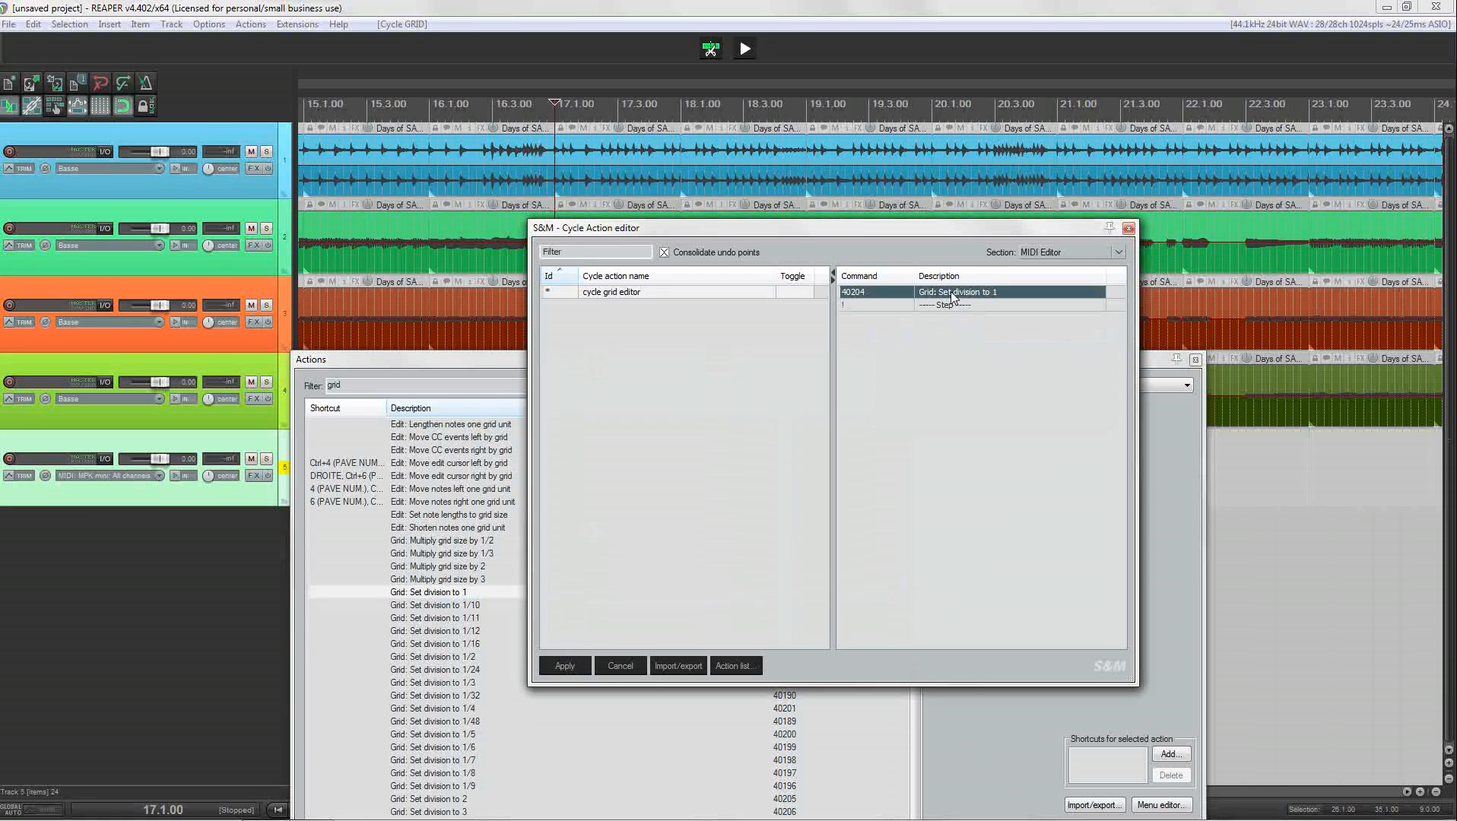
- Add the action Grid: Set division to 1/4 to cycle grid editor, followed by another step separator
click(1147, 428)
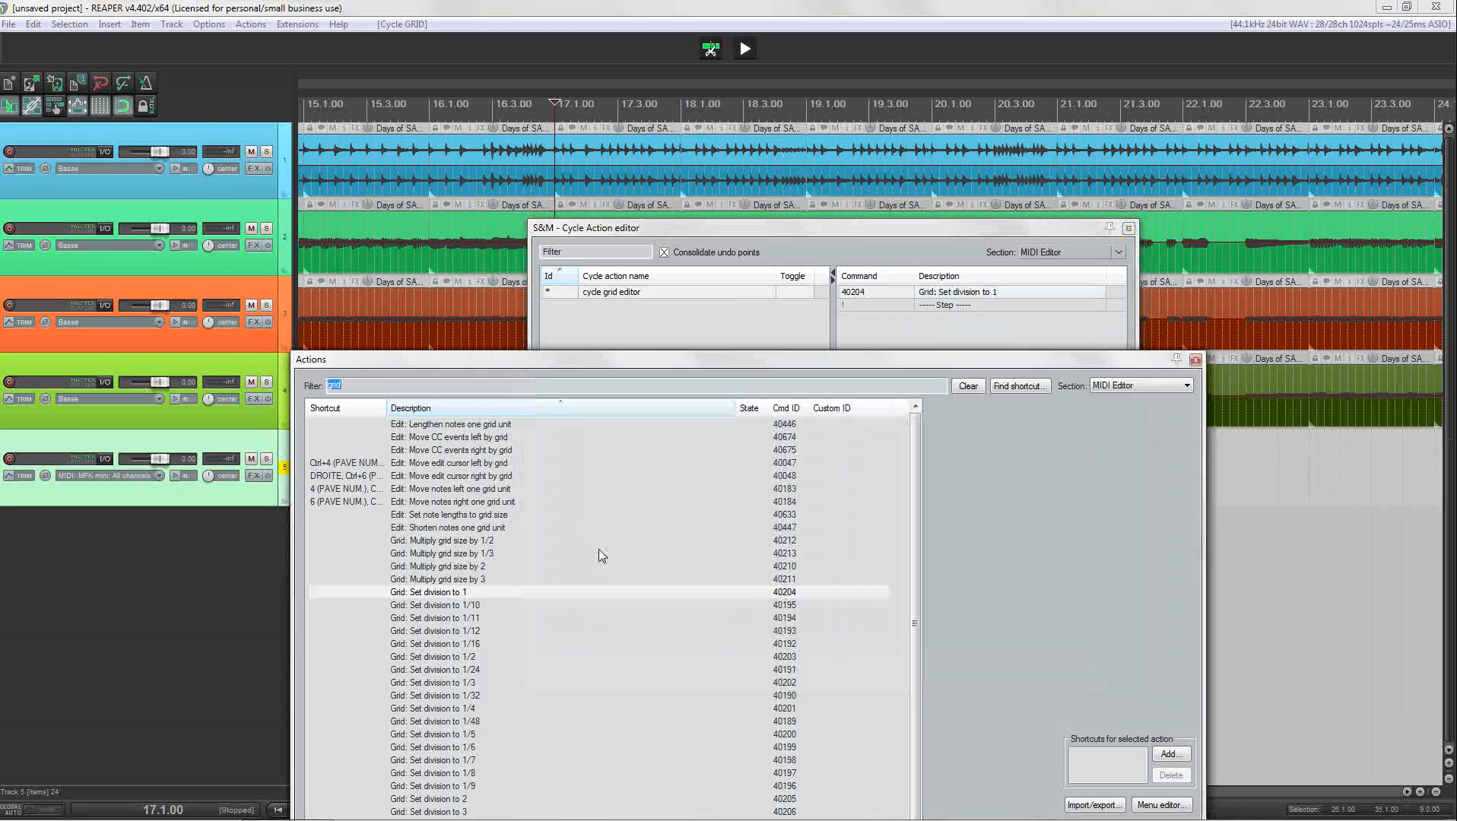
click(473, 709)
right_click(913, 334)
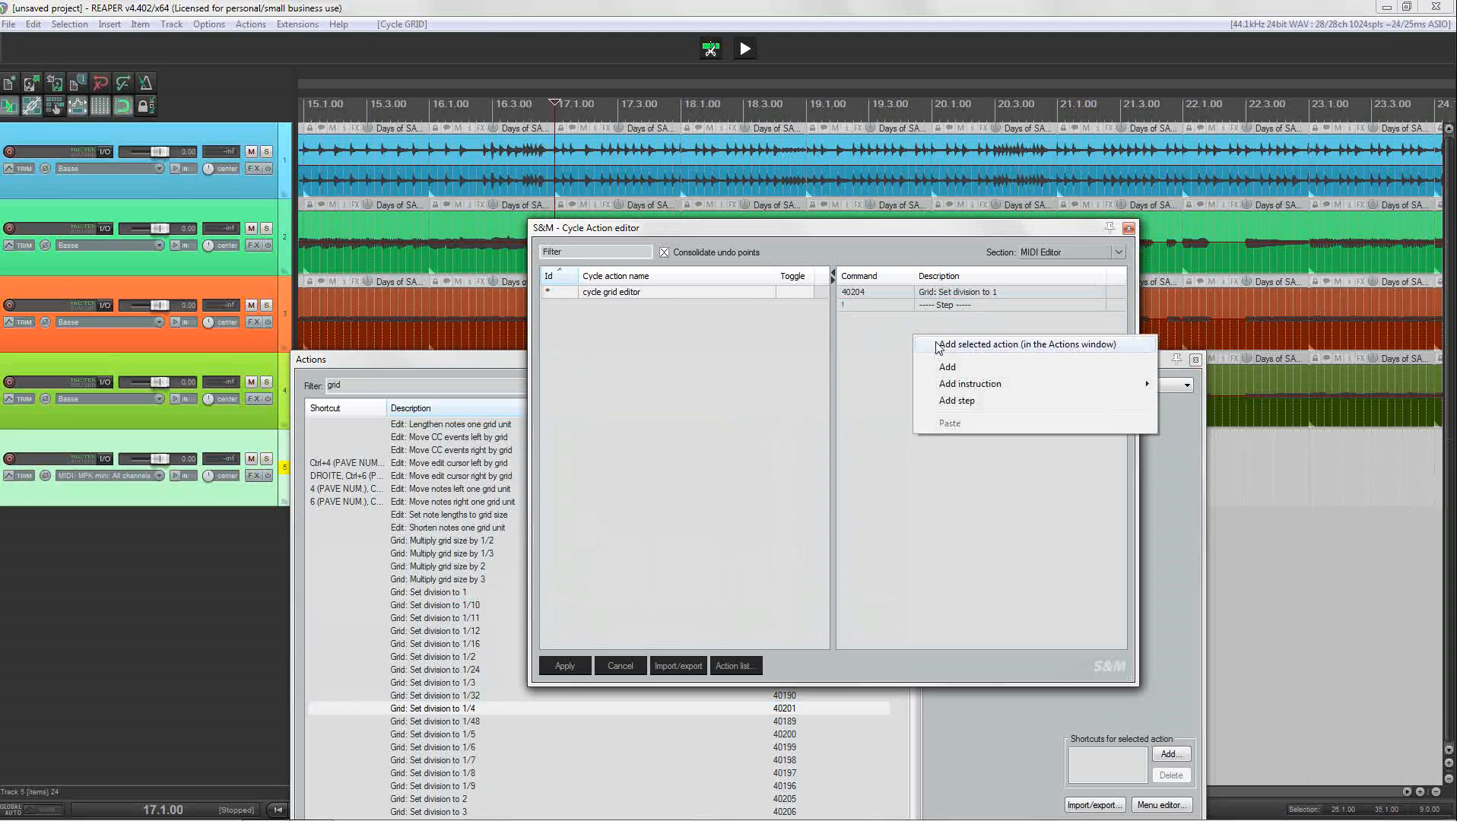
click(934, 342)
right_click(932, 339)
click(975, 410)
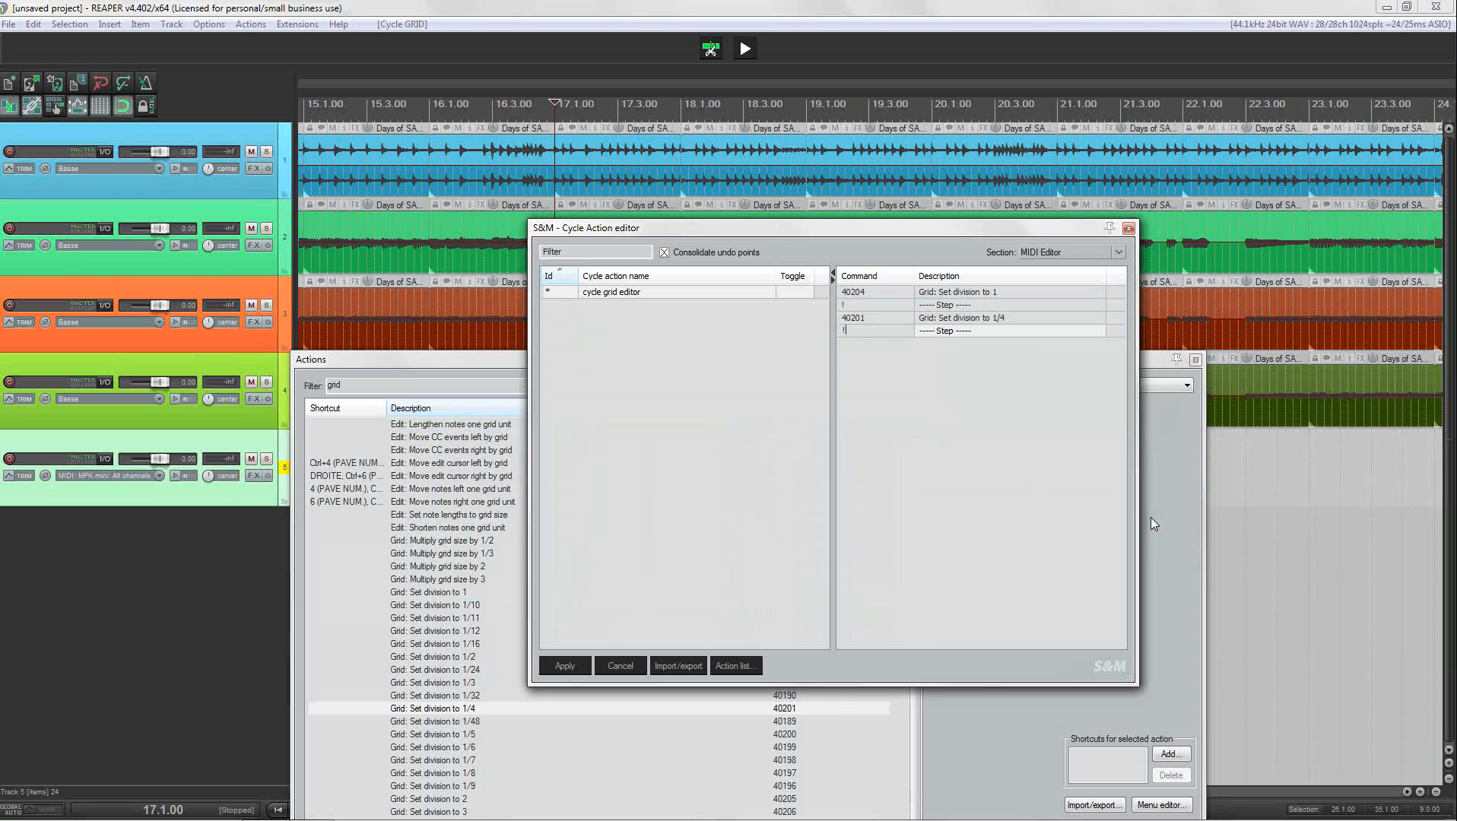
- Add the action Grid: Set division to 1/8 to the end of cycle grid editor
click(472, 774)
right_click(922, 344)
click(947, 355)
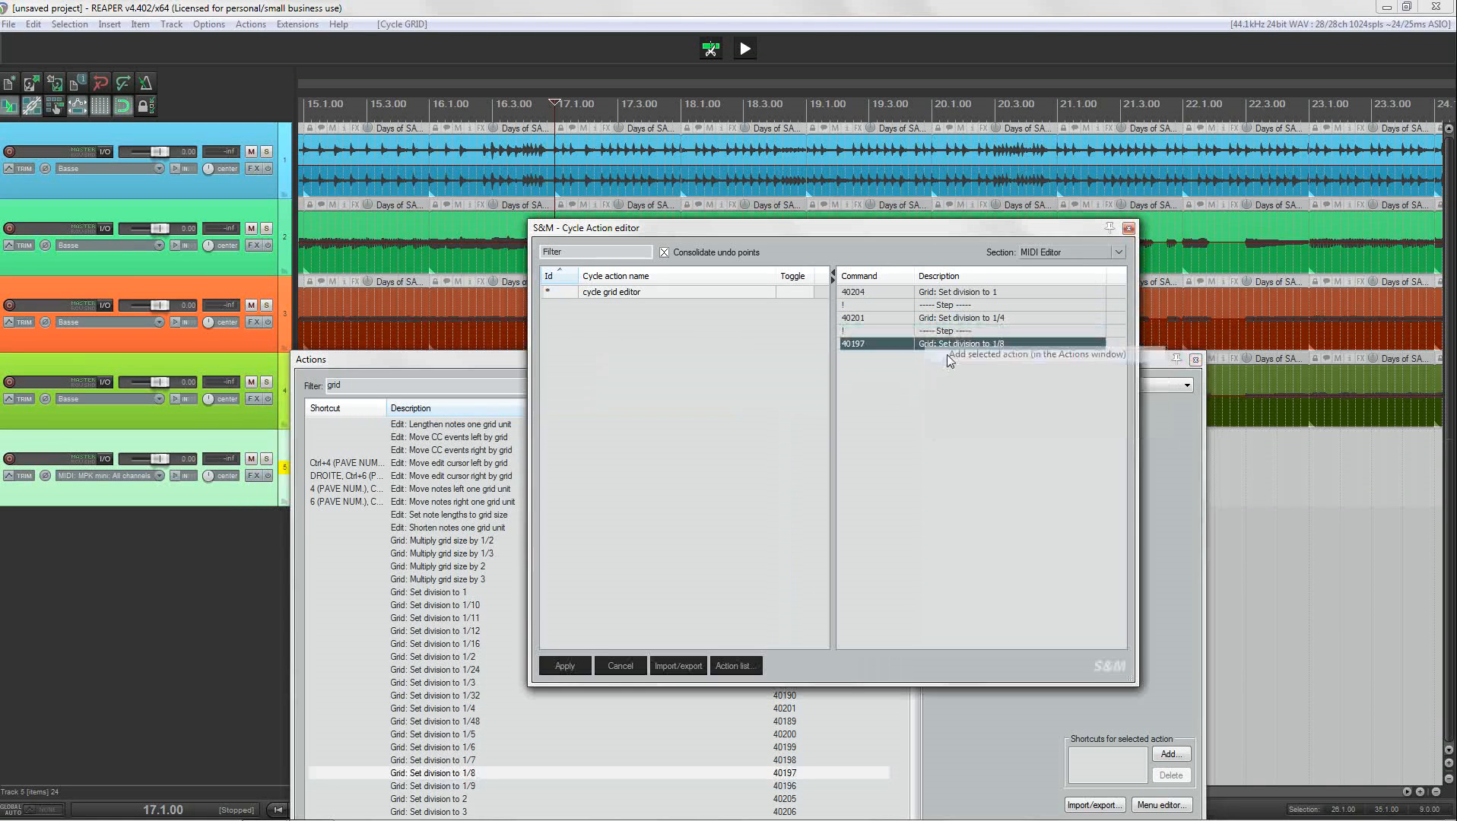
- Add Grid: Set division to 1/16 with a step separator before it, and apply the changes and close the Cycle Action editor
click(466, 644)
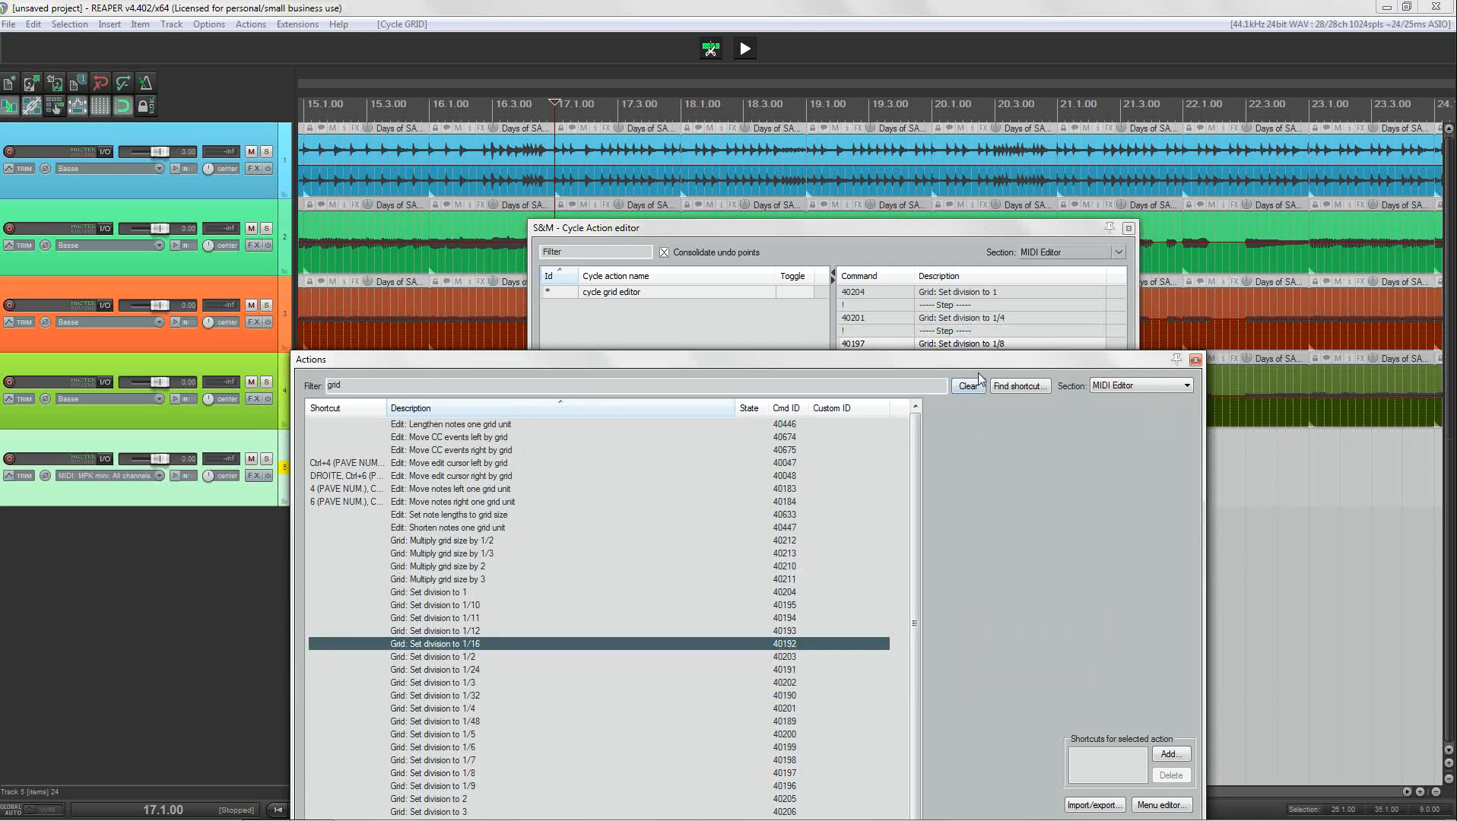
drag(977, 361, 977, 413)
right_click(953, 380)
click(973, 392)
right_click(931, 382)
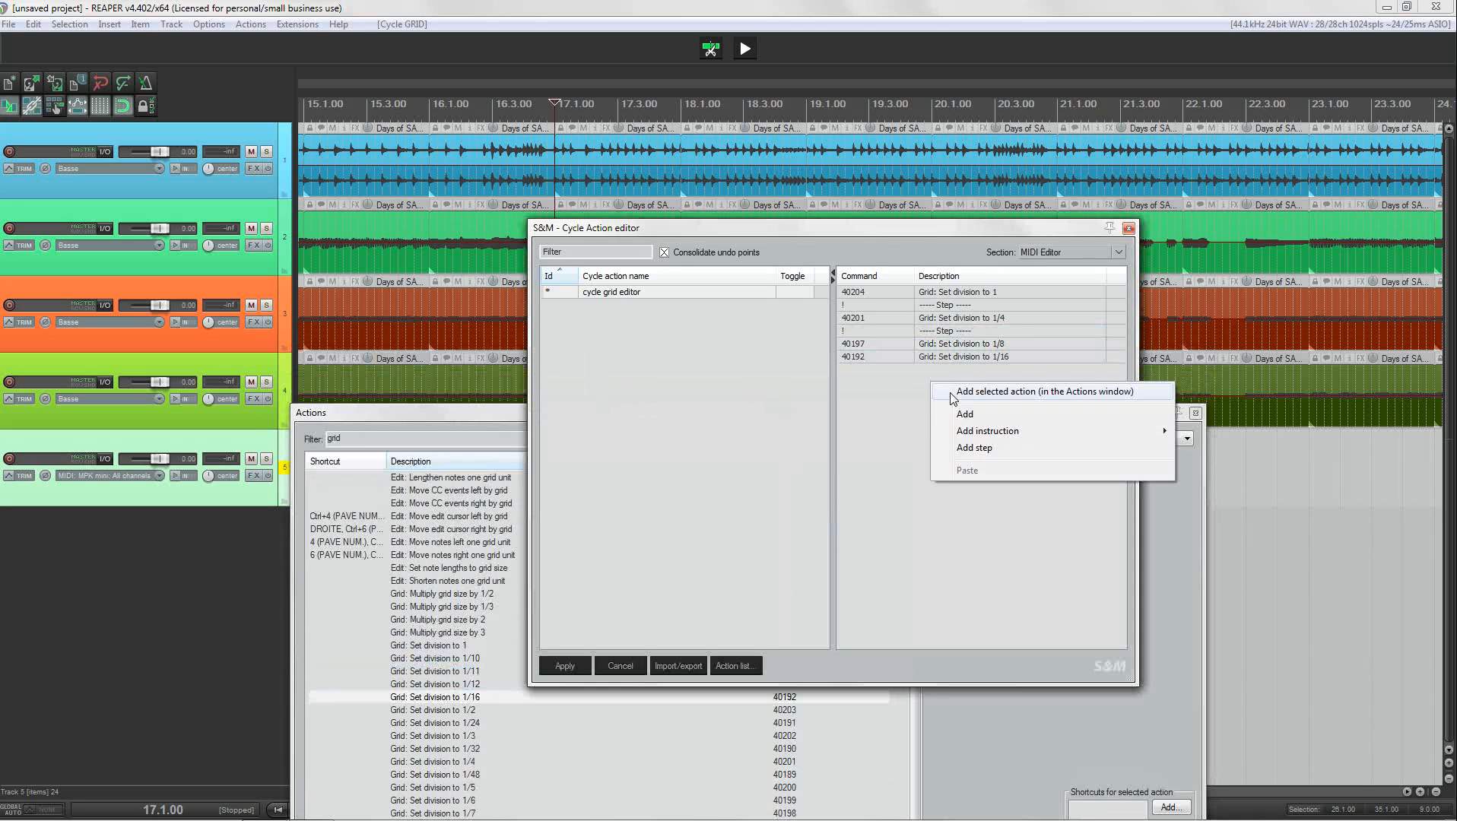
click(975, 447)
drag(946, 372, 947, 364)
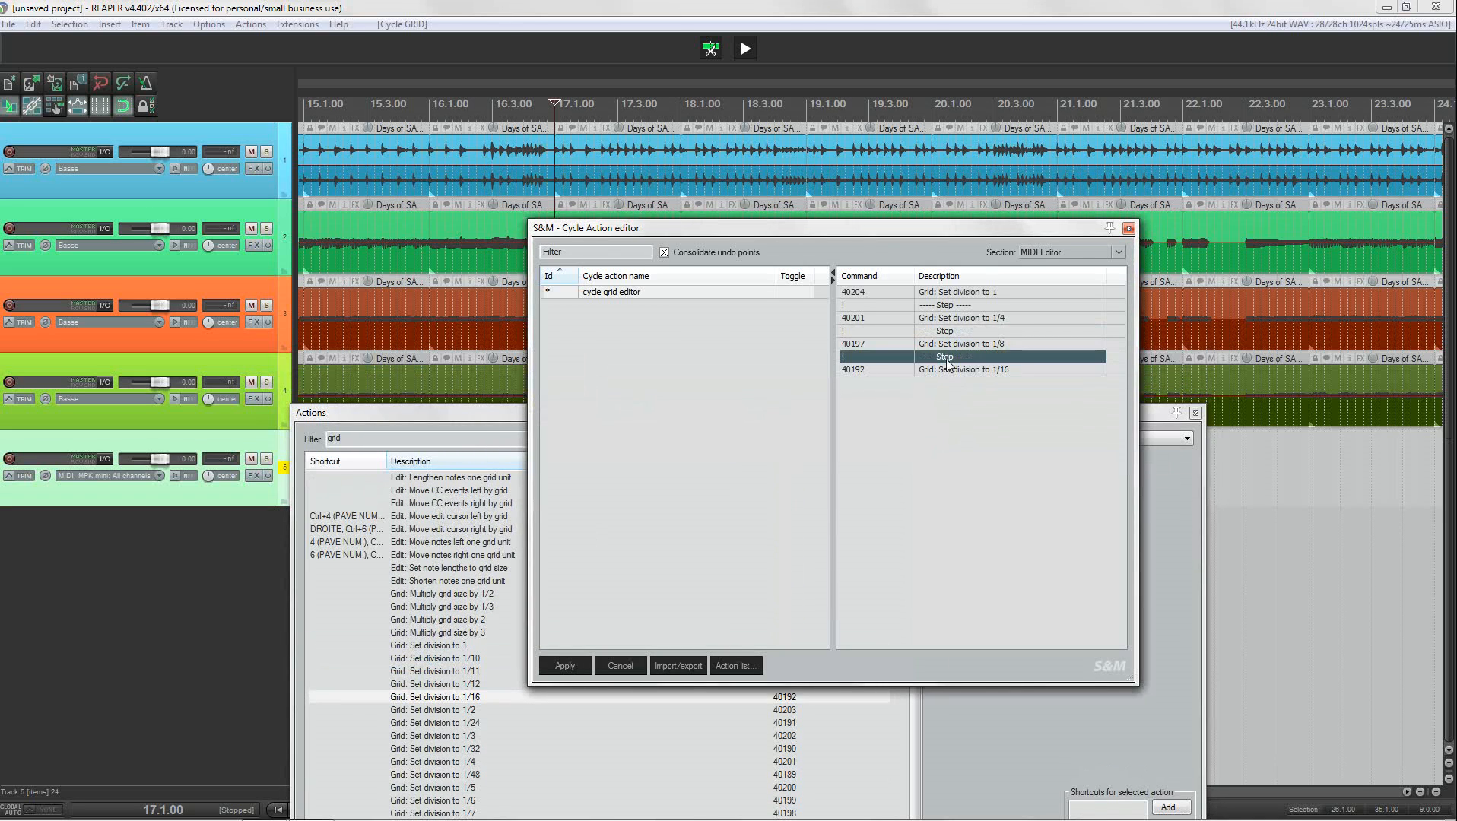
click(572, 664)
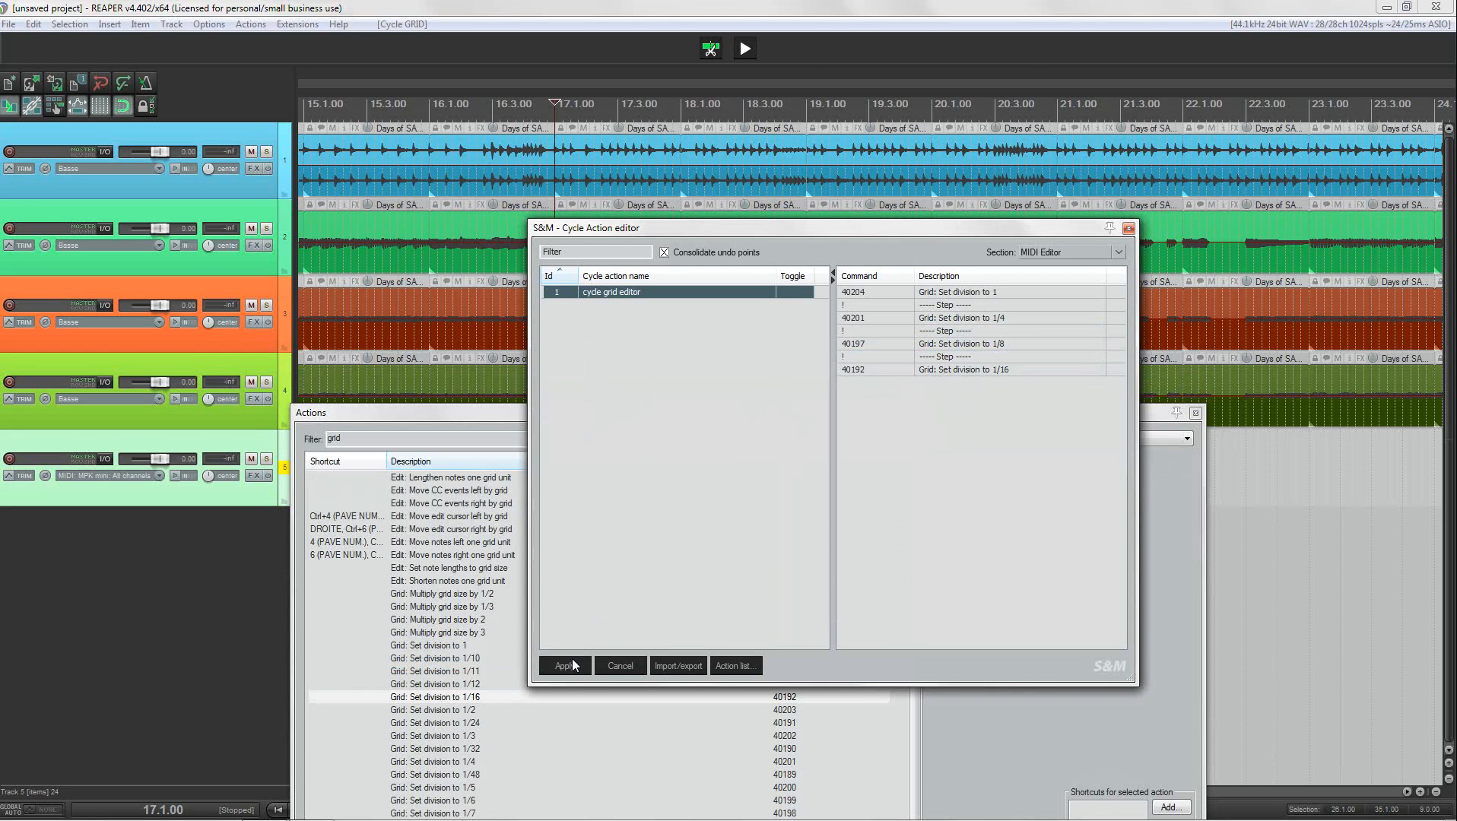
click(1130, 228)
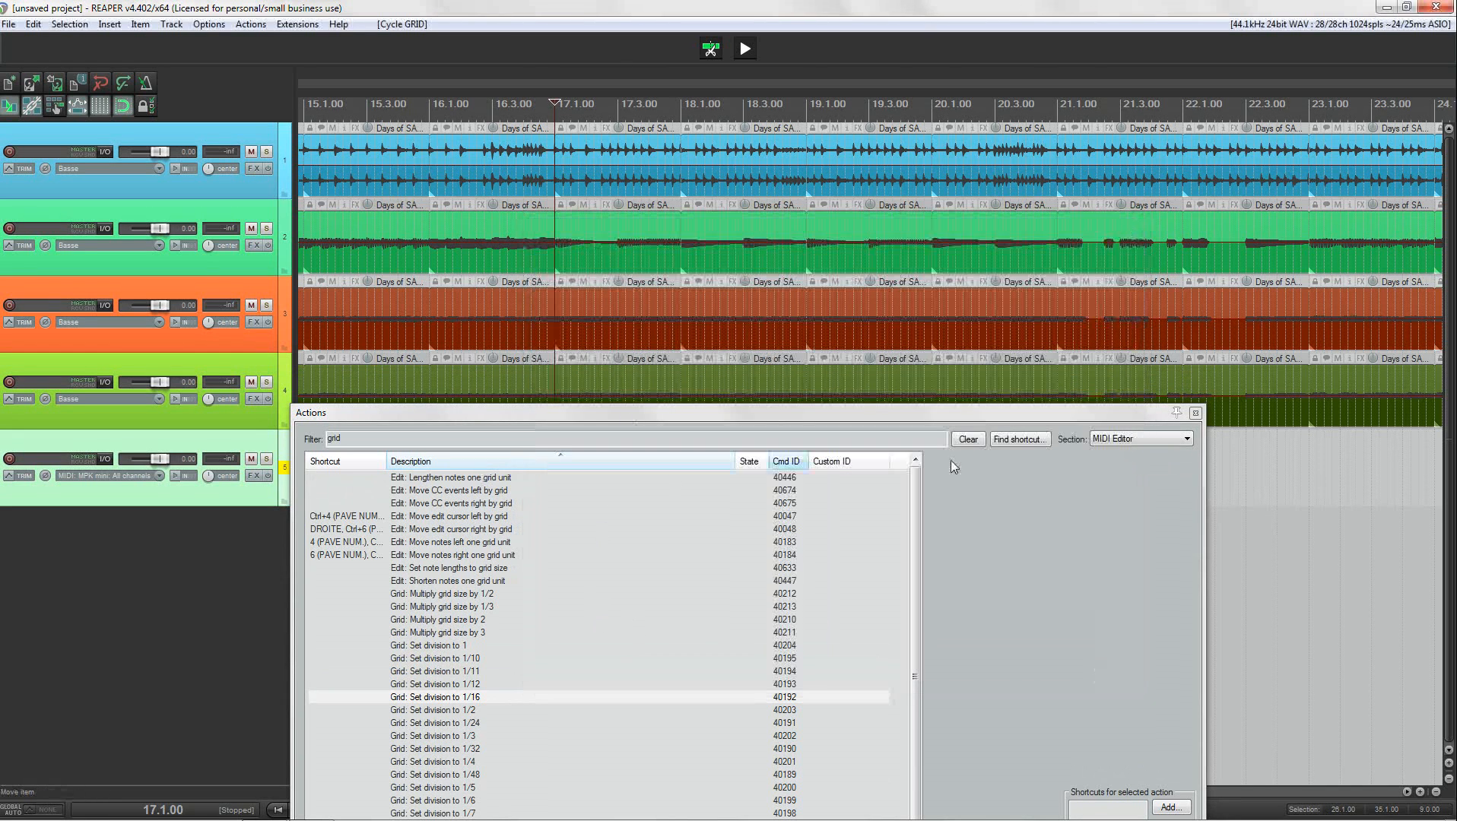
- Filter the action list by cycle and select cycle grid editor in the Main section
drag(1079, 409, 1111, 235)
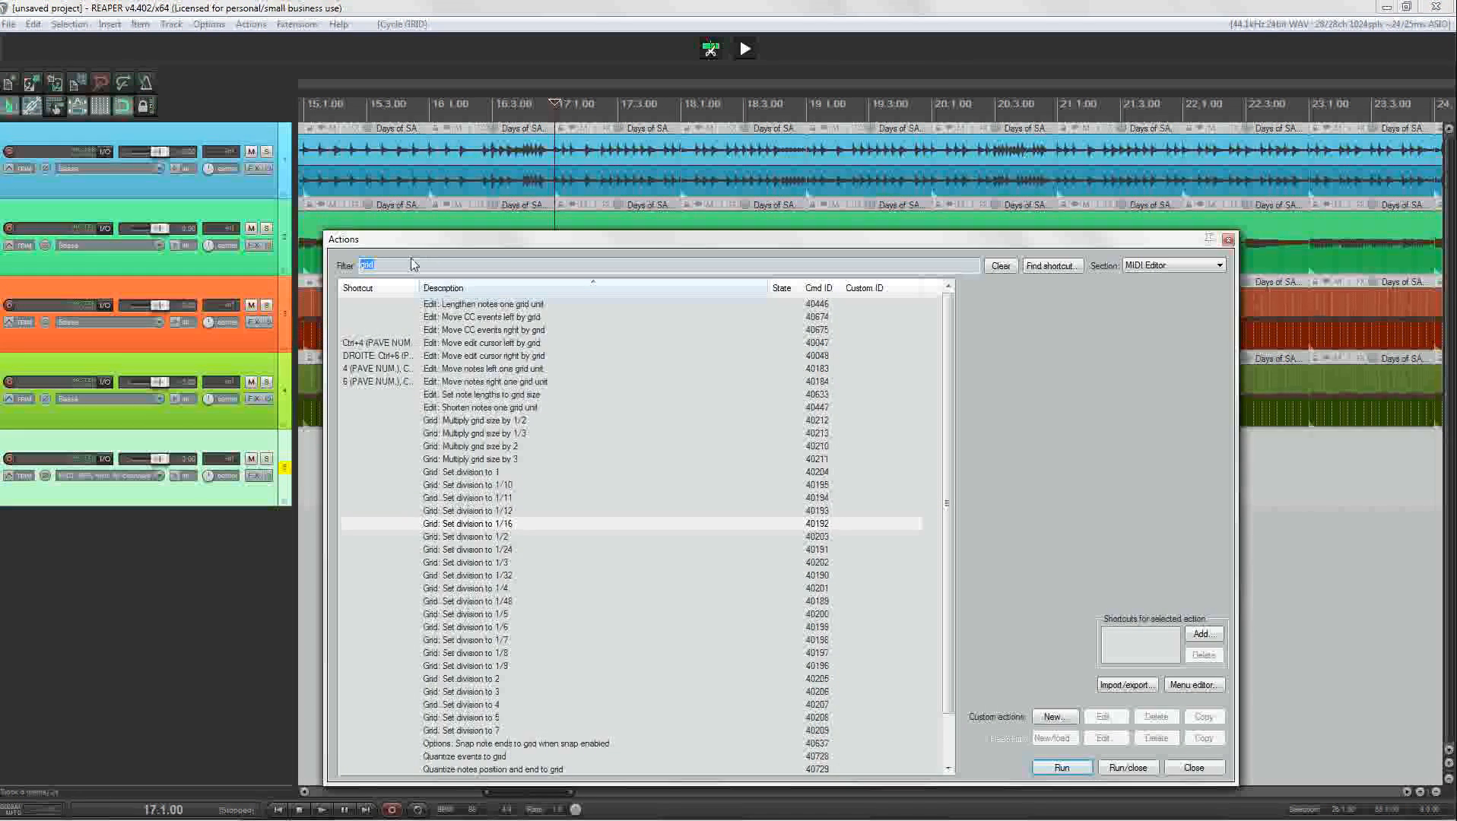
text(cycle)
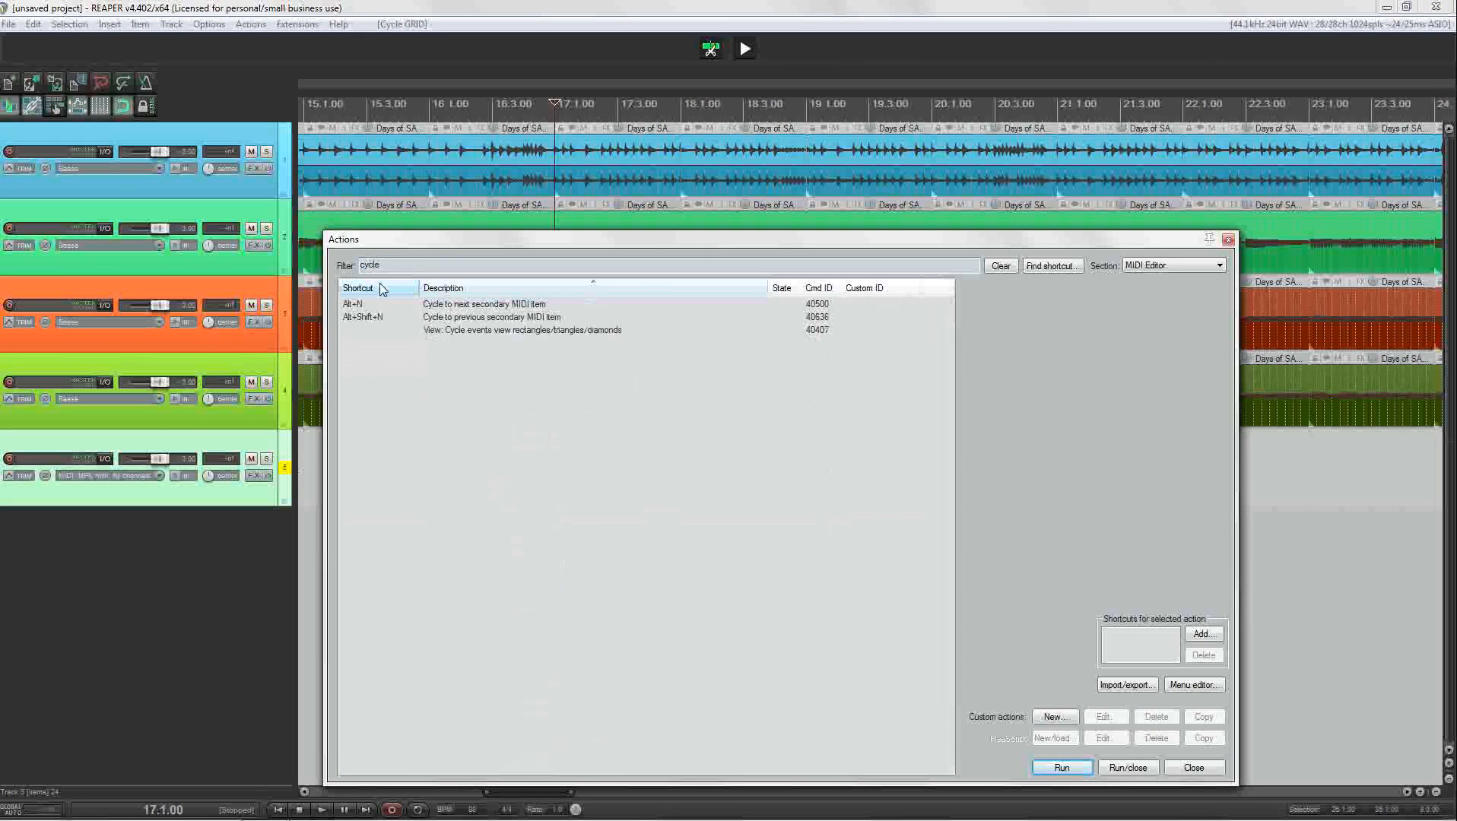
click(1184, 265)
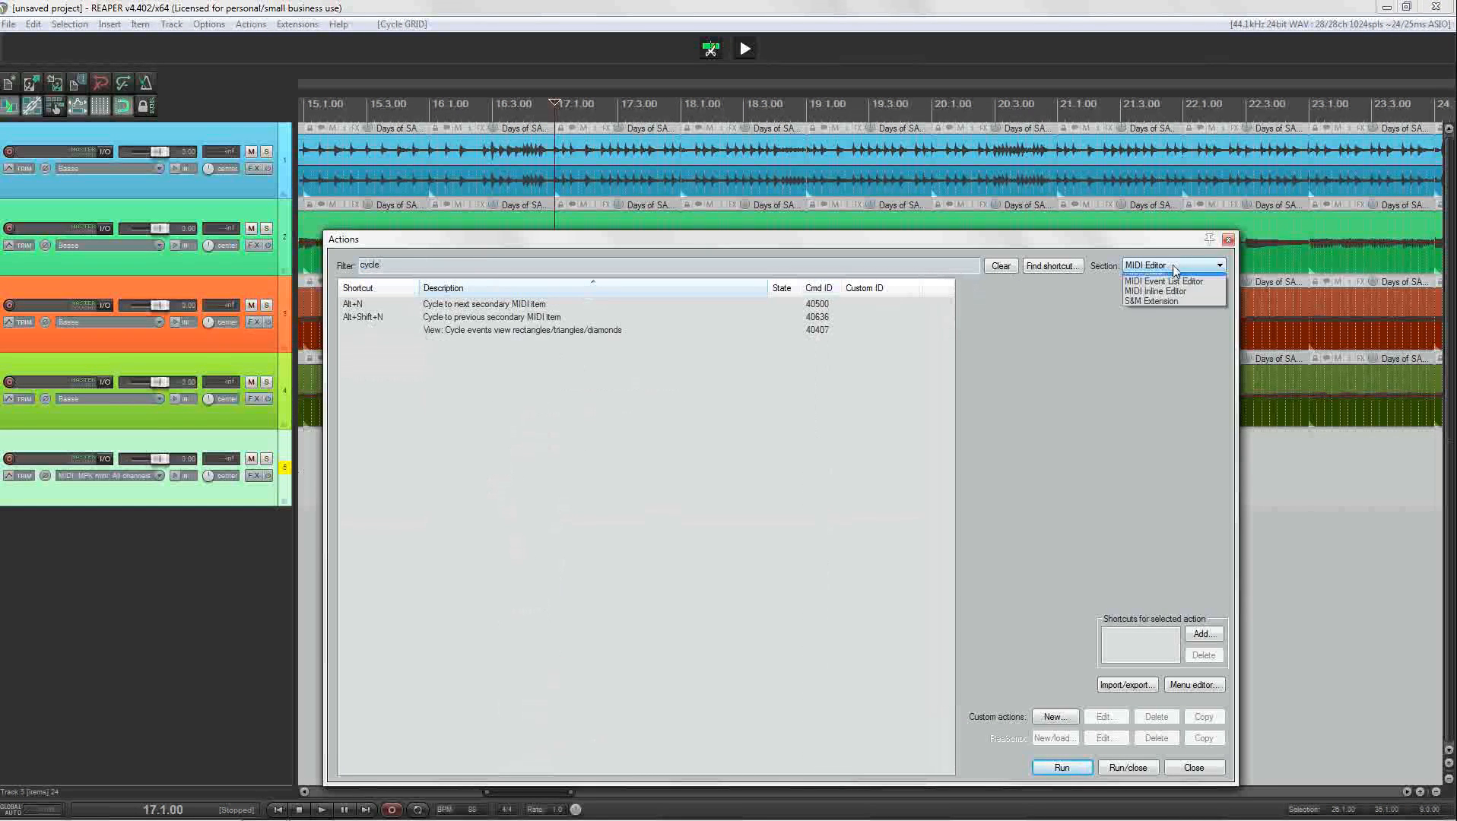
click(1144, 279)
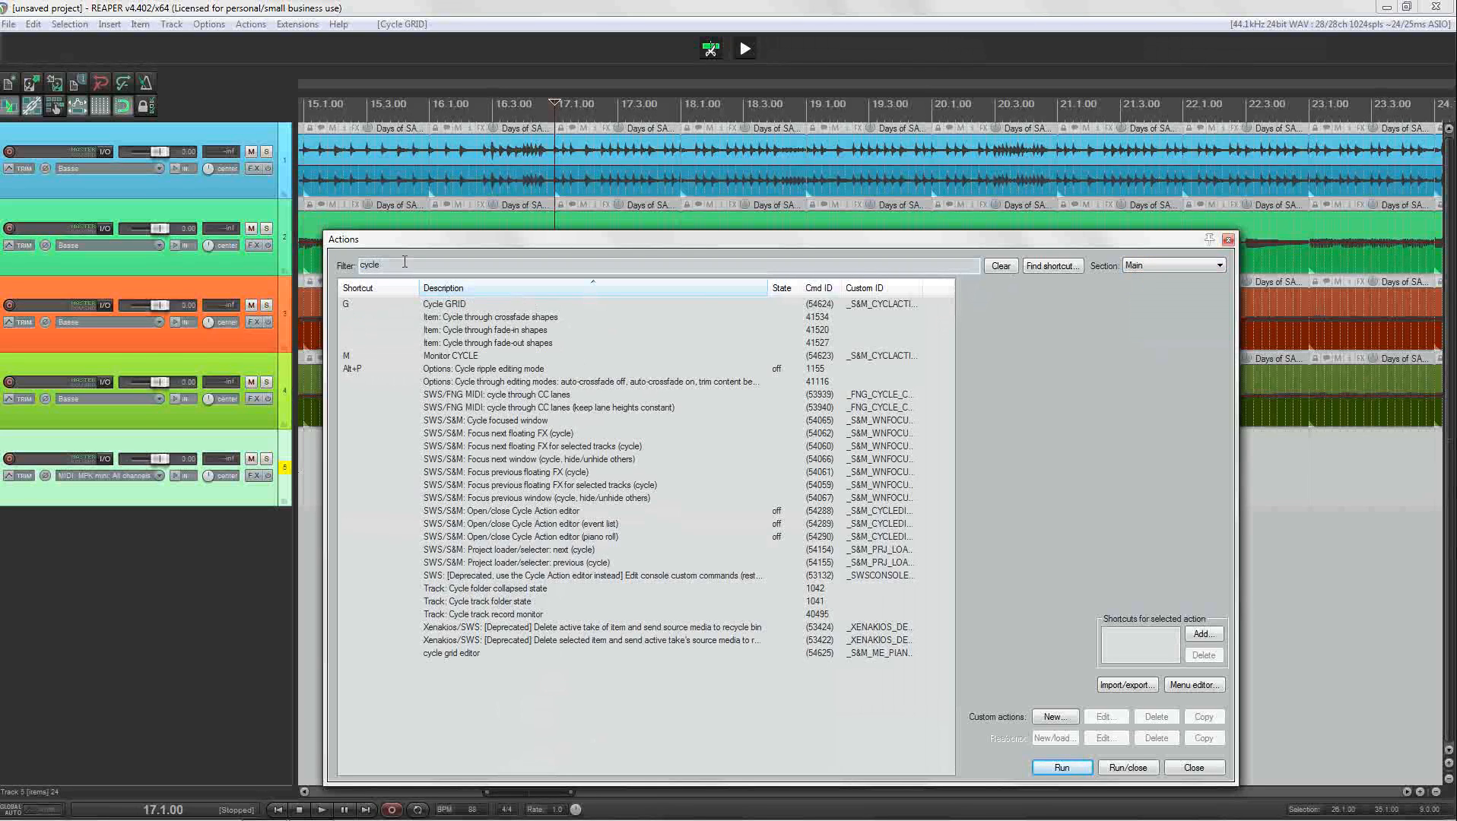
click(453, 656)
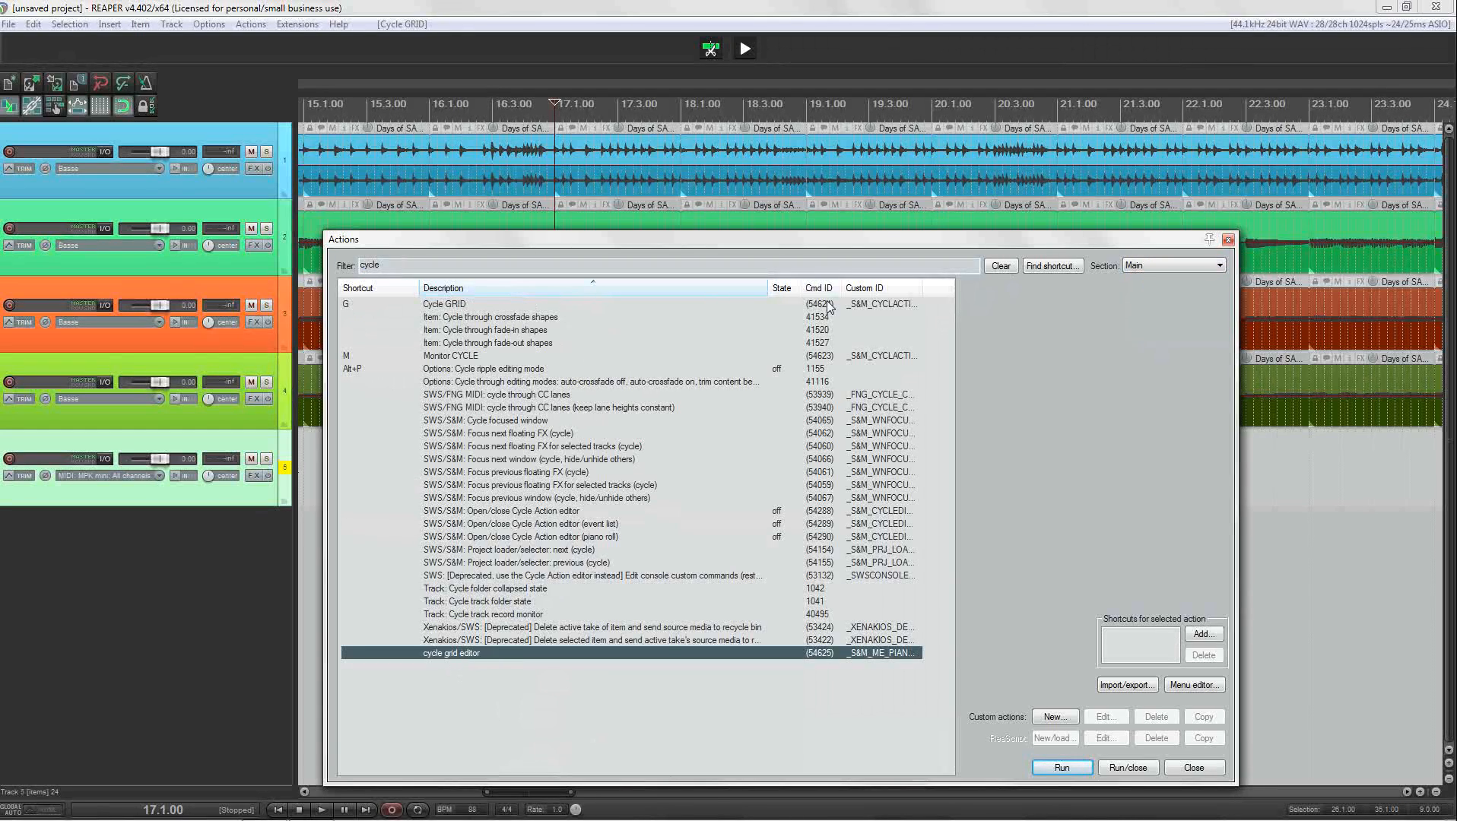
- Create a MIDI item about one measure long from 15.2.25 on track 5 and open it in the MIDI editor
drag(828, 248, 956, 110)
click(335, 489)
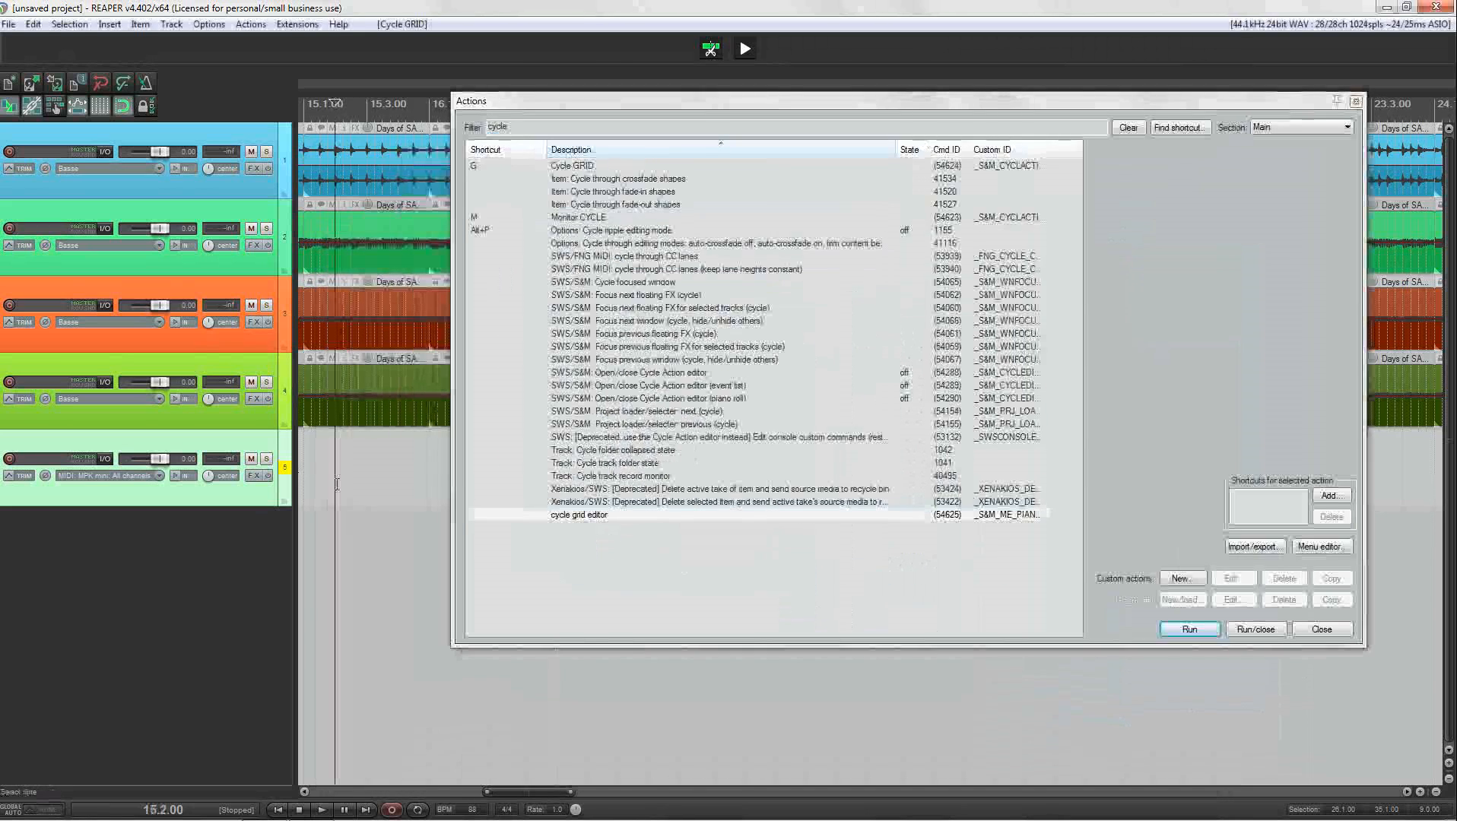
drag(355, 481, 449, 481)
double_click(398, 454)
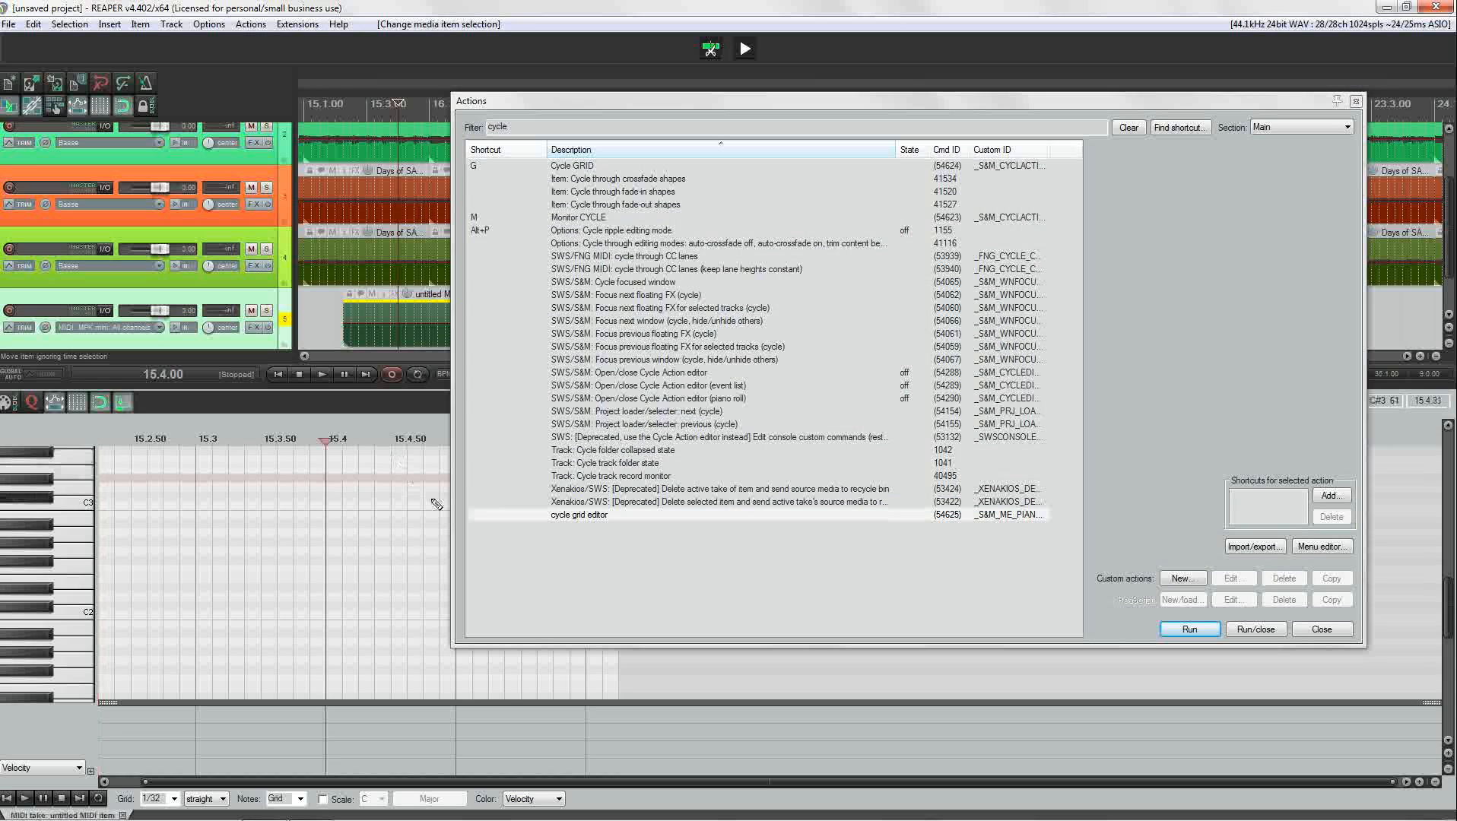
- Assign the shortcut R to cycle grid editor, overriding the Transport: Record mapping, and close the action list
click(579, 519)
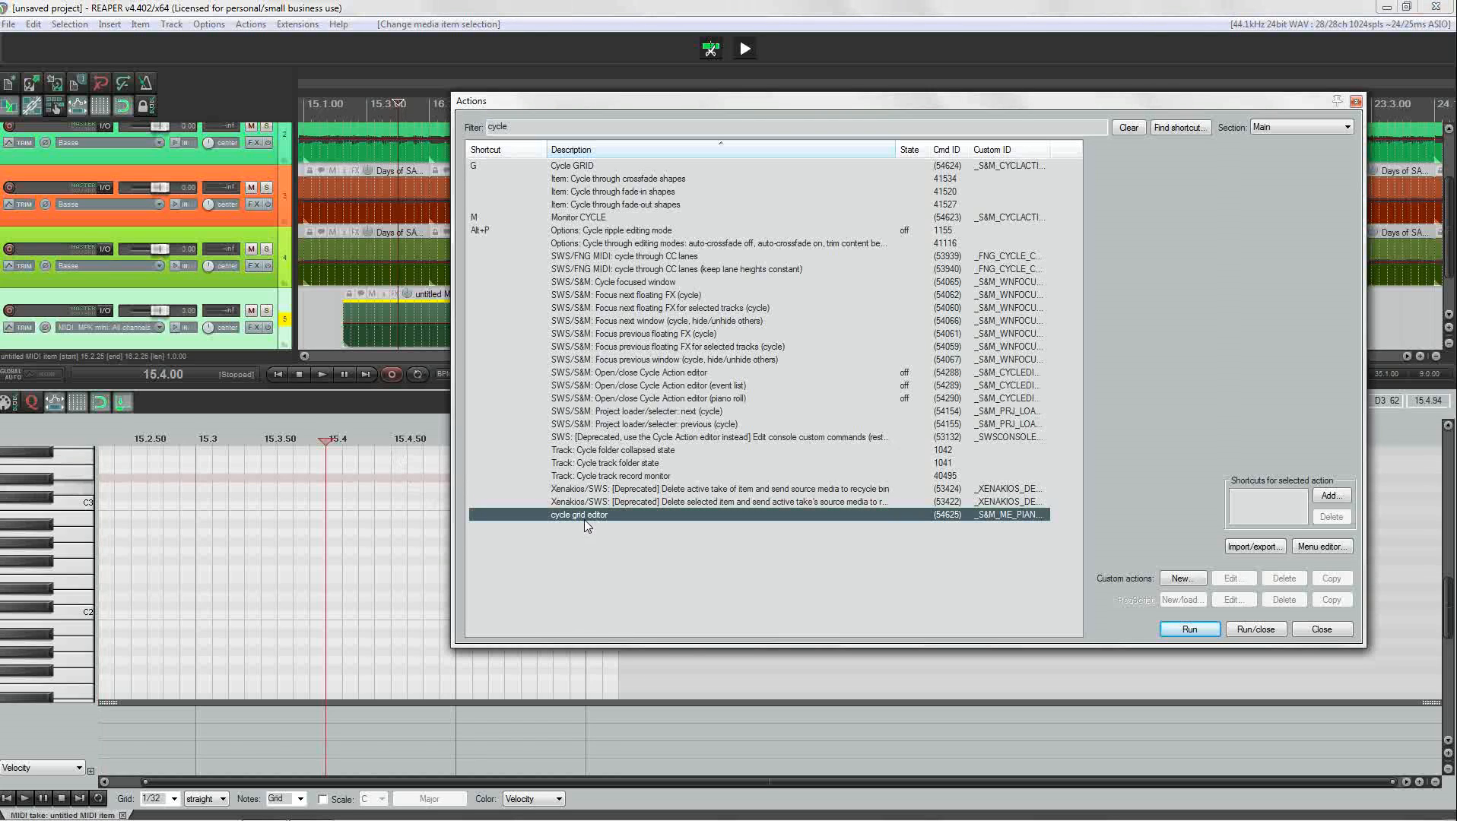
click(1330, 496)
key(r)
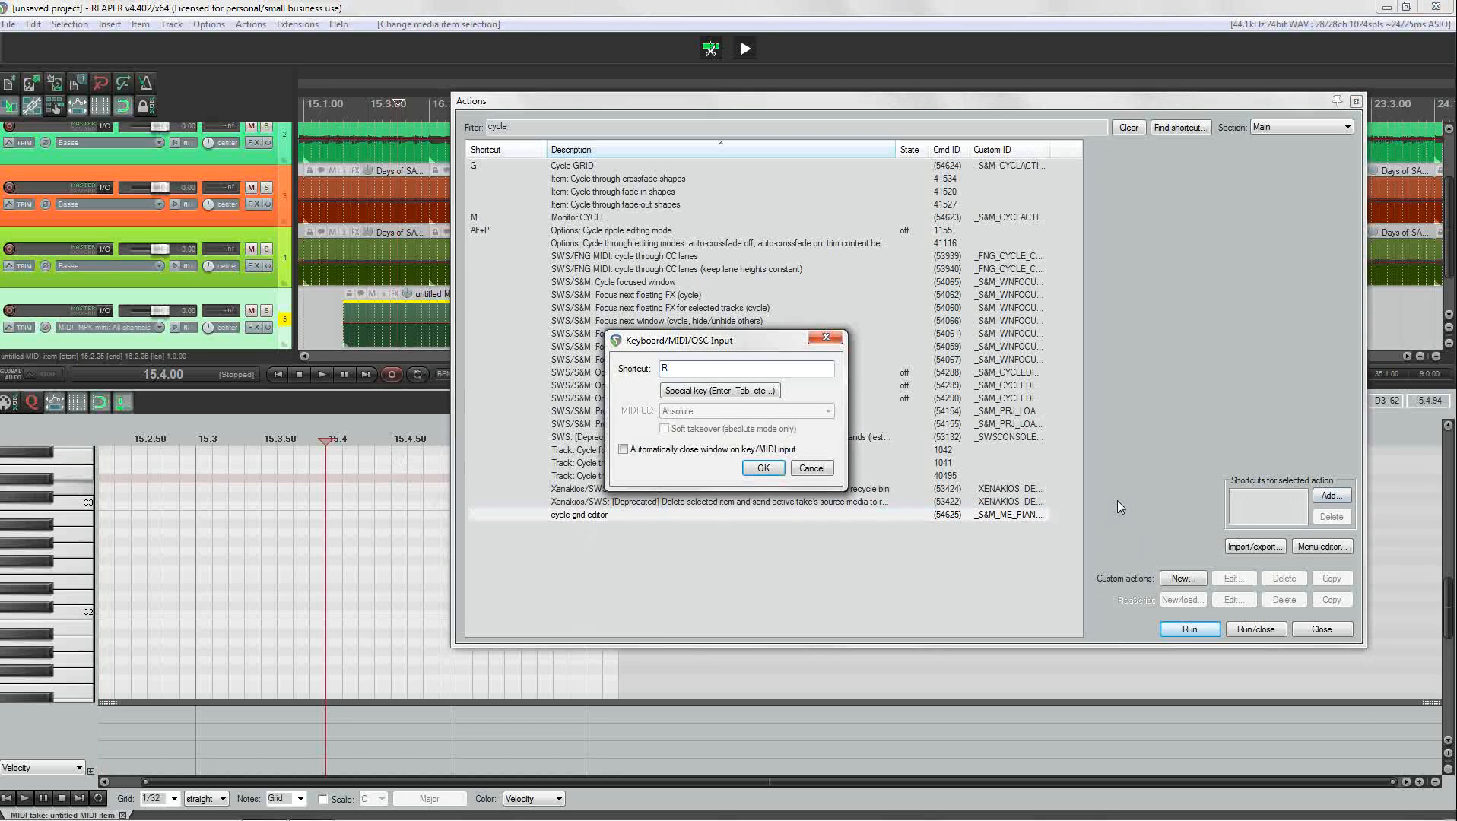
click(762, 468)
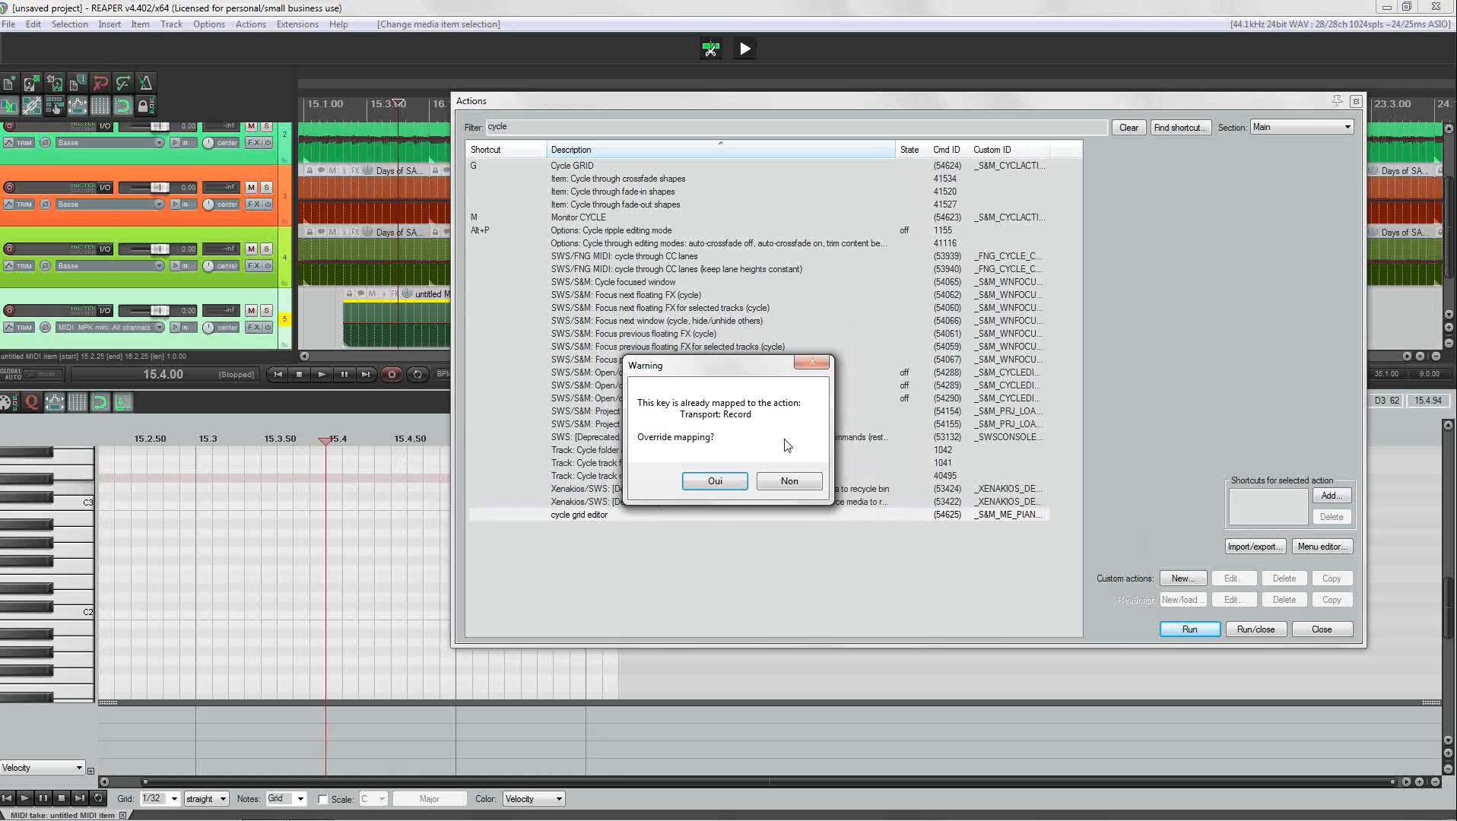
click(714, 483)
click(1356, 102)
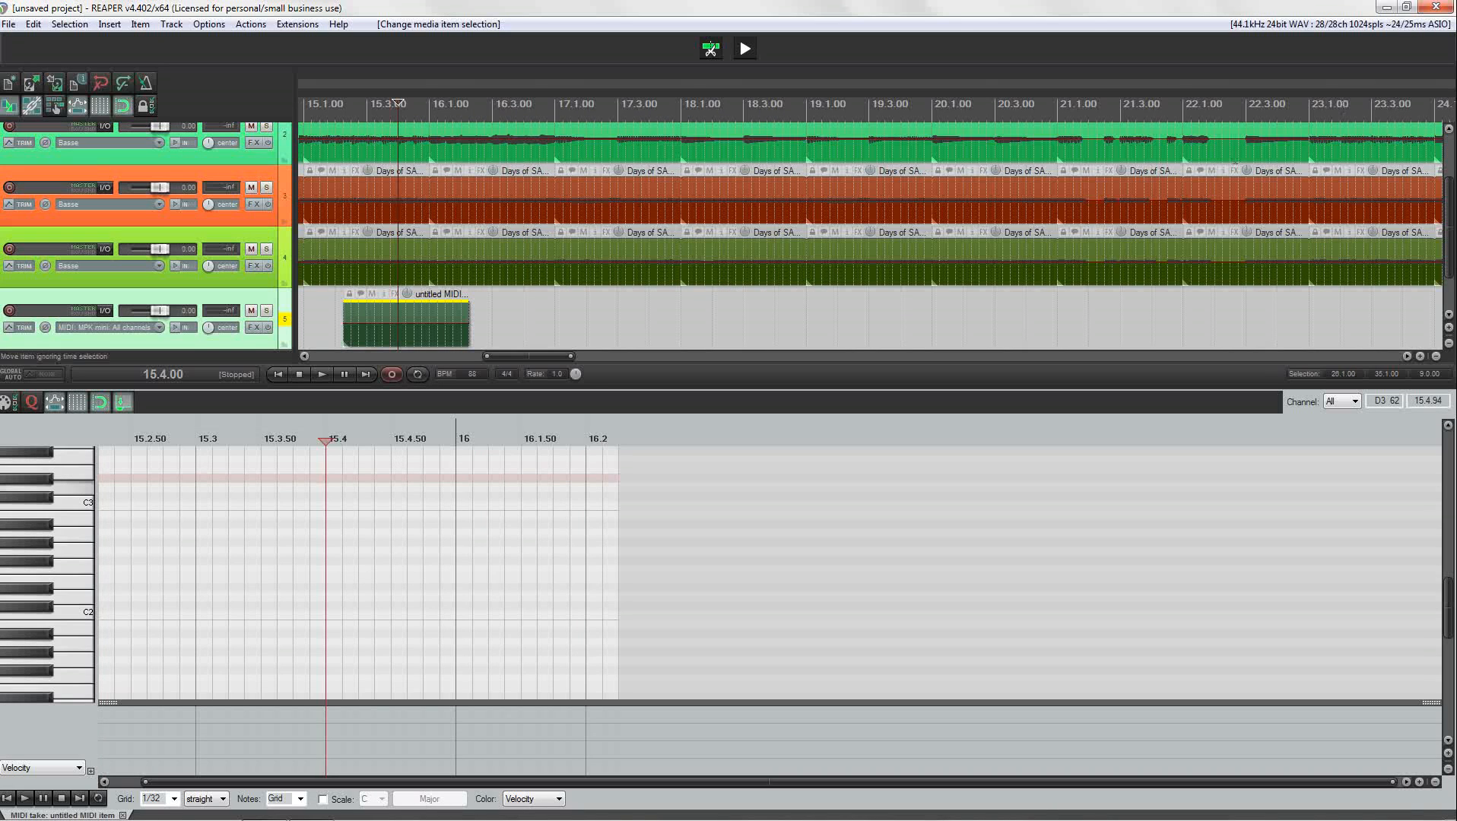
- Place the edit cursor at 16.1.63 in the MIDI editor and try the cycle grid editor shortcut twice
click(538, 452)
key(r)
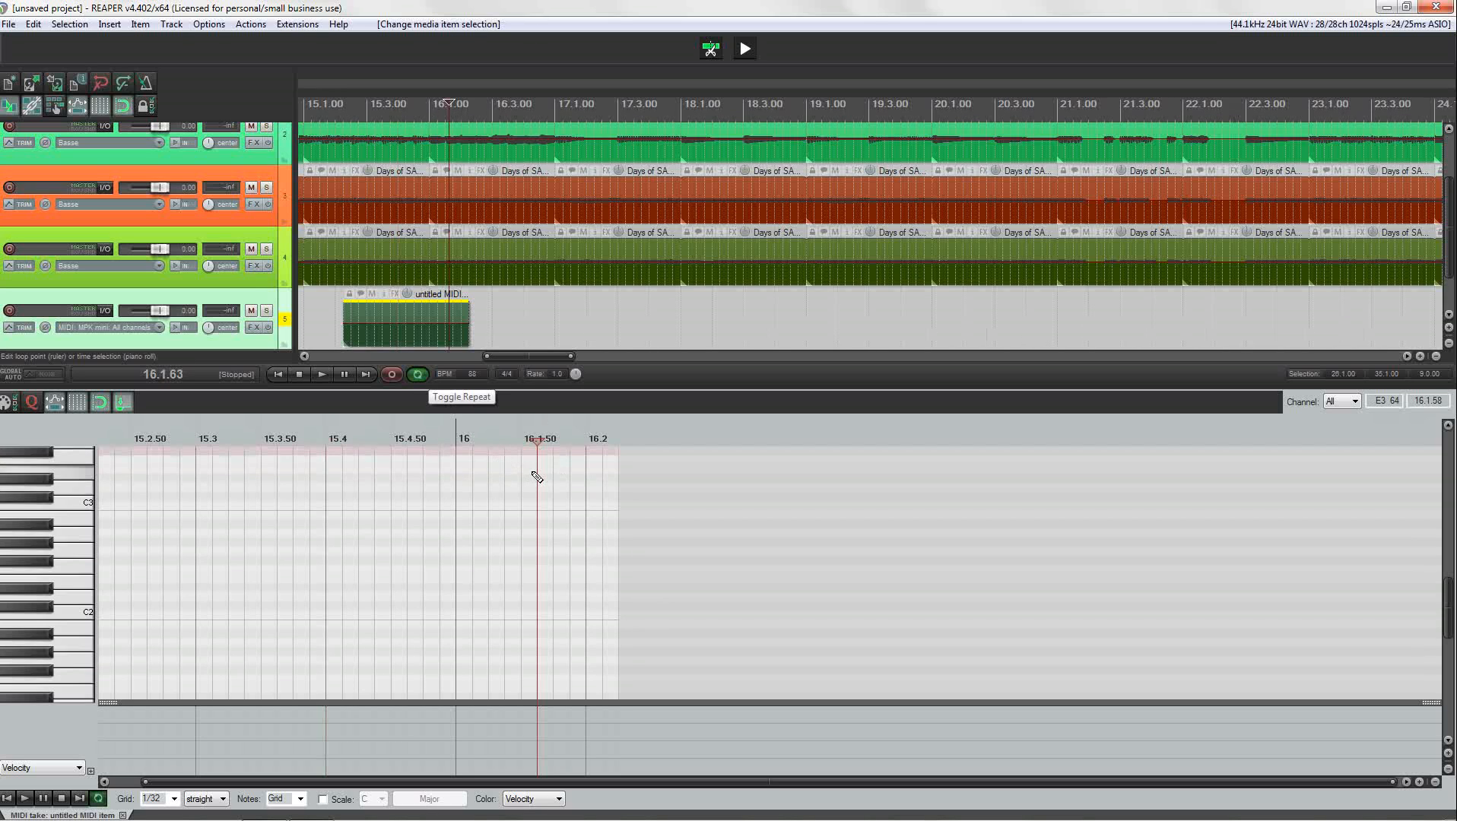
key(r)
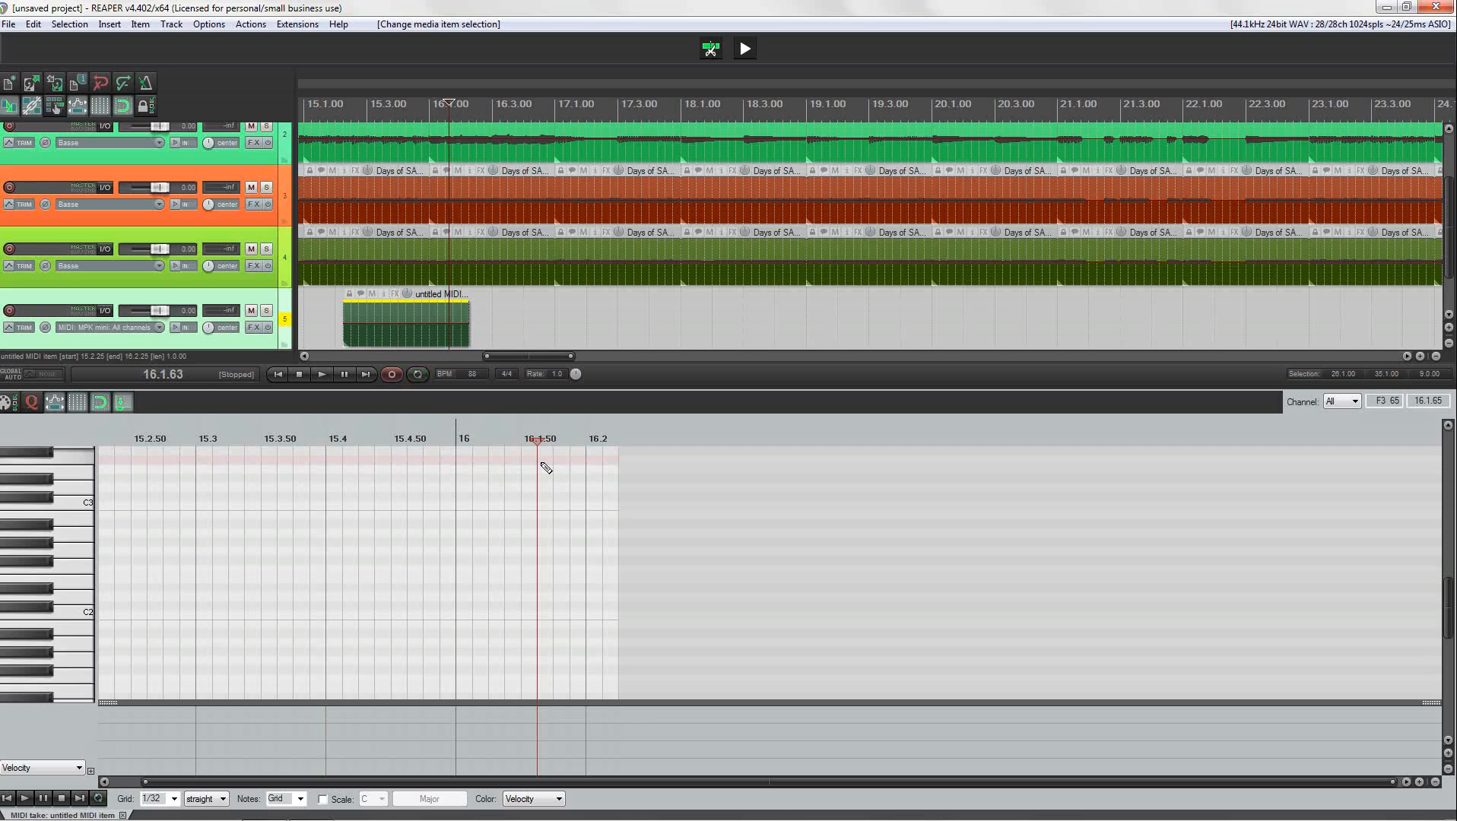
- Check the shortcut assigned to cycle grid editor in the Main section of the action list
click(250, 24)
click(268, 41)
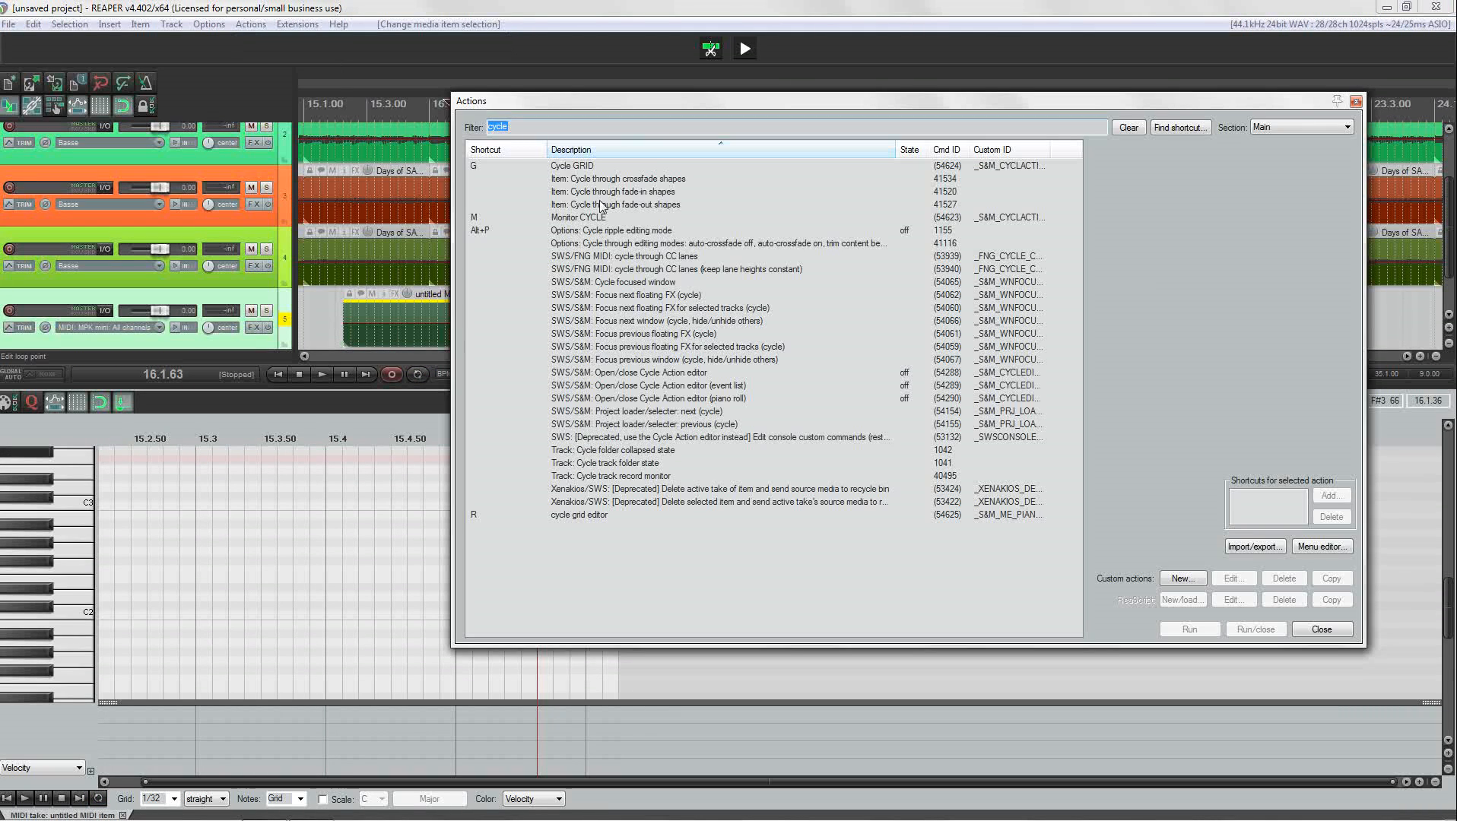
mouse_move(642, 109)
mouse_down()
mouse_move(820, 129)
mouse_move(651, 91)
mouse_up()
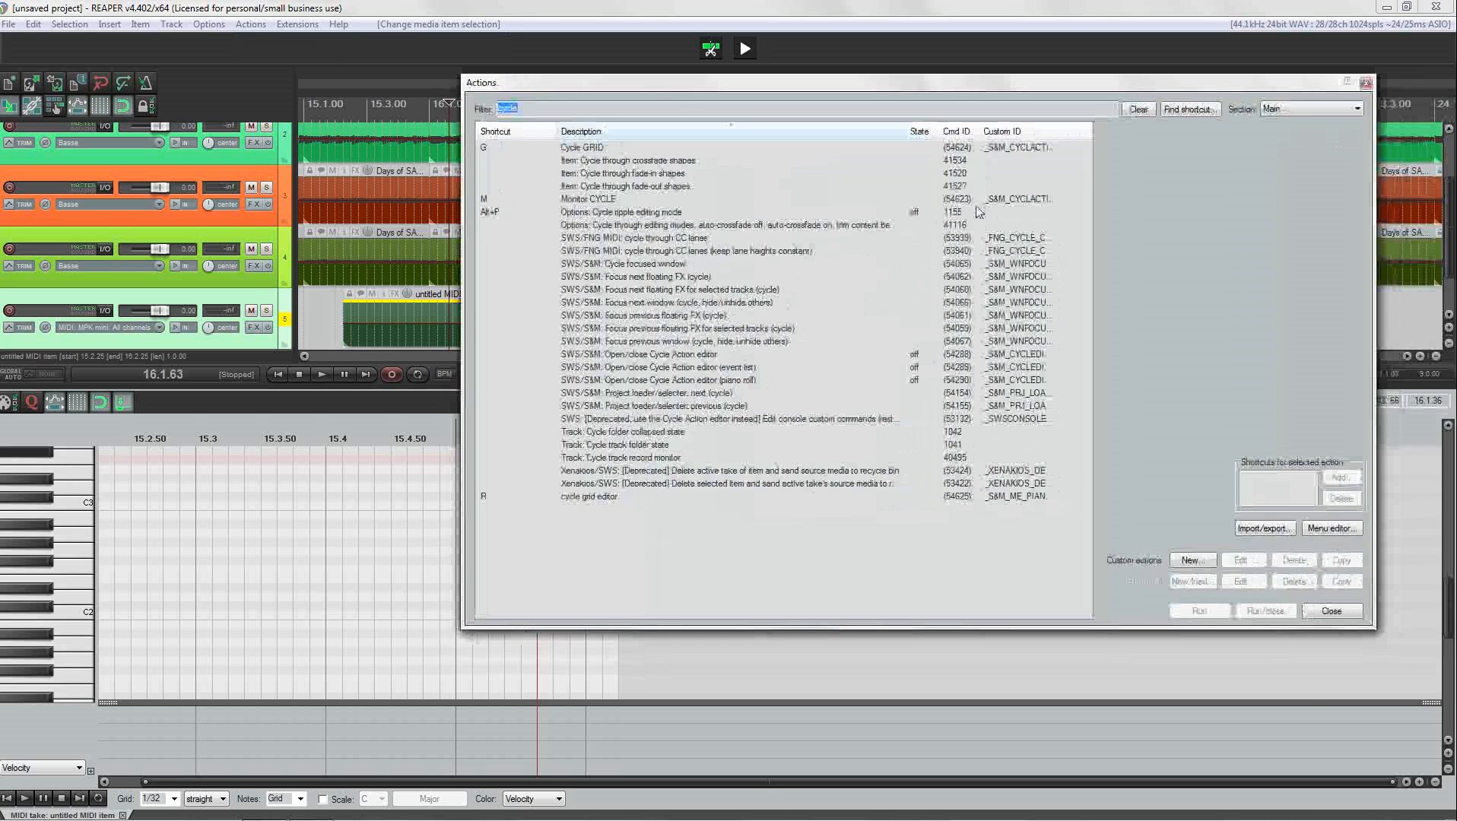
click(591, 499)
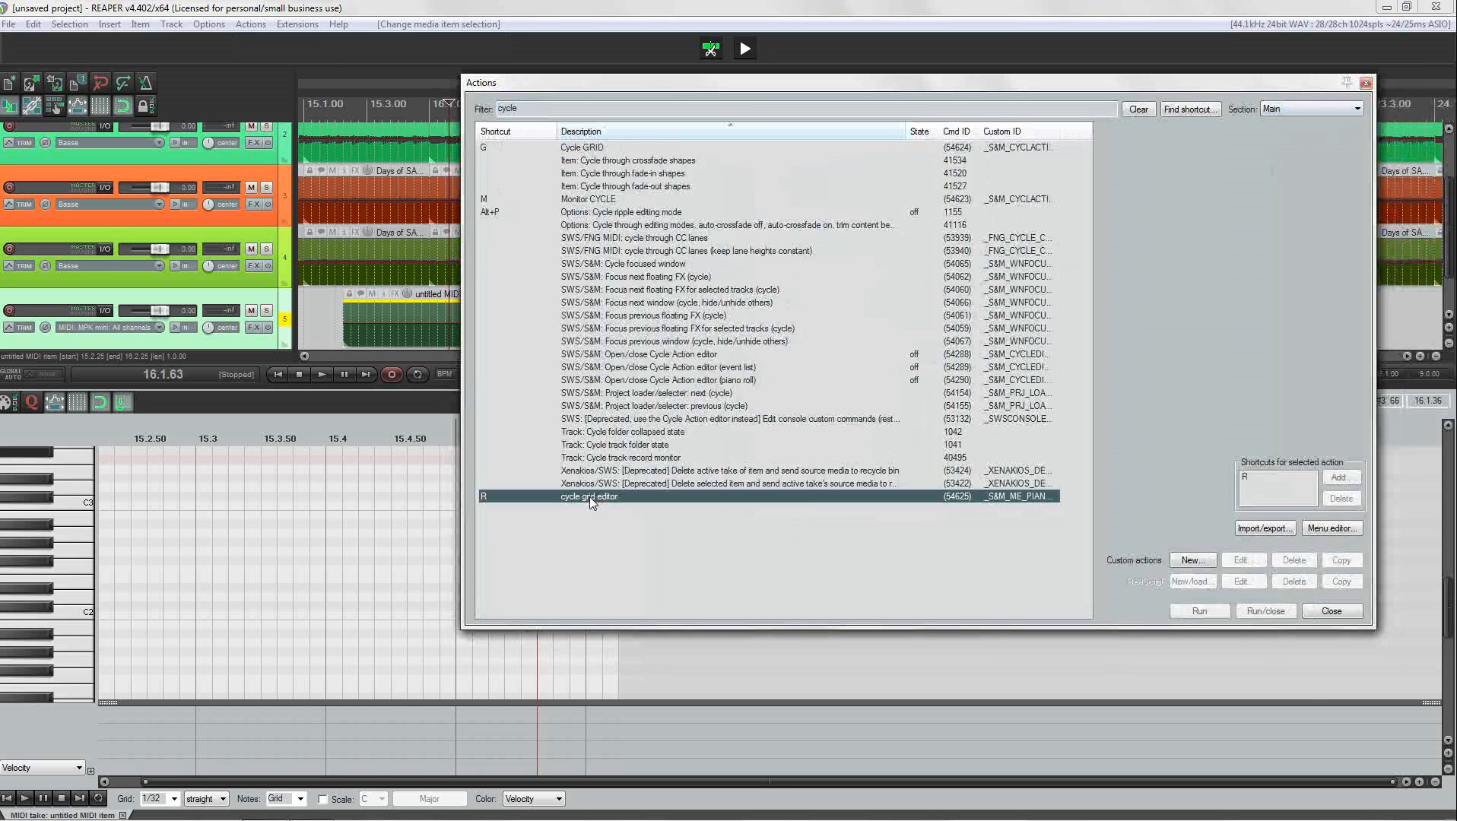
click(1249, 477)
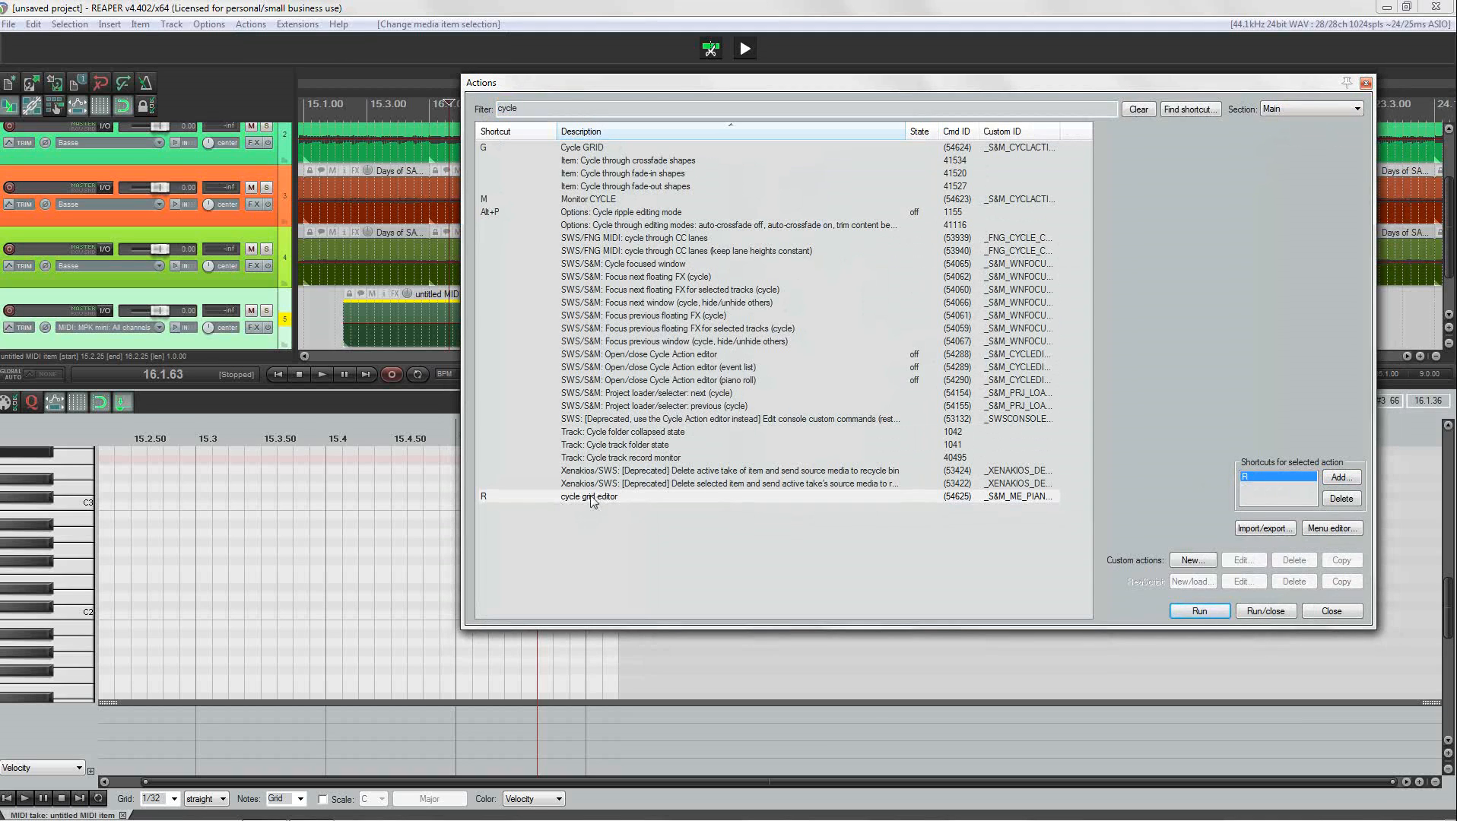
- Filter the MIDI Editor section of the action list by pass and select Misc: Pass through key to main window
click(1303, 109)
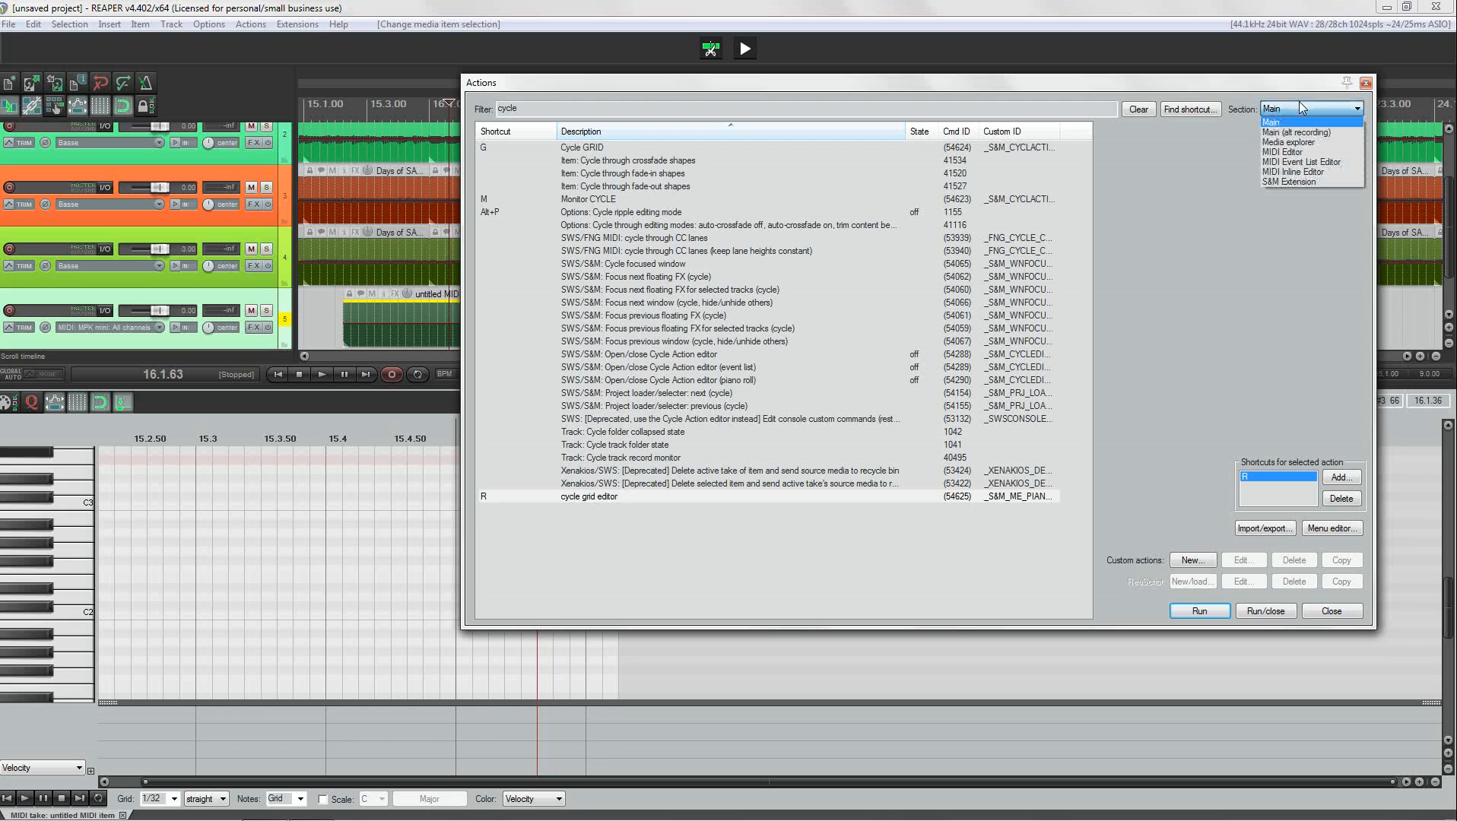
click(1282, 151)
click(543, 112)
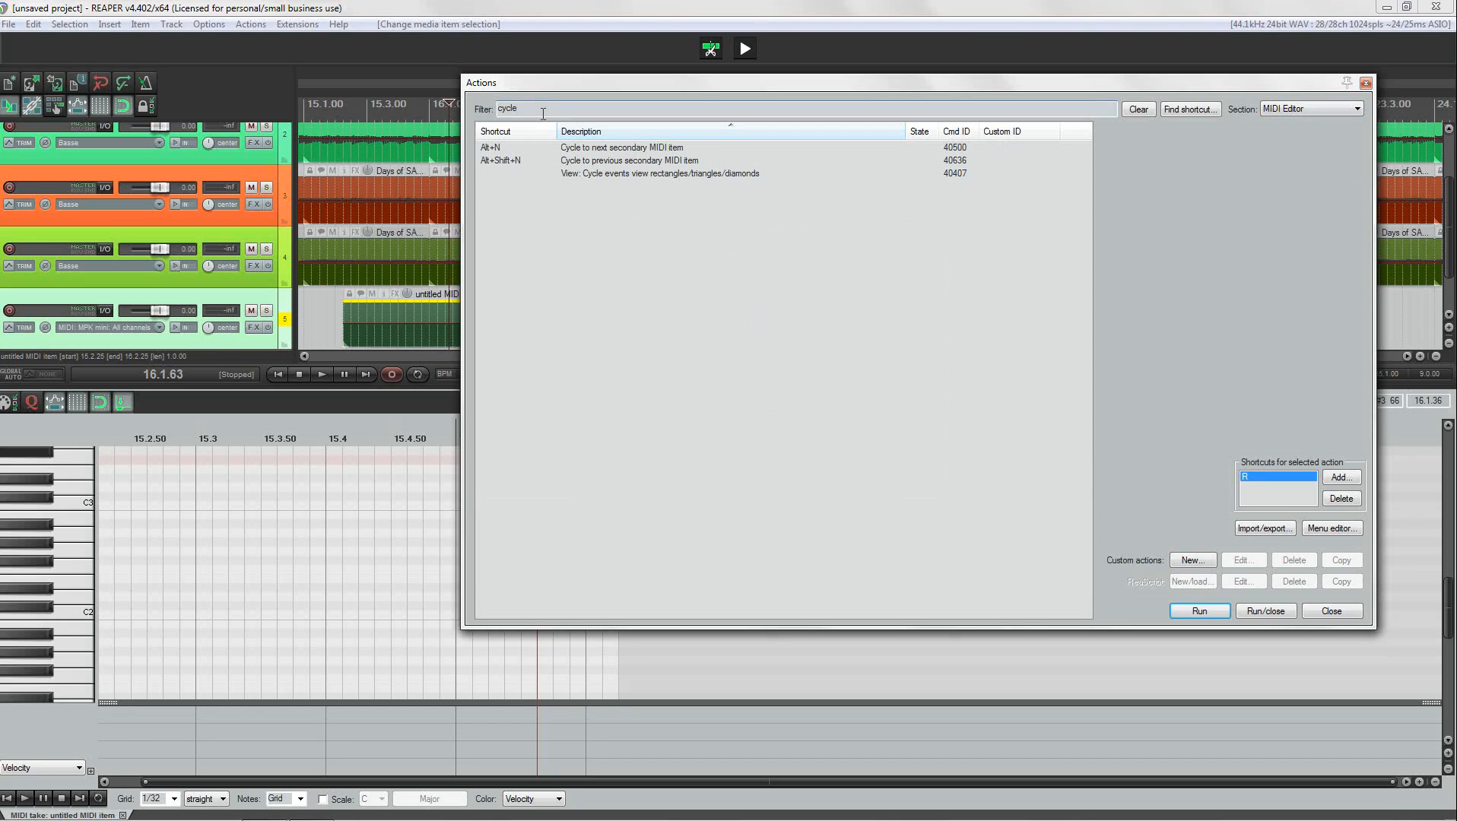
key(BackSpace)
key(BackSpace)
key(BackSpace)
key(BackSpace)
key(BackSpace)
text(pass)
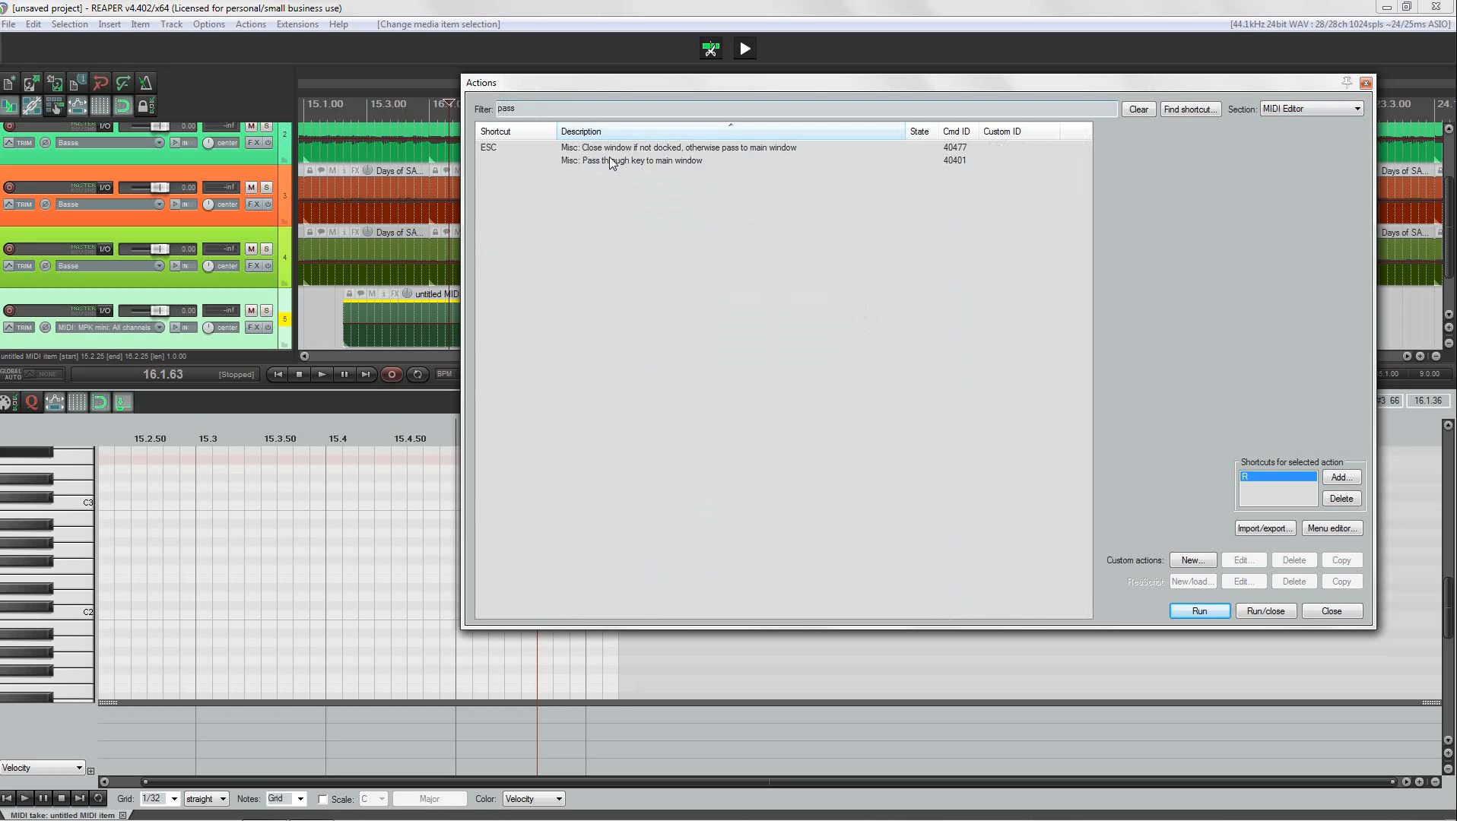
click(639, 161)
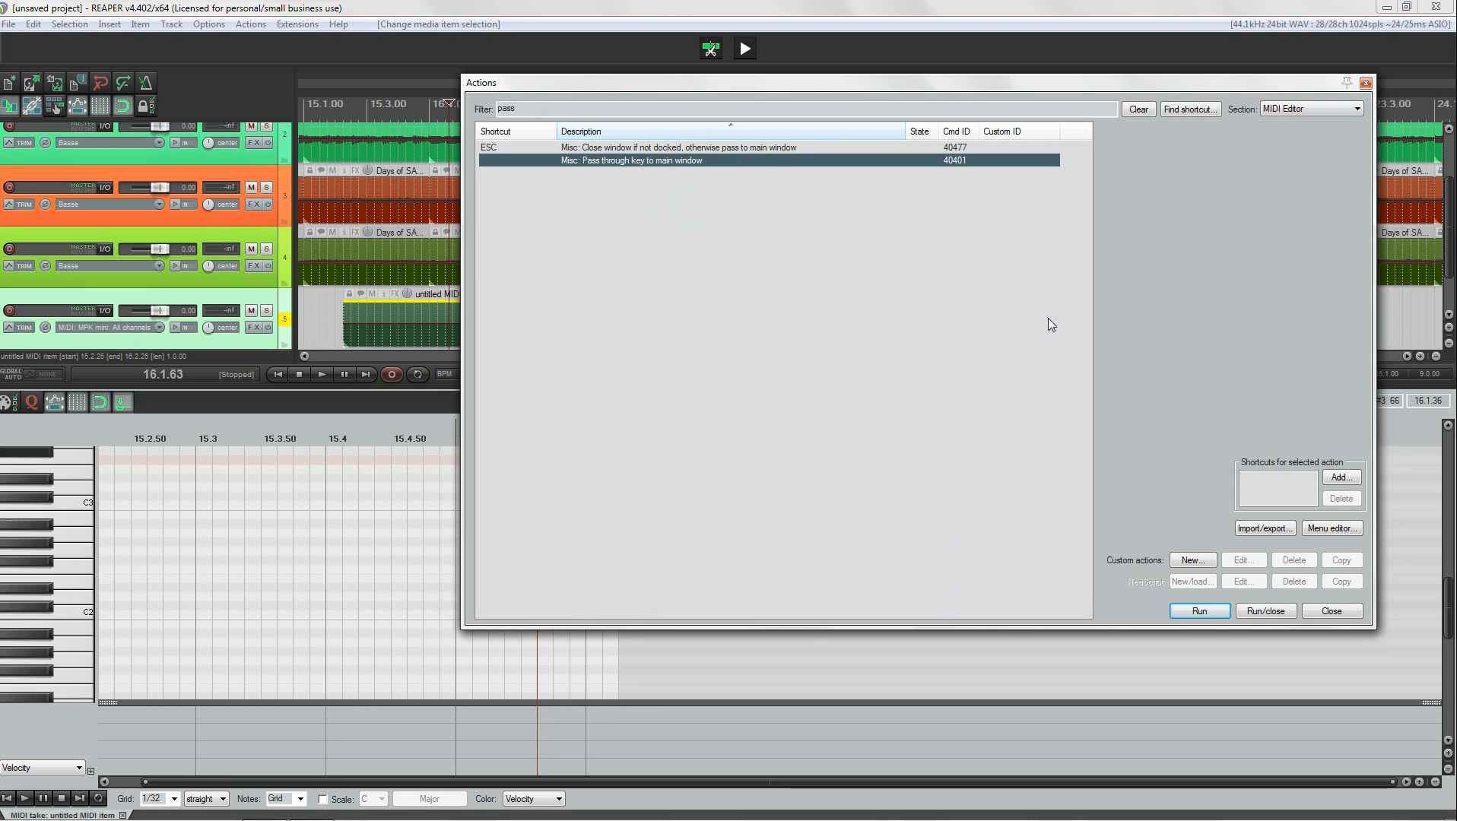
- Assign the shortcut R to the pass-through action, overriding Transport: Toggle repeat, and close the action list with its section set back to Main
click(1341, 477)
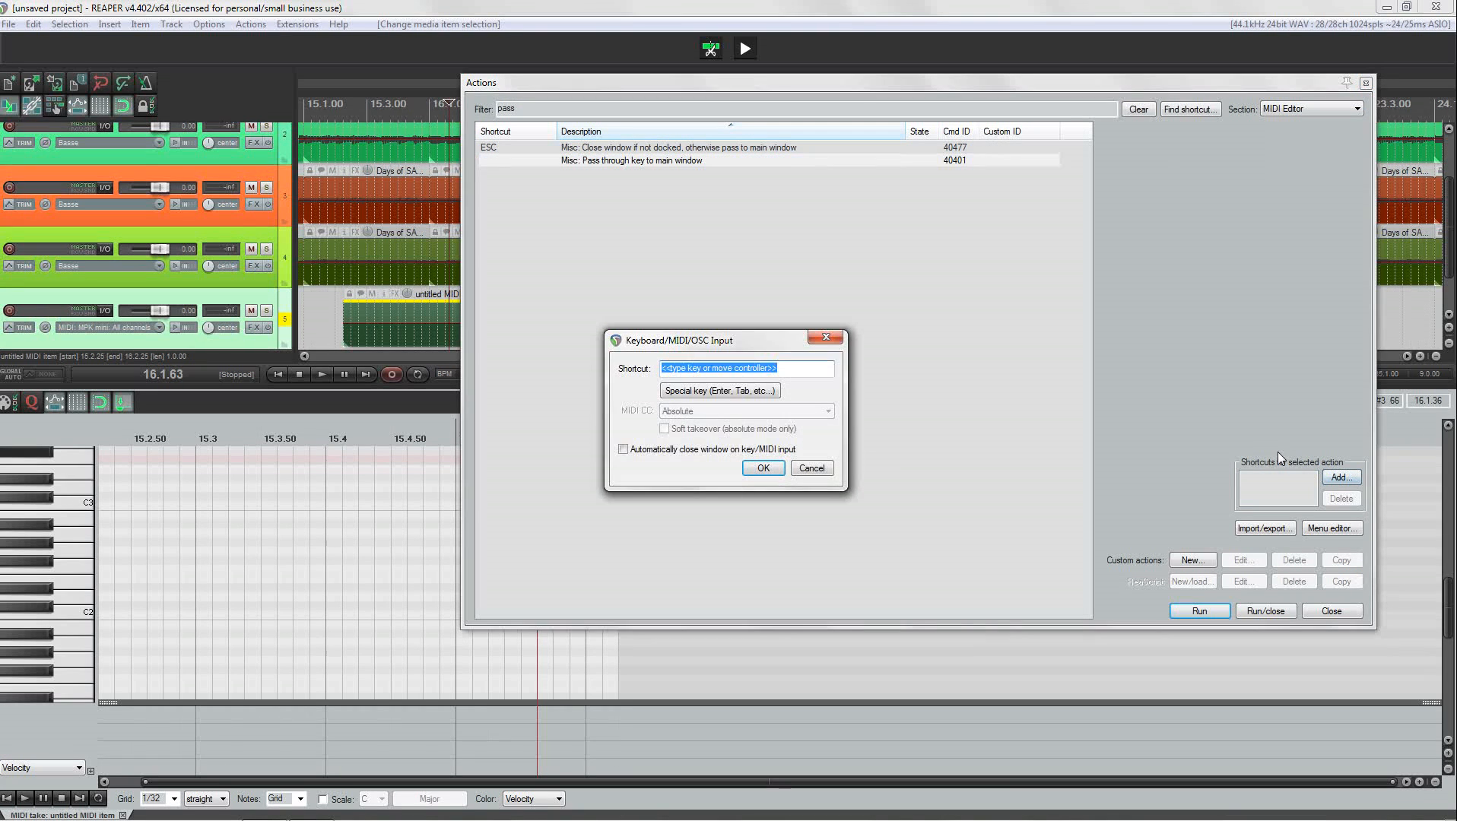
key(r)
click(763, 467)
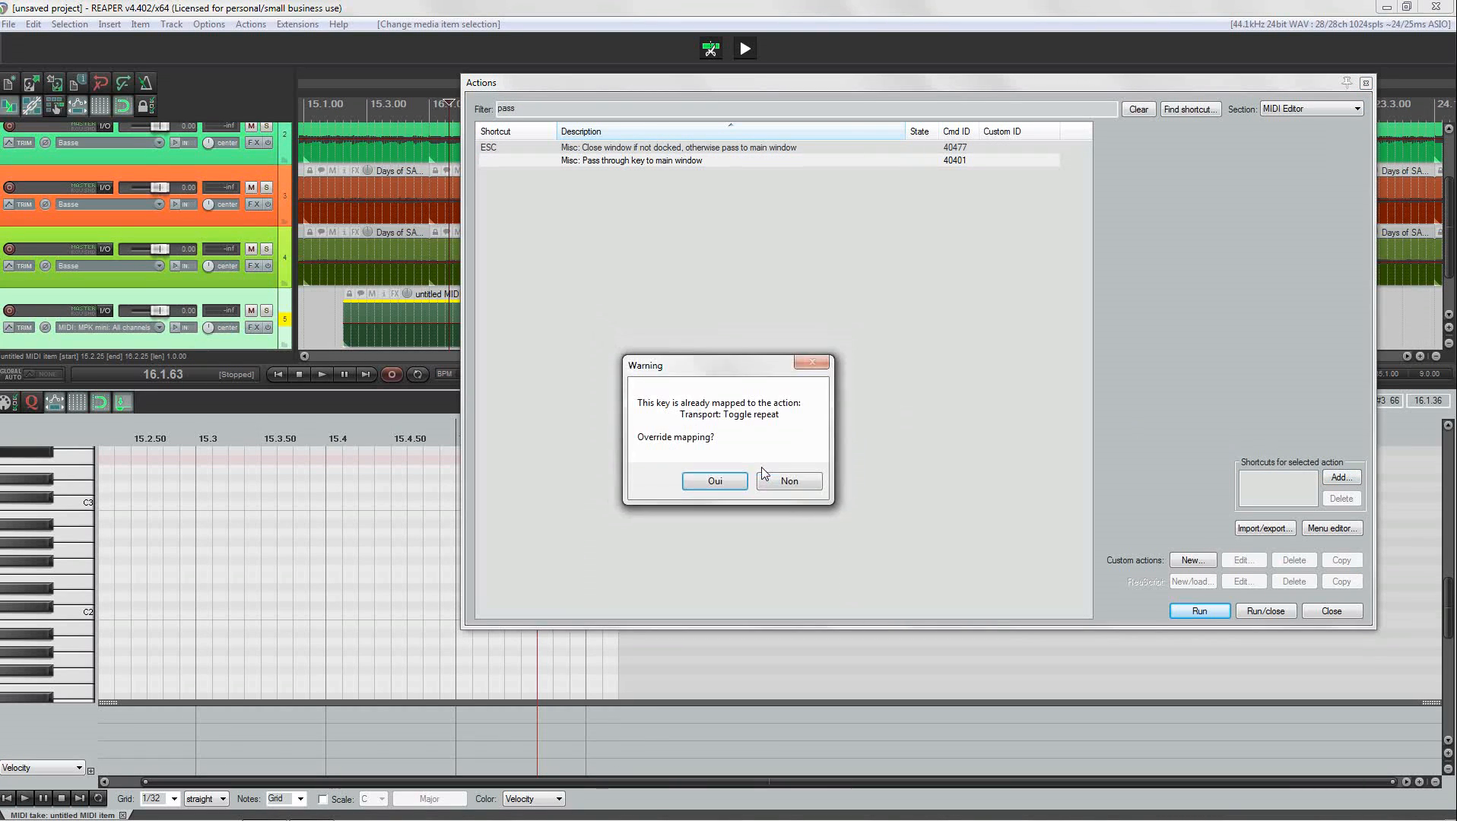
click(715, 480)
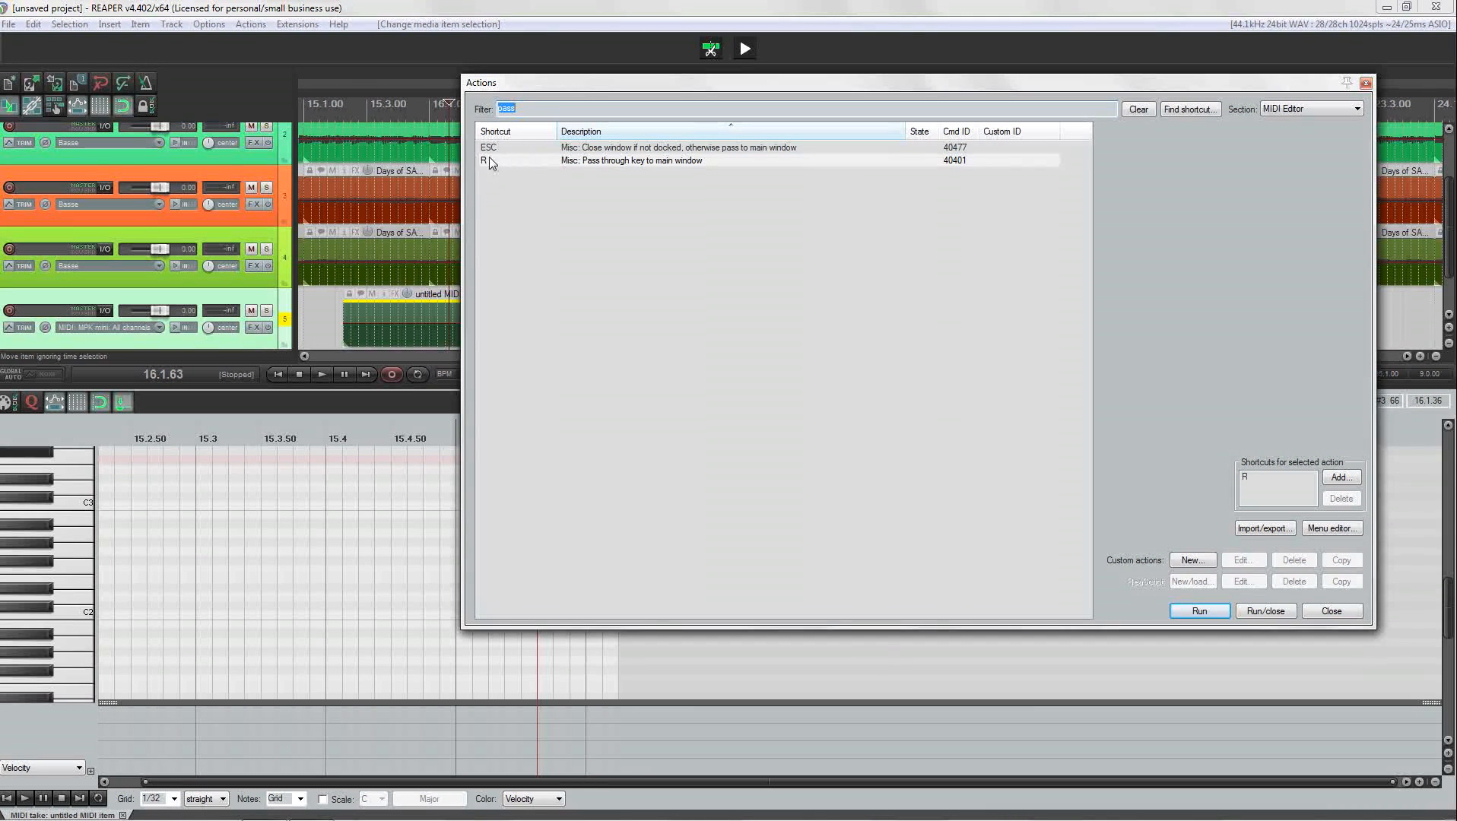
click(1338, 114)
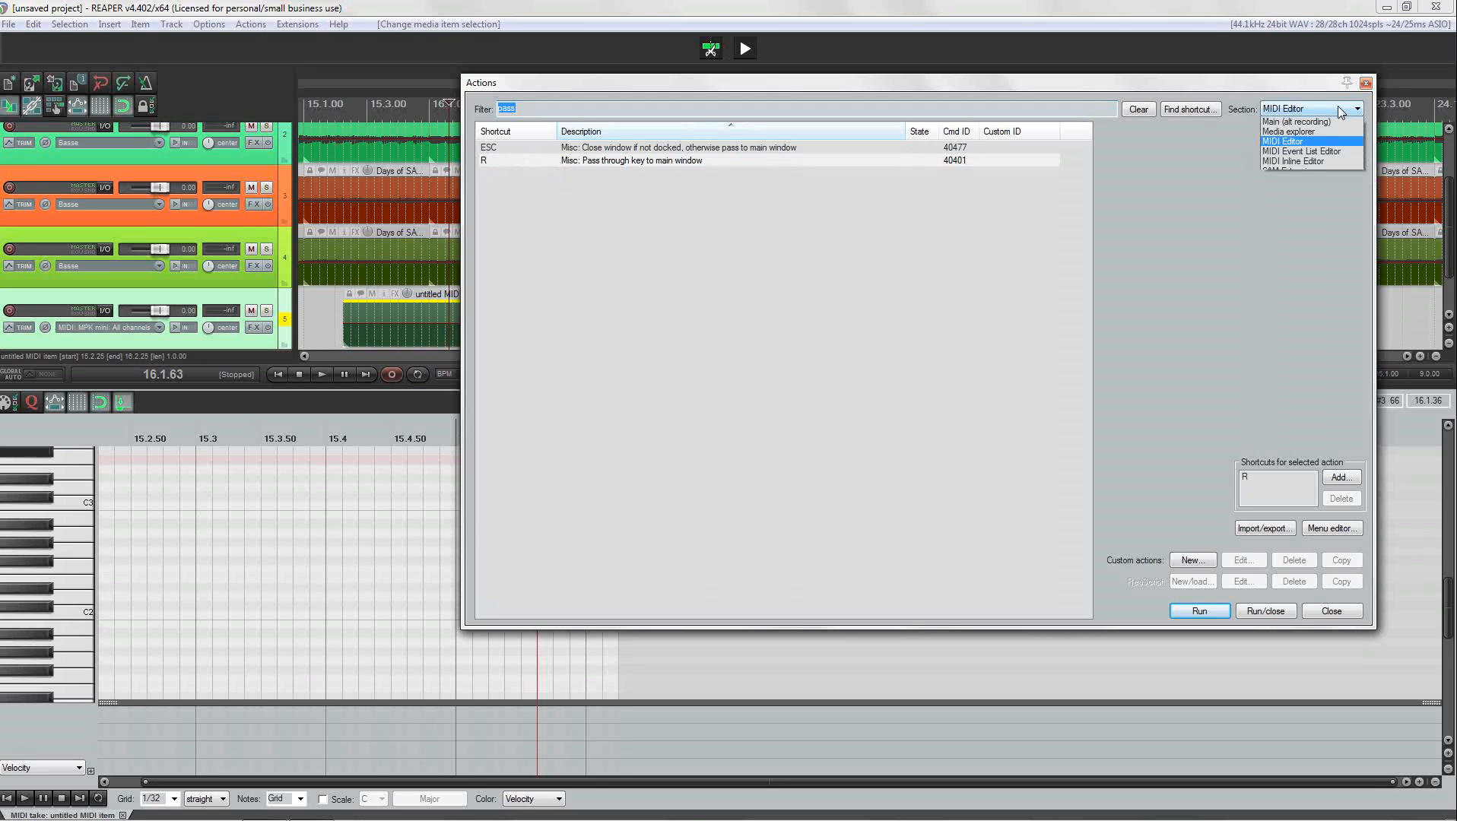
click(1316, 120)
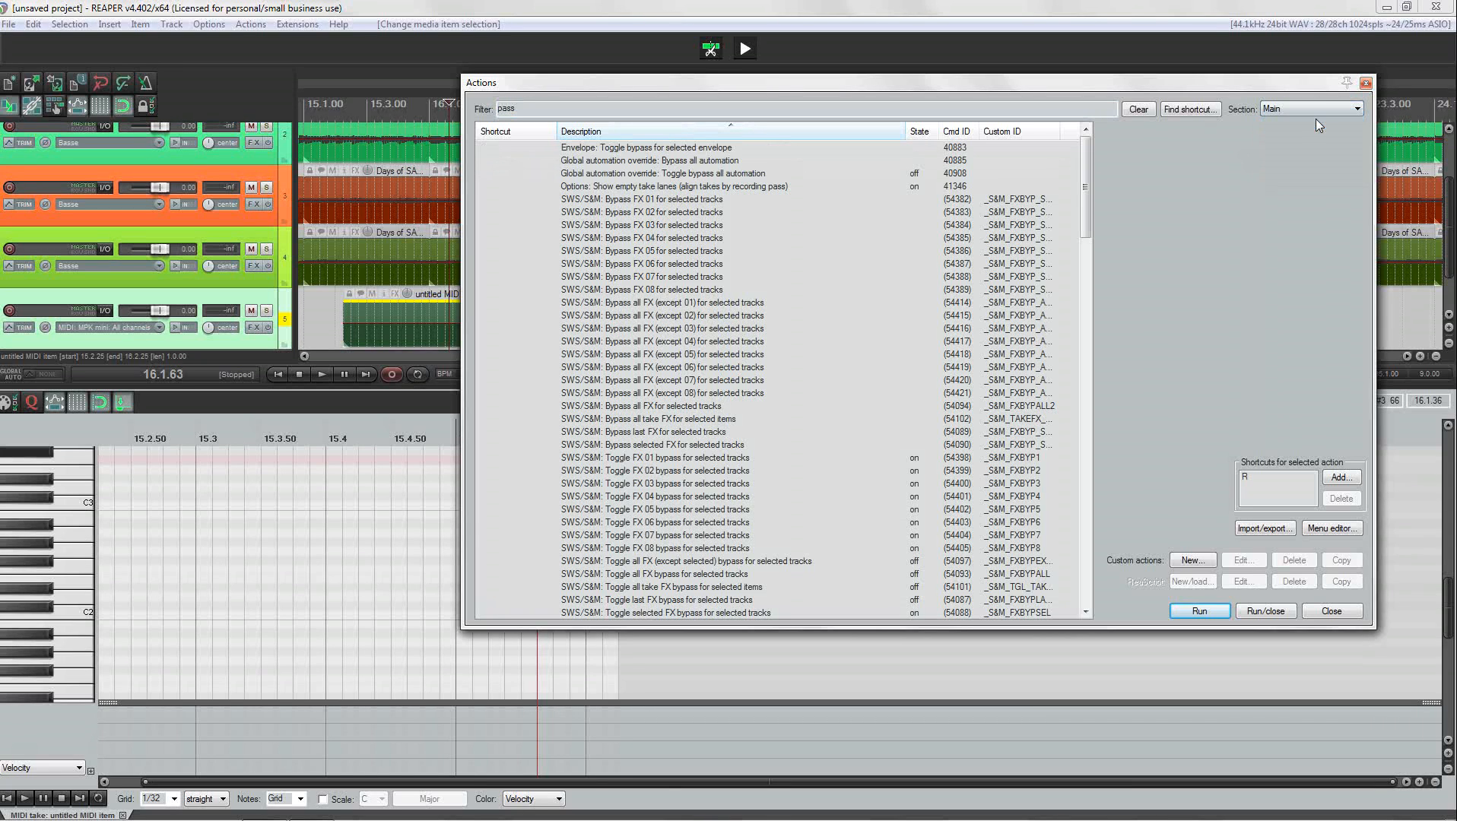
click(1363, 81)
- Place the edit cursor at 16.1.25 and cycle the MIDI editor grid by shortcut to 1/16 before closing the editor
click(488, 492)
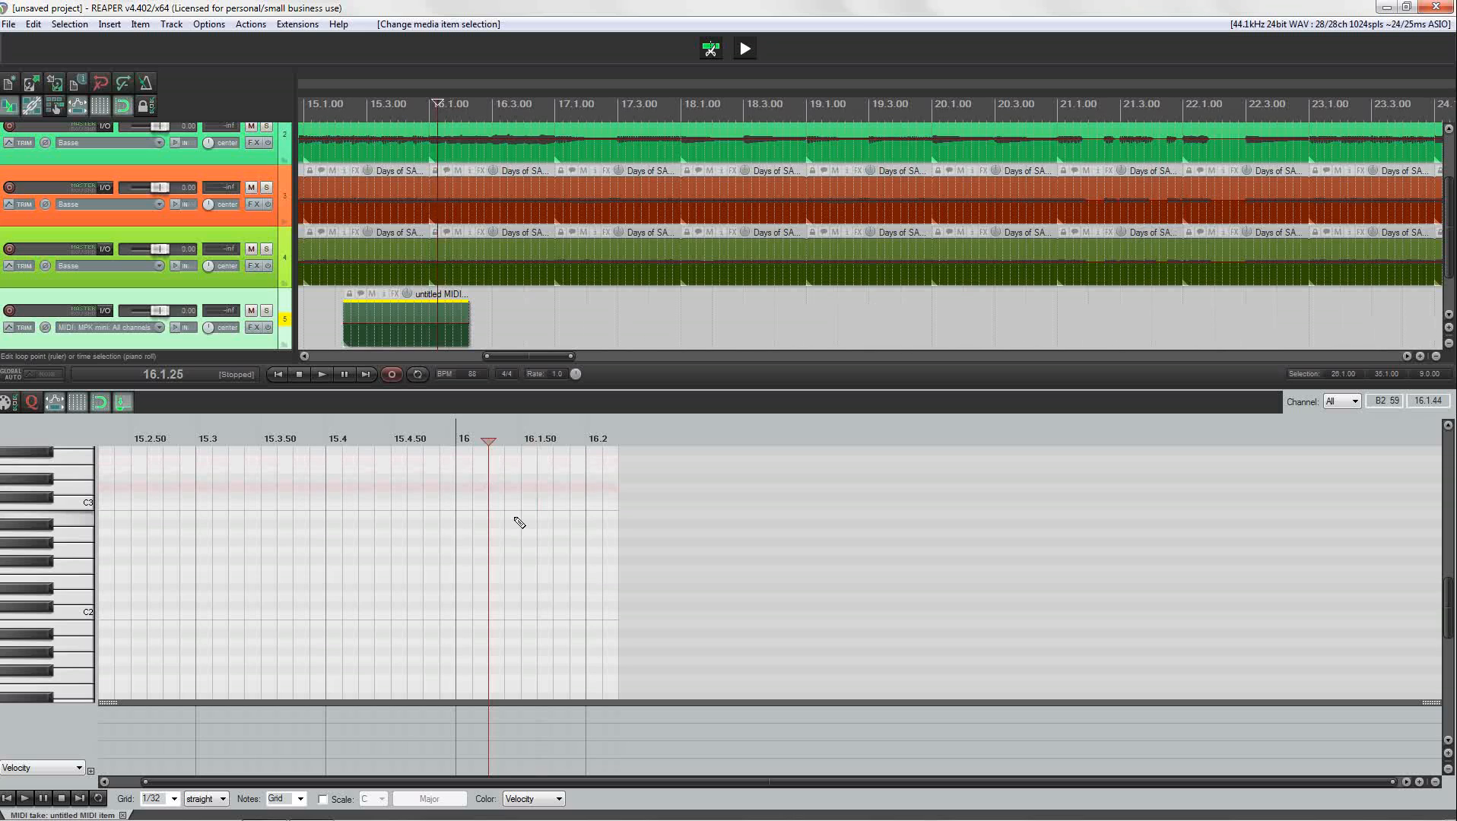
key(g)
key(g)
key(g)
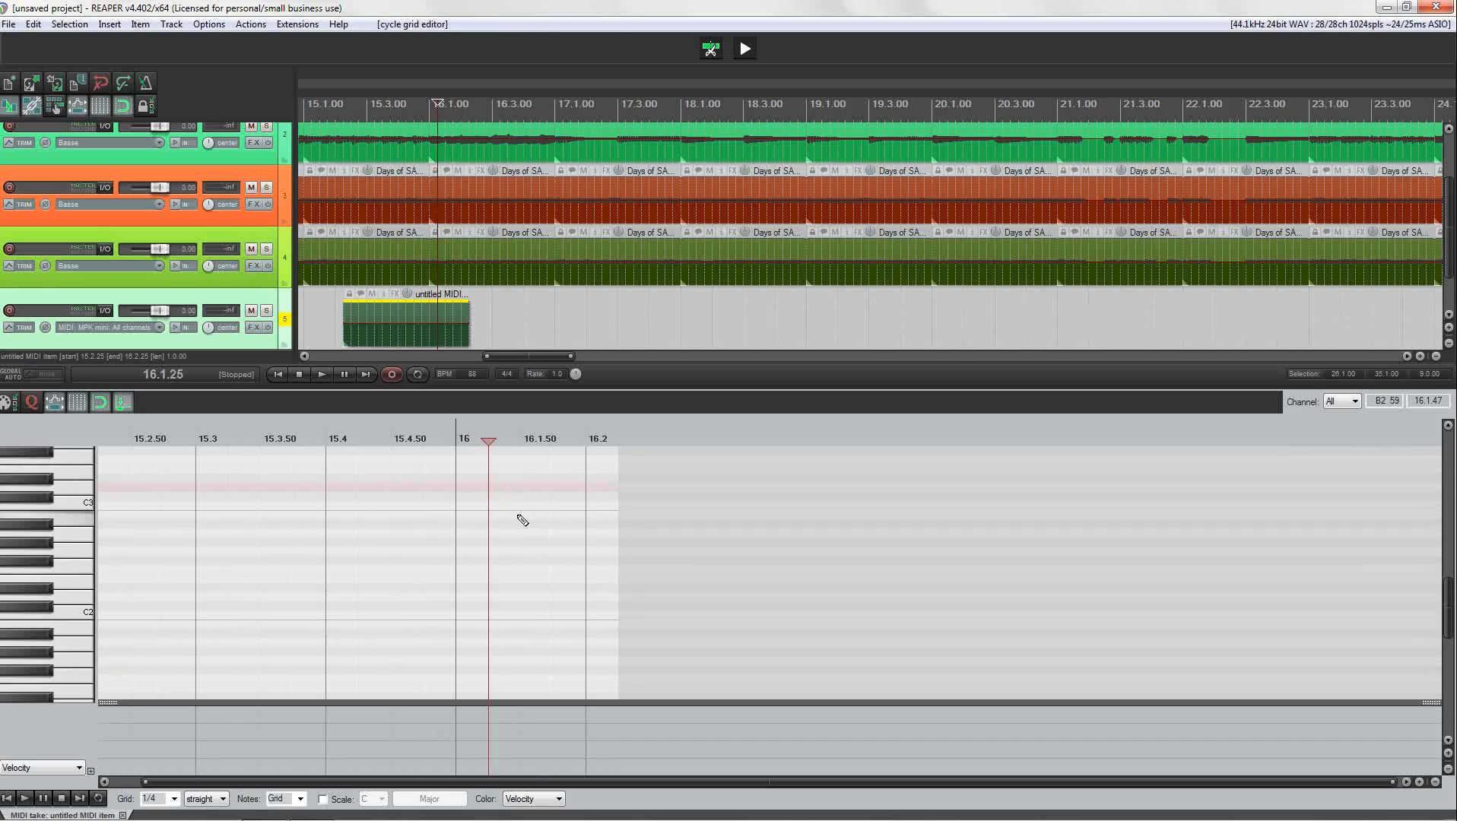
key(g)
key(g)
key(g)
key(g)
key(g)
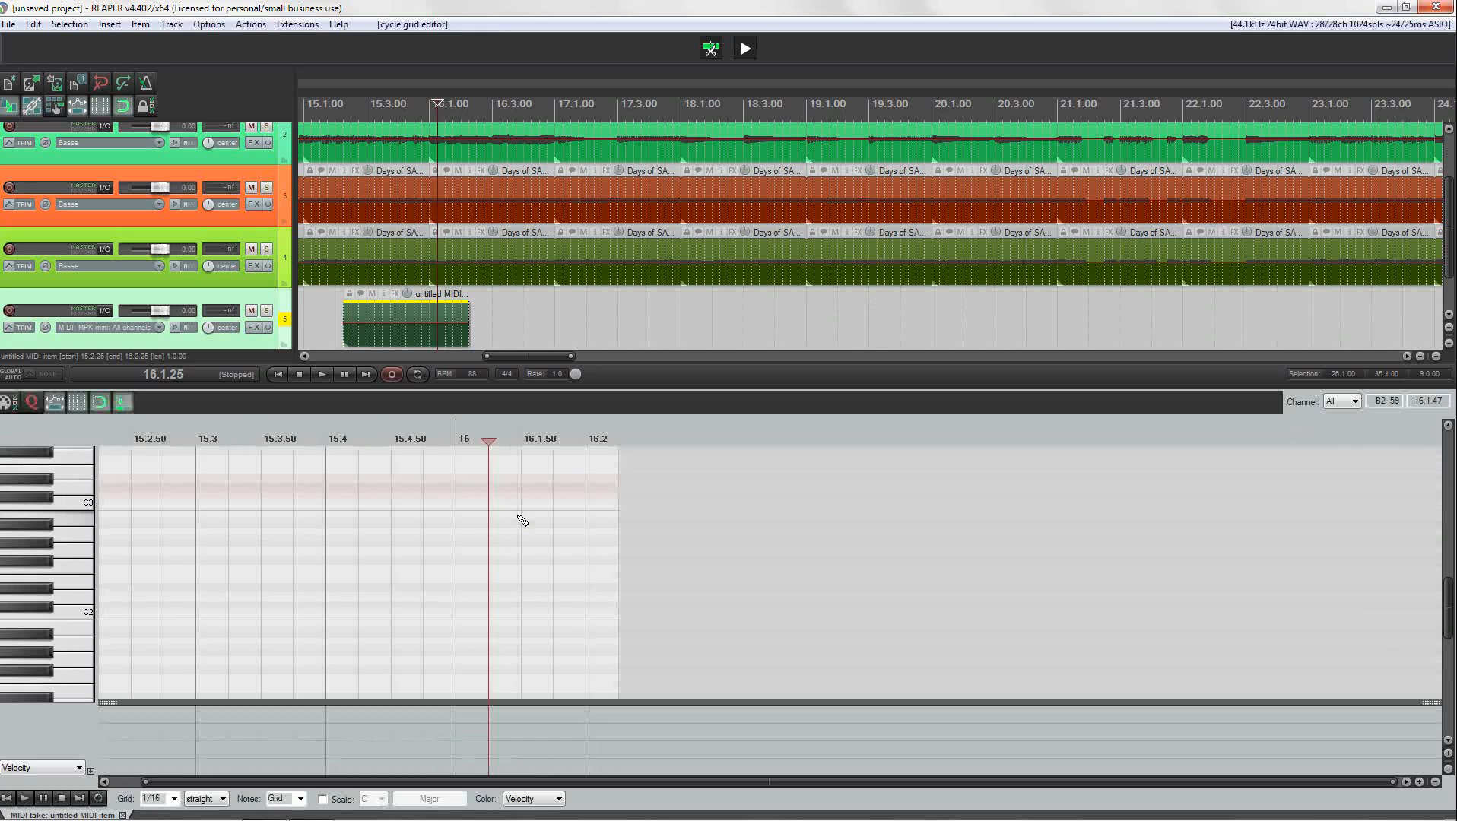
key(g)
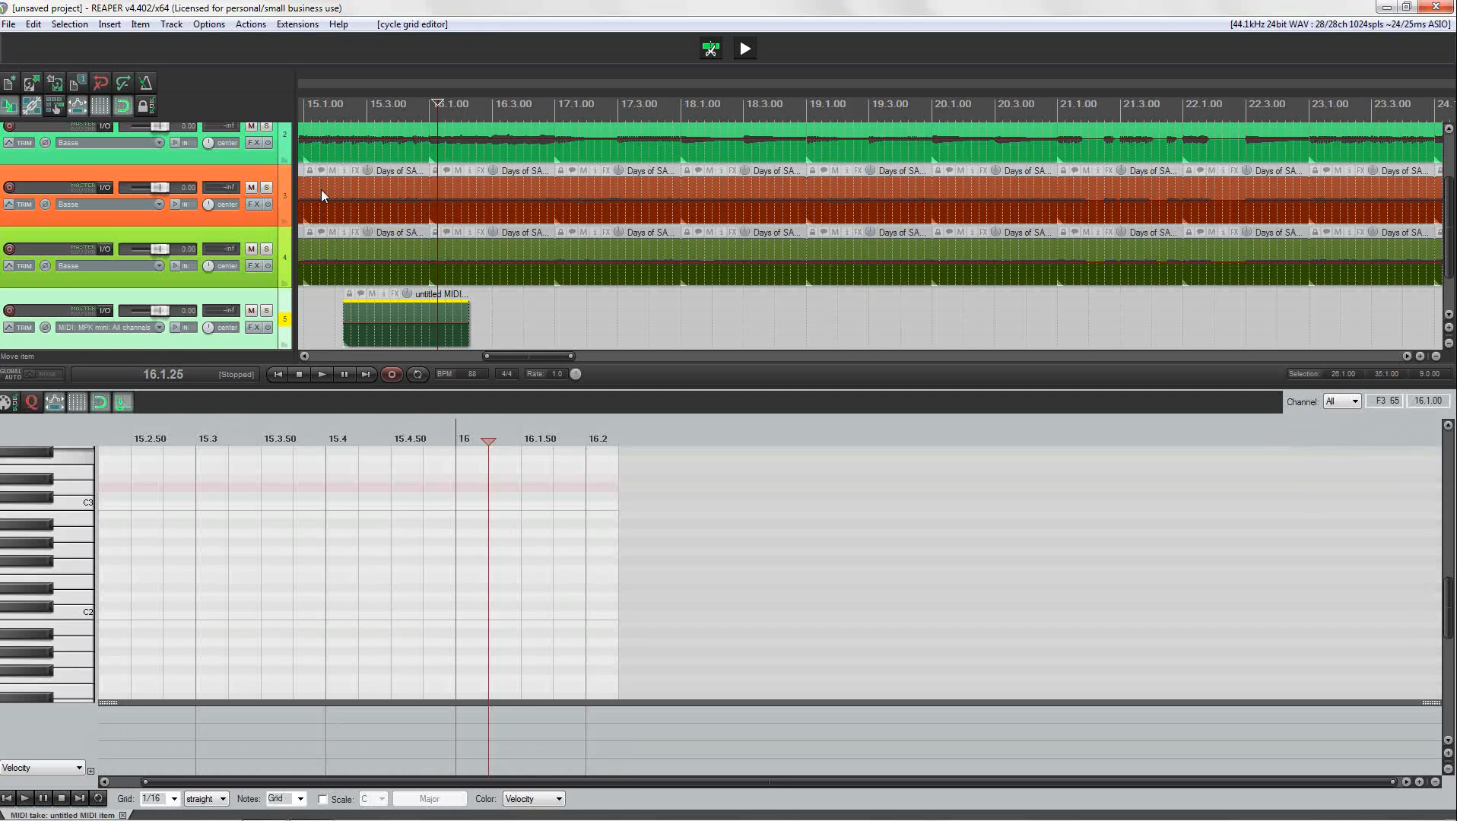
click(122, 814)
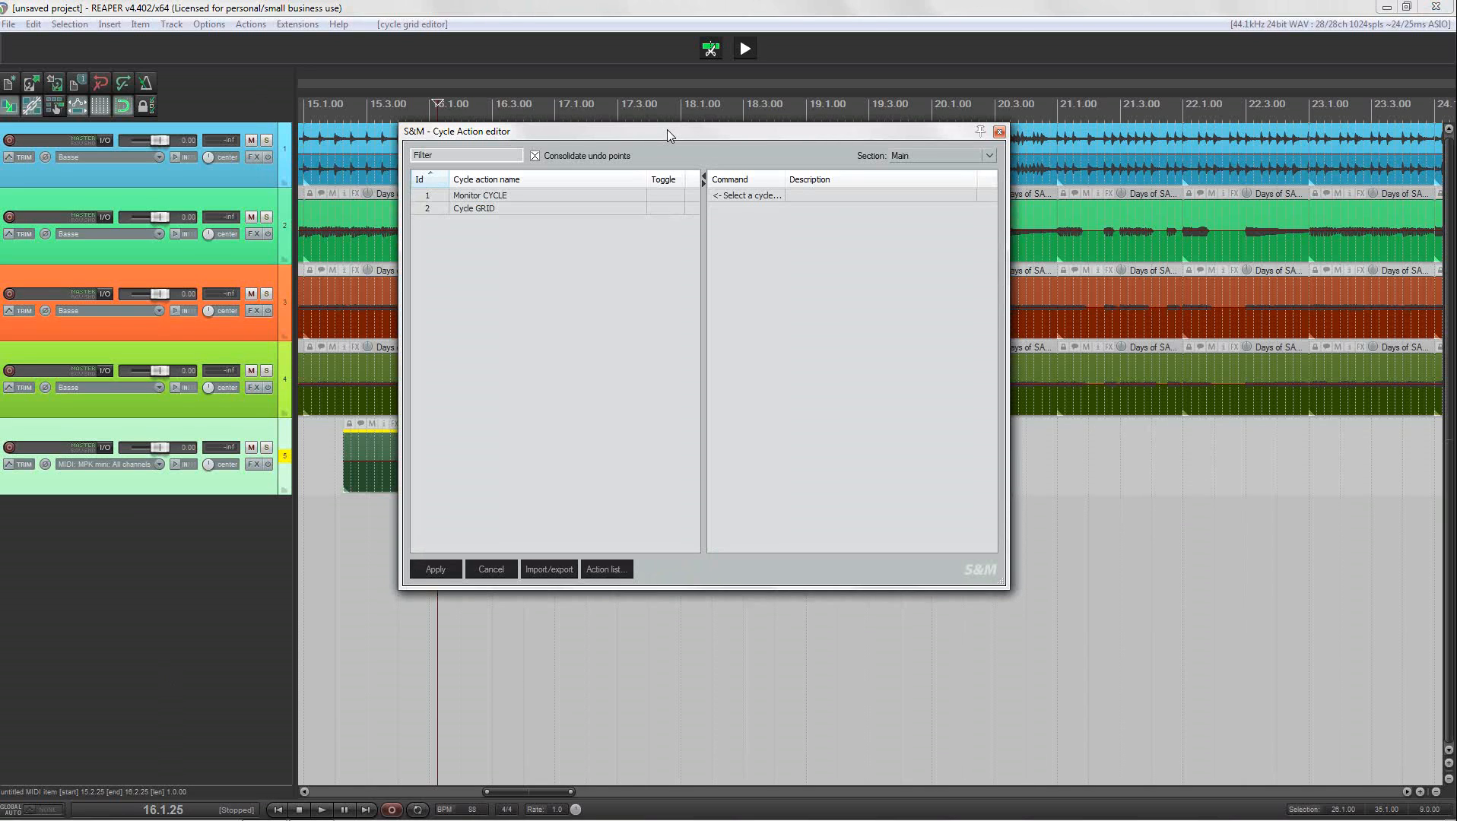
- Examine the instructions available for a new cycle action in the Cycle Action editor, without applying the action
drag(667, 130, 773, 119)
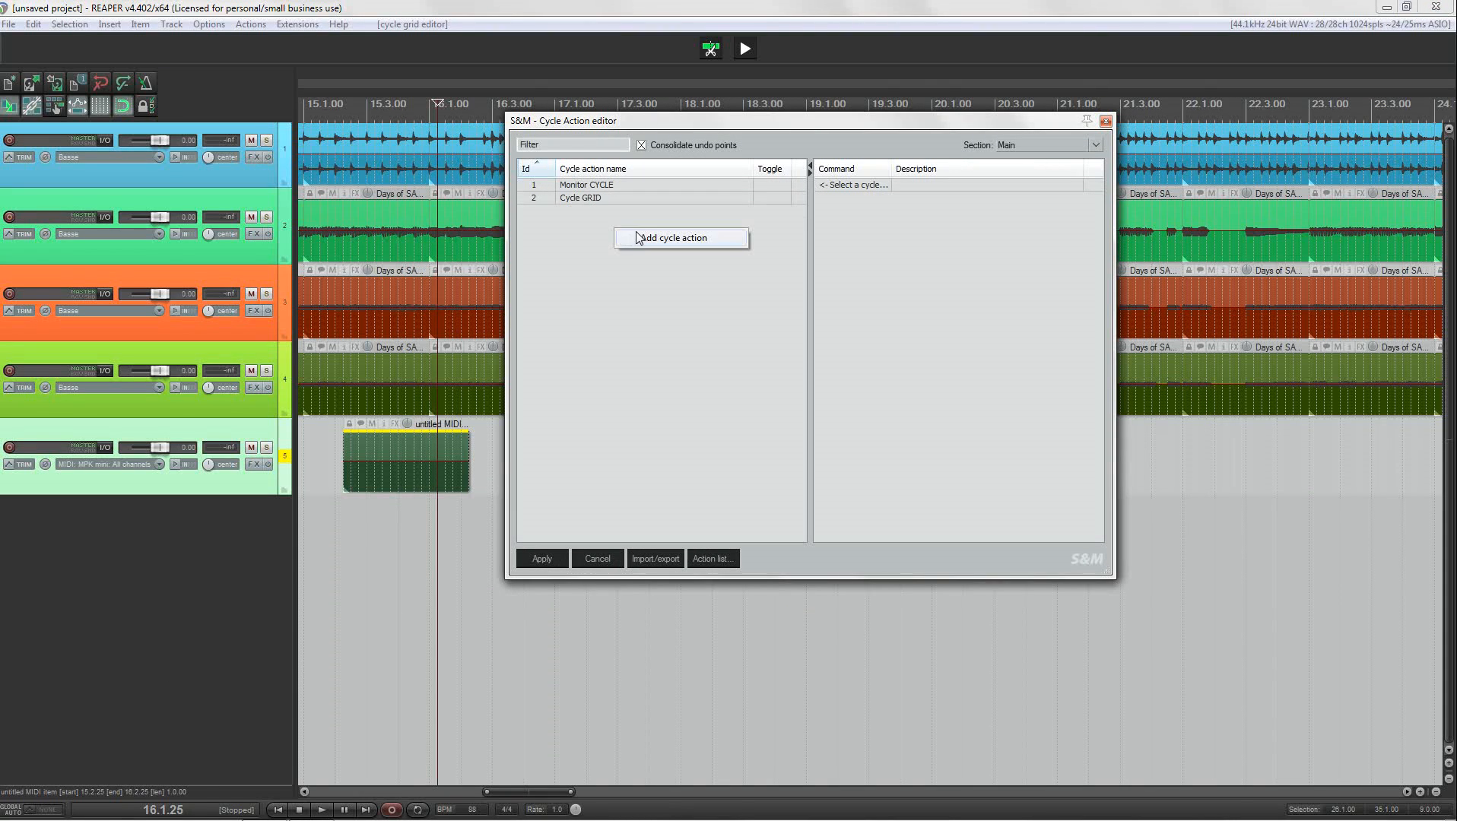
click(635, 232)
right_click(907, 227)
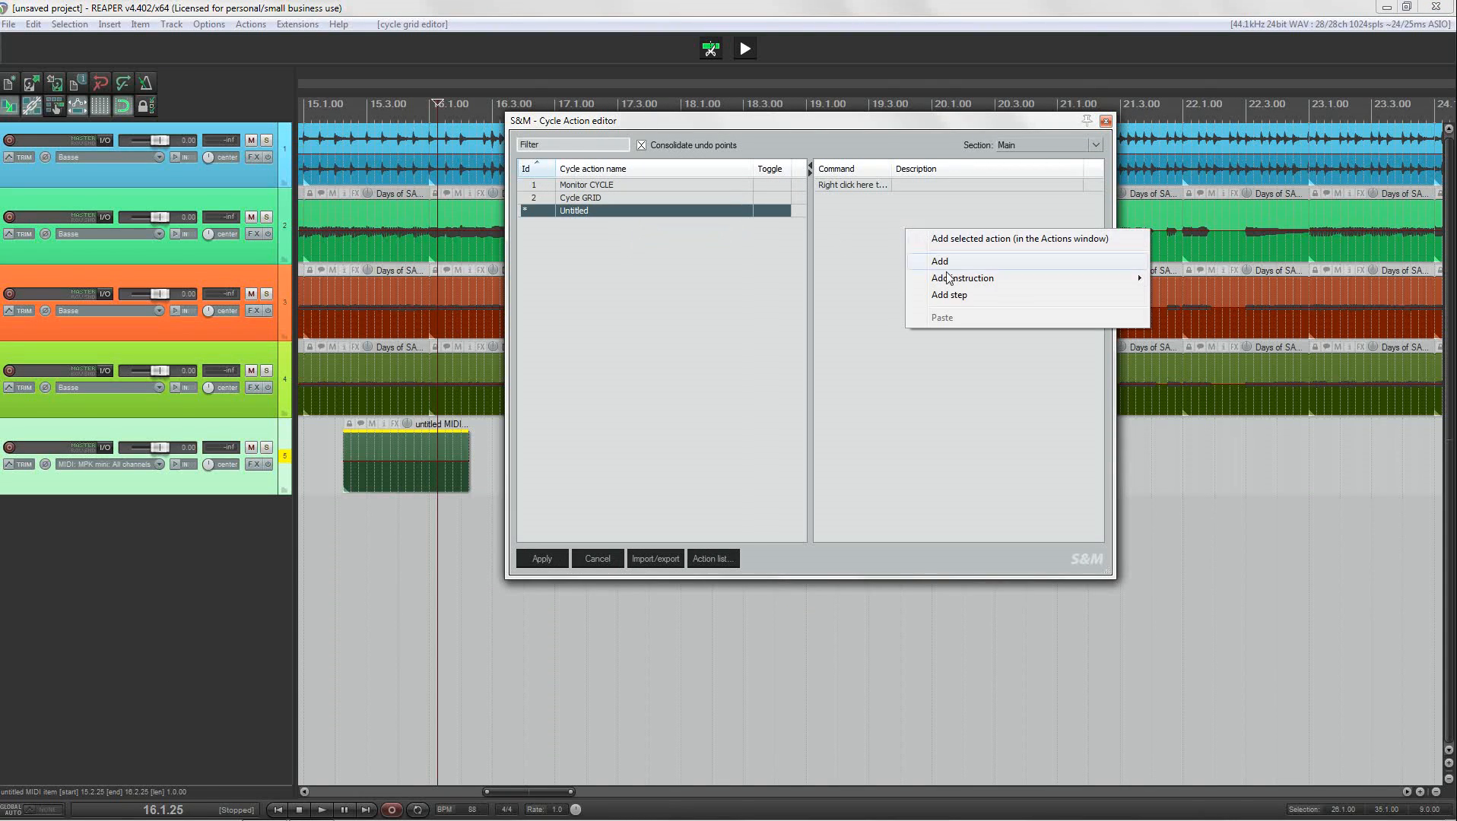
mouse_move(950, 280)
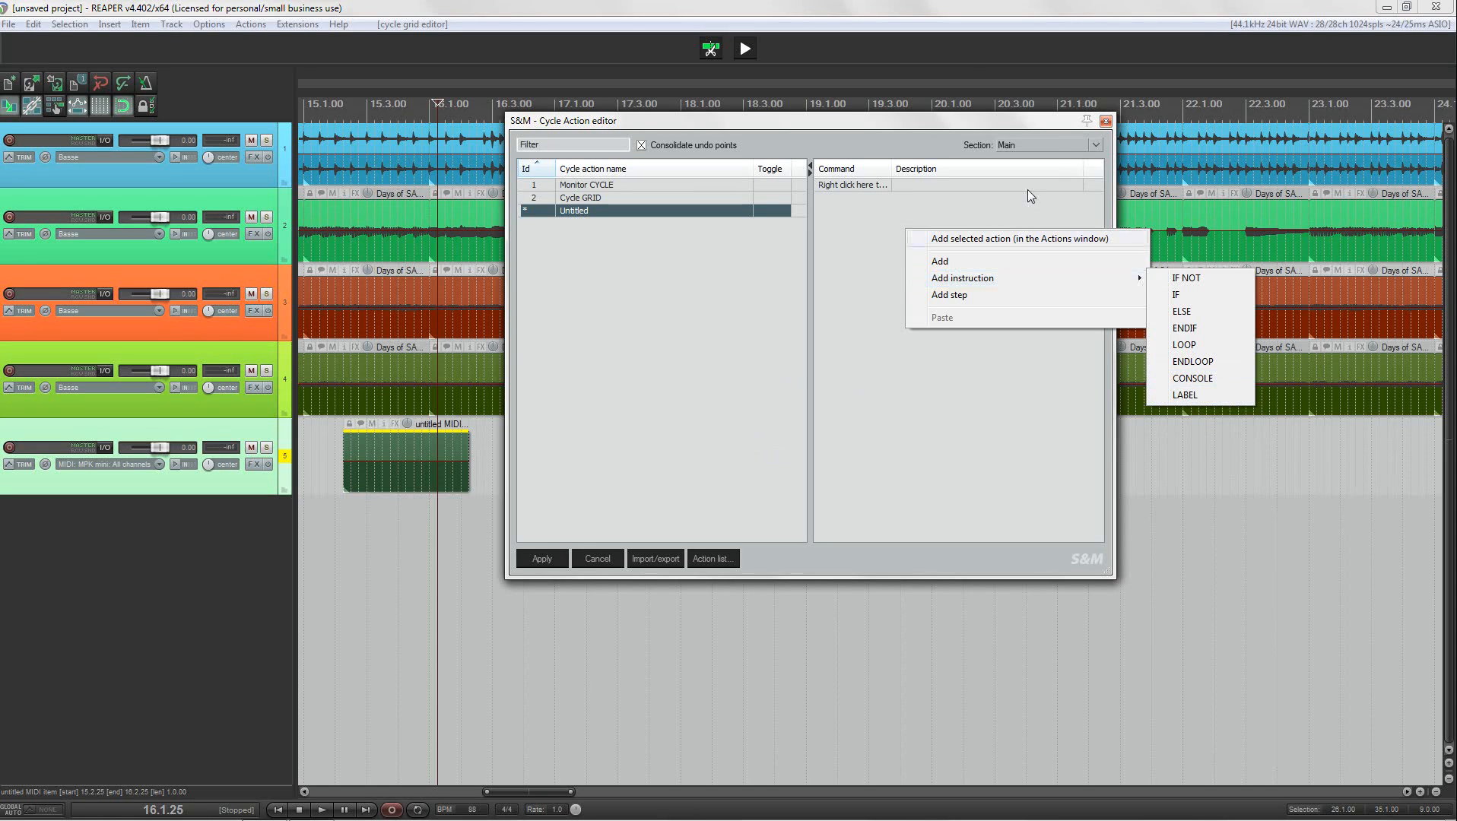
click(1106, 121)
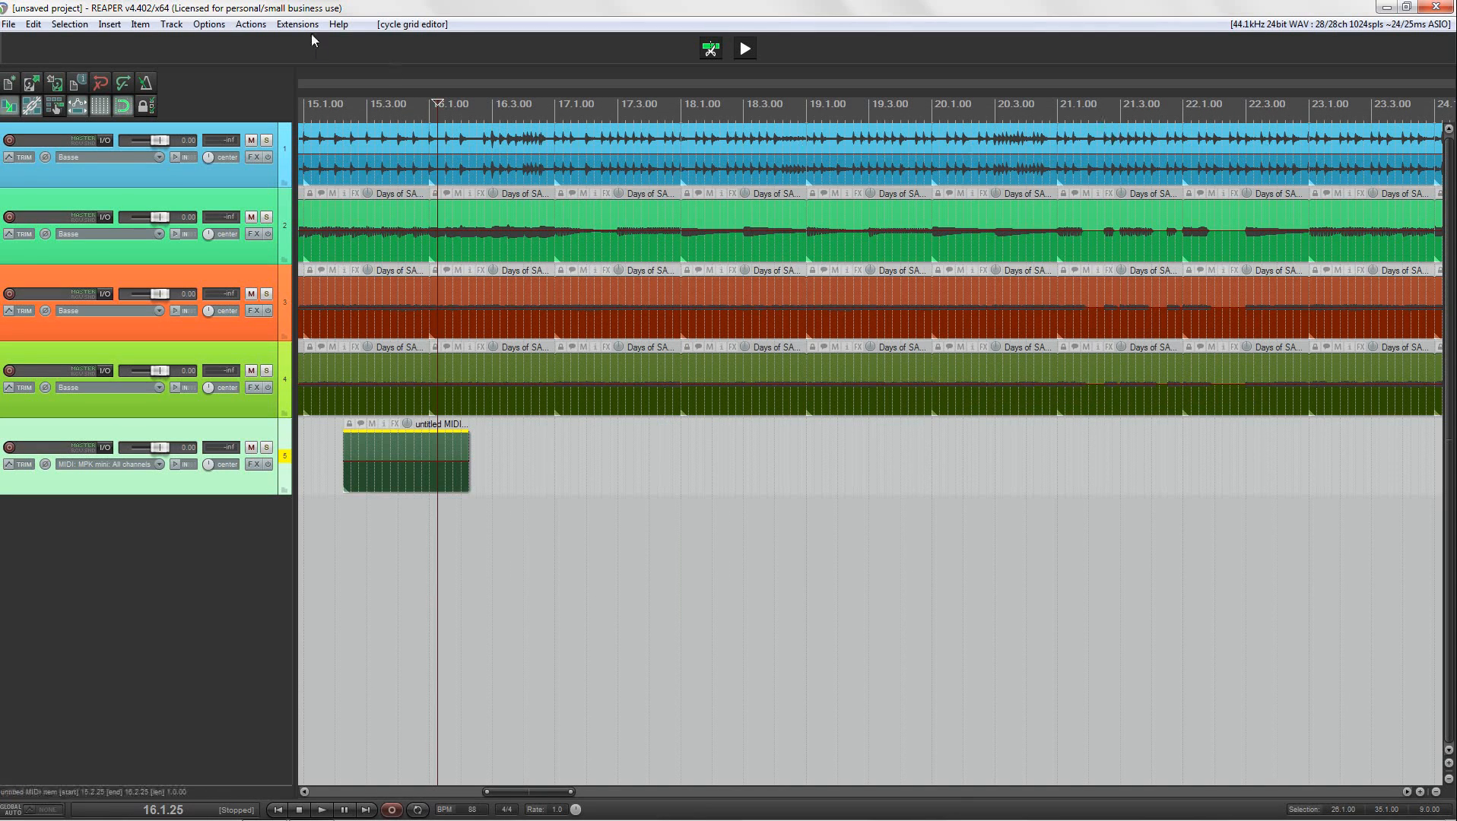
- Select track 1 with all its items and look over the label processor's arguments without applying any
click(291, 155)
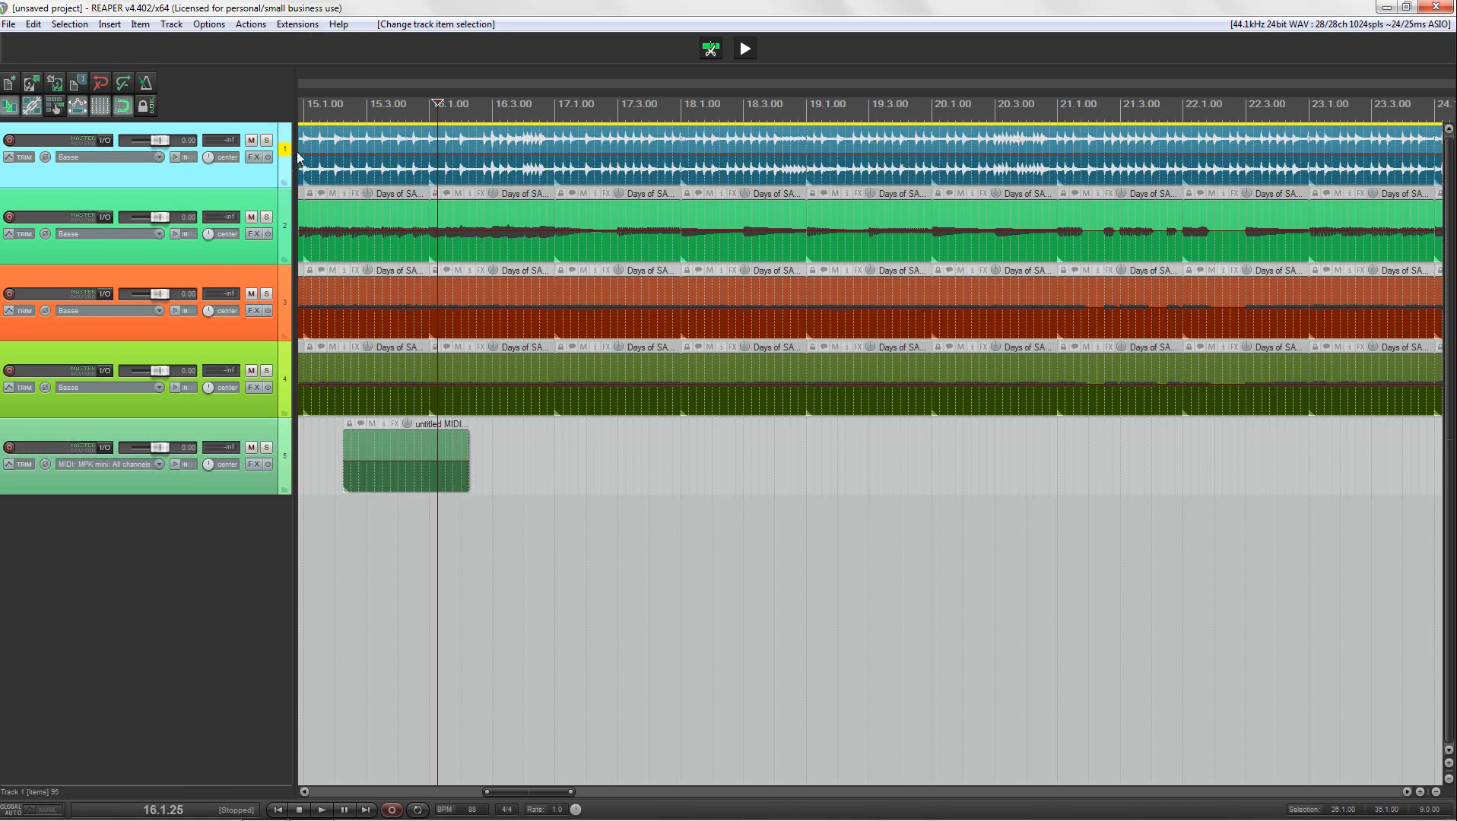
click(298, 24)
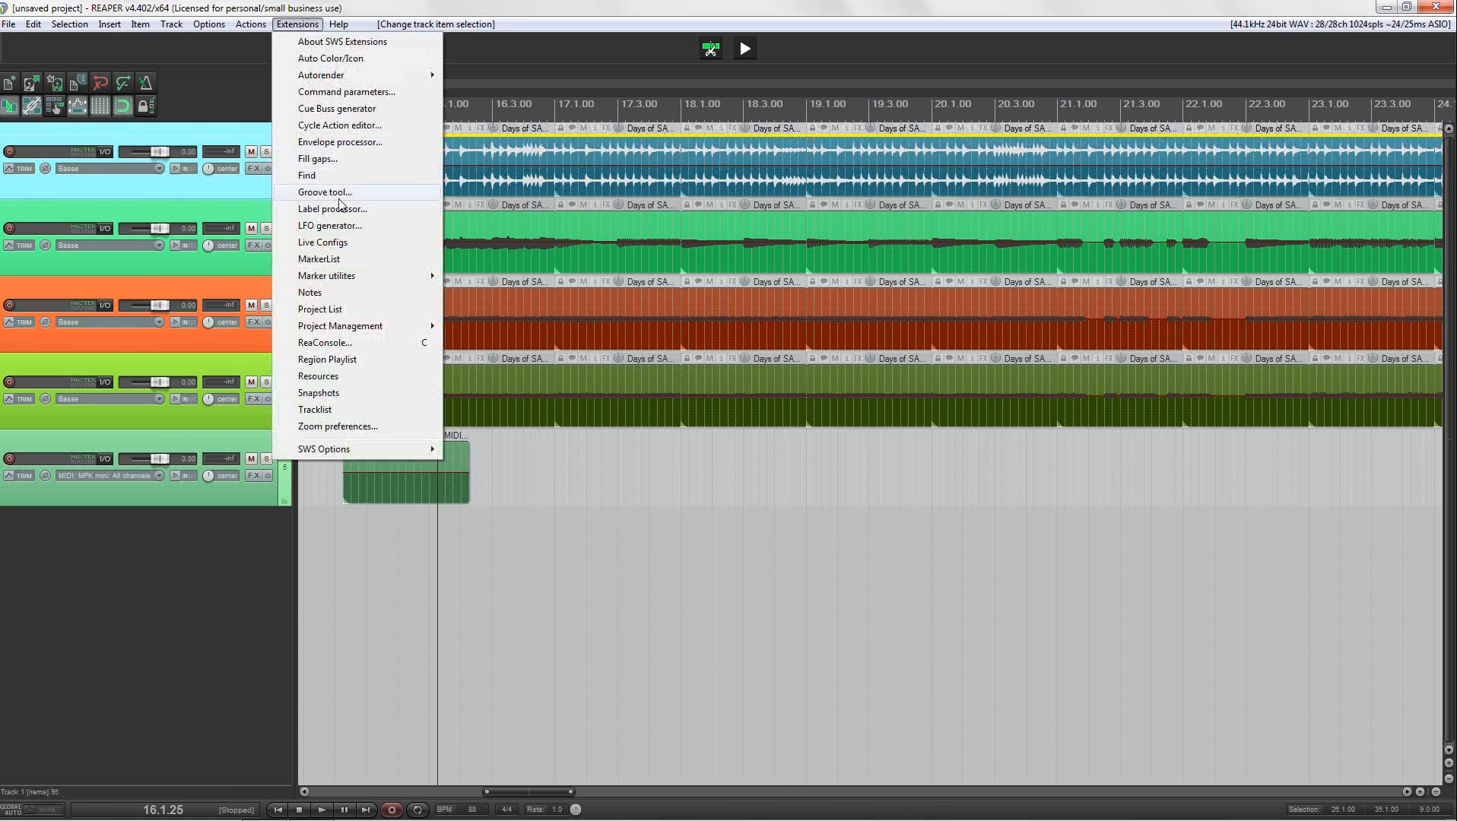
click(337, 212)
drag(659, 286, 918, 159)
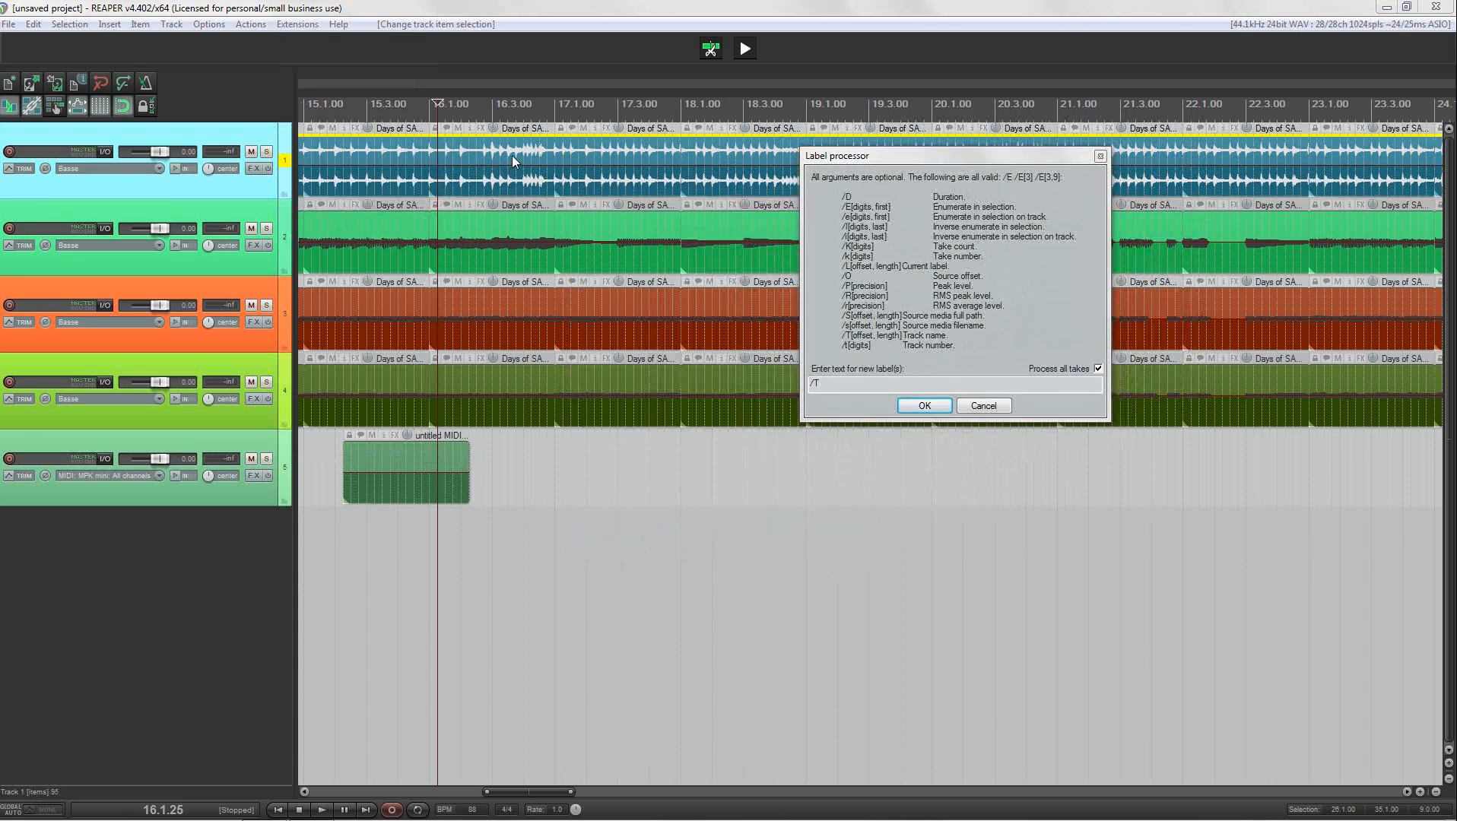
key(Escape)
scroll(619, 232, up, 5)
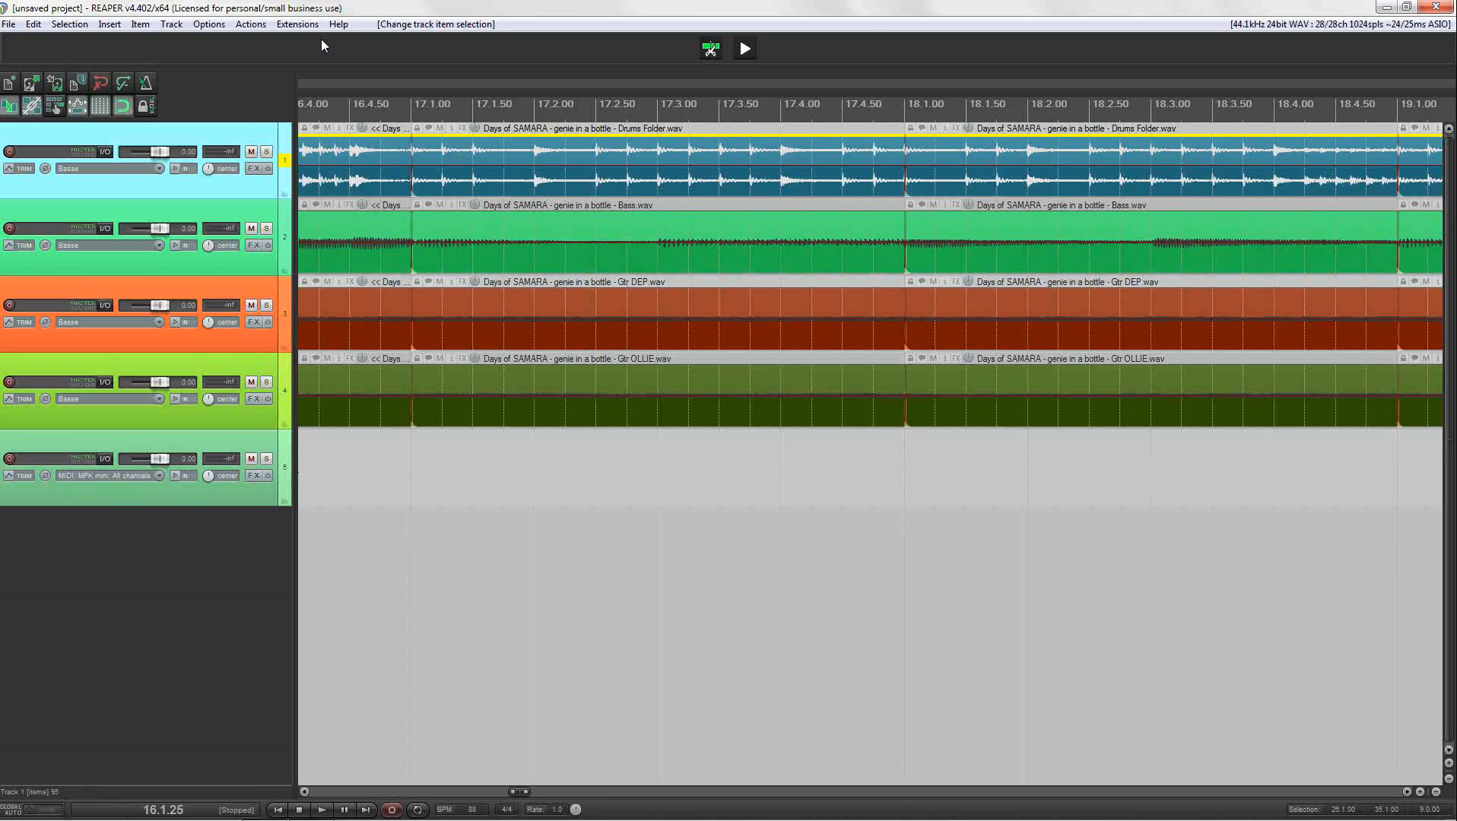
- Label all selected items on track 1 as Bidule with the label processor
click(290, 23)
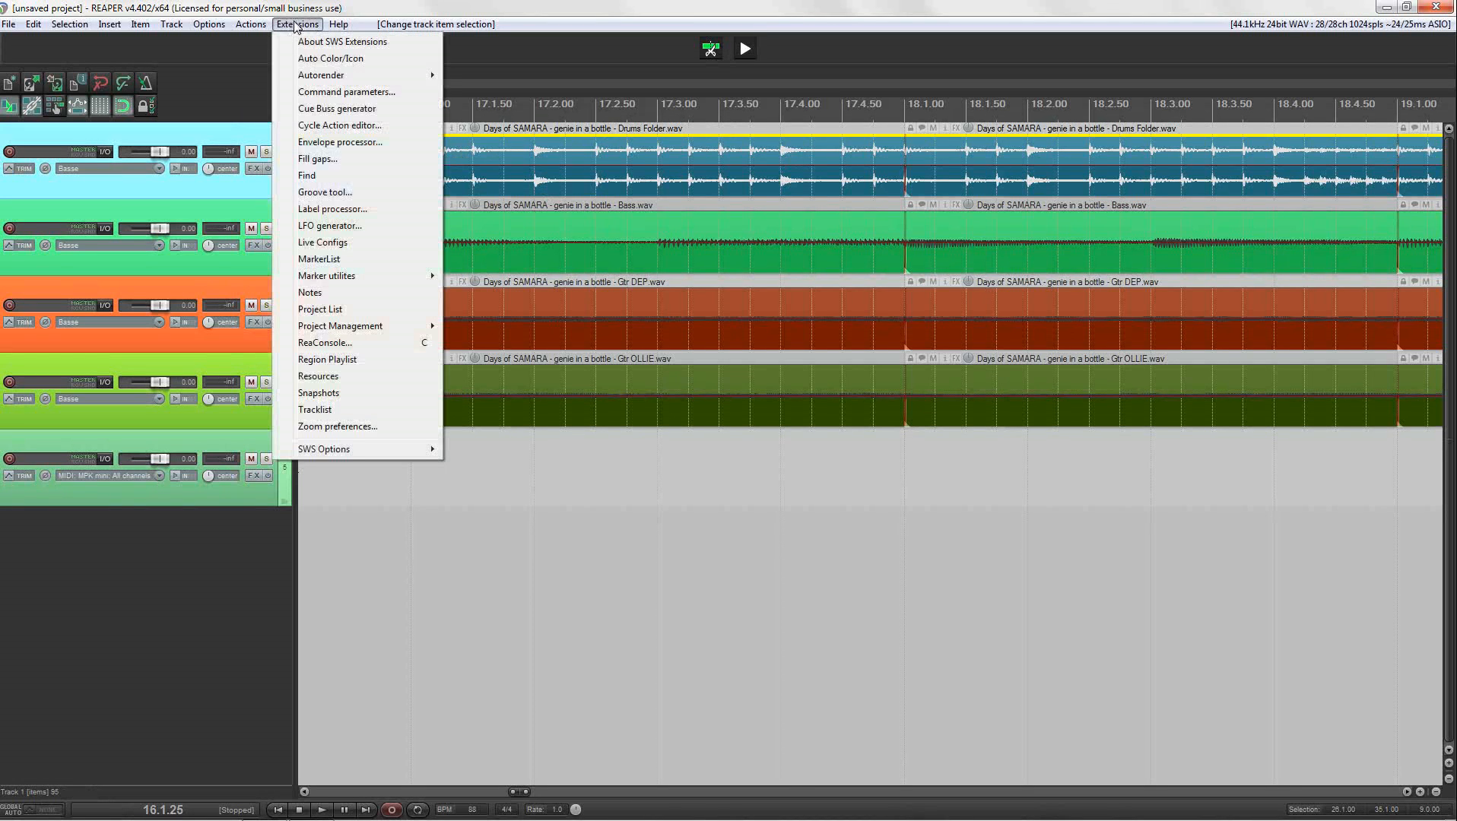
click(331, 209)
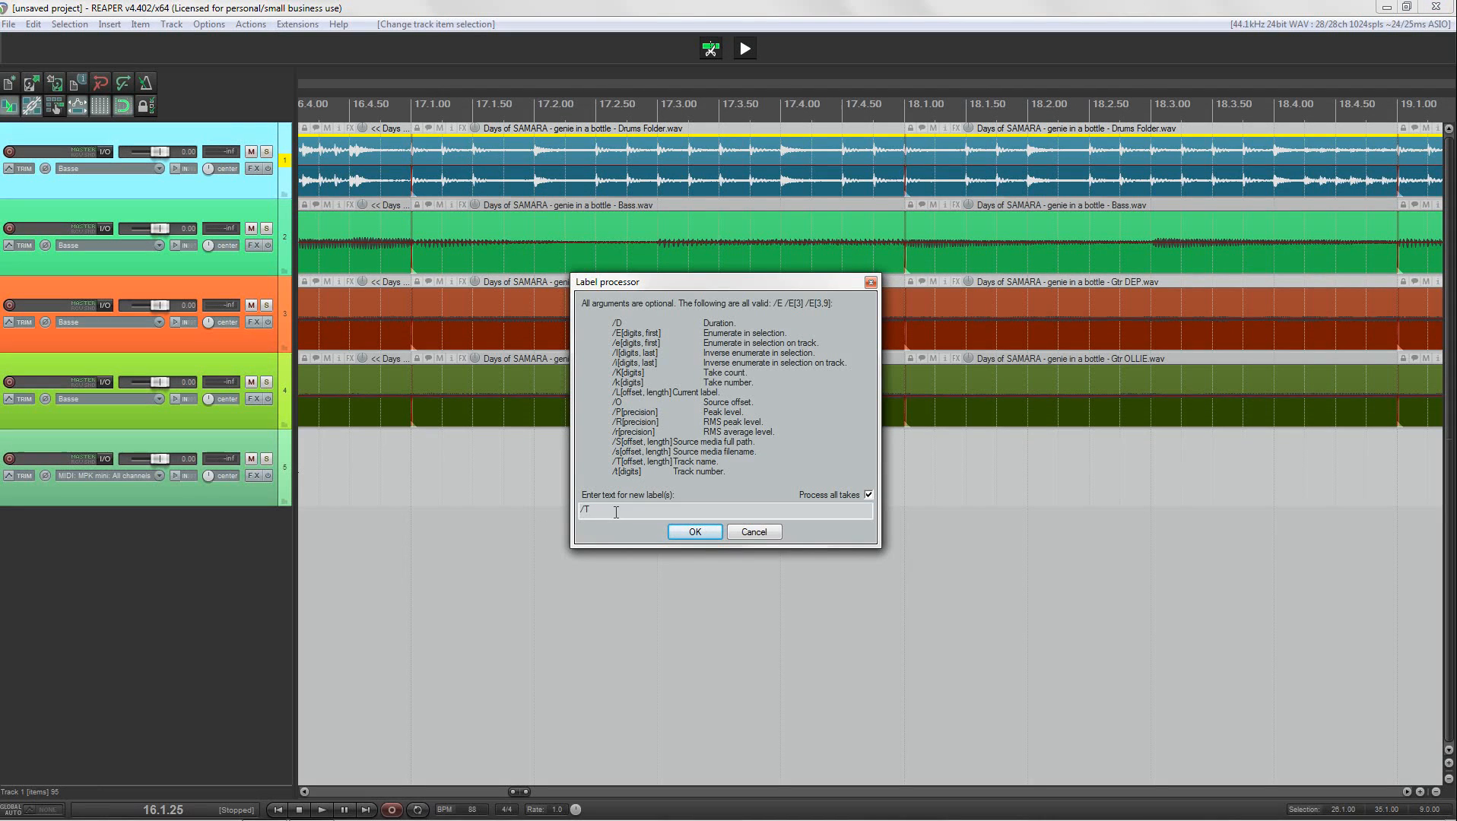
drag(605, 510, 529, 516)
text(Bidule)
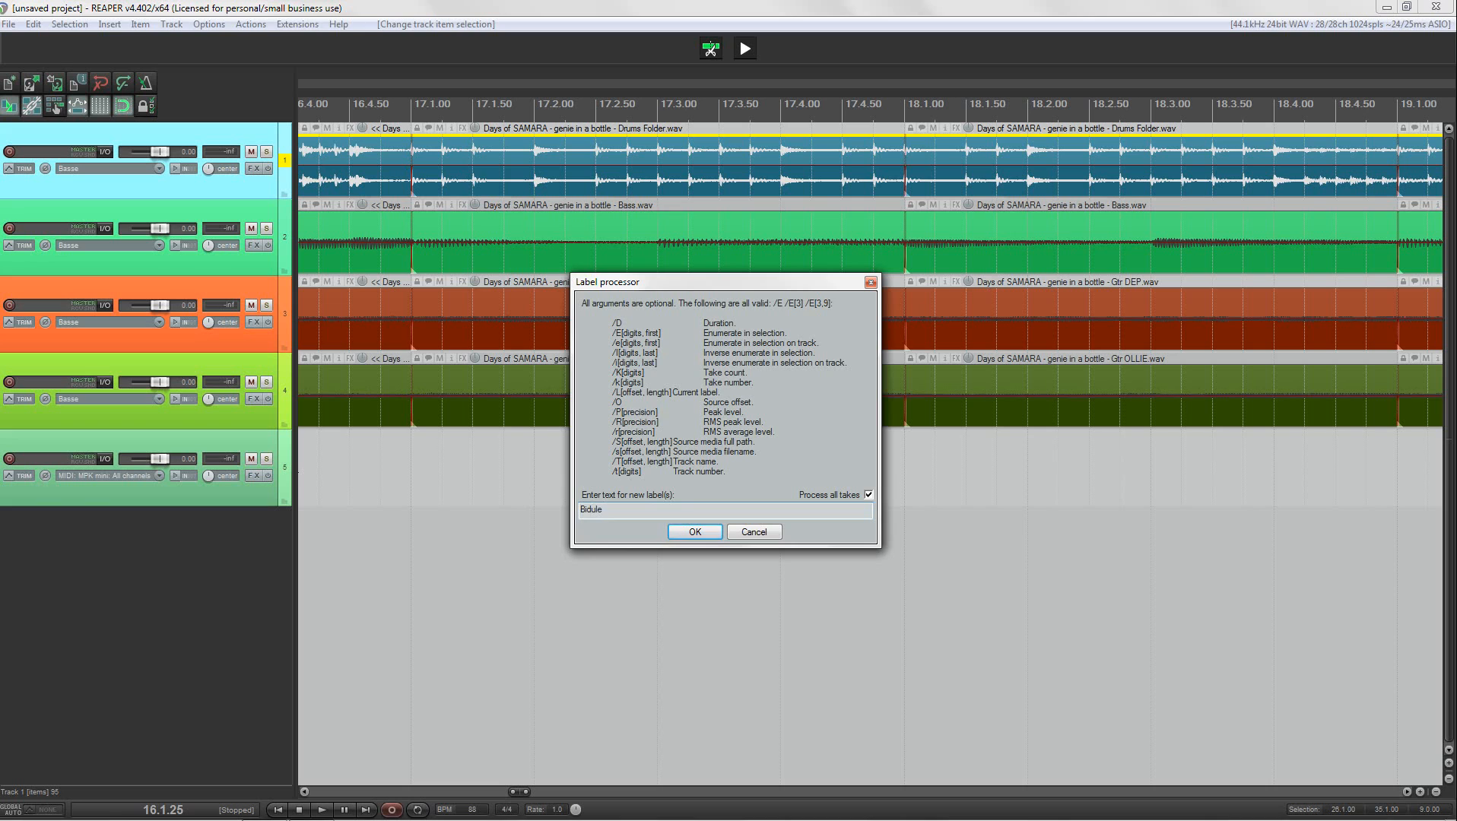
key(Return)
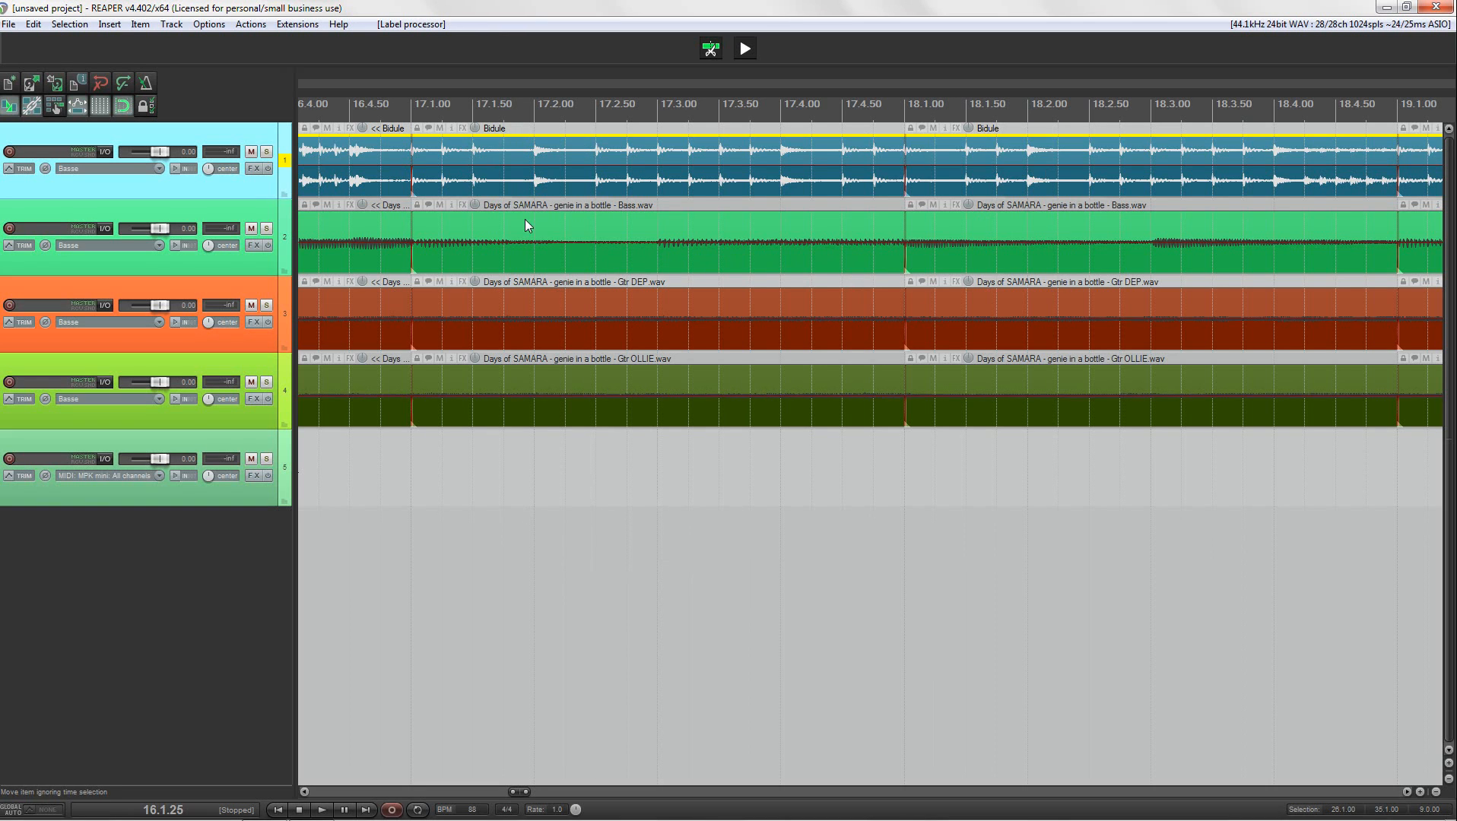
- Relabel the track 1 items with their duration using the label processor argument /D
click(298, 24)
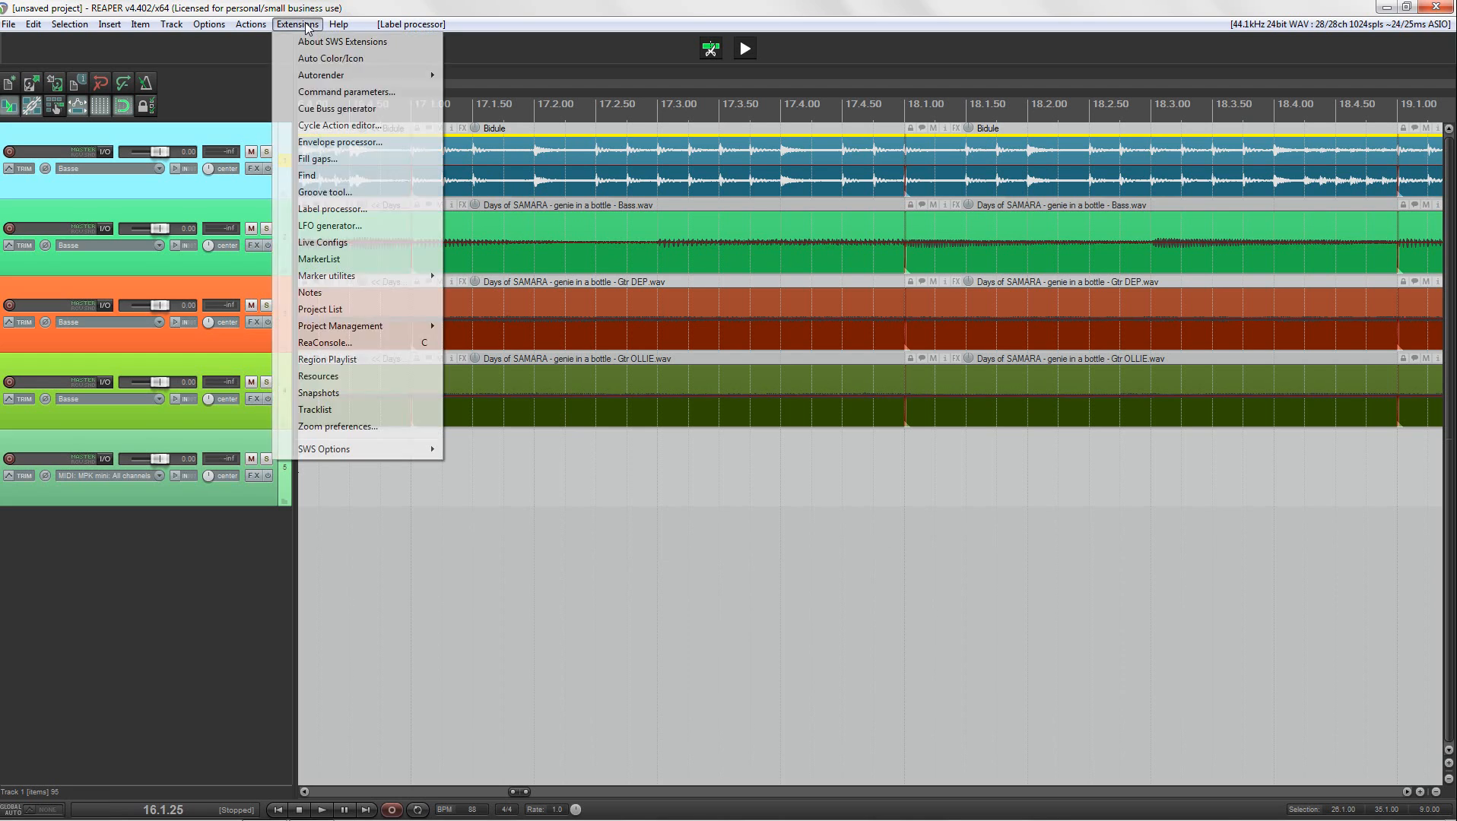
click(344, 128)
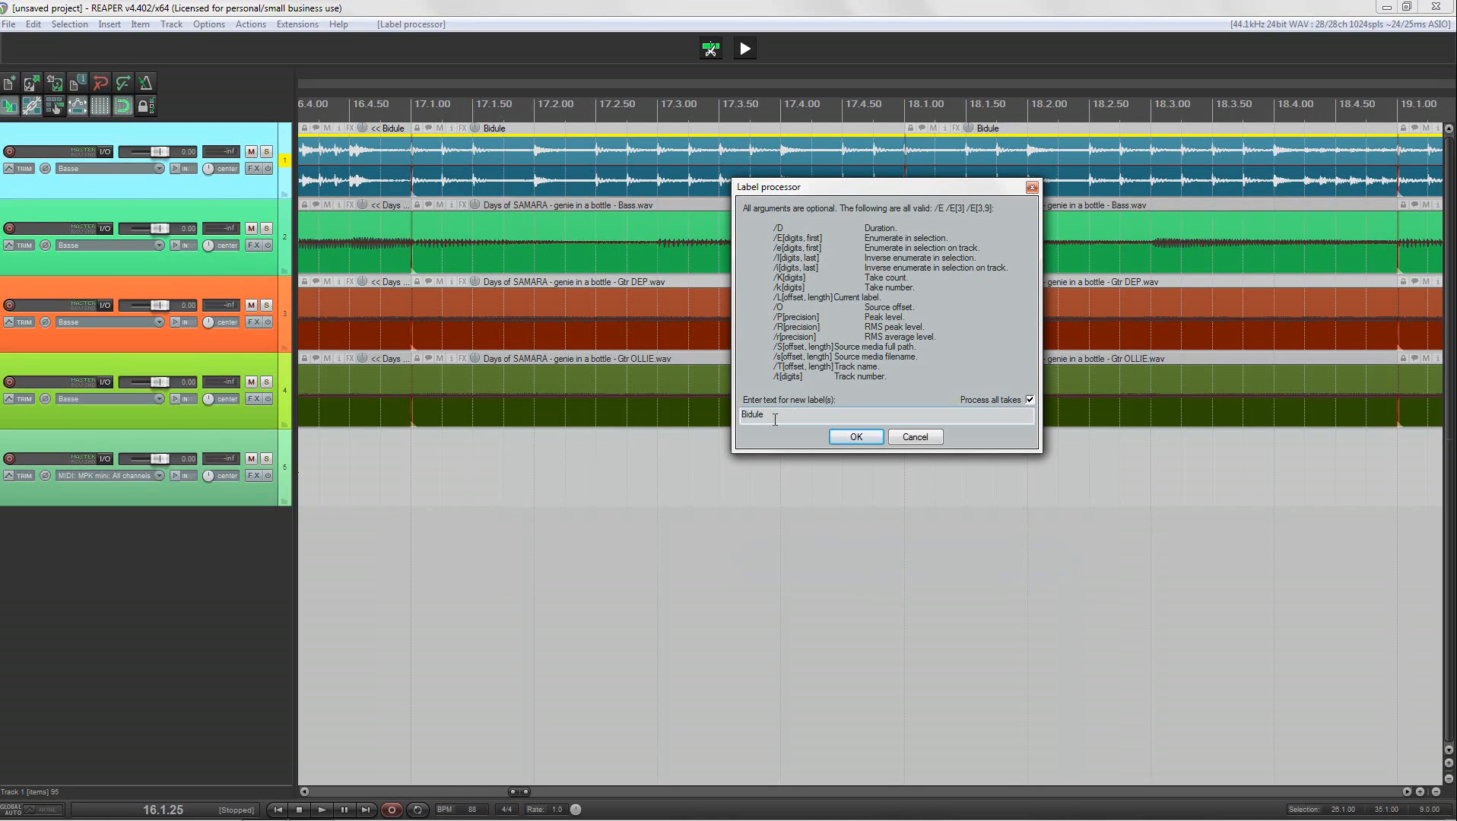
drag(772, 415, 685, 417)
text(/D)
click(855, 438)
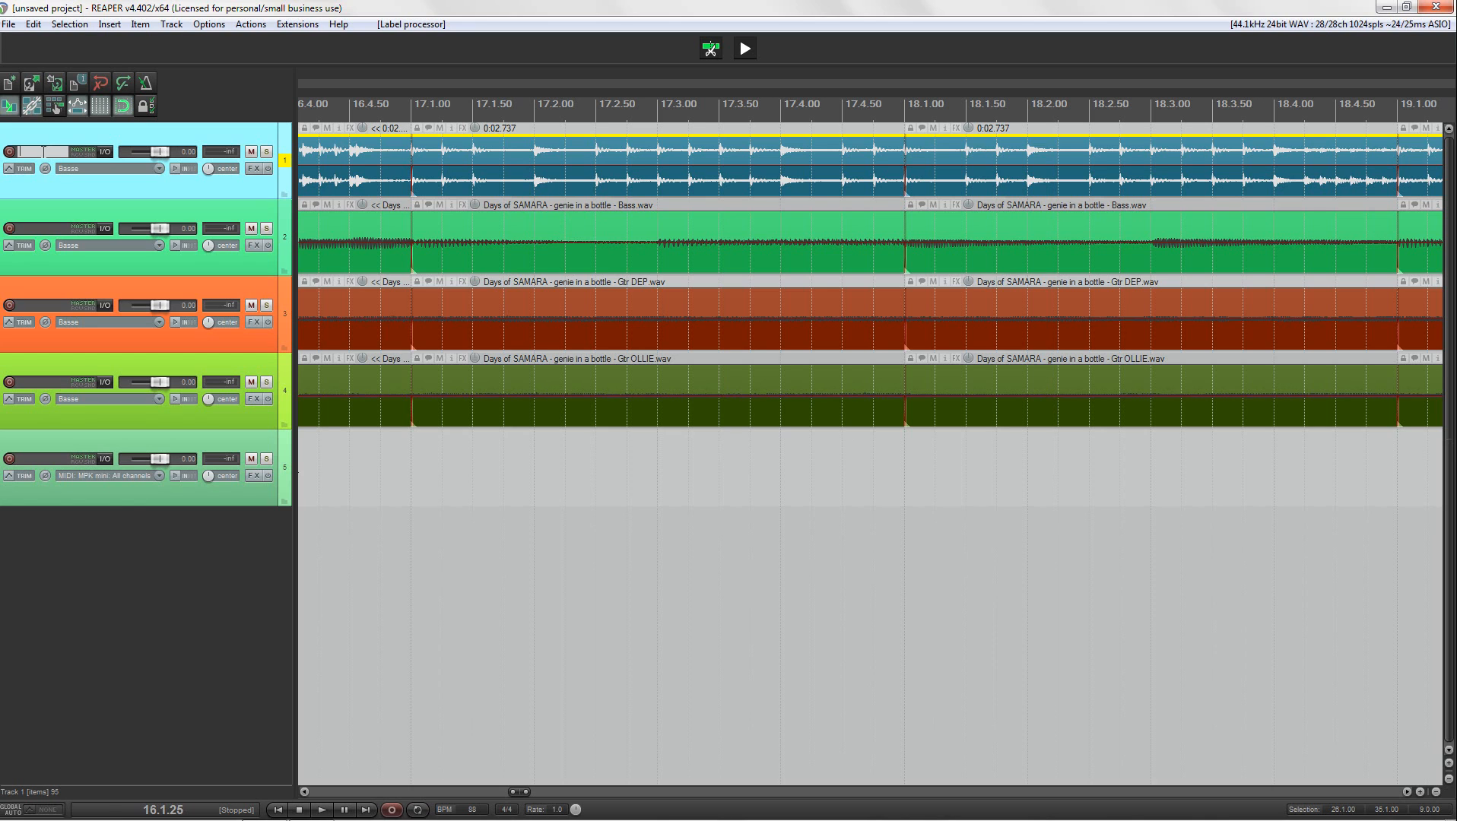
- Name track 1 DRUMS and relabel its selected items with the track name using the label processor argument /T
key(Return)
click(297, 24)
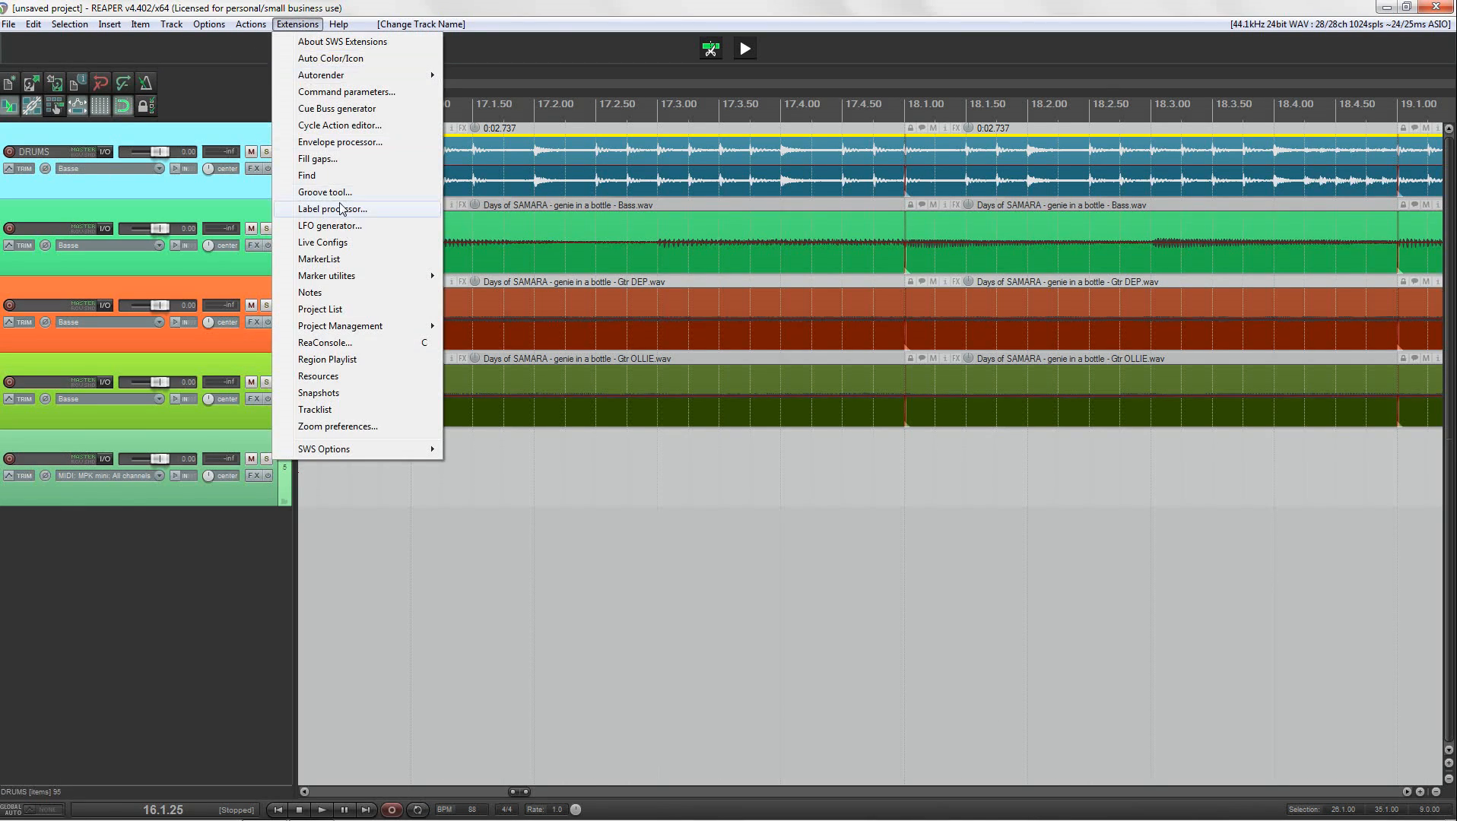
click(384, 209)
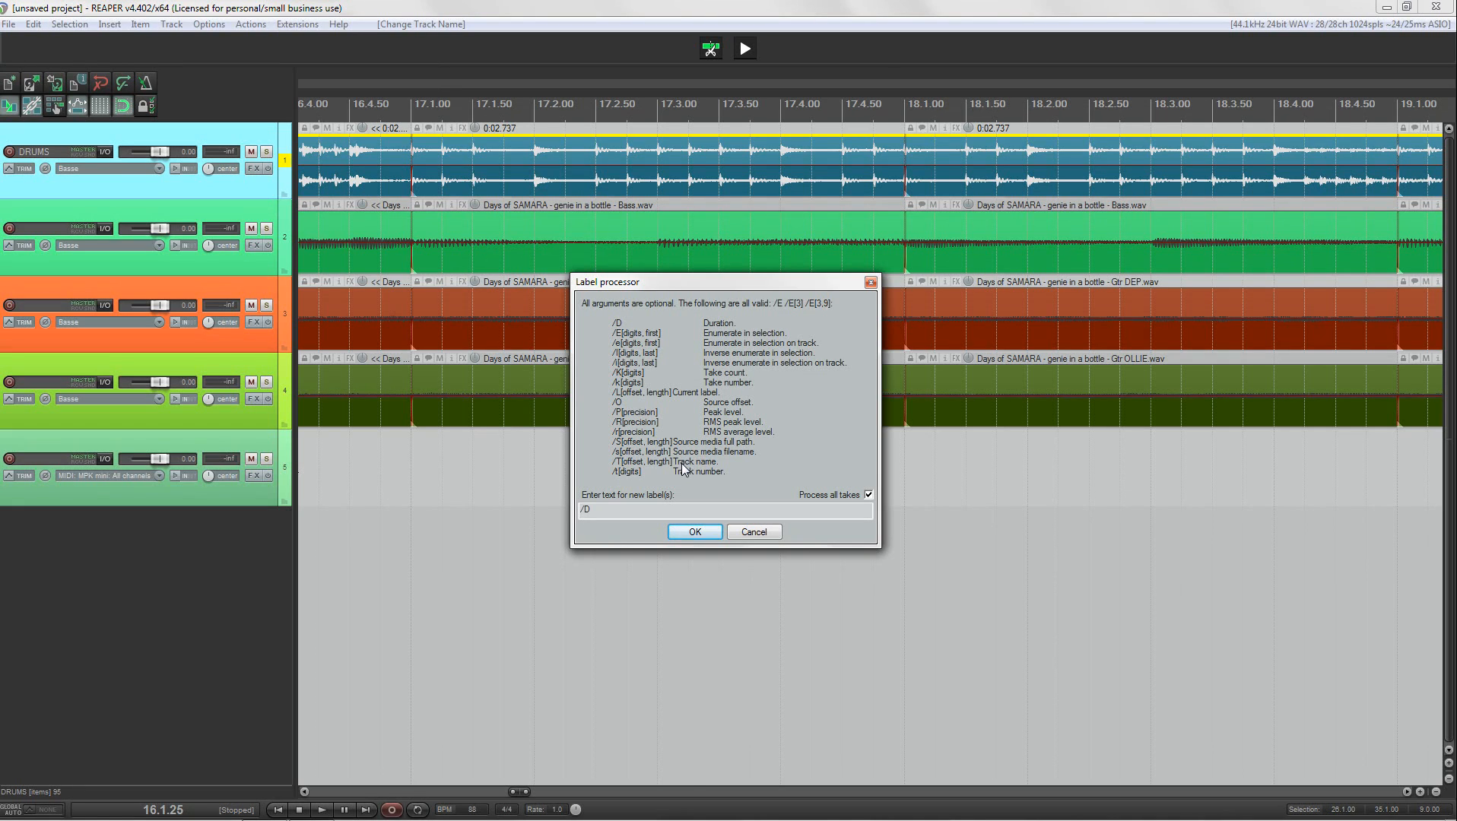
click(587, 509)
text(/T)
key(Return)
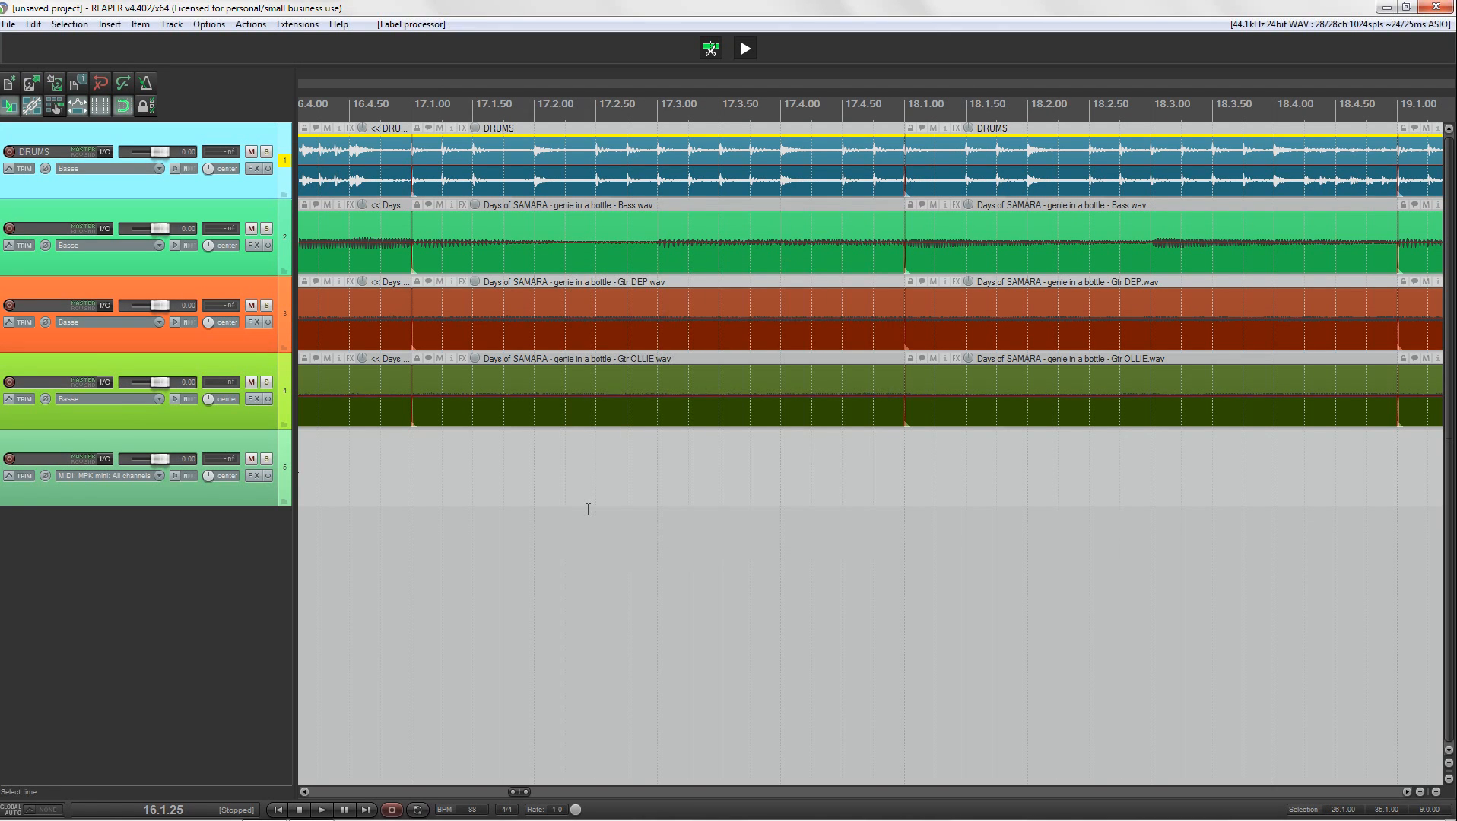
- Look over the label processor's arguments without applying any, and select all items in the project
click(298, 23)
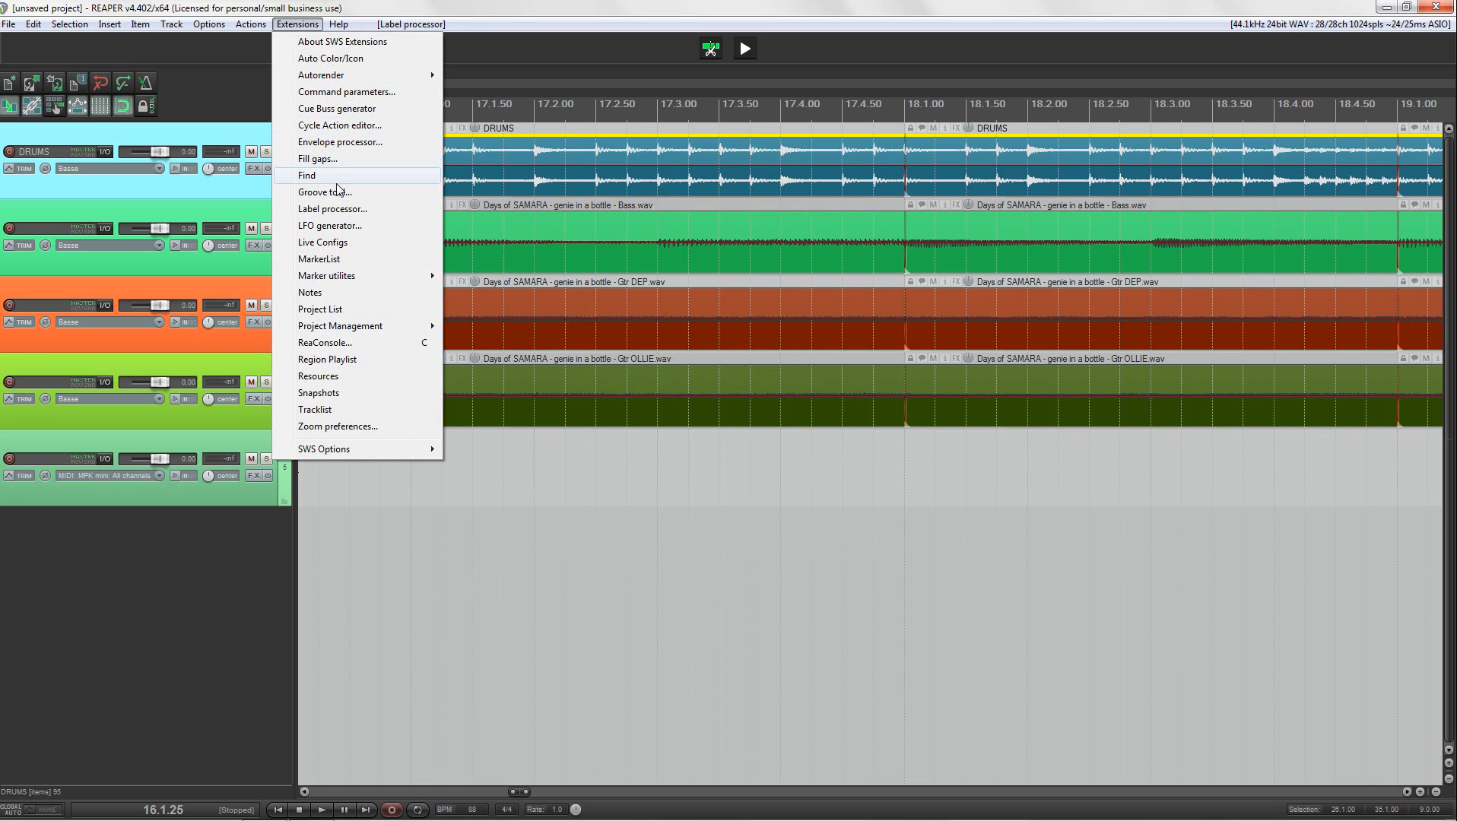
click(333, 208)
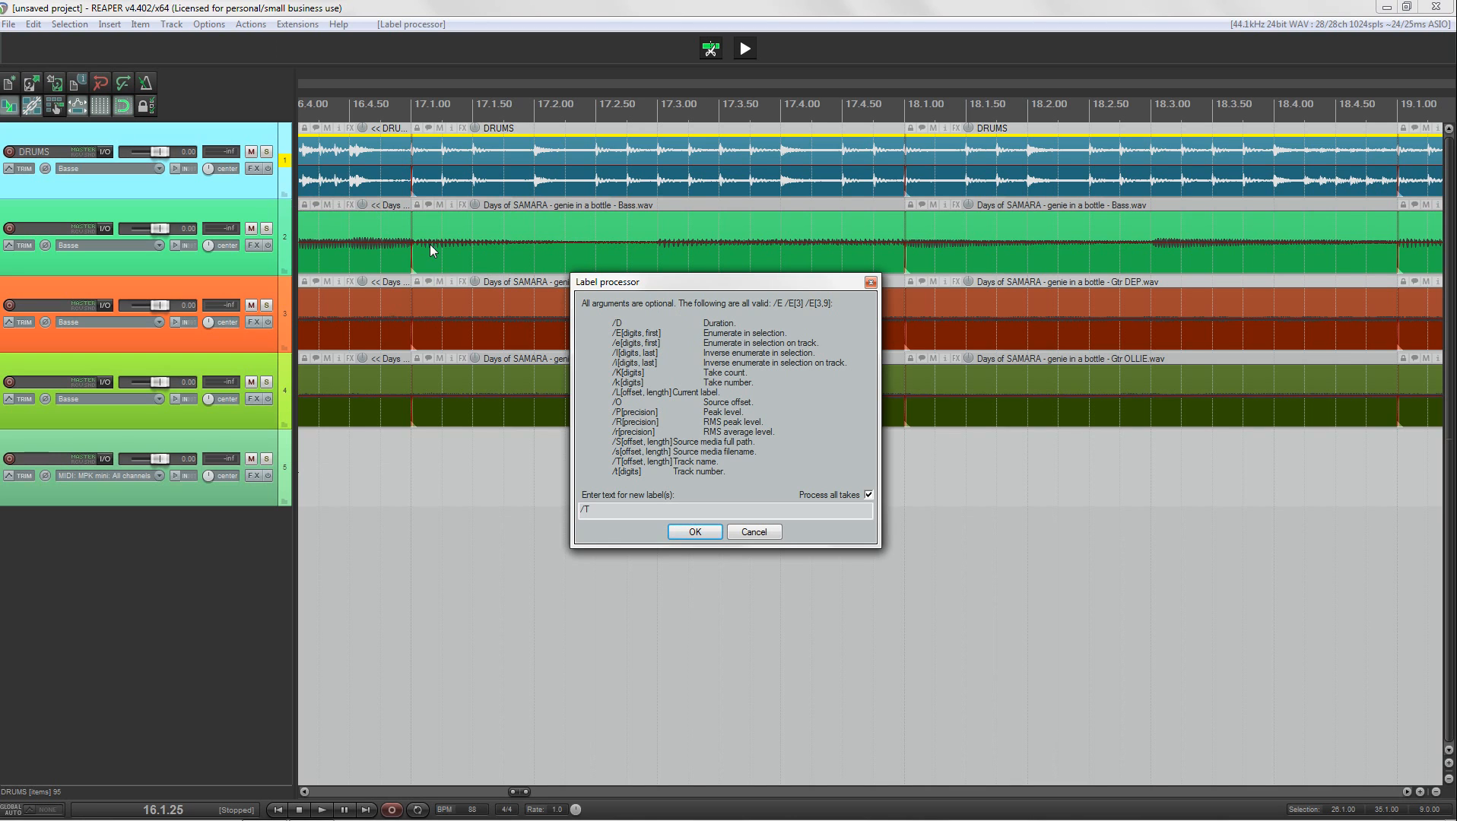
drag(760, 284, 810, 471)
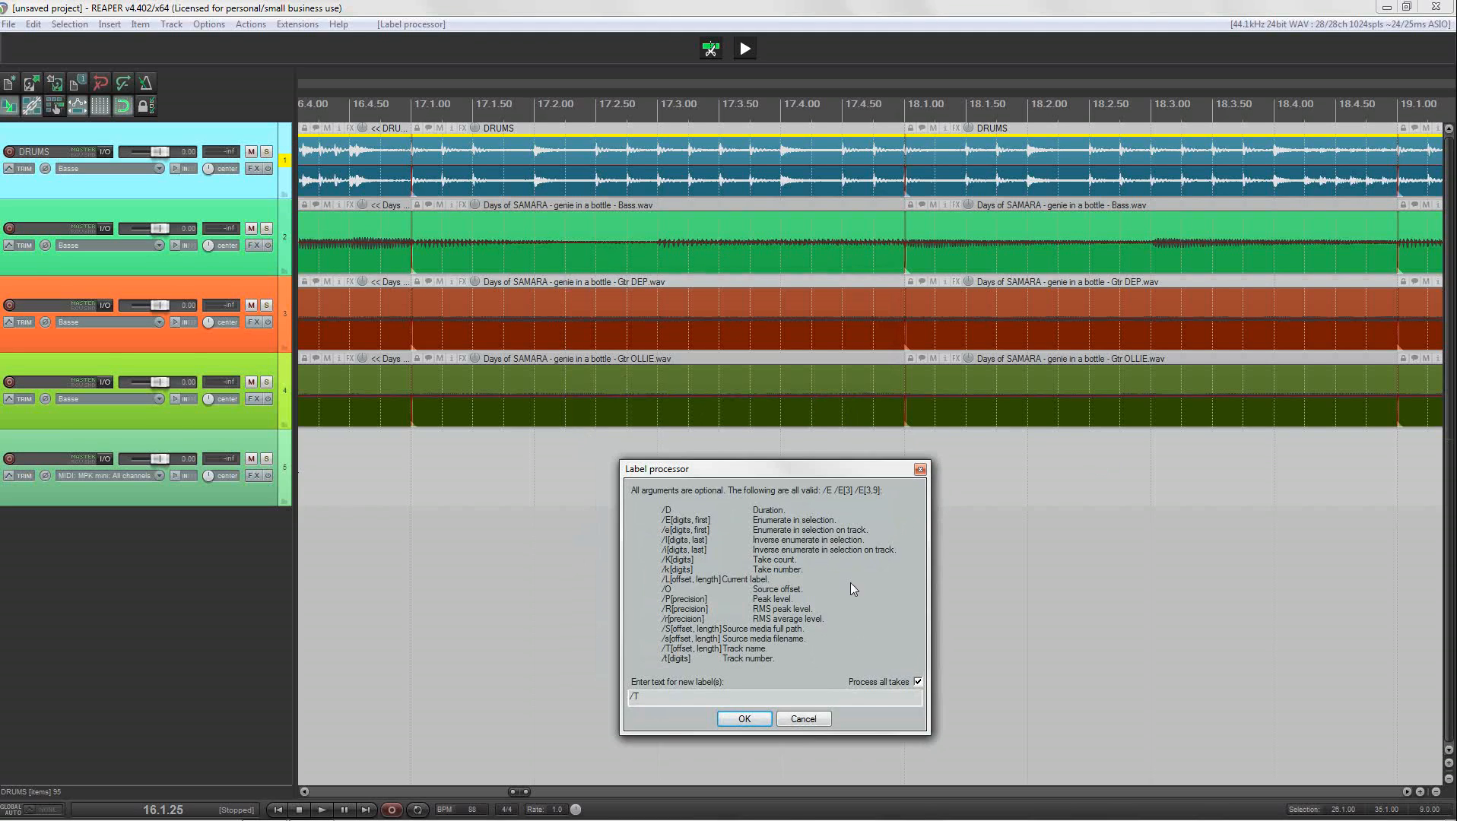
click(814, 720)
key(ctrl+a)
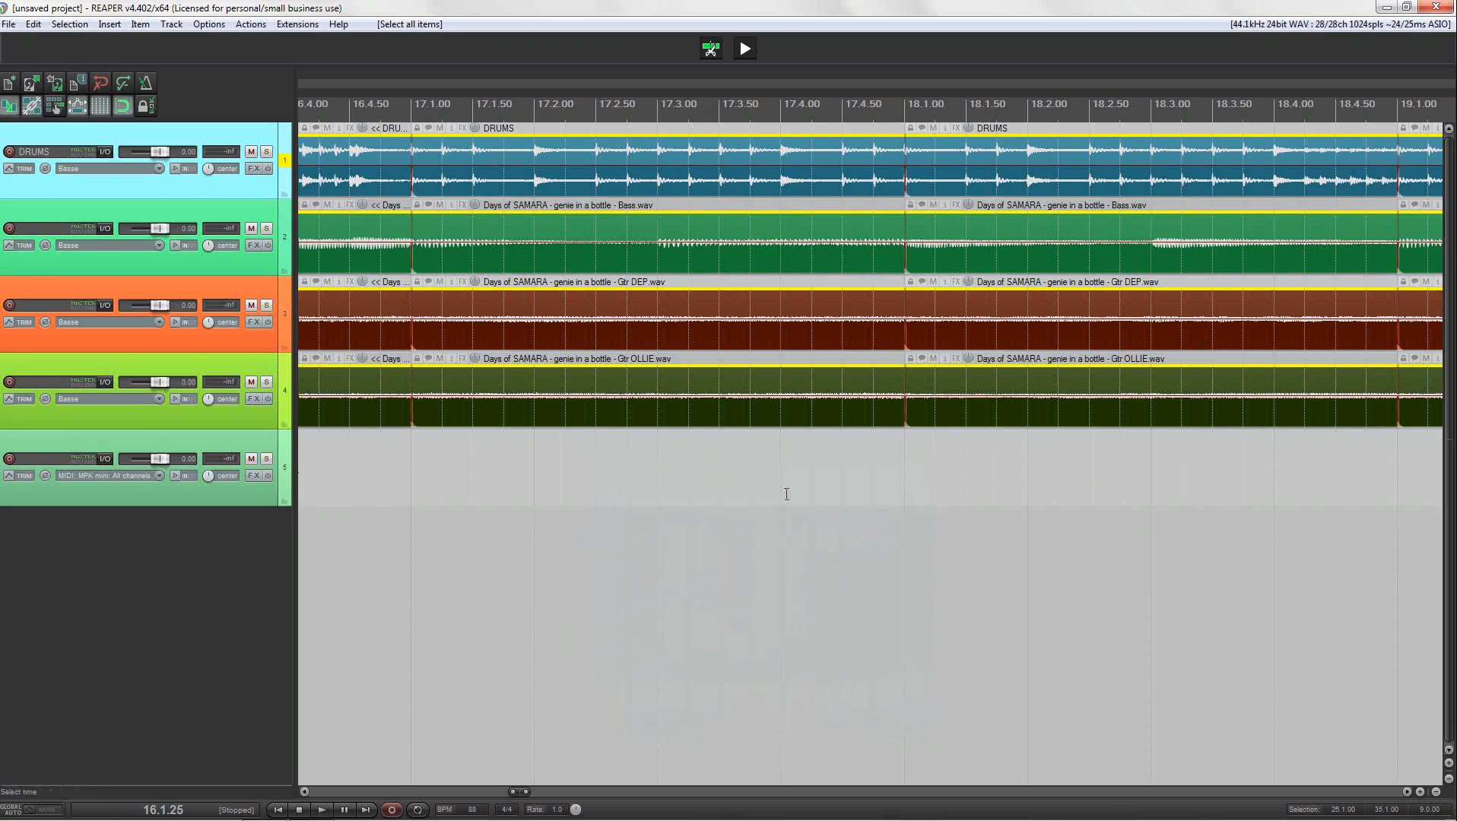
- Try numbering all selected items across the tracks with the label processor argument /E, and undo the relabelling
click(302, 25)
click(335, 190)
drag(594, 511, 559, 524)
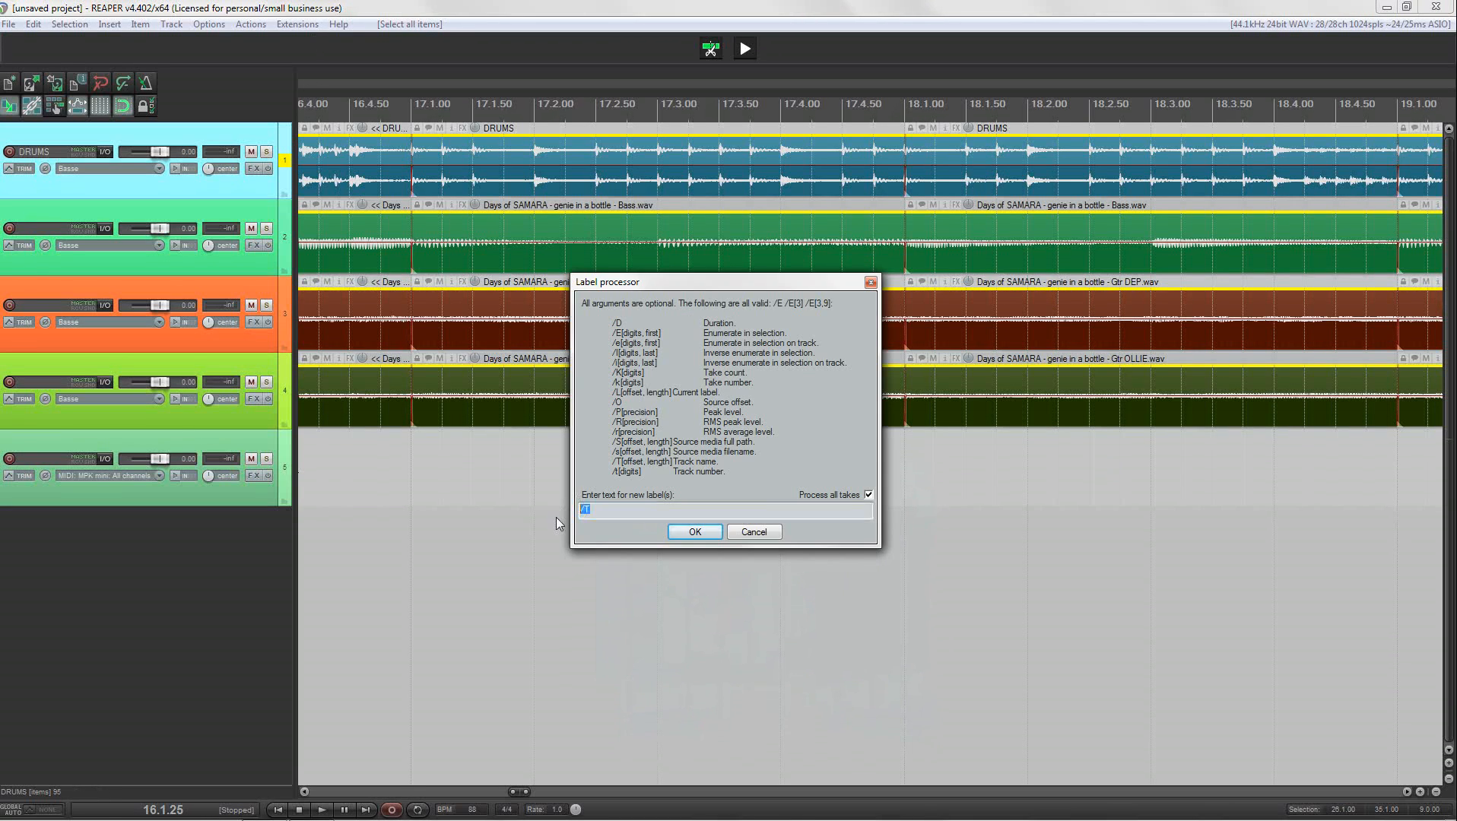
text(/E)
click(694, 533)
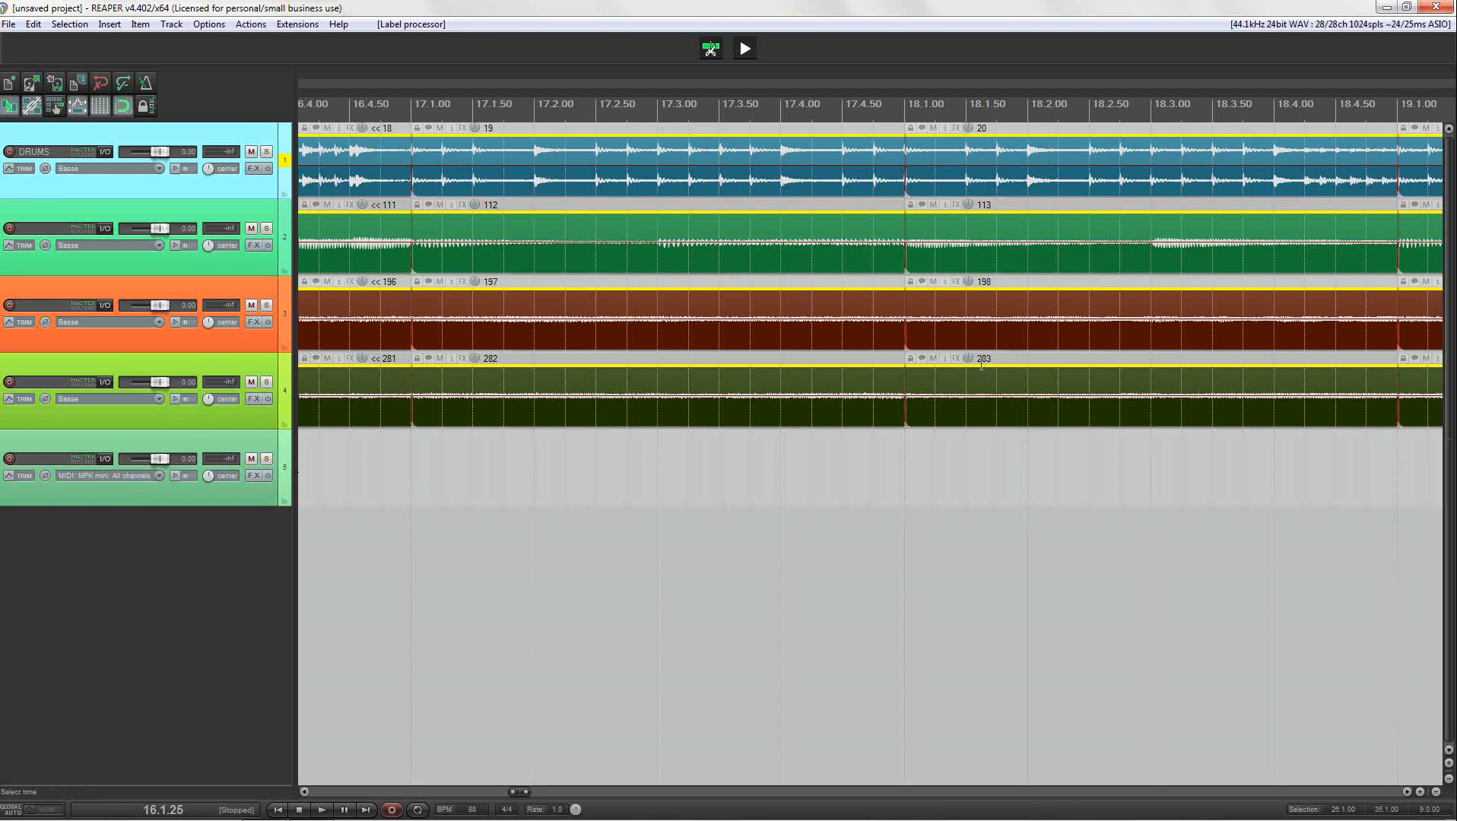
scroll(889, 225, down, 5)
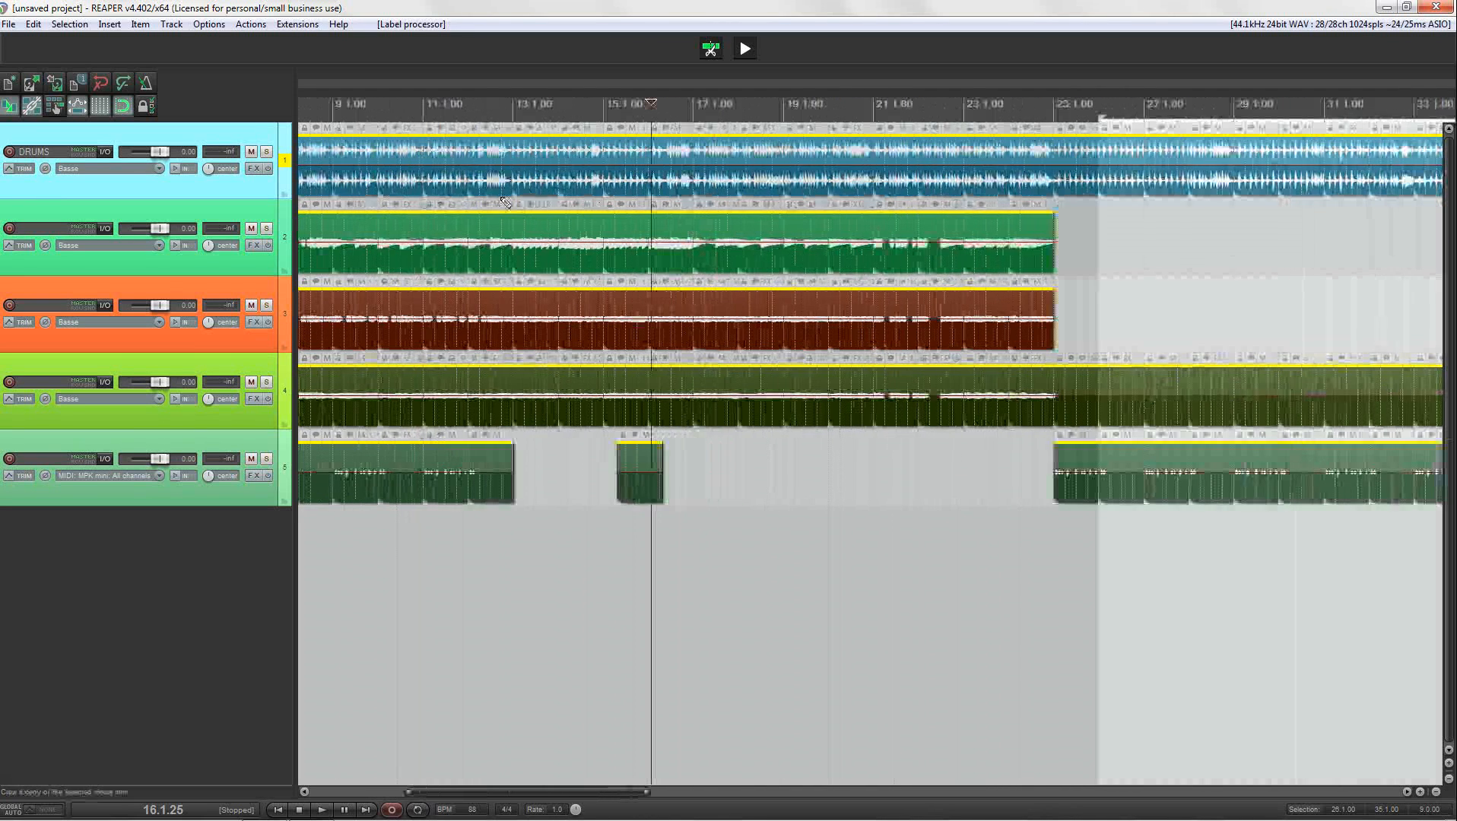
scroll(505, 202, up, 5)
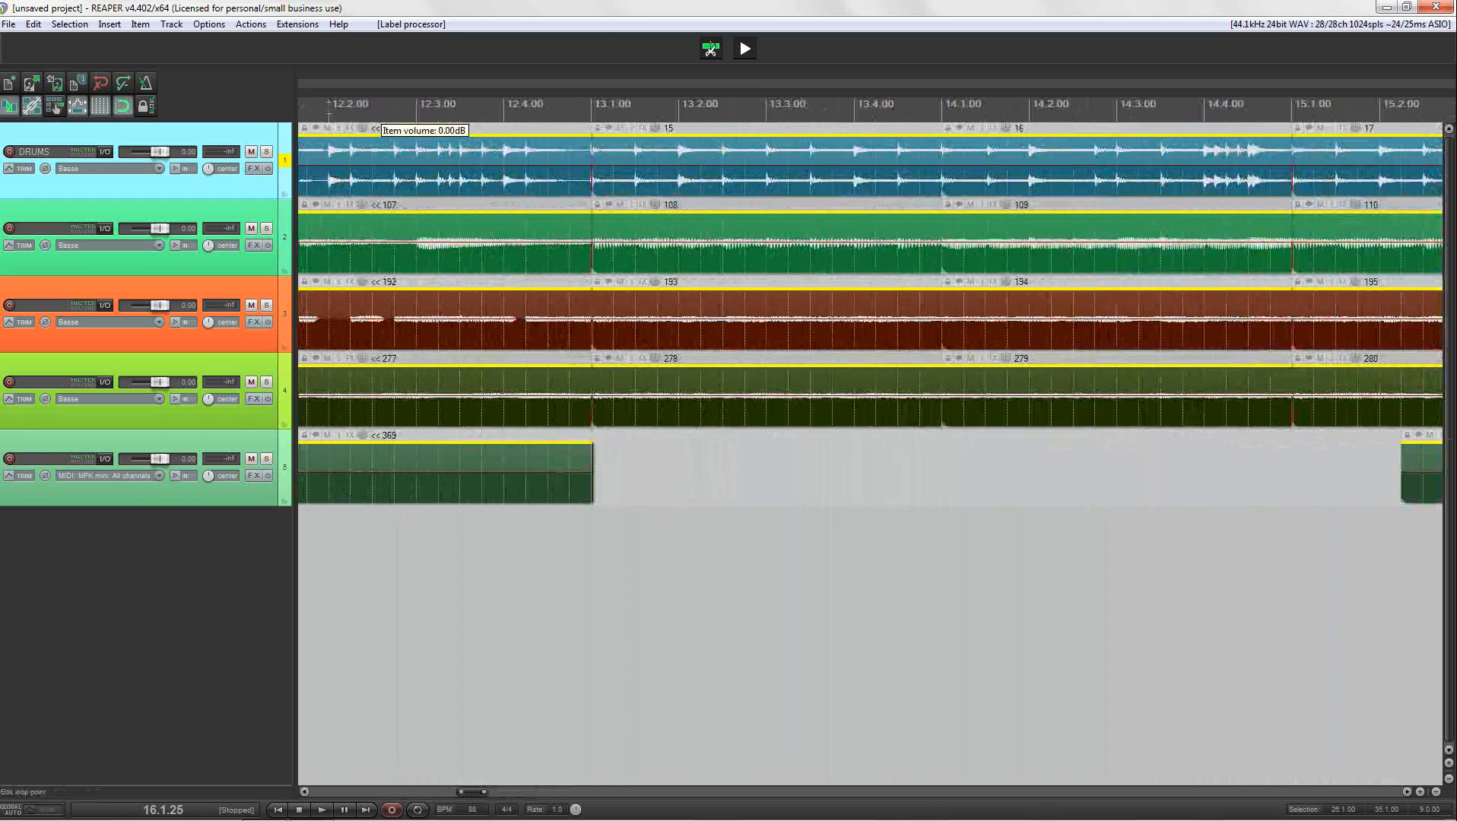
key(ctrl+a)
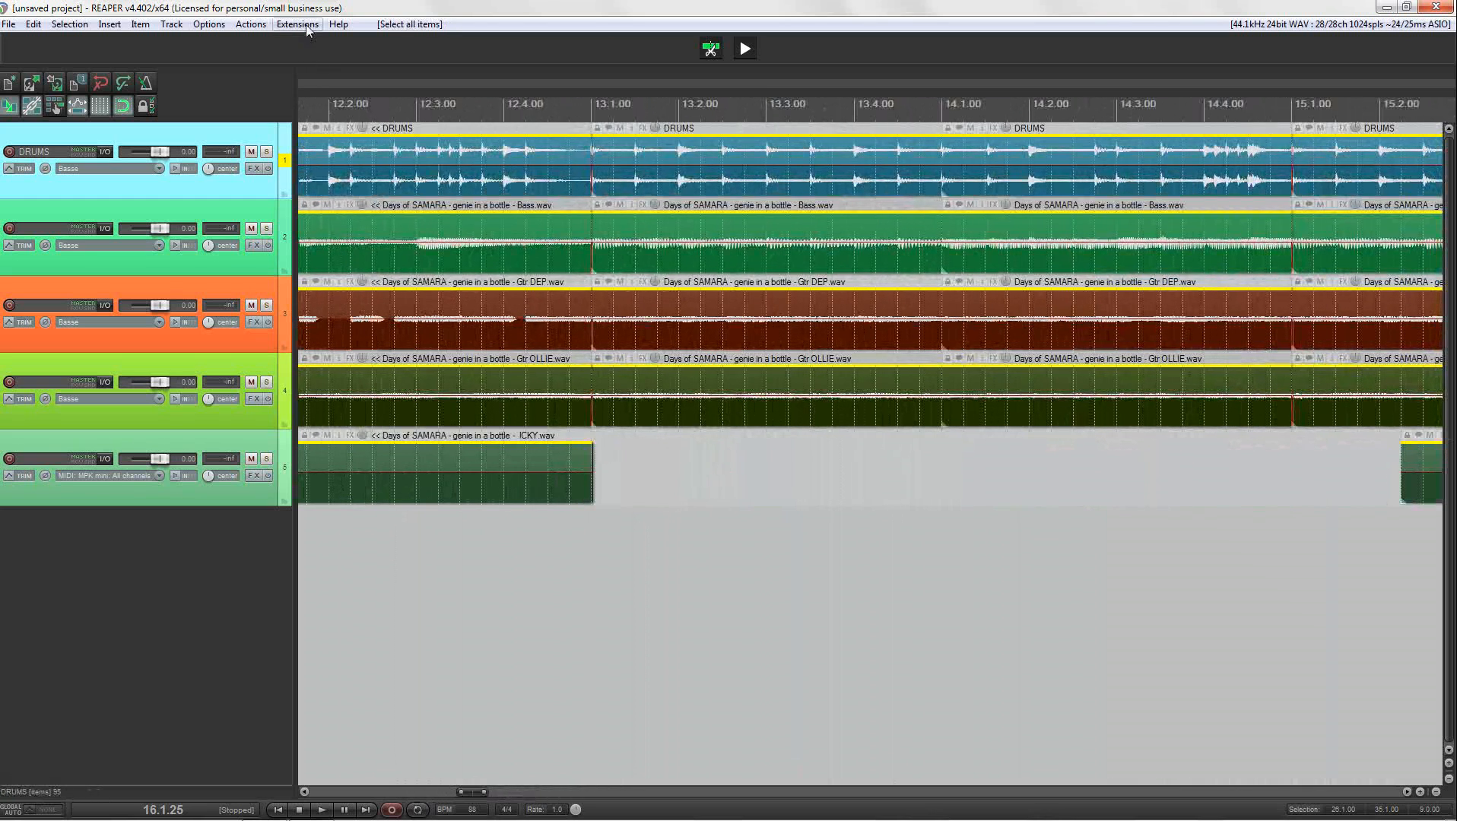
- Number the selected items separately on each track using the label processor argument /e
click(298, 25)
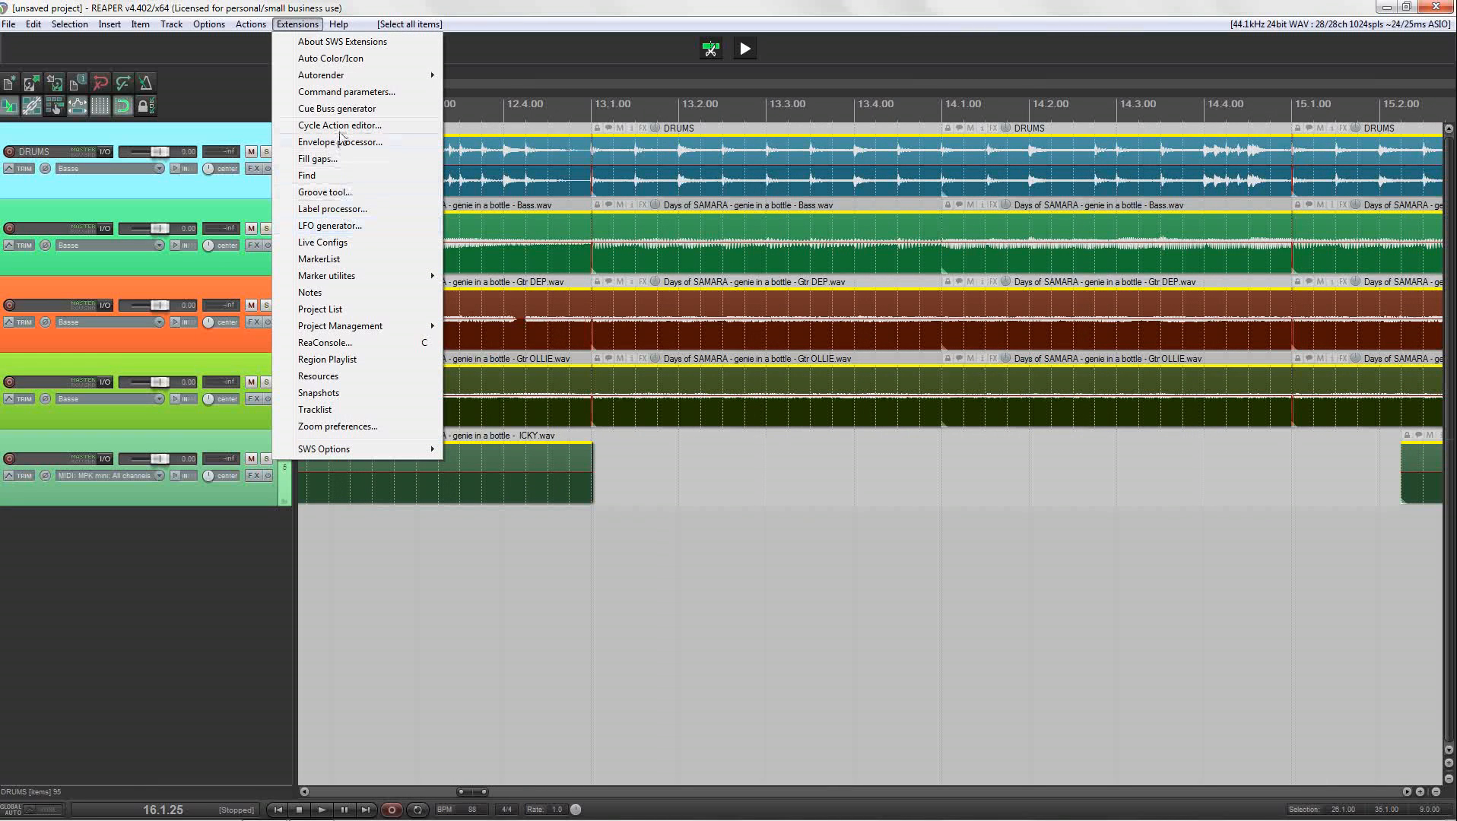
click(334, 210)
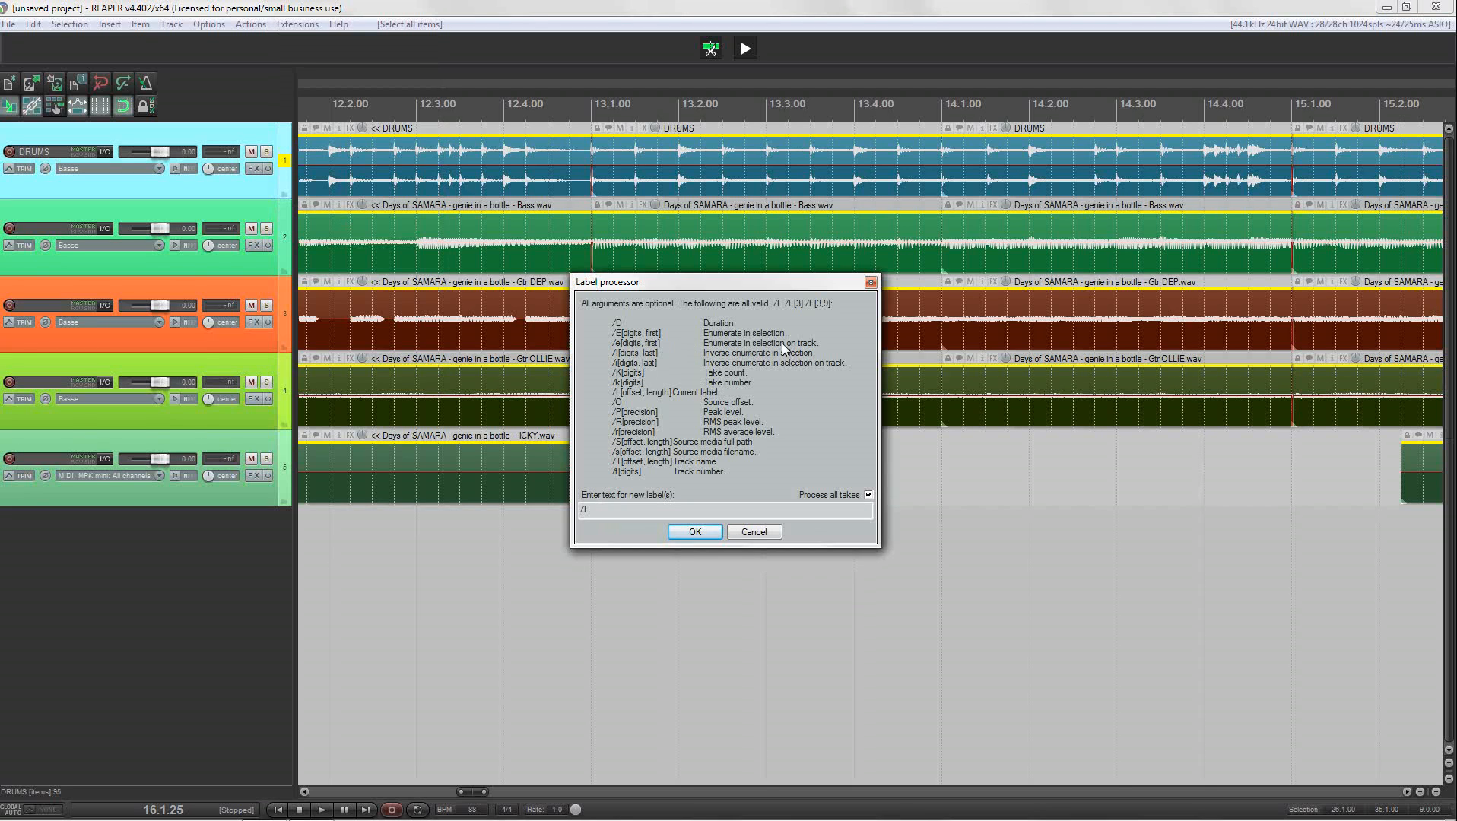
click(605, 507)
click(673, 535)
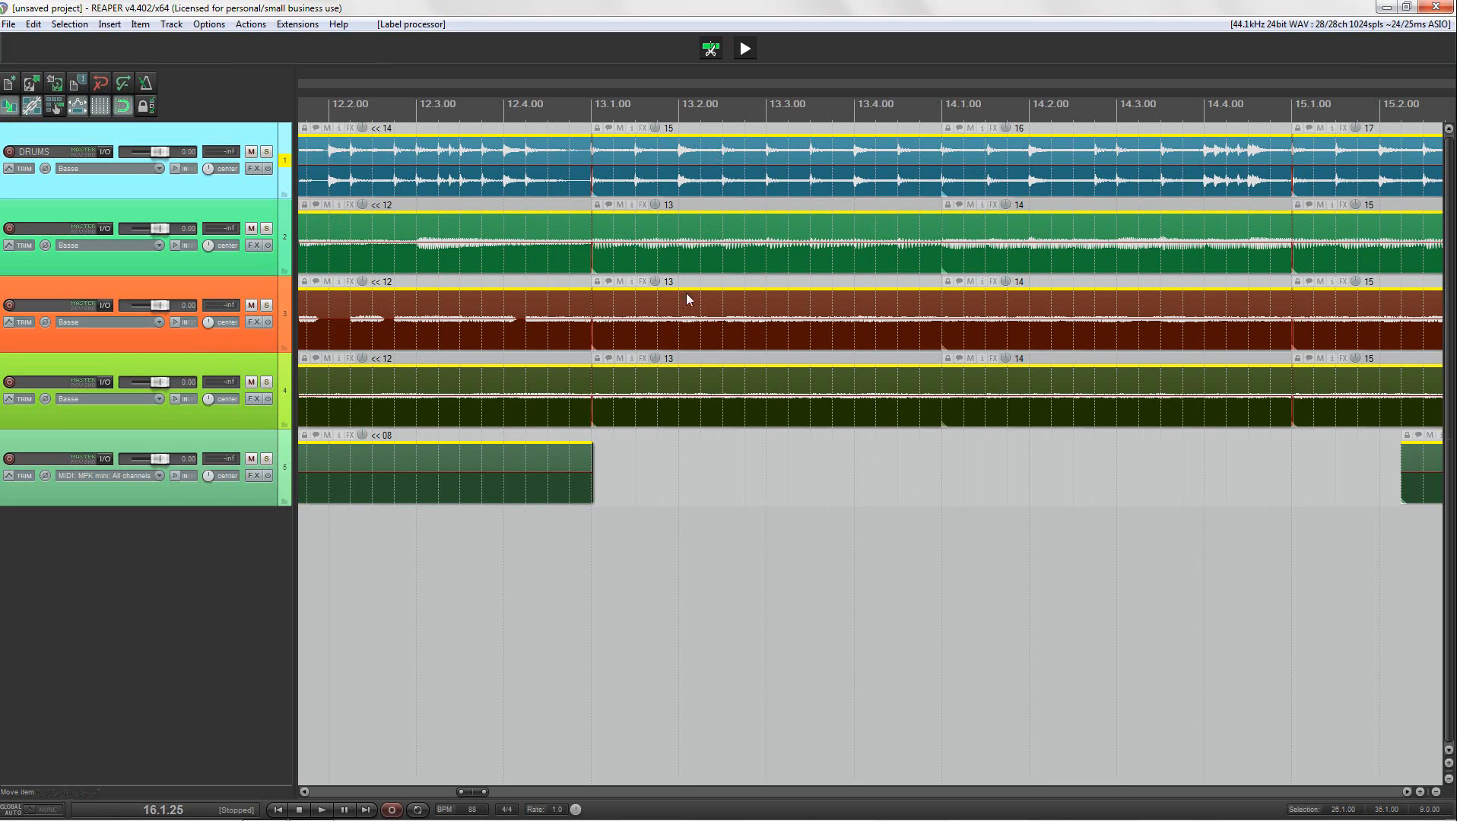
scroll(392, 373, down, 6)
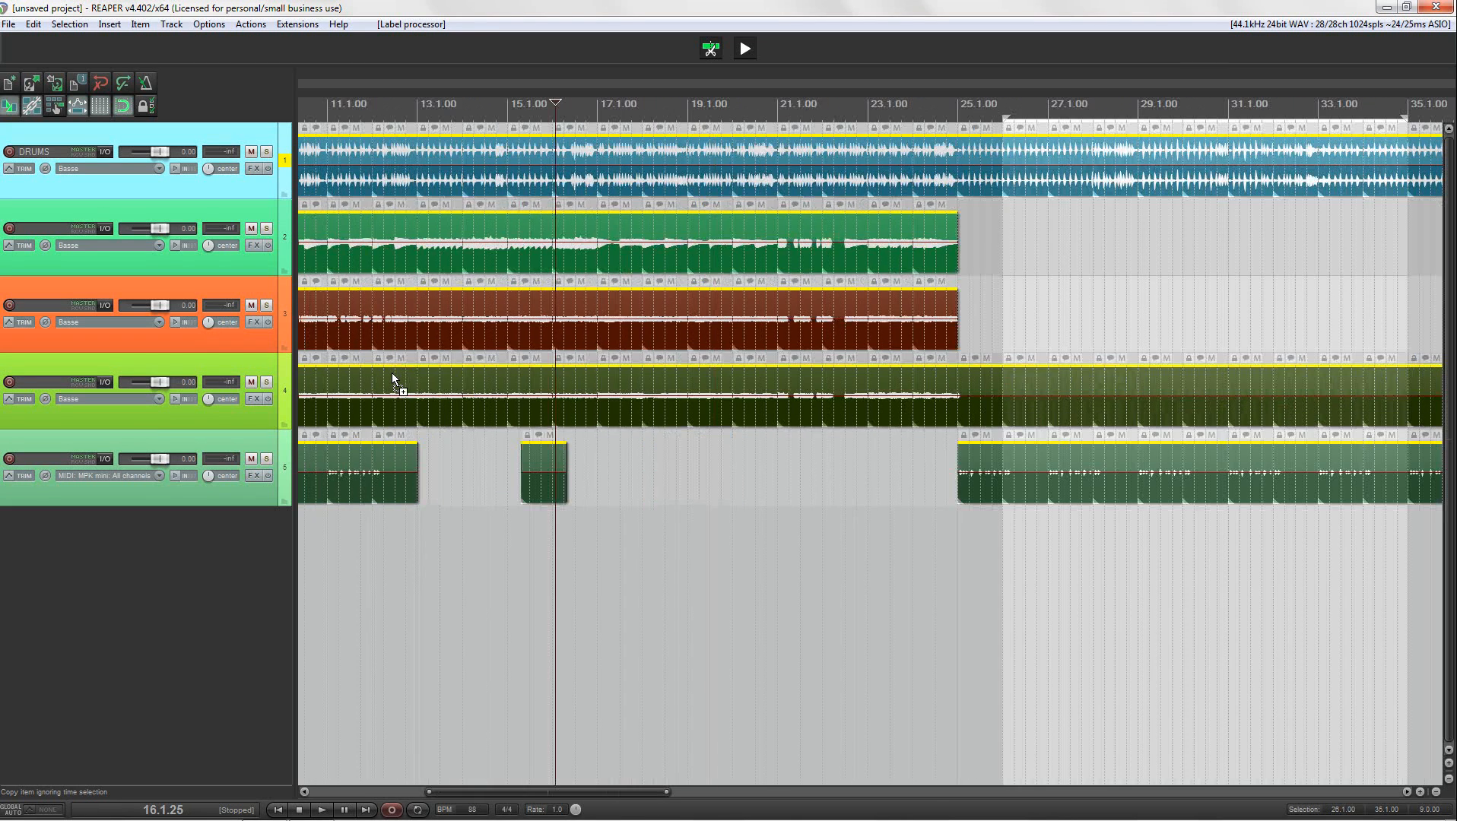
scroll(392, 373, up, 5)
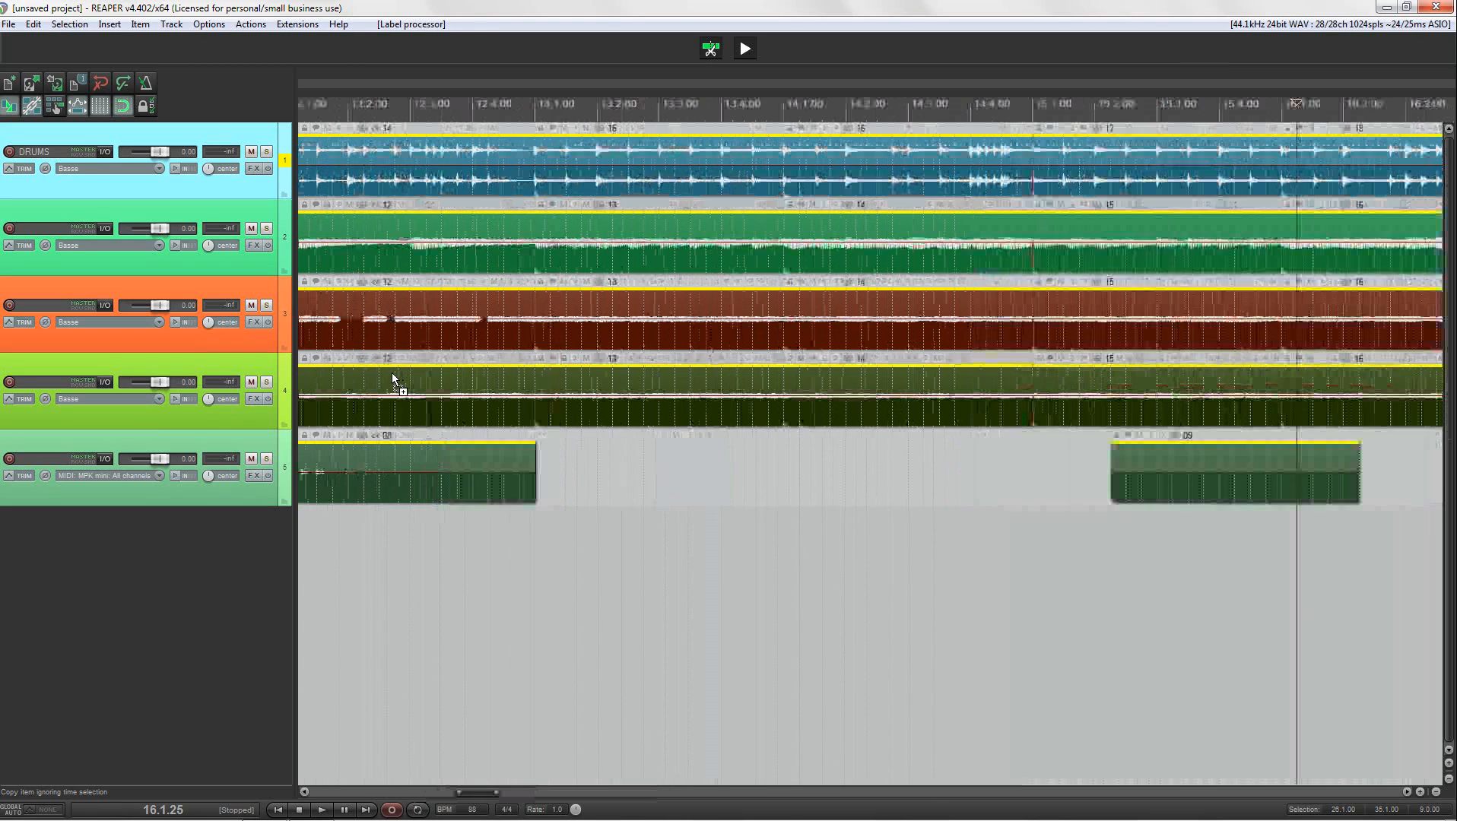
- Review the label processor's arguments with /e entered and examine the item numbering at the start of the tracks
click(297, 24)
click(333, 208)
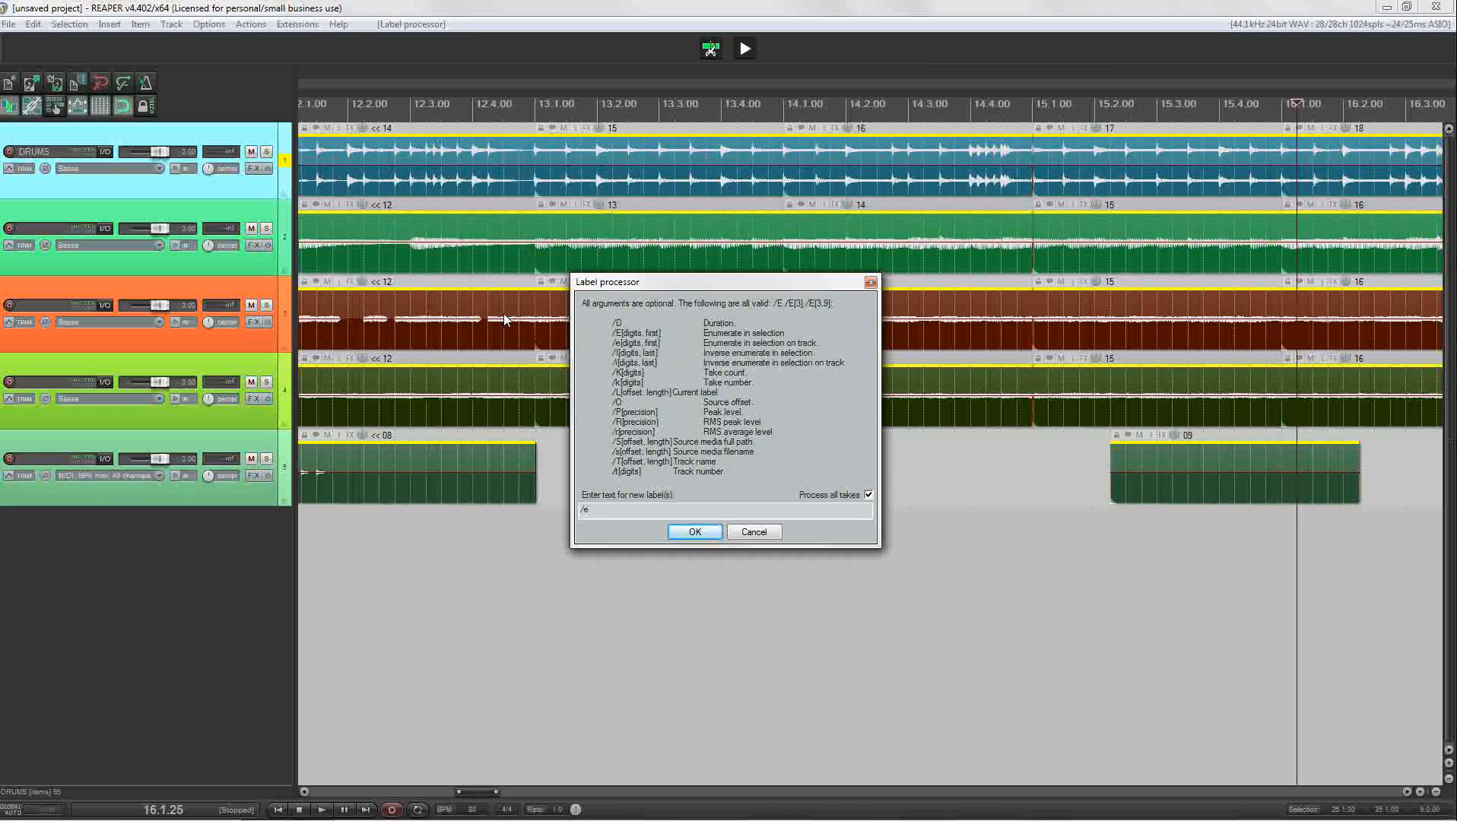
click(695, 533)
drag(314, 565, 1129, 590)
drag(446, 573, 1150, 601)
drag(855, 605, 1126, 595)
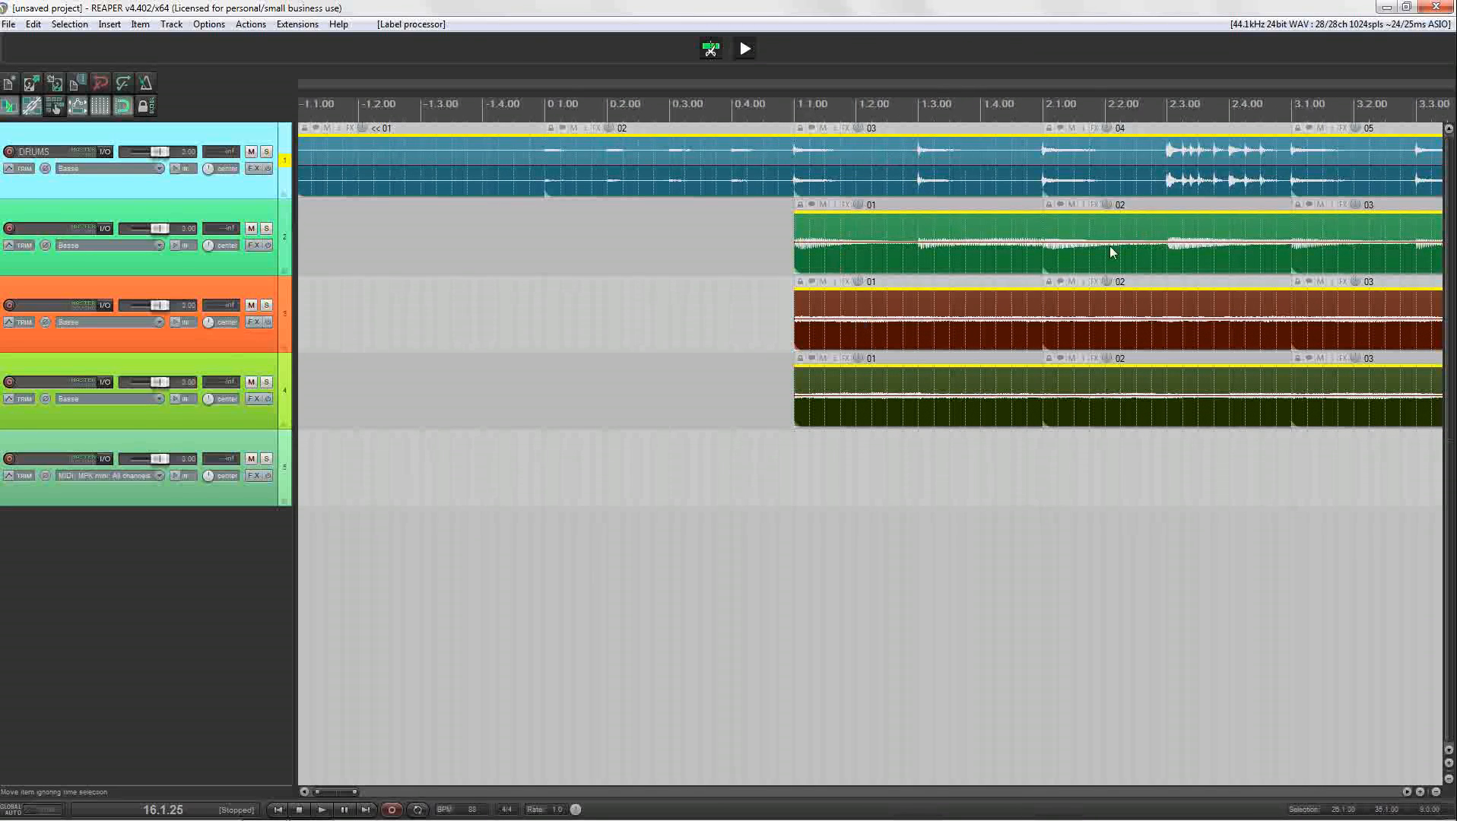
- Renumber the selected items on each track with four digits starting from 38 using the label processor argument /e[4,38]
click(299, 25)
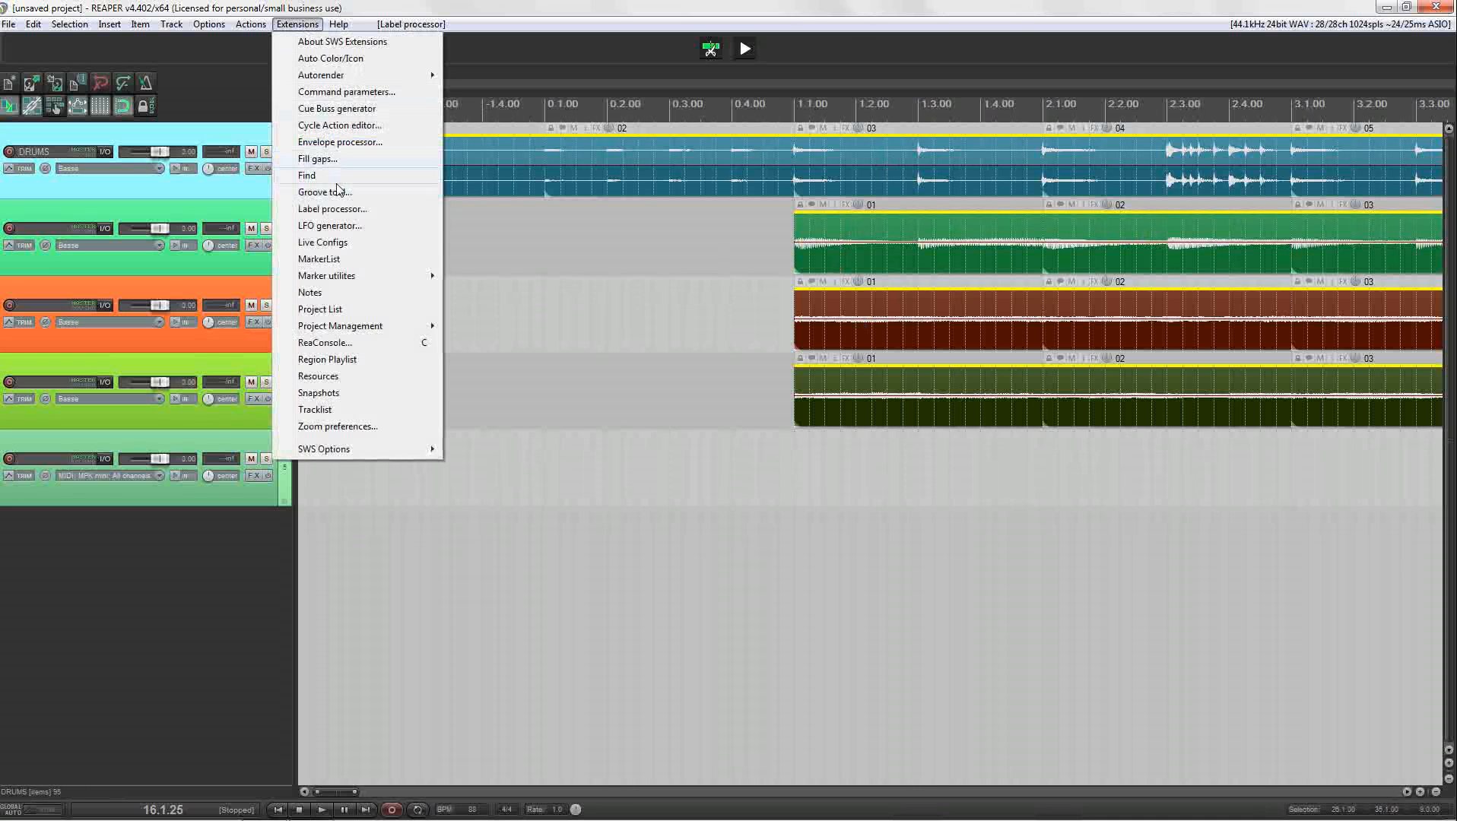
click(334, 209)
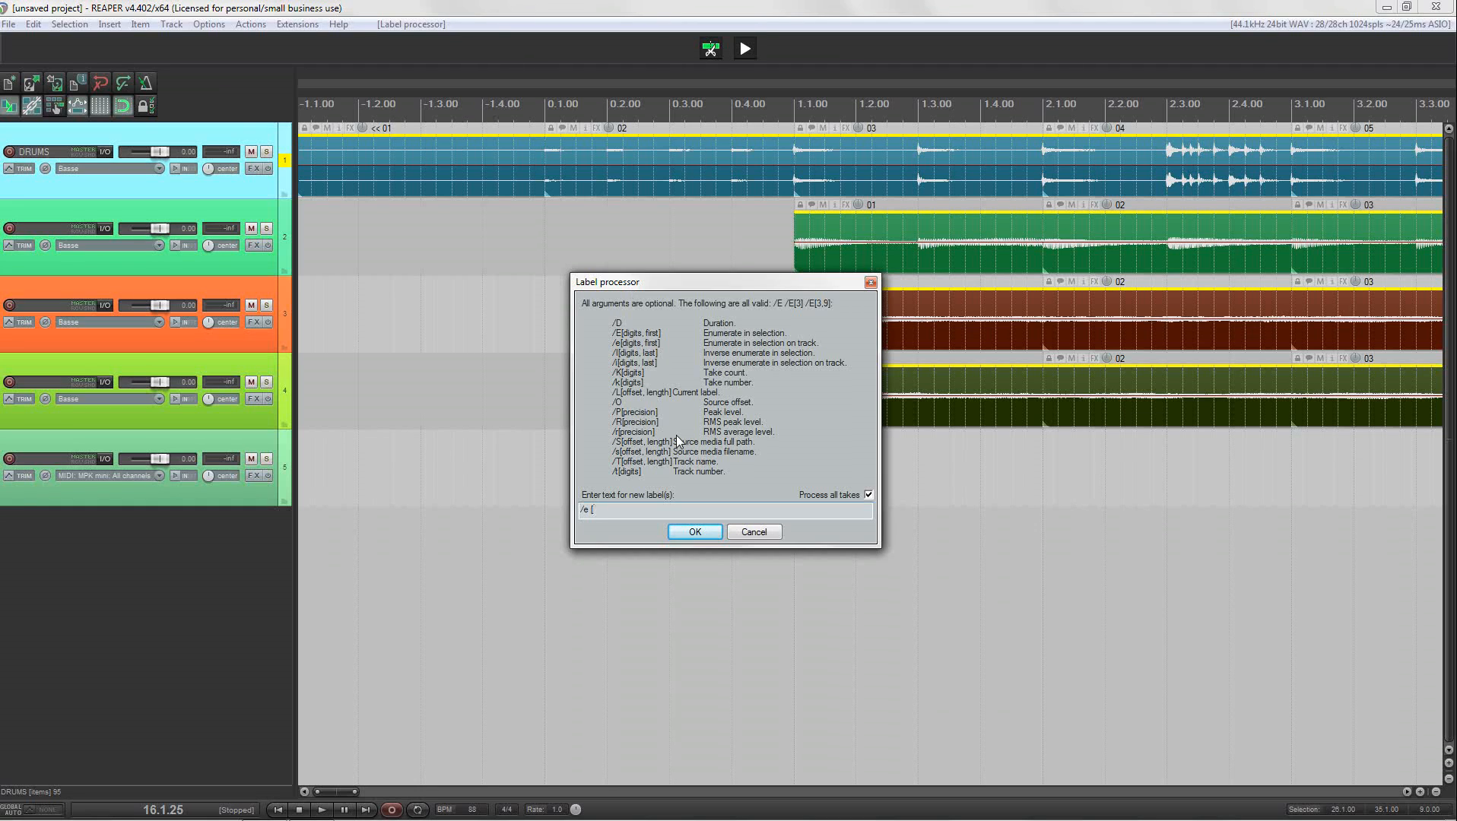
text(4, 38)
click(697, 534)
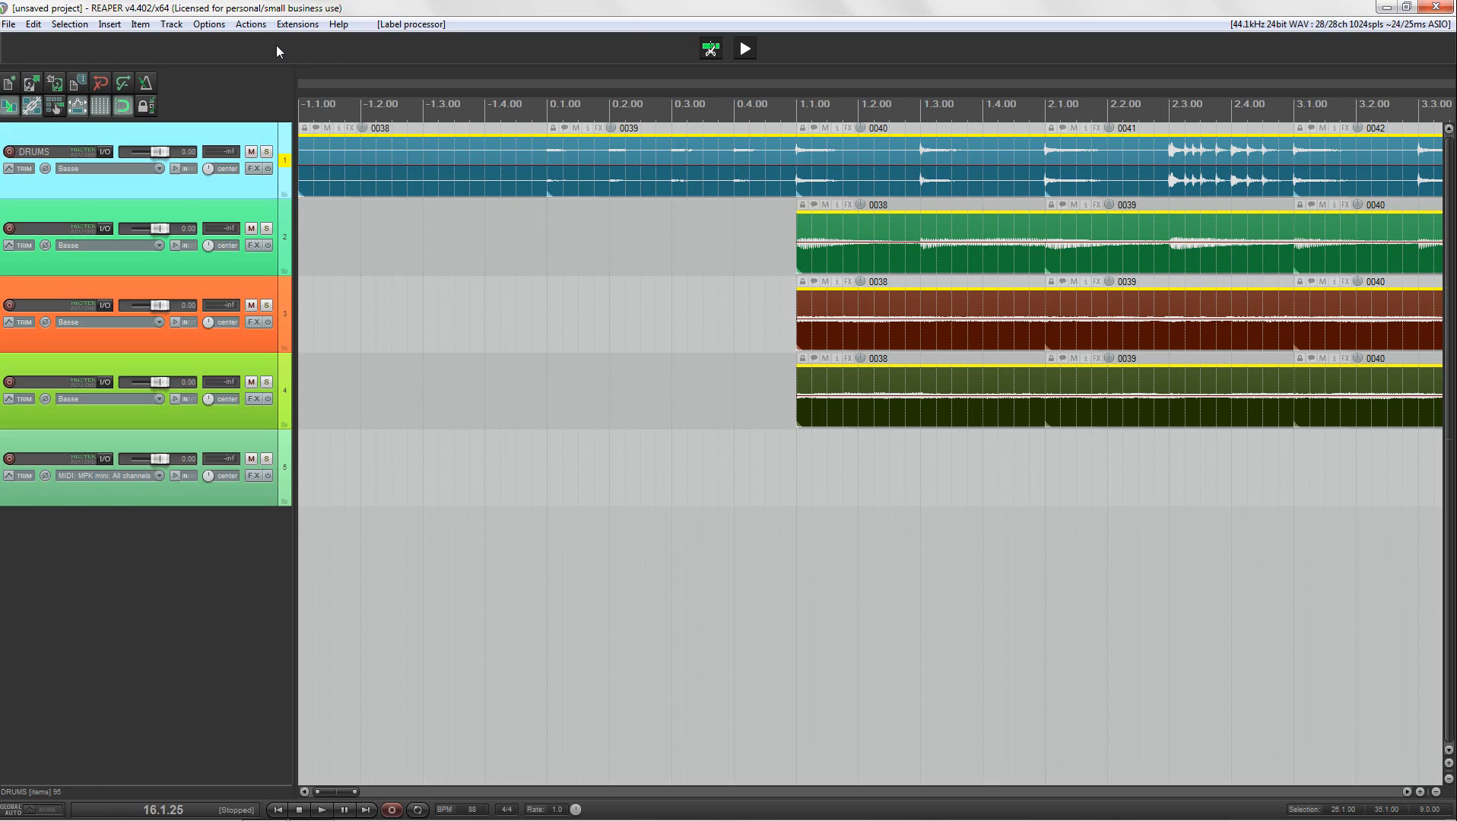
- Relabel the selected items with track name, track number, RMS average level and peak level using /T - /t - /r db - /P
click(297, 23)
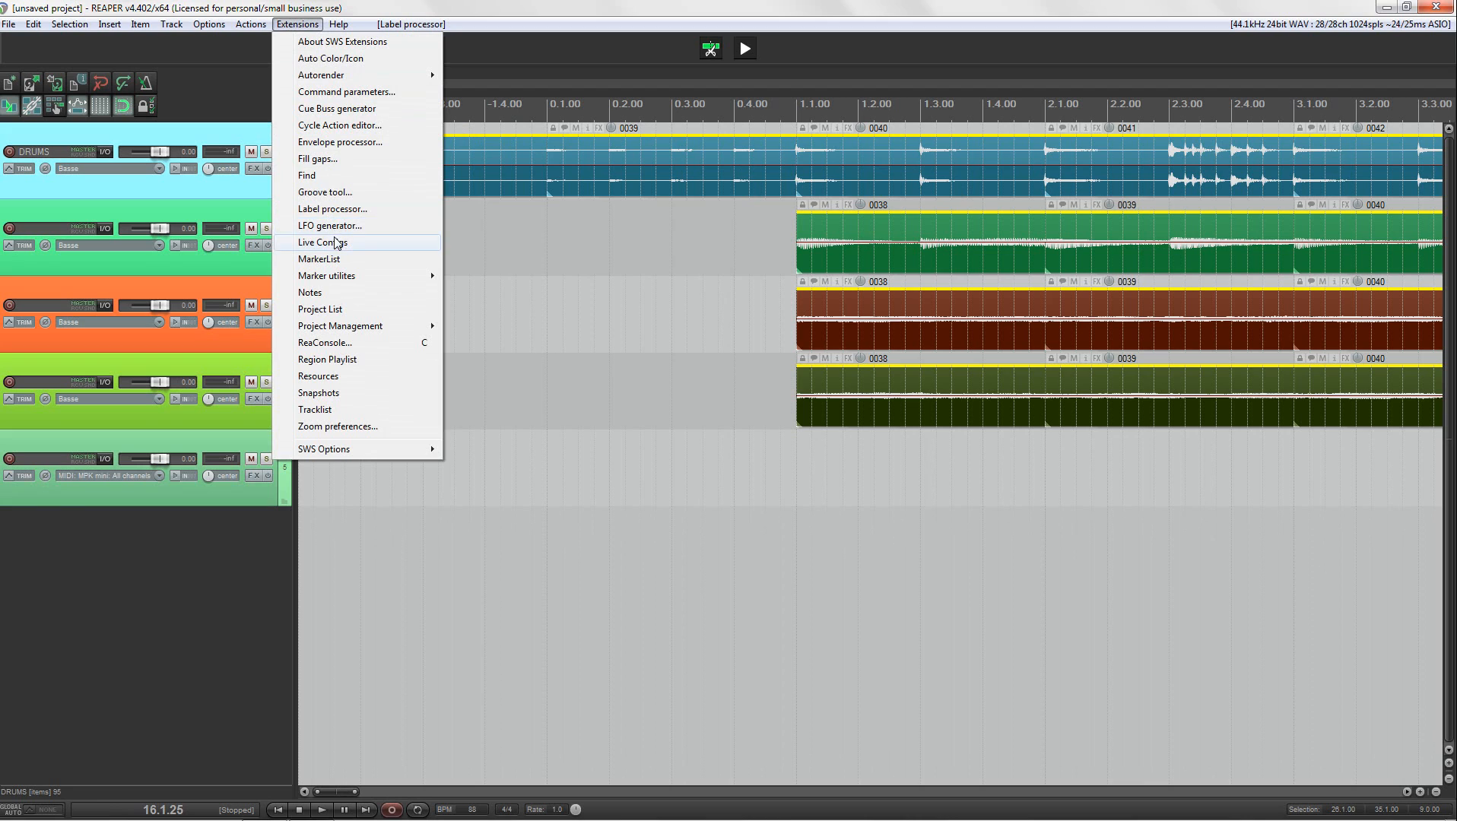
click(332, 208)
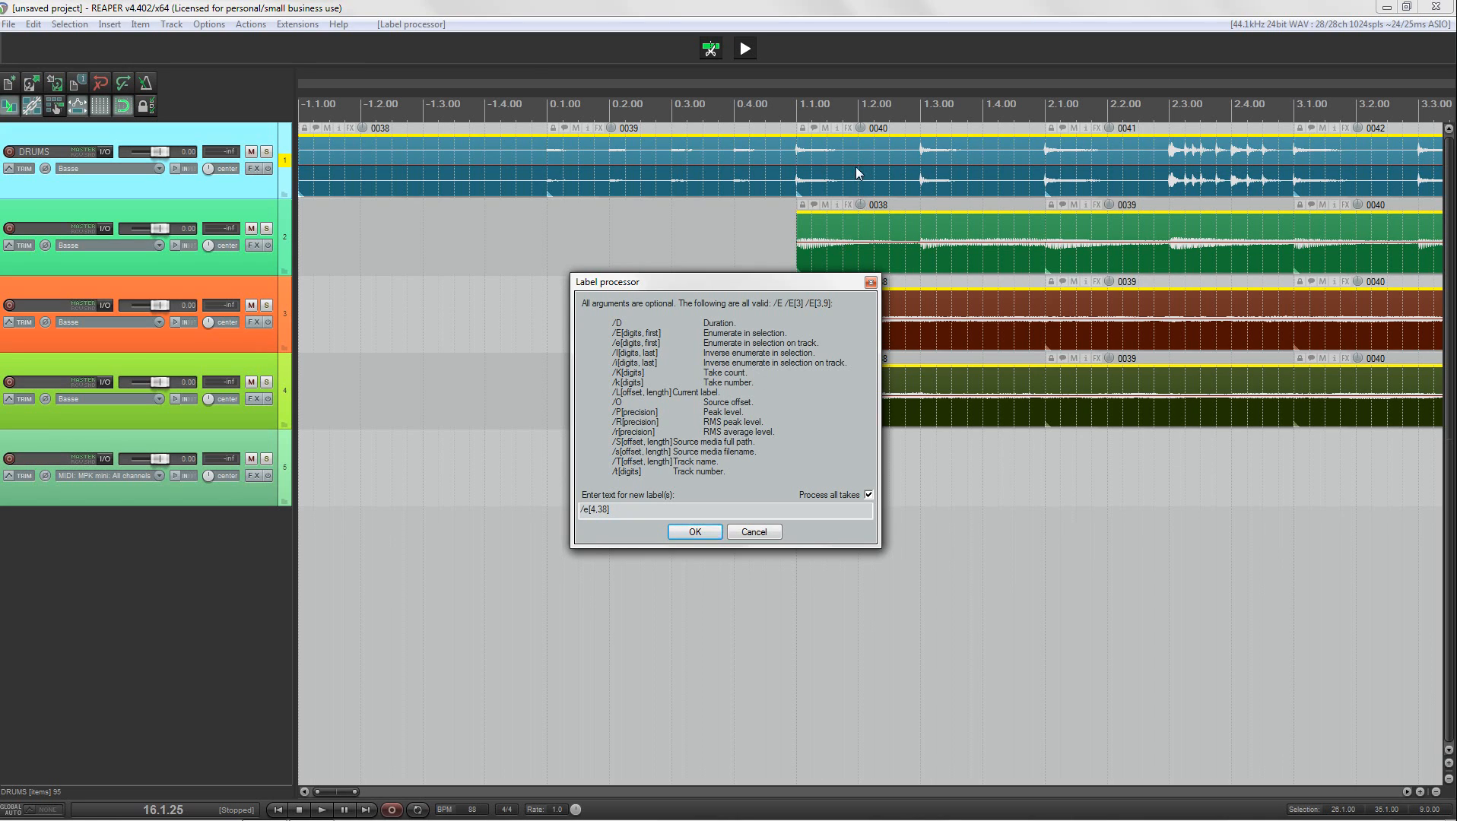
drag(627, 507, 547, 504)
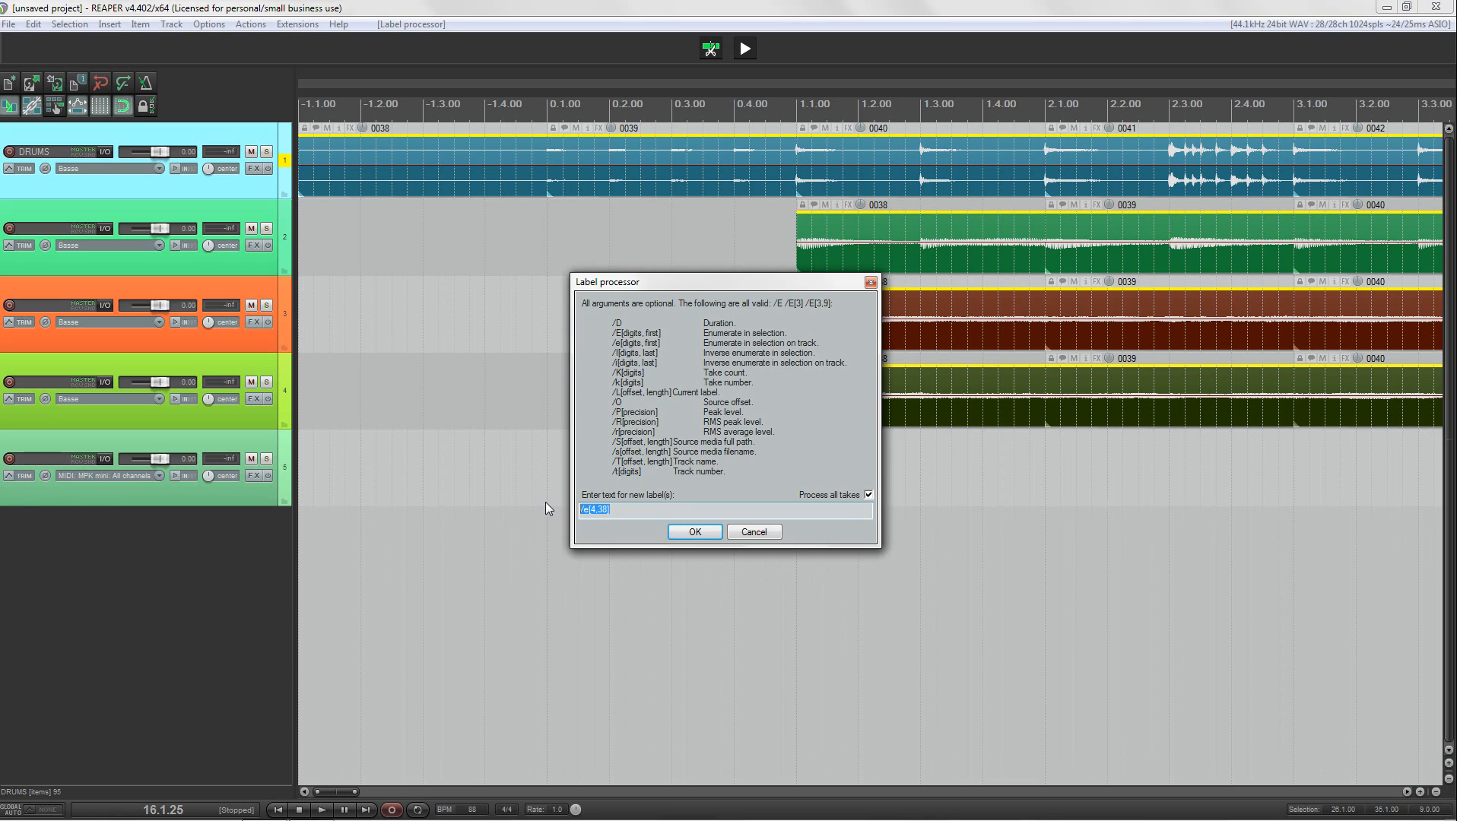
key(BackSpace)
text(T - /t - /r db  - /P)
click(702, 531)
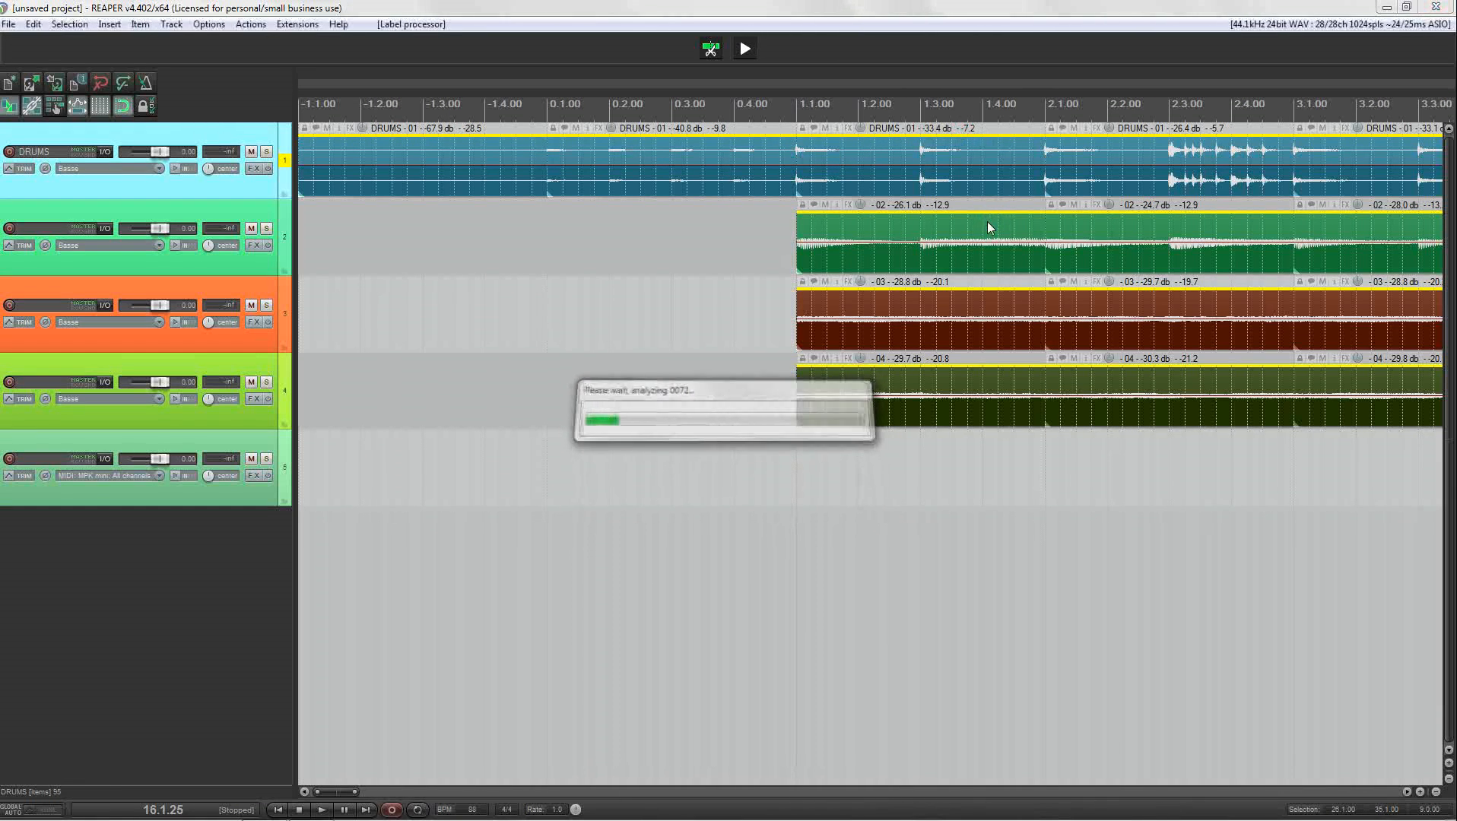
- Rename the untitled cycle action in the Cycle Action editor as Name item like track
click(297, 23)
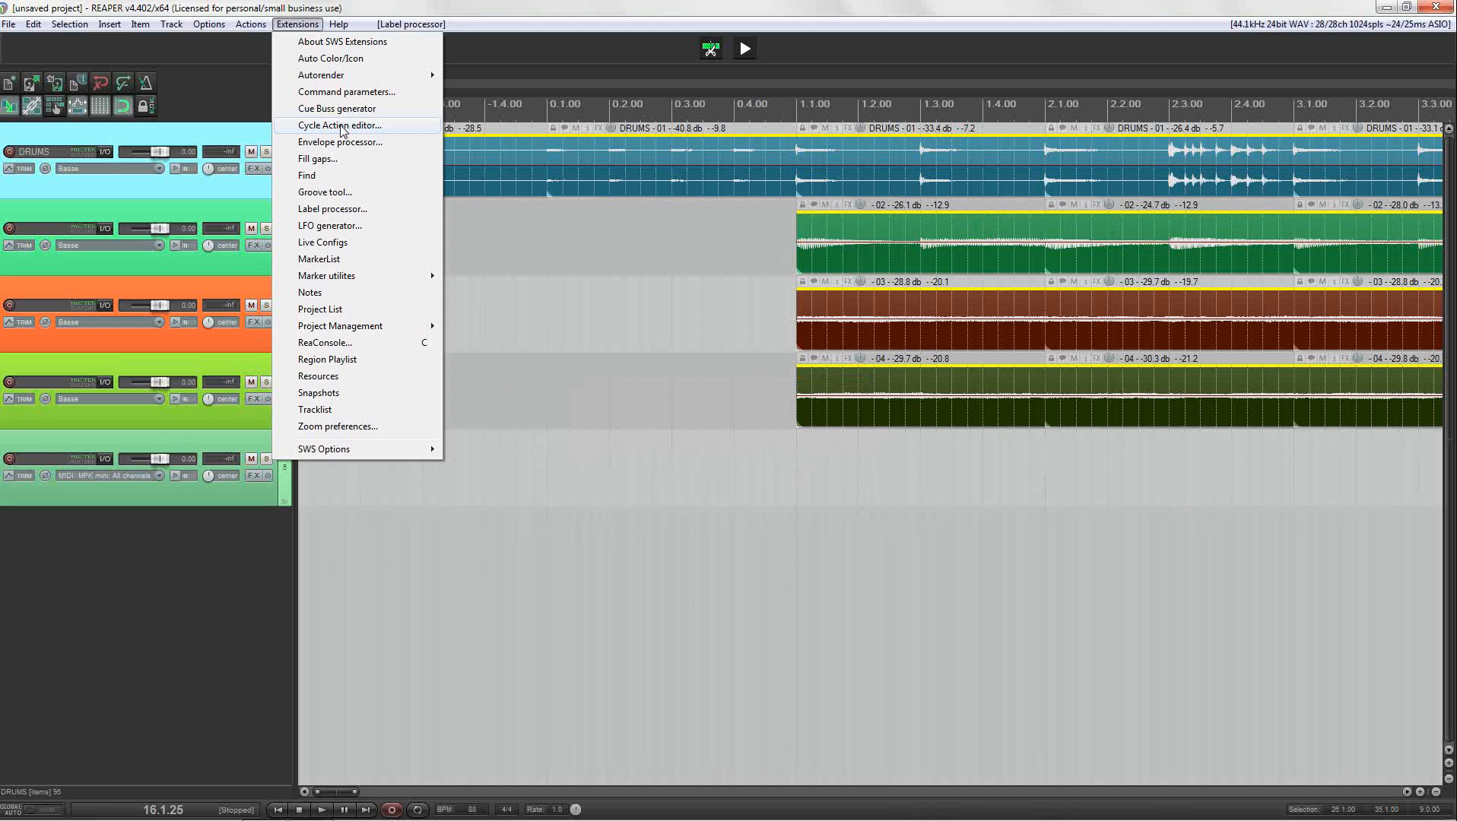
click(341, 127)
drag(739, 121, 657, 268)
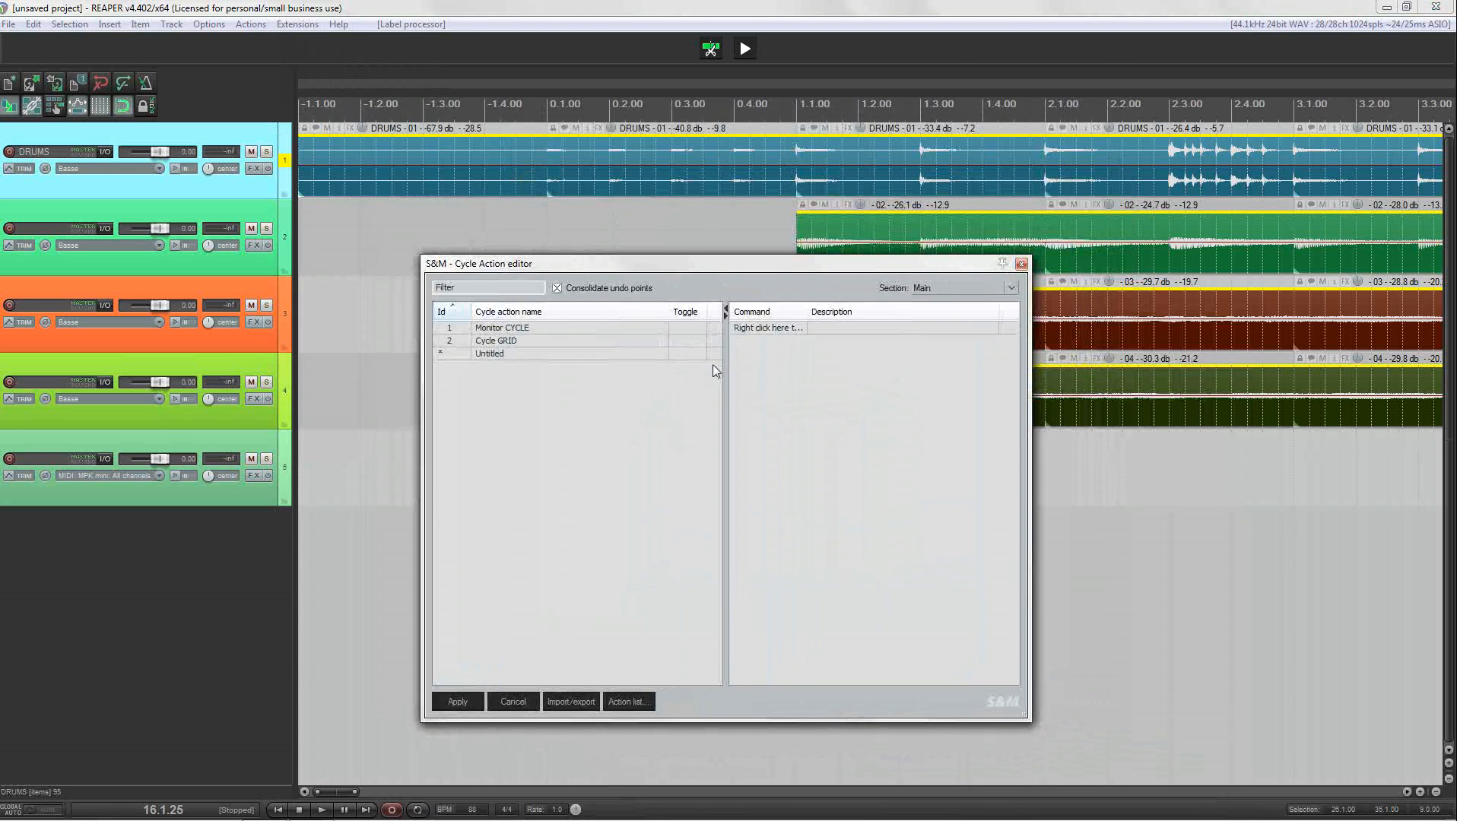
right_click(816, 374)
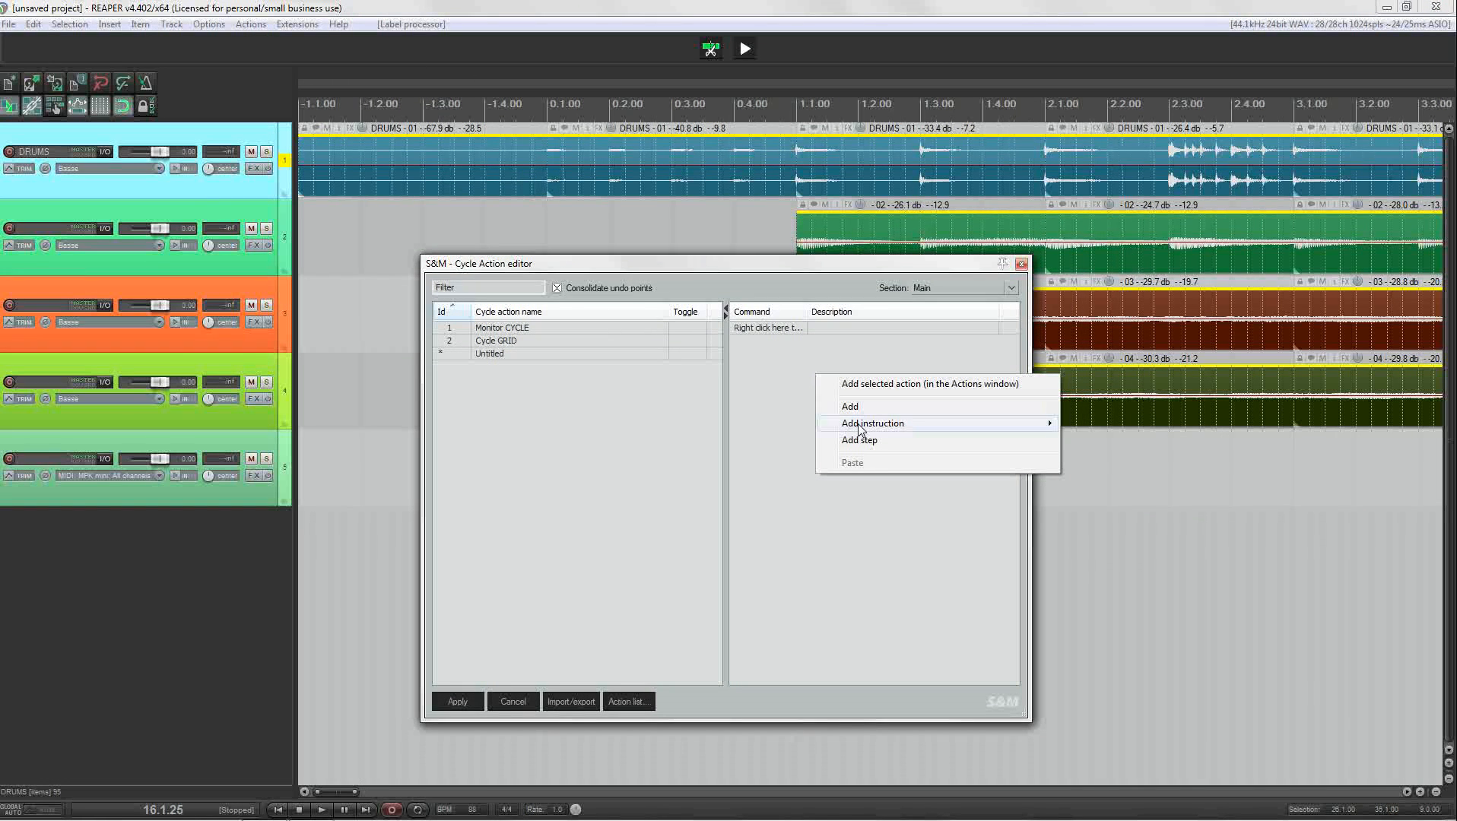
mouse_move(871, 431)
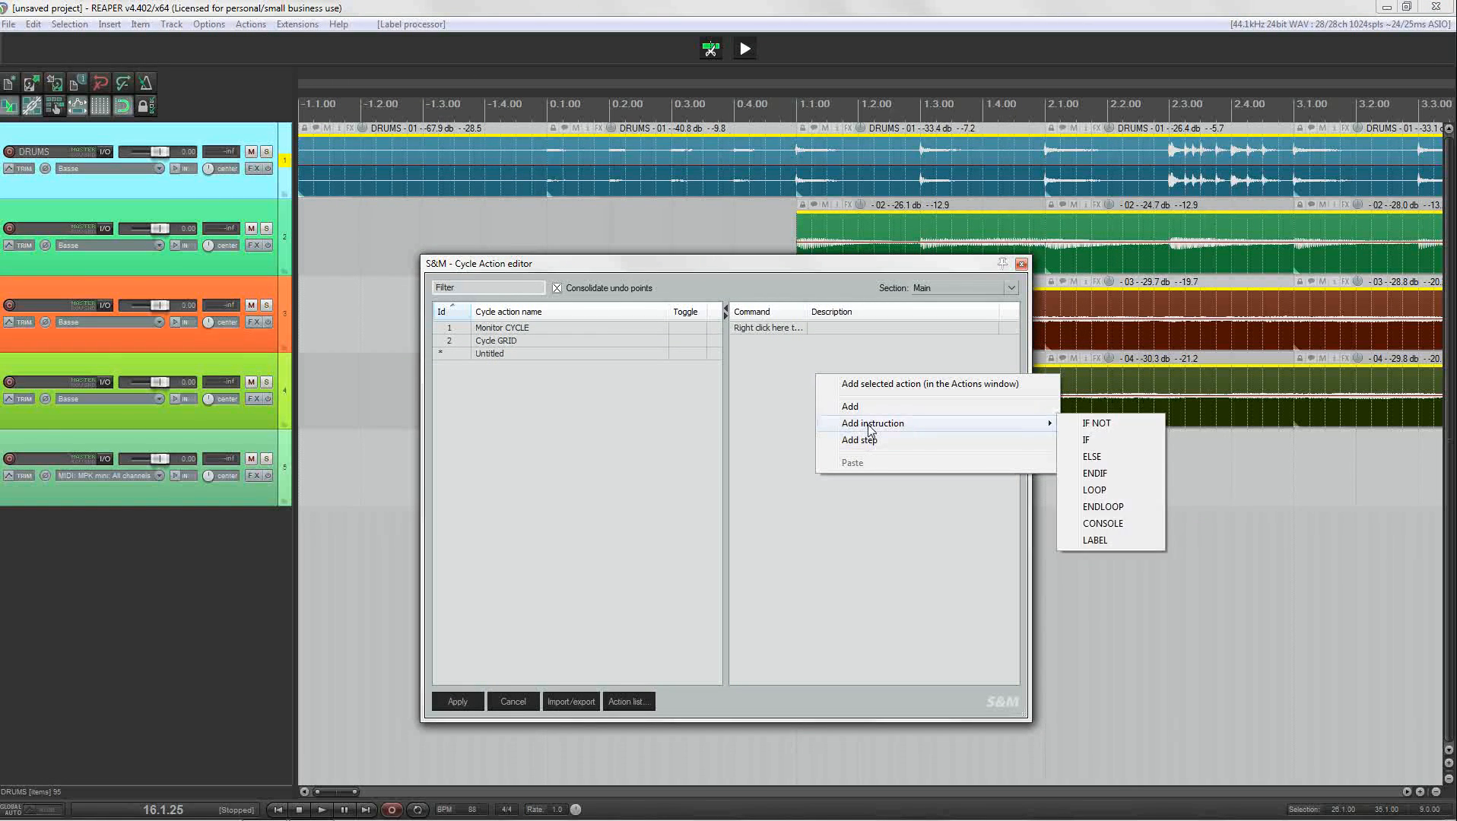
click(495, 356)
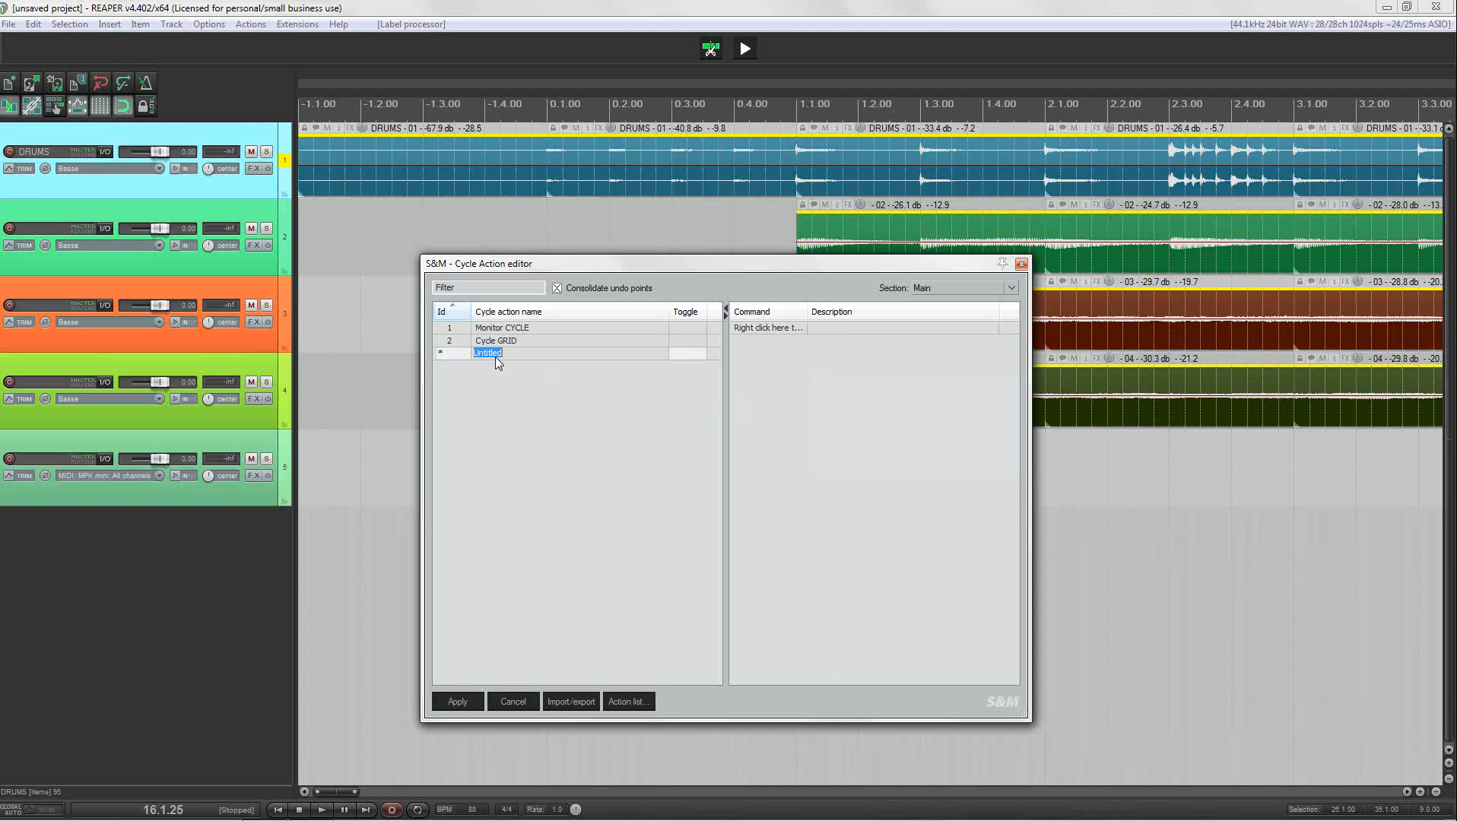
text(Name item like track)
key(Return)
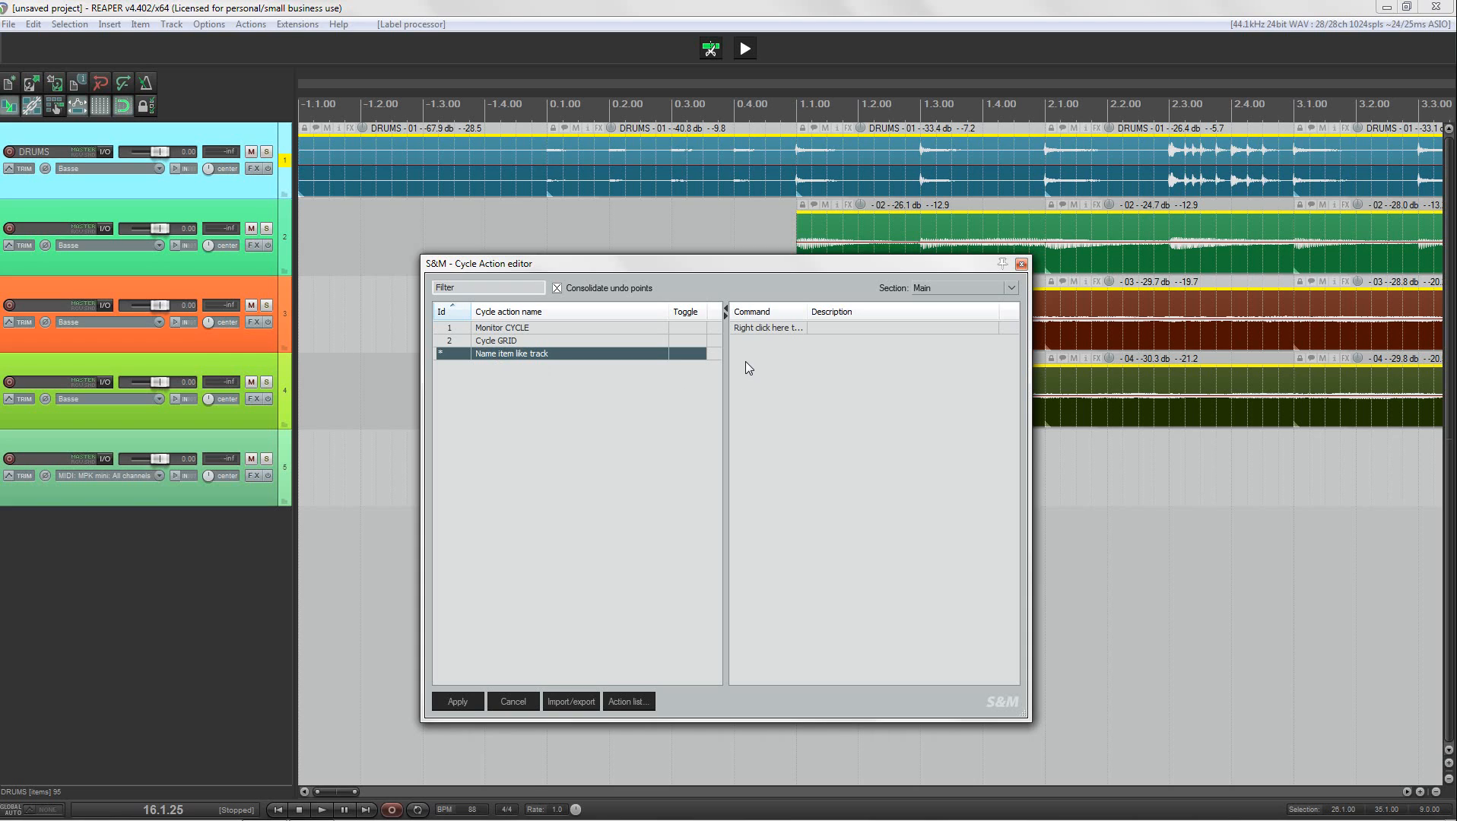
- Add the label processor instruction LABEL /T to the Name item like track cycle action and apply it
right_click(776, 354)
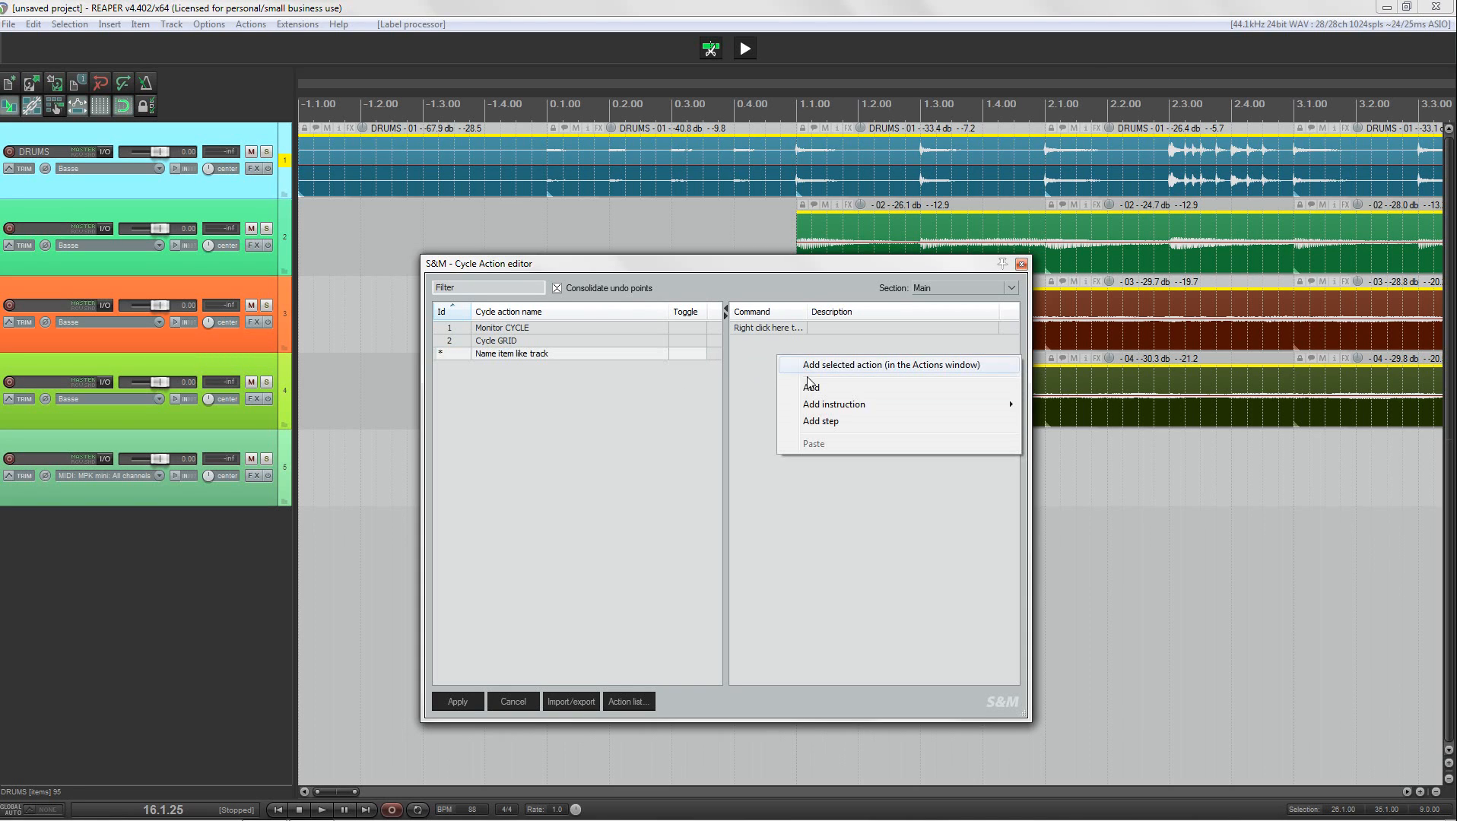
mouse_move(829, 407)
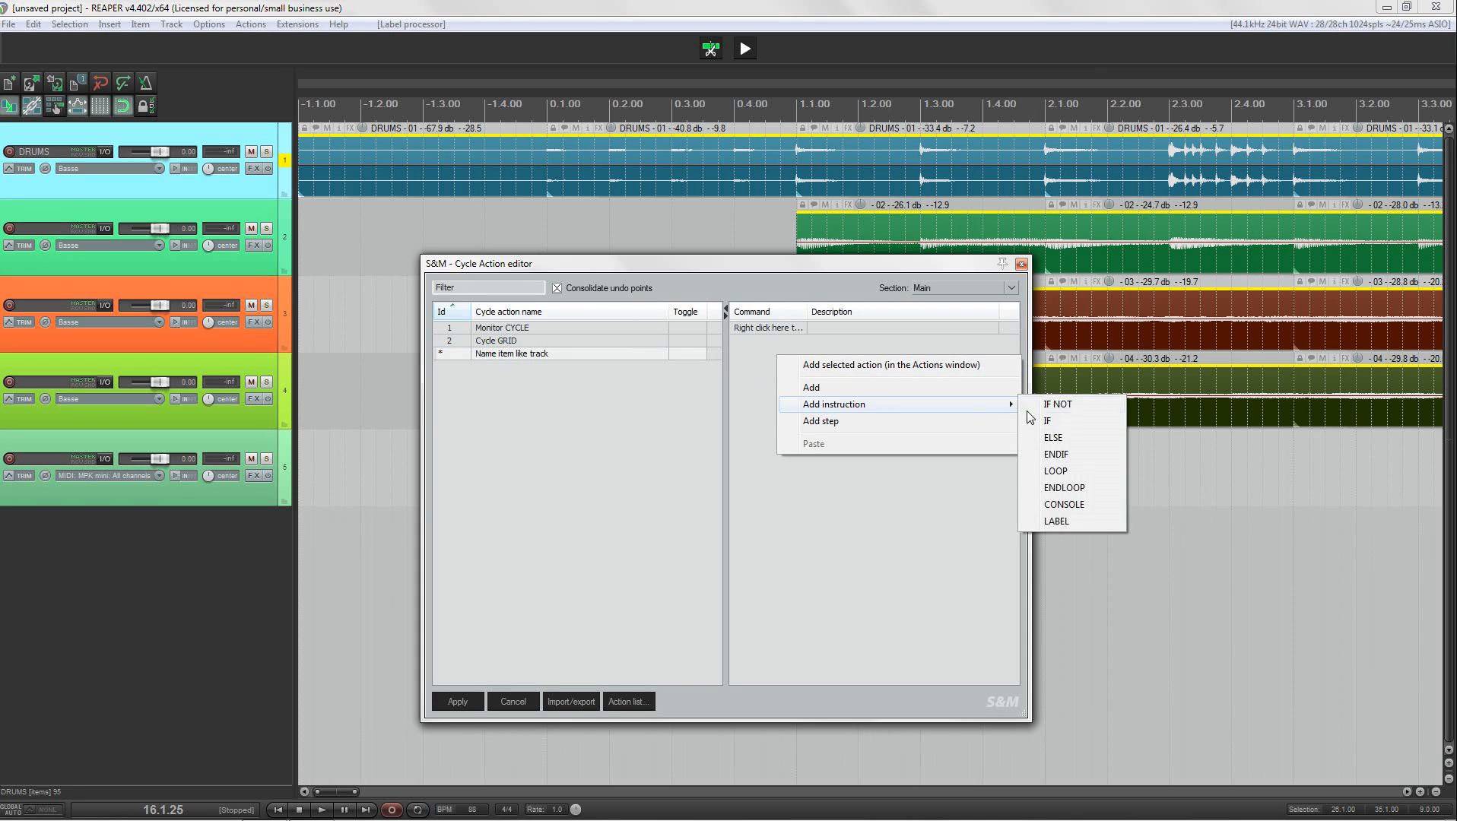
click(1057, 520)
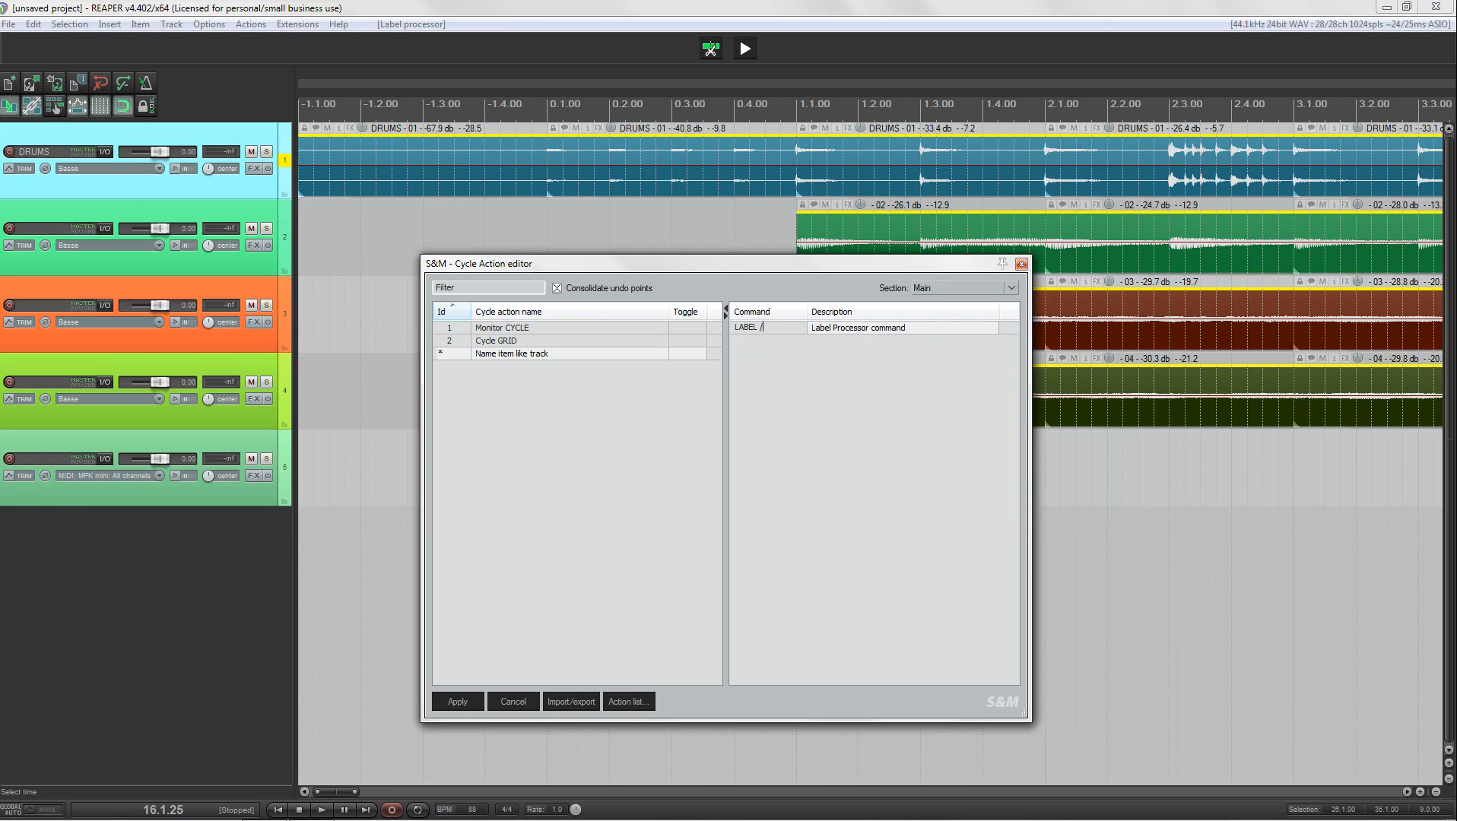
text(/T)
click(465, 700)
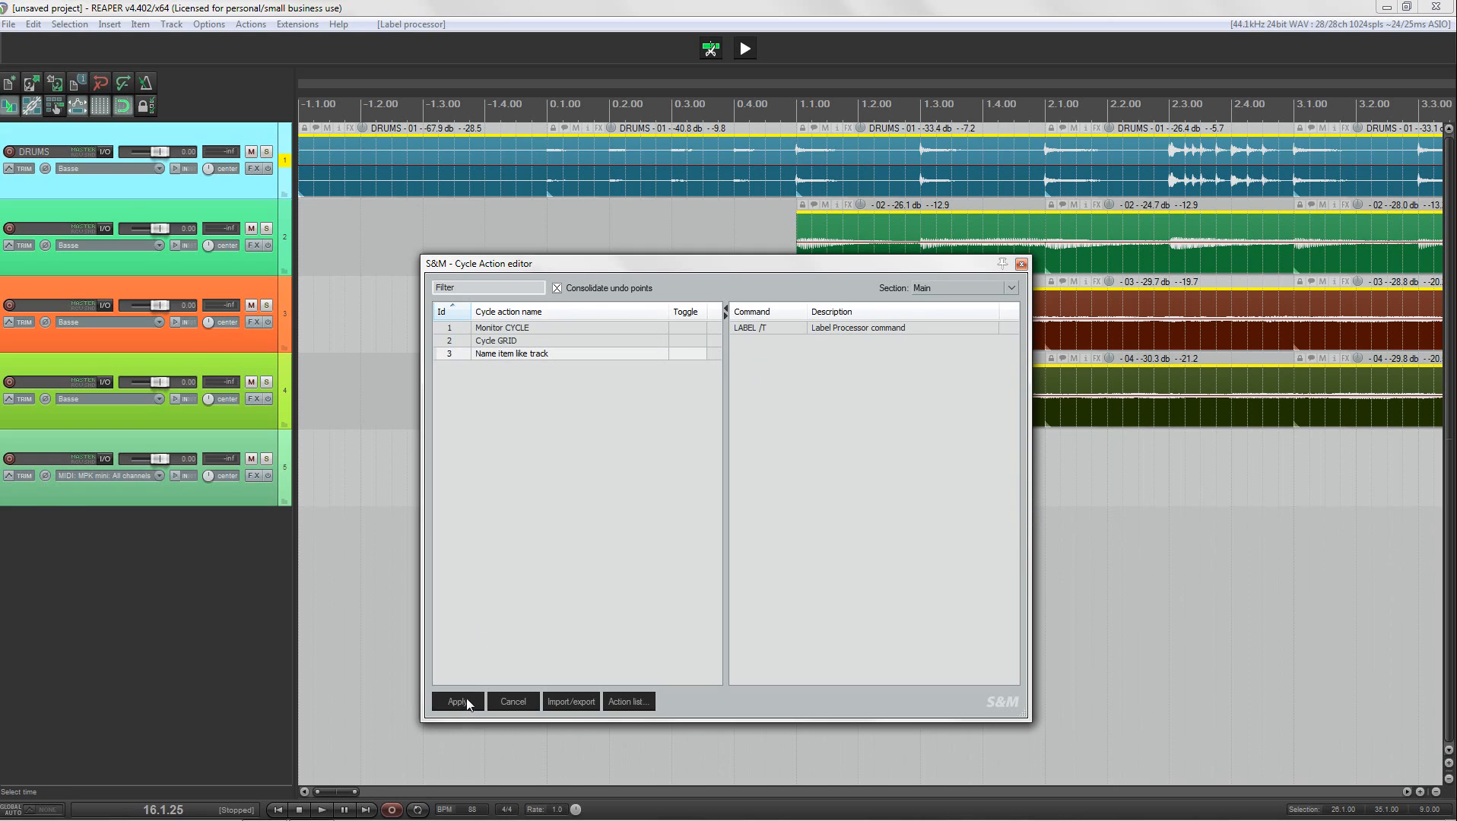
- Find the Name item like track action by filtering for name and assign it the shortcut N, overriding the existing mapping
click(622, 700)
text(name)
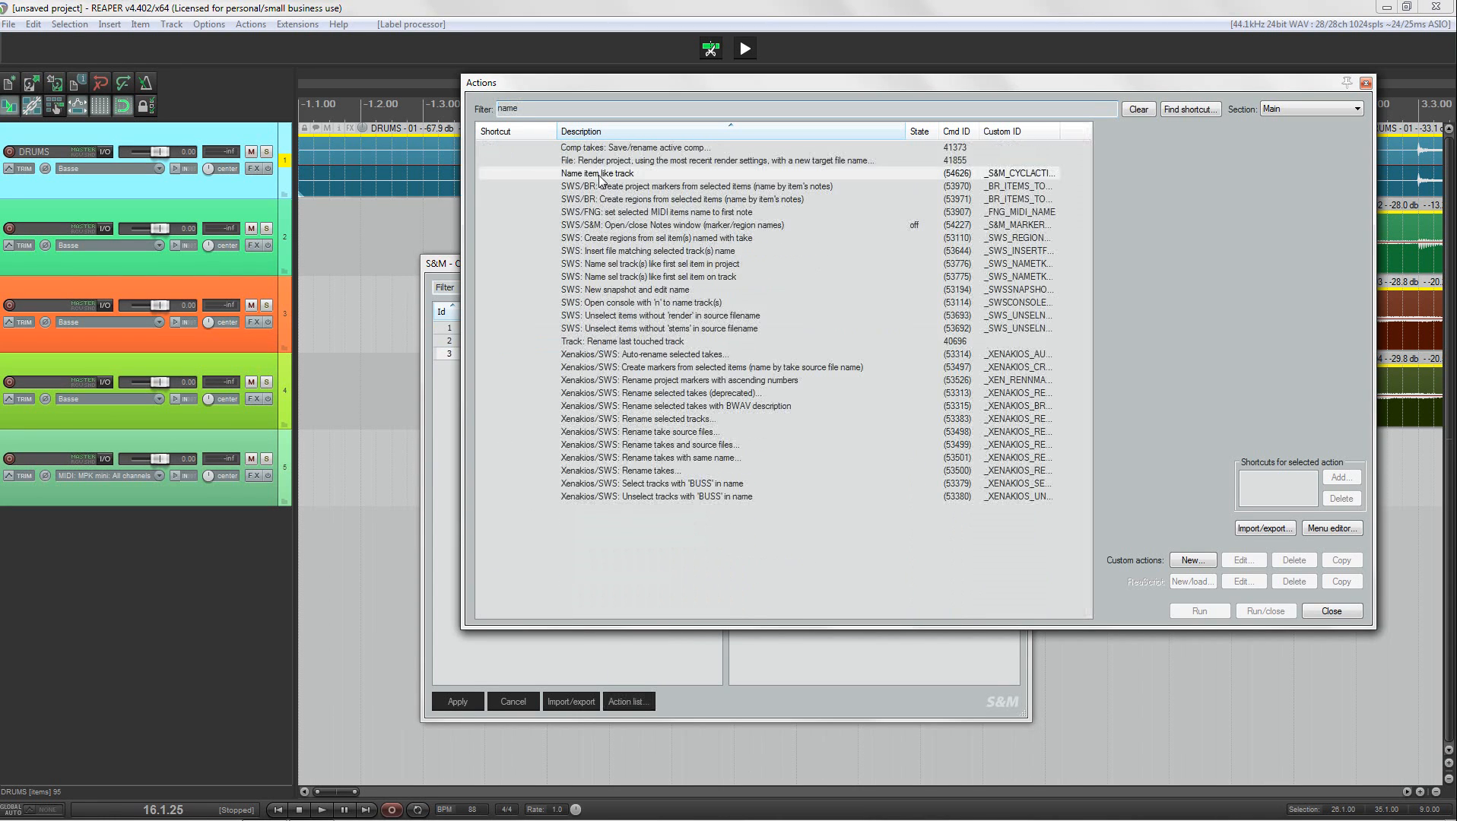
click(597, 173)
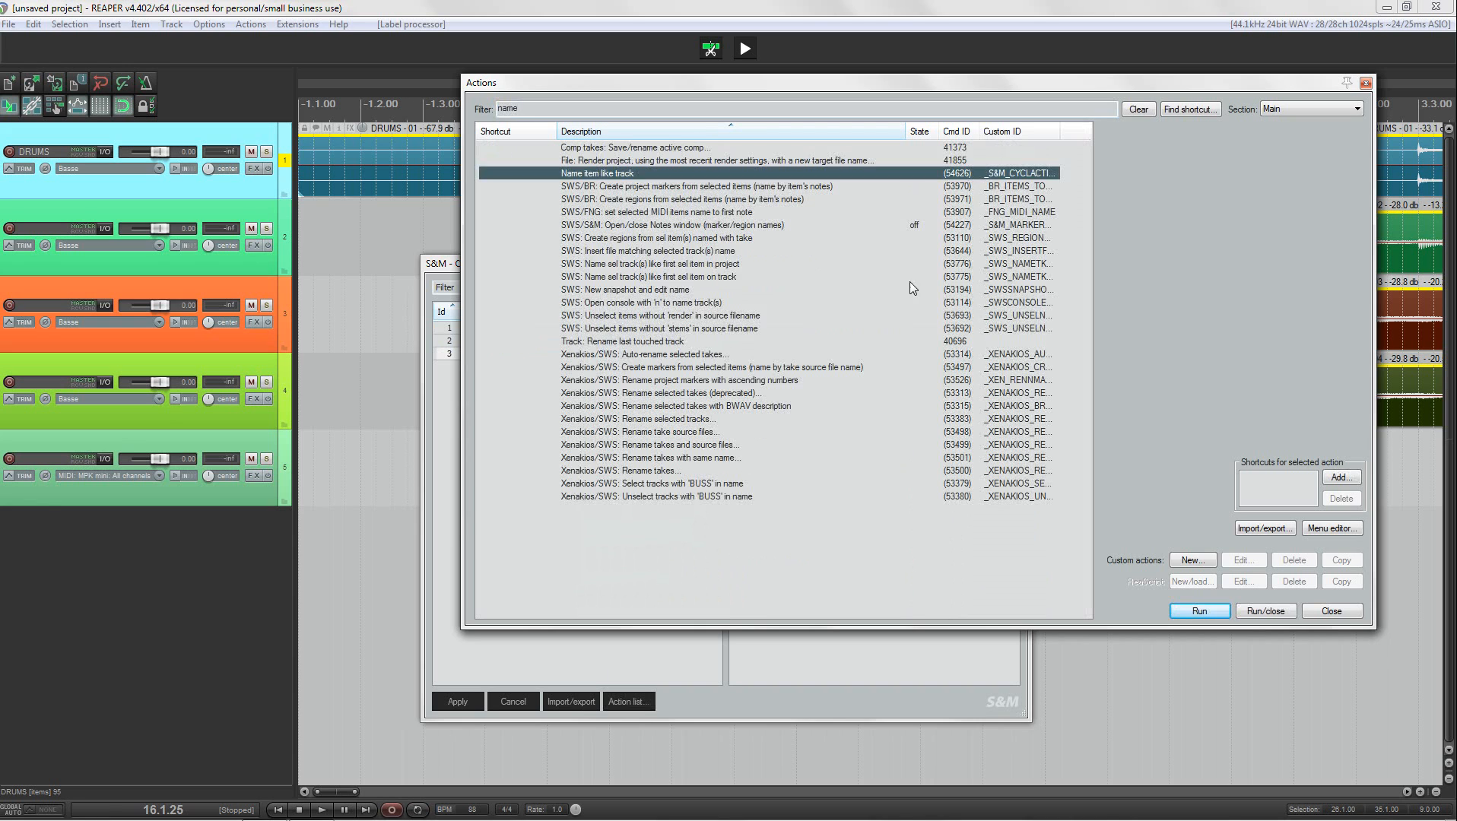
click(1340, 478)
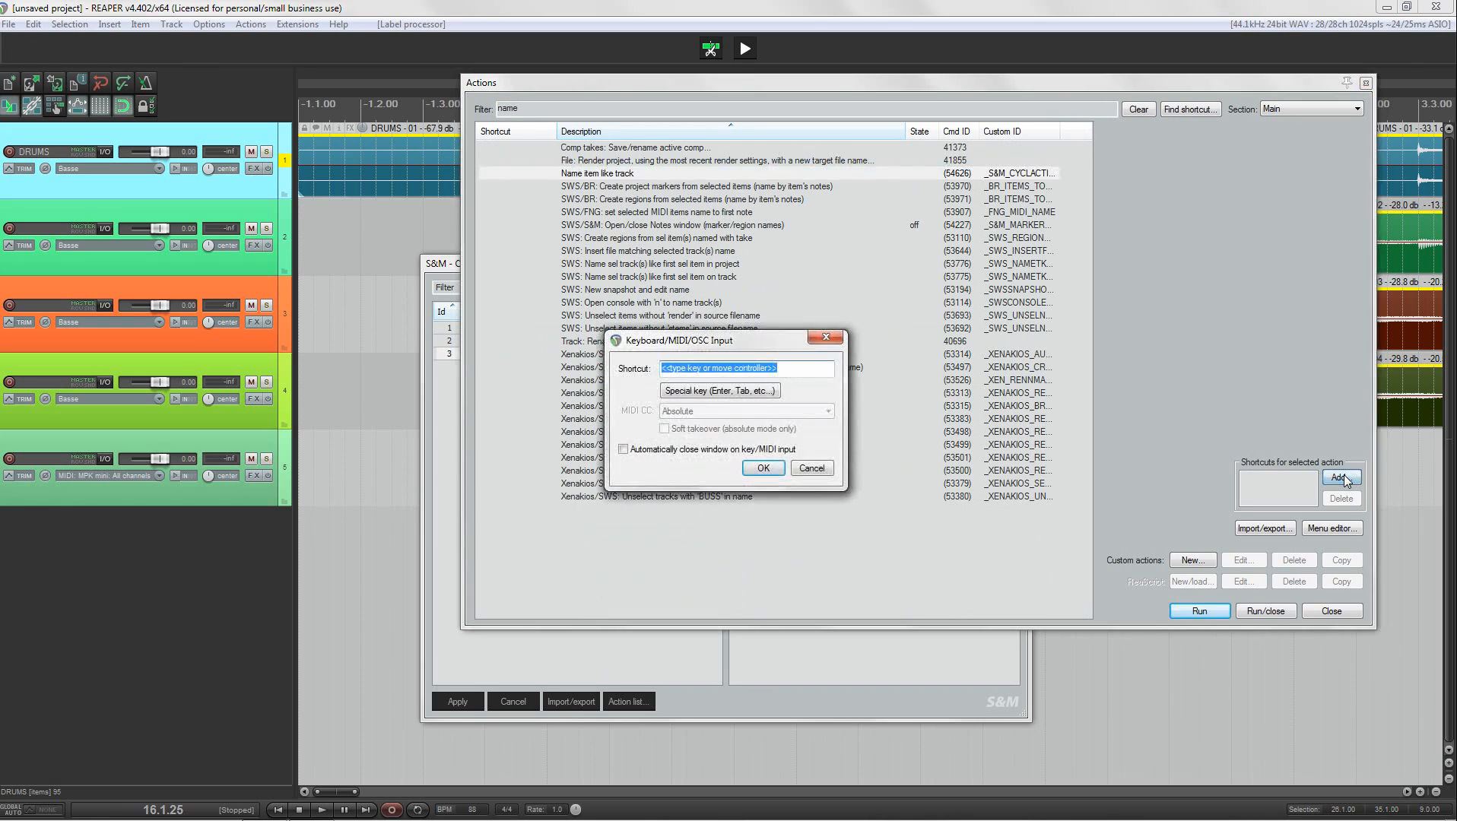
key(n)
click(765, 469)
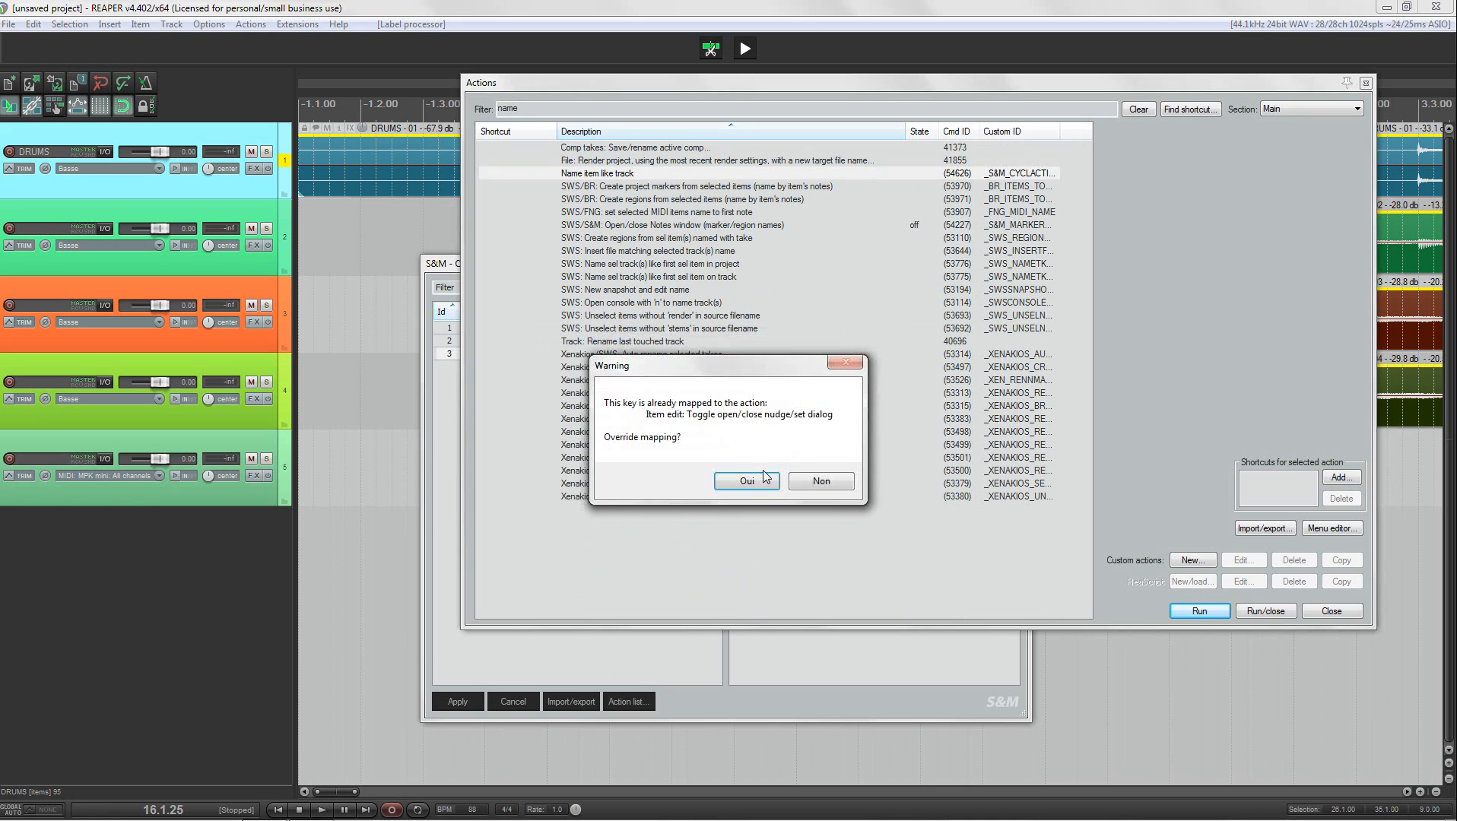
click(759, 483)
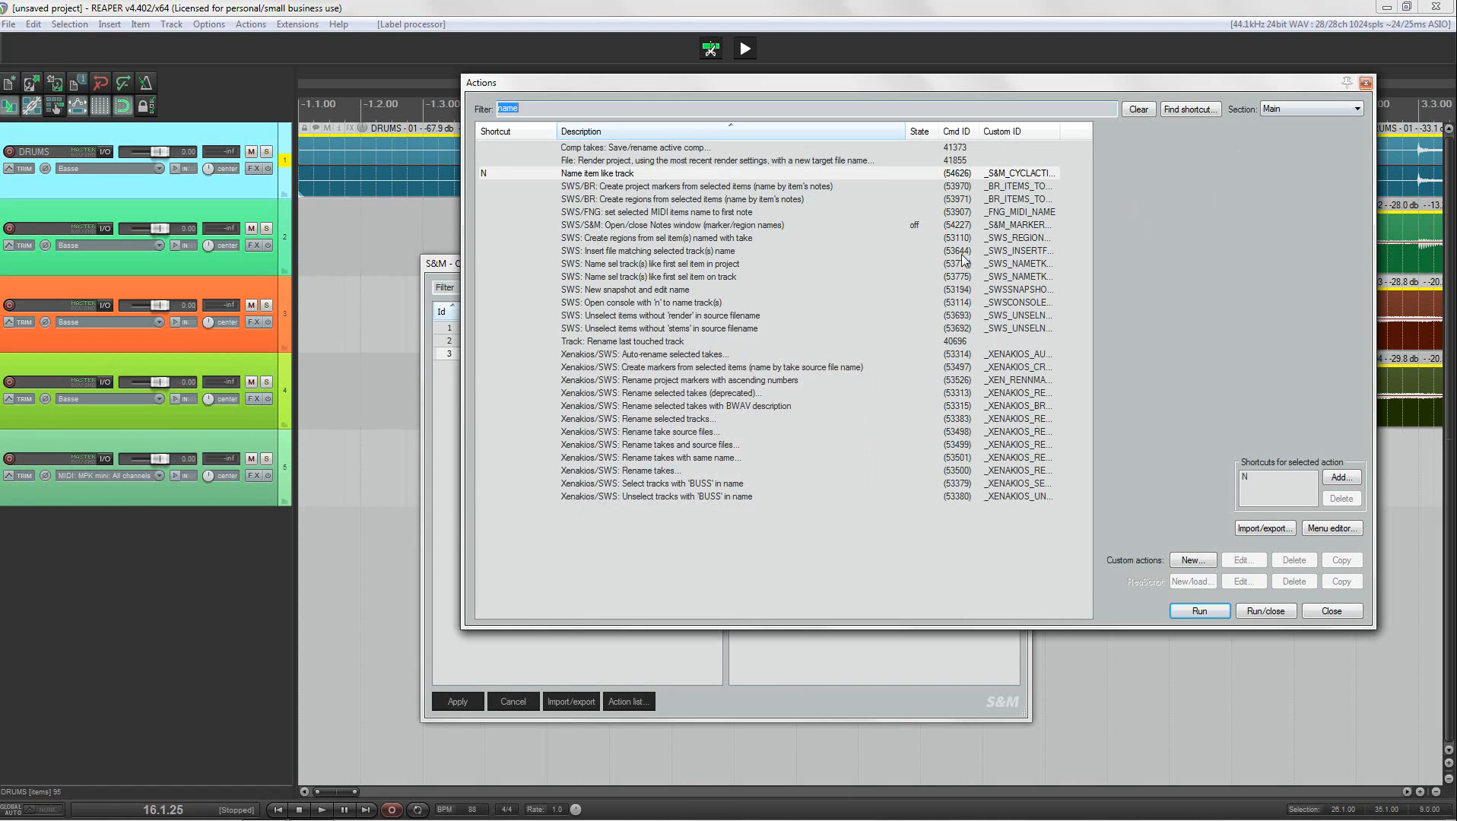
click(1365, 85)
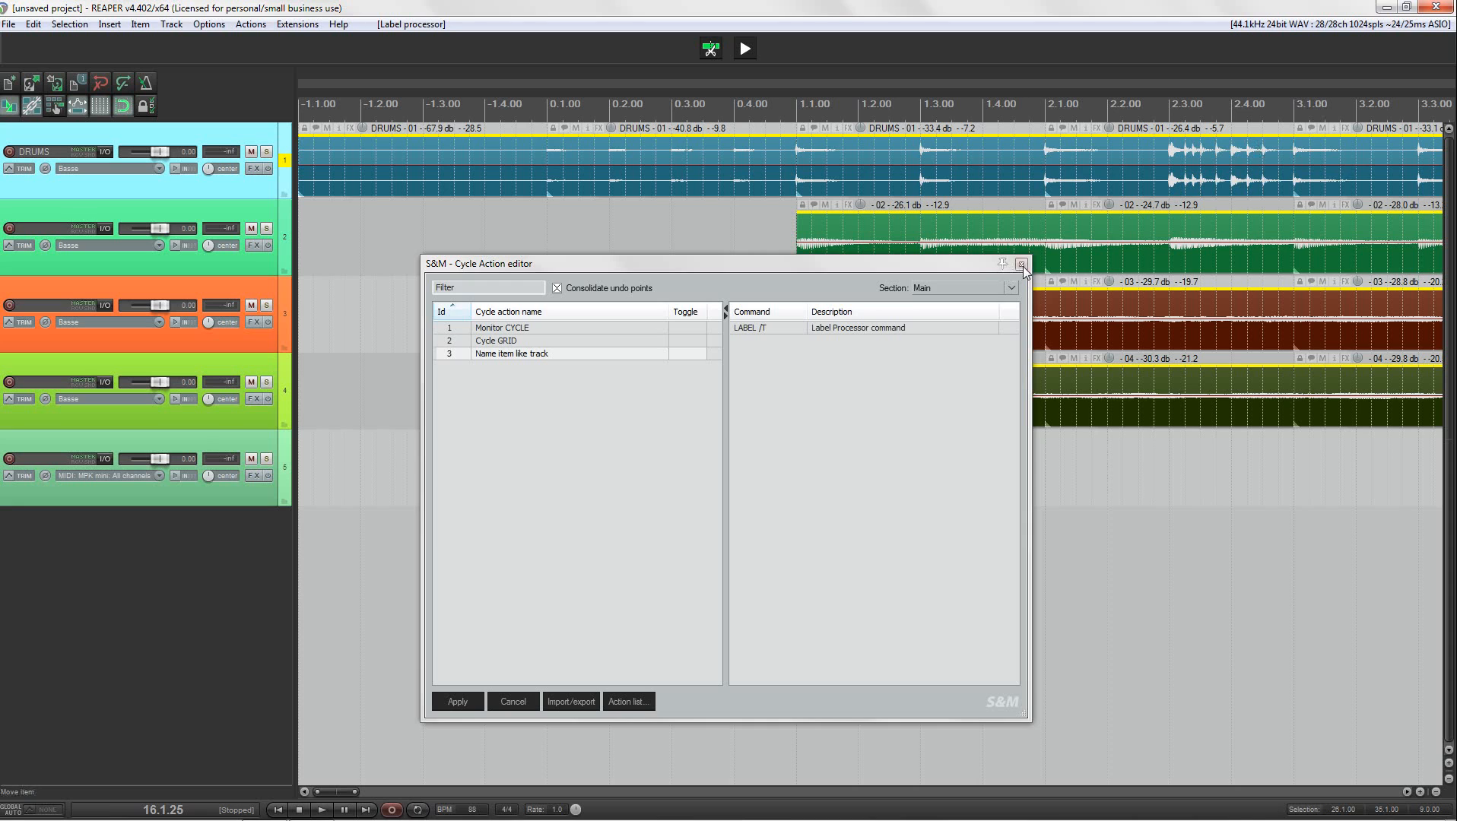
- Close the Cycle Action editor and run Name item like track on the first two items of the DRUMS track
click(1022, 264)
click(721, 174)
drag(701, 252, 472, 159)
key(n)
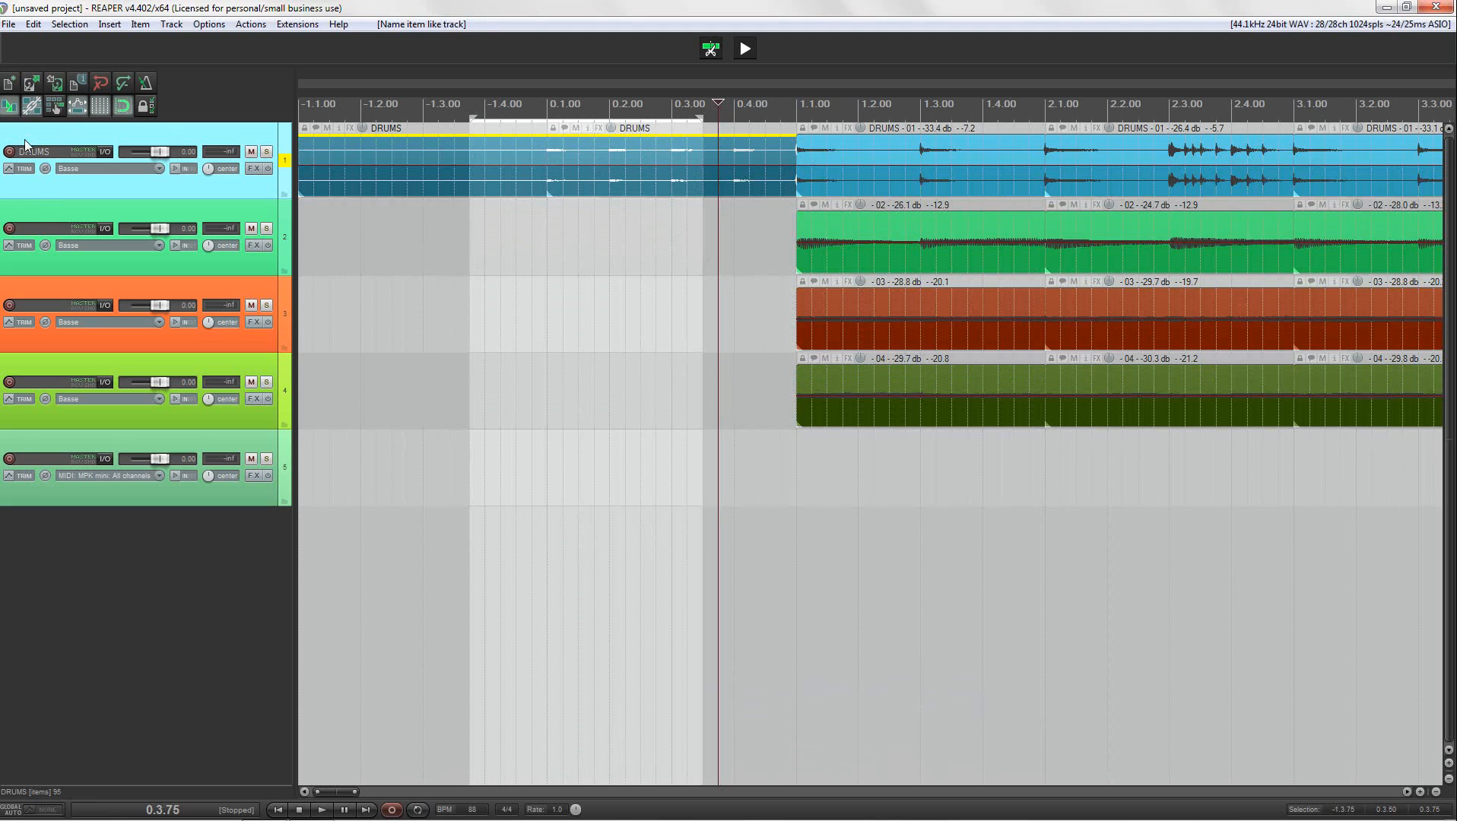
- Name the second track bass and run Name item like track on its first two items
double_click(40, 222)
text(bass)
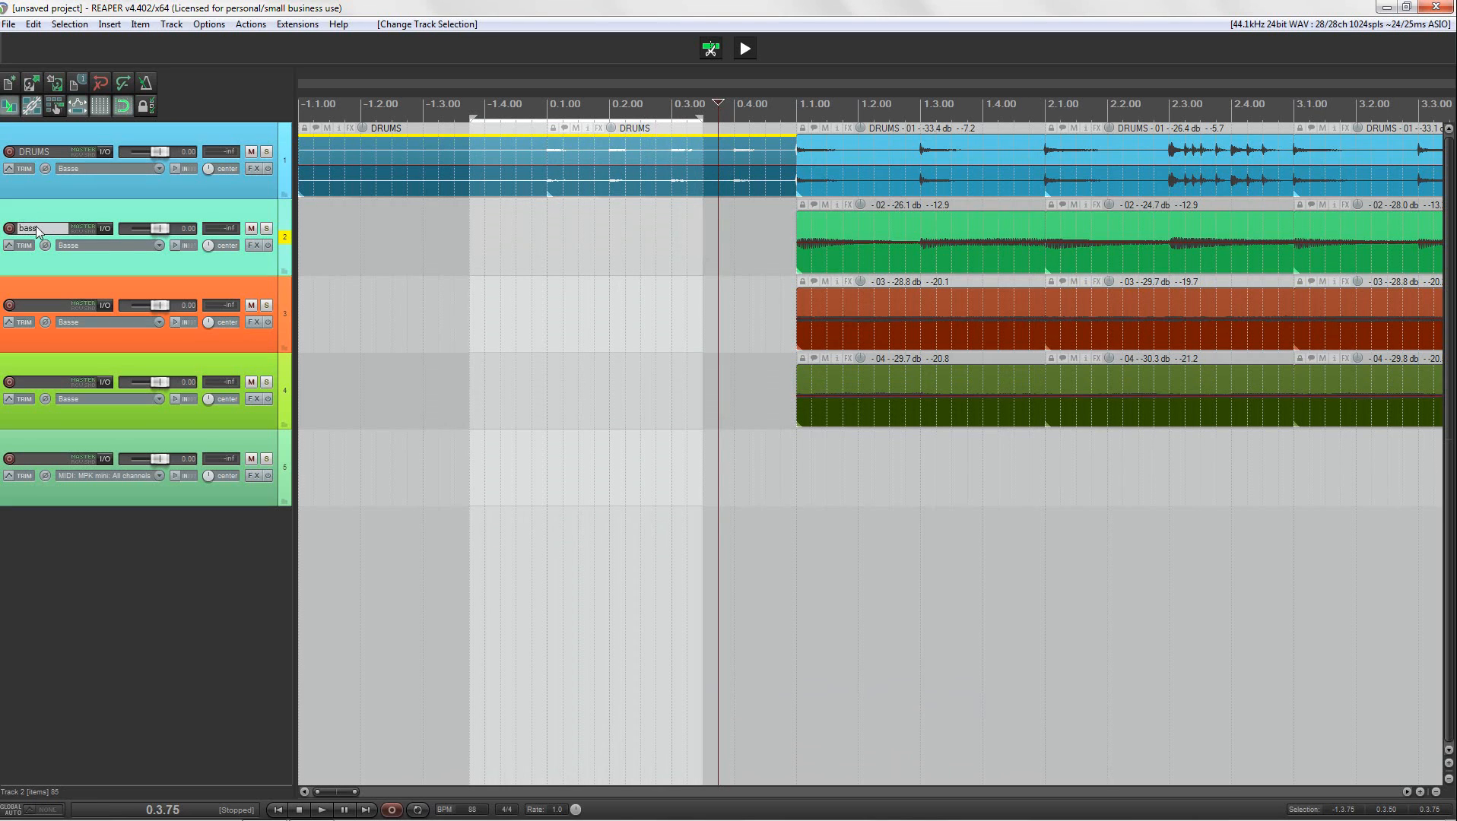
key(Return)
drag(721, 220, 1150, 239)
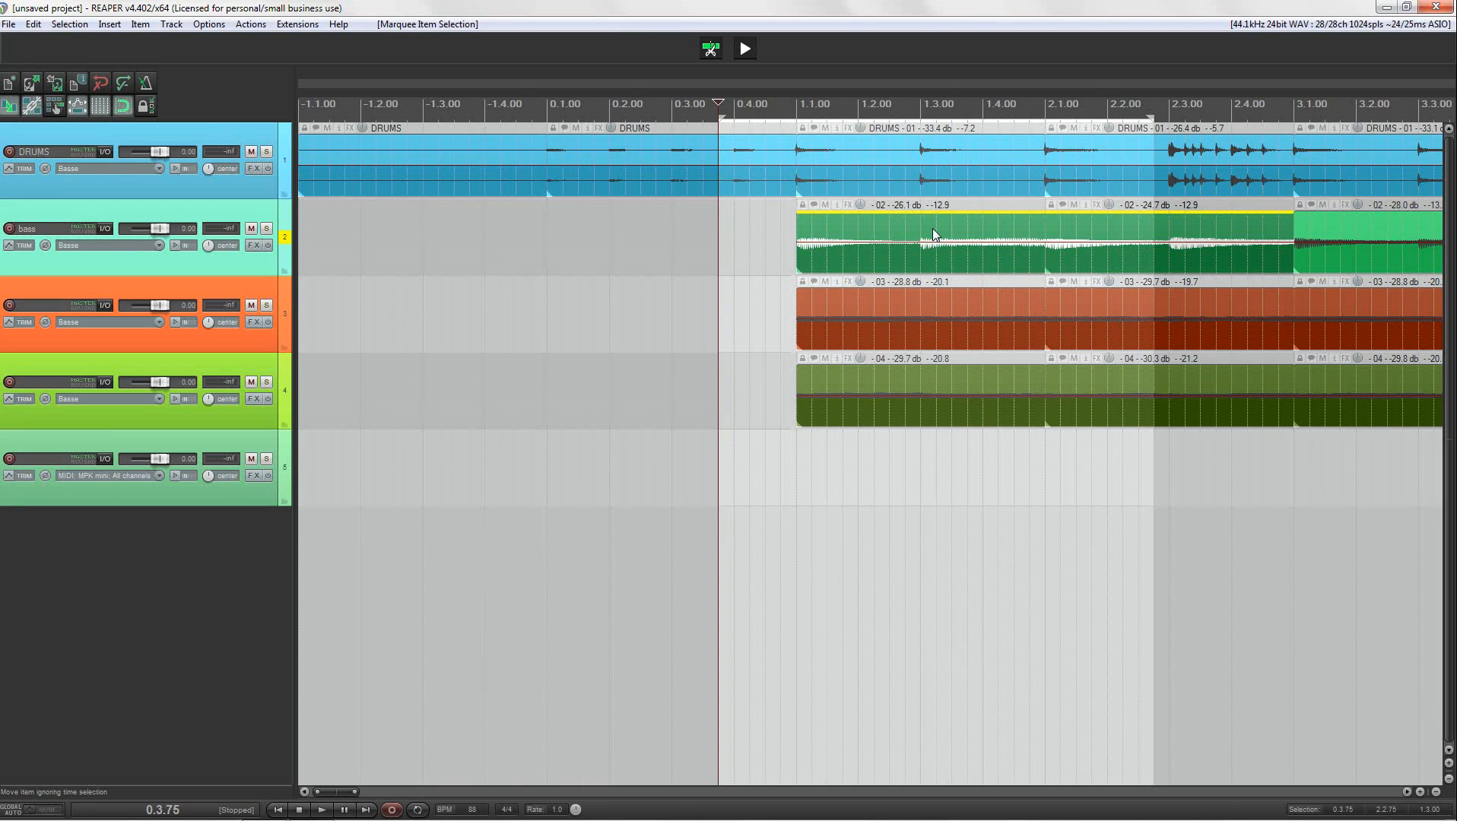
key(n)
- Open the list of SWS extension tools
click(290, 28)
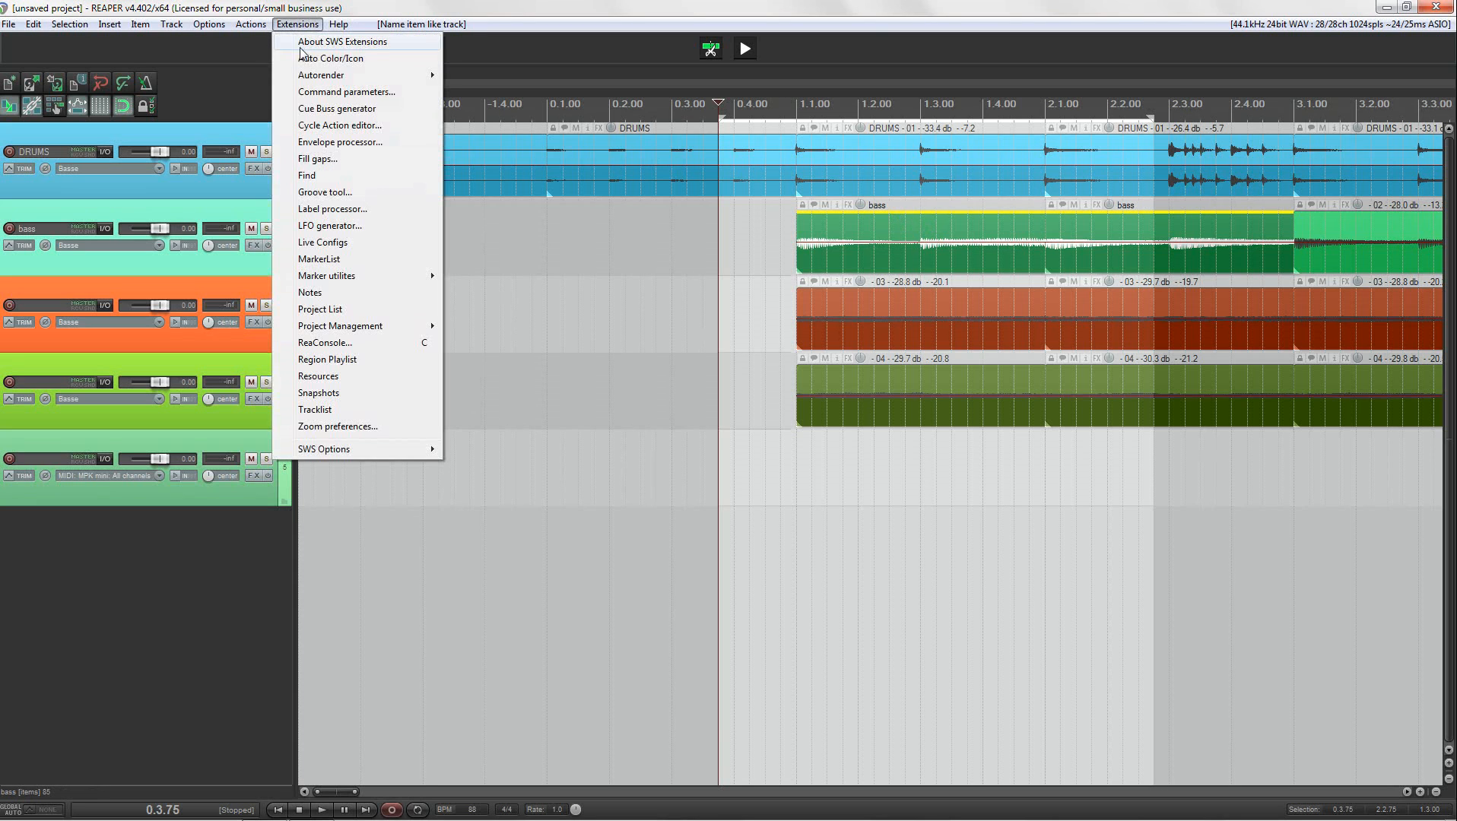
- Create a new cycle action named "channel toggle" in the Cycle Action editor
click(334, 126)
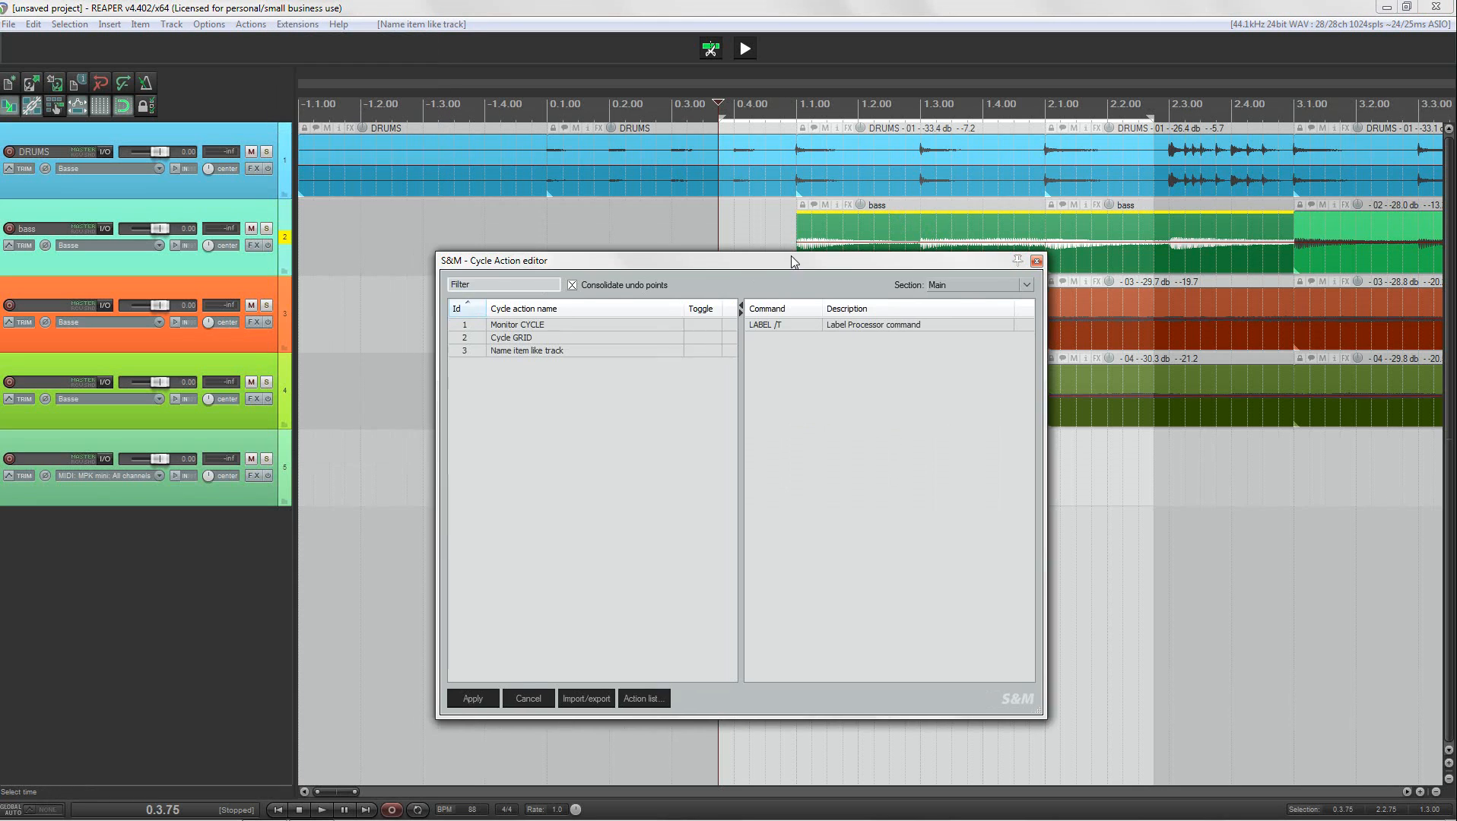
click(614, 320)
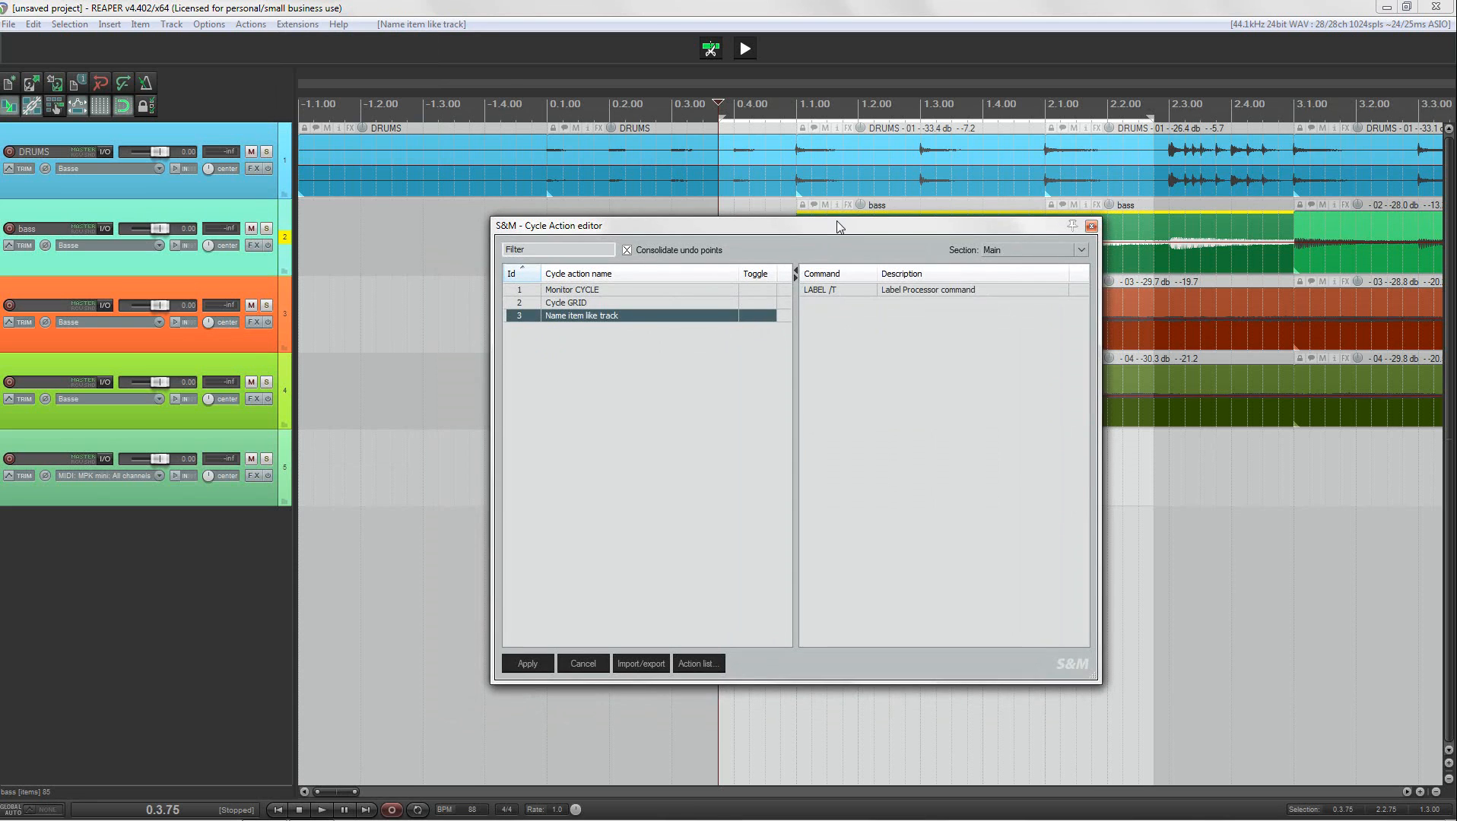
drag(838, 227, 816, 256)
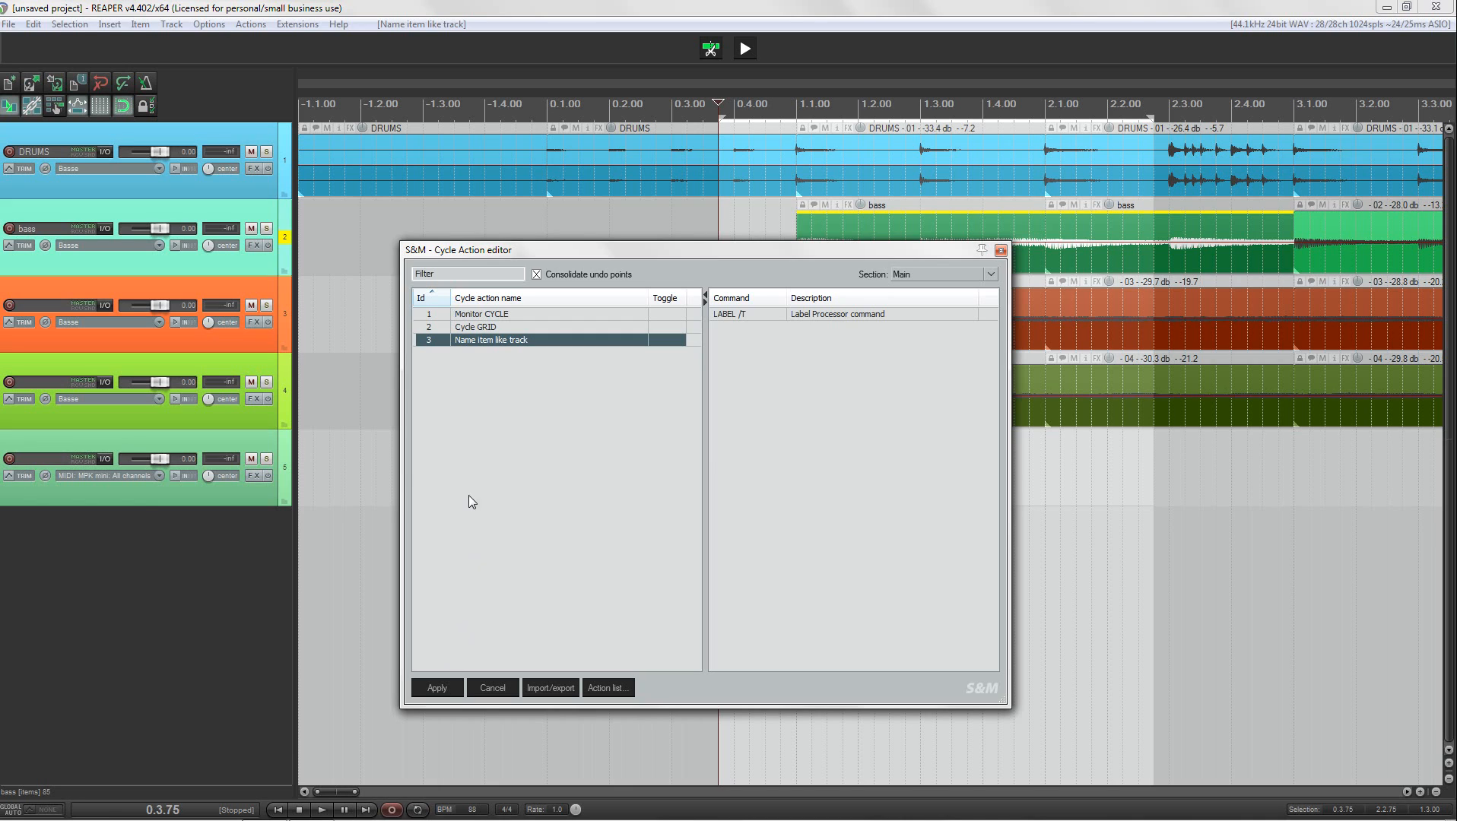
right_click(480, 439)
click(515, 444)
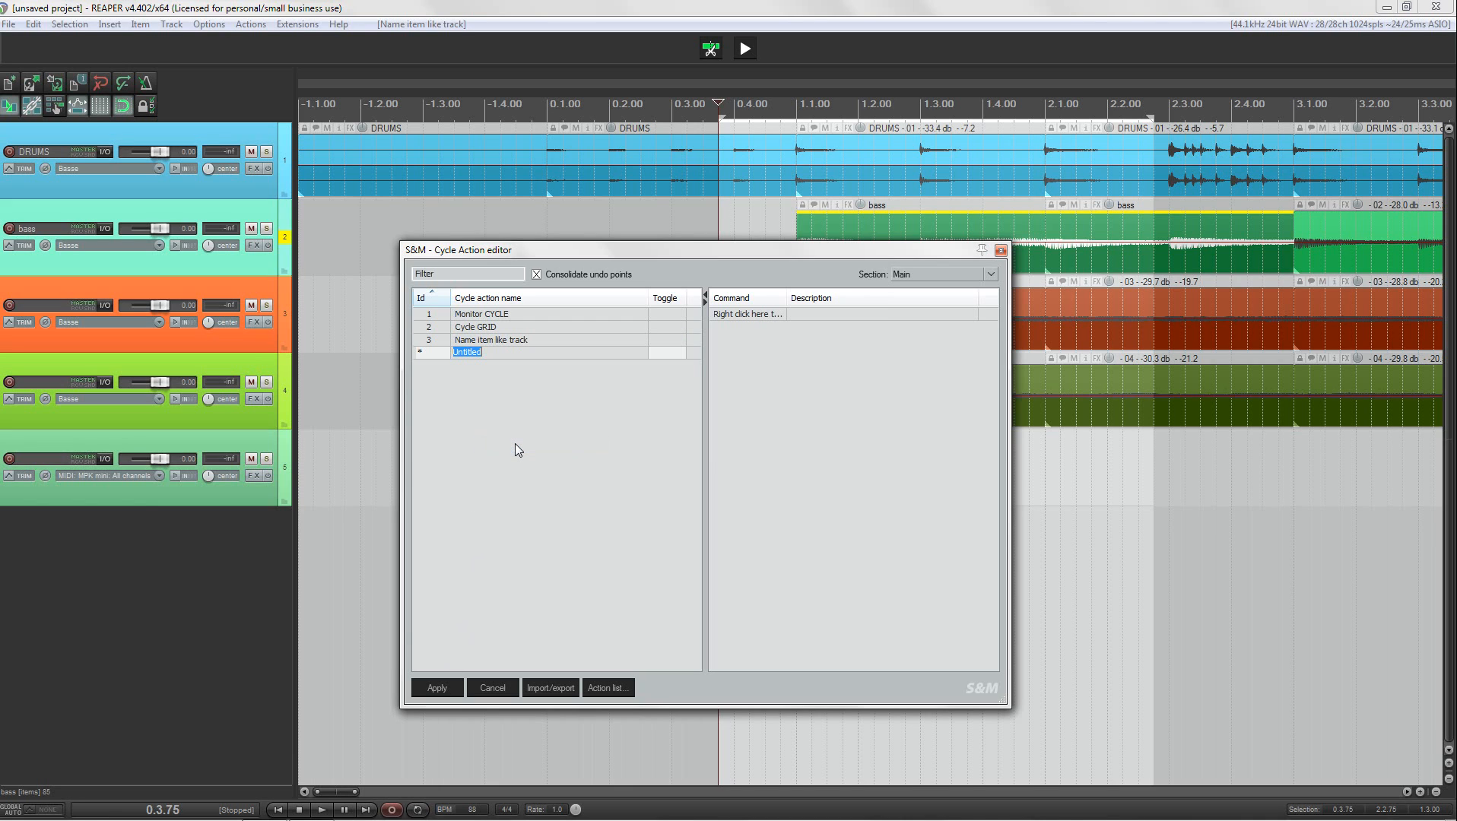
text(channel toggle)
key(Return)
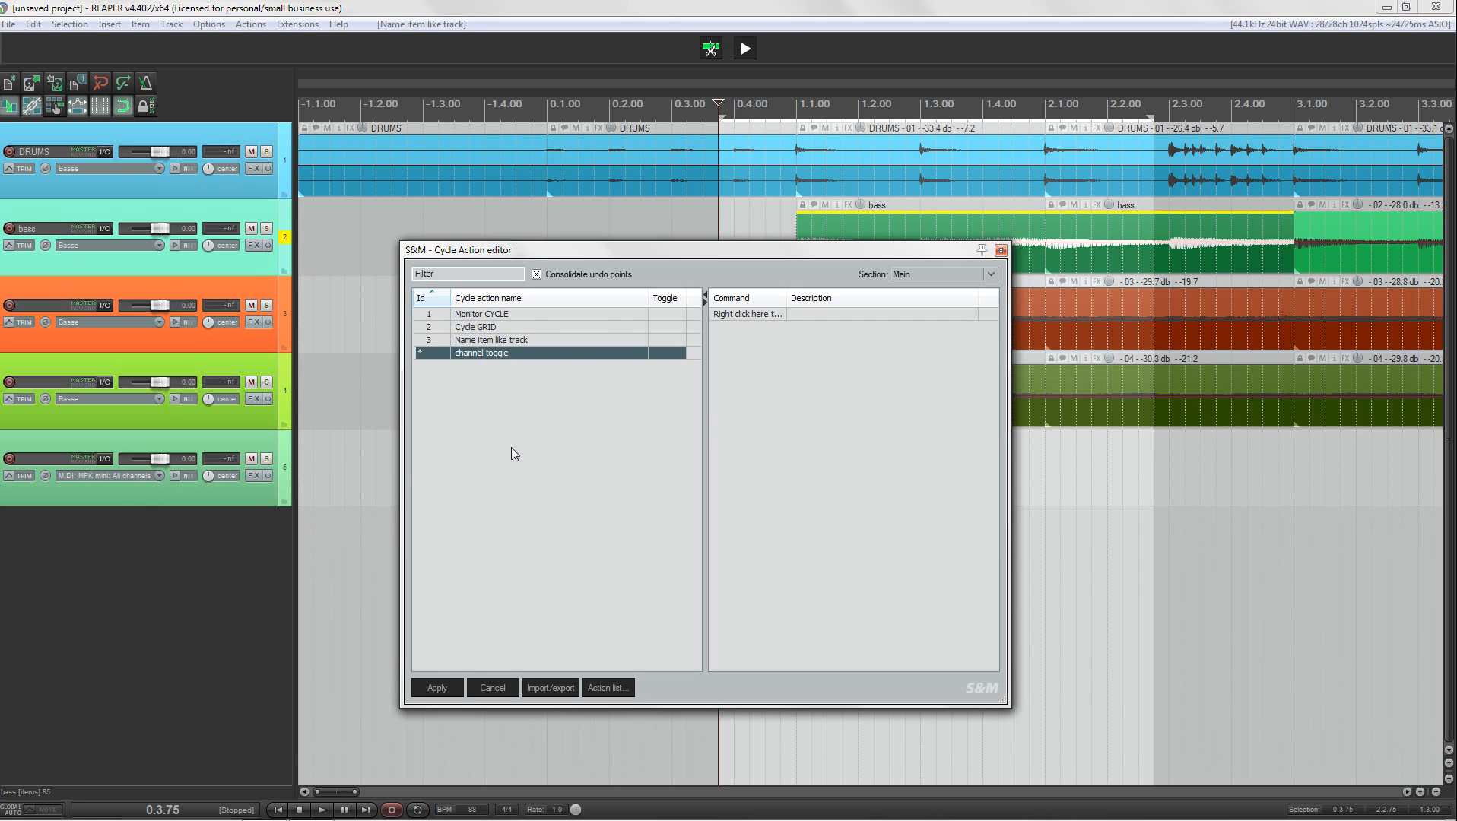
- Find the "Item properties: Set take channel mode to mono (left)" action by filtering for "item chann" and add it to the channel toggle commands
click(608, 687)
drag(628, 85, 798, 95)
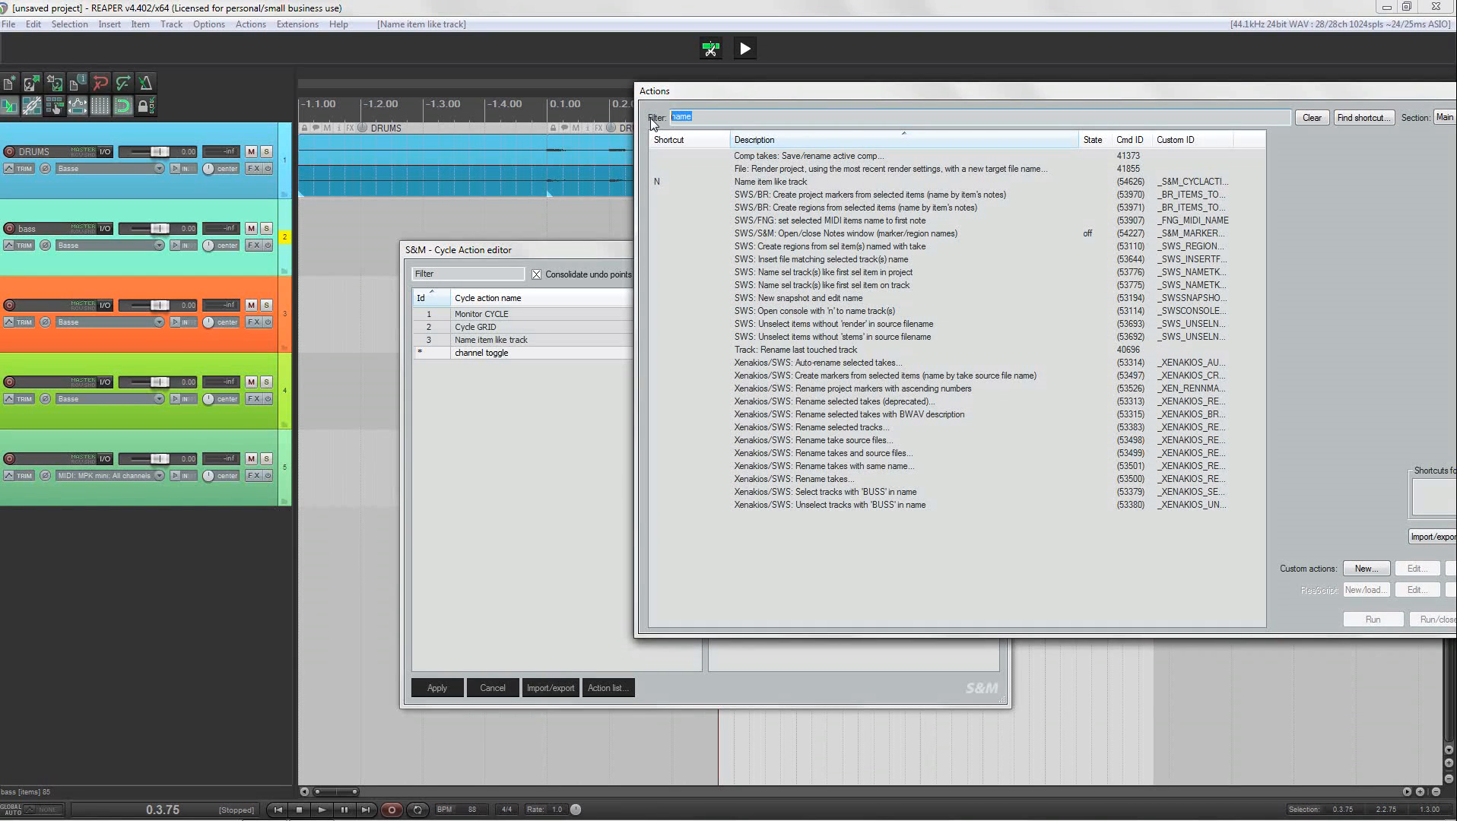
text(item chann)
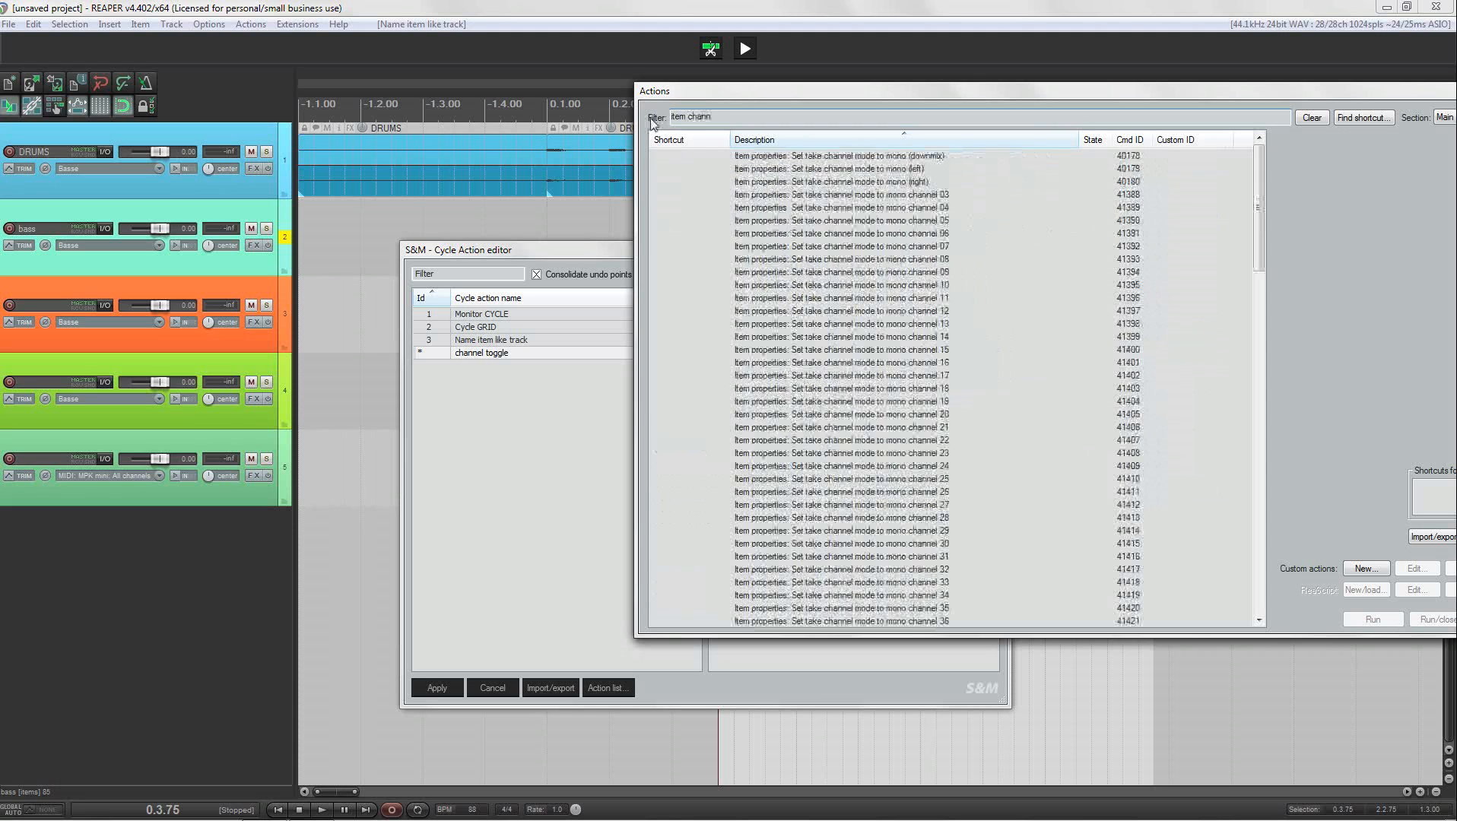
click(867, 169)
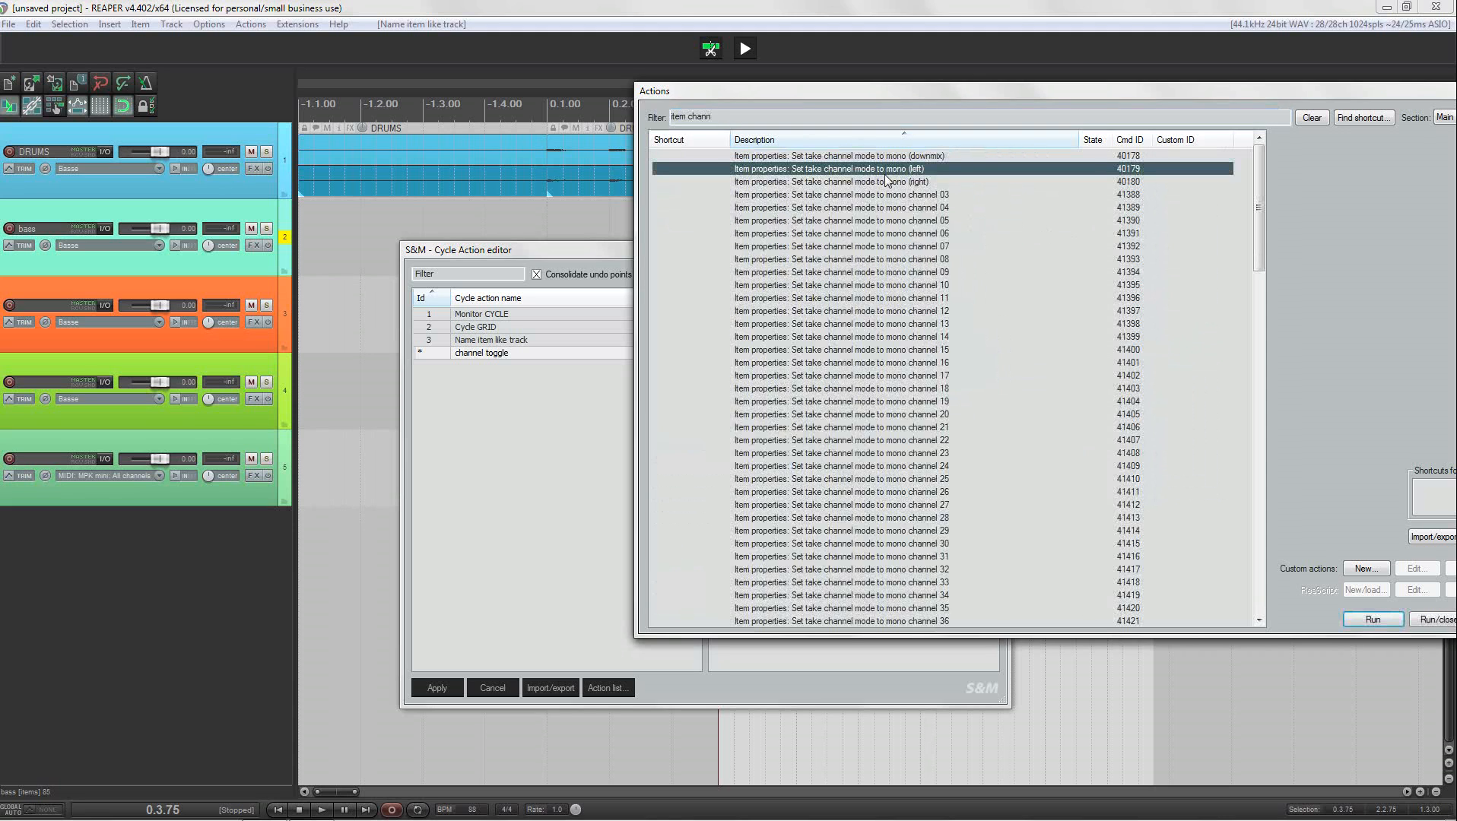
drag(1042, 95, 784, 373)
right_click(783, 373)
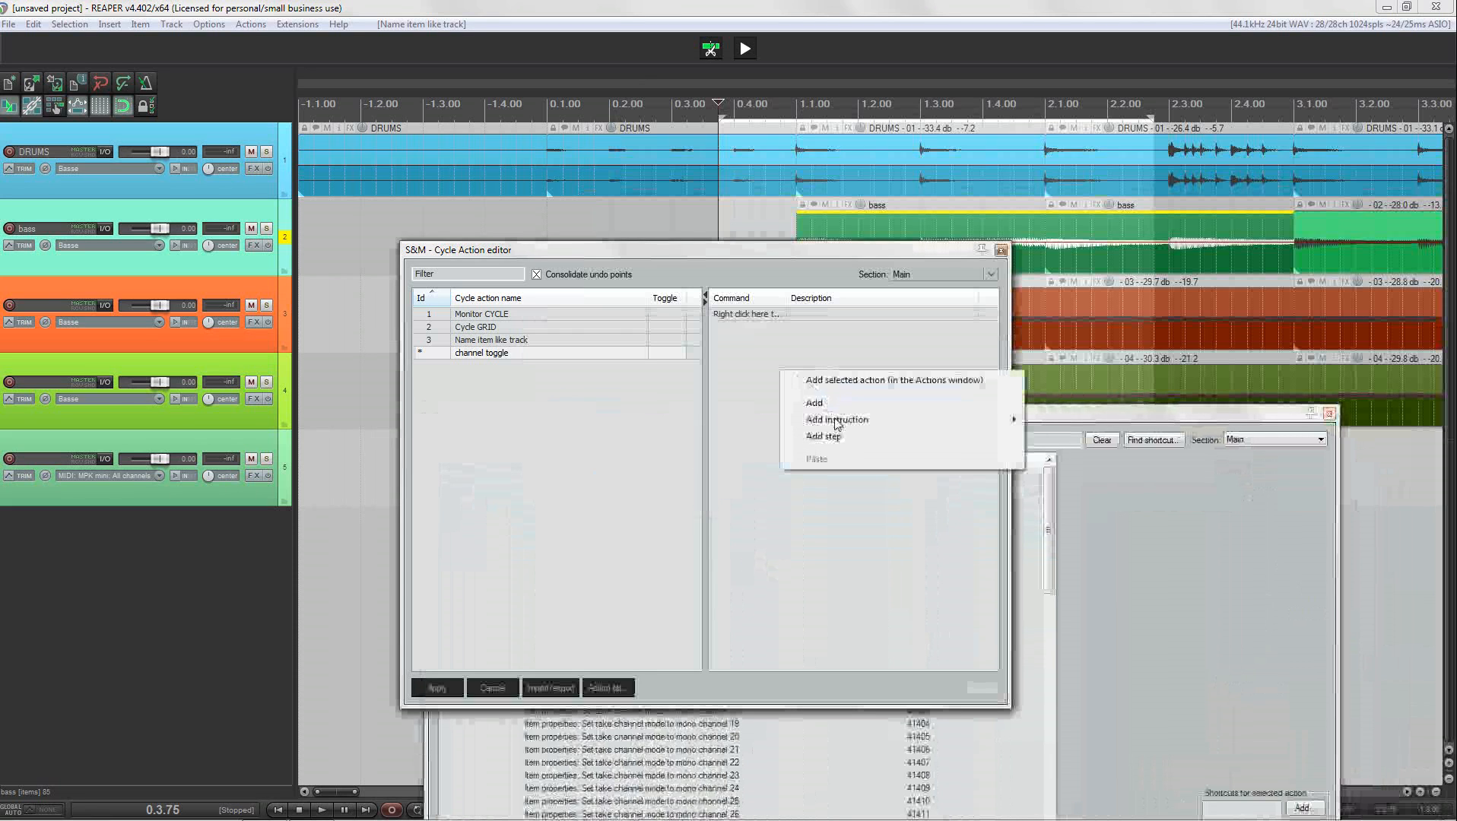
click(836, 381)
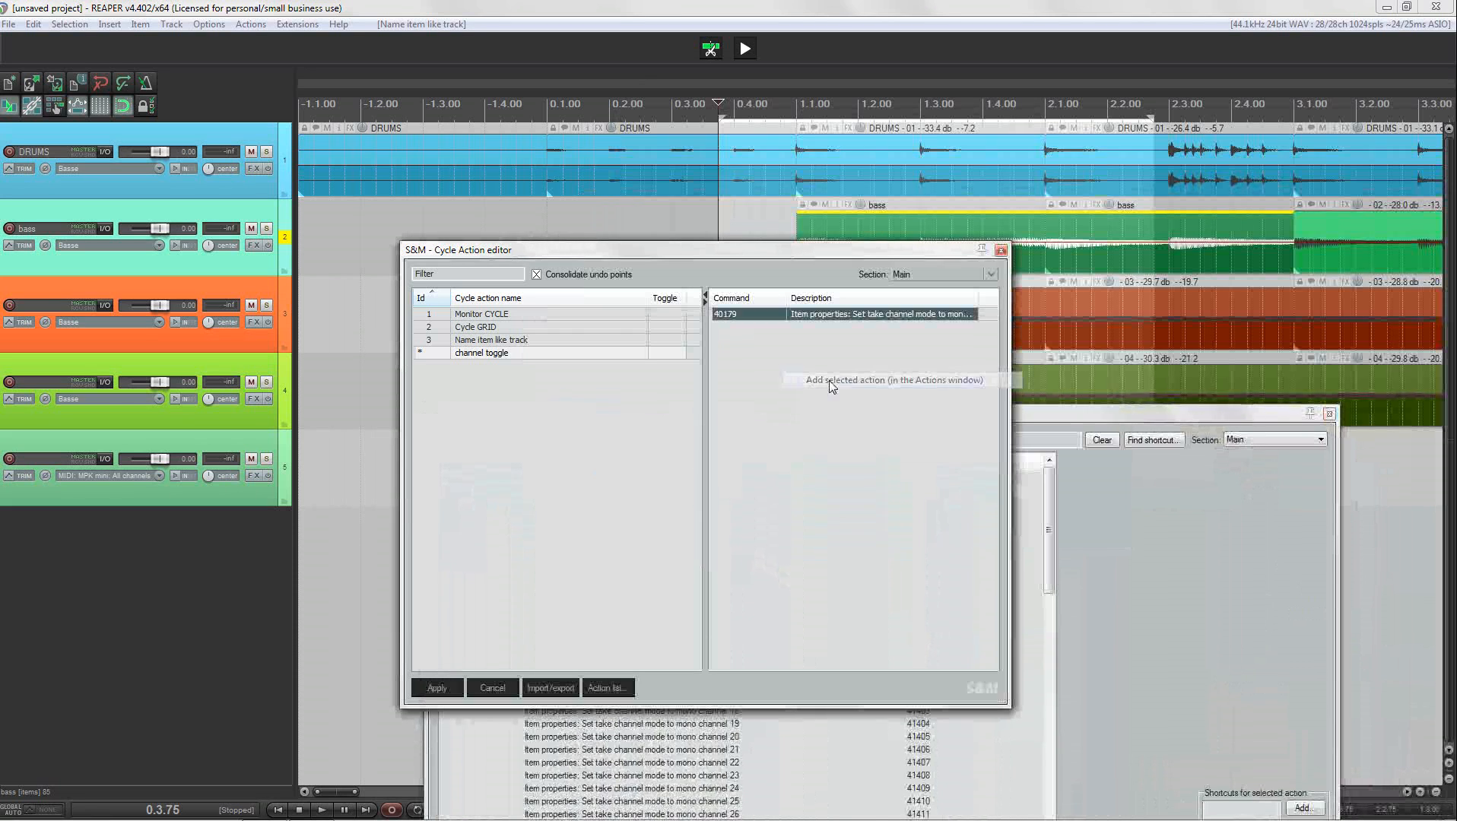
- Add the "Item properties: Set take channel mode to mono (right)" action to the channel toggle commands
click(1046, 411)
click(715, 503)
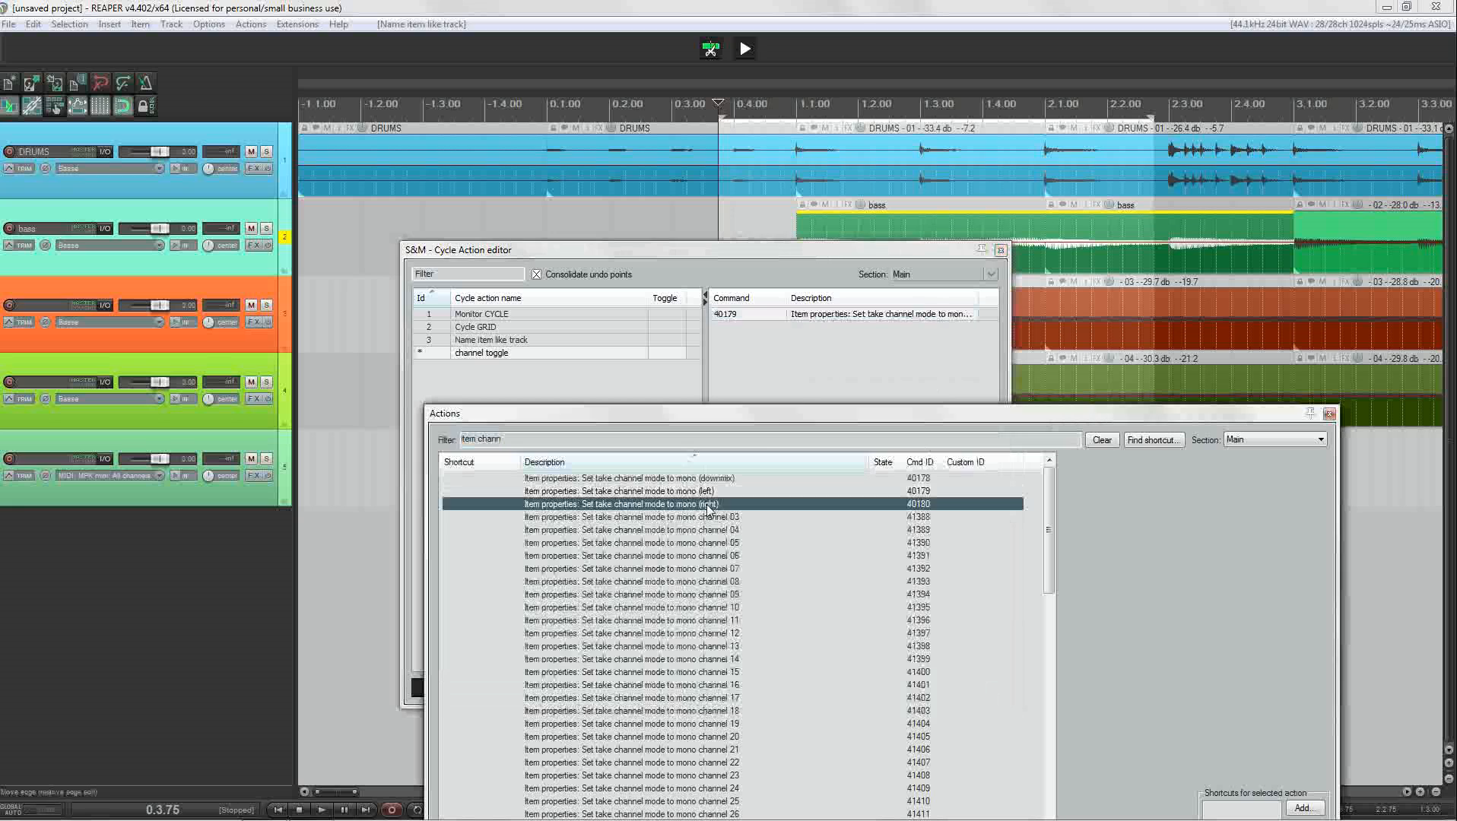
right_click(788, 380)
click(830, 383)
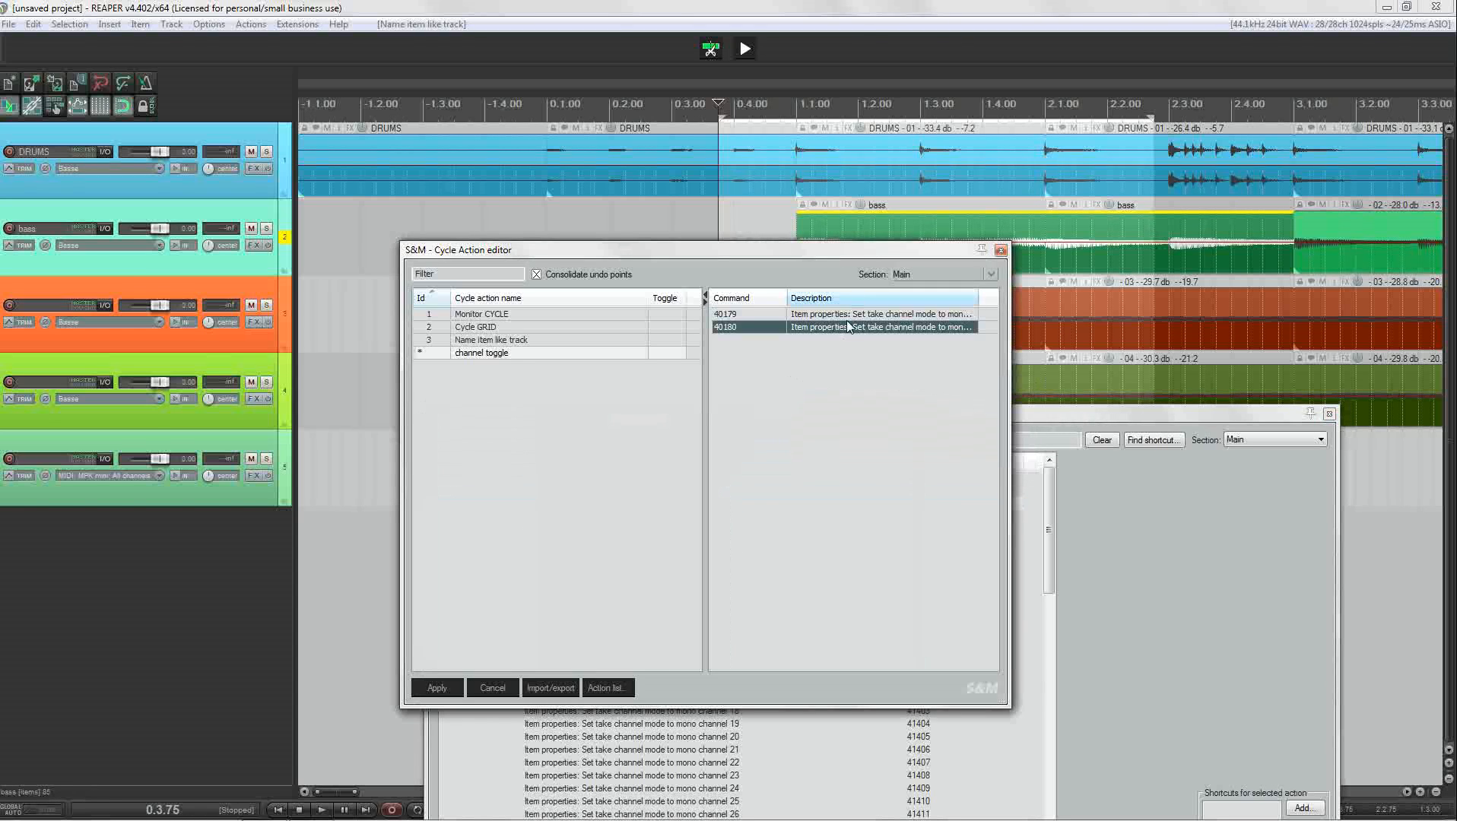
- Add a step separator and place it between the mono left and mono right commands
right_click(844, 368)
click(884, 432)
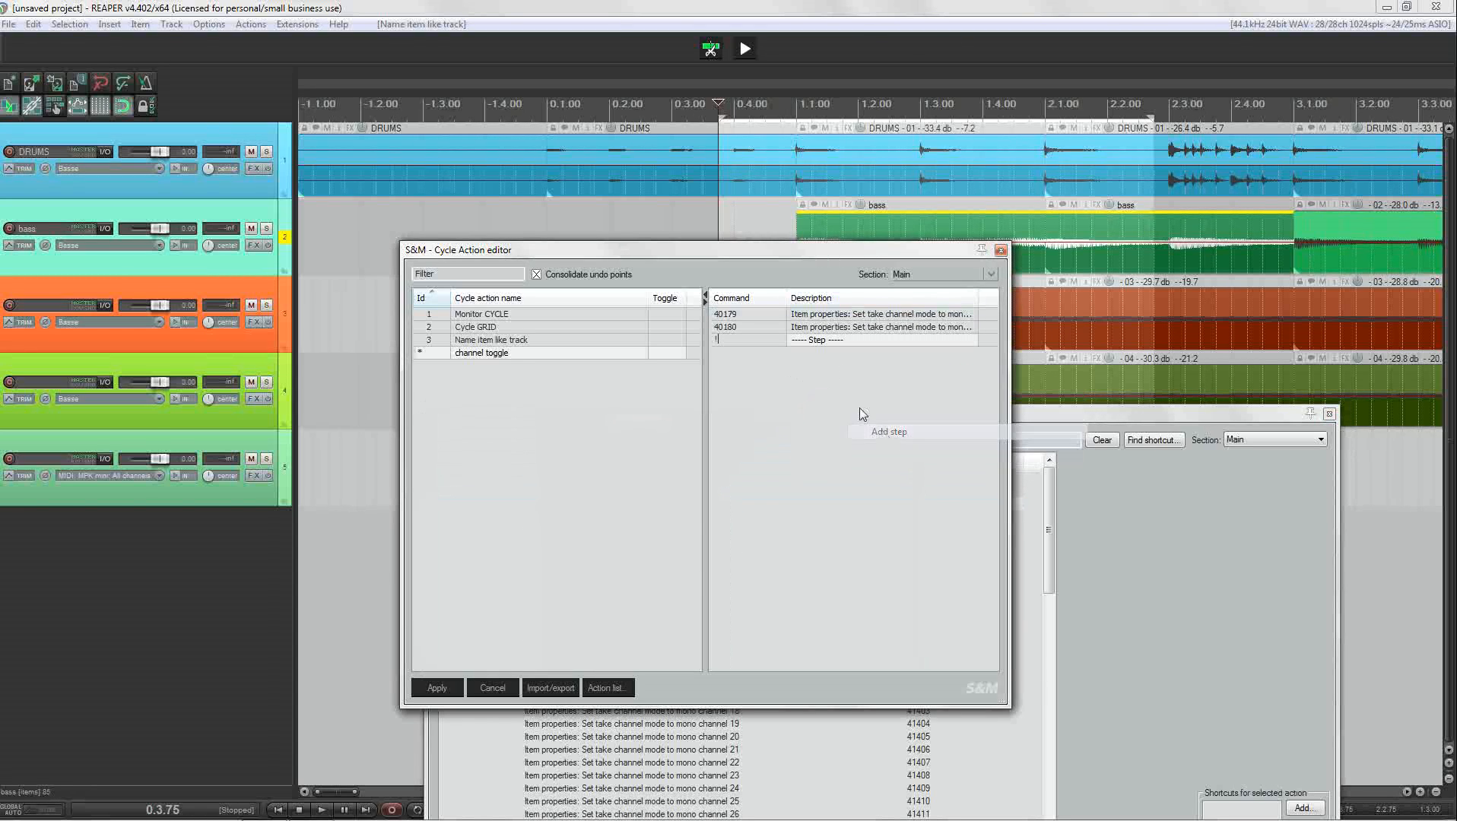
drag(823, 342, 820, 327)
- Add a LABEL instruction reading "/T channel left" and place it directly after the mono left command
right_click(803, 377)
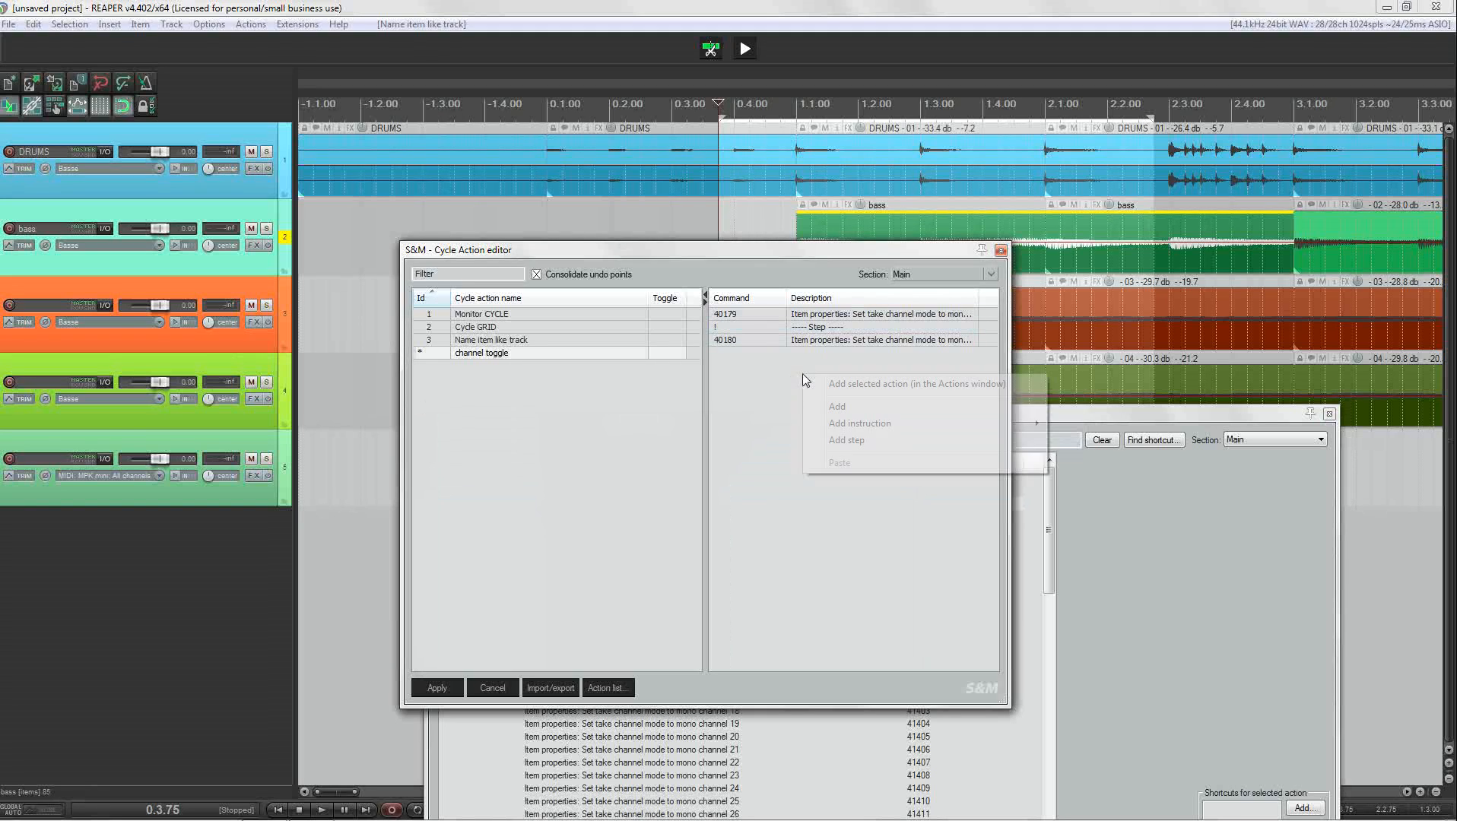
mouse_move(856, 424)
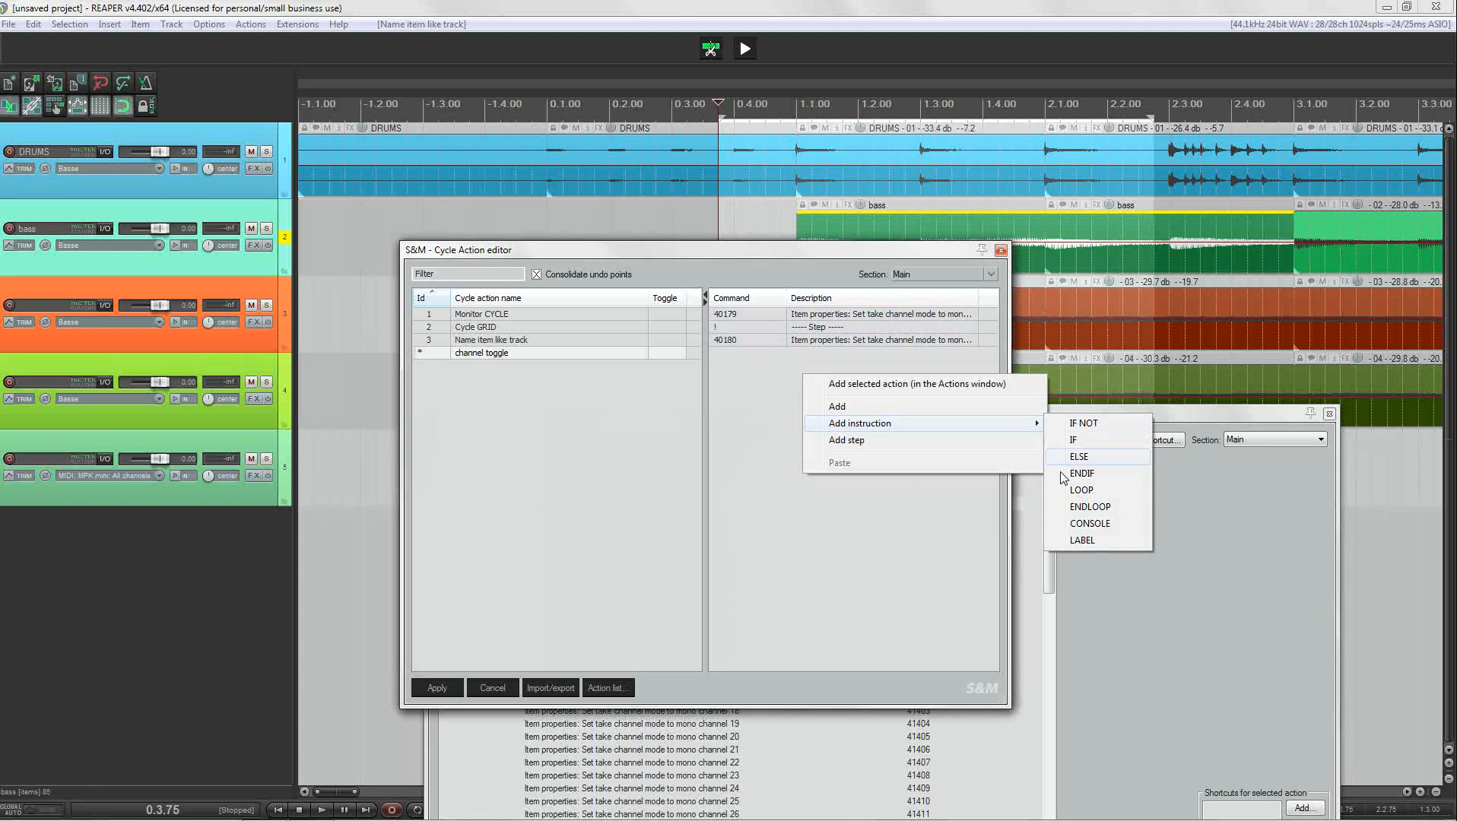
click(1079, 538)
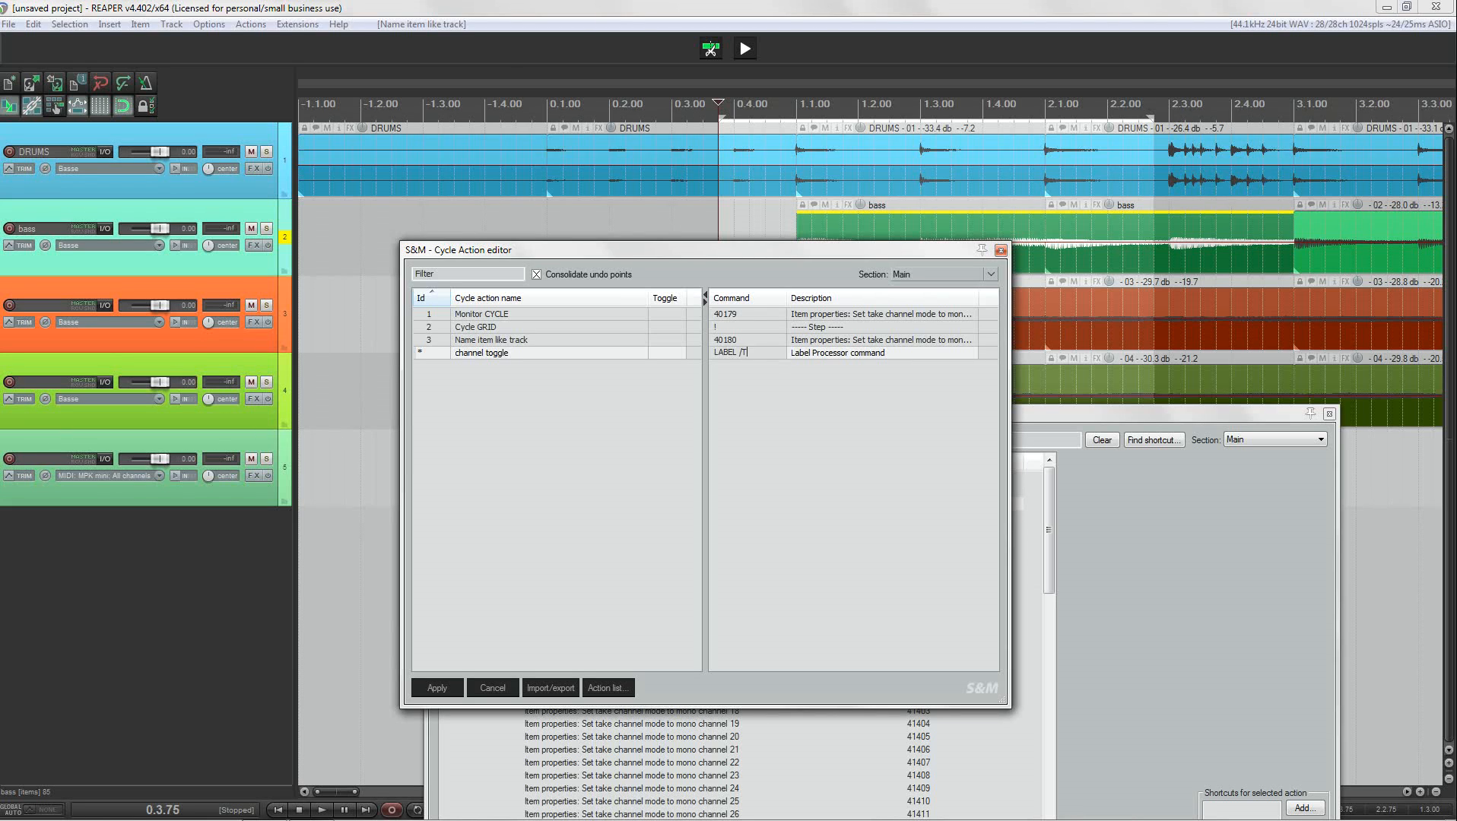
text(channel left)
key(Return)
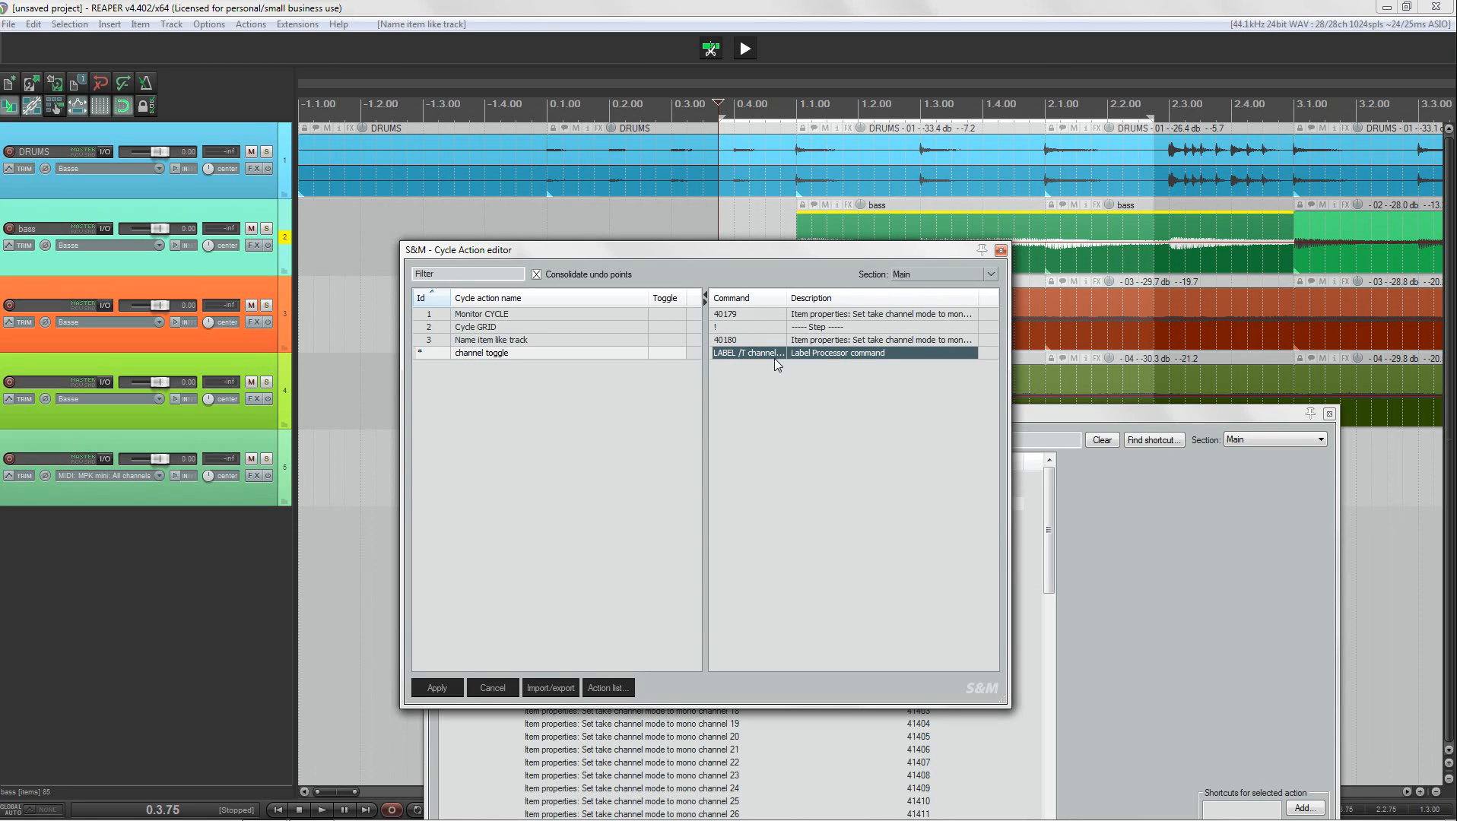
drag(774, 359, 785, 327)
- Add a LABEL instruction reading "/T channel right" after the mono right command, apply the cycle action and close the editor
right_click(767, 381)
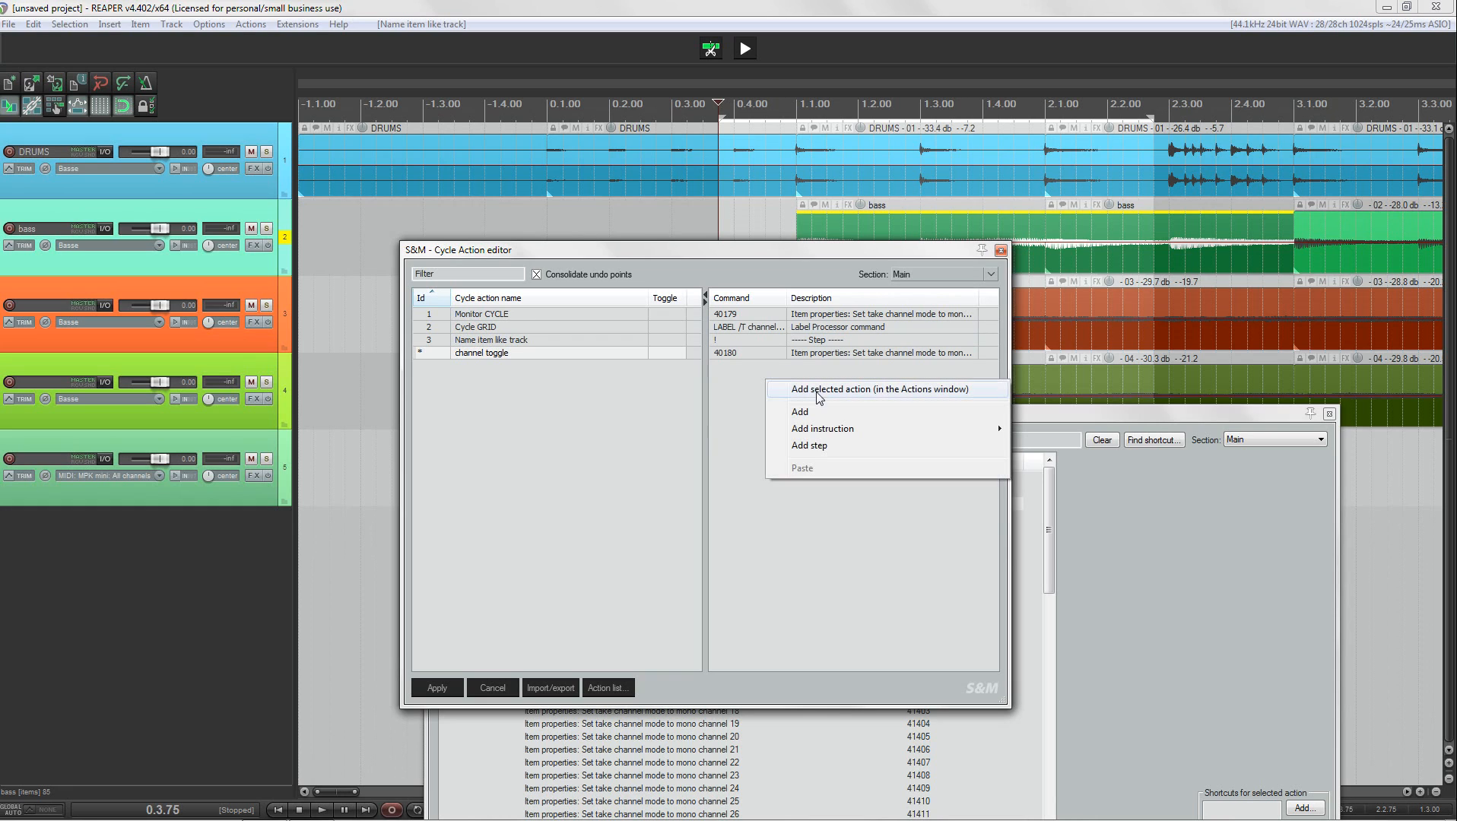
mouse_move(838, 430)
click(1054, 547)
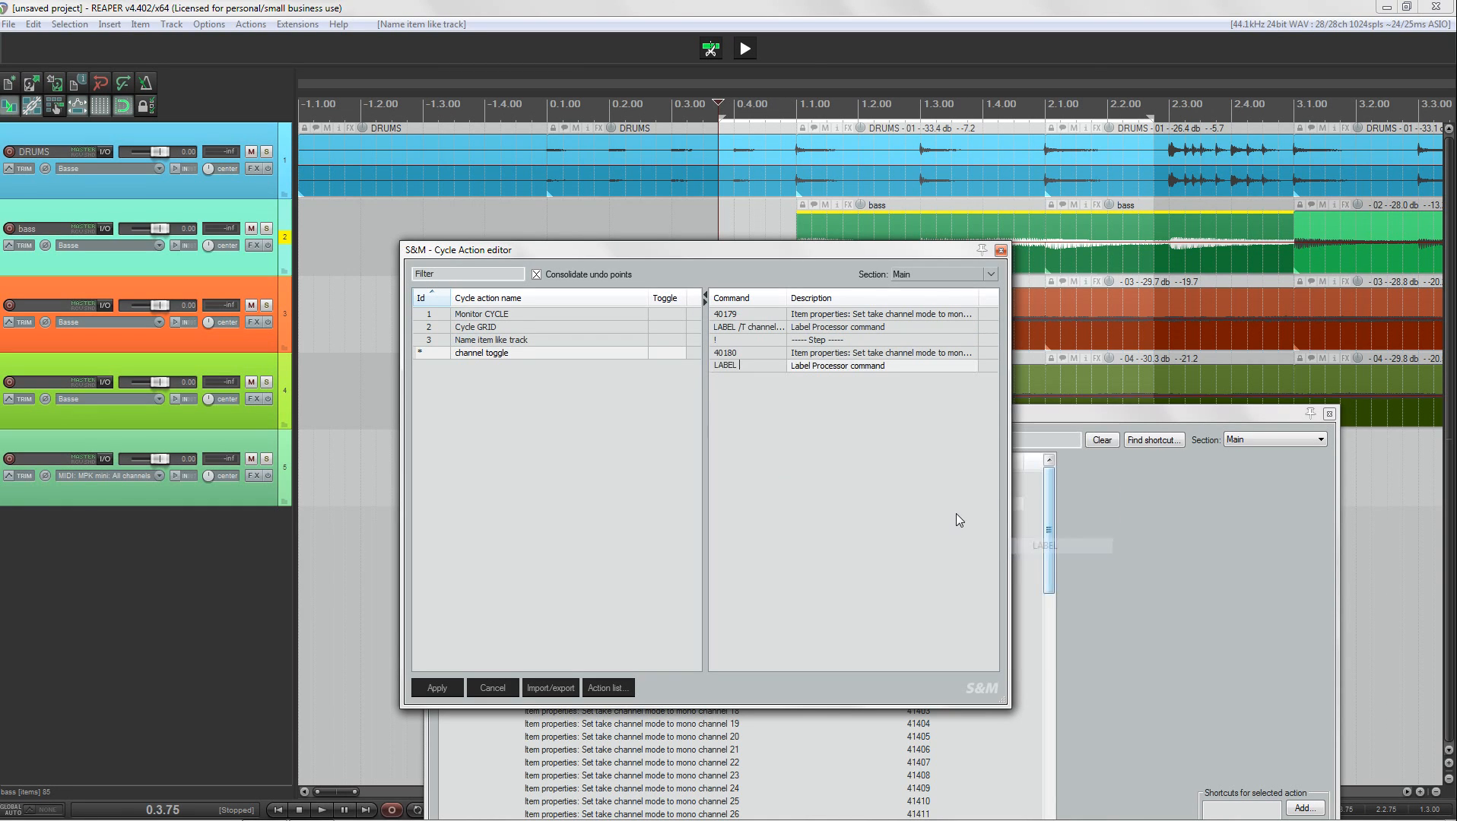
text(/)
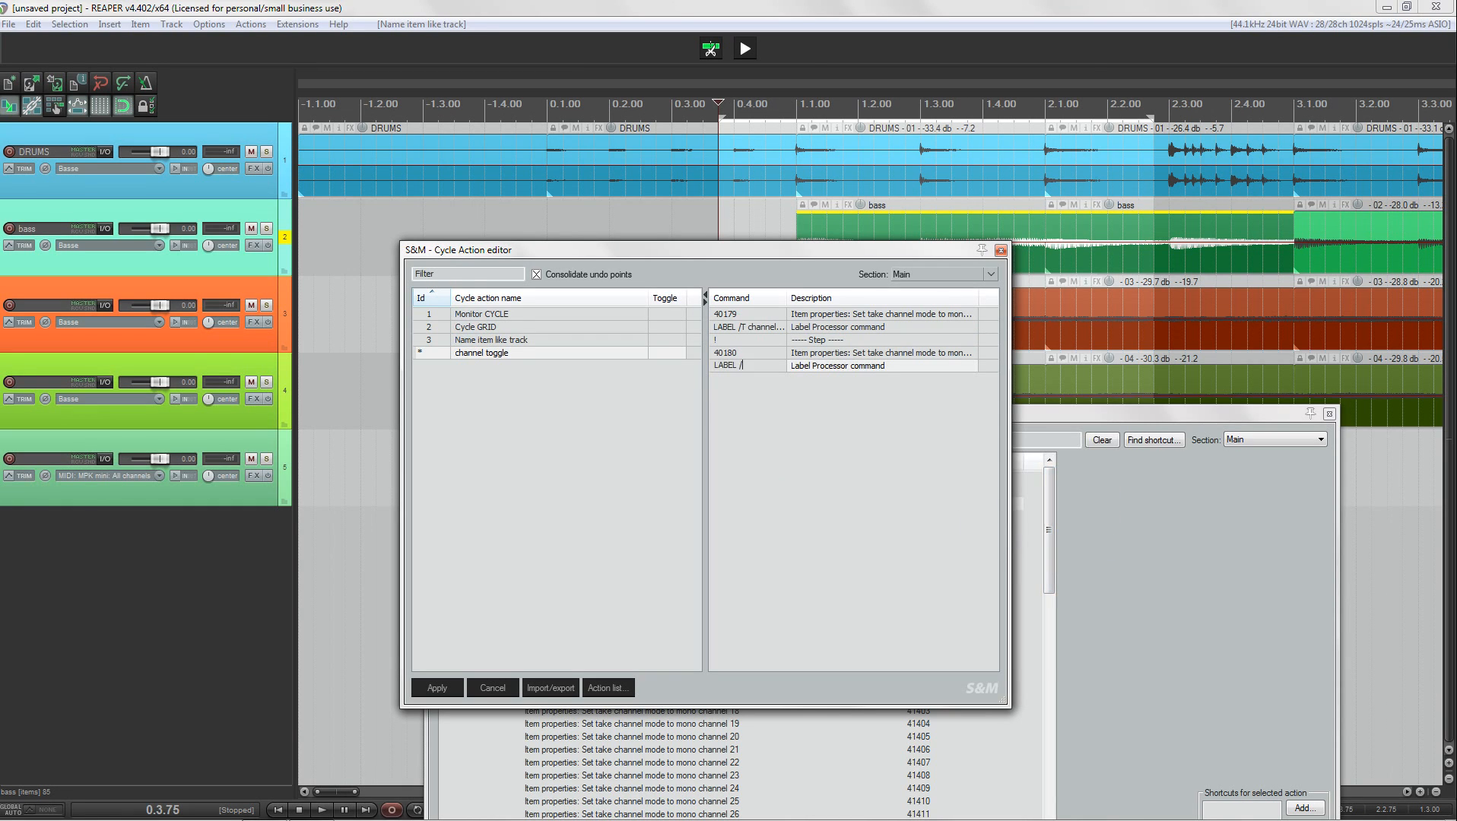
text(T Channe)
key(BackSpace)
key(BackSpace)
key(BackSpace)
key(BackSpace)
key(BackSpace)
key(BackSpace)
text(channel right)
key(Return)
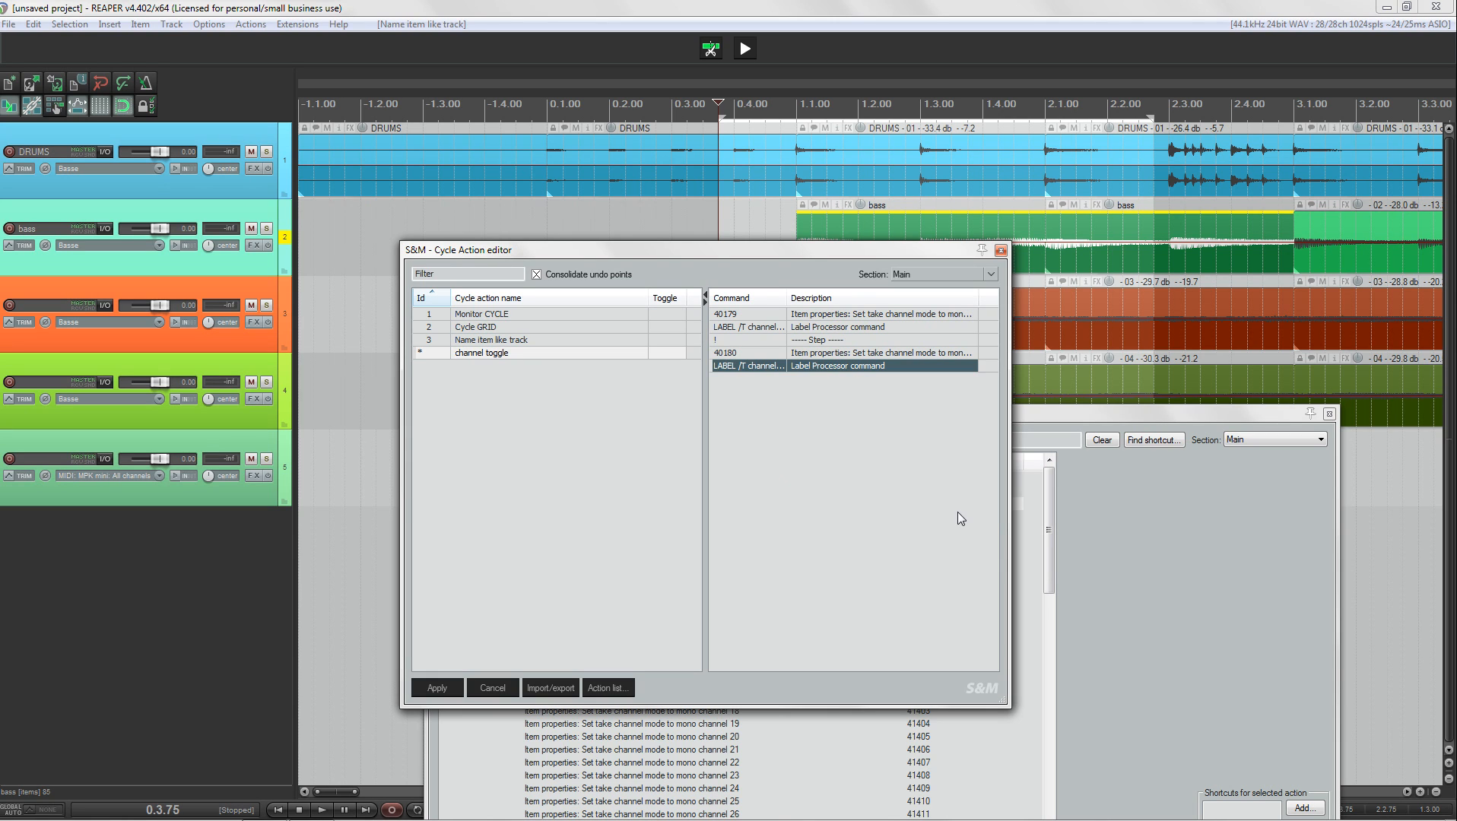
click(455, 688)
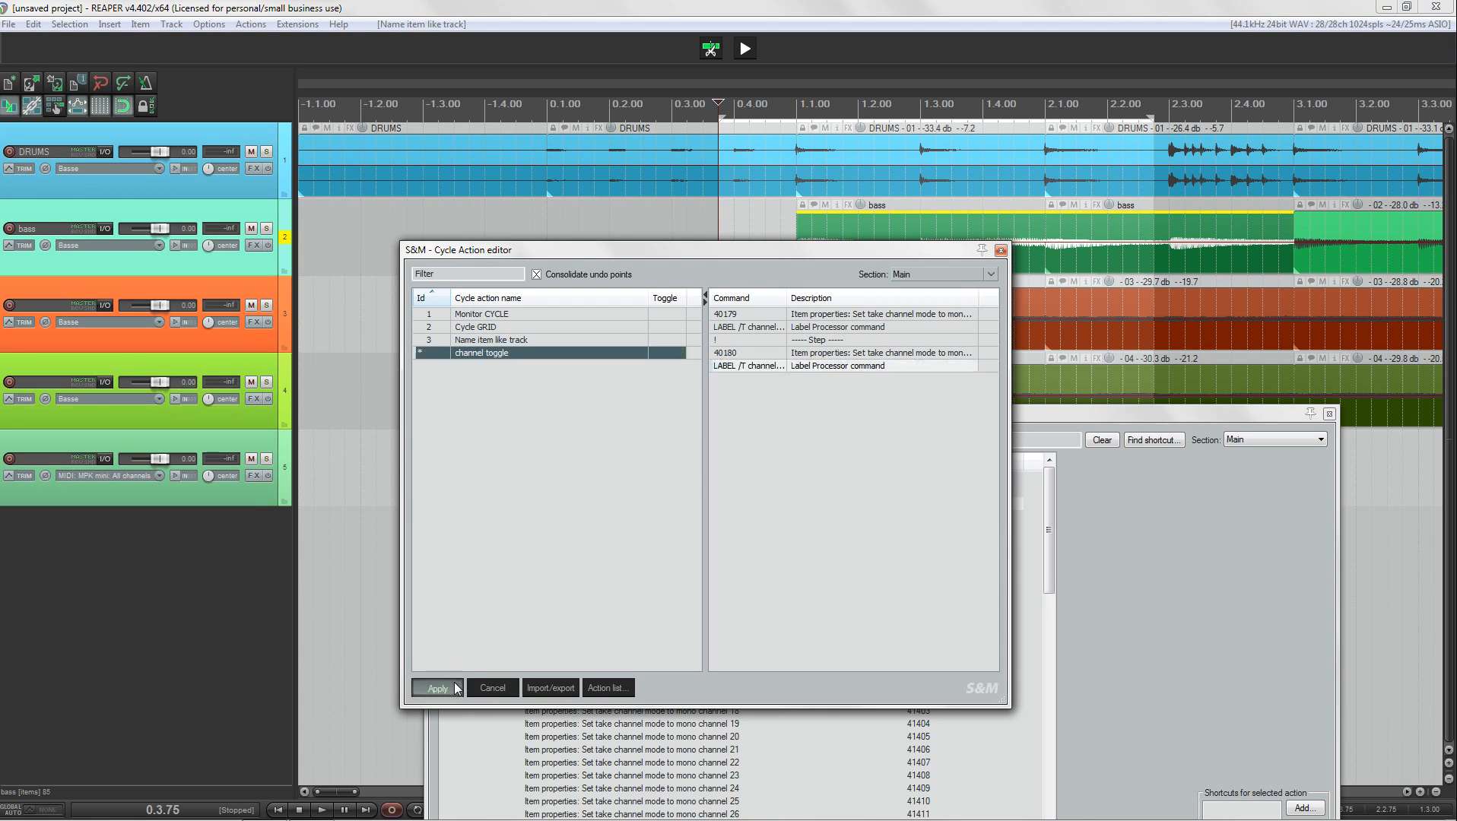
click(1001, 250)
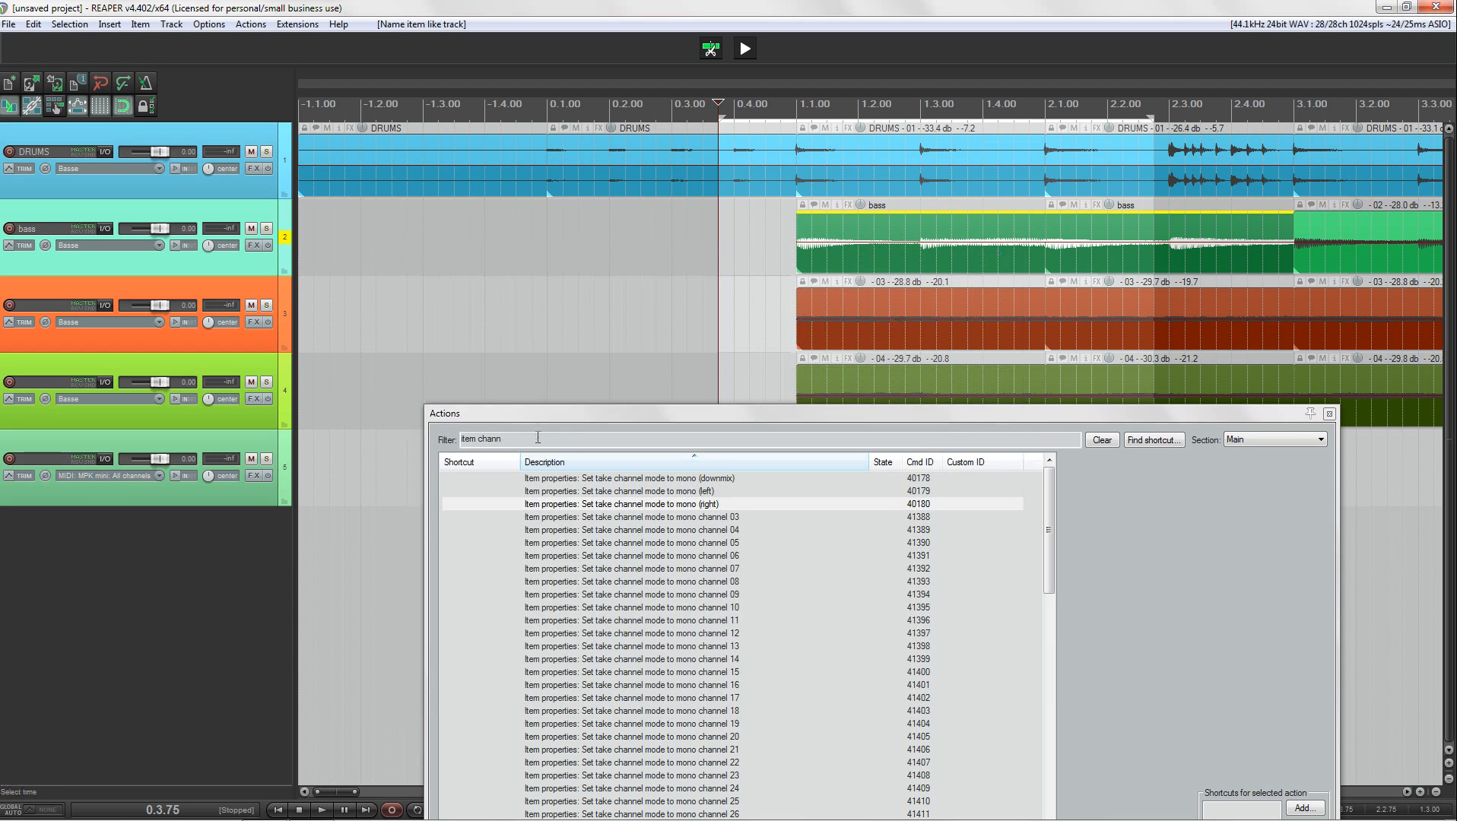
- Find the channel toggle action in the action list, assign it the shortcut H and close the list
drag(553, 412, 631, 280)
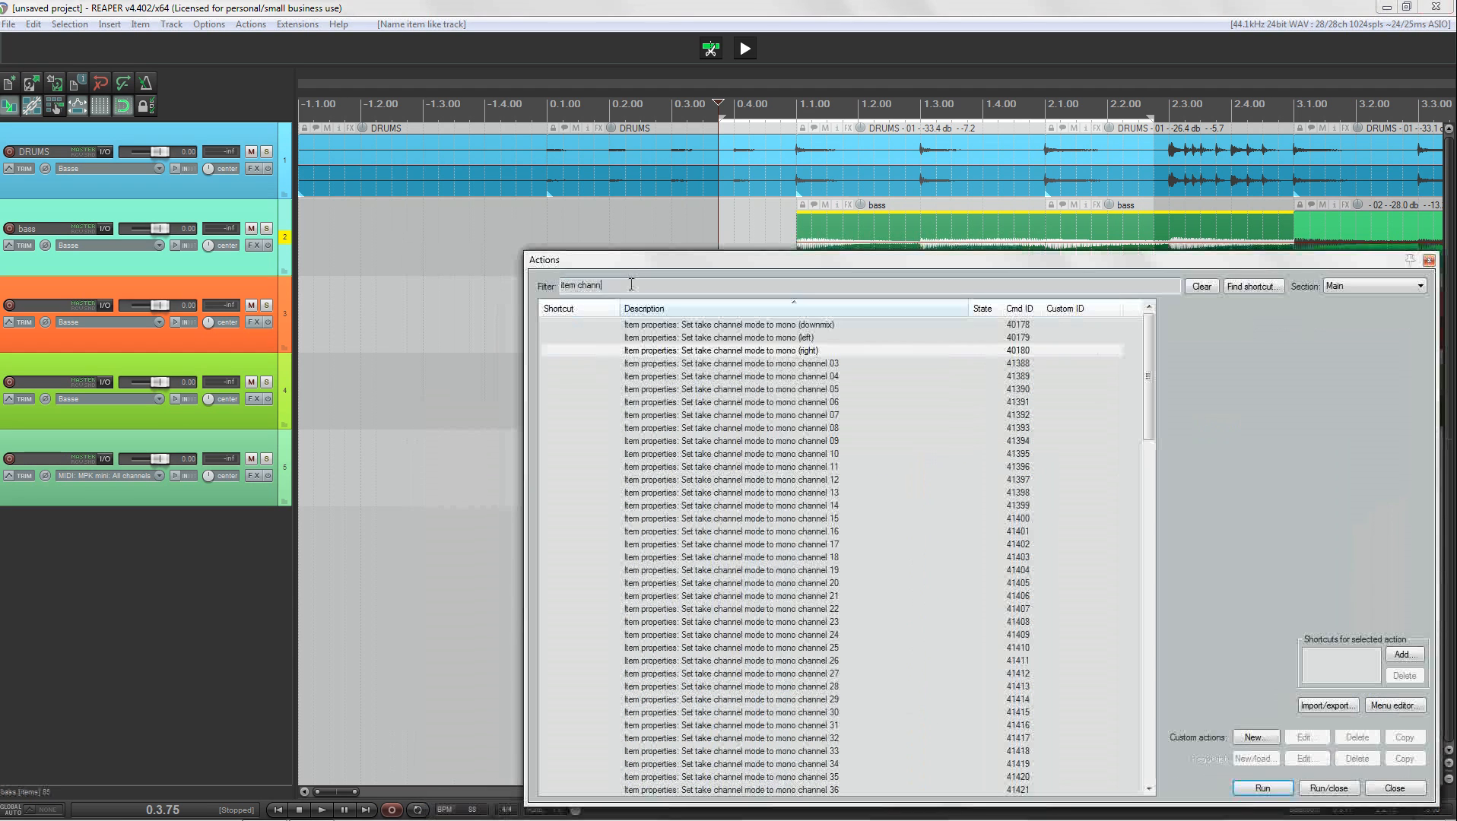
text(channel togg)
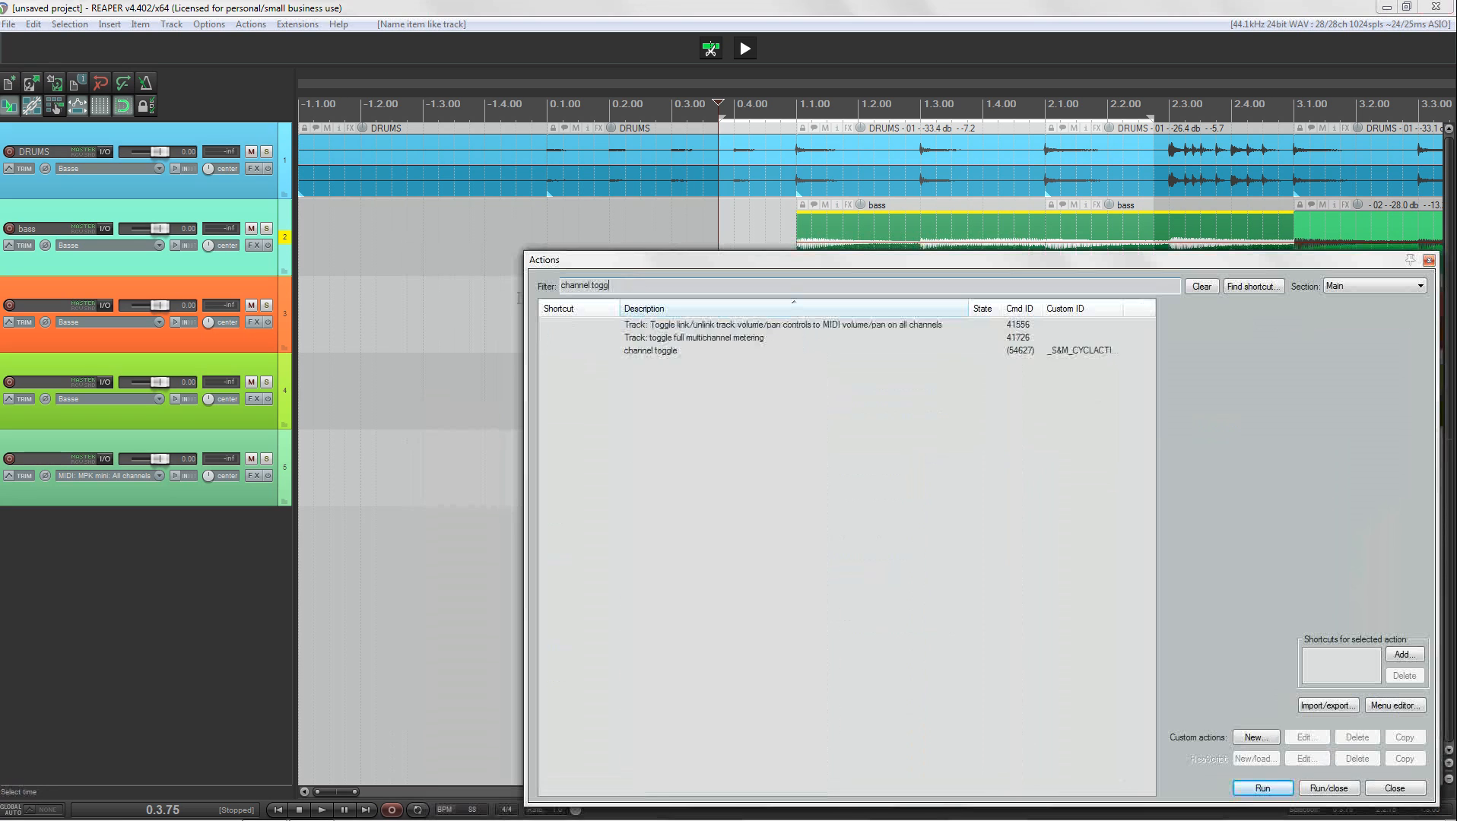
click(670, 352)
drag(1013, 263, 769, 134)
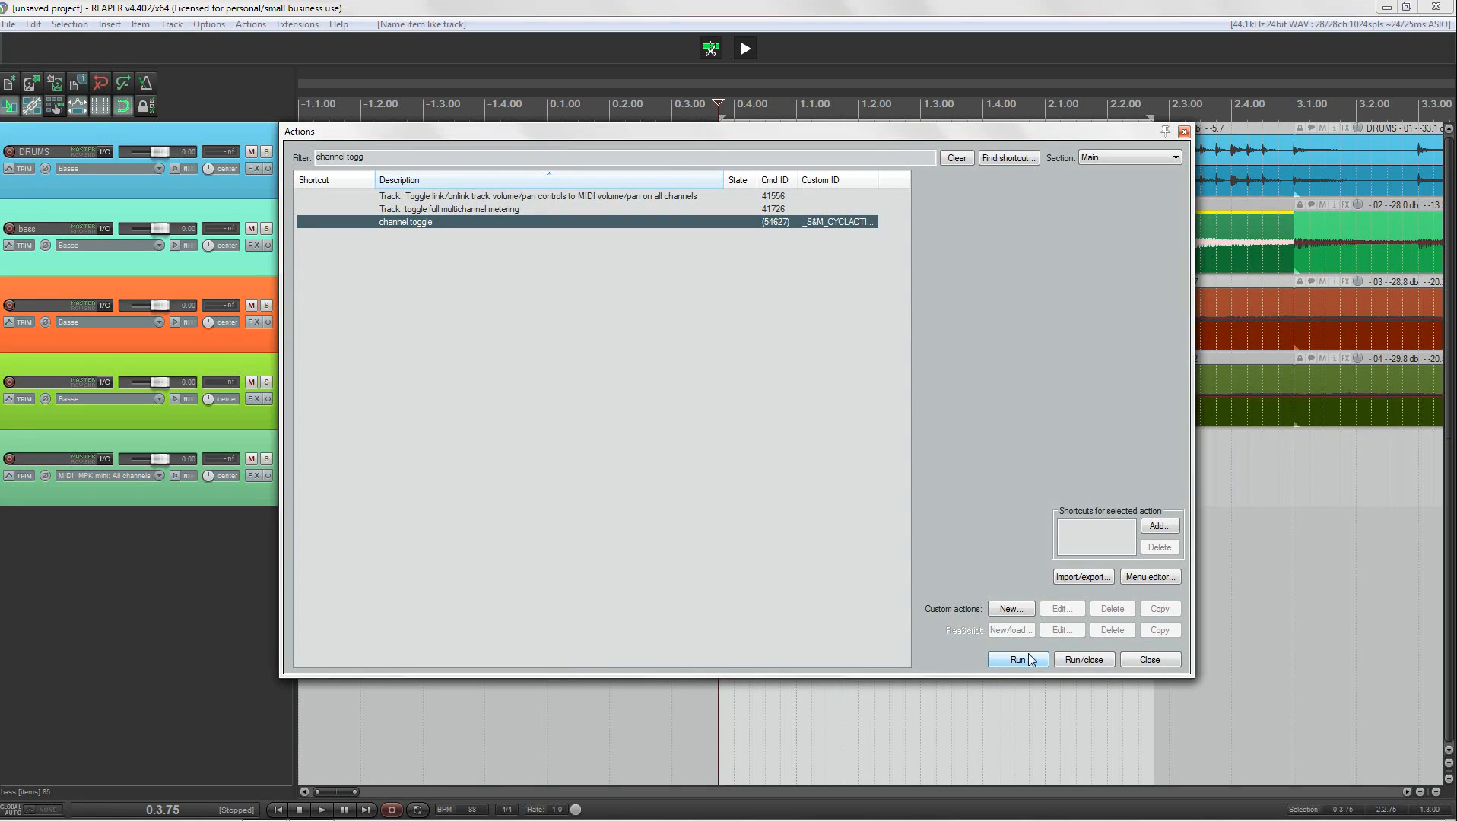
click(1157, 526)
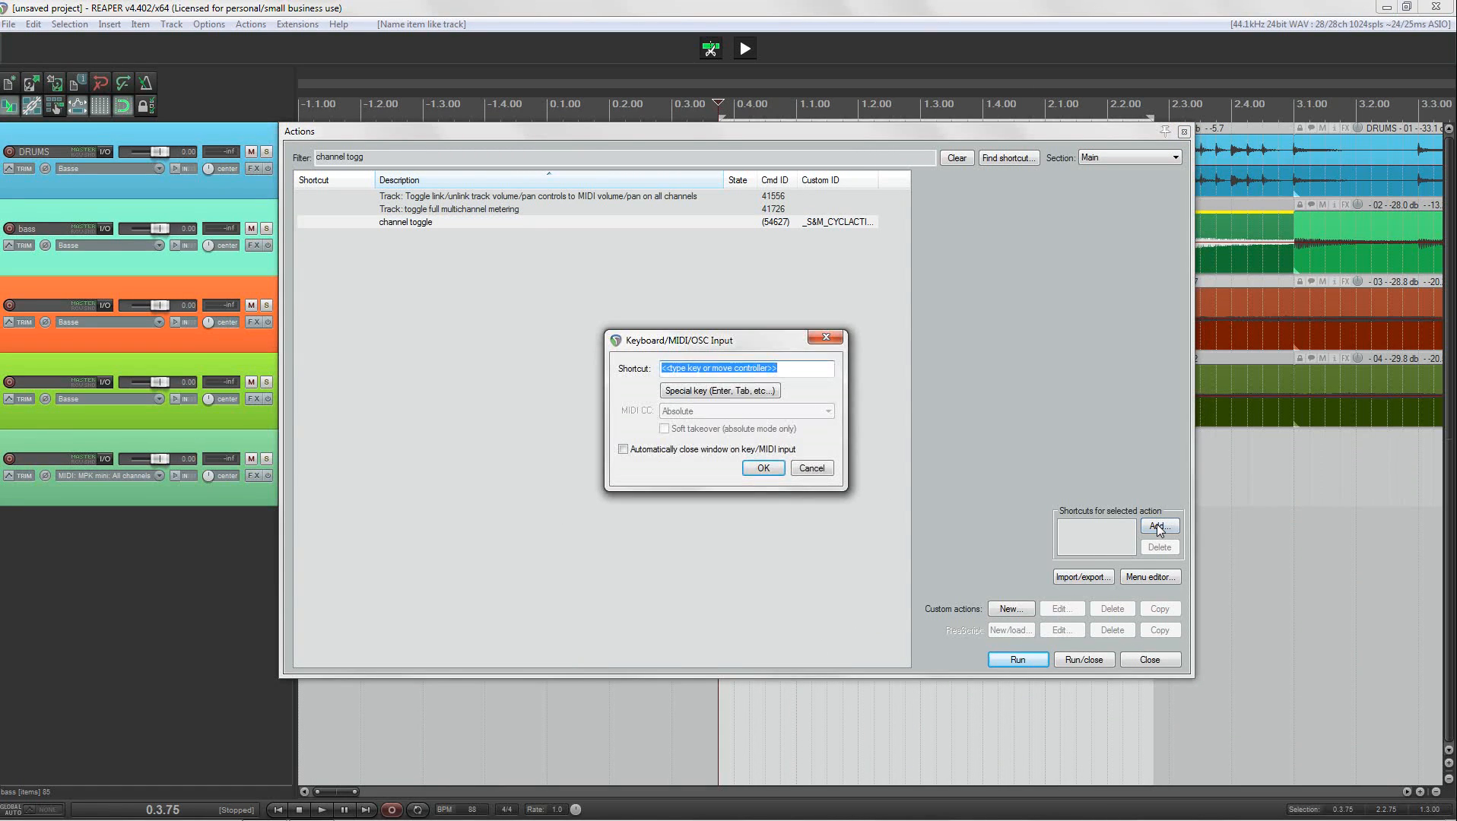
key(h)
click(778, 470)
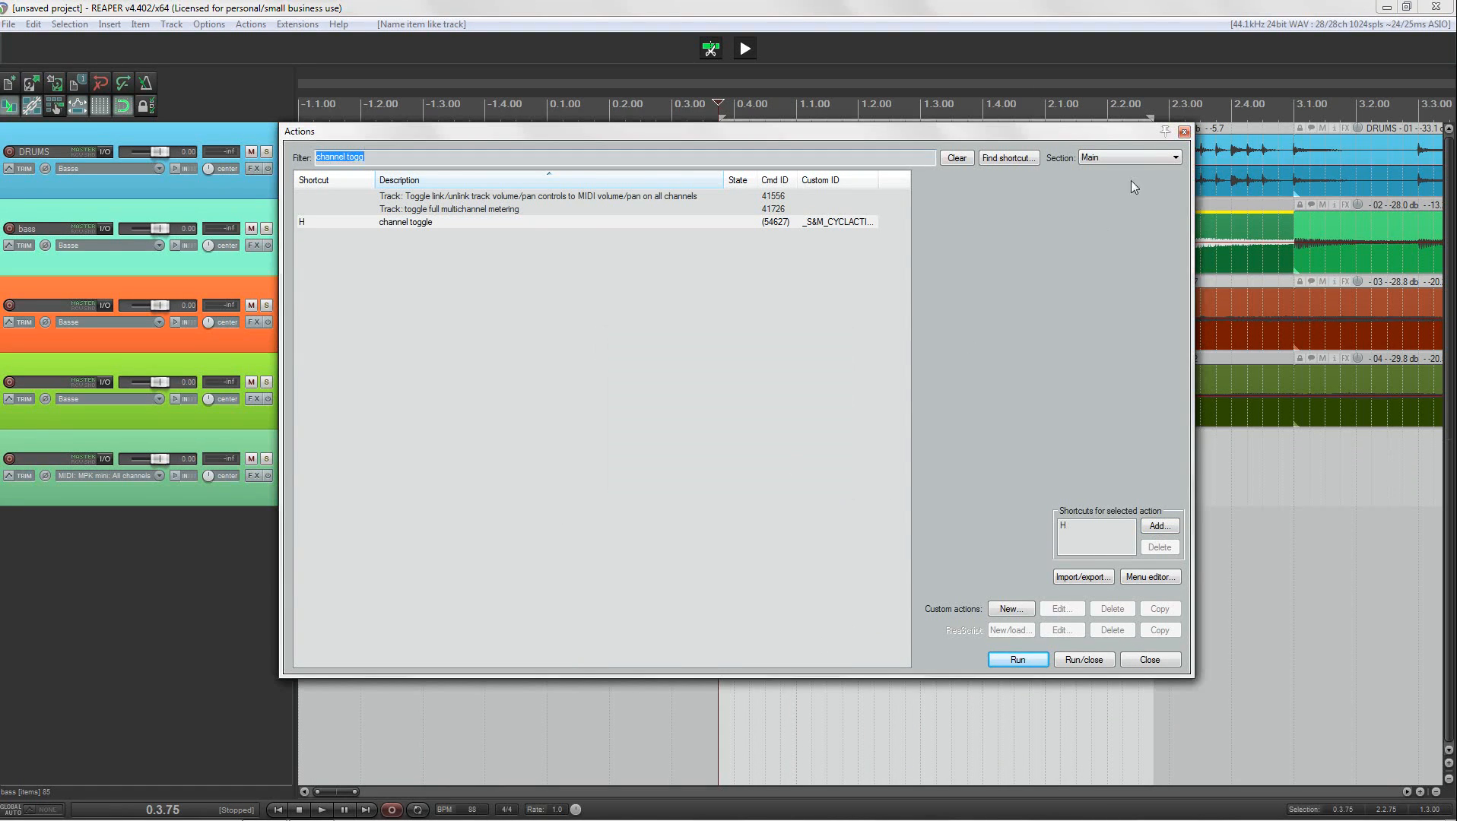
click(1184, 132)
- Select the DRUMS item starting at 0.1.00 and test the channel toggle action on it
click(633, 169)
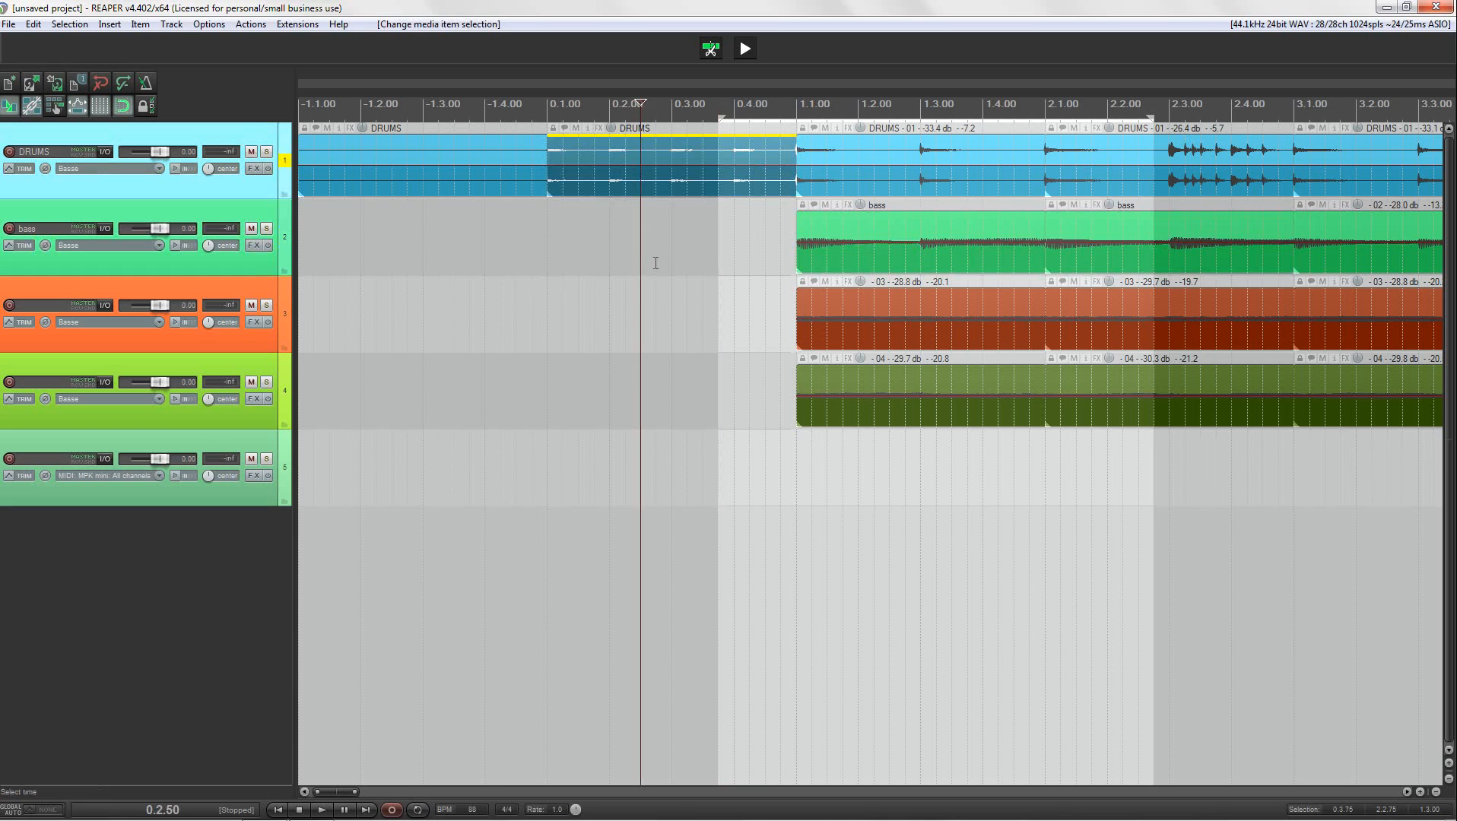
key(h)
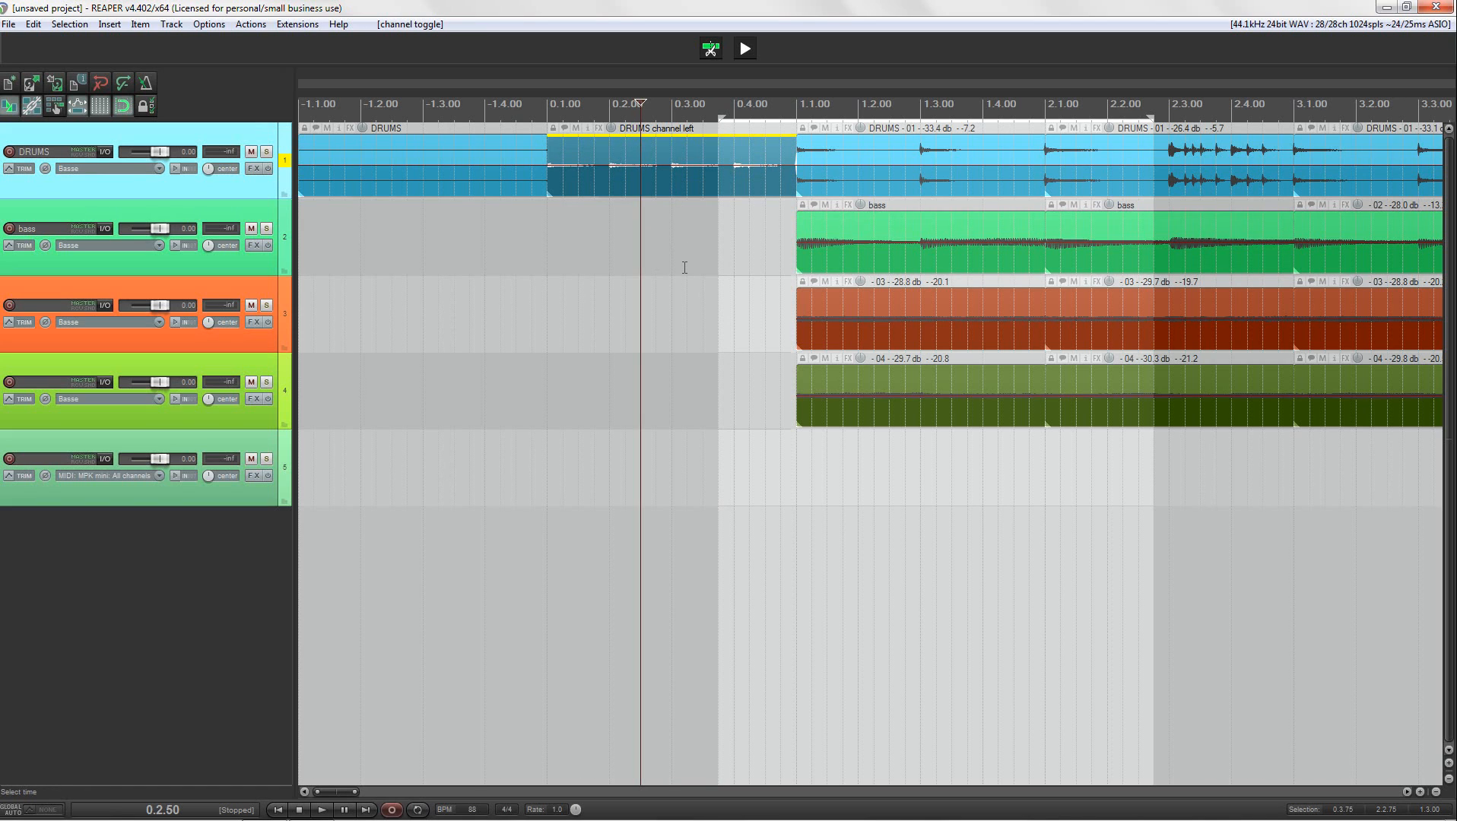
key(c)
key(c)
key(c)
key(c)
key(c)
key(c)
key(c)
key(c)
key(c)
key(c)
key(c)
key(c)
- Reopen the Cycle Action editor and add another step separator at the end of the channel toggle commands
click(298, 27)
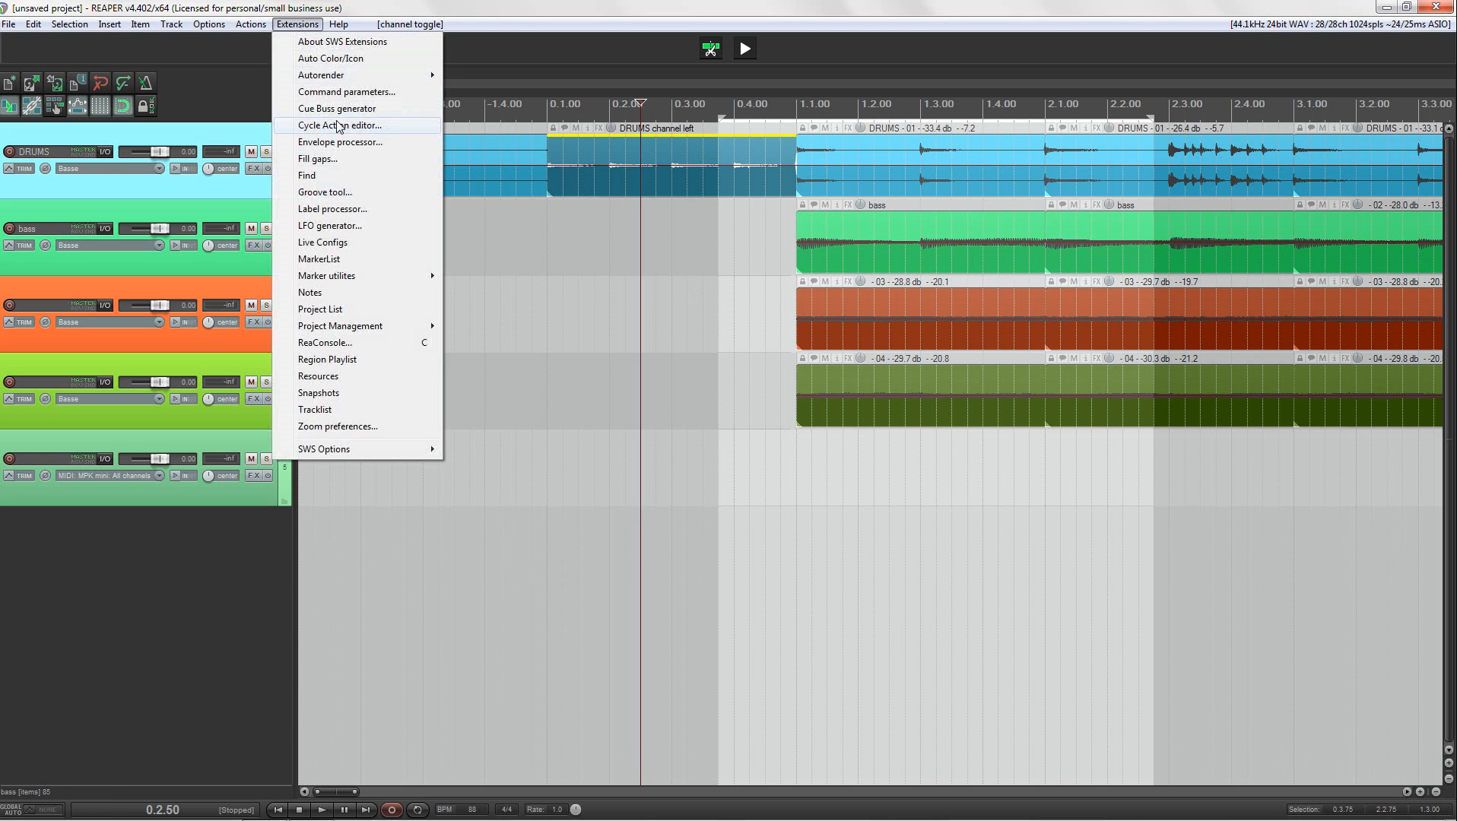
click(340, 123)
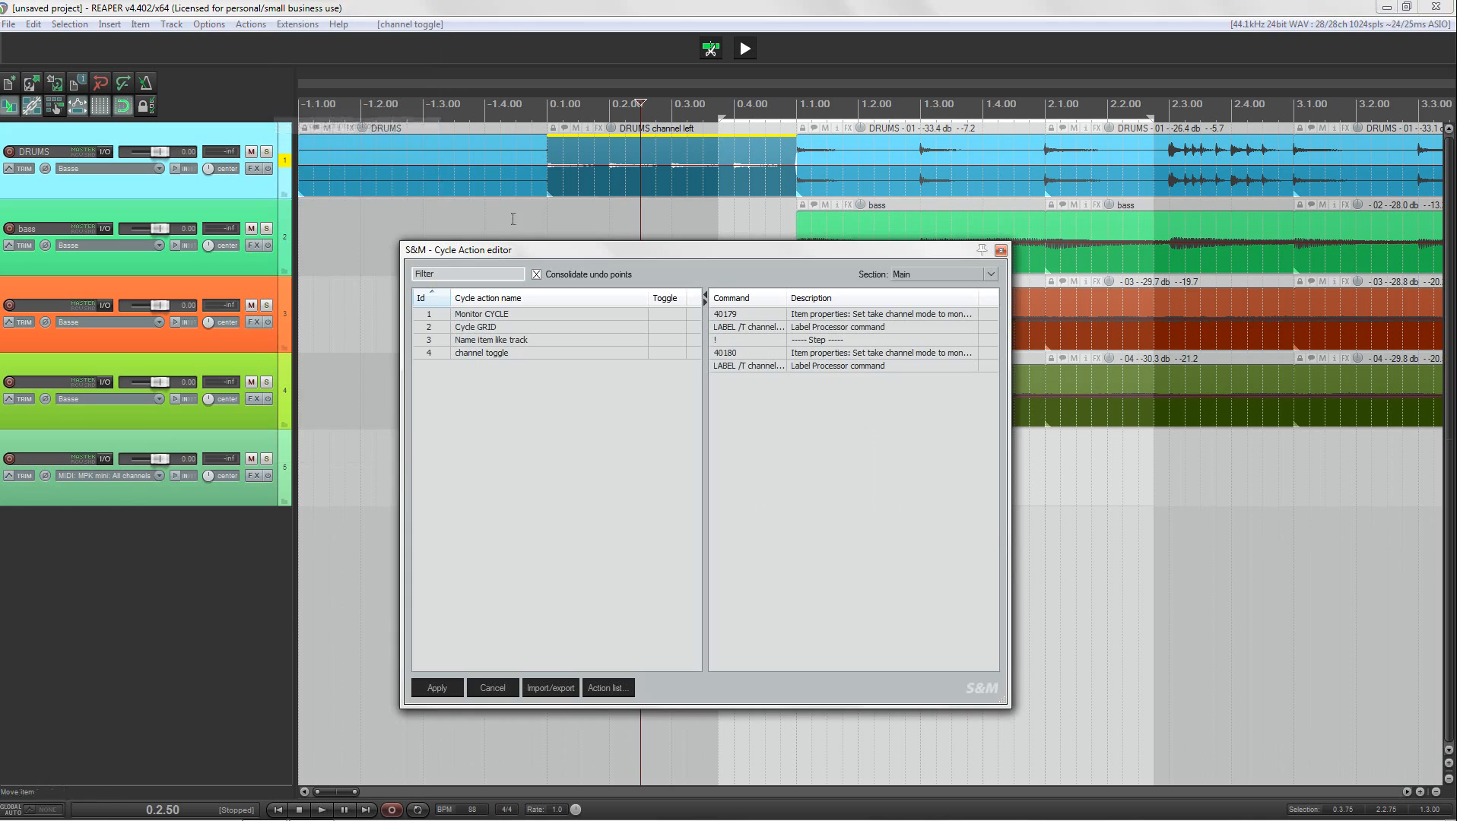
right_click(767, 406)
click(819, 473)
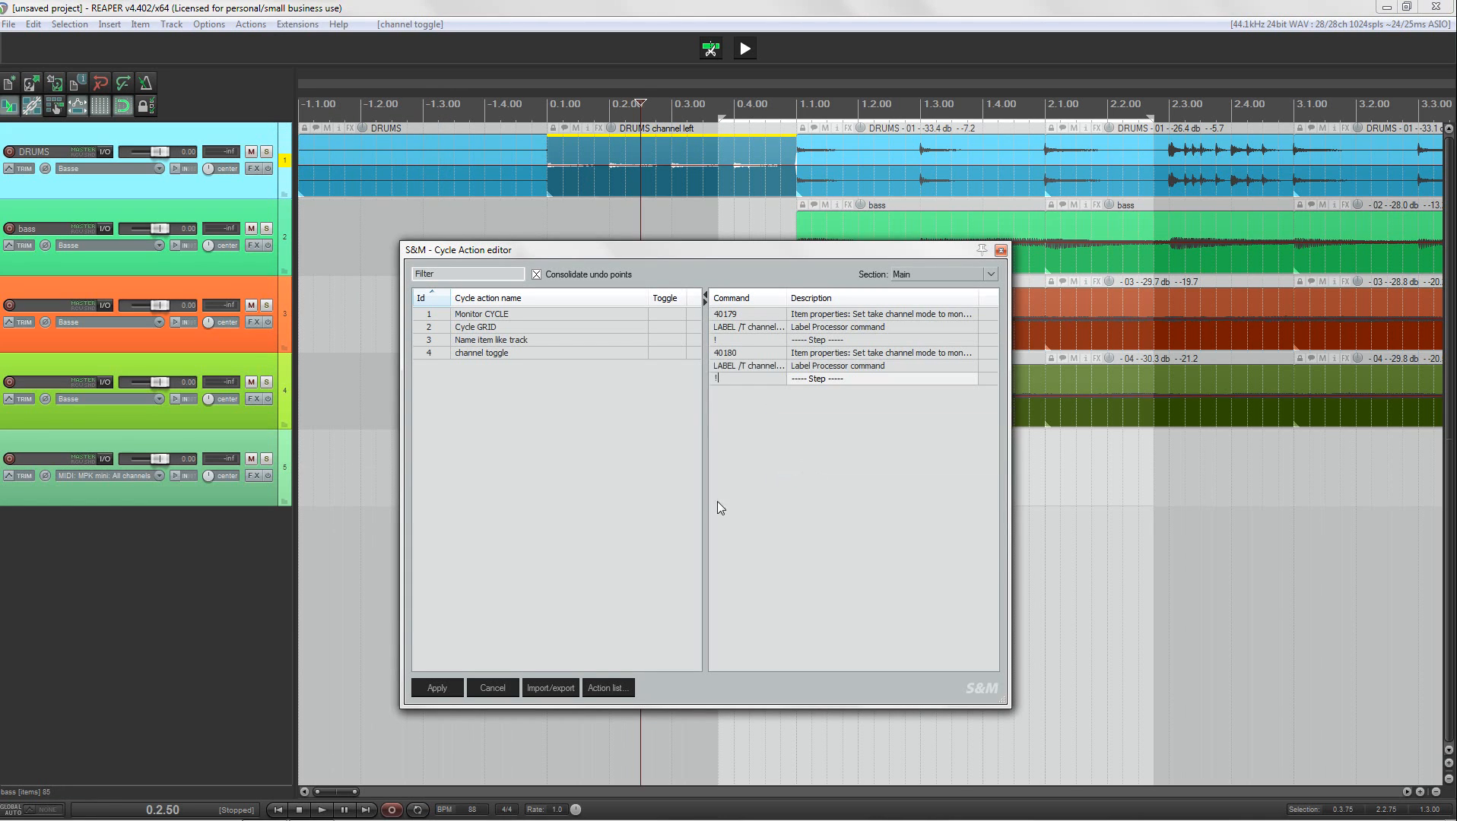
- Find "Item properties: Set take channel mode to normal" in the action list and add it after the last step of channel toggle
click(603, 687)
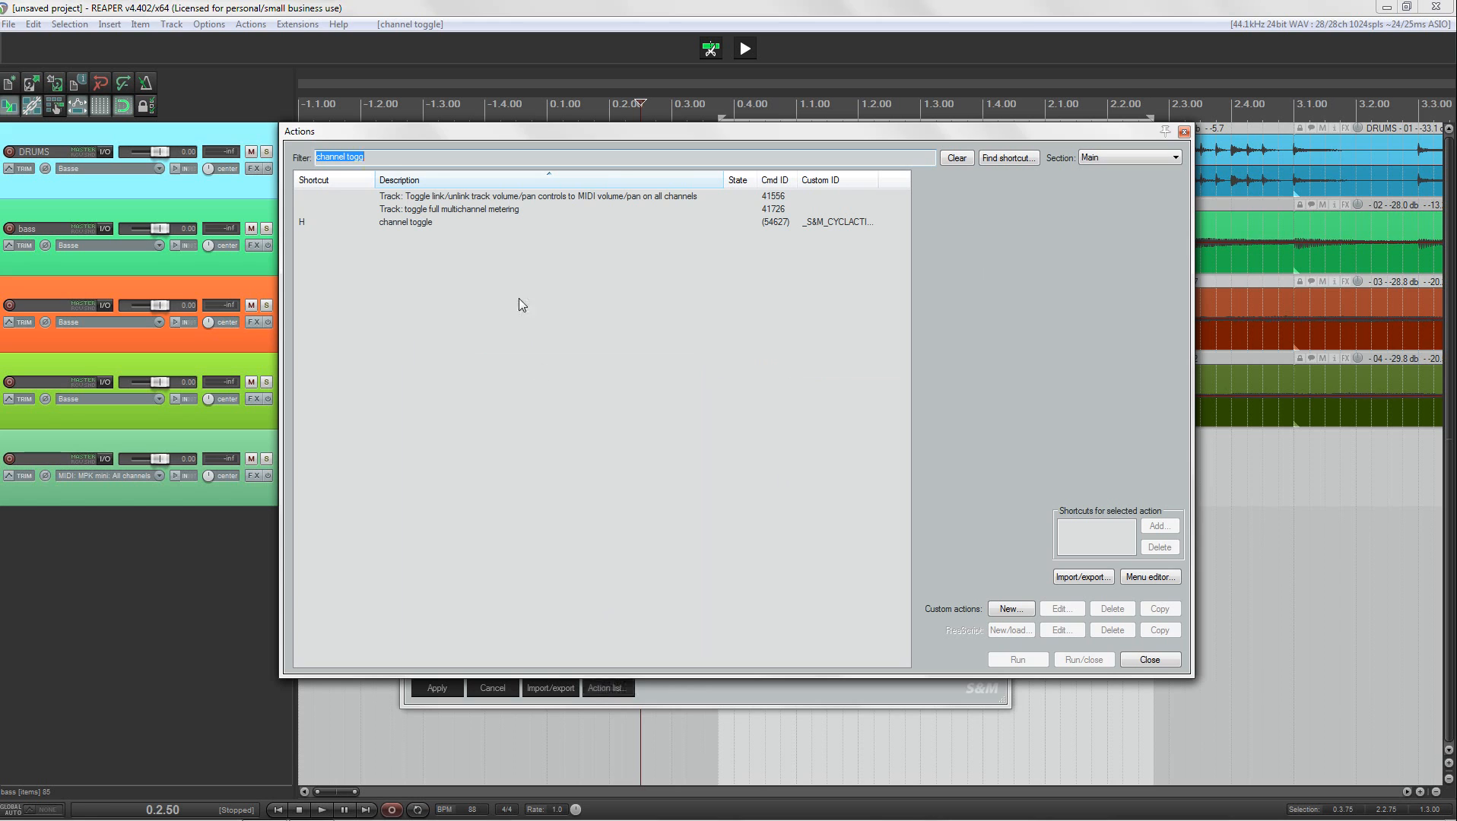
text(item channel n)
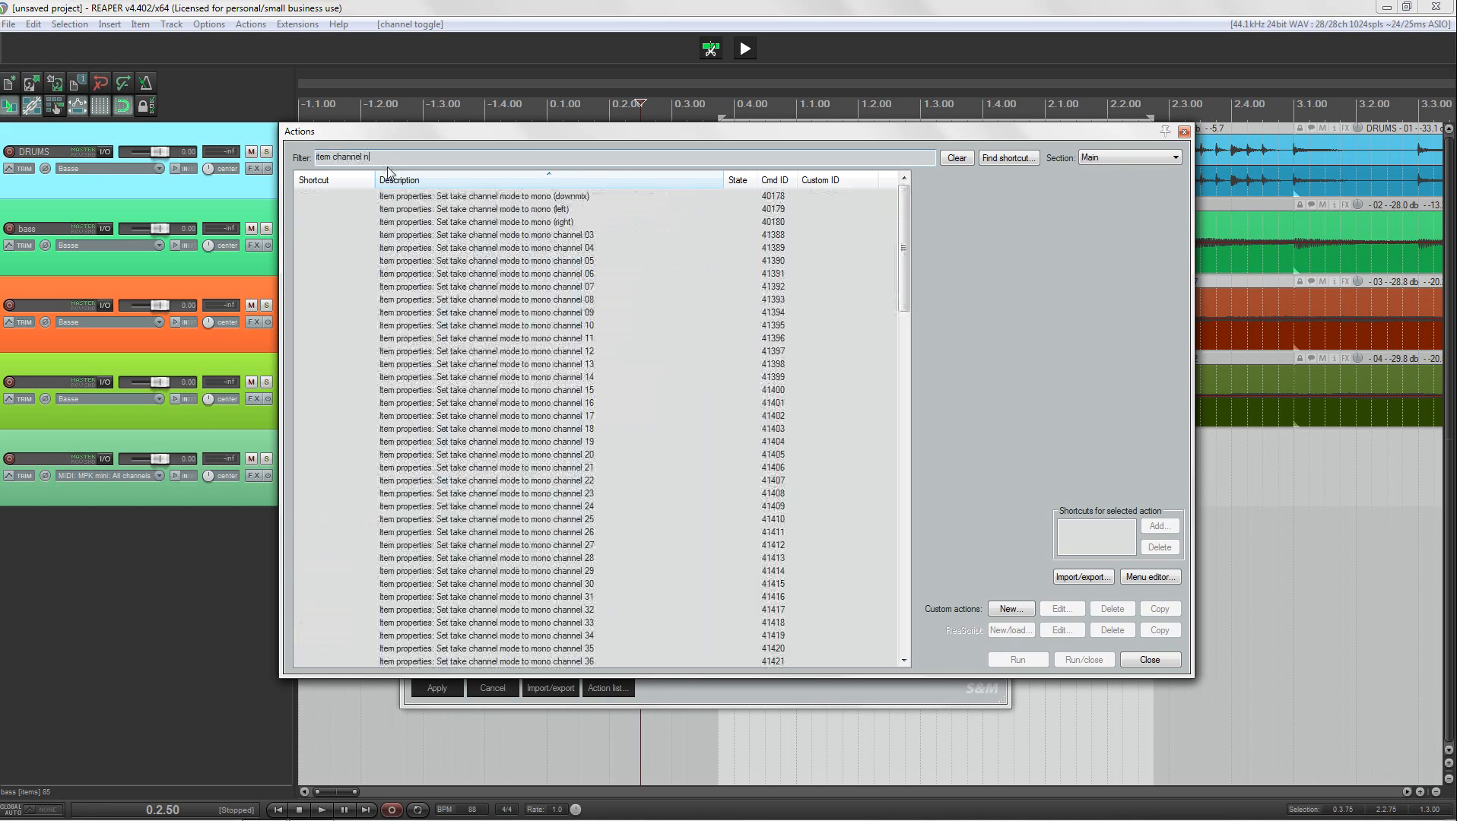
text(or)
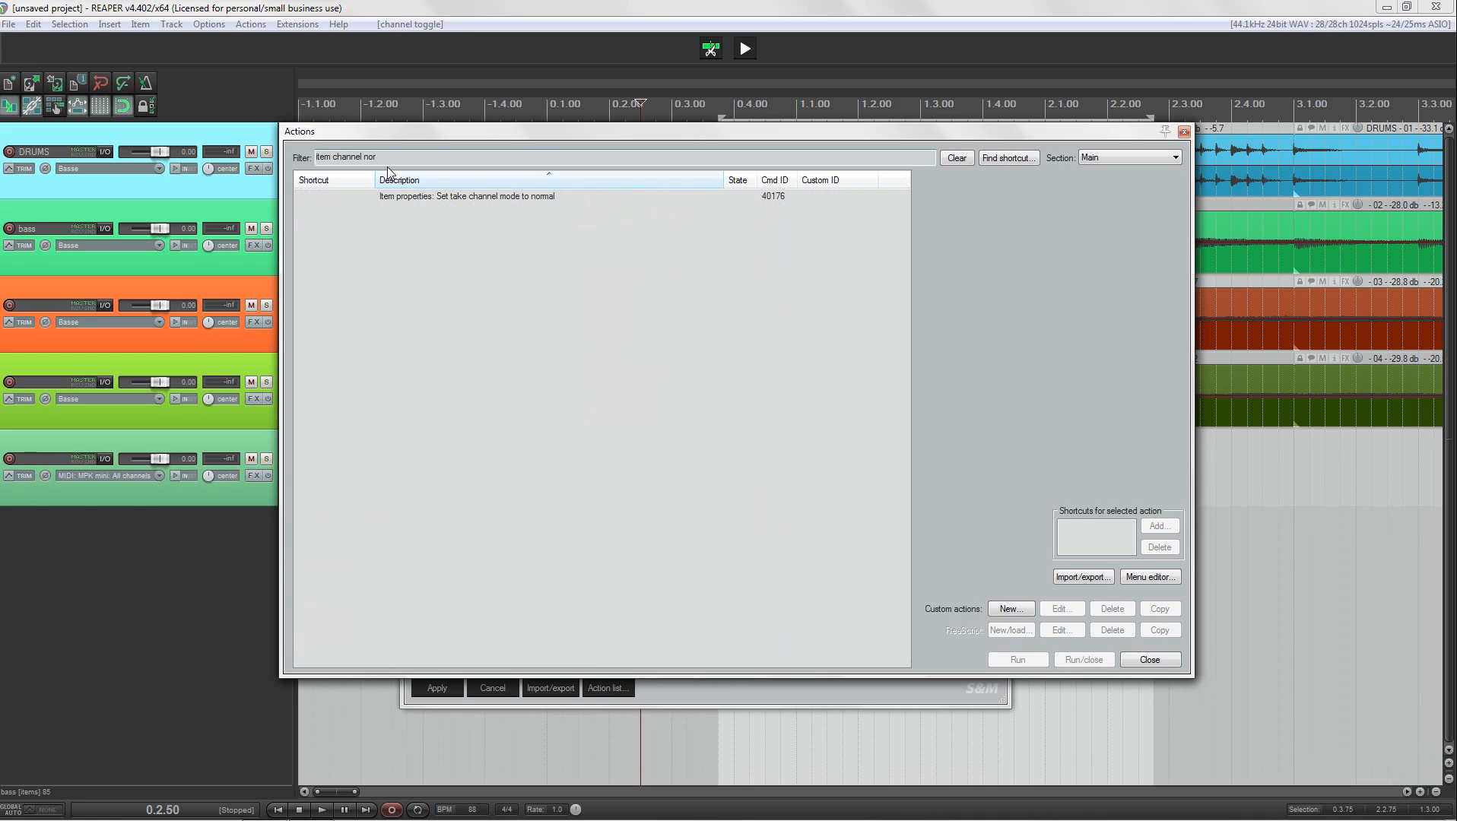
click(466, 196)
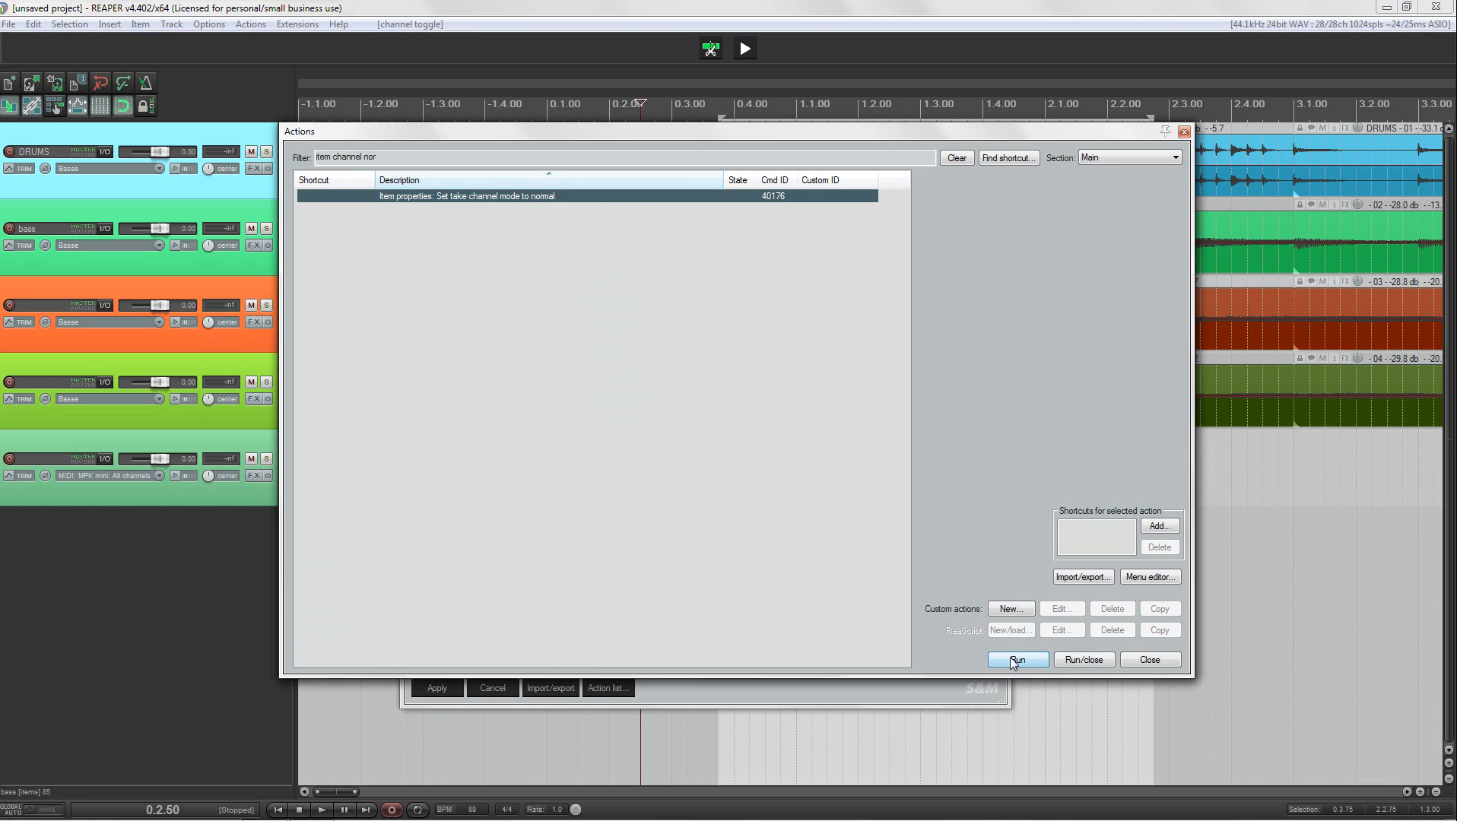
drag(868, 133, 884, 520)
click(806, 426)
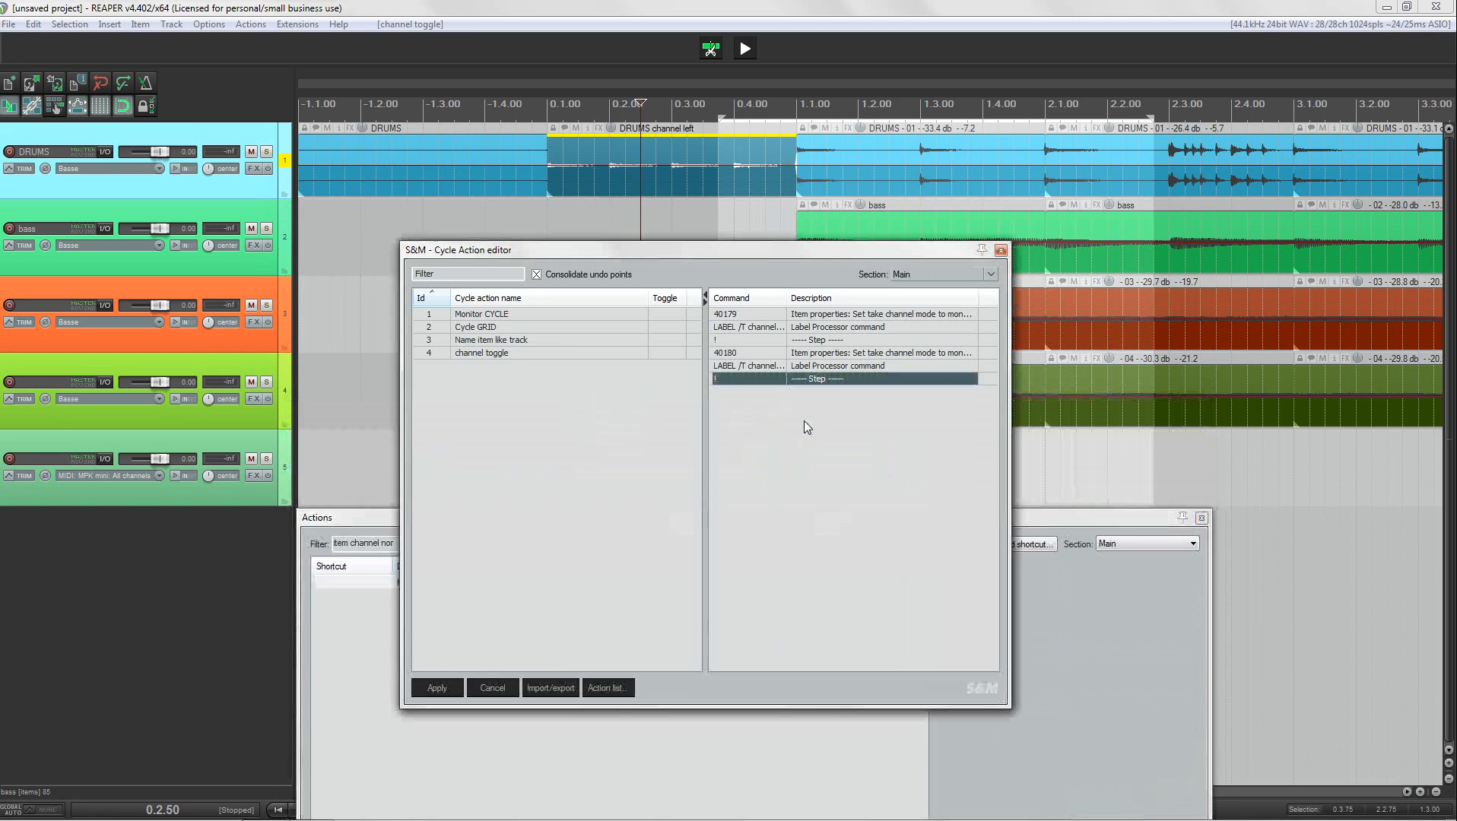
right_click(804, 421)
click(825, 430)
- Add a LABEL instruction reading "/T" after the normal mode command, apply the cycle action, and close the editor and action list
right_click(811, 416)
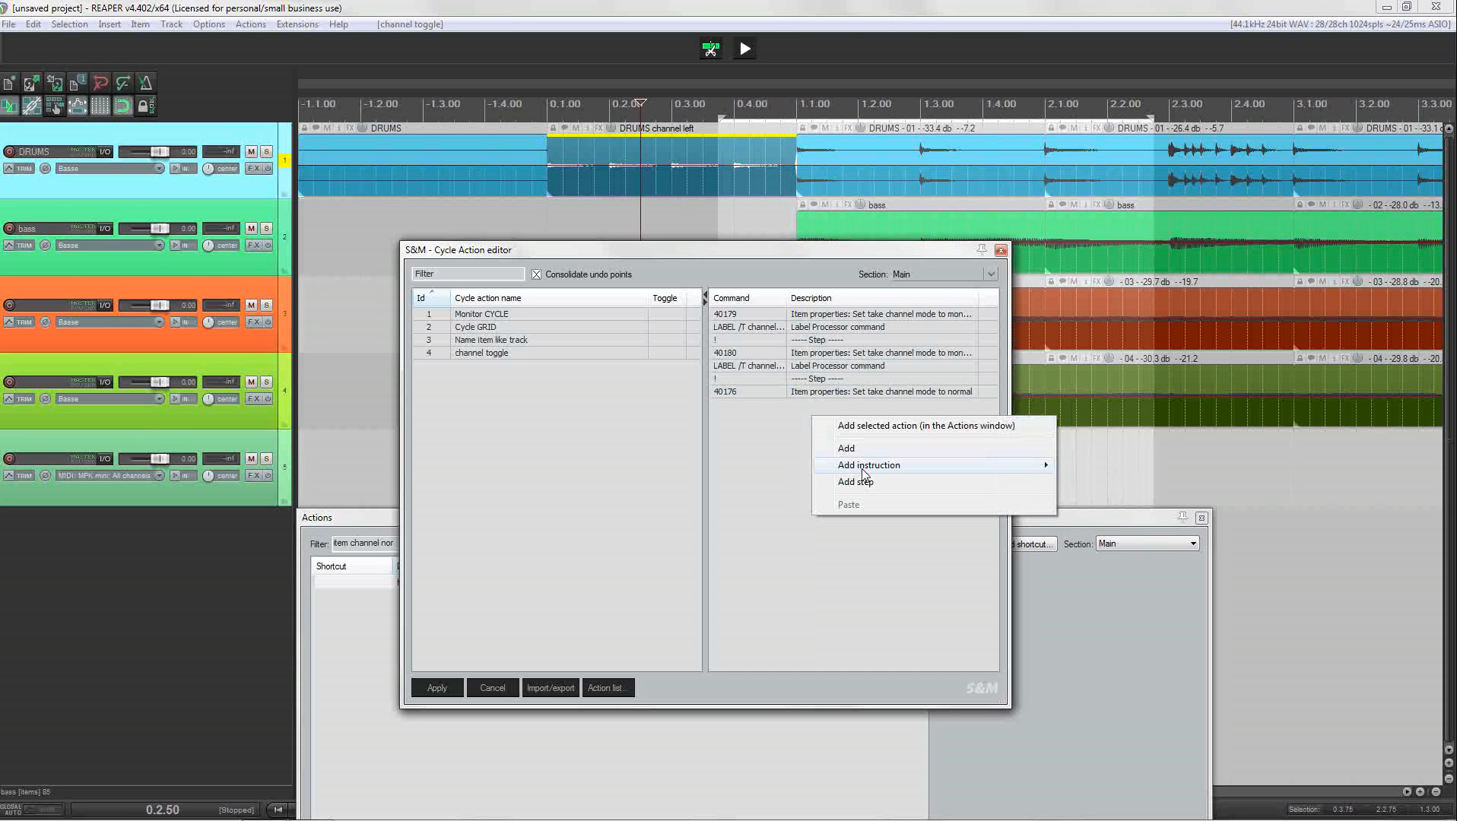
mouse_move(864, 475)
click(1095, 583)
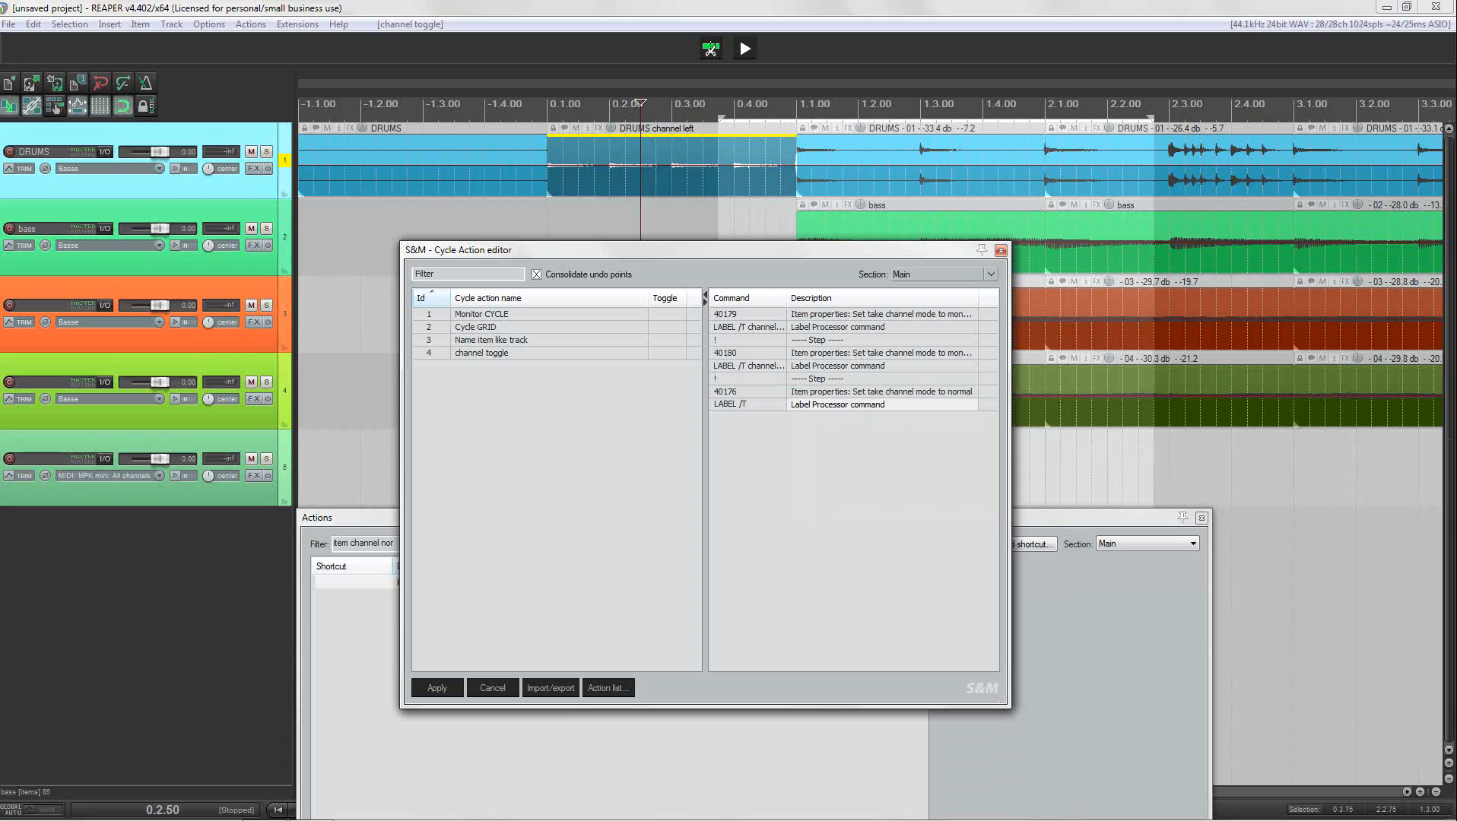
key(Return)
click(446, 690)
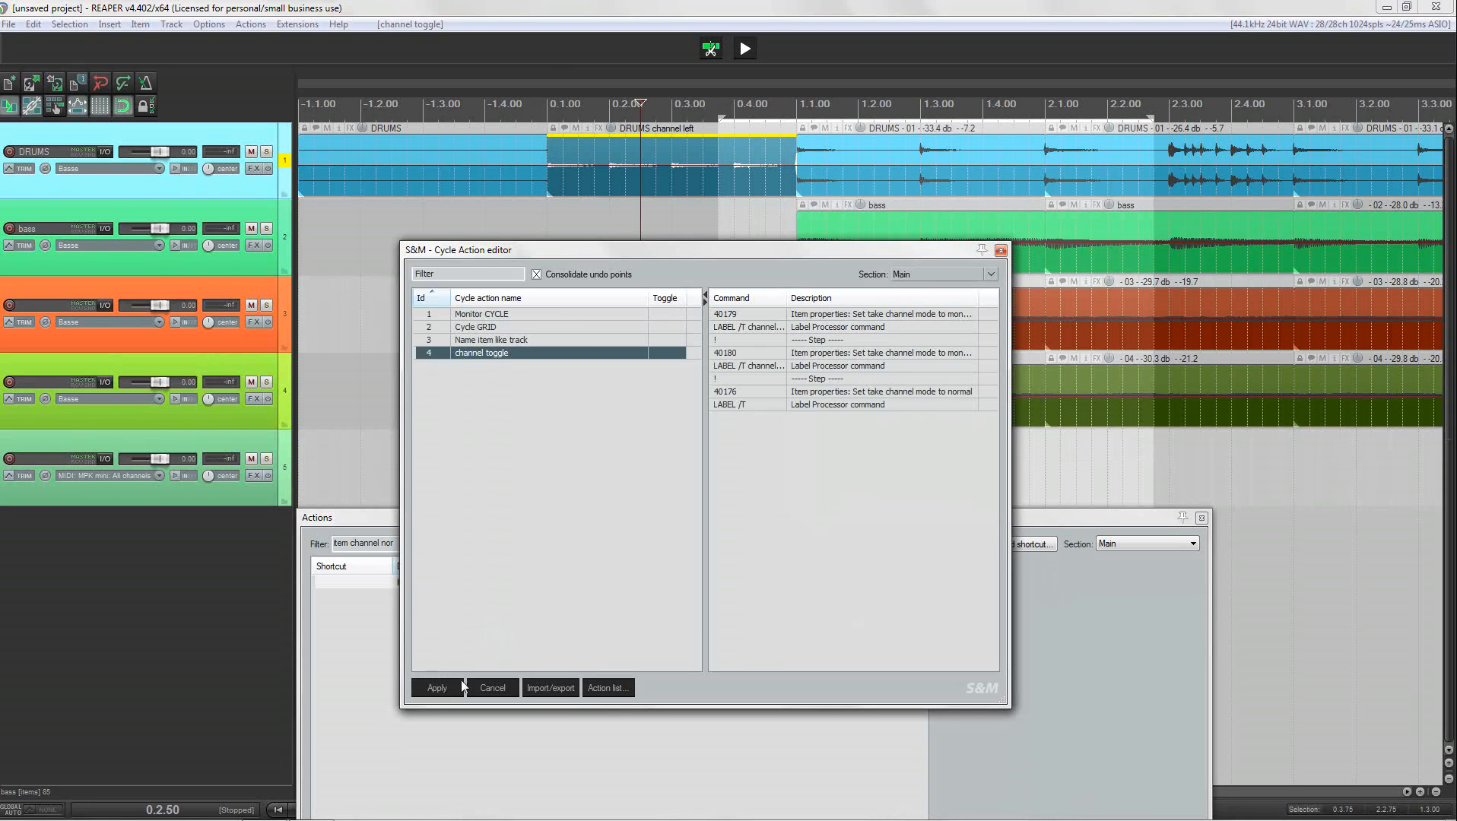
click(1000, 251)
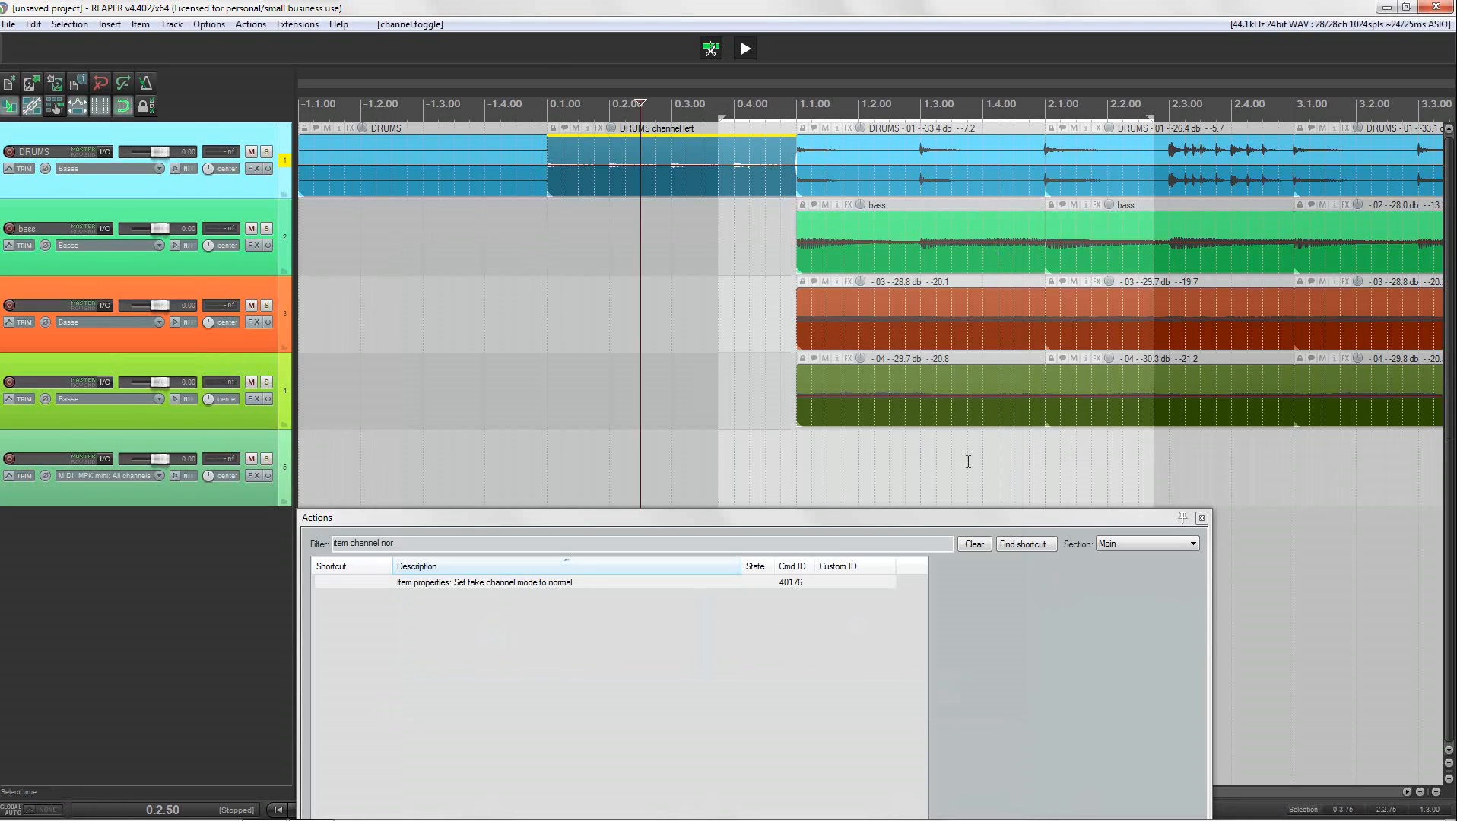
drag(1090, 520, 1080, 441)
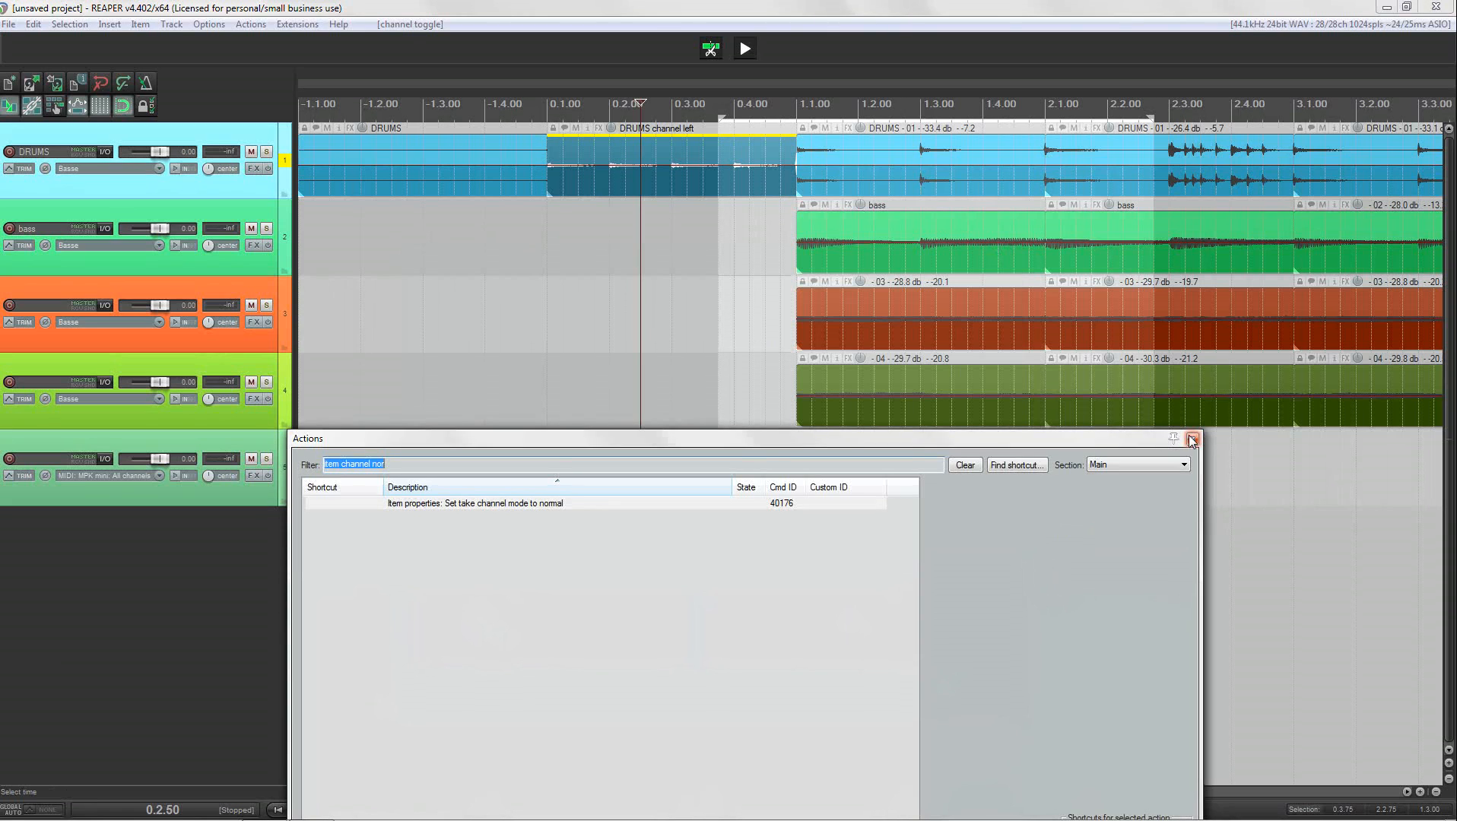
click(1192, 441)
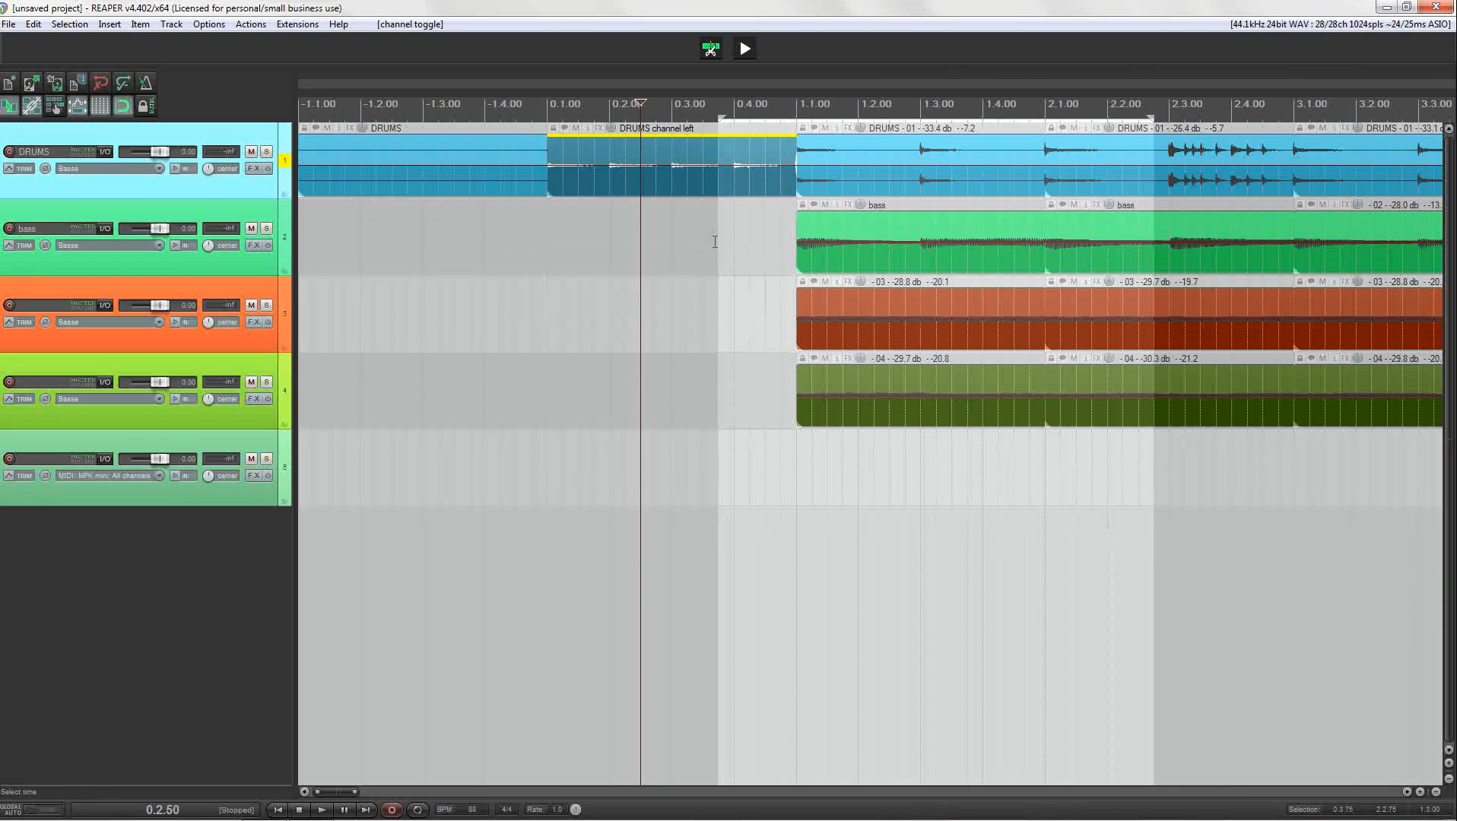
- Run the channel toggle action repeatedly on the selected DRUMS item to test its left, right and normal channel modes
key(c)
key(c)
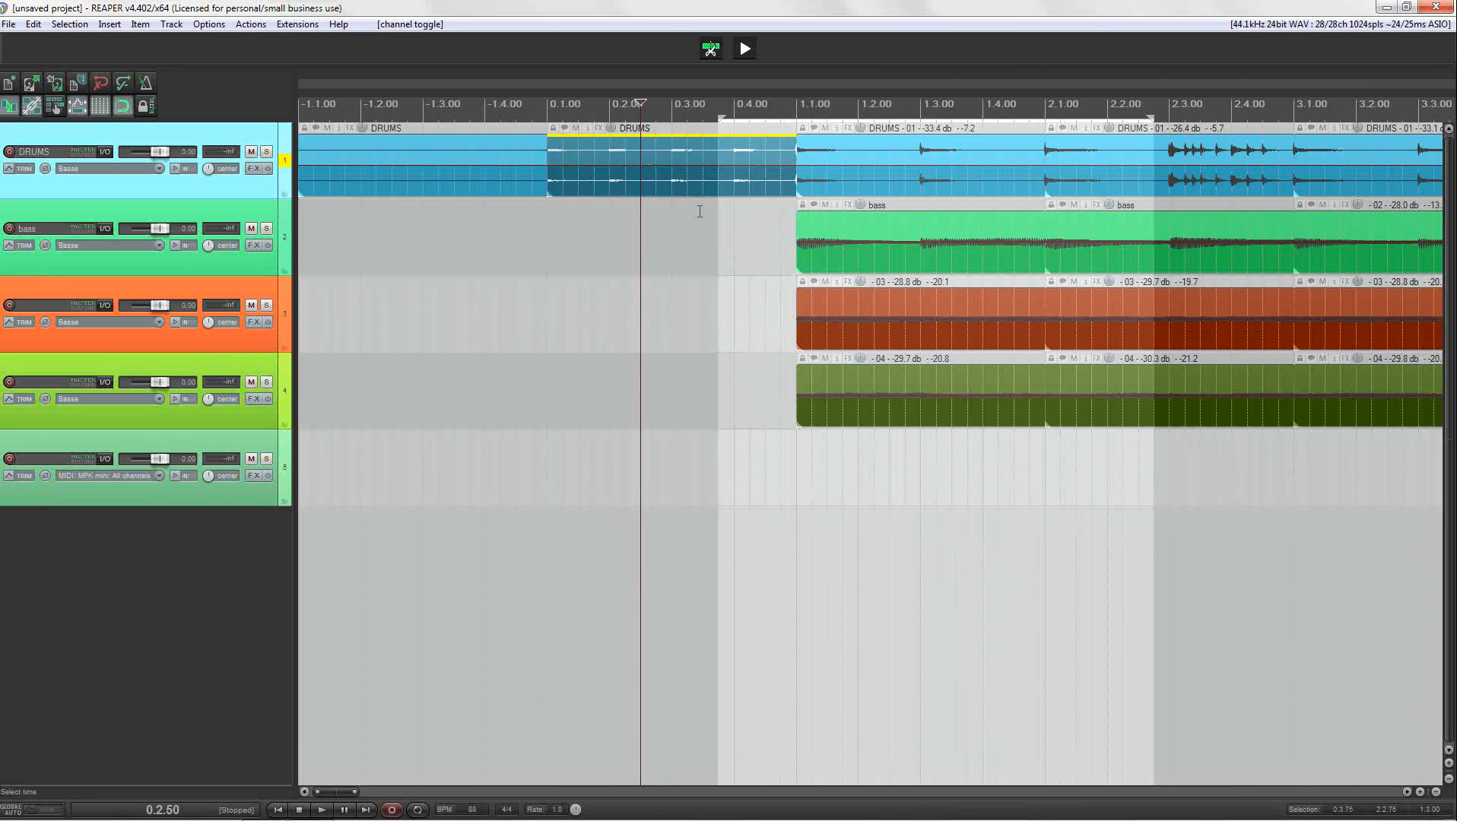
key(c)
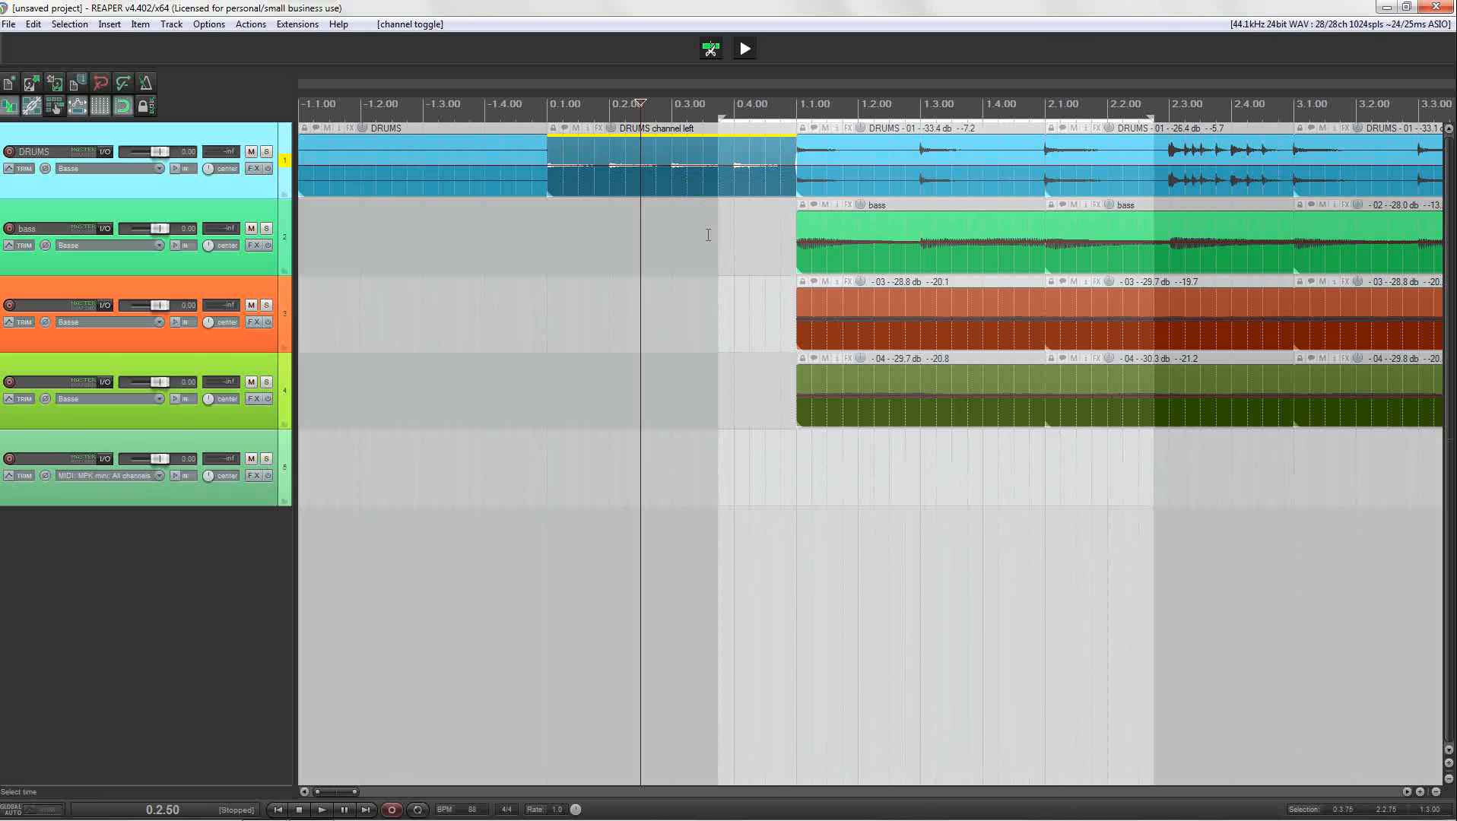
key(c)
key(c)
key(c)
key(c)
key(c)
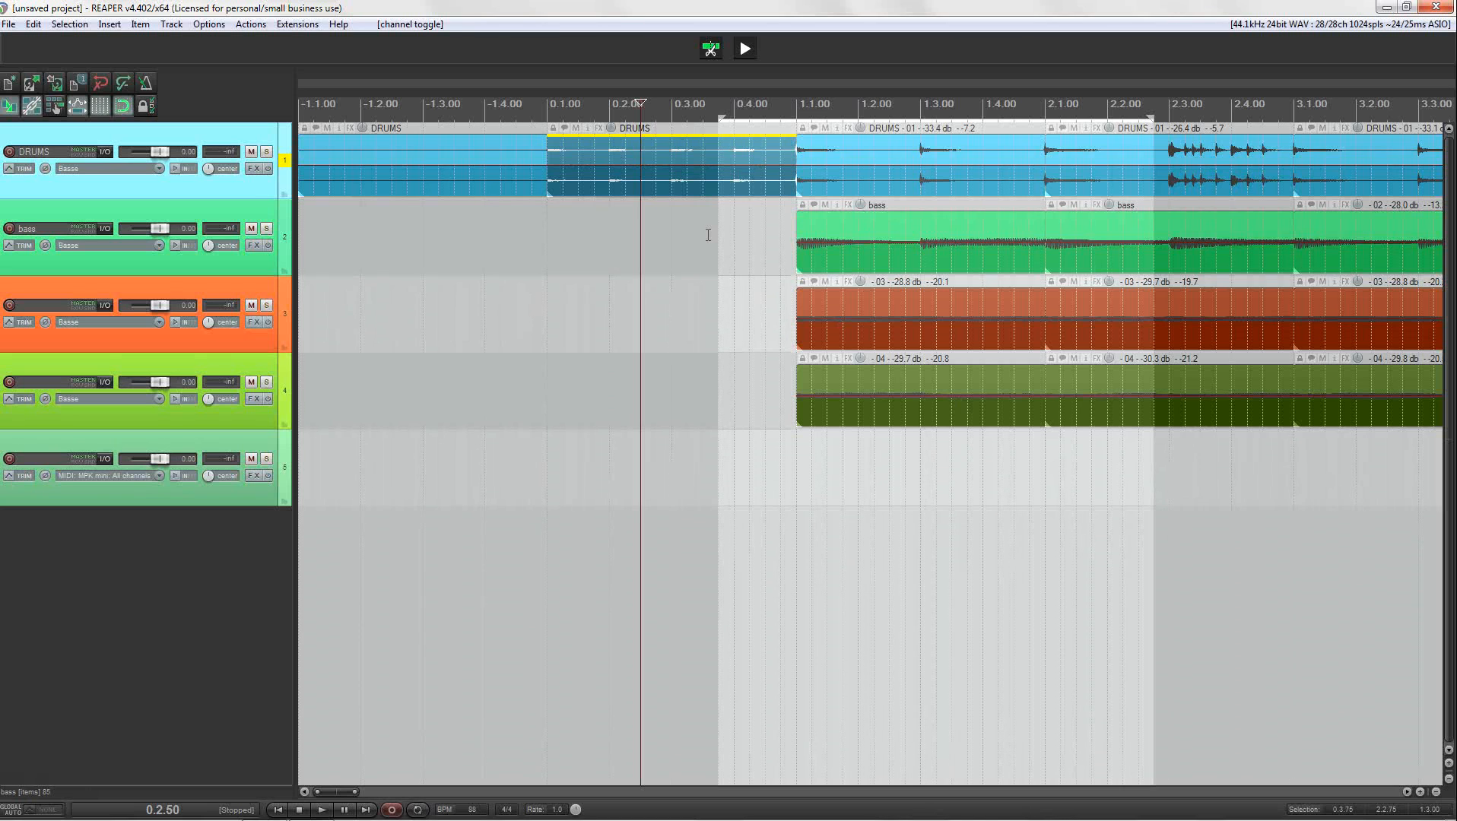
- Reopen the Cycle Action editor and reposition its window over the arrange view
click(308, 26)
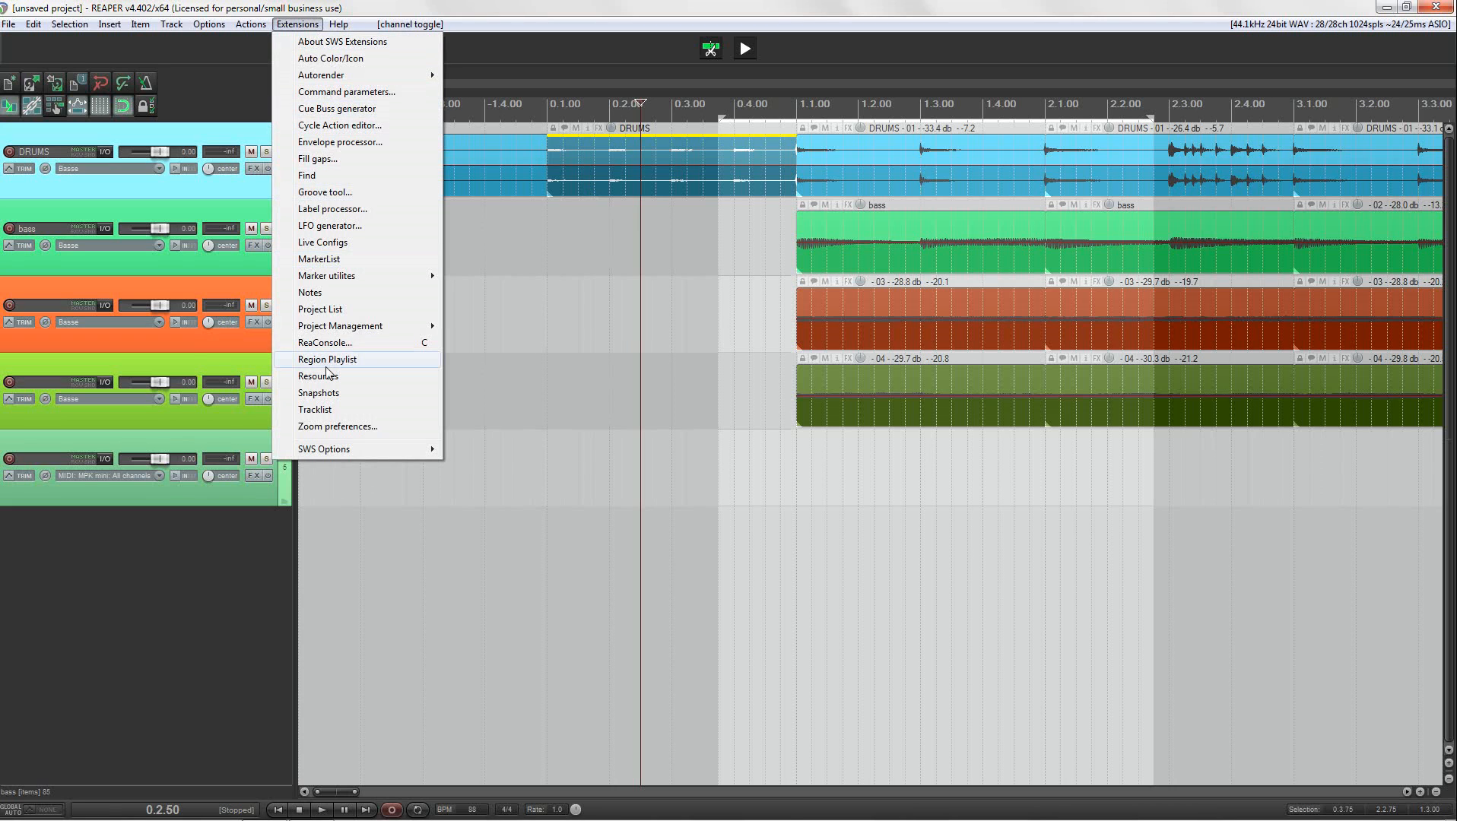
click(363, 125)
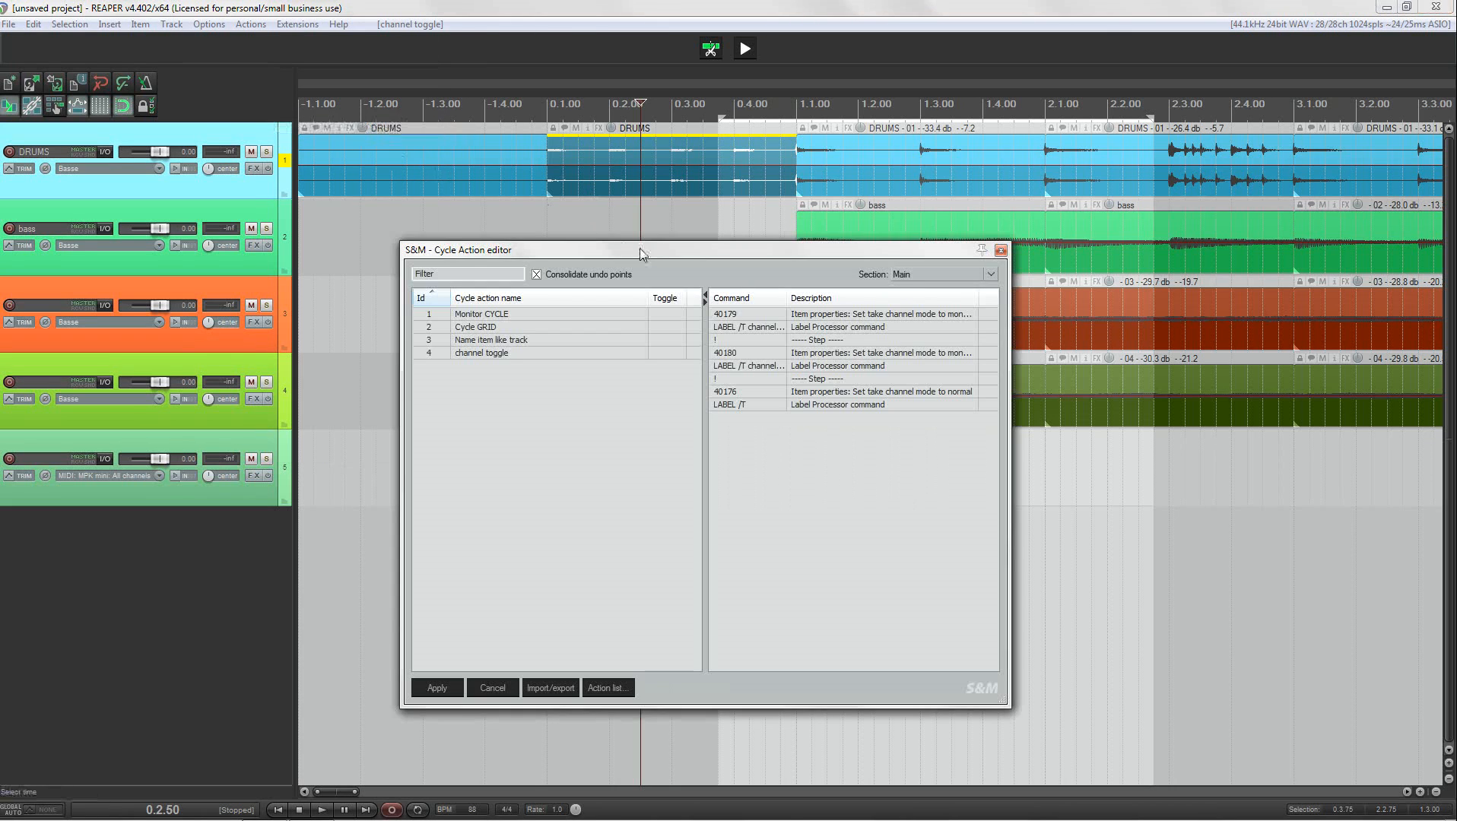
drag(671, 251, 740, 175)
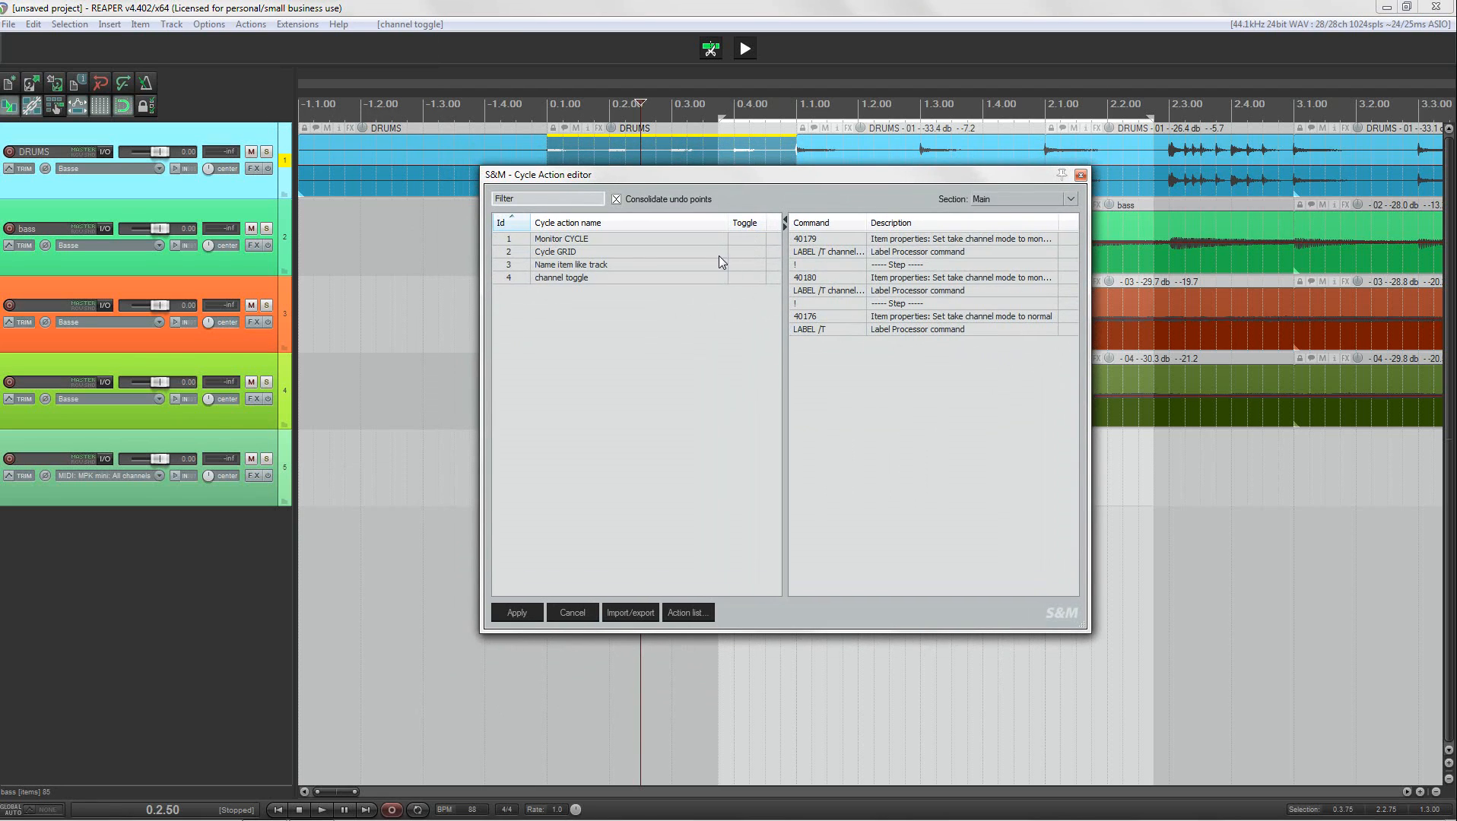
drag(751, 176, 744, 179)
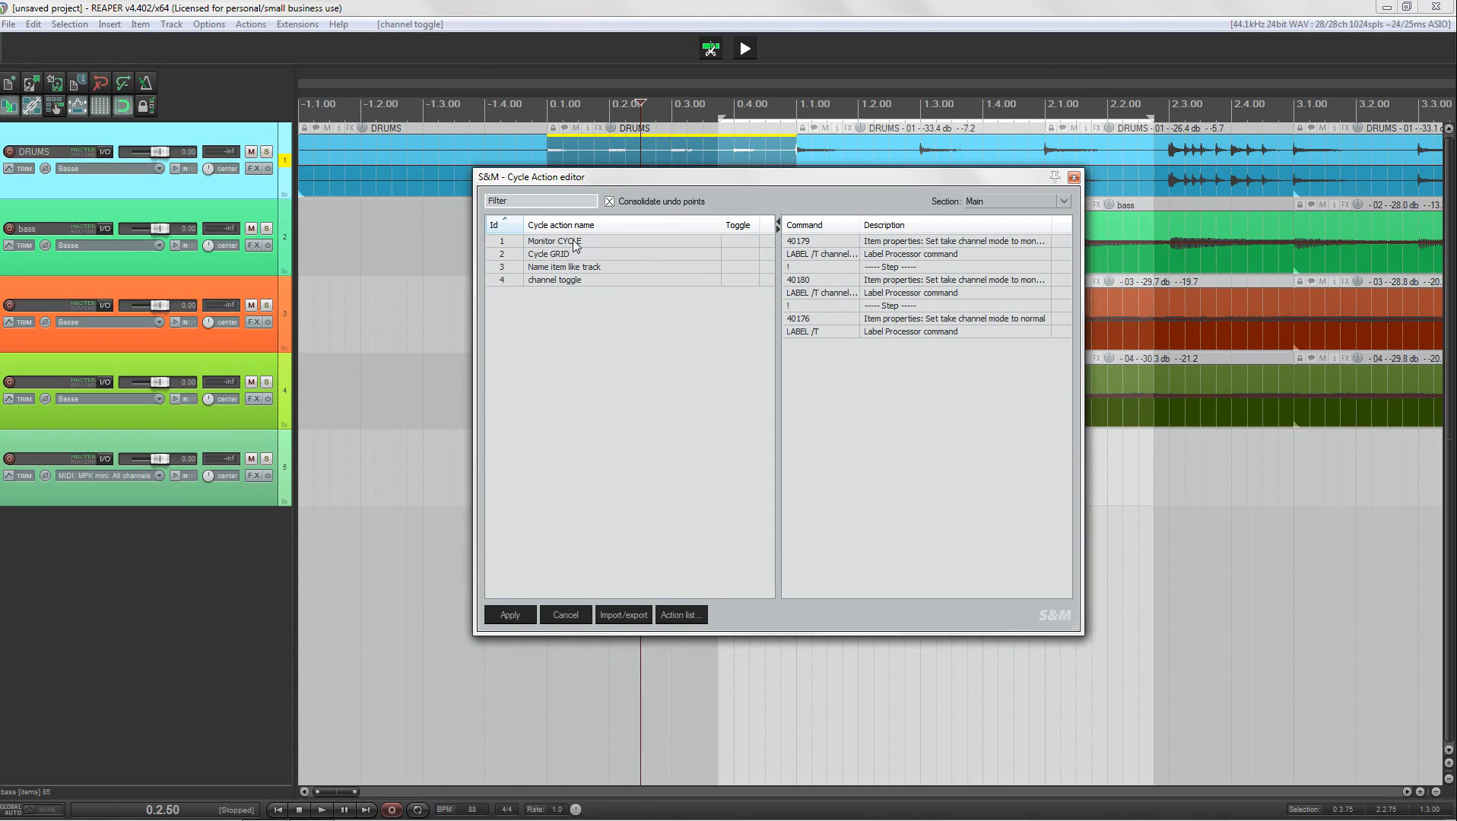
- Add the Monitor CYCLE action to the end of the Main toolbar and save the customized toolbar
right_click(188, 99)
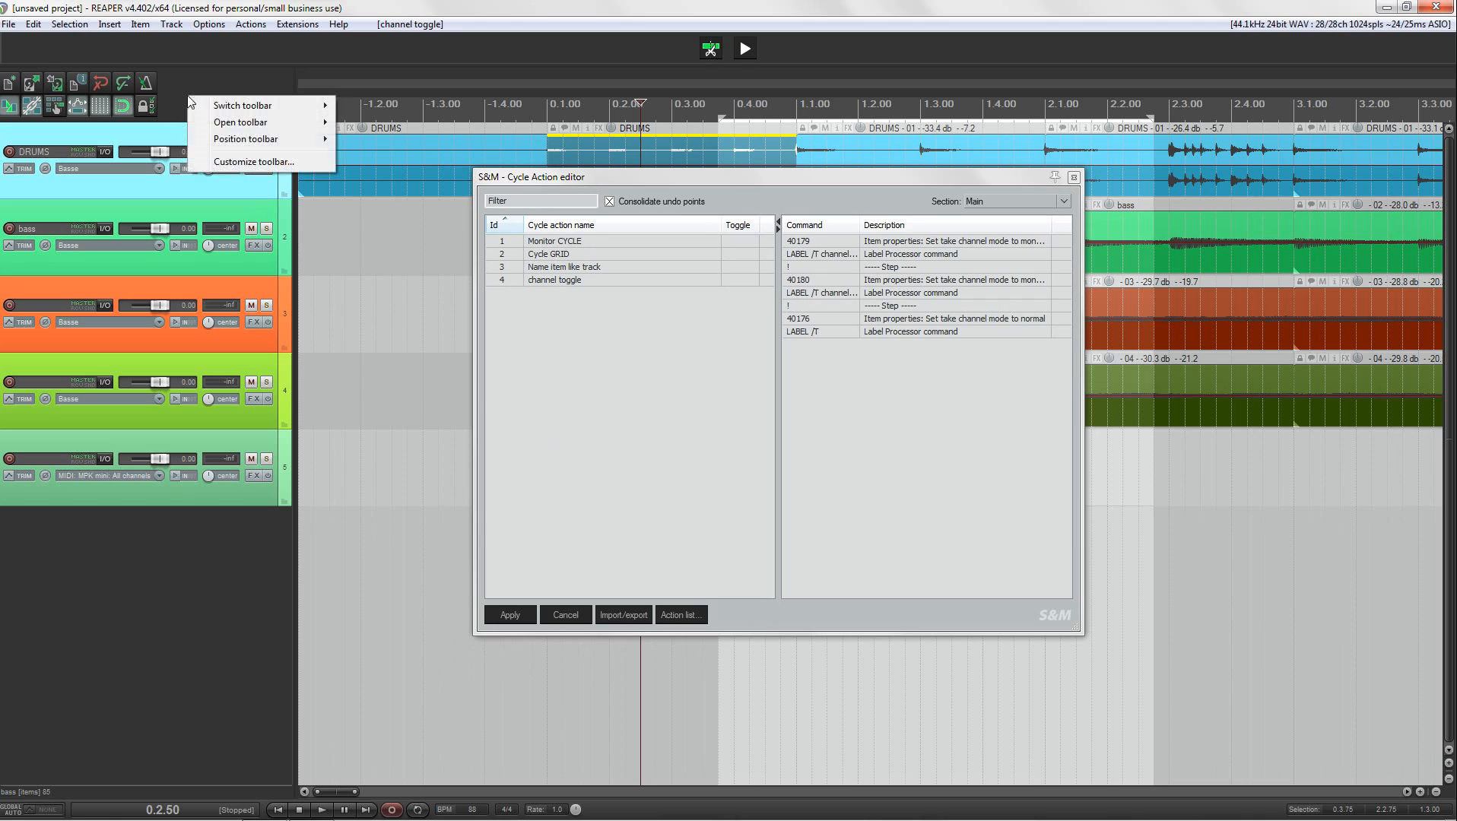
click(254, 161)
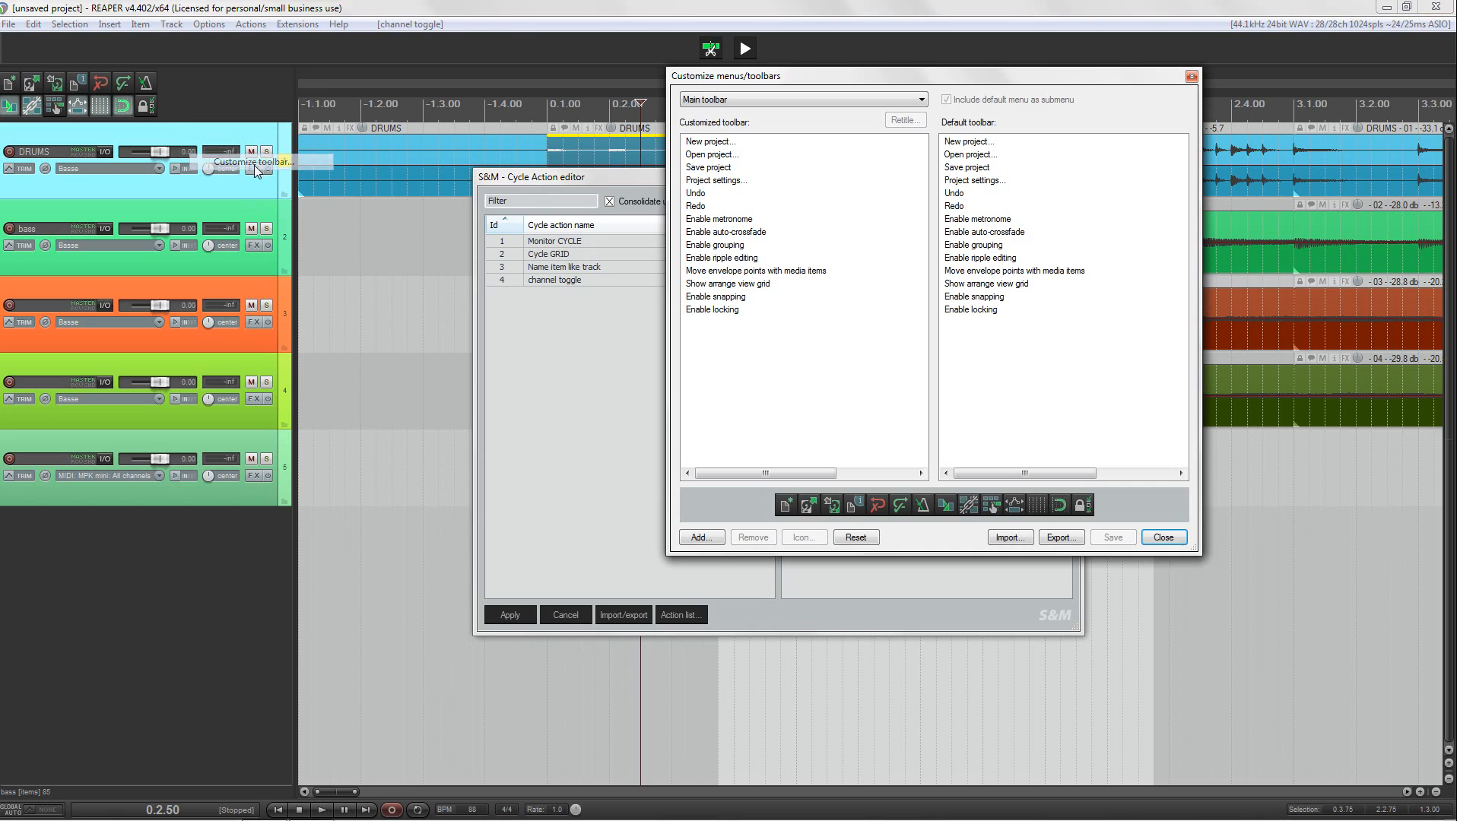
click(700, 539)
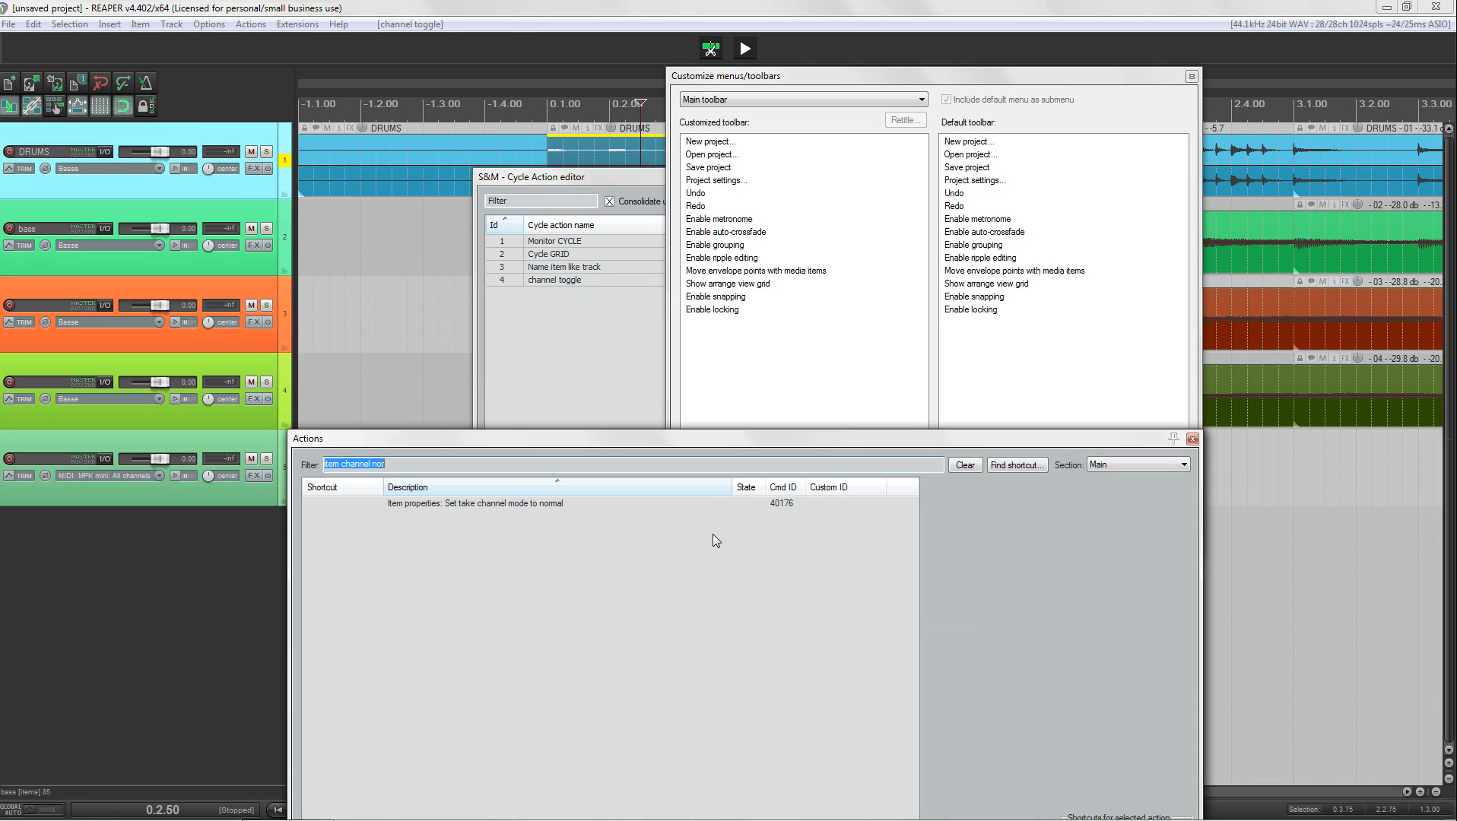
text(monit)
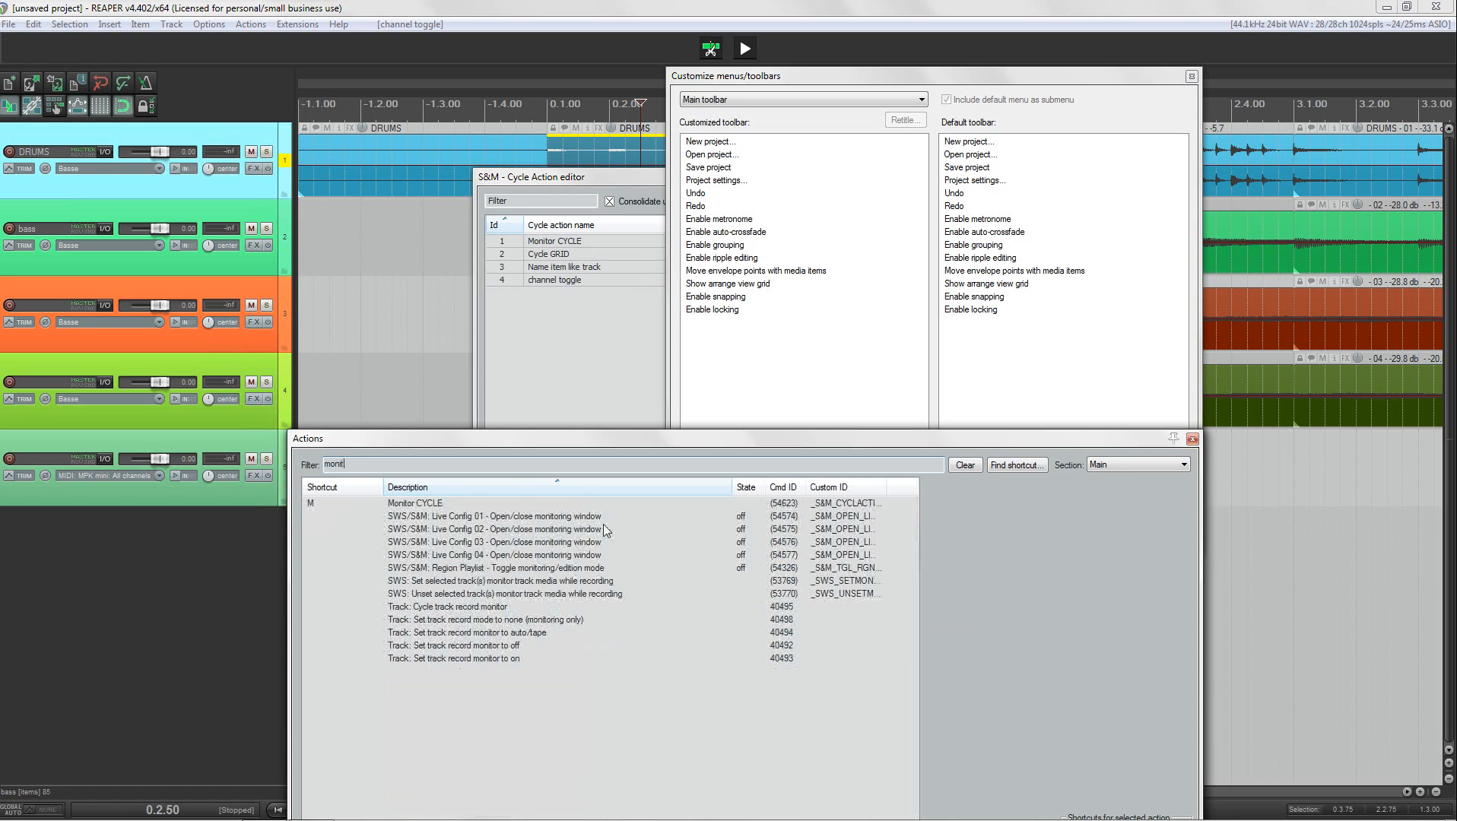
click(429, 505)
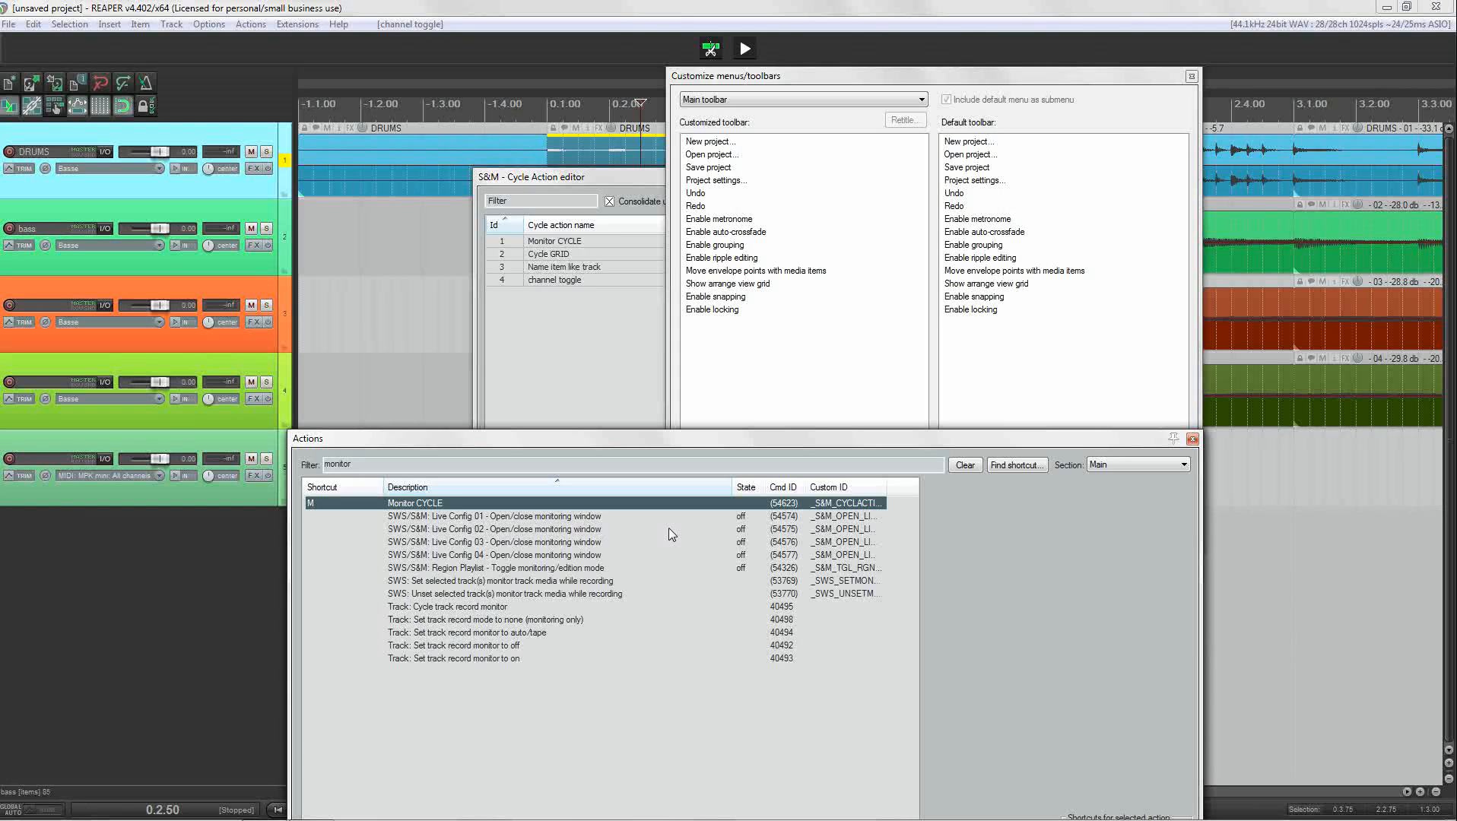
drag(817, 432, 817, 345)
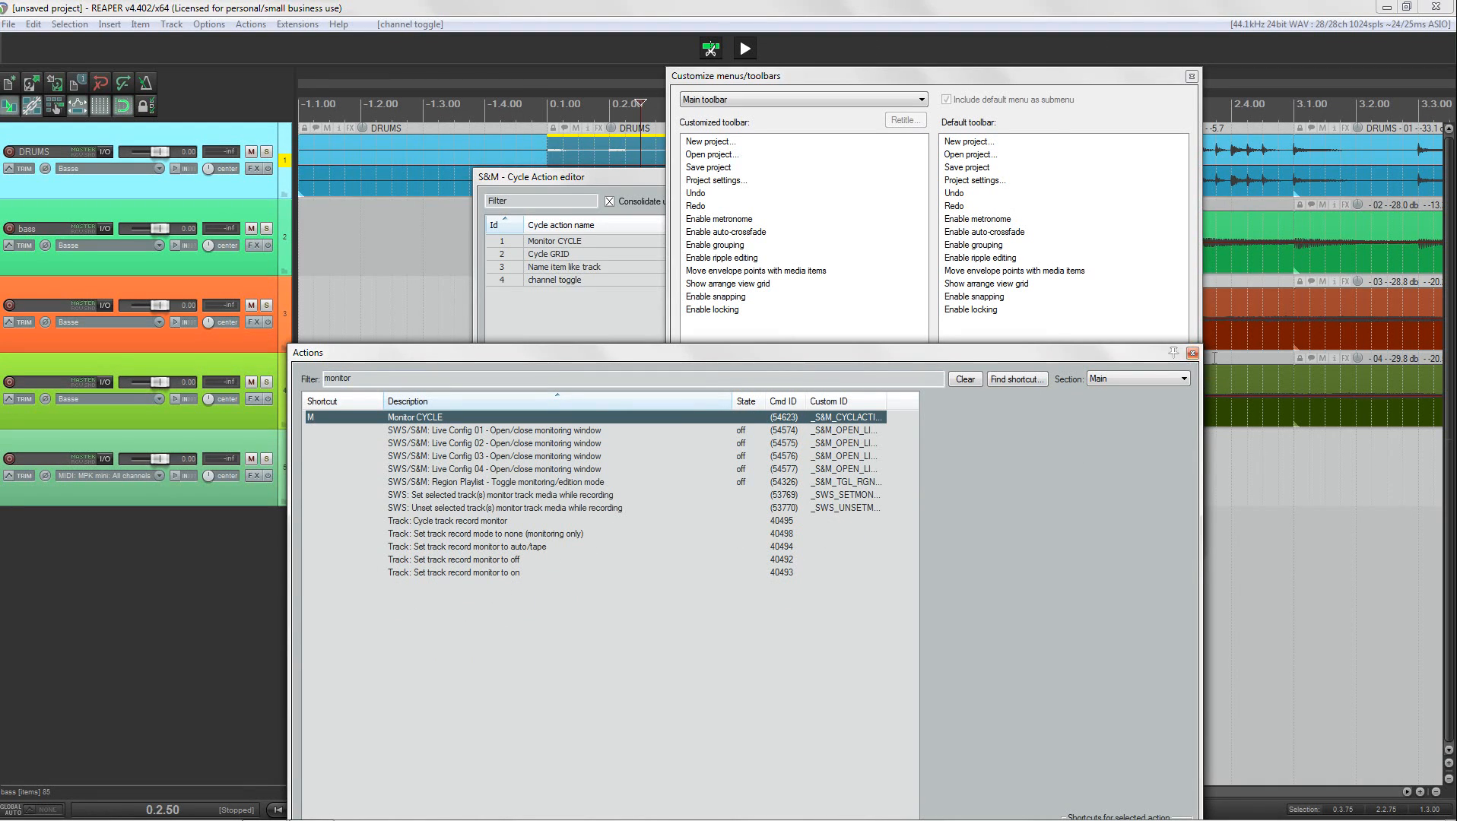
drag(699, 350, 799, 109)
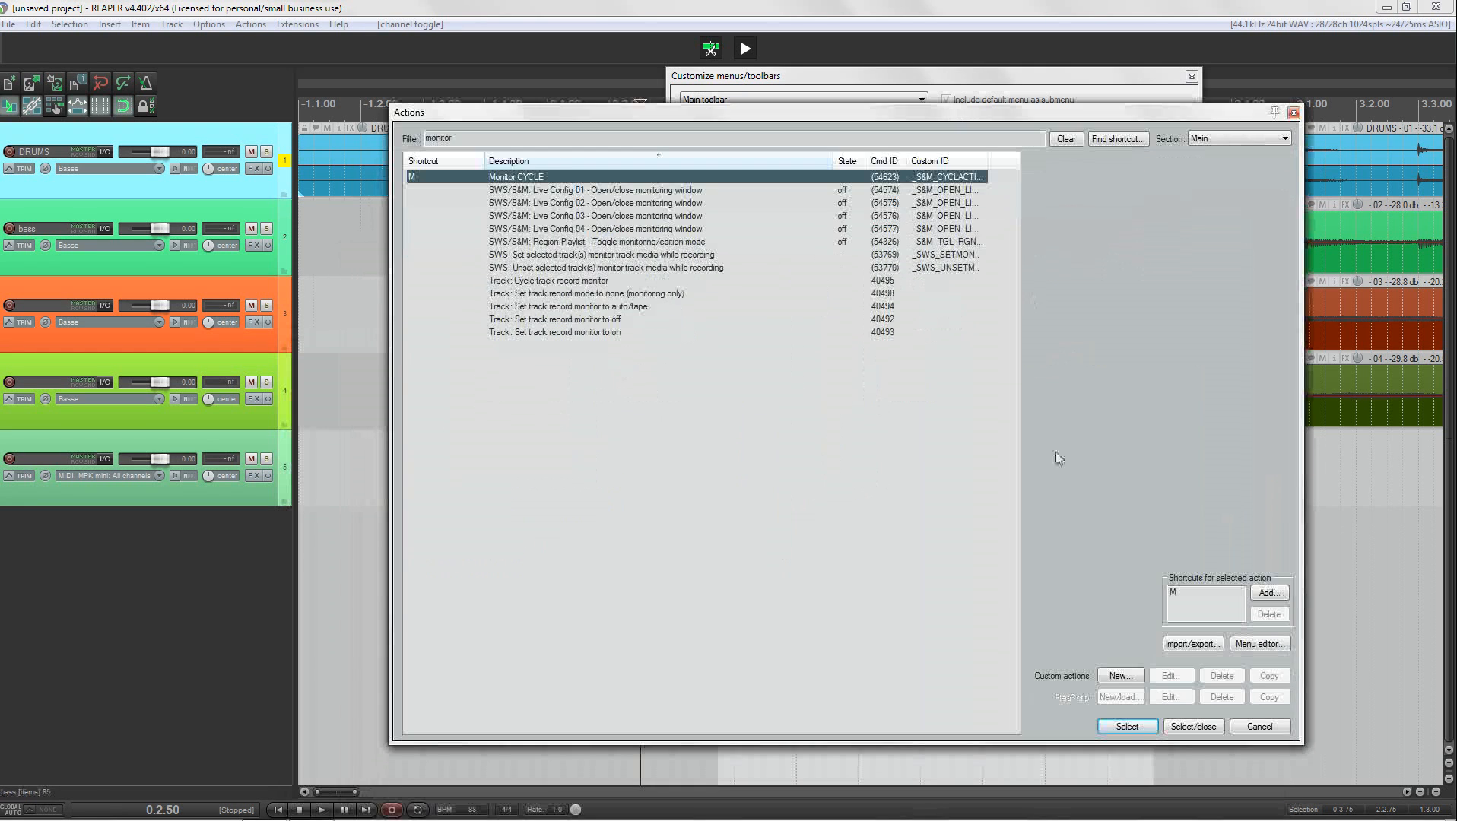
click(1126, 727)
click(1295, 113)
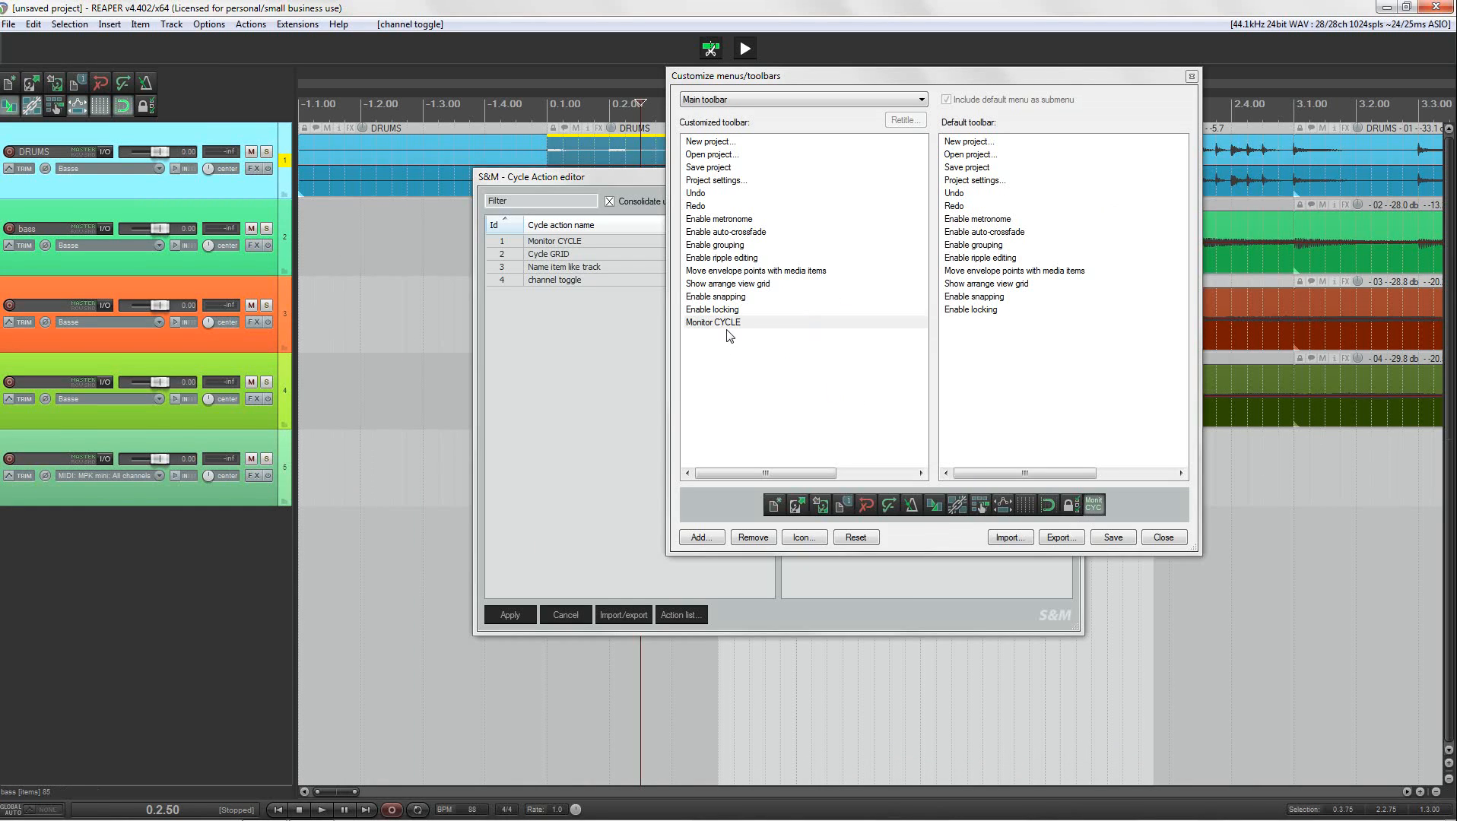
click(1111, 538)
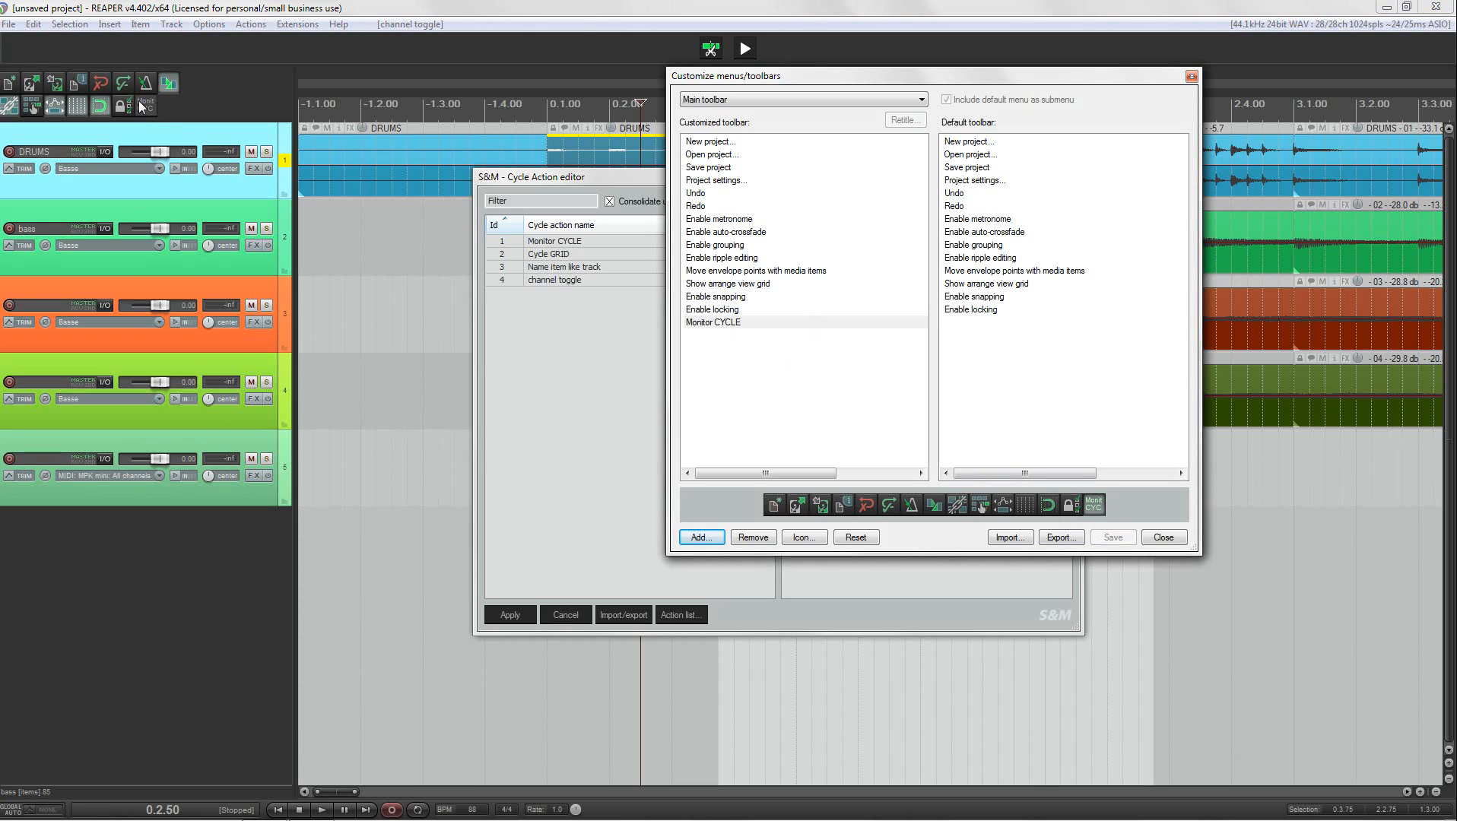
- Test the new Monitor CYCLE toolbar action repeatedly on the DRUMS track's record monitoring
click(143, 106)
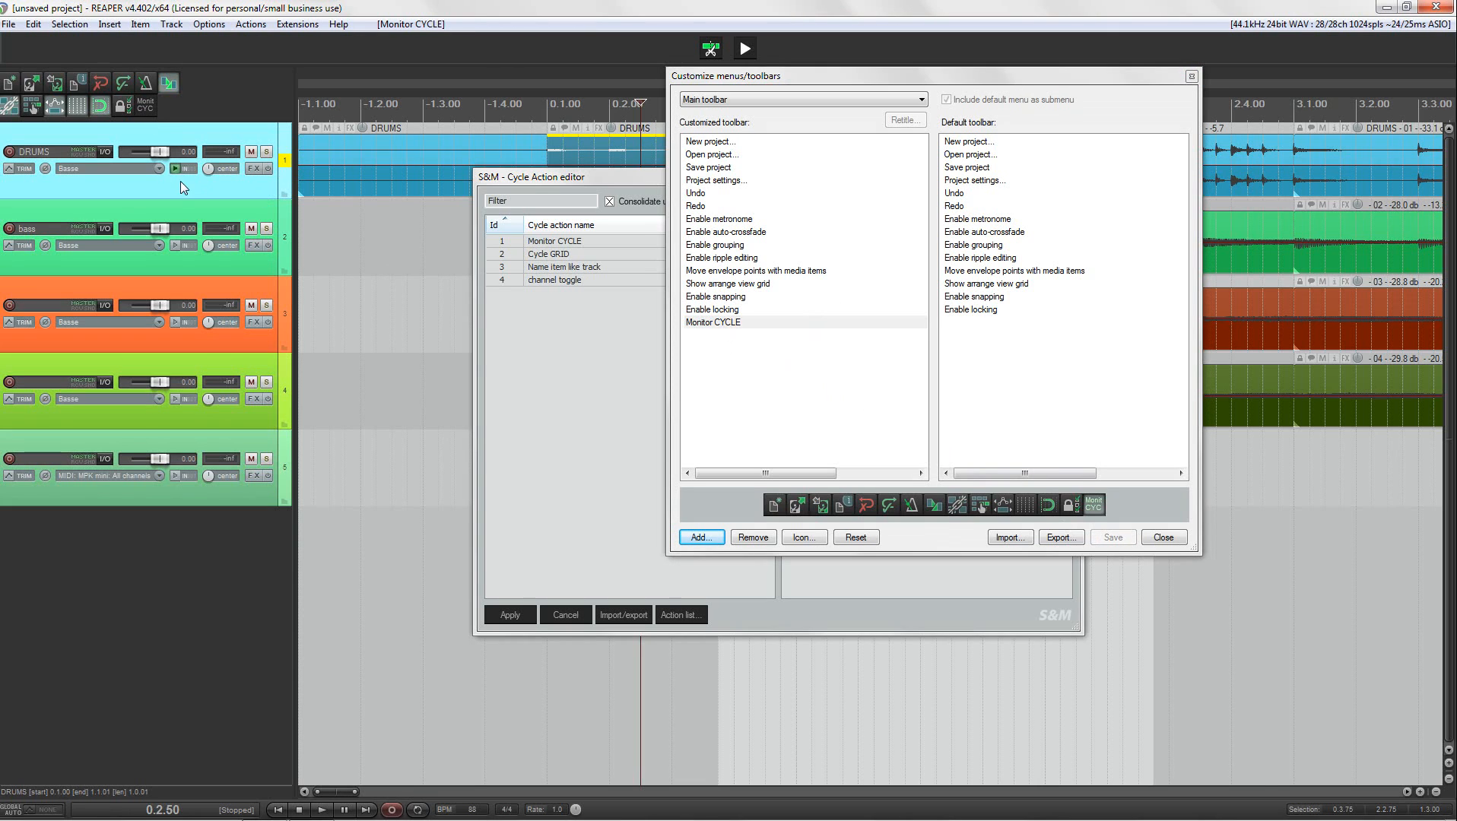
click(149, 105)
click(149, 104)
click(150, 104)
click(145, 106)
click(151, 106)
- Enable the Toggle option for the Monitor CYCLE cycle action, apply the change and move the editor aside
click(724, 322)
click(593, 282)
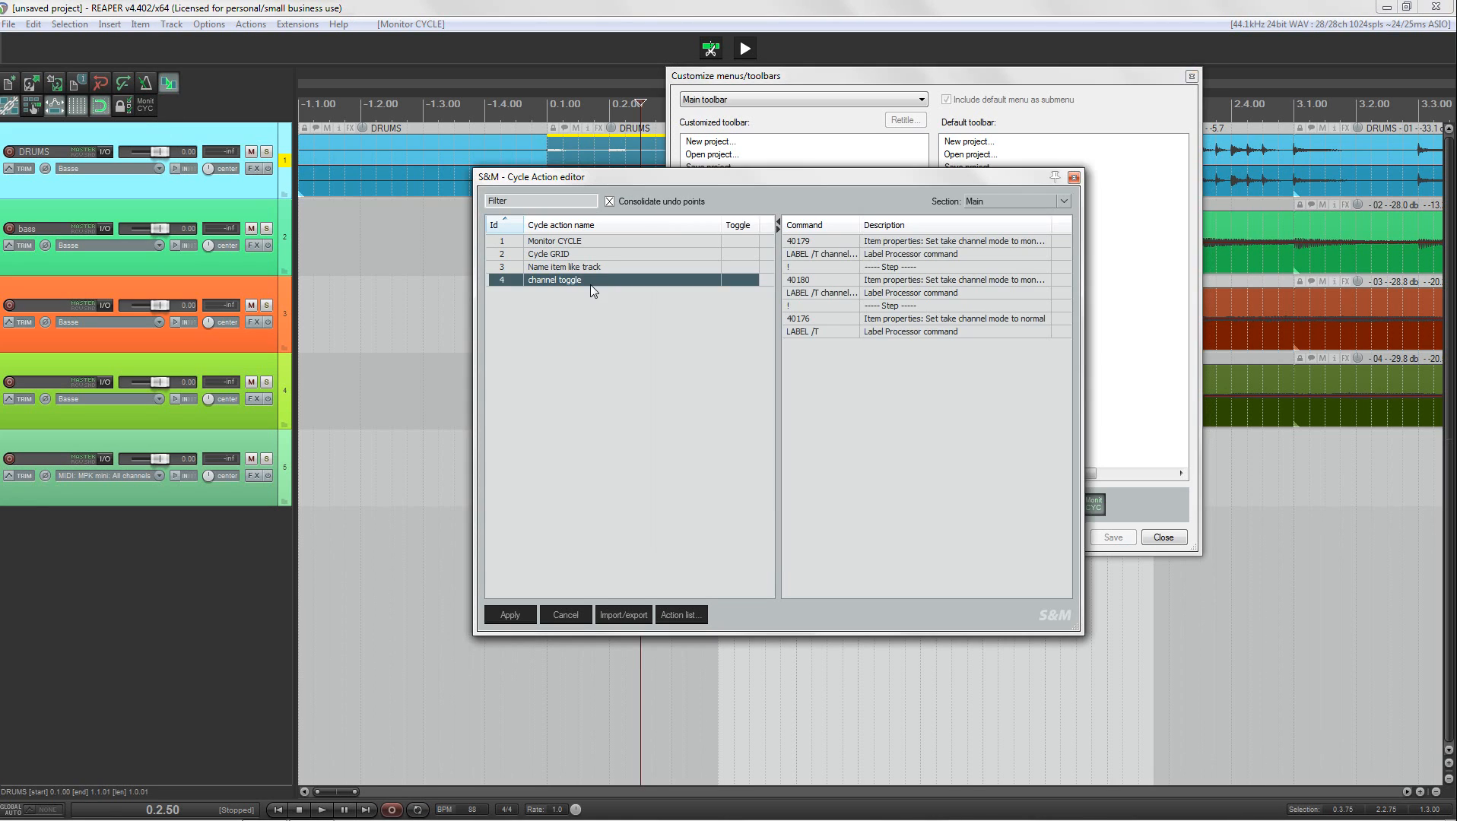
click(729, 241)
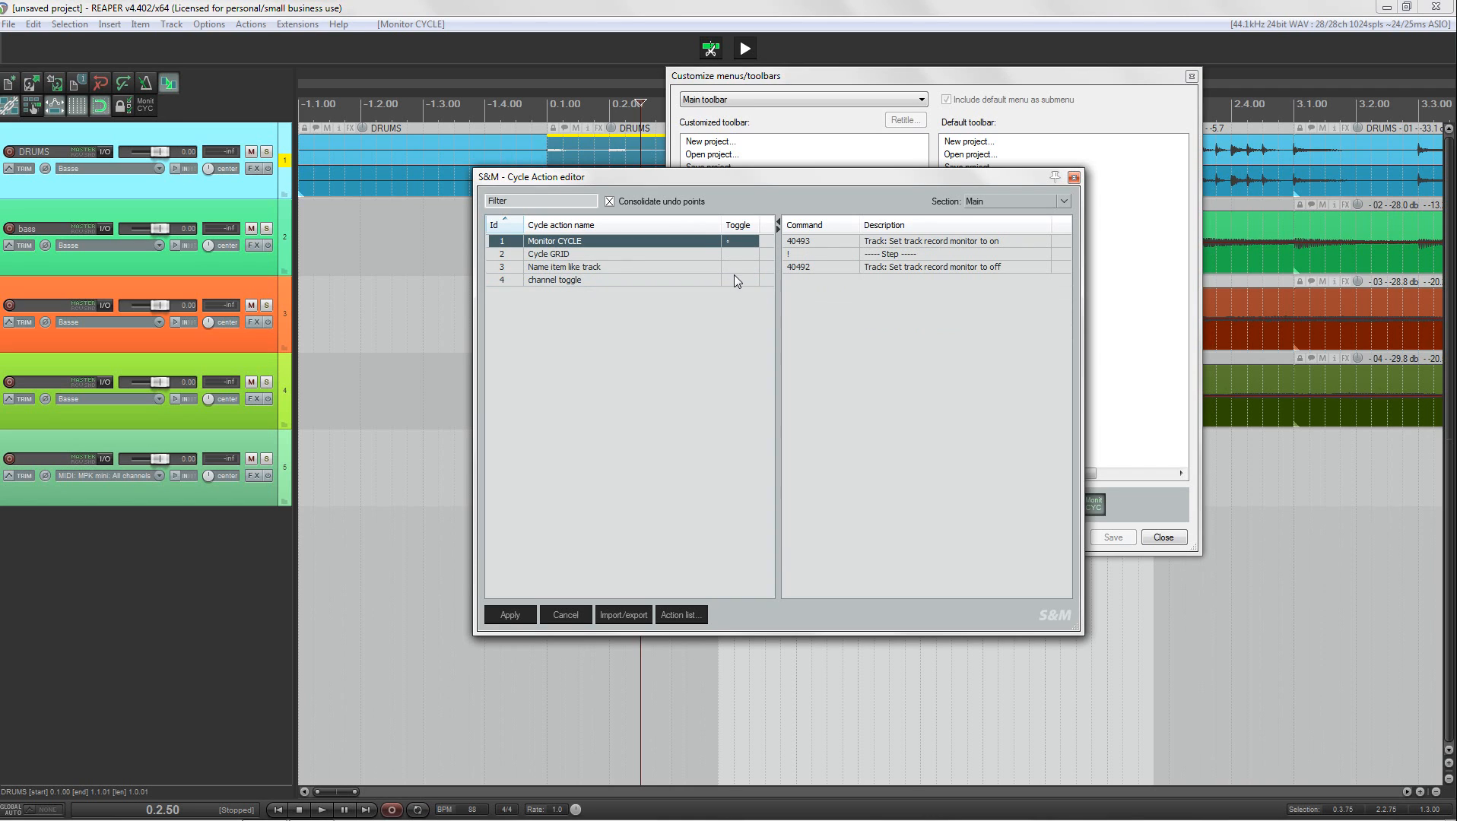
click(524, 613)
drag(797, 177, 348, 200)
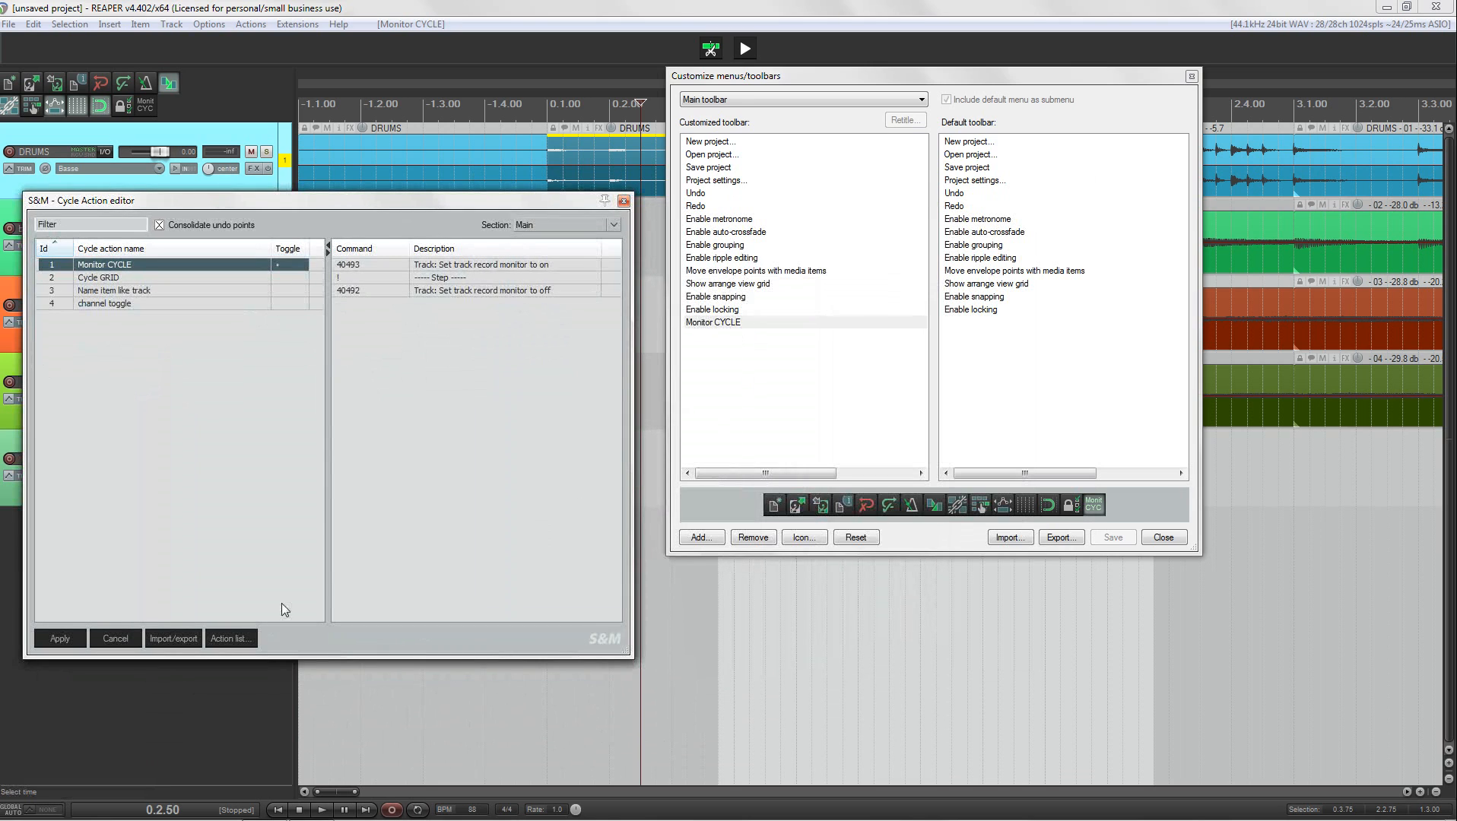
- Check the State value of Monitor CYCLE in the action list, then close the list
click(240, 636)
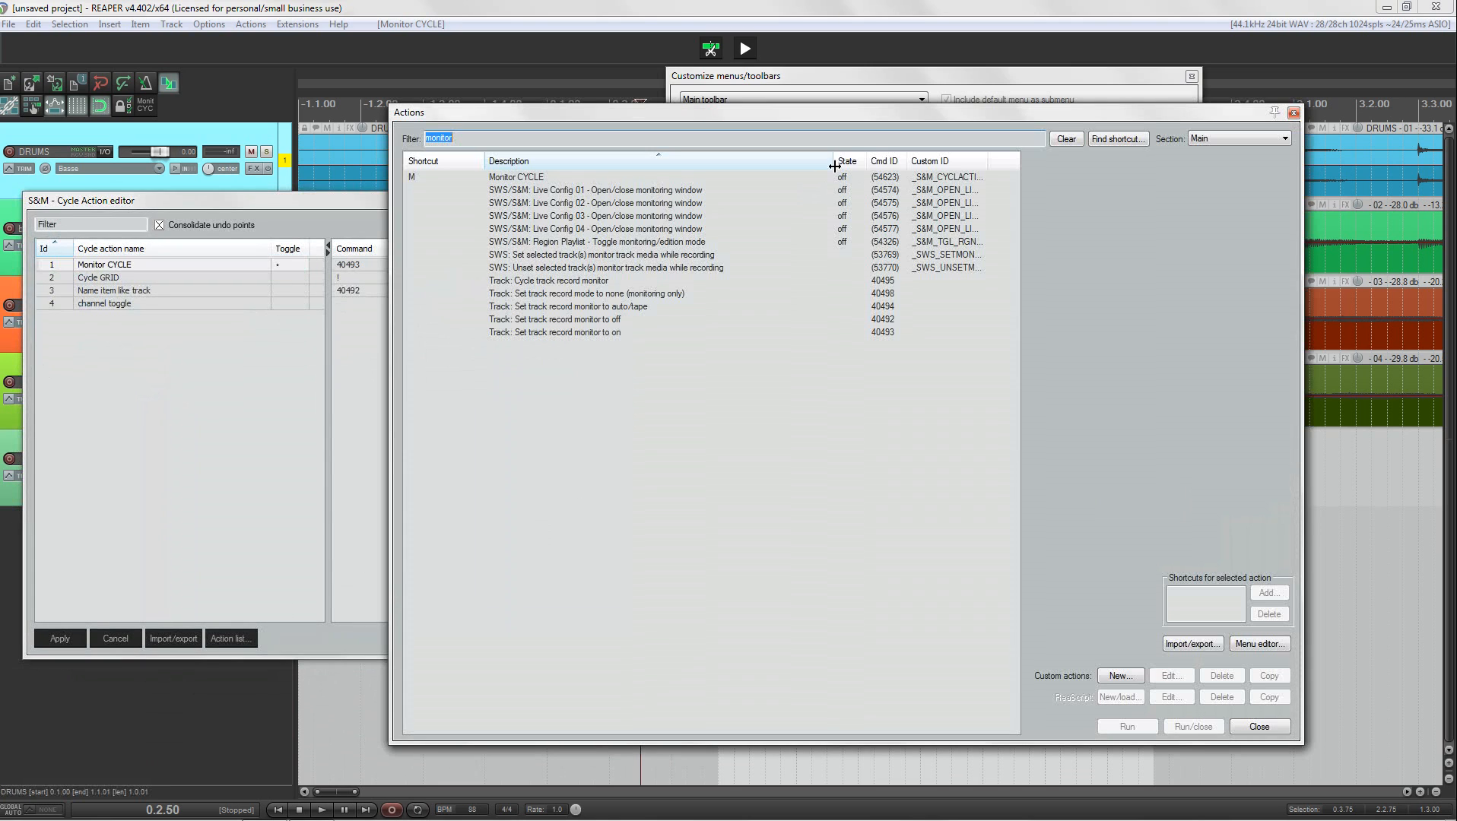
click(556, 178)
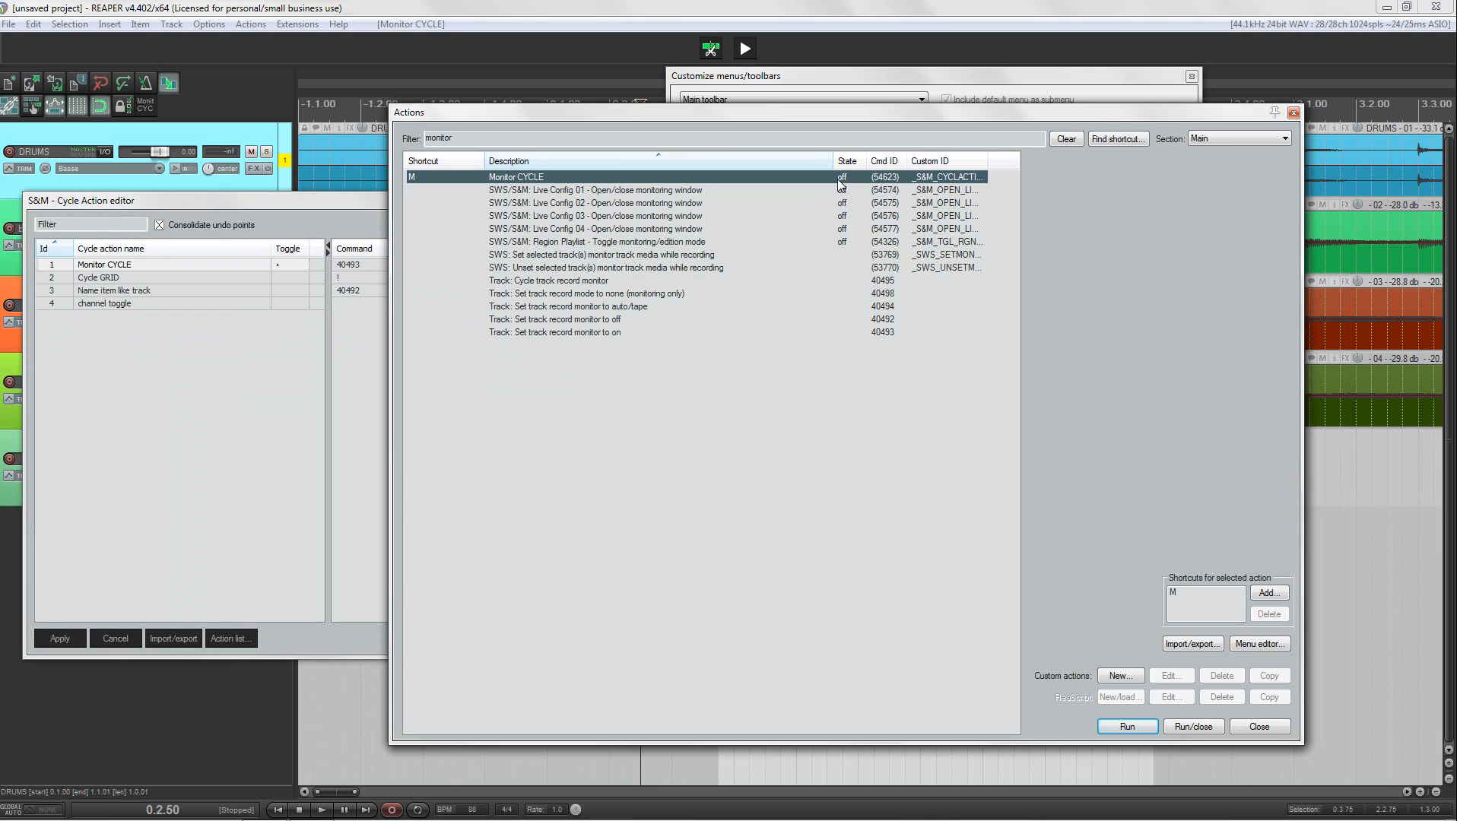
click(1293, 113)
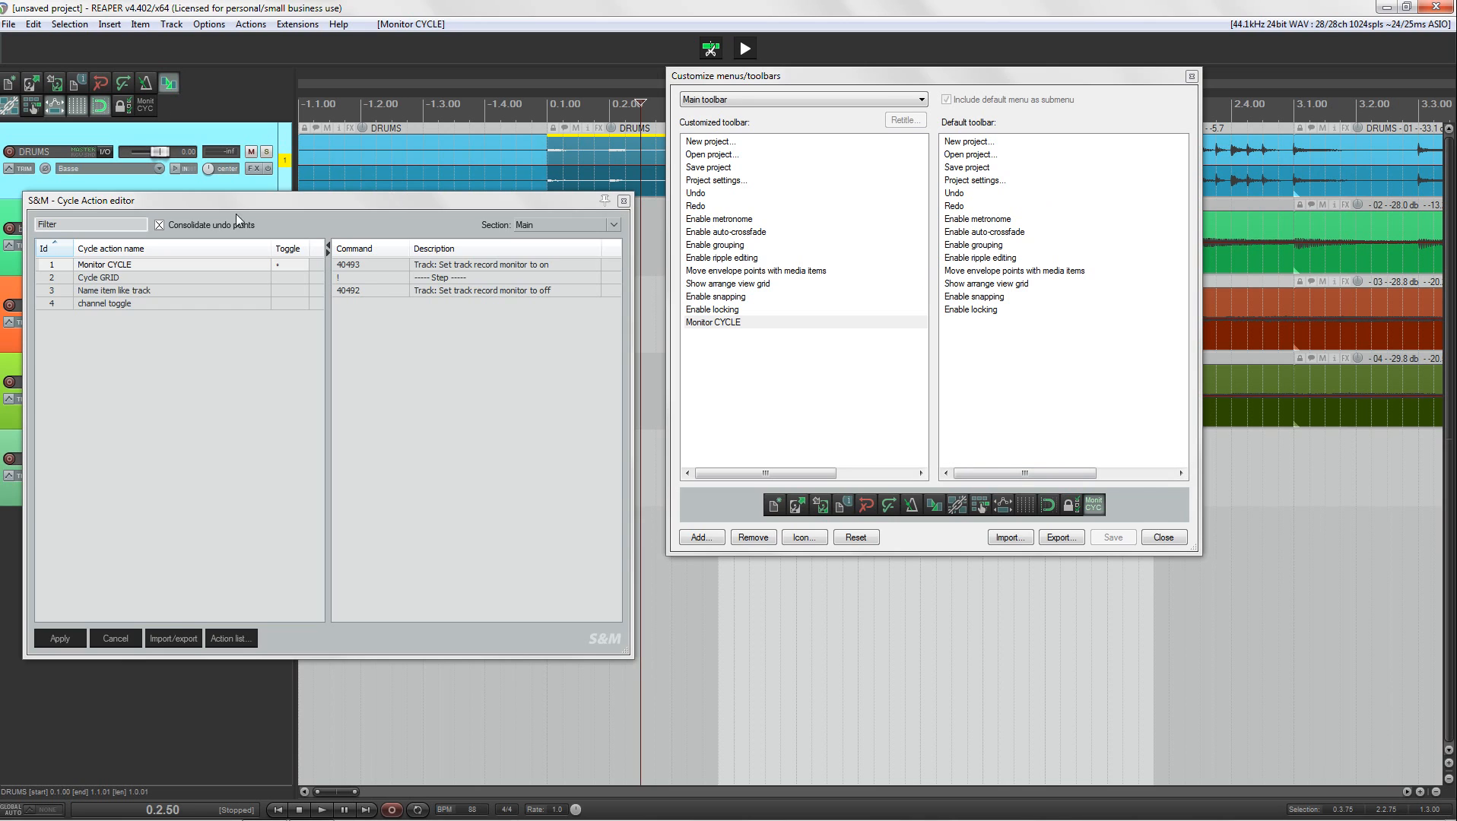
- Move the Cycle Action editor off the tracks and switch on DRUMS record monitoring with the Monitor CYCLE toolbar action
drag(244, 203, 765, 243)
click(144, 110)
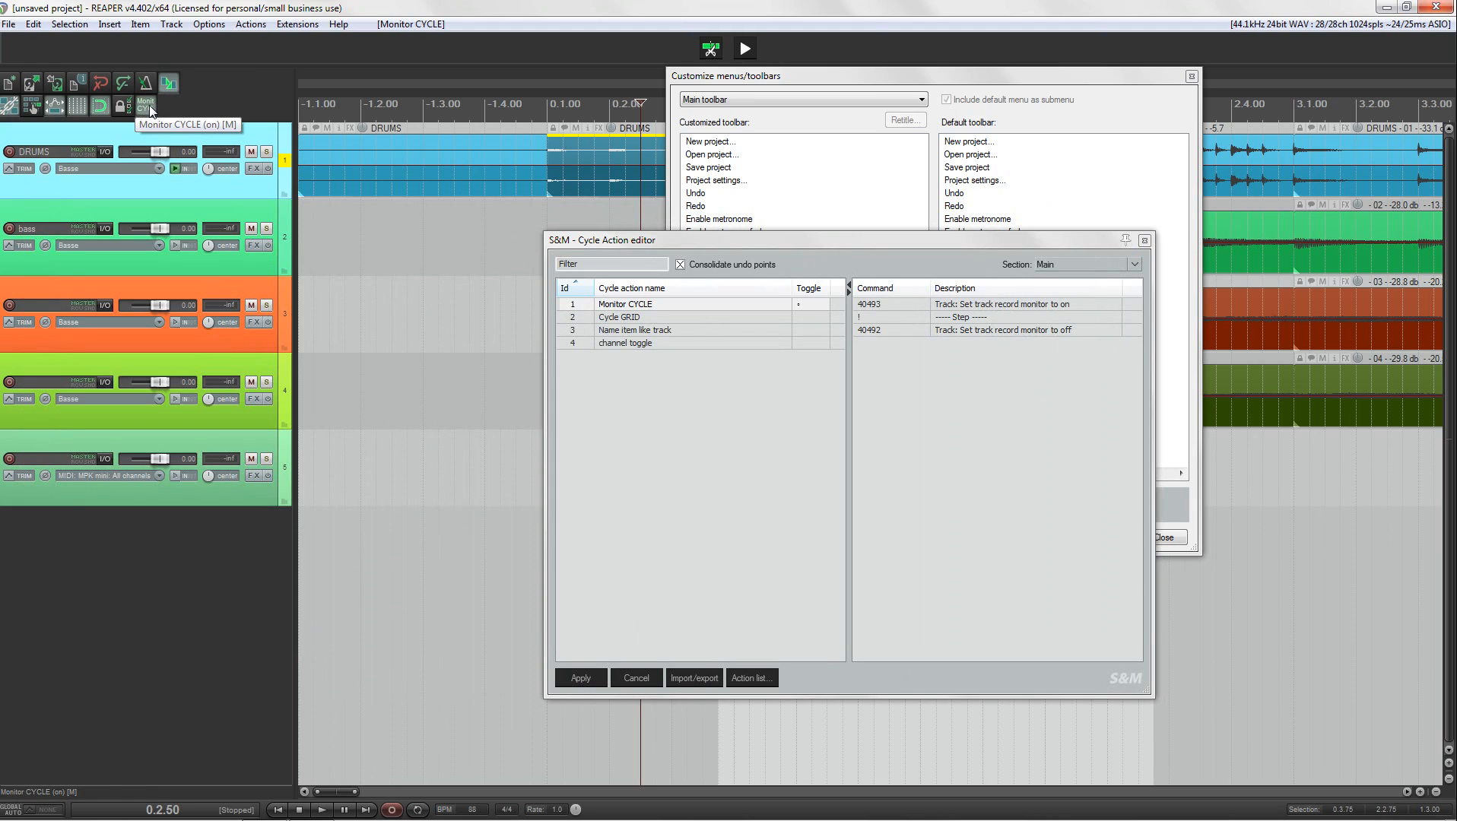
- Toggle the DRUMS track's record monitoring repeatedly with the Monitor CYCLE toolbar action, then reposition the Cycle Action editor
click(151, 111)
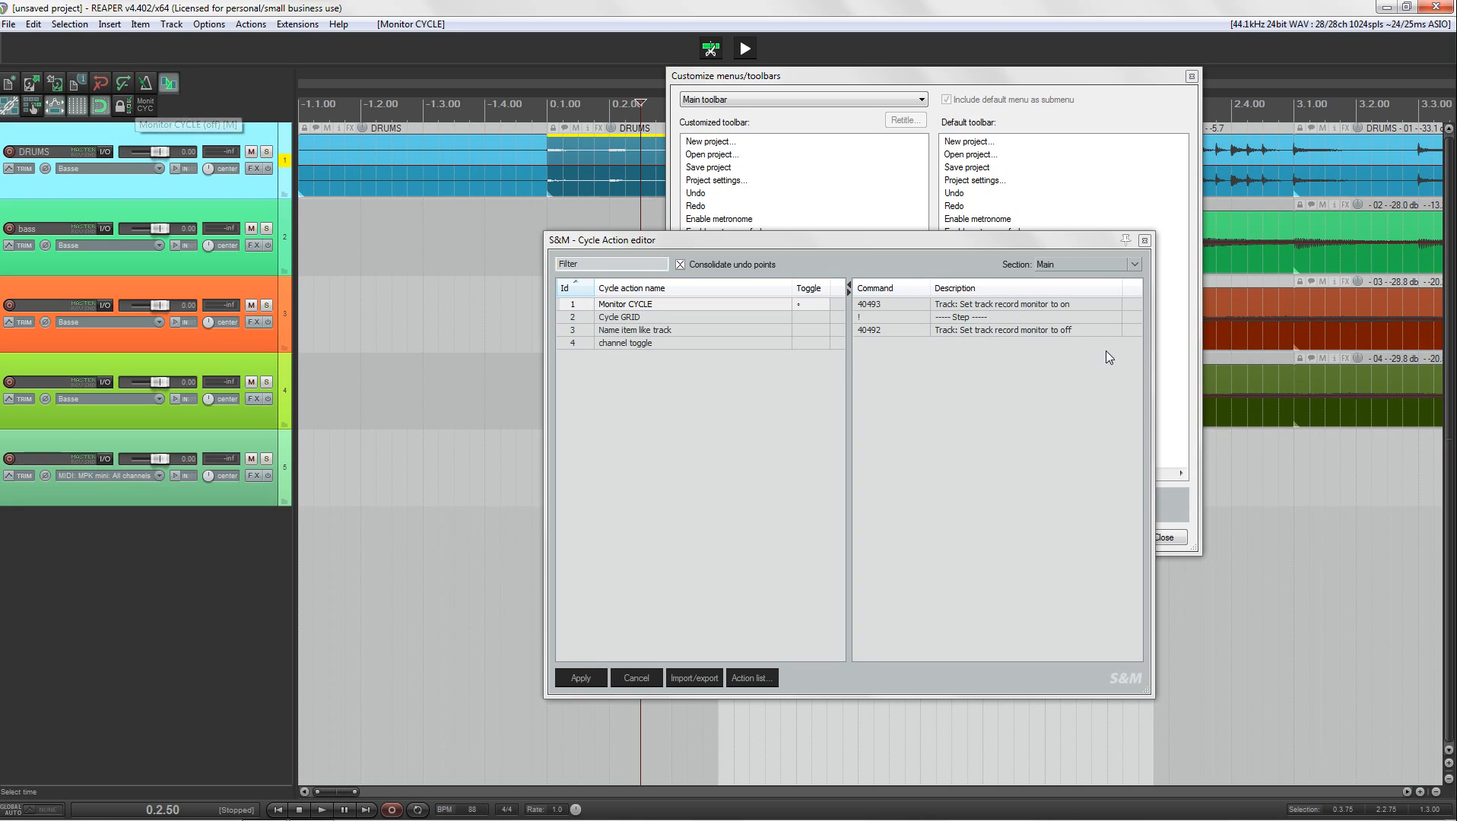
click(146, 106)
click(147, 107)
drag(1038, 242, 743, 194)
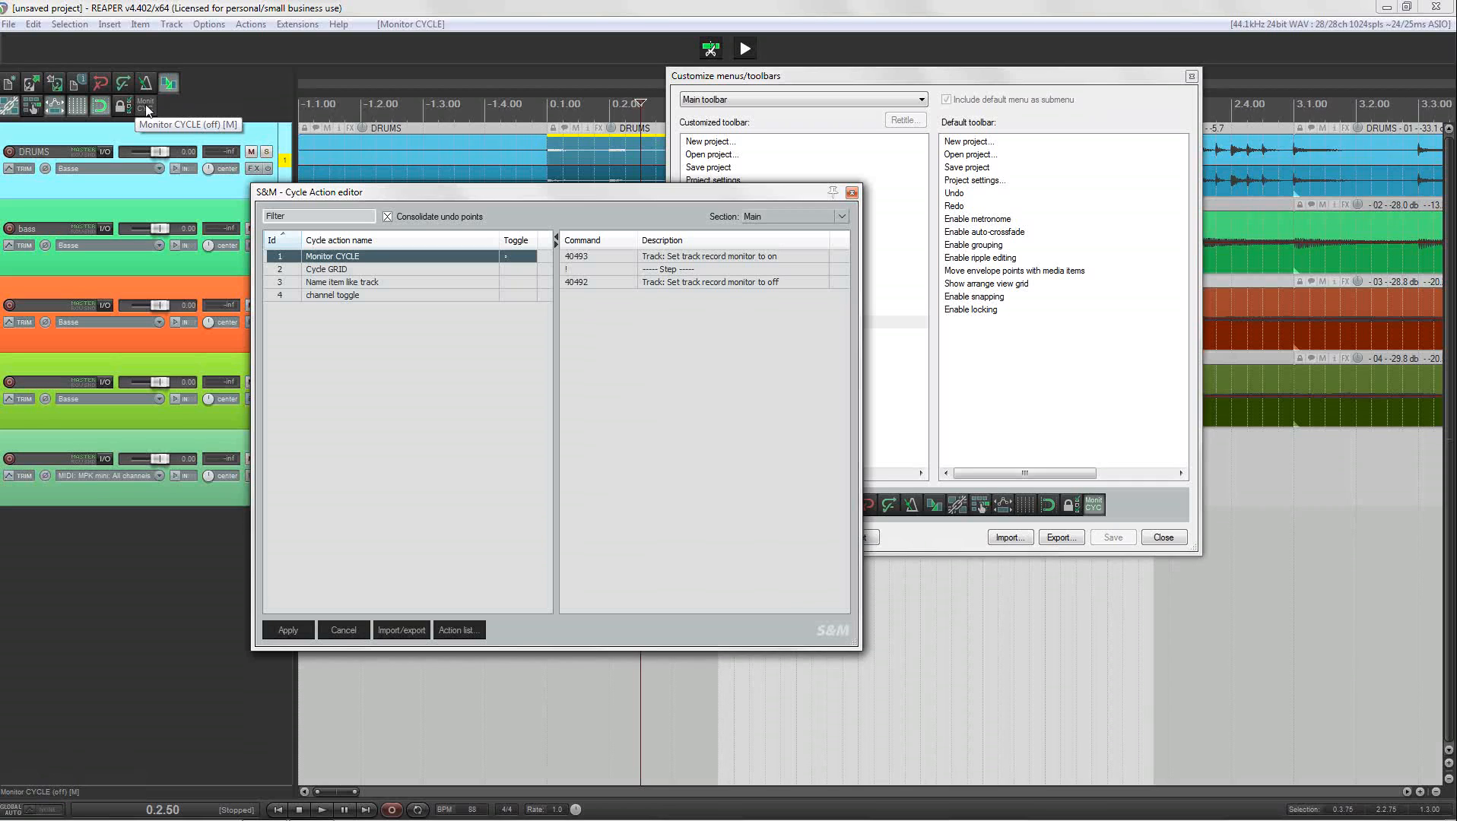
drag(438, 190, 670, 174)
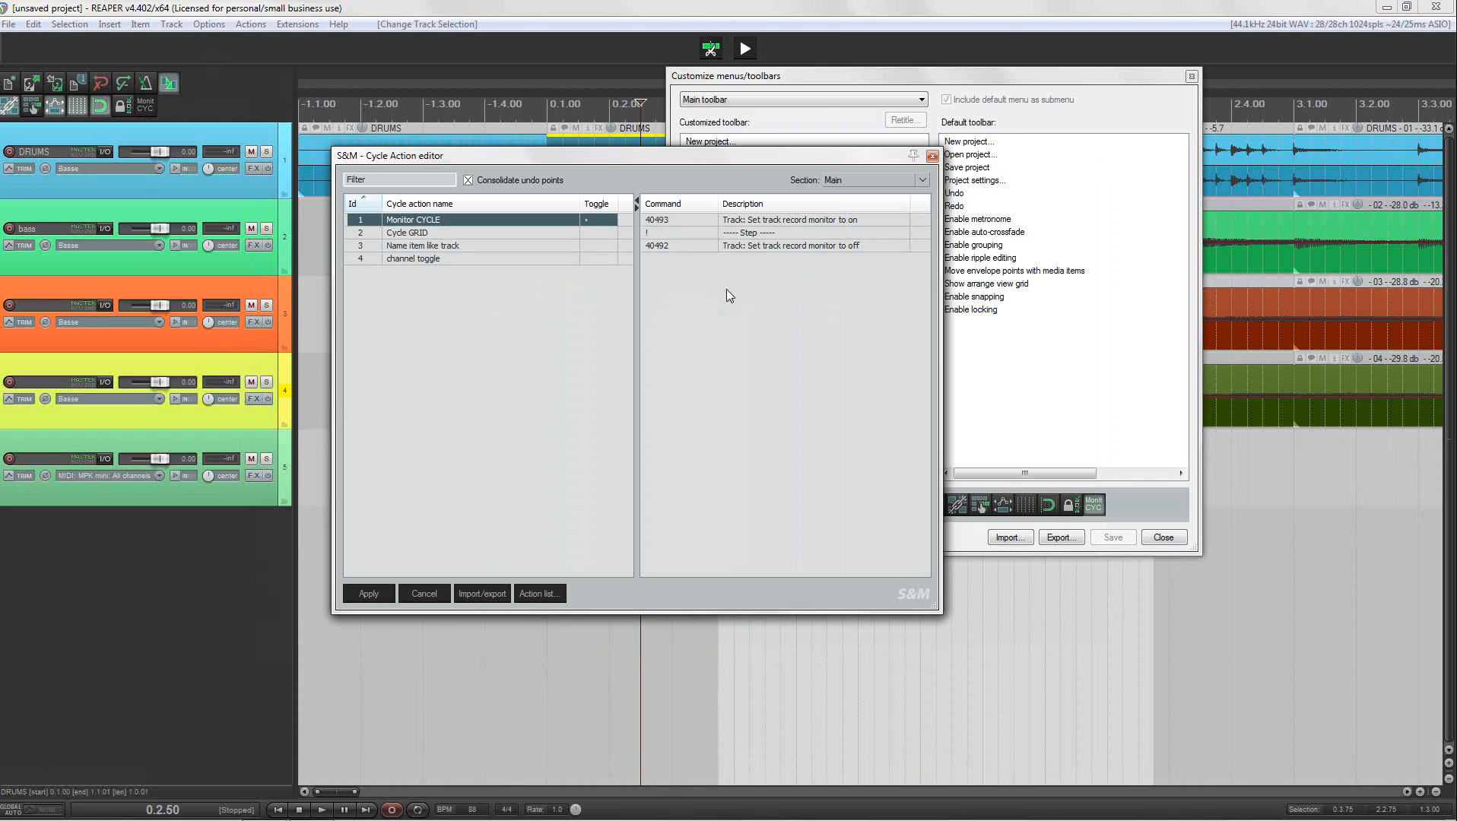
- Check the options for adding commands to Monitor CYCLE, then close the Cycle Action editor and the toolbar customization window
right_click(711, 300)
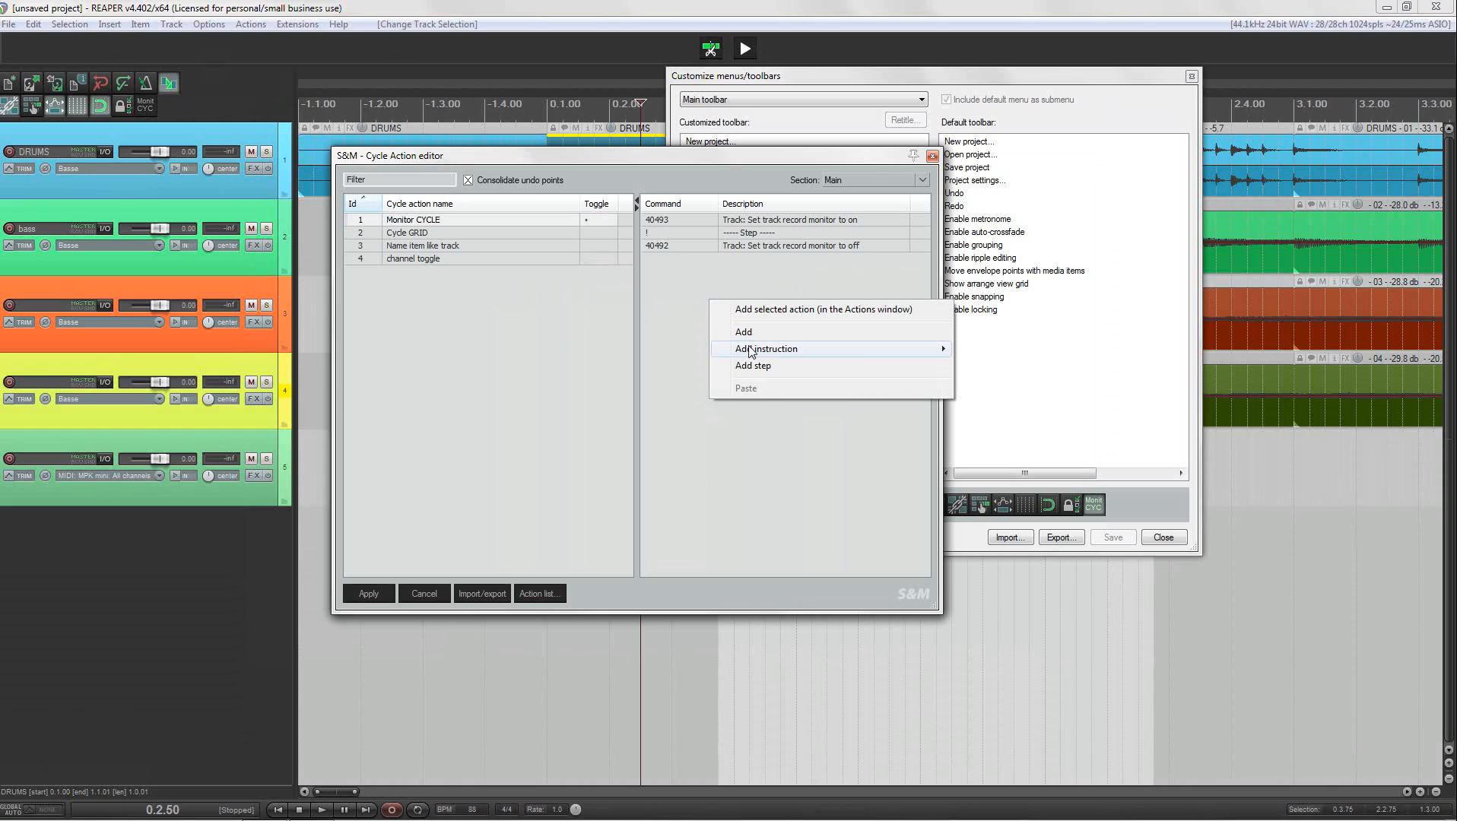
mouse_move(751, 349)
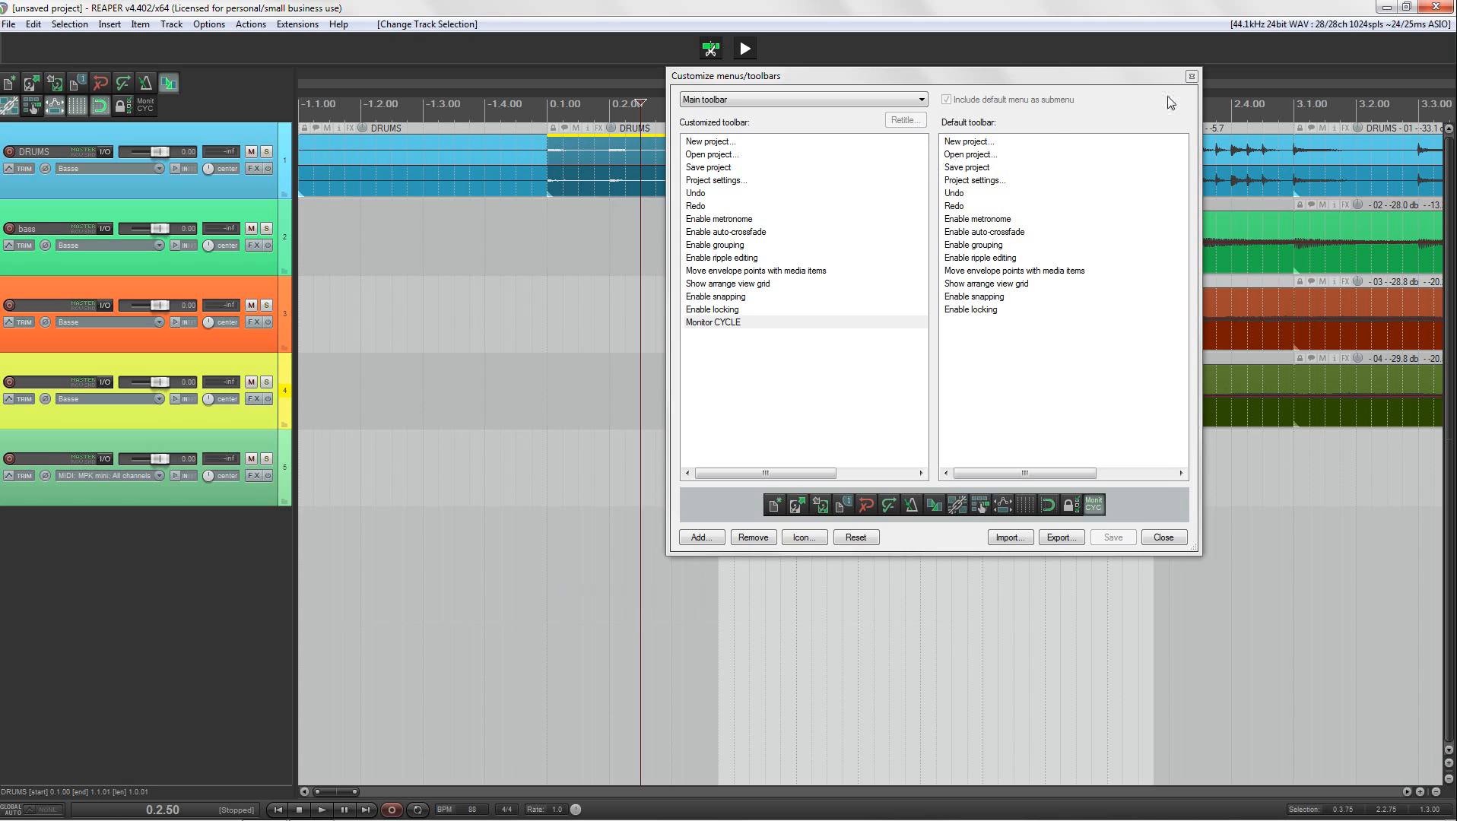
click(1192, 76)
- Open the SWS ReaConsole, move it over the arrange view and select only the DRUMS track with the command "S drums"
click(301, 25)
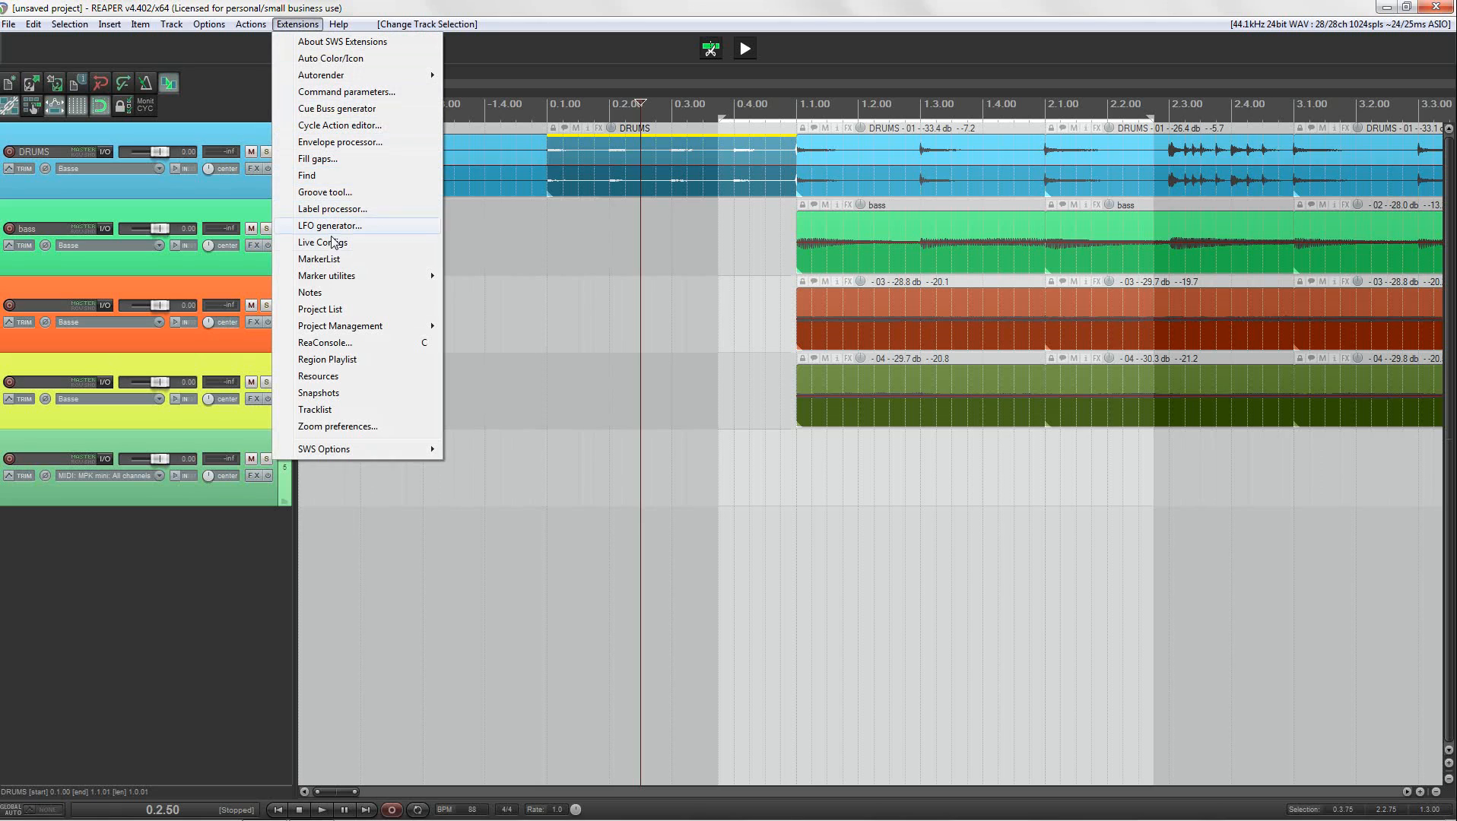
click(325, 342)
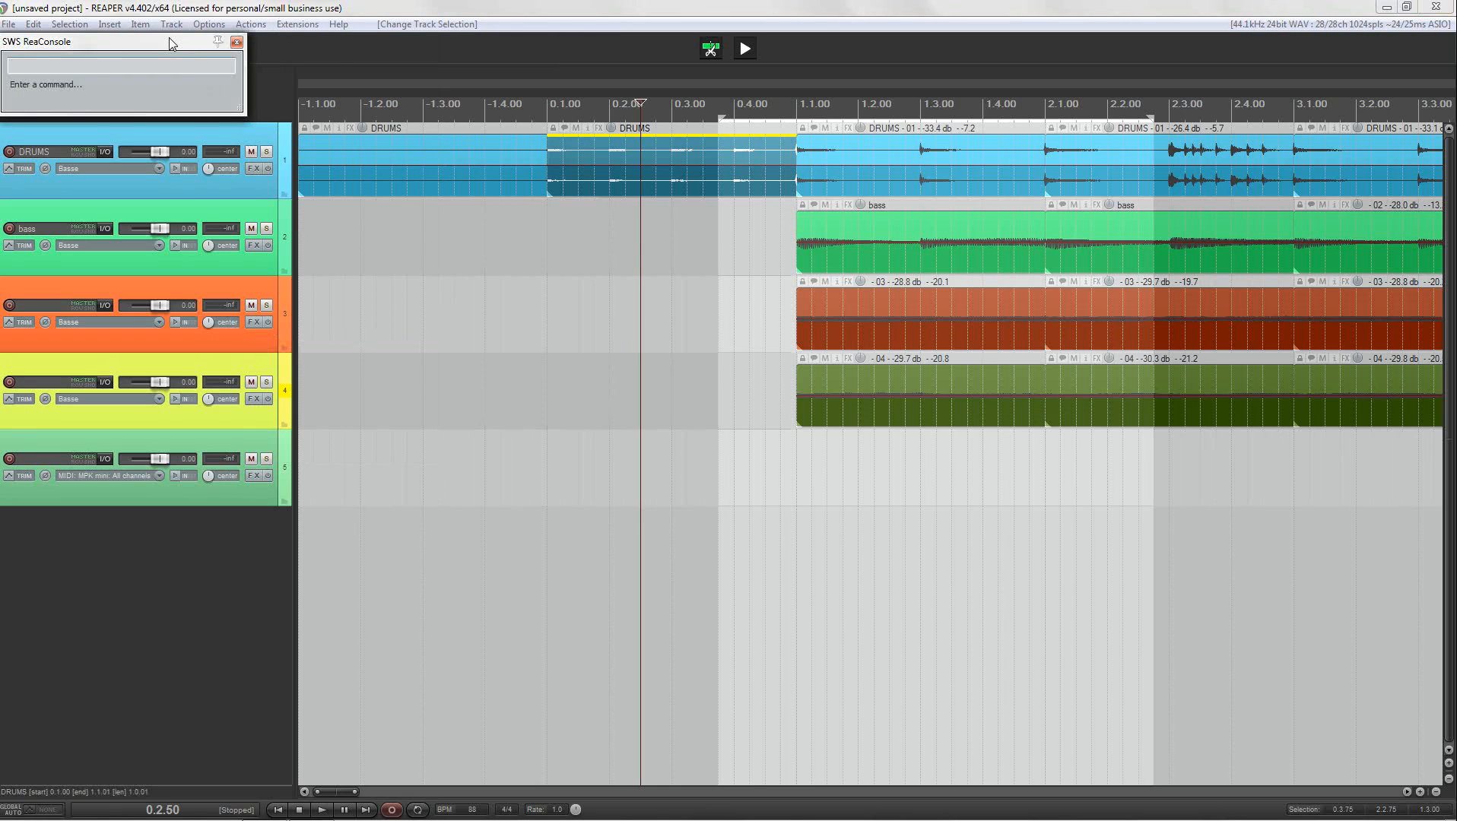
drag(443, 136, 792, 255)
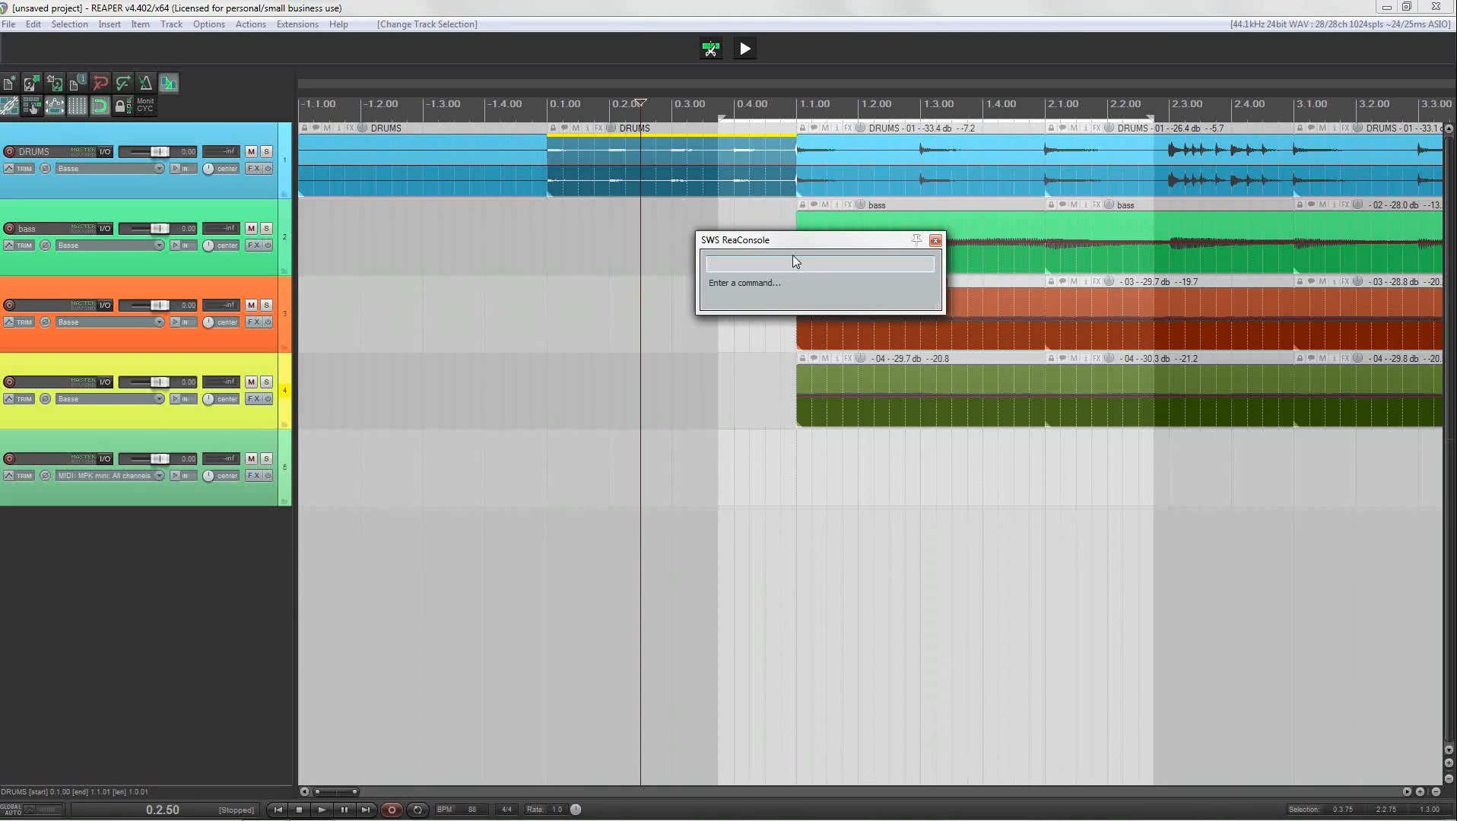
text(S drums)
key(Return)
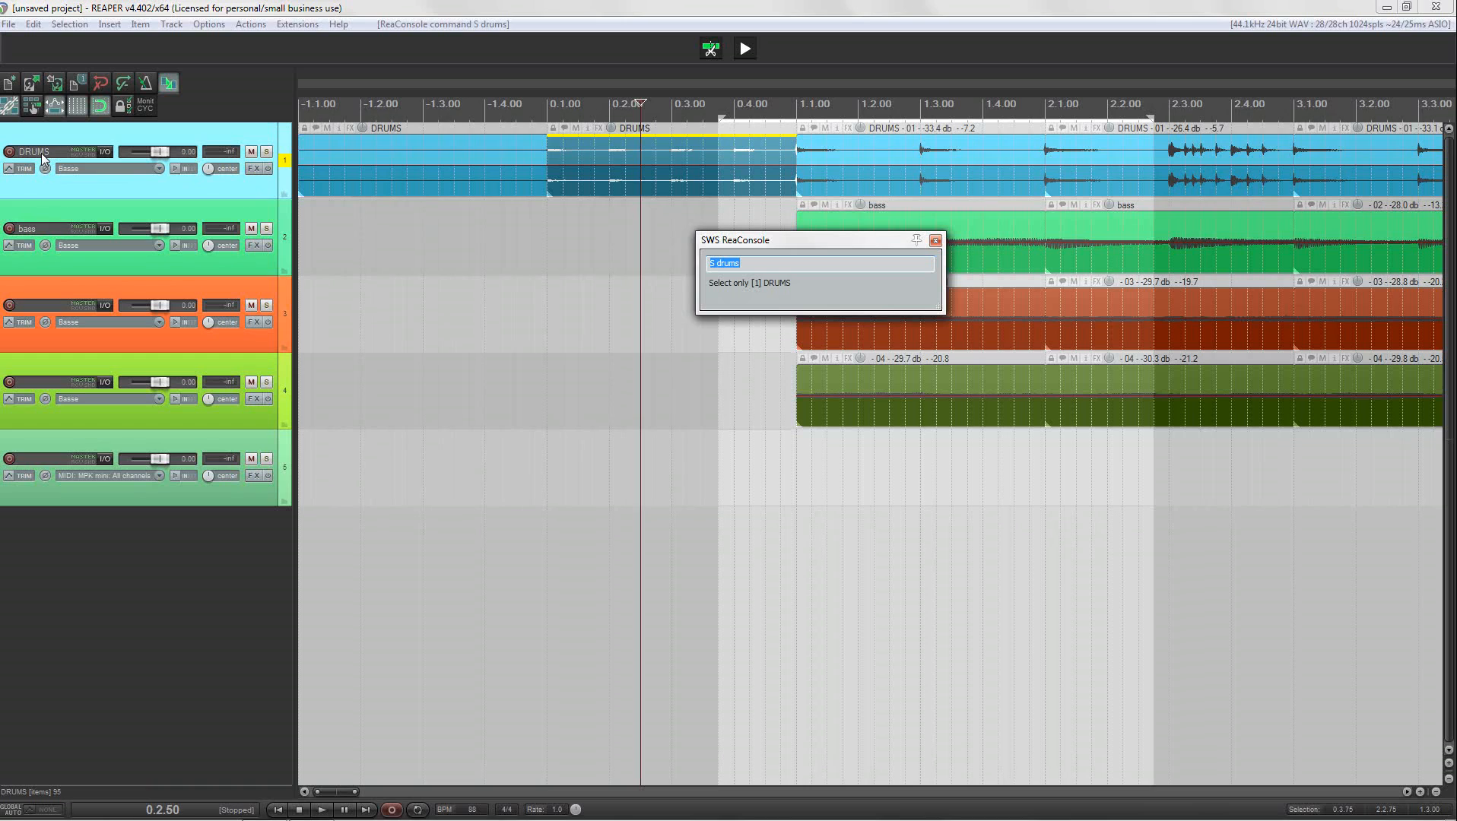
- Select only the bass track with the ReaConsole command "S bass"
click(749, 260)
drag(749, 261, 717, 263)
text(bass)
key(Return)
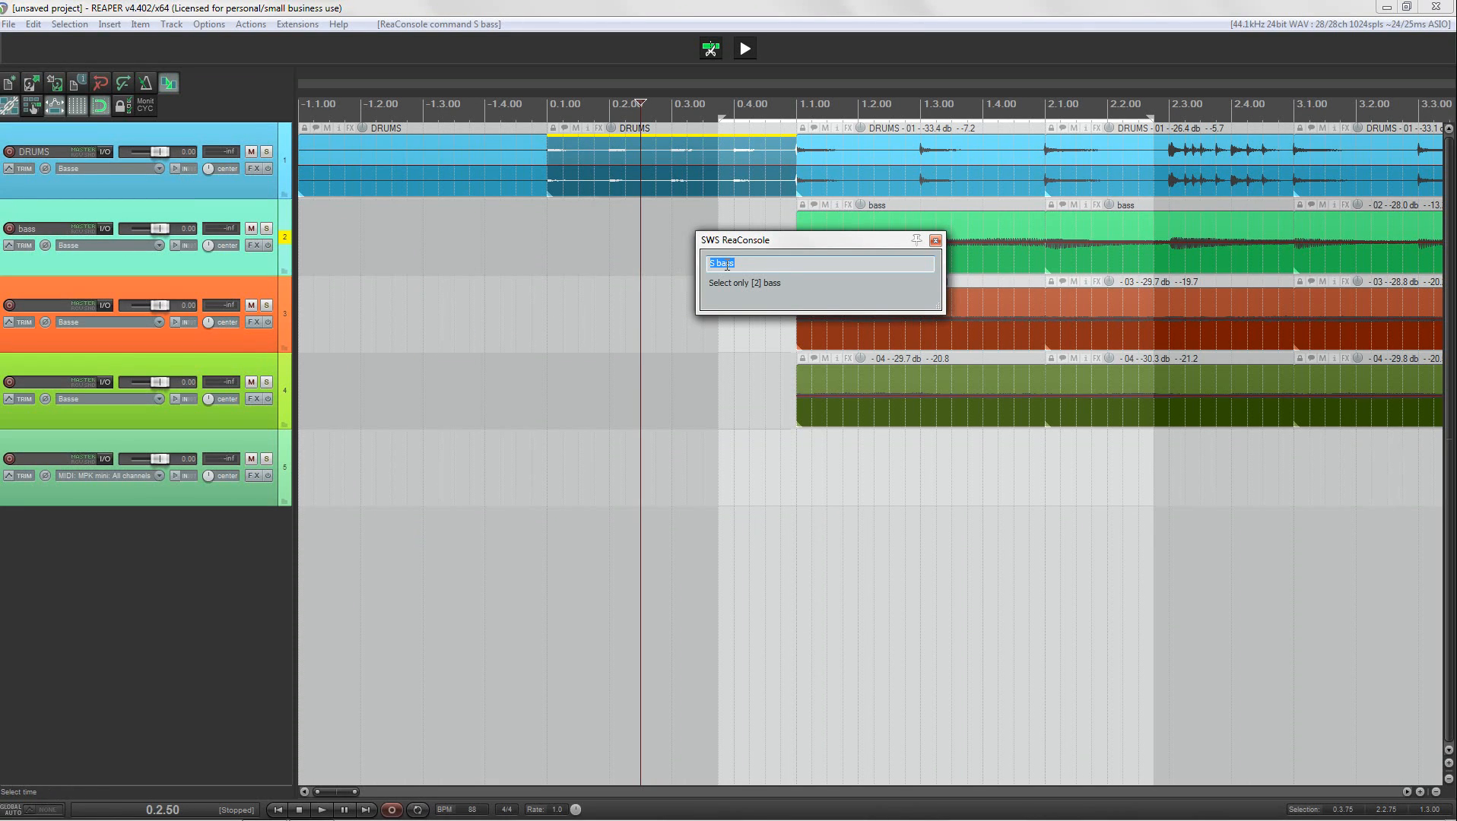
- Name track 4 "GTR DI" and track 5 "GTR AMP"
double_click(42, 384)
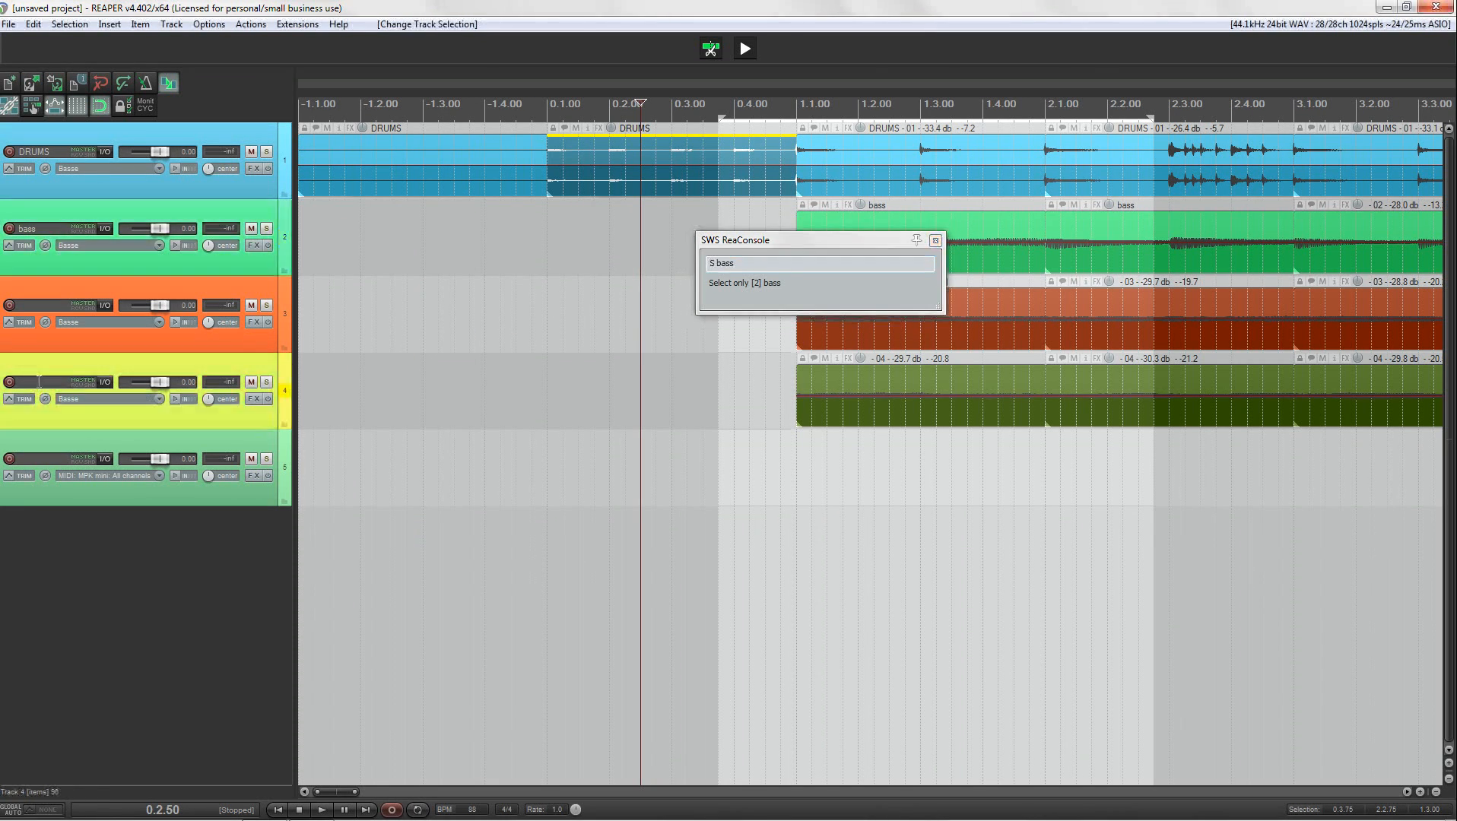
text(GTR)
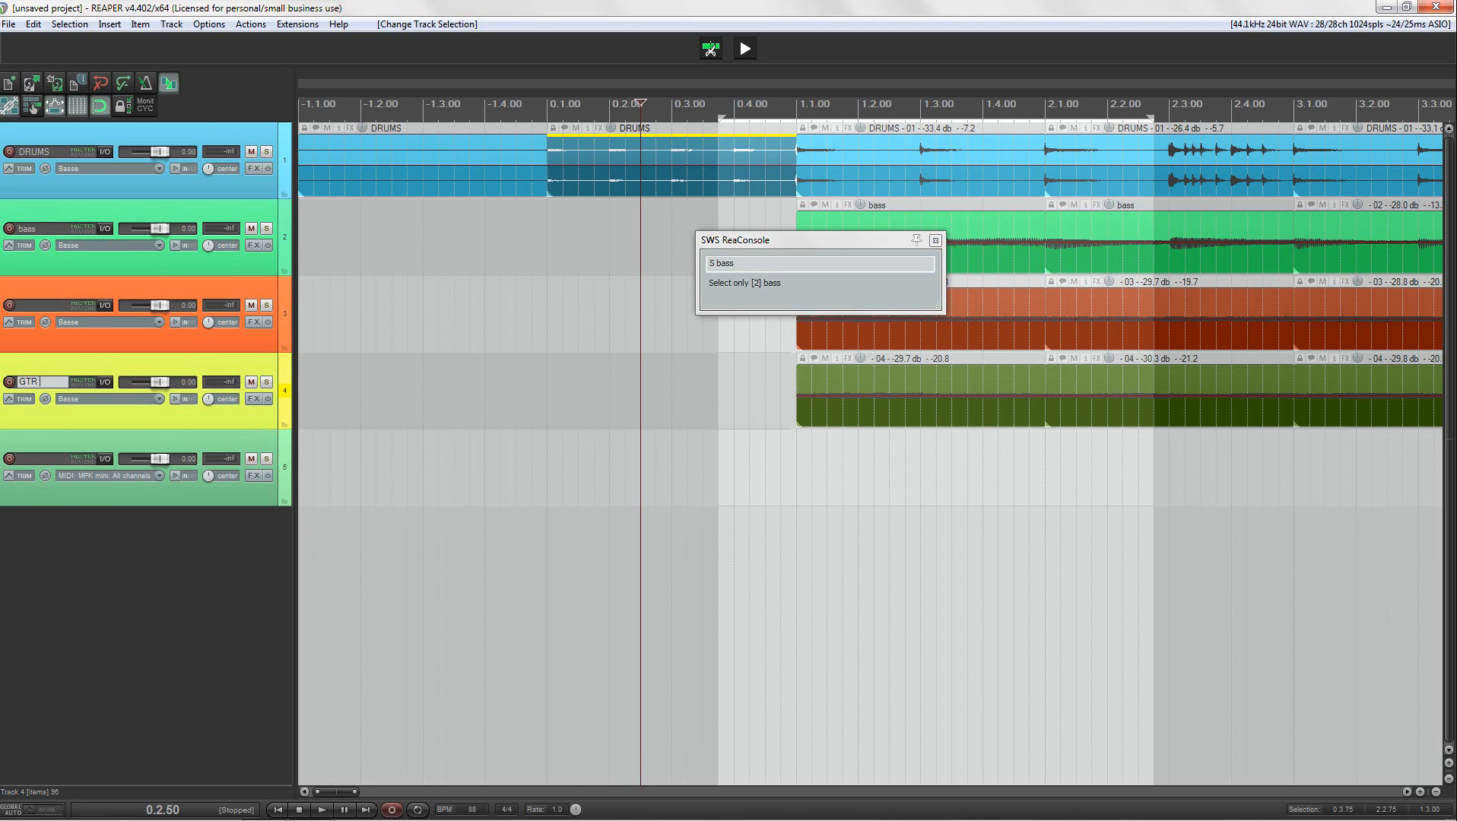
text( DI)
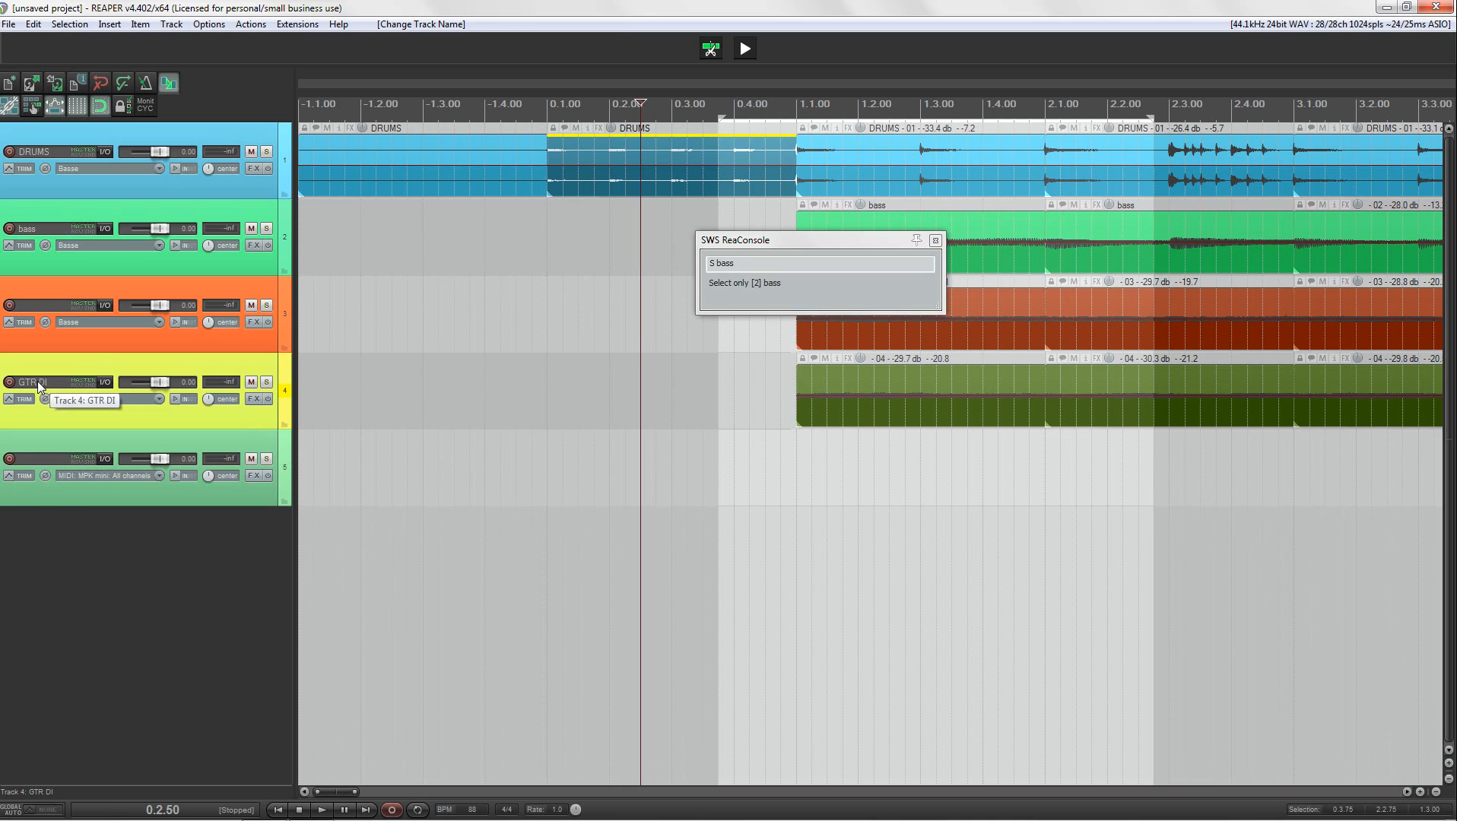
click(34, 462)
double_click(33, 462)
text(GTR)
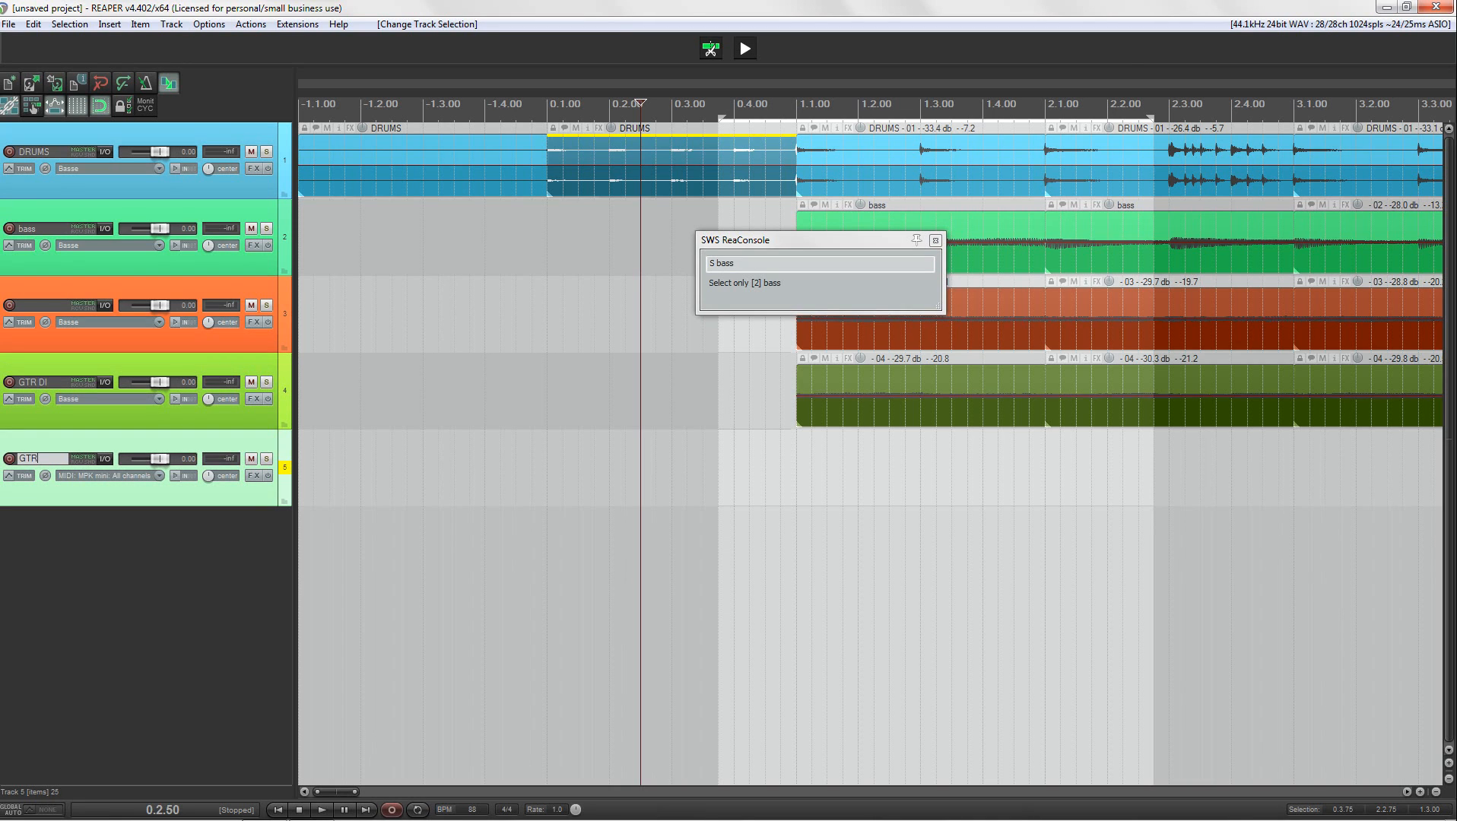
text( AMP)
key(Return)
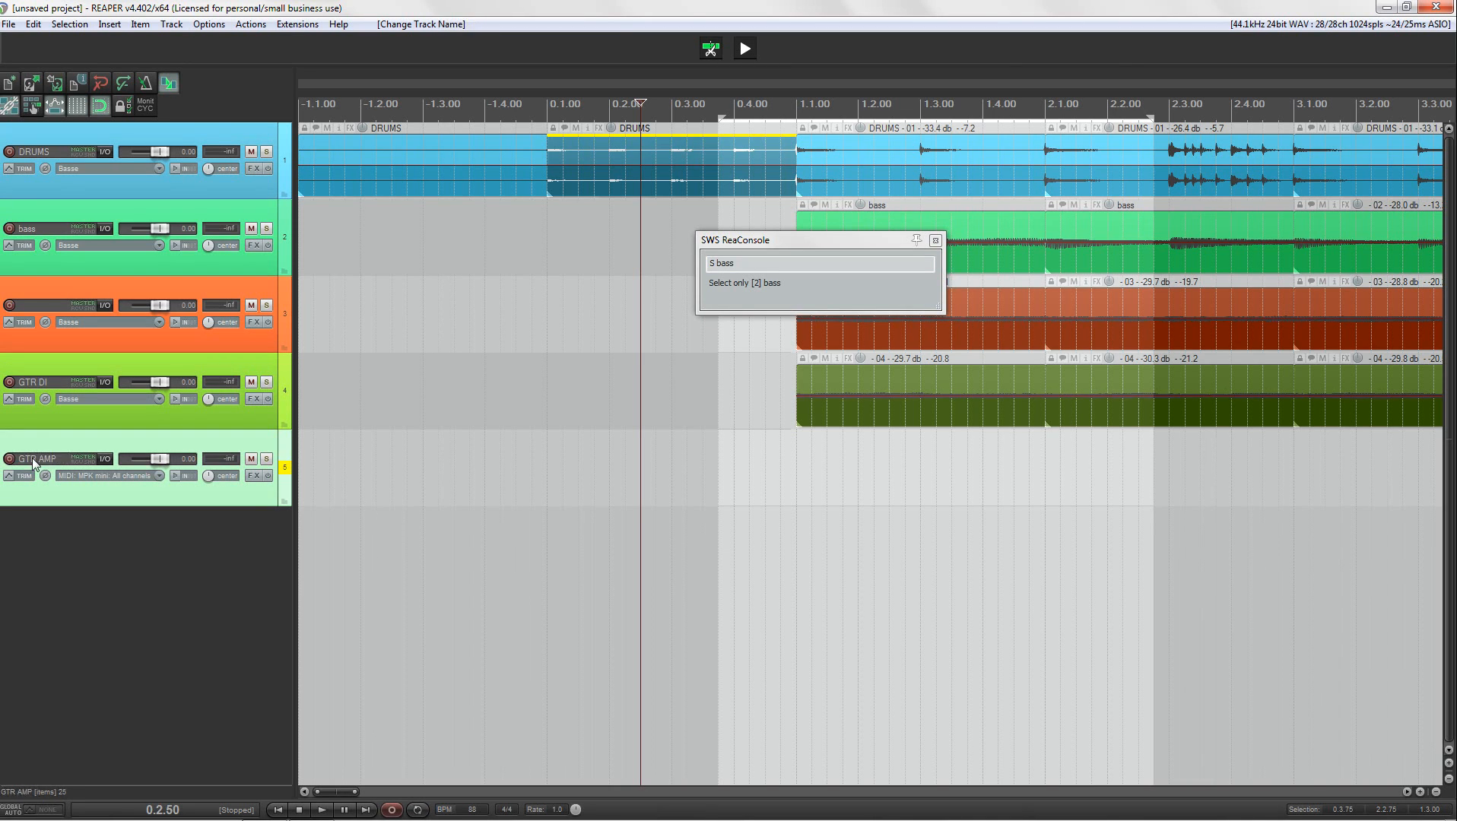
- Select all tracks whose names begin with GTR using the ReaConsole command "S GTR*"
double_click(755, 265)
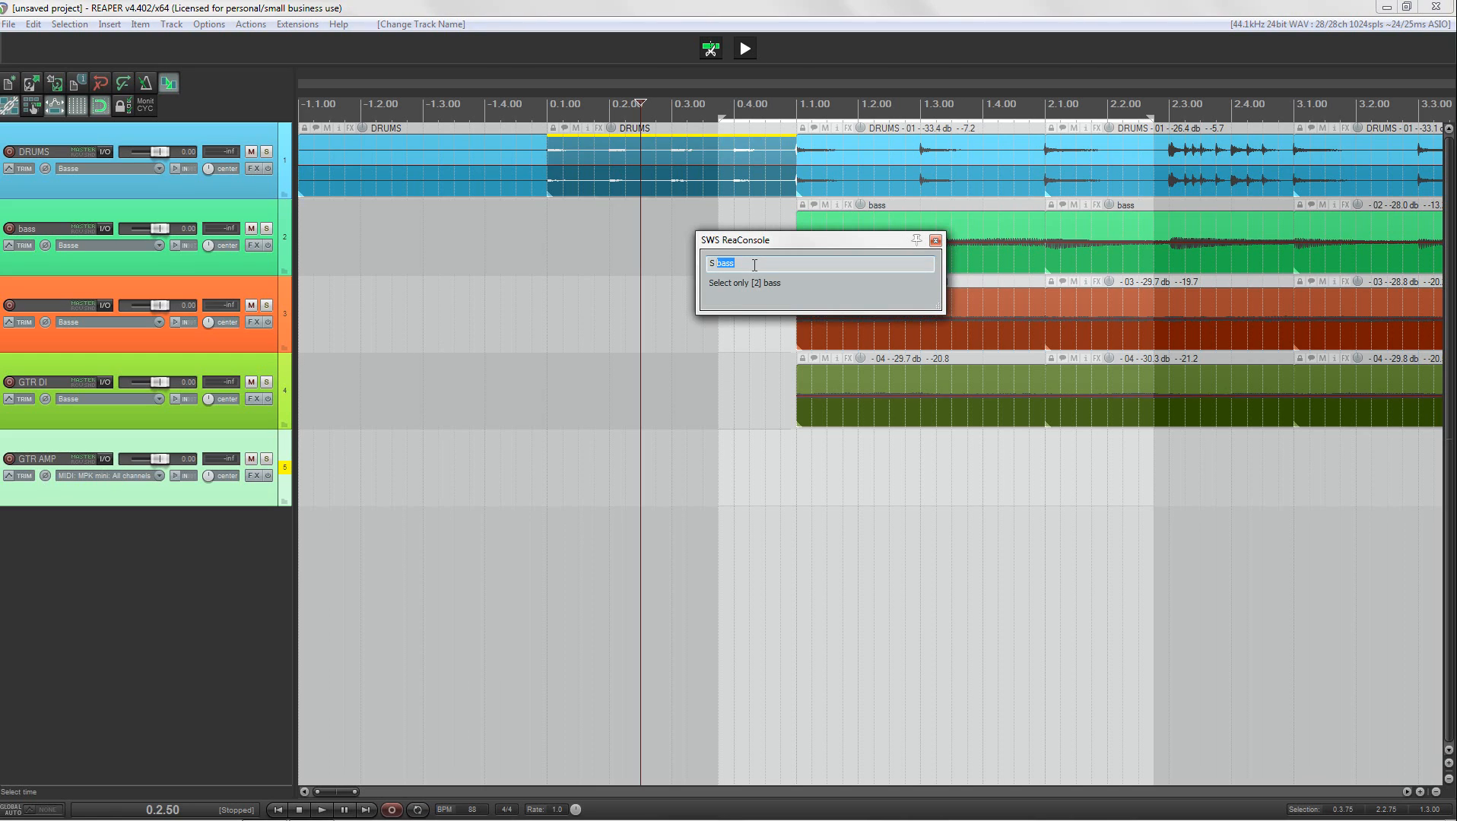
text(GTR*)
key(Return)
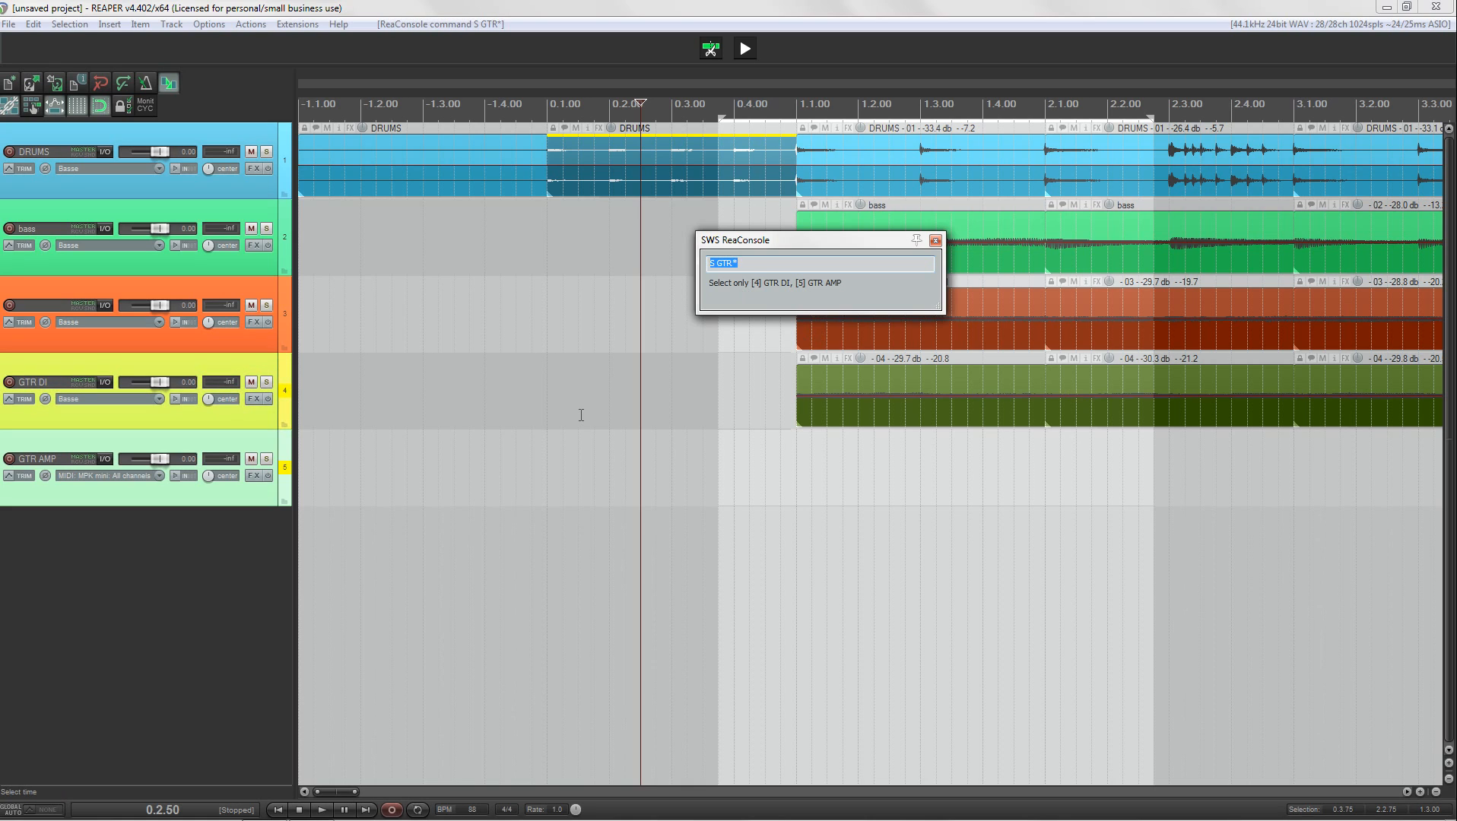
- Select only the GTR DI track, try a ReaConsole selection command with the wildcard "*DI", and clear the command
click(260, 441)
click(269, 416)
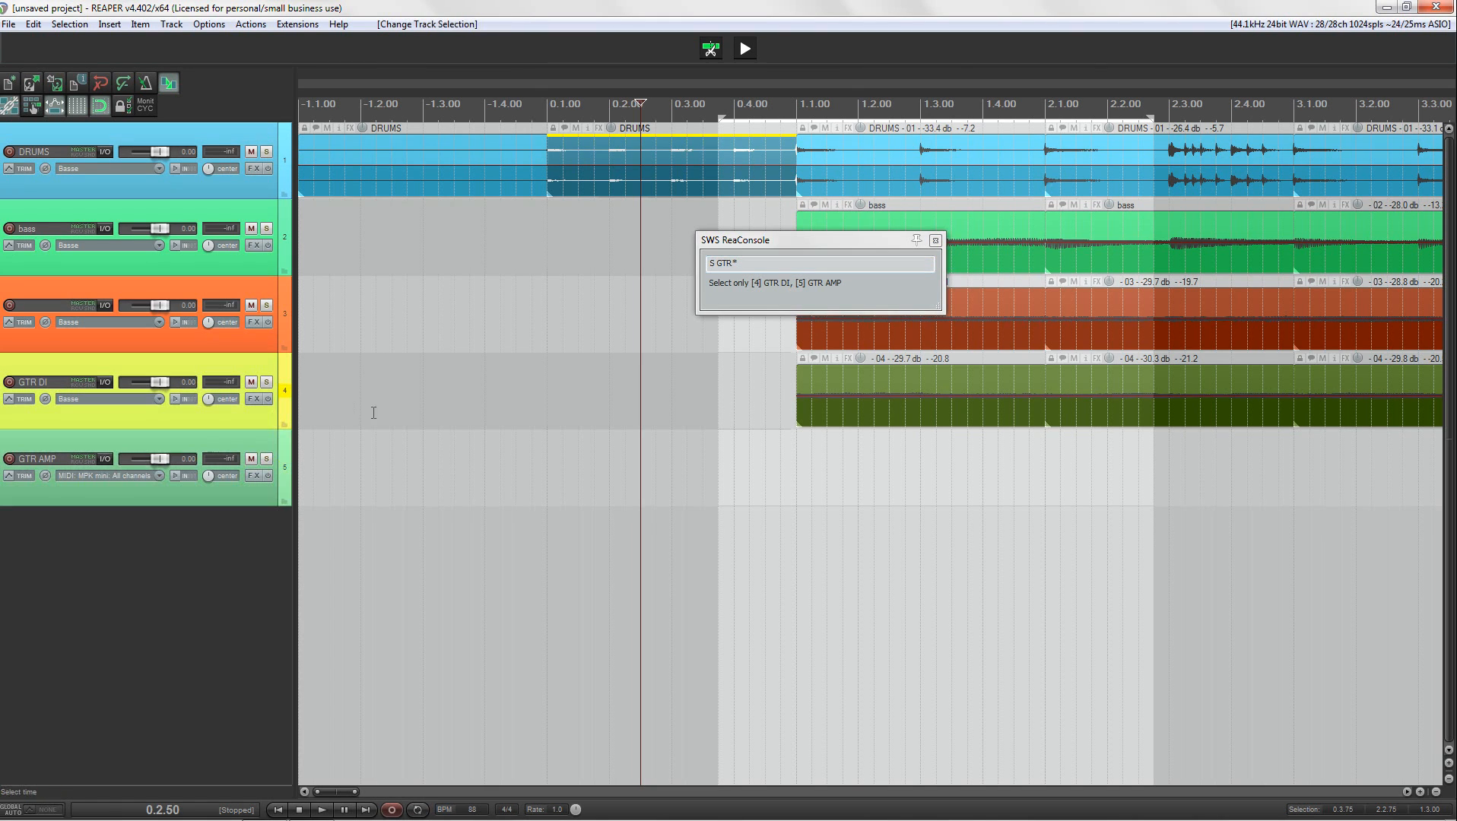
click(750, 262)
key(BackSpace)
key(BackSpace)
key(BackSpace)
key(BackSpace)
key(BackSpace)
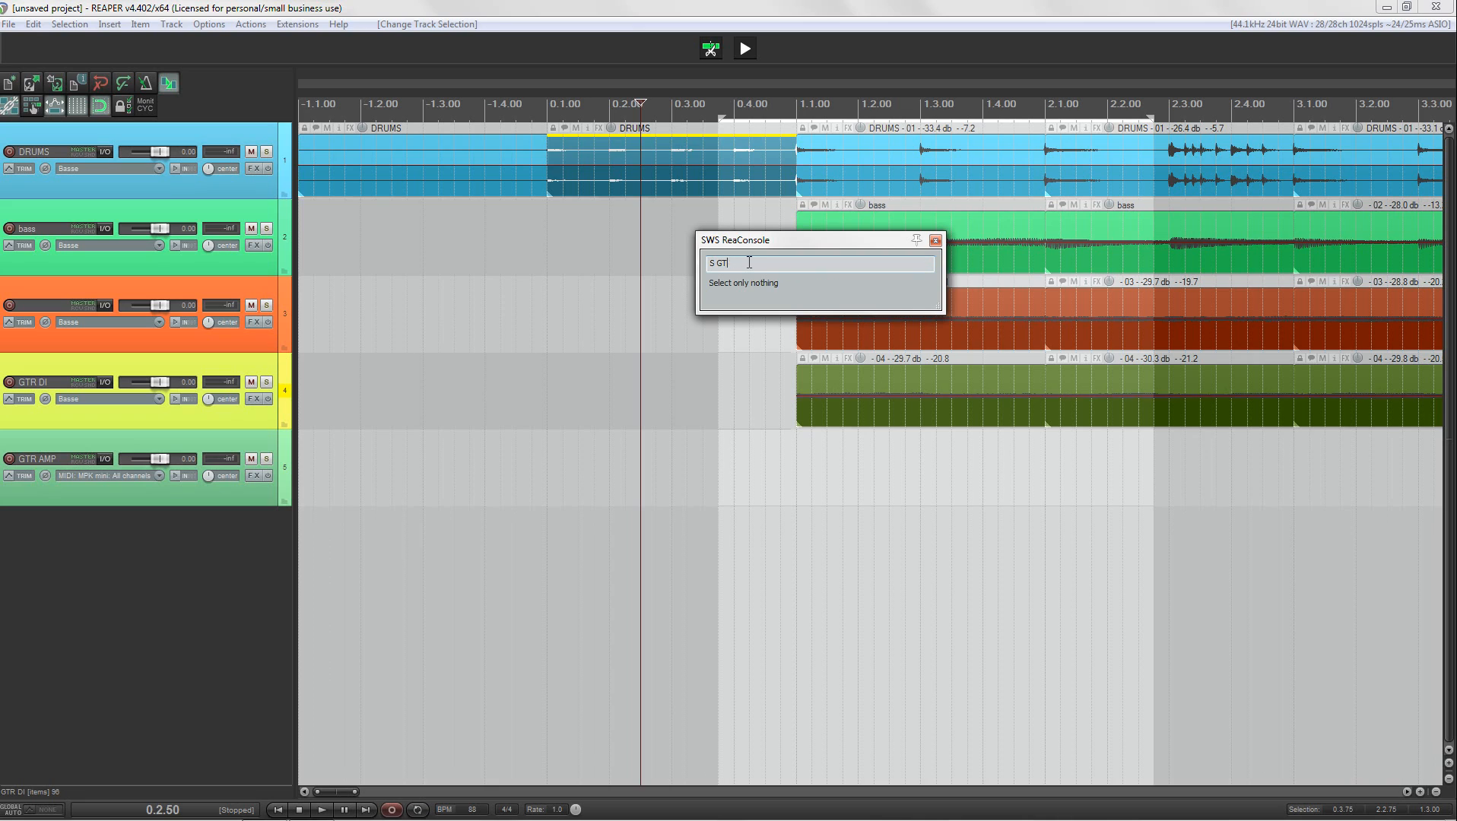
text(*DI)
drag(731, 264, 722, 266)
text(a)
click(731, 304)
key(BackSpace)
- Select the bass track and rename it with the ReaConsole command "n blabla"
click(284, 227)
click(730, 267)
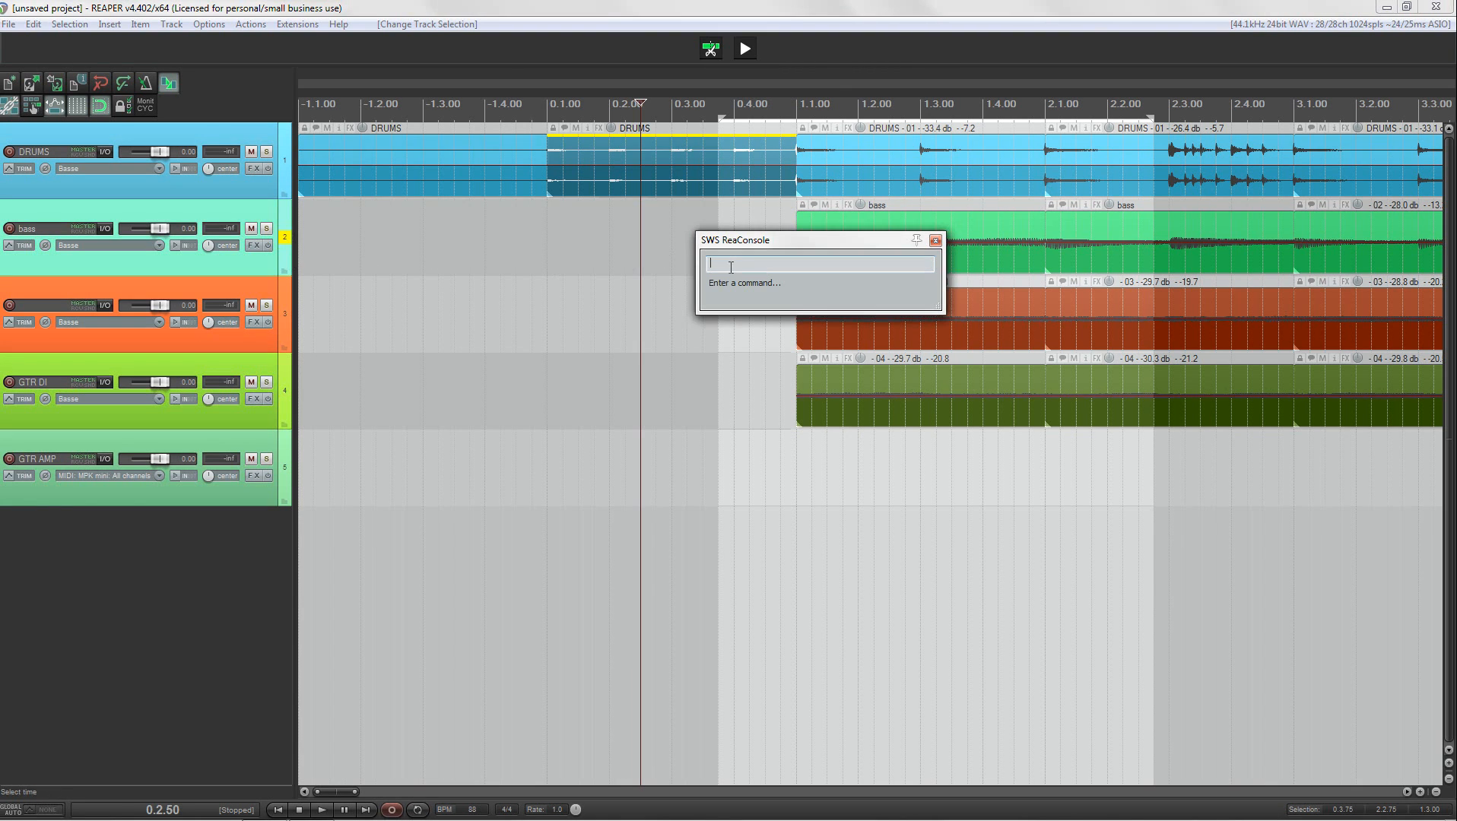
text(n blabla)
key(Return)
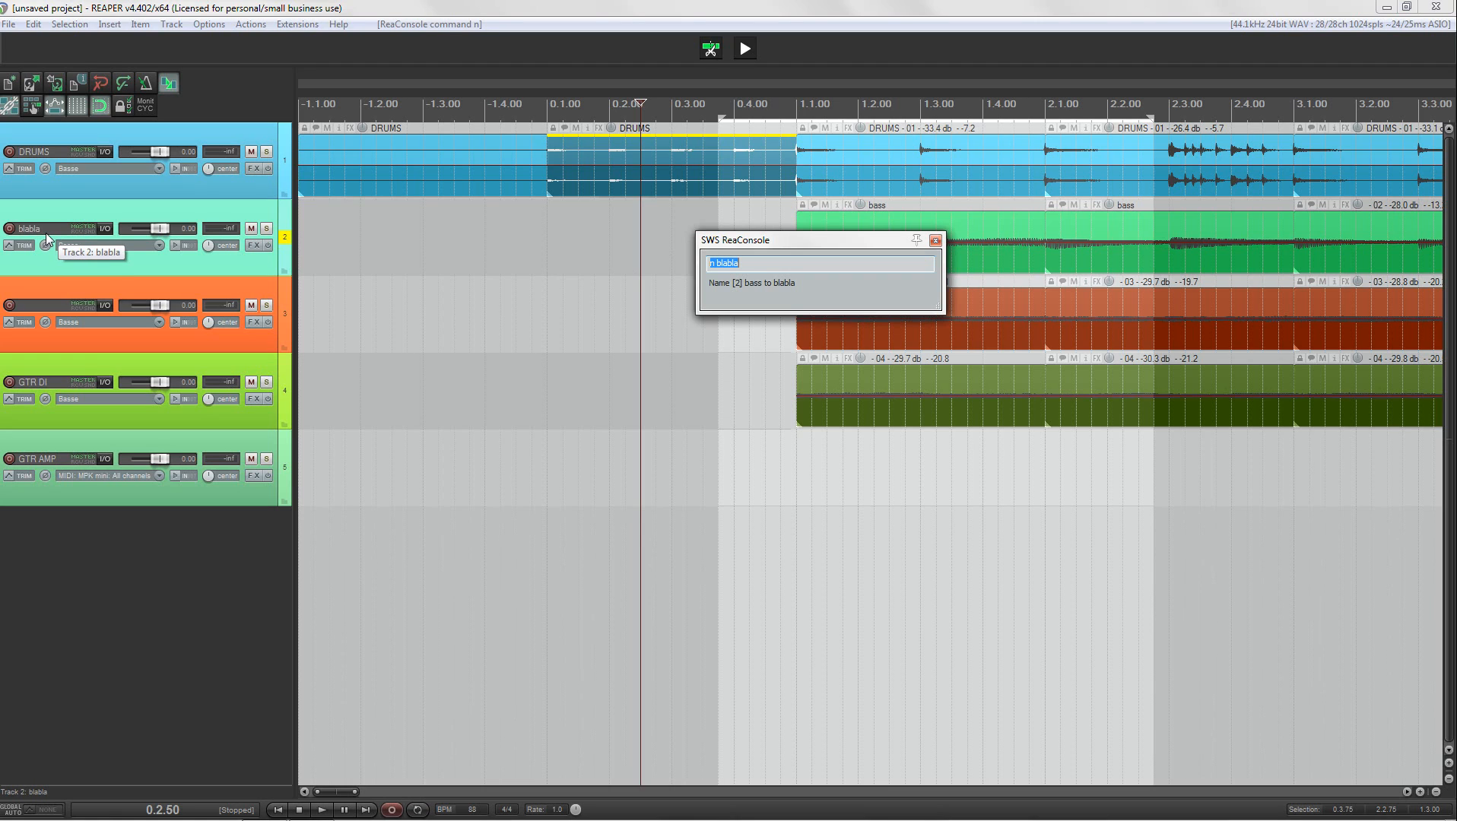
- Add the suffix "trip" to track 2's name with the ReaConsole command "z trip"
click(713, 263)
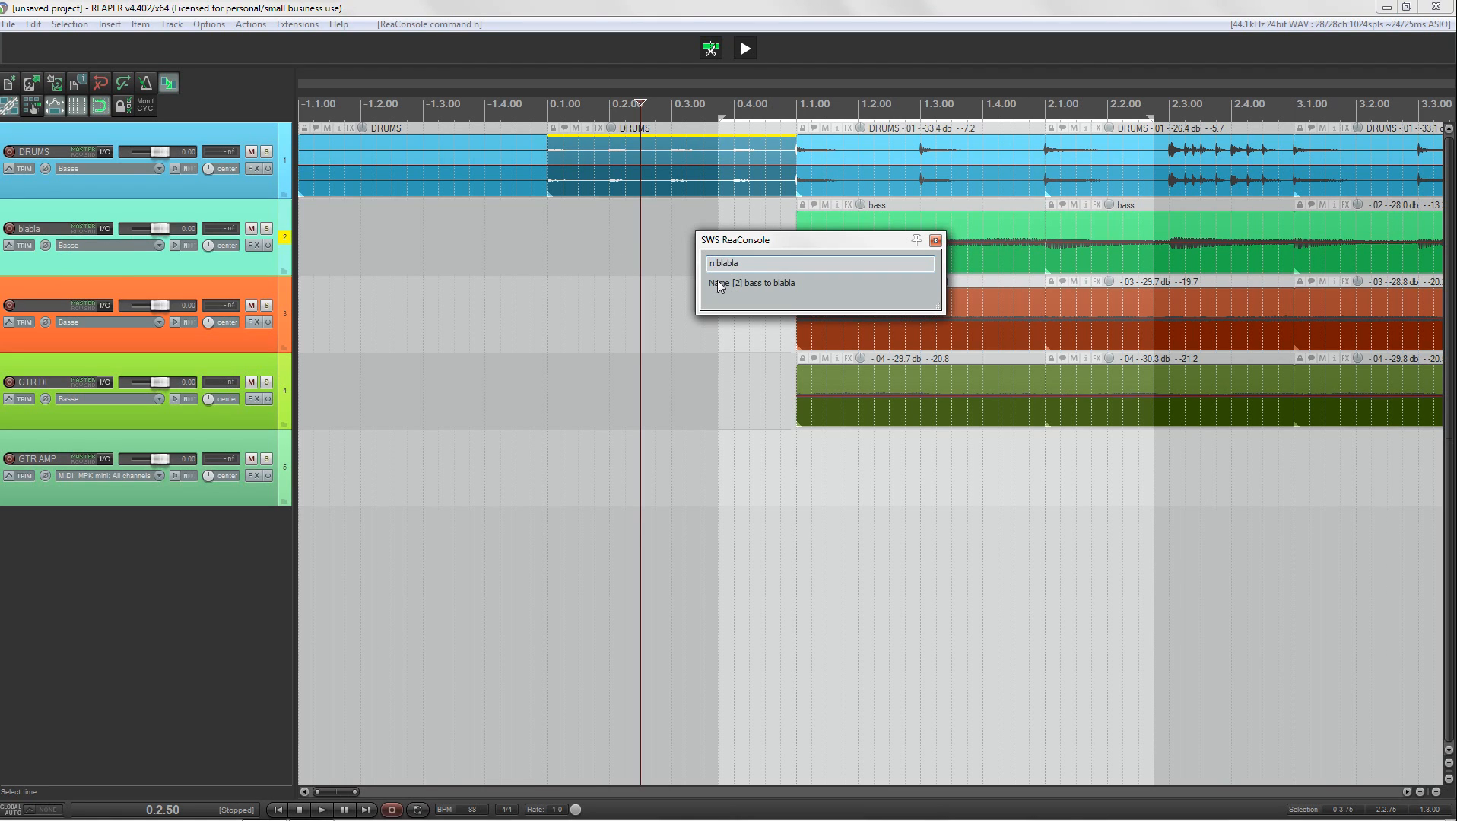
key(BackSpace)
text(z trip)
key(Return)
- Add the prefix "new" to track 2's name with the ReaConsole command "b new", then move the console aside
click(715, 264)
key(BackSpace)
text(b)
key(BackSpace)
text(new)
key(Return)
drag(766, 248, 667, 195)
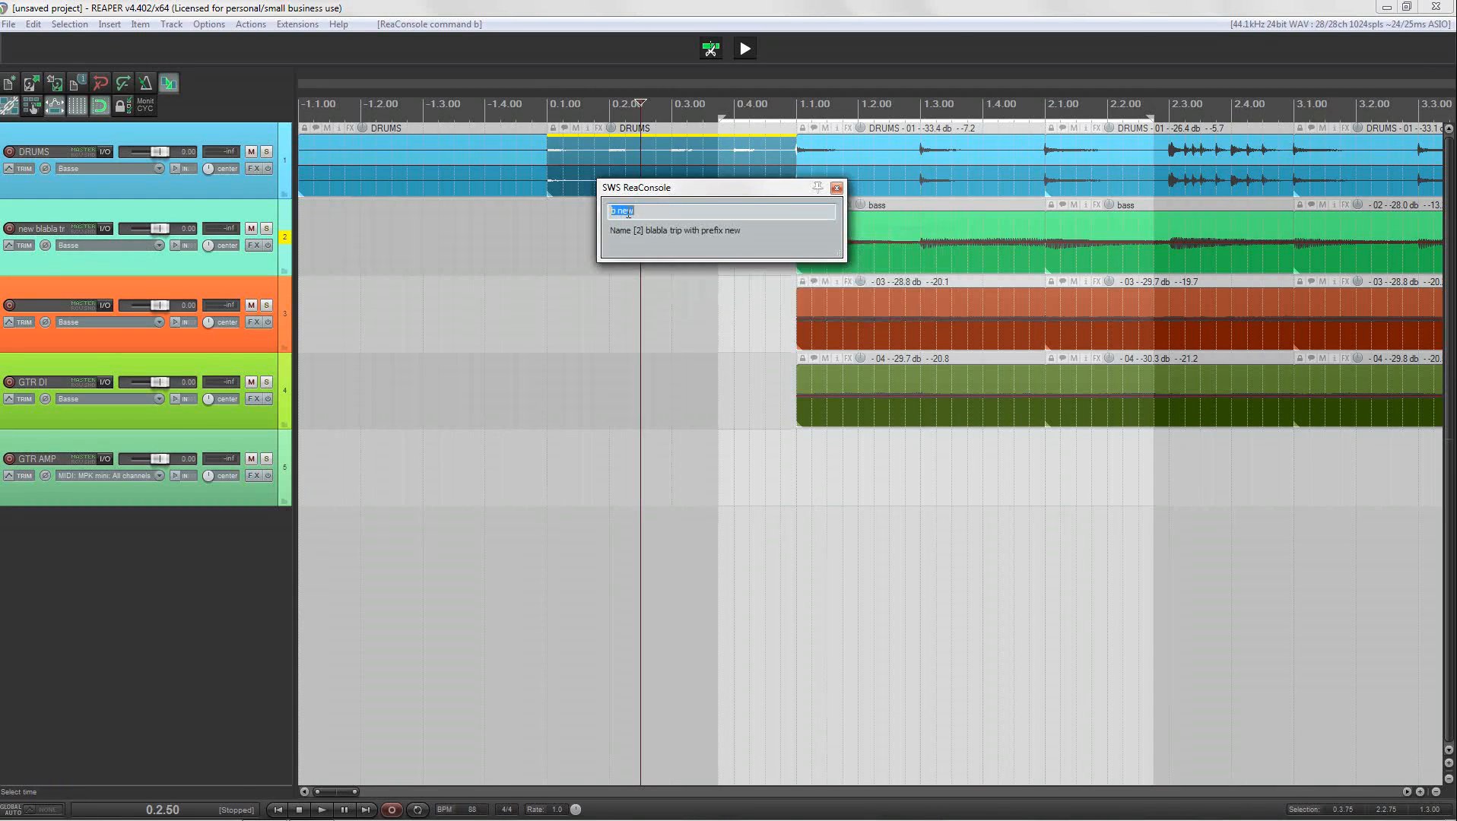
- Switch to Firefox and open the REAPER Plus! SWS Extensions PDF from the Manual page of the Standing Water Studios site
click(643, 206)
click(304, 809)
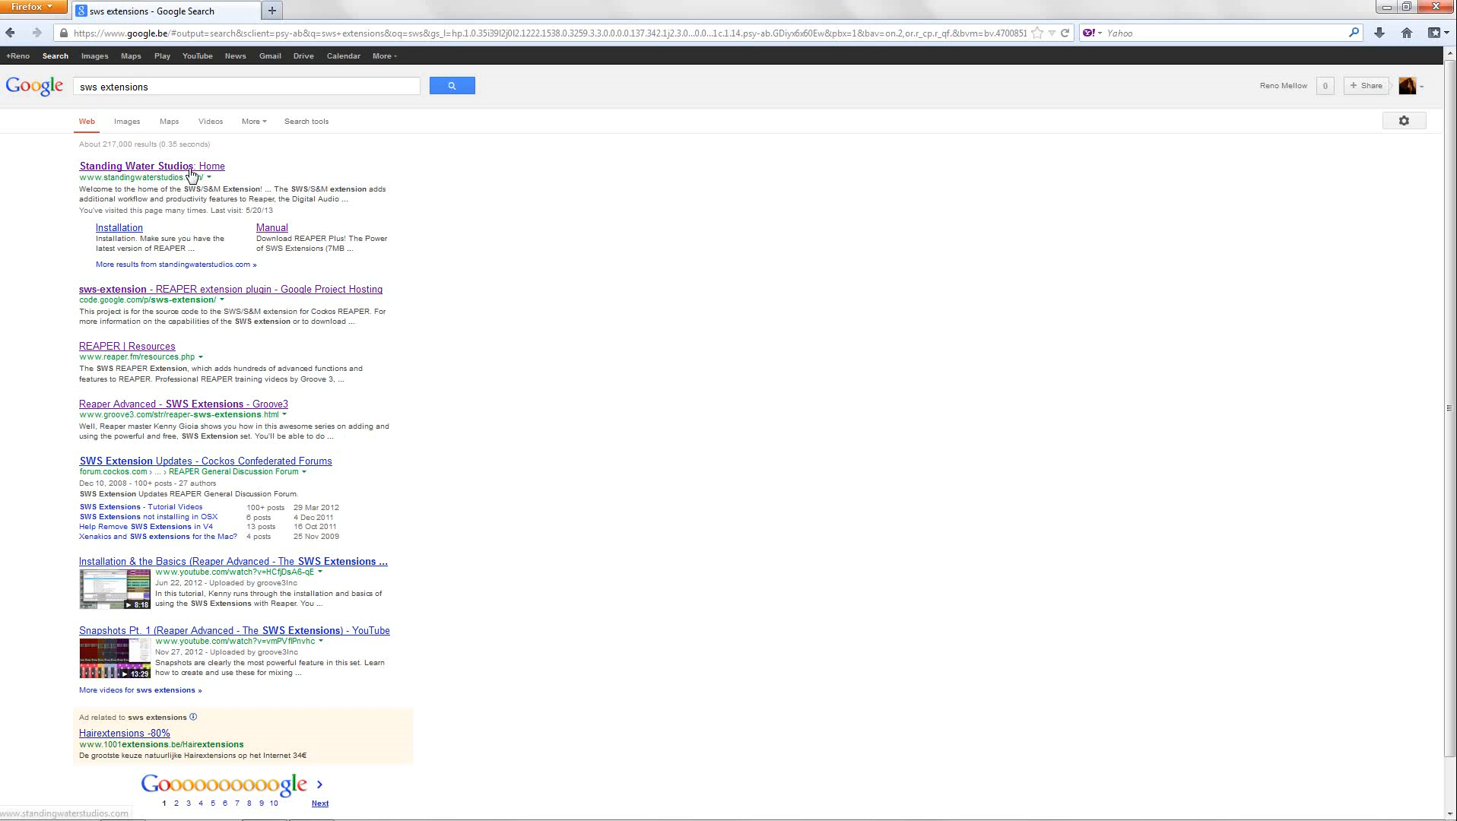
click(141, 166)
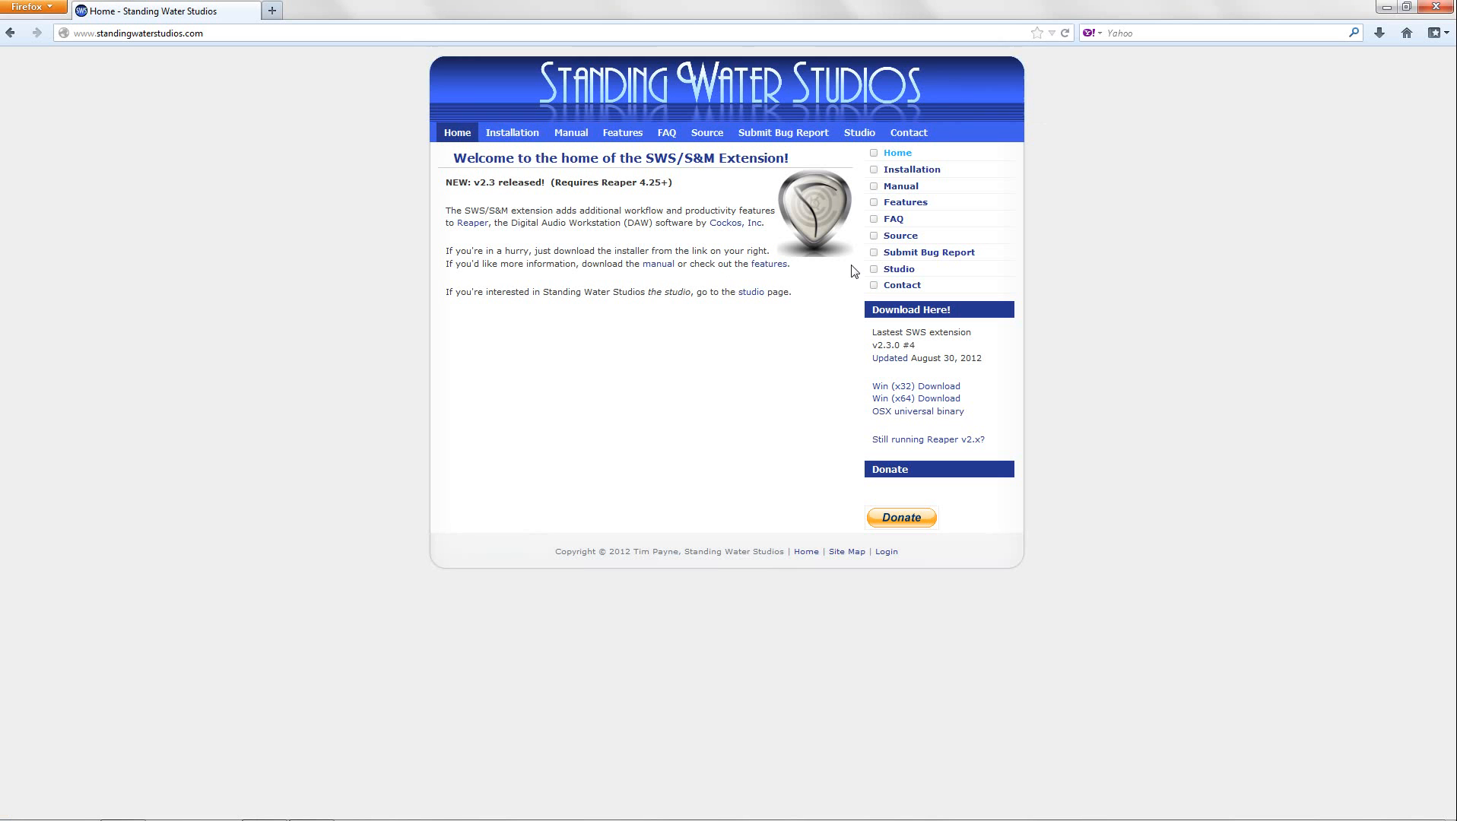
click(902, 189)
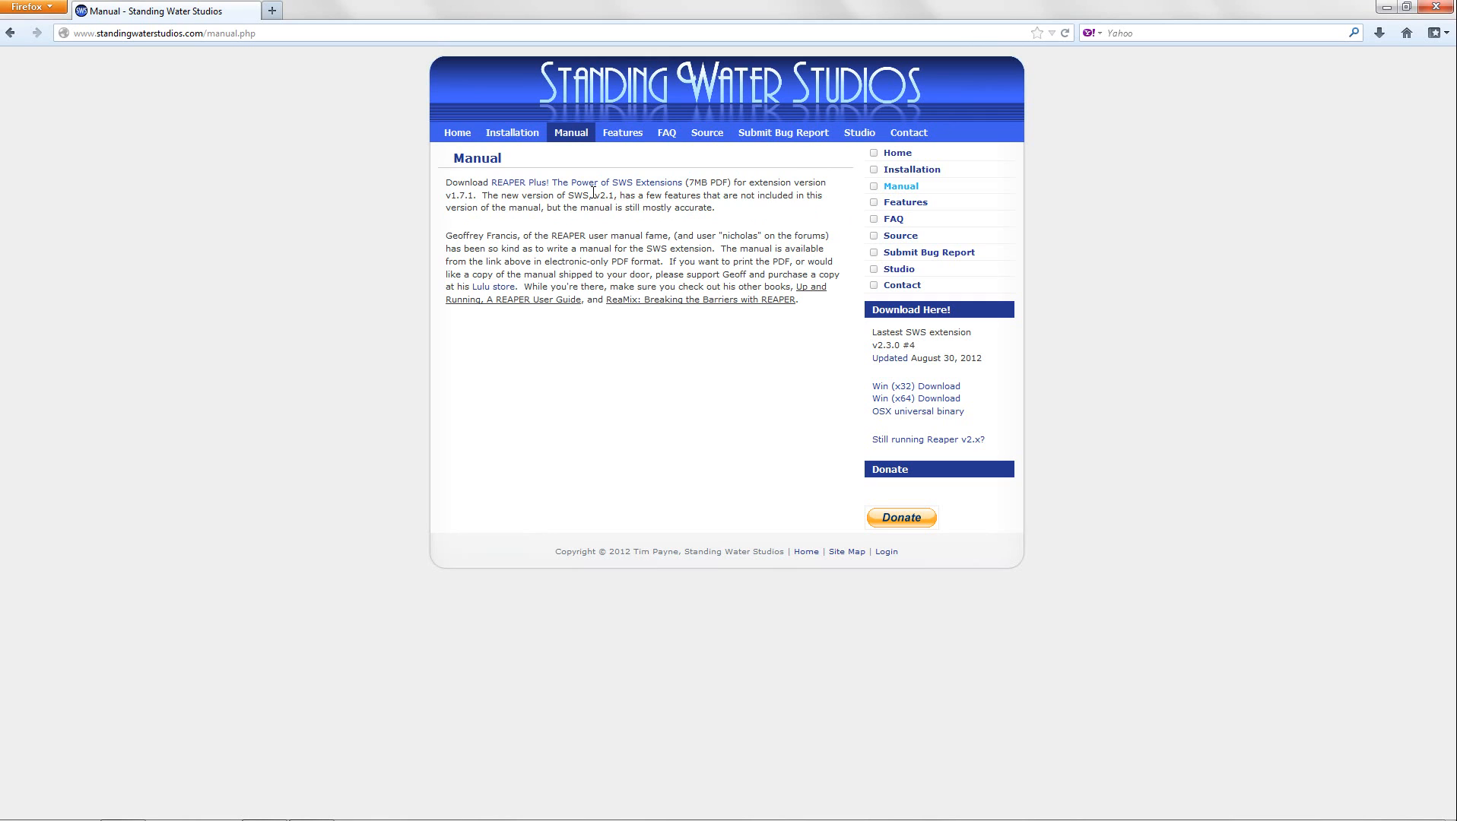
click(563, 185)
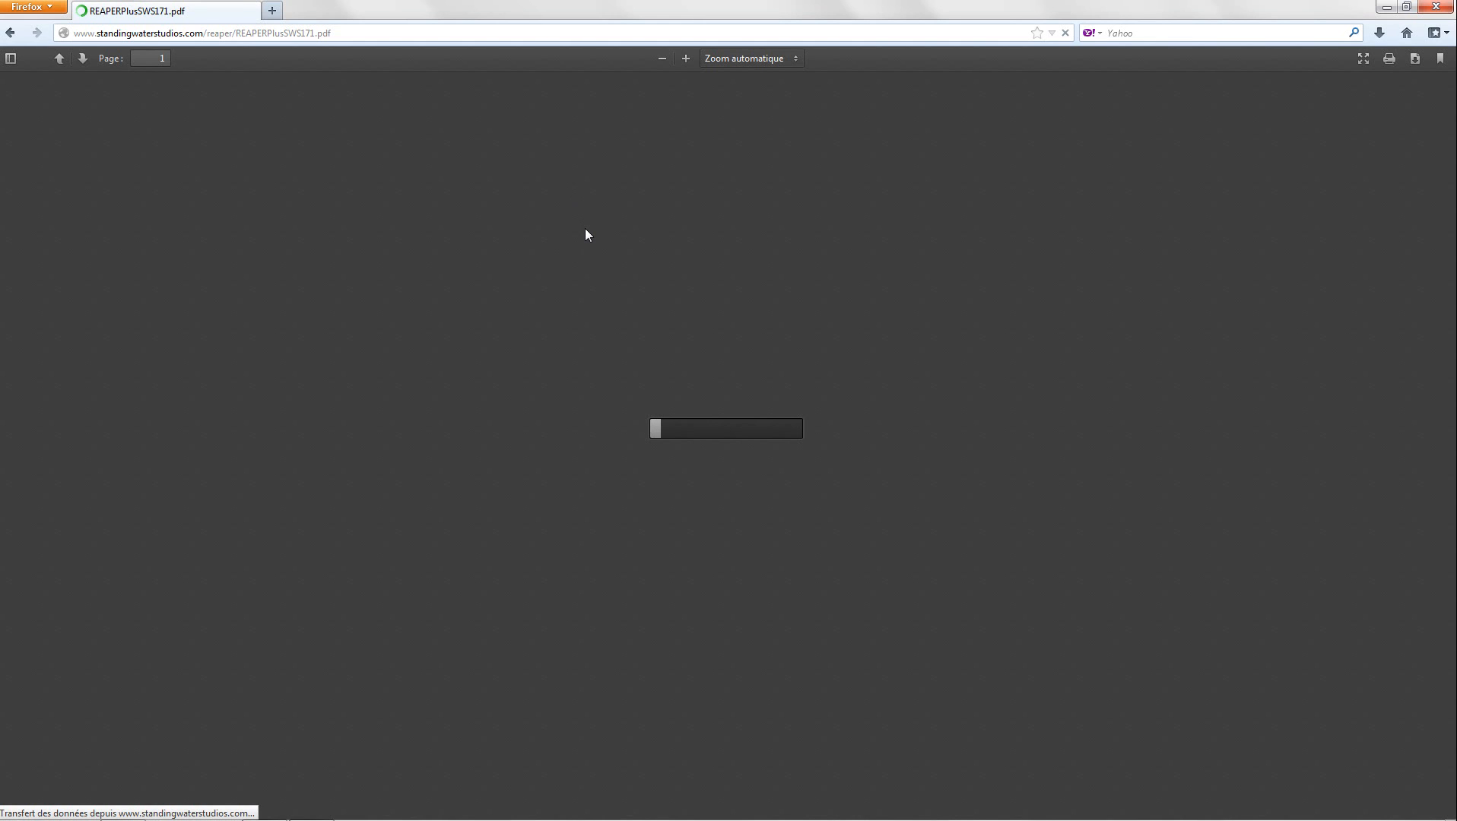
- Examine the ReaConsole Command Summary on pages 132 to 134 of the manual, covering each command's purpose and examples
scroll(816, 210, up, 15)
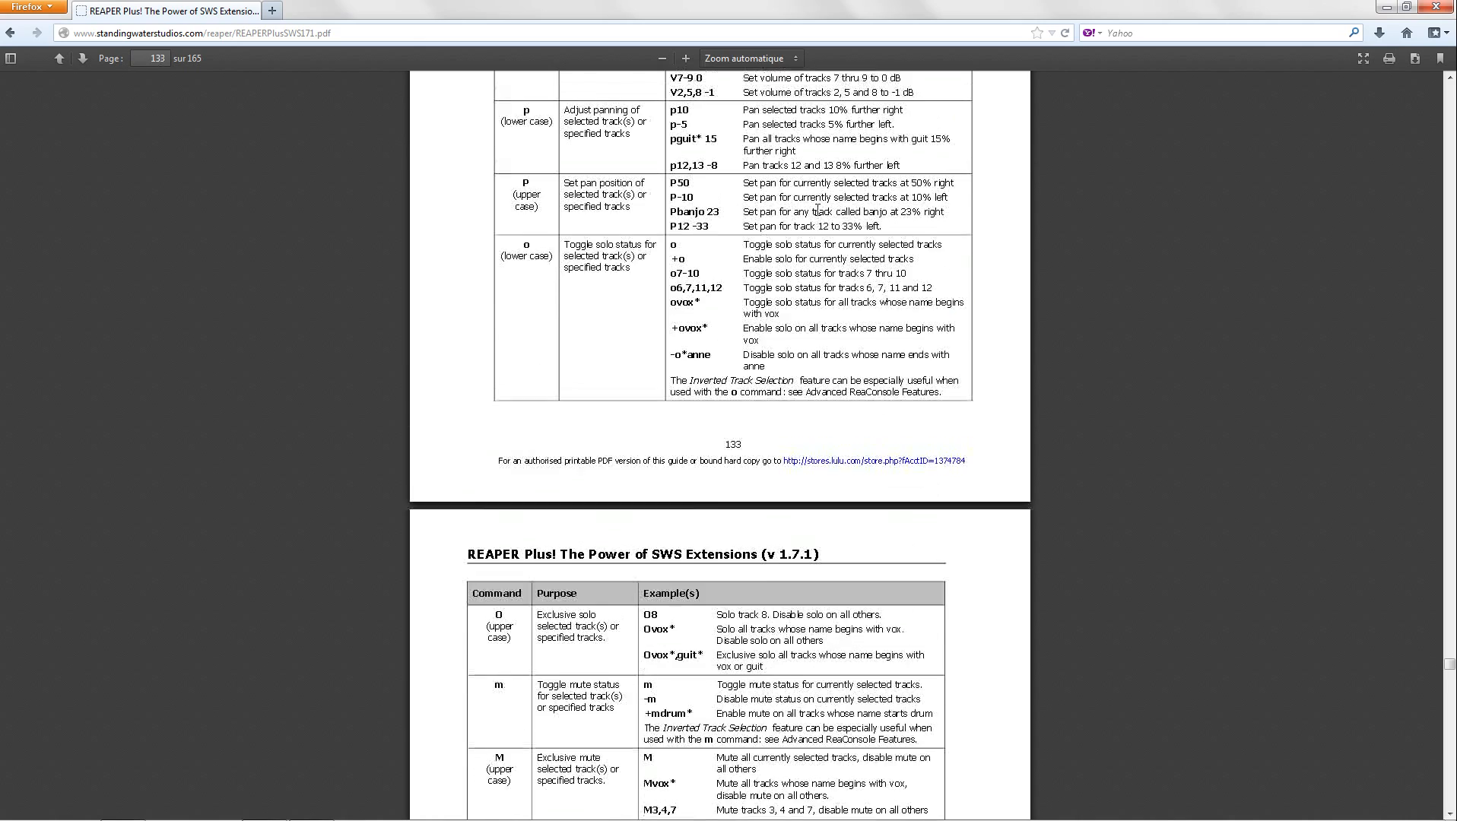
scroll(818, 216, up, 4)
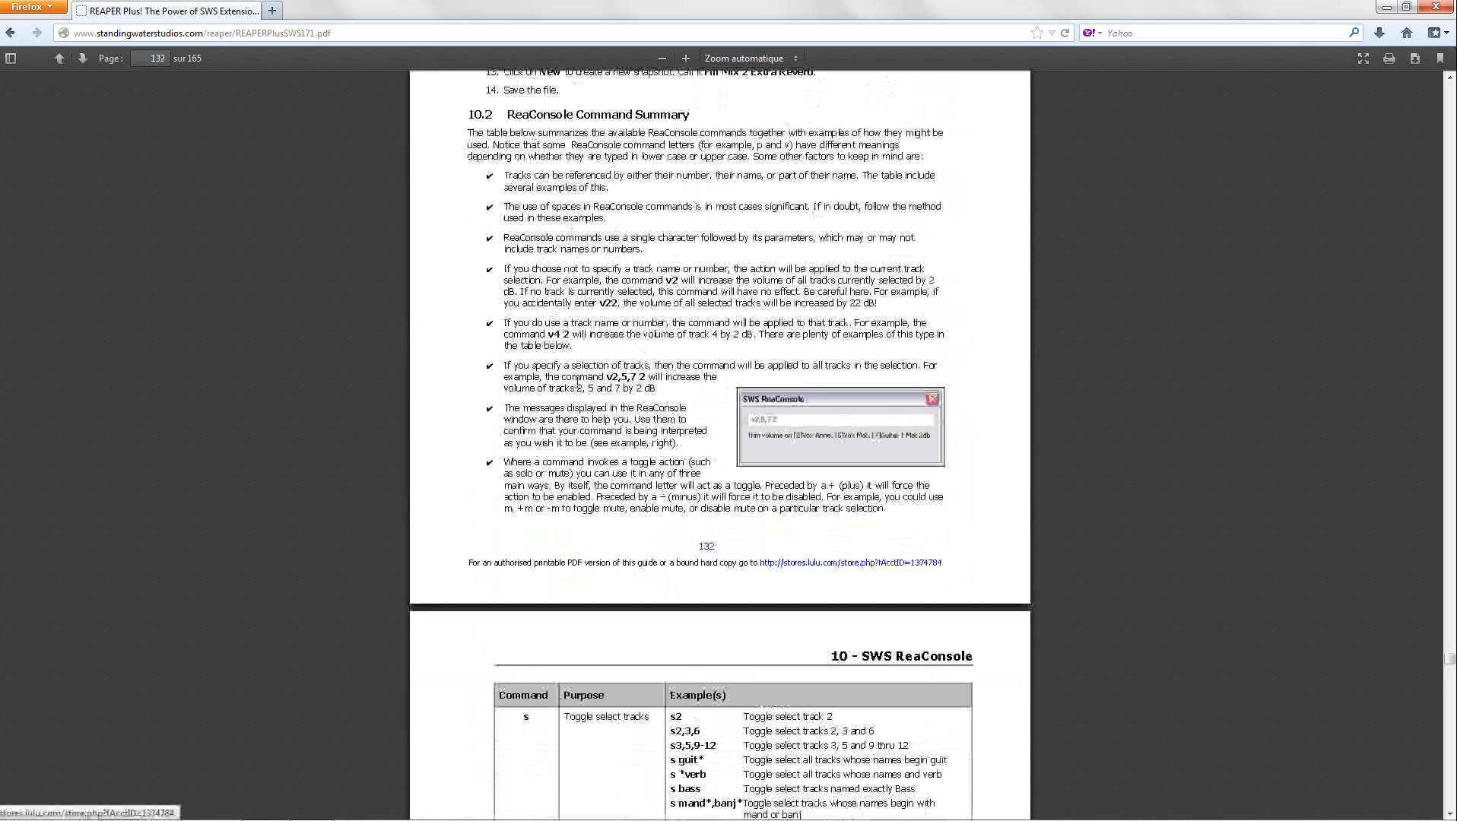
scroll(647, 333, down, 2)
scroll(648, 335, down, 10)
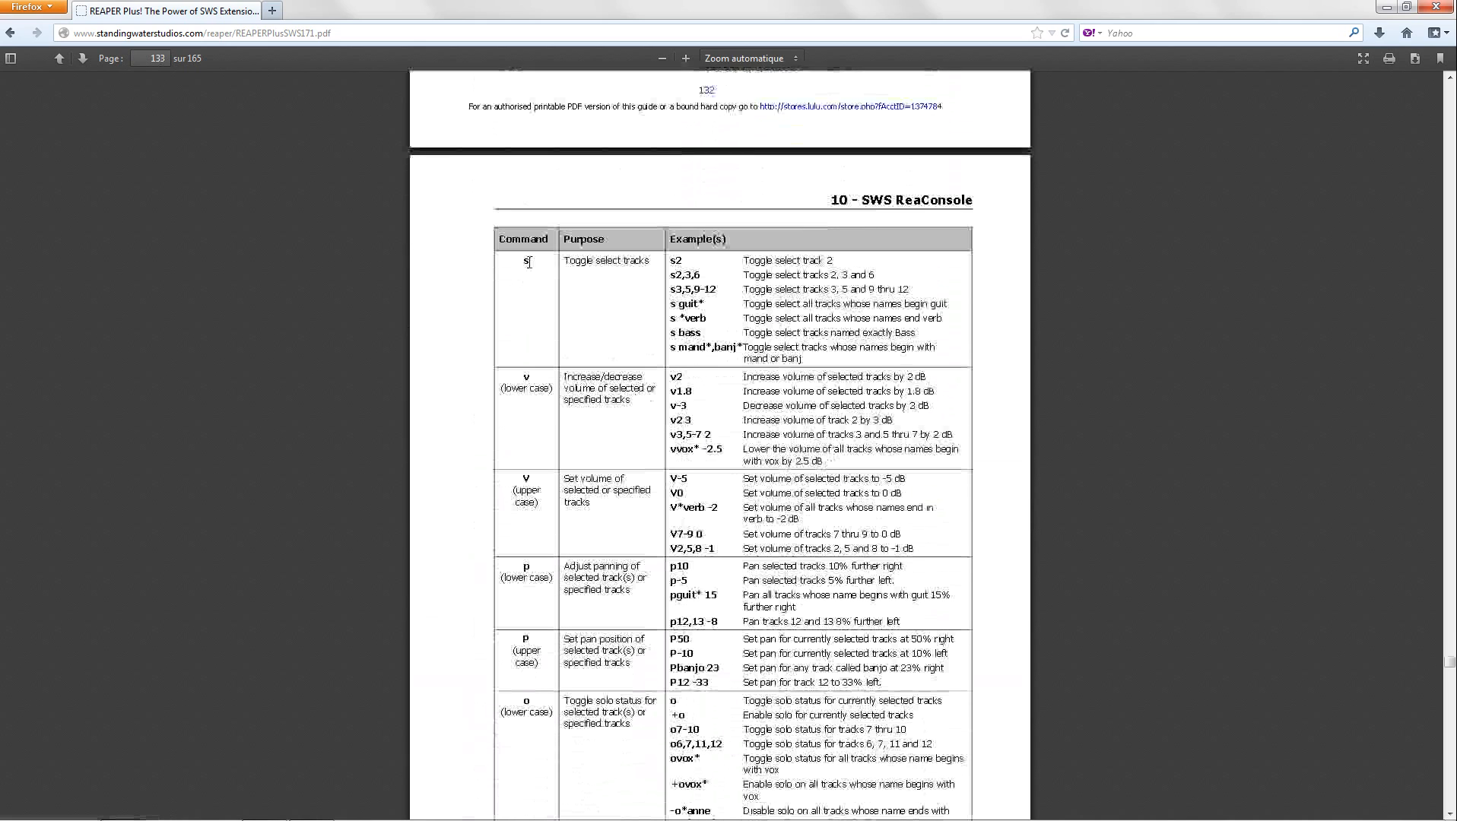
scroll(528, 262, down, 2)
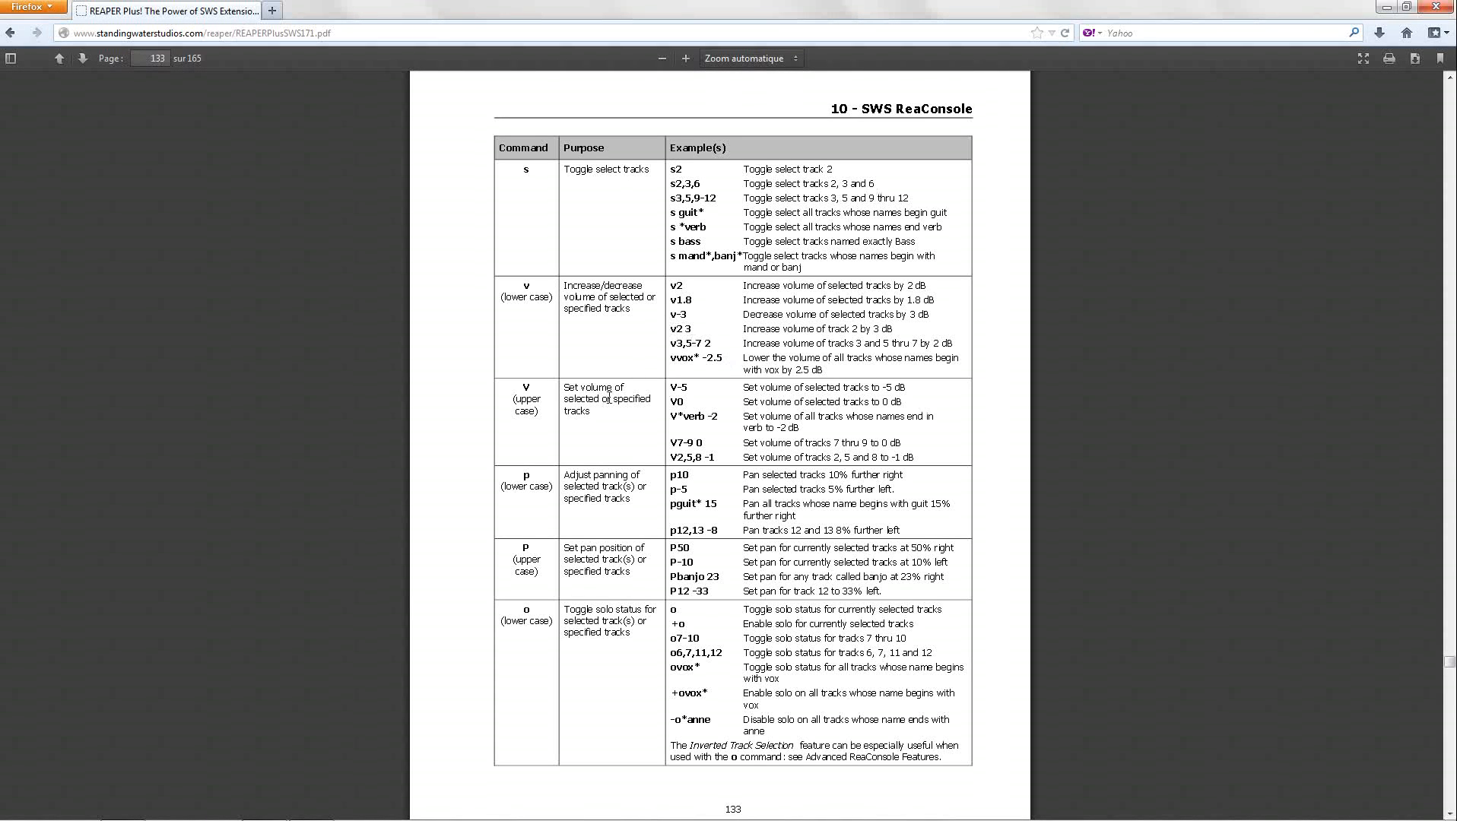
scroll(584, 403, down, 2)
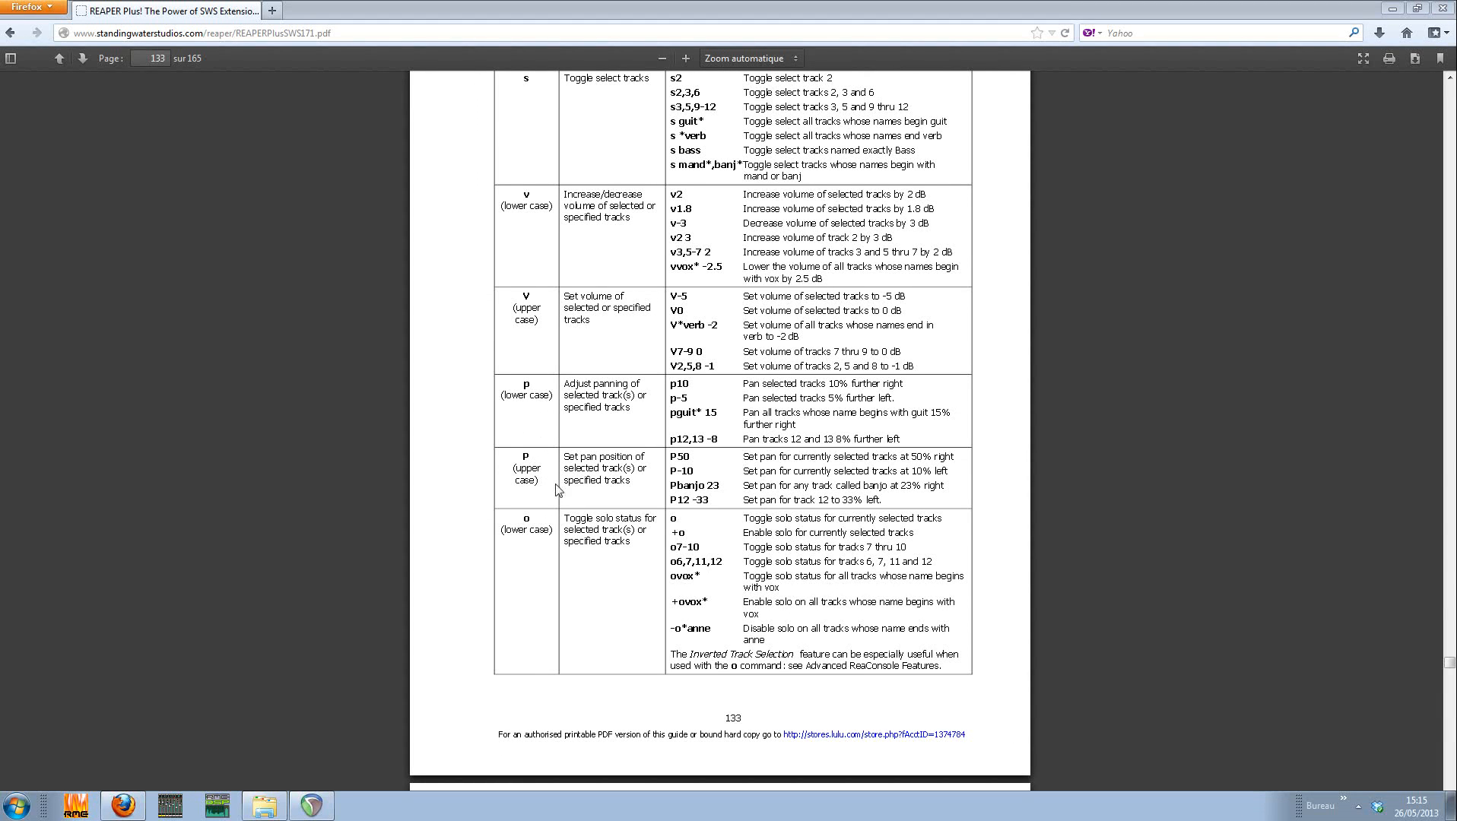
scroll(539, 527, down, 2)
scroll(538, 527, down, 5)
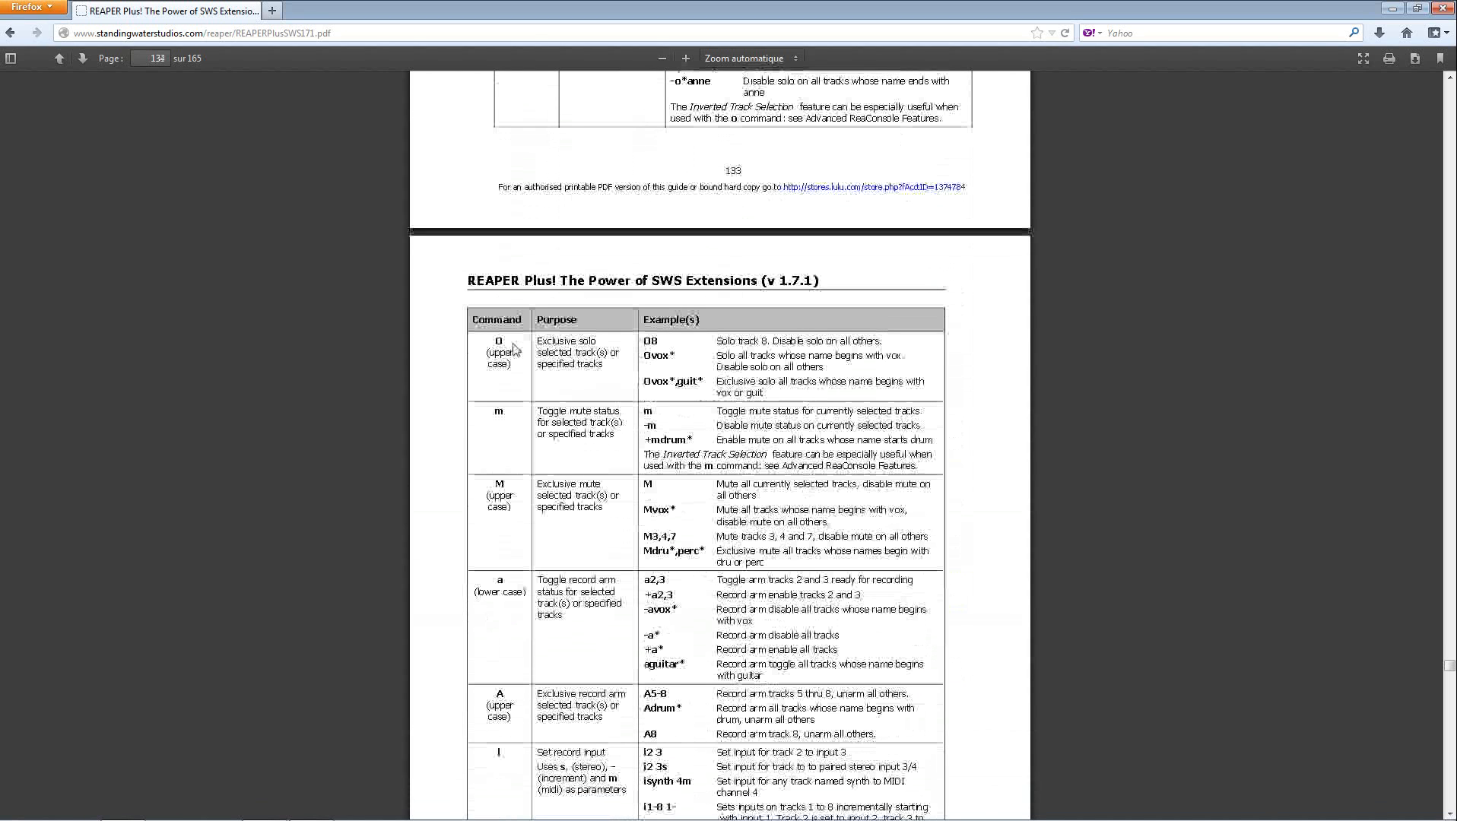
scroll(567, 448, down, 1)
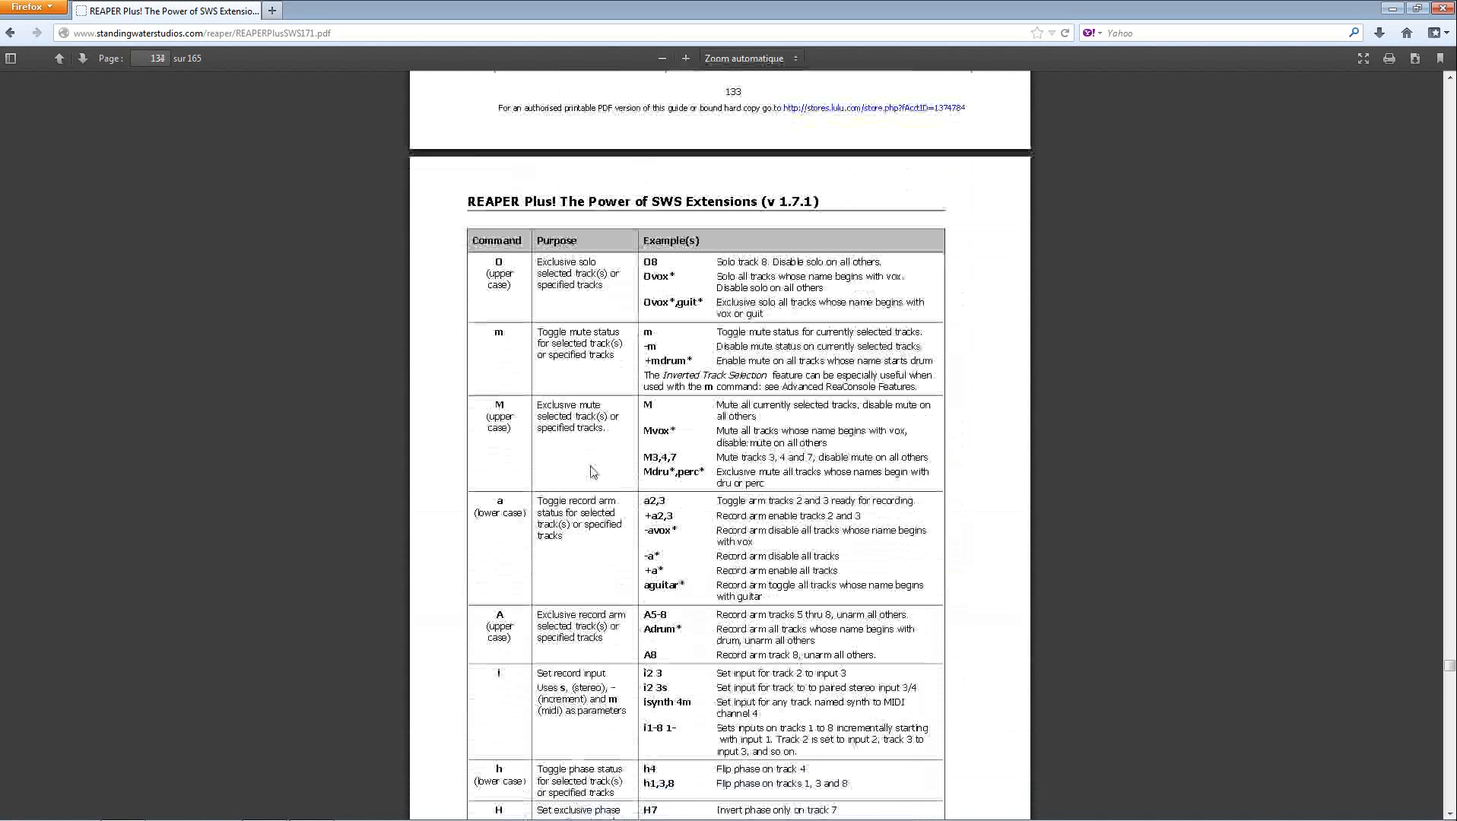
scroll(587, 479, down, 1)
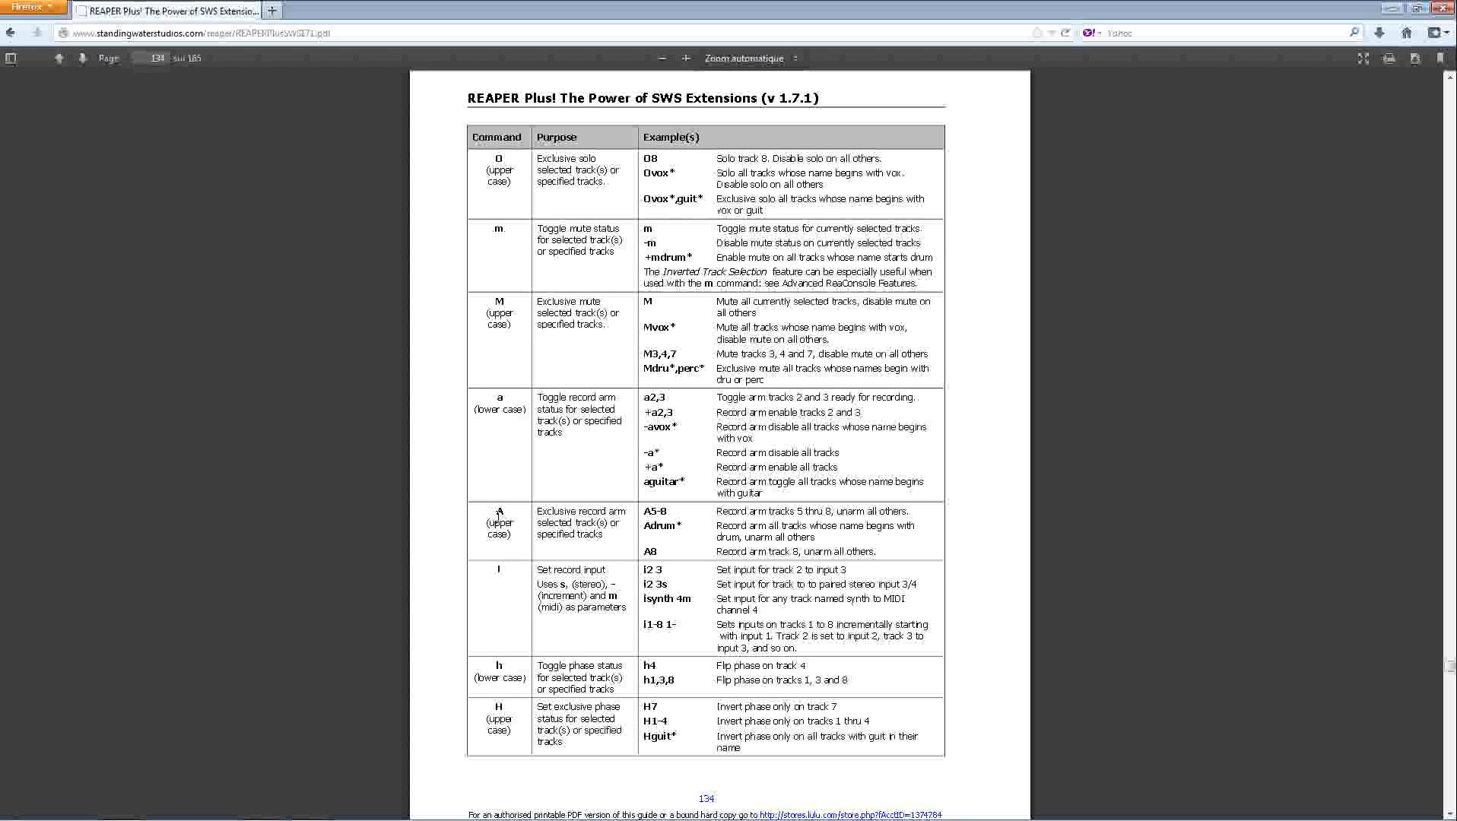
- Examine the ReaConsole Command Summary on pages 134 and 135, covering the record, phase, FX, naming, color and action marker commands
scroll(567, 532, down, 1)
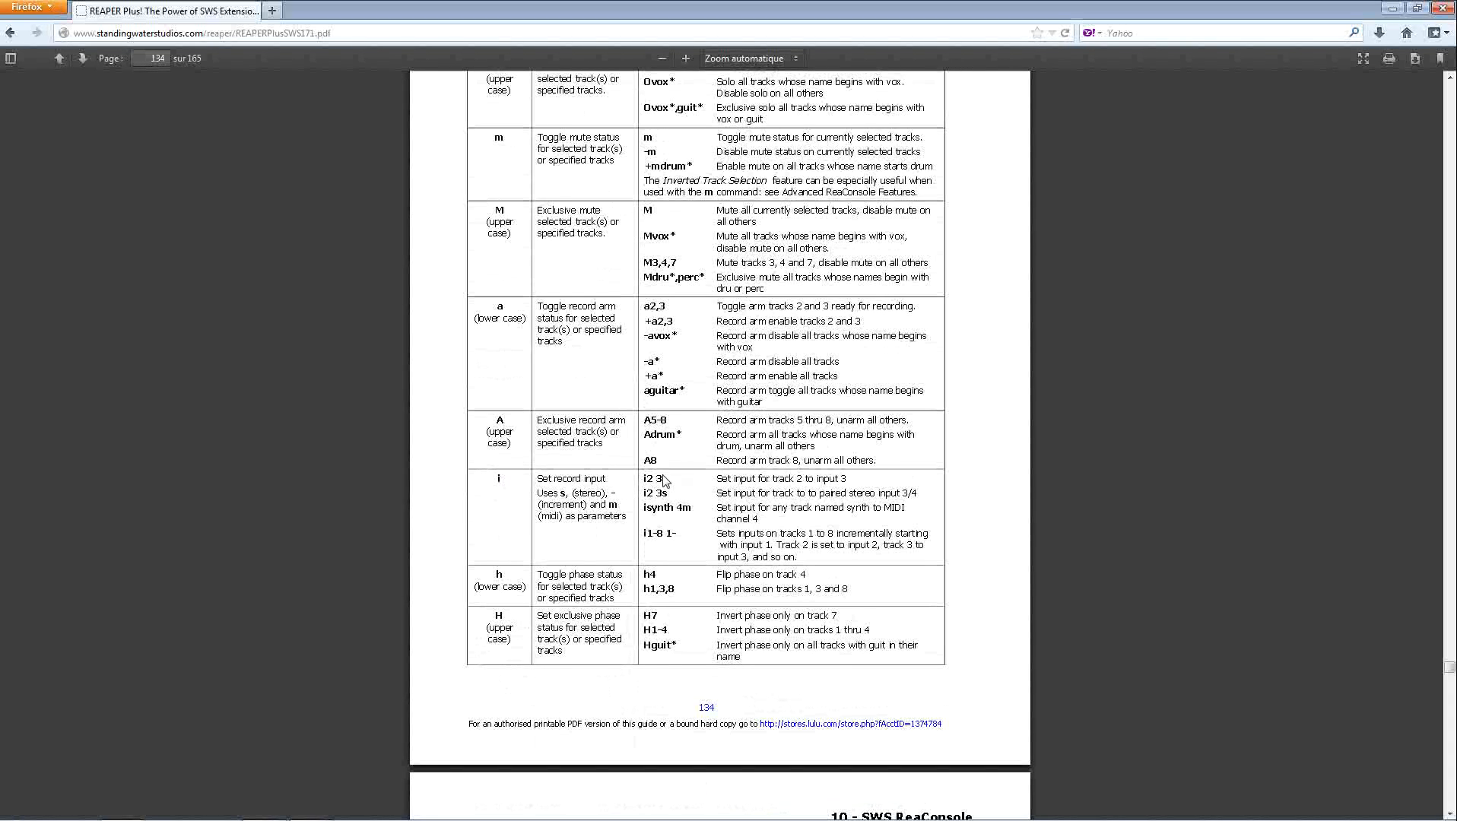
scroll(604, 532, down, 2)
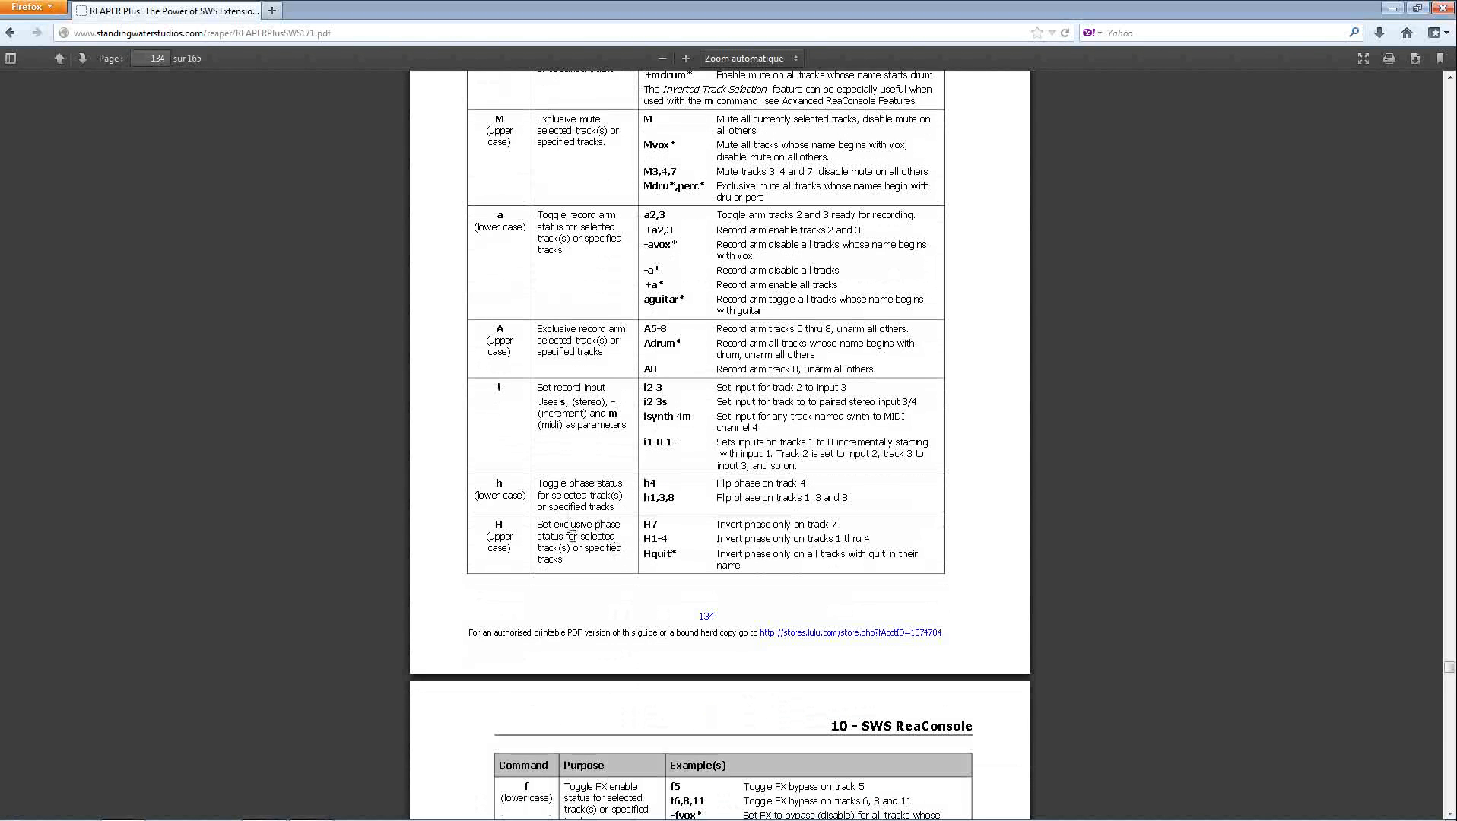
scroll(617, 549, down, 6)
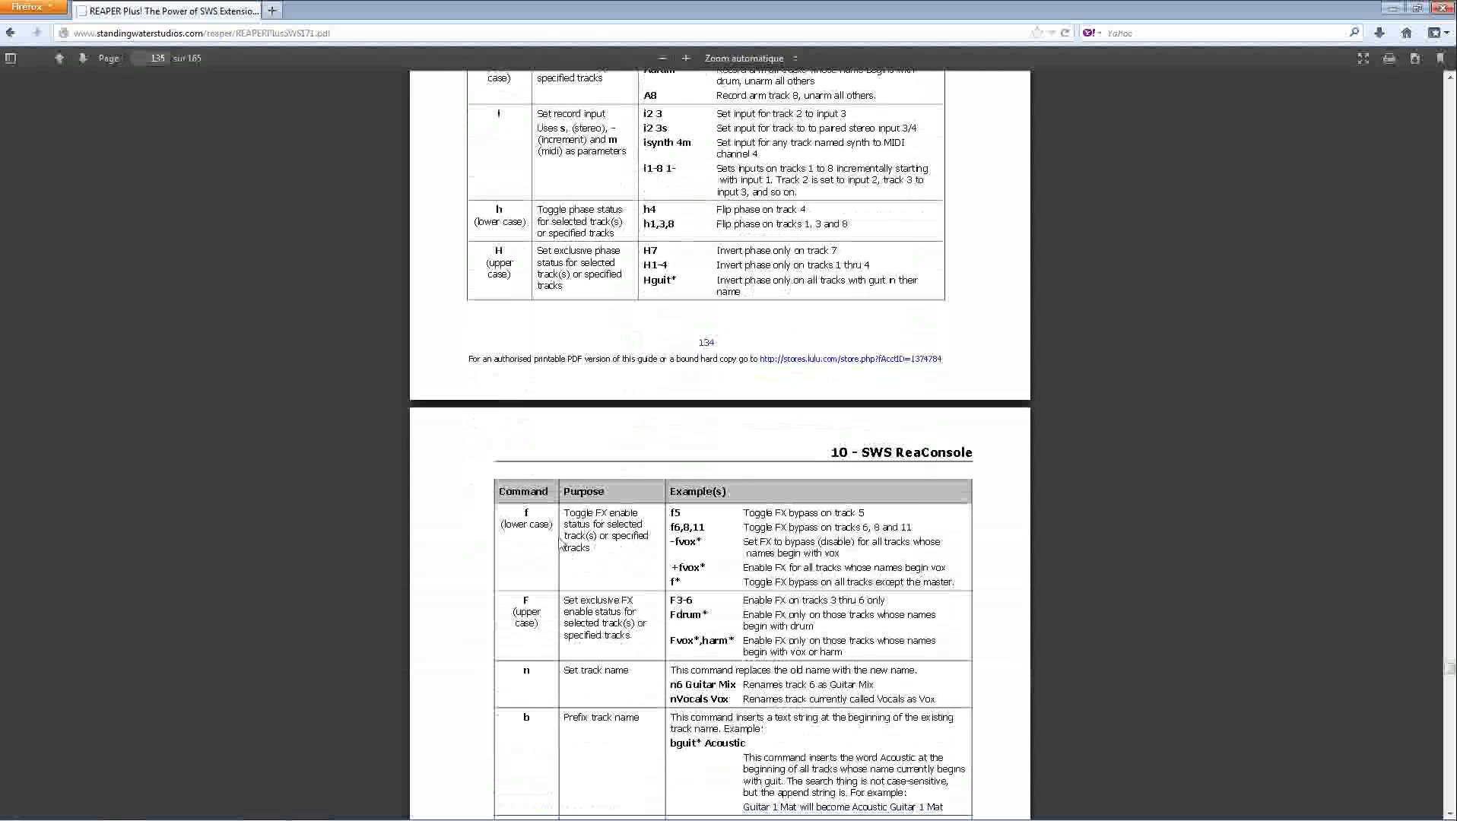
scroll(610, 519, down, 4)
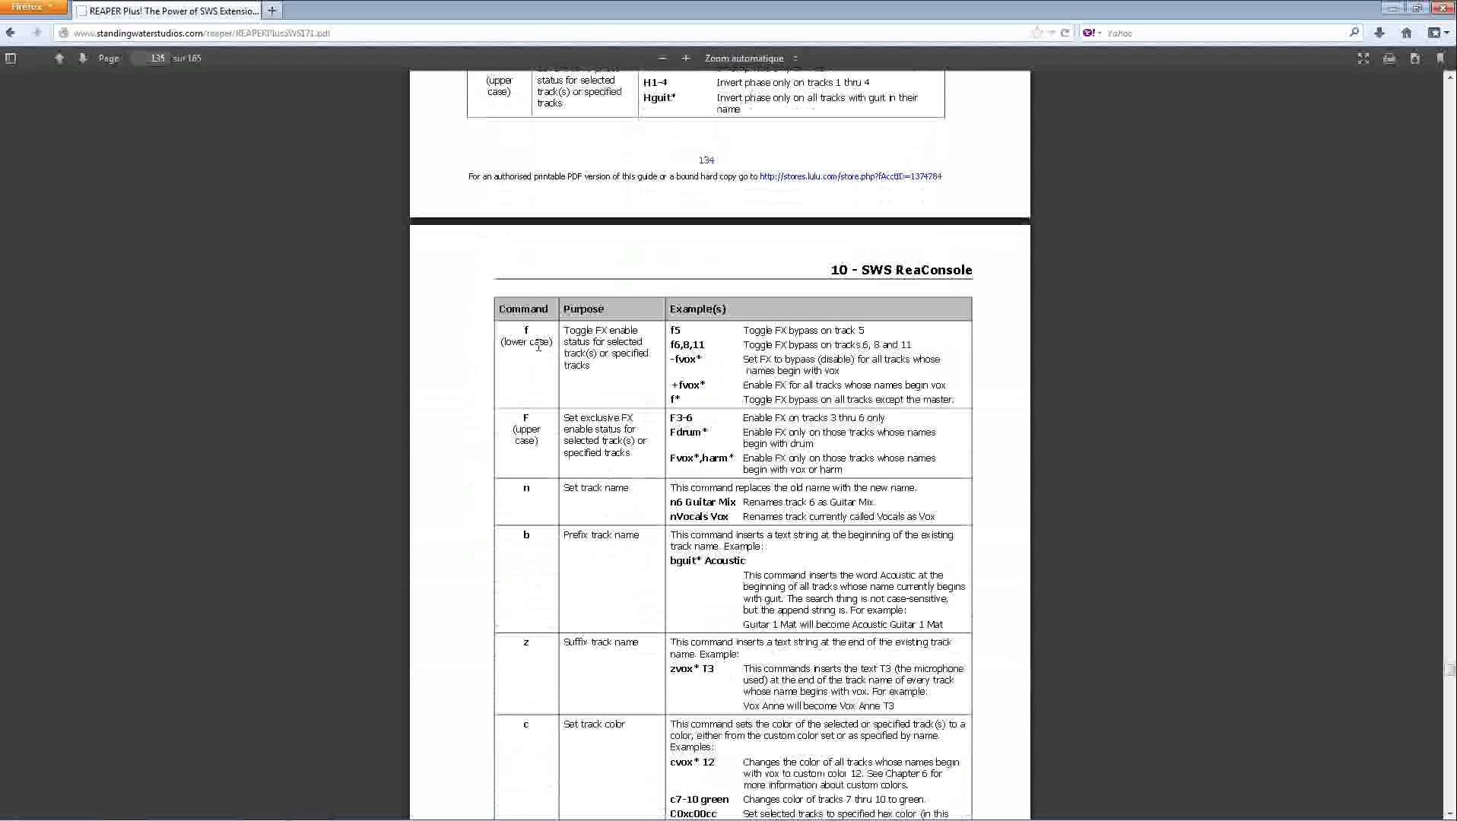
scroll(612, 456, down, 2)
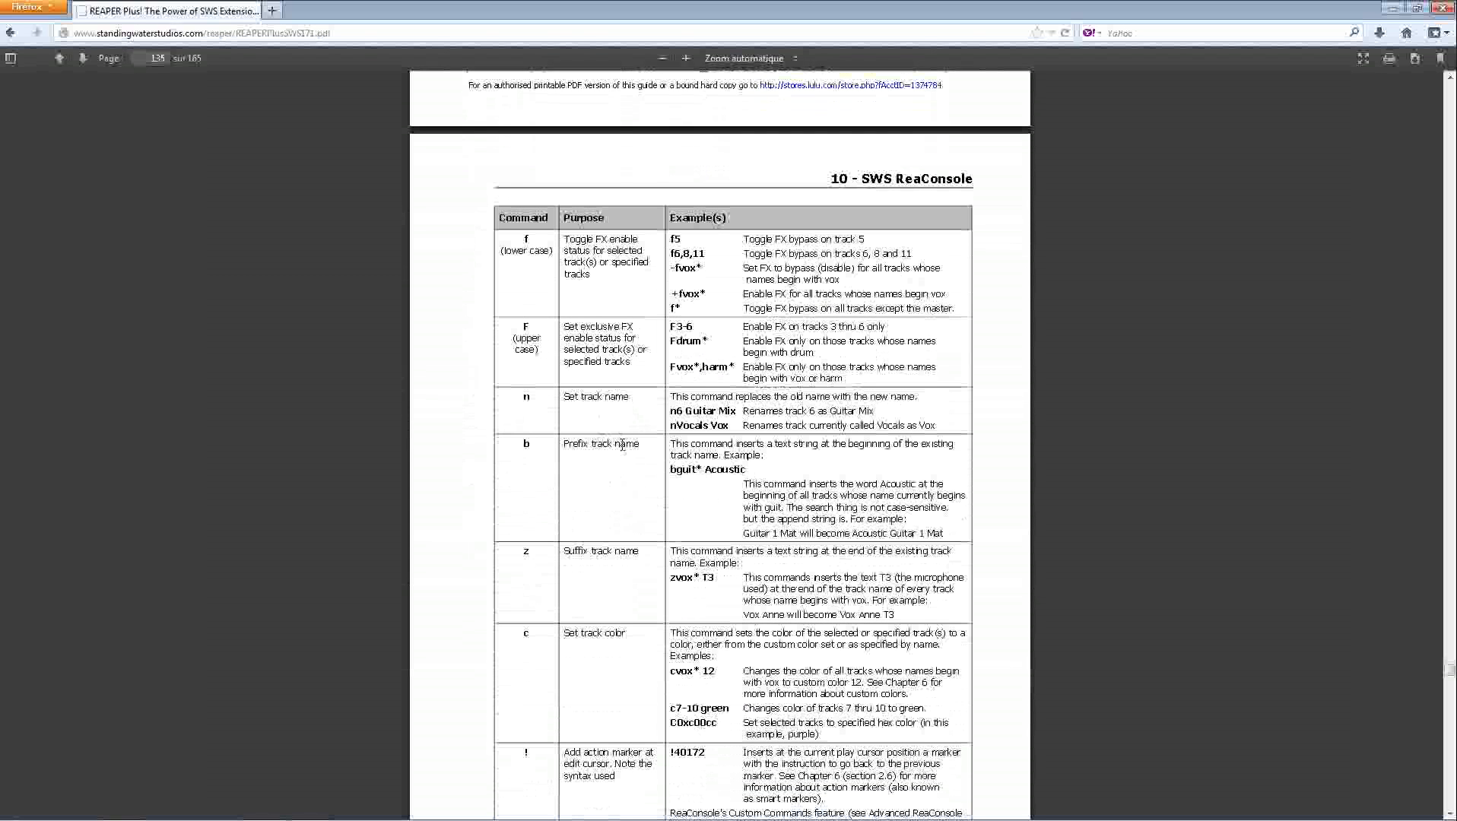
scroll(601, 445, down, 2)
scroll(640, 524, down, 4)
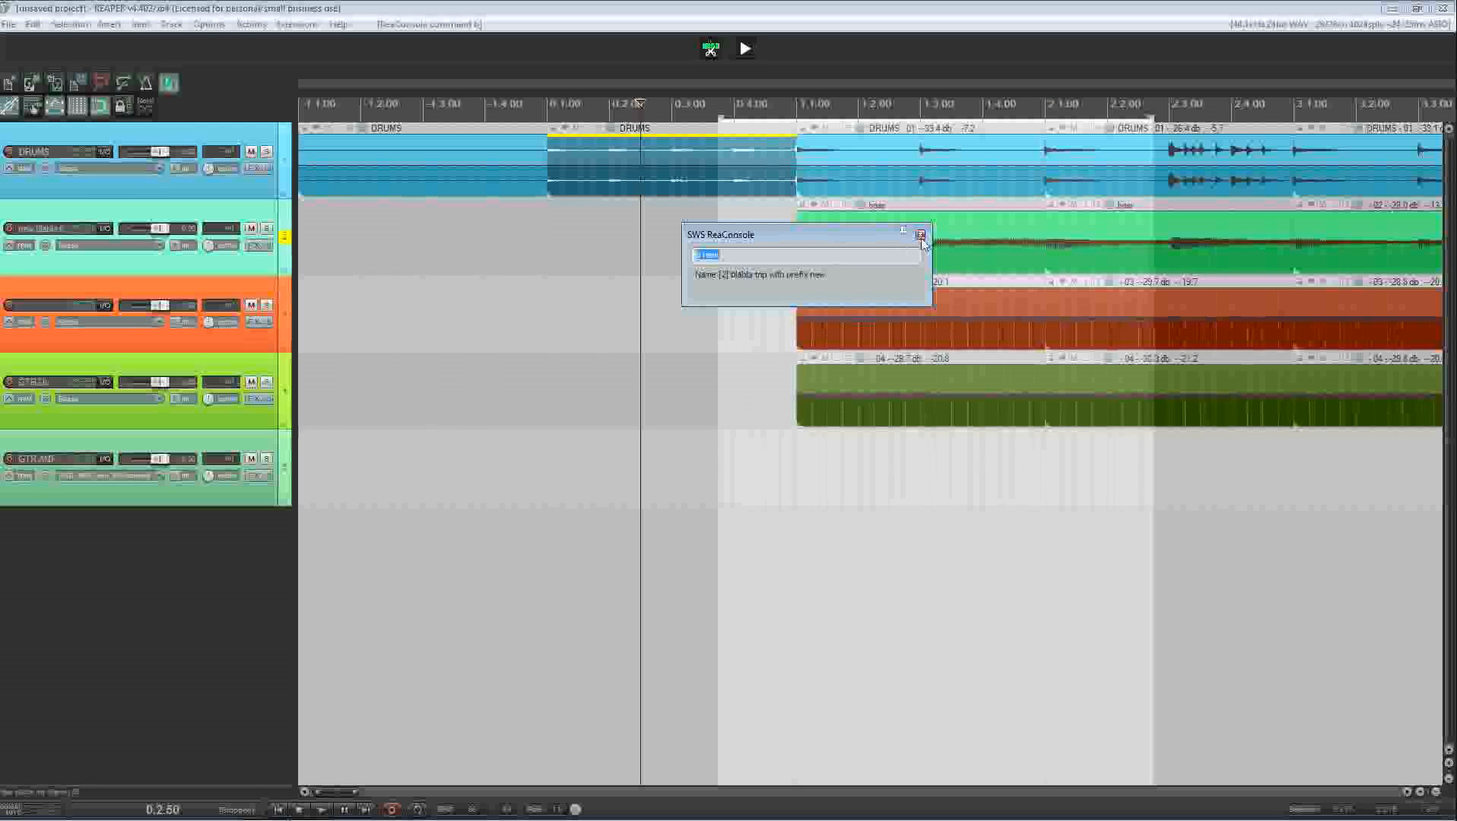
- Switch back to REAPER, close ReaConsole and create a cycle action named "selection bass" in the Cycle Action editor
key(Return)
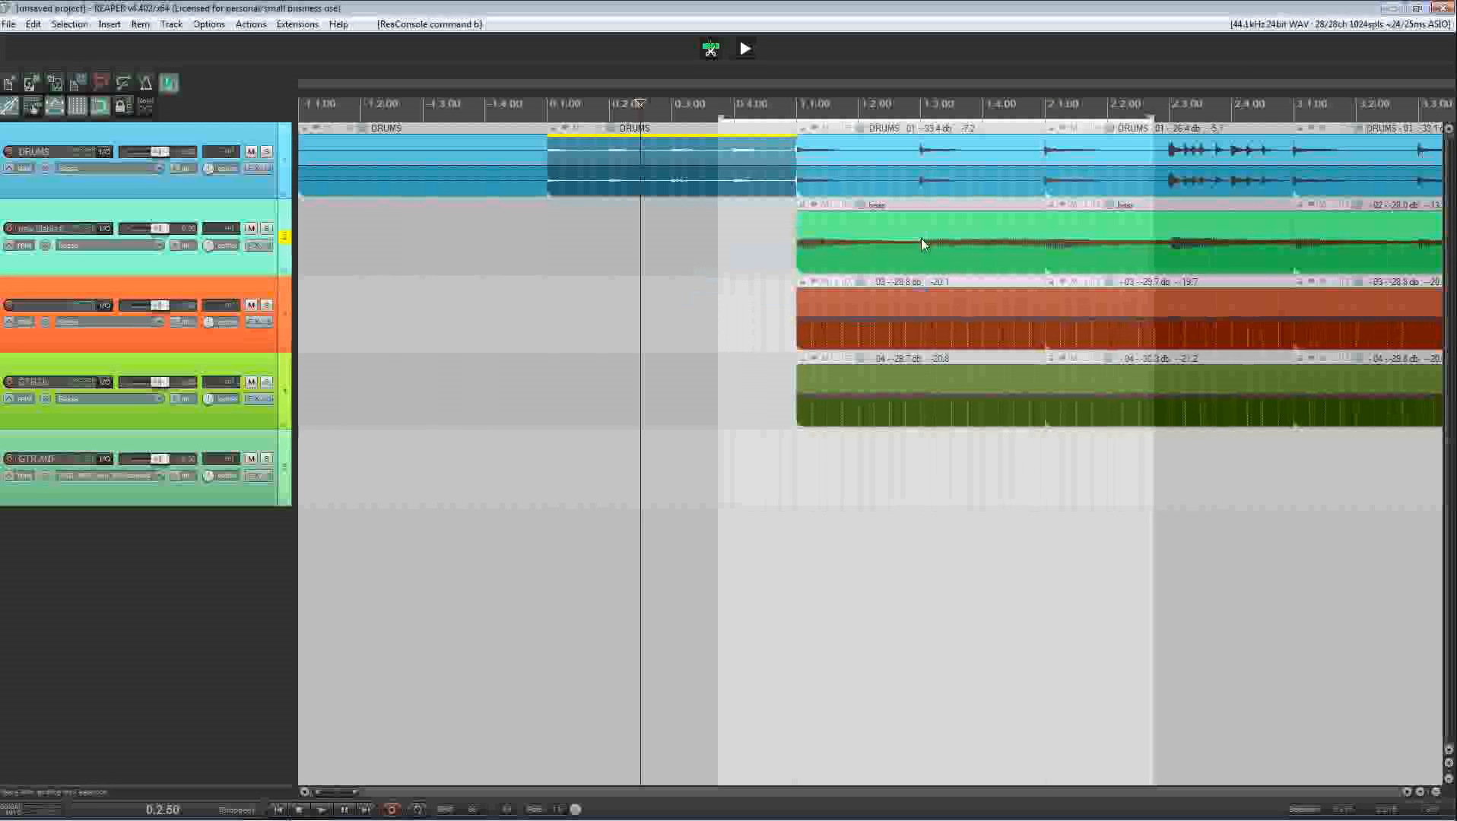
click(286, 25)
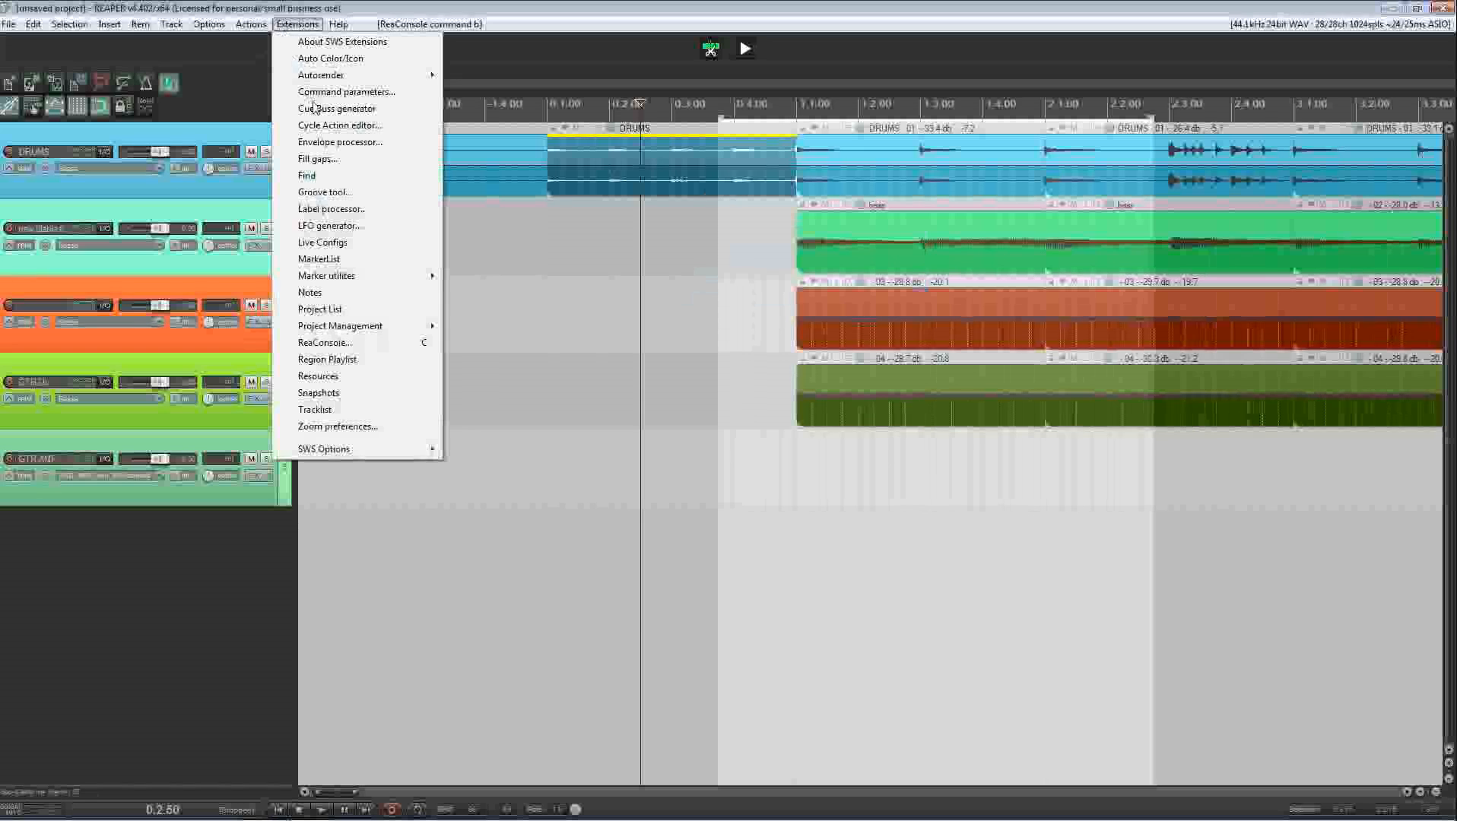
click(328, 126)
drag(655, 161, 888, 228)
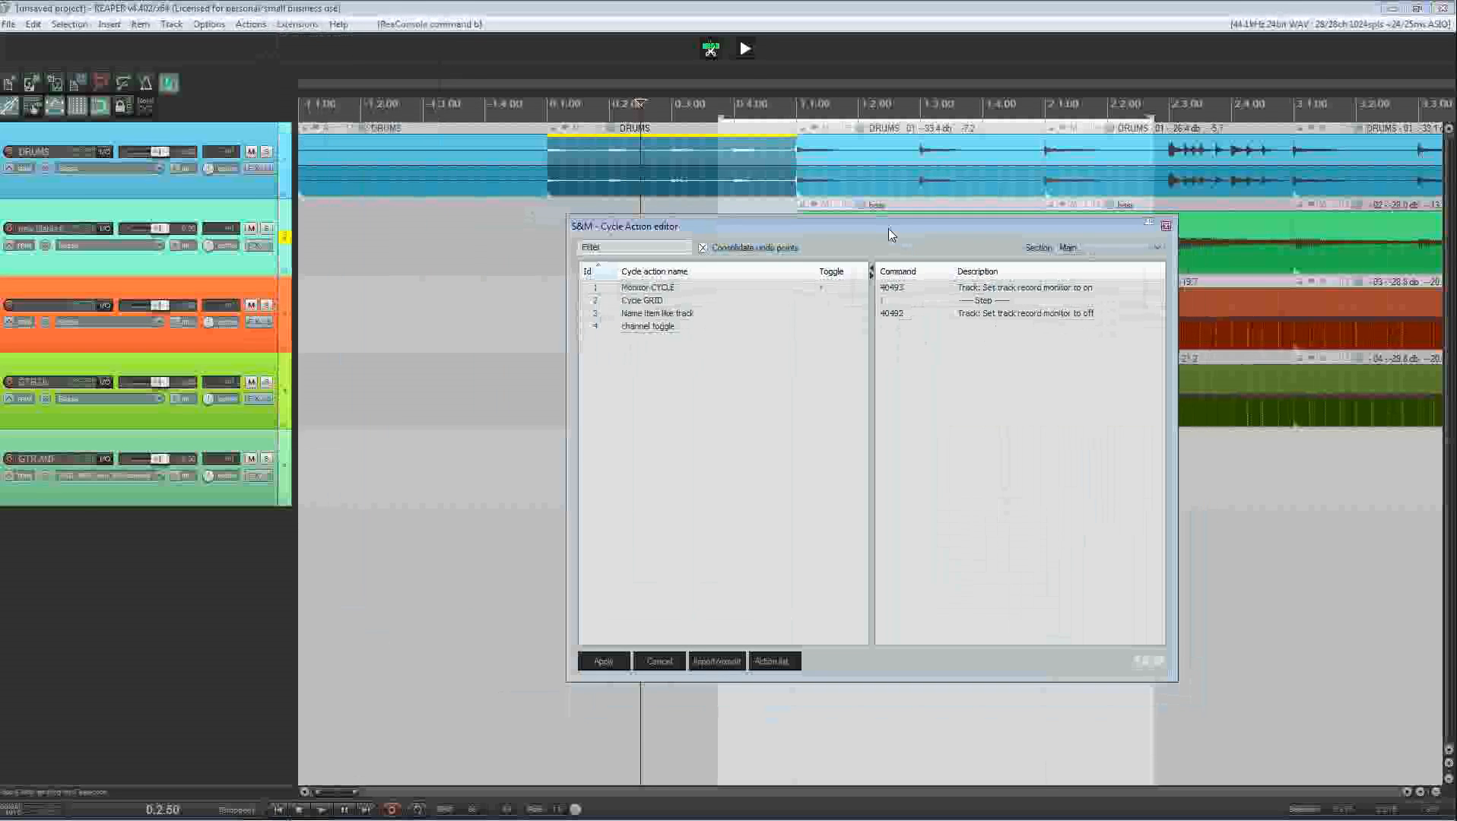
right_click(648, 379)
click(692, 388)
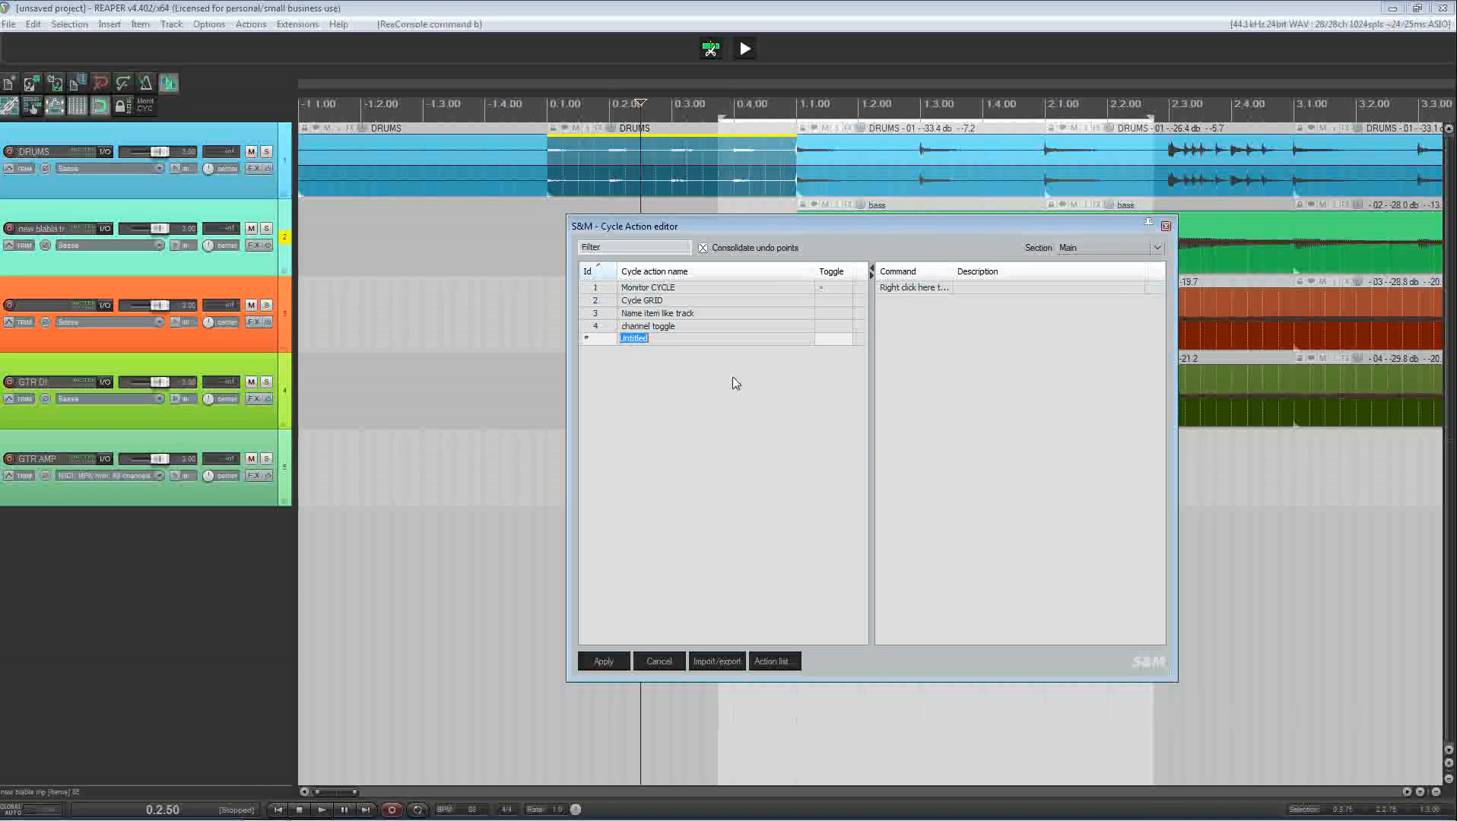
text(selection bass)
key(Return)
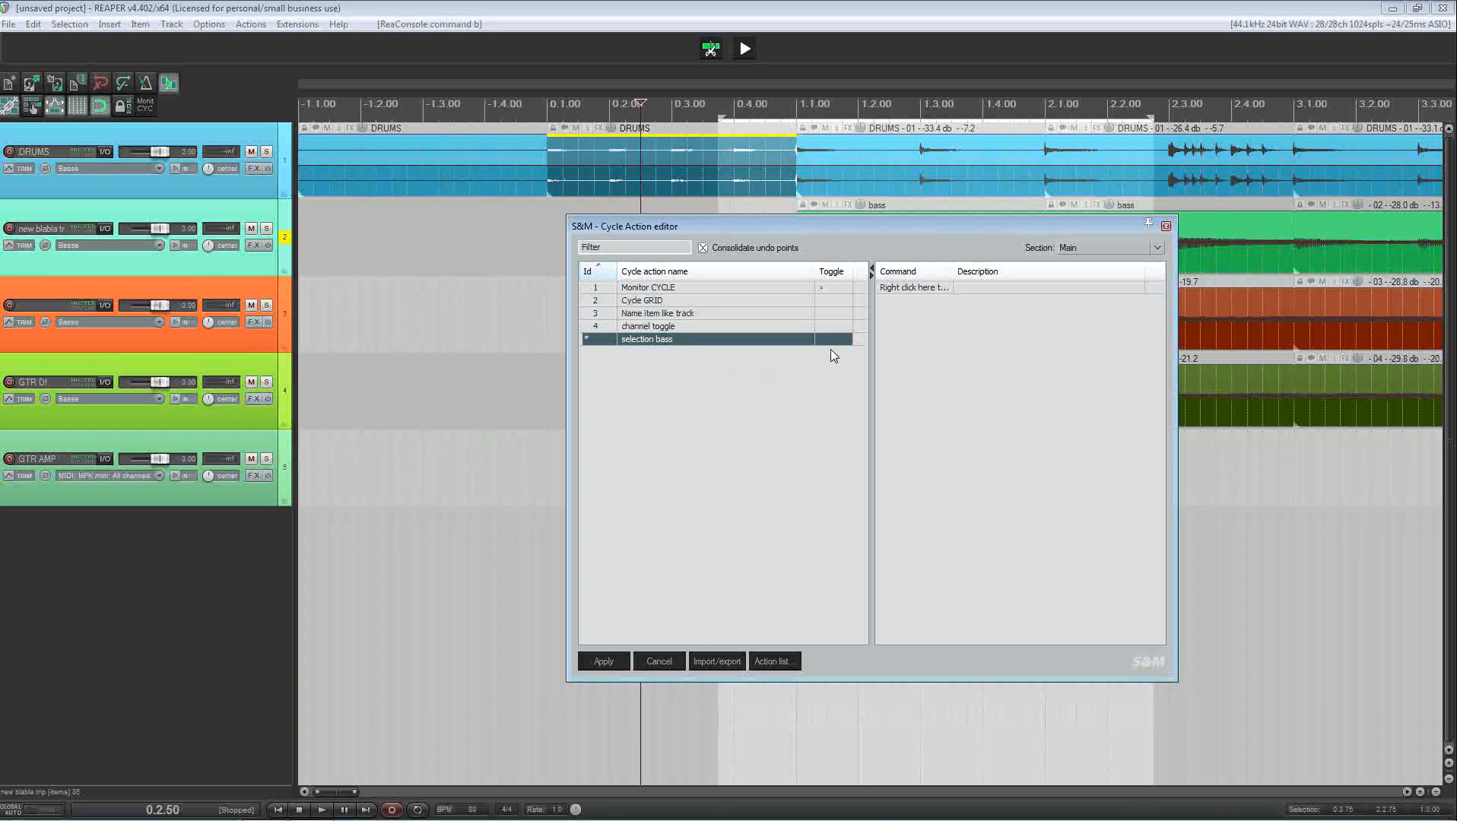
- Add a CONSOLE instruction with the command "S *bass*" to the "selection bass" cycle action and apply it
right_click(926, 329)
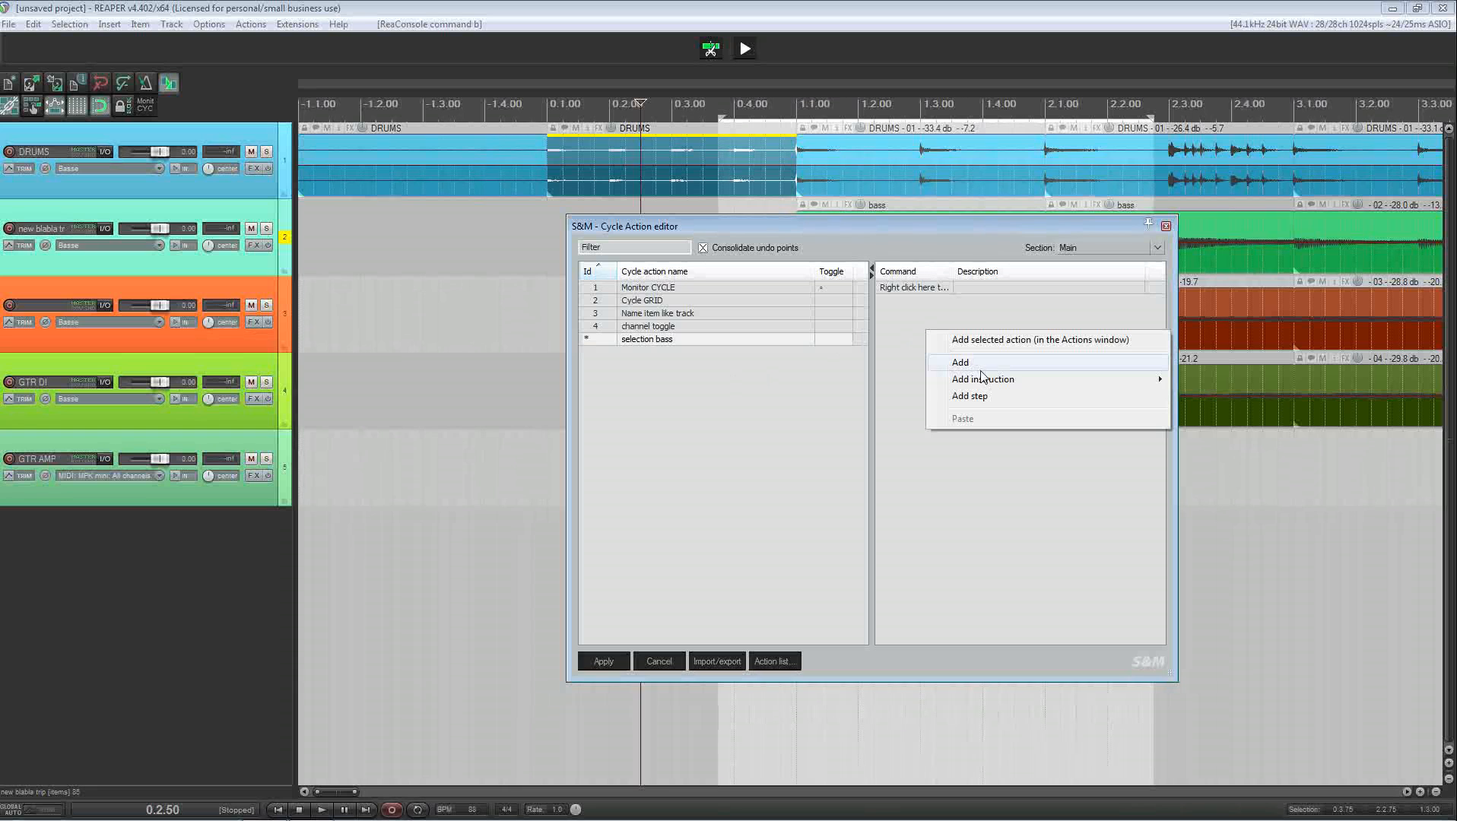
mouse_move(1071, 384)
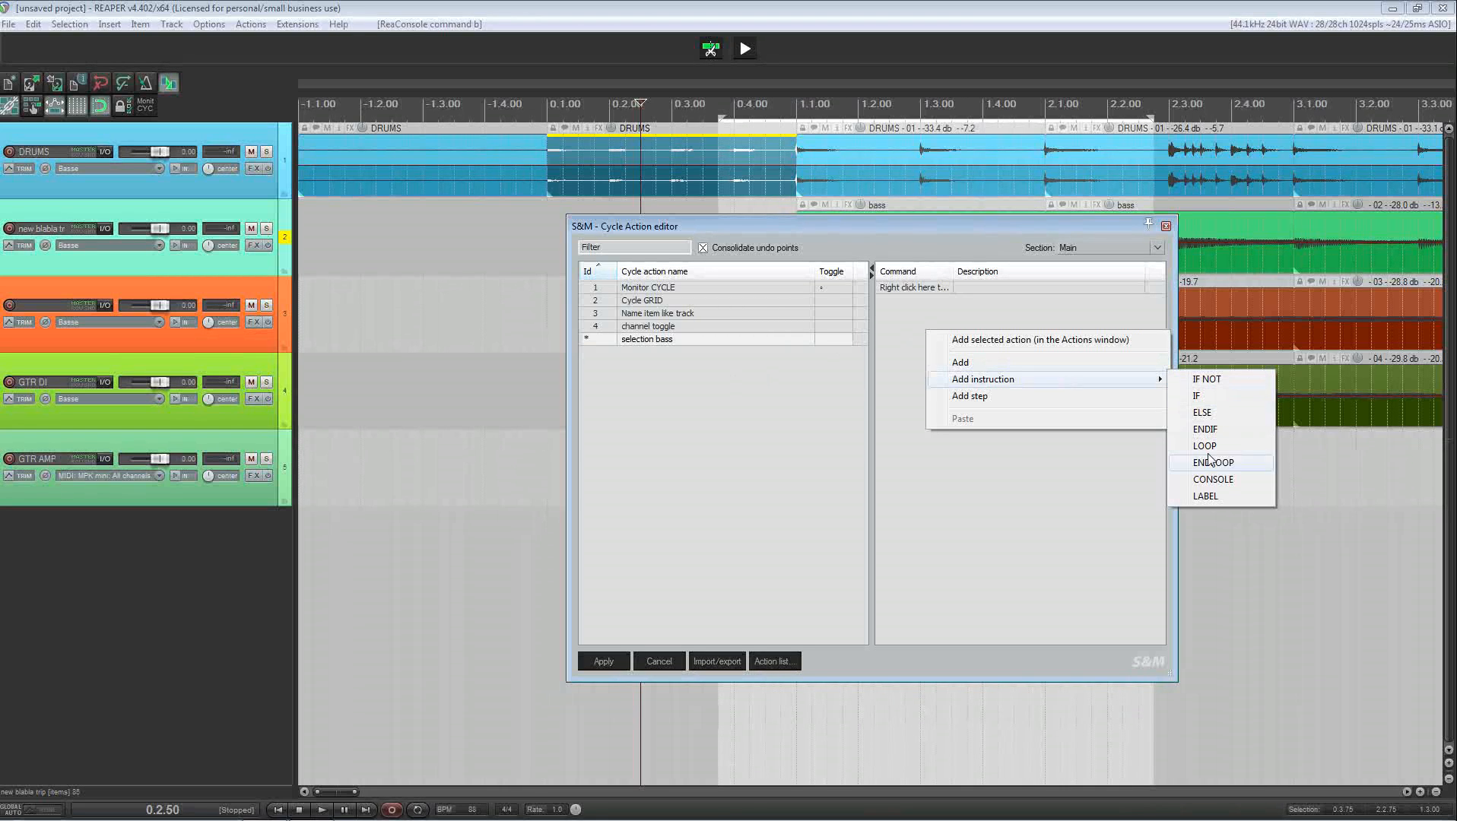
click(1213, 479)
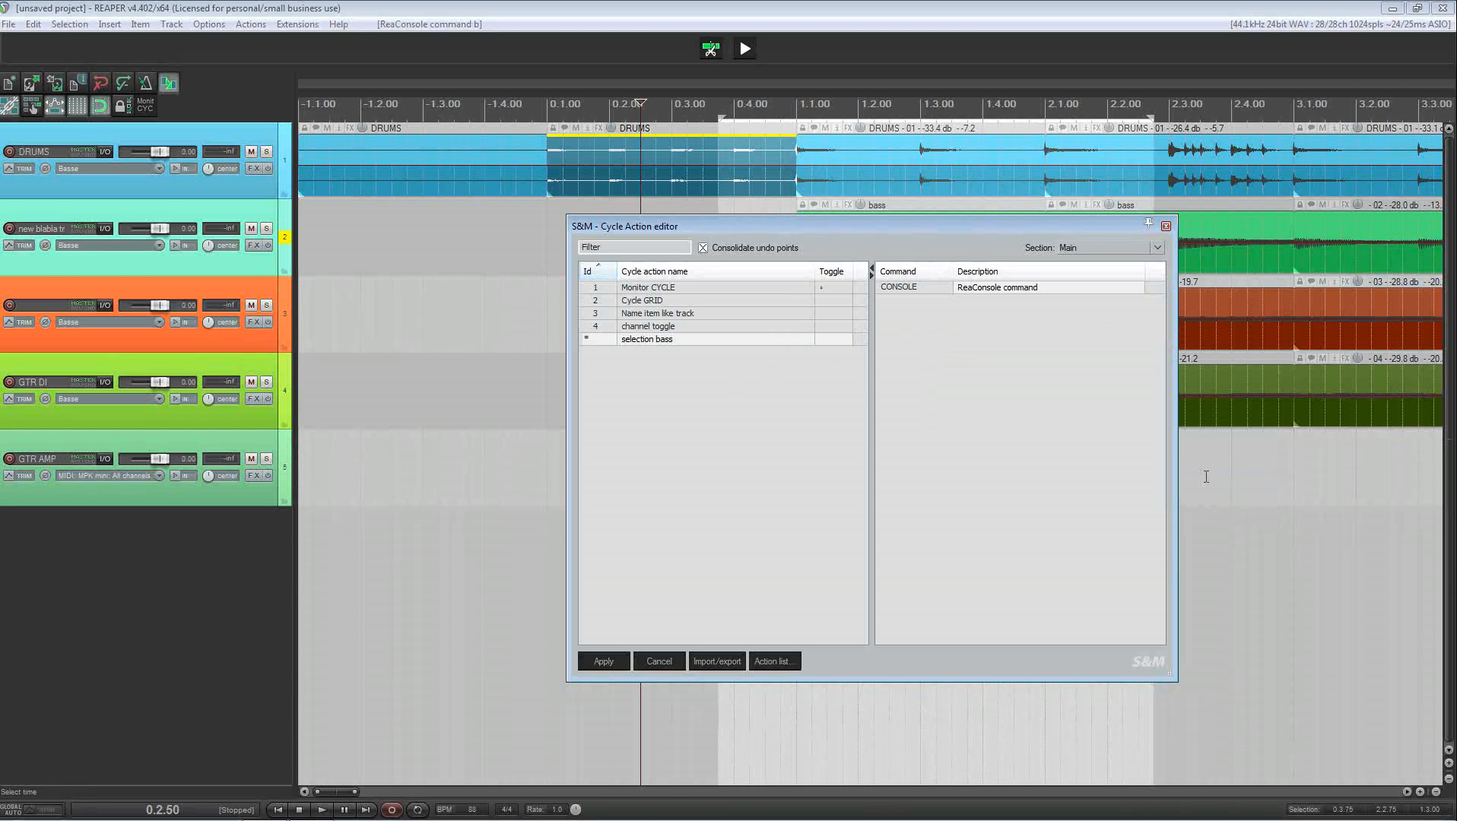
text(S *bass*)
click(608, 662)
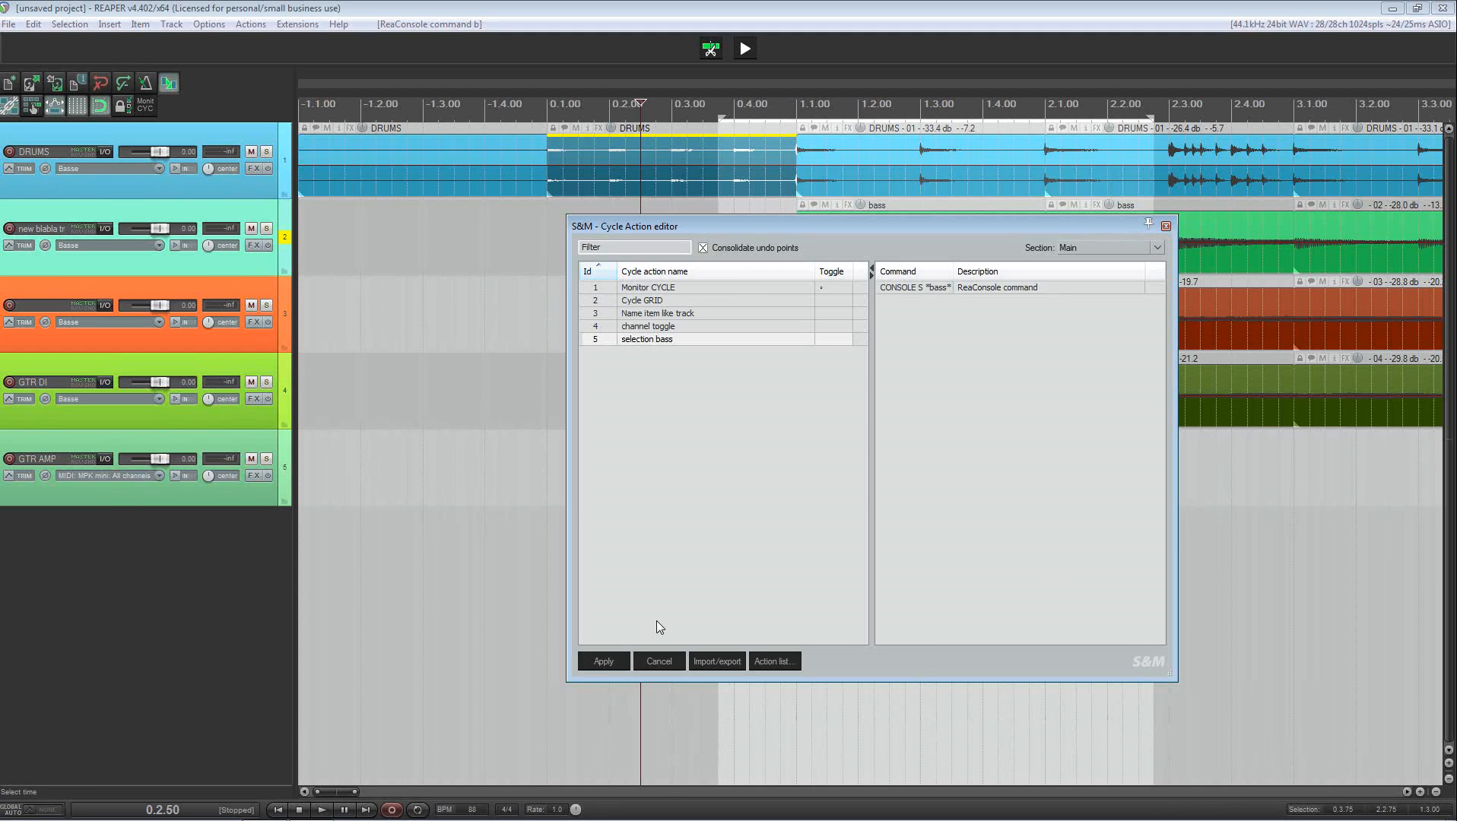
- Find the "selection bass" action in the action list with the filter "sele bass" and assign it the shortcut B
click(770, 659)
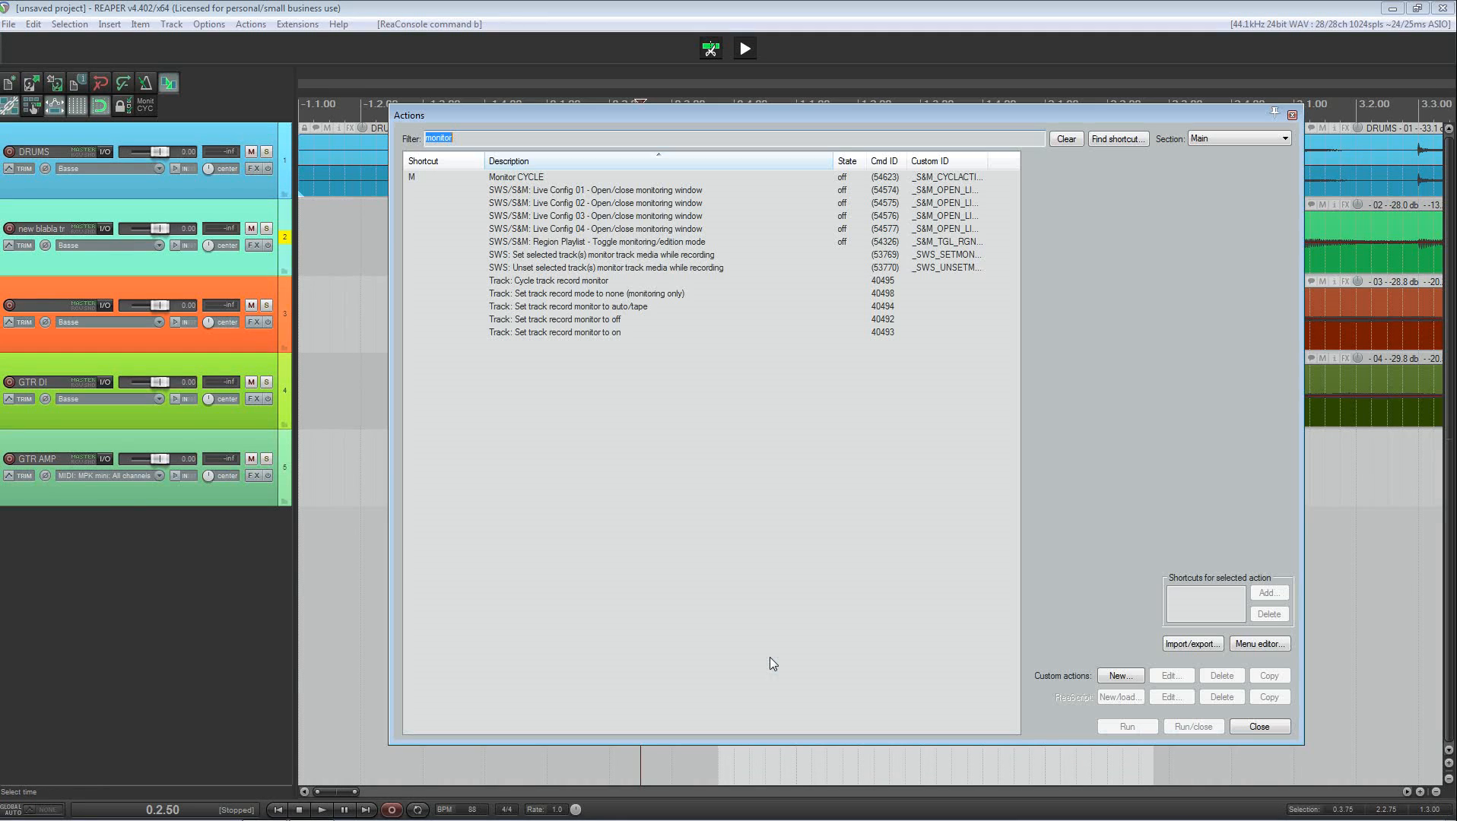
drag(481, 108, 744, 129)
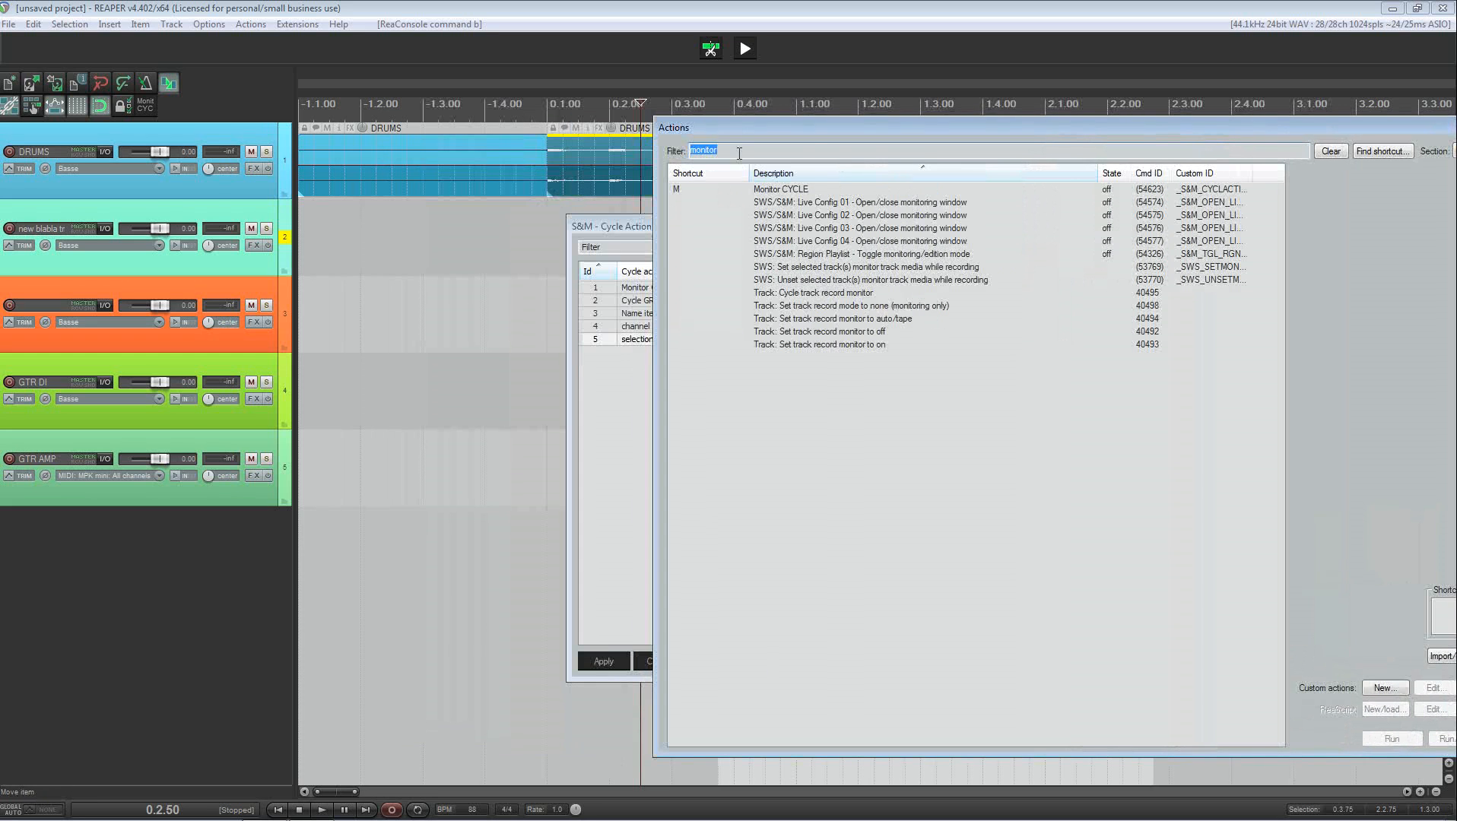
text(sele bass)
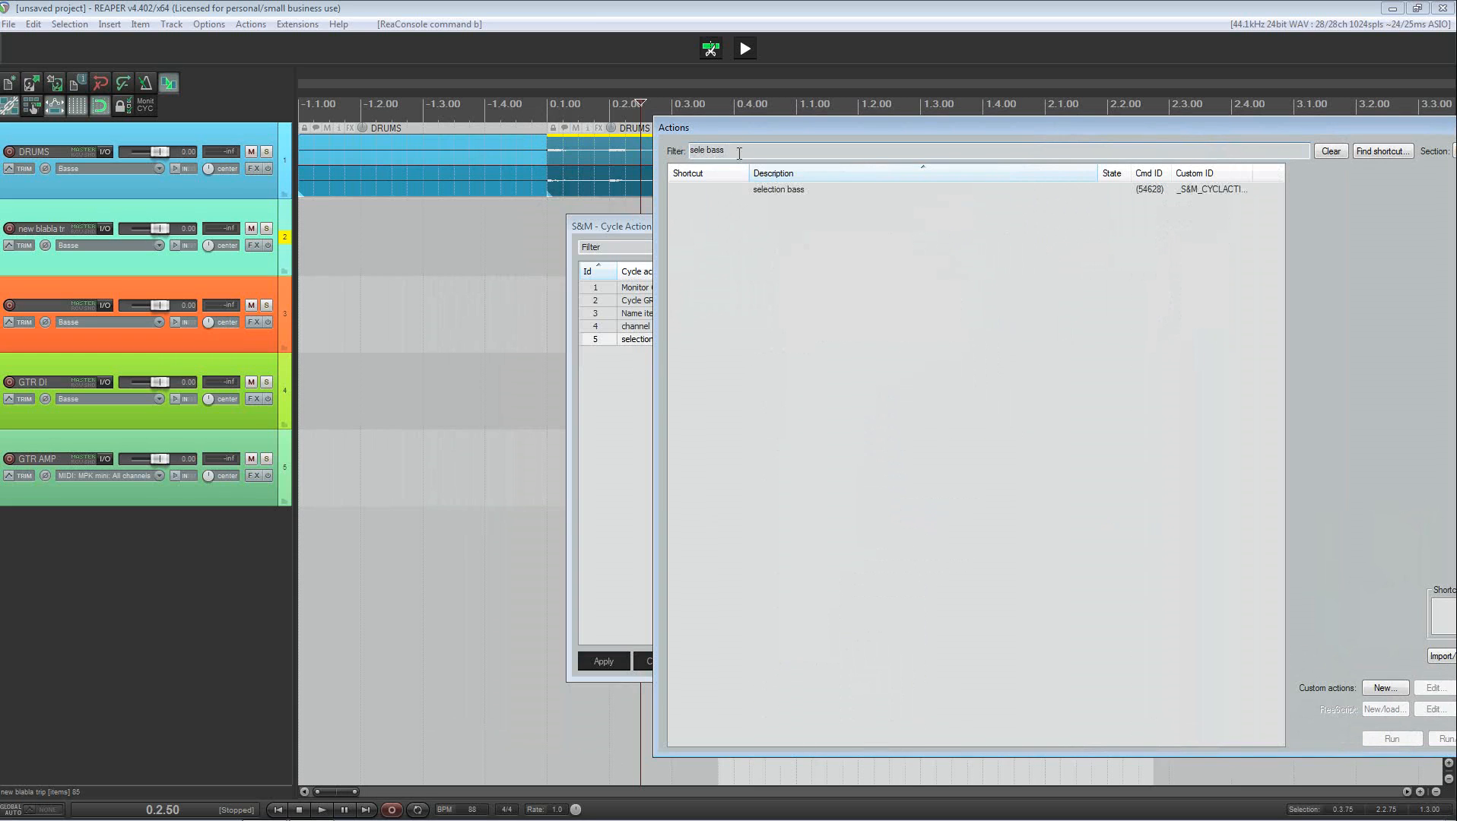
click(791, 190)
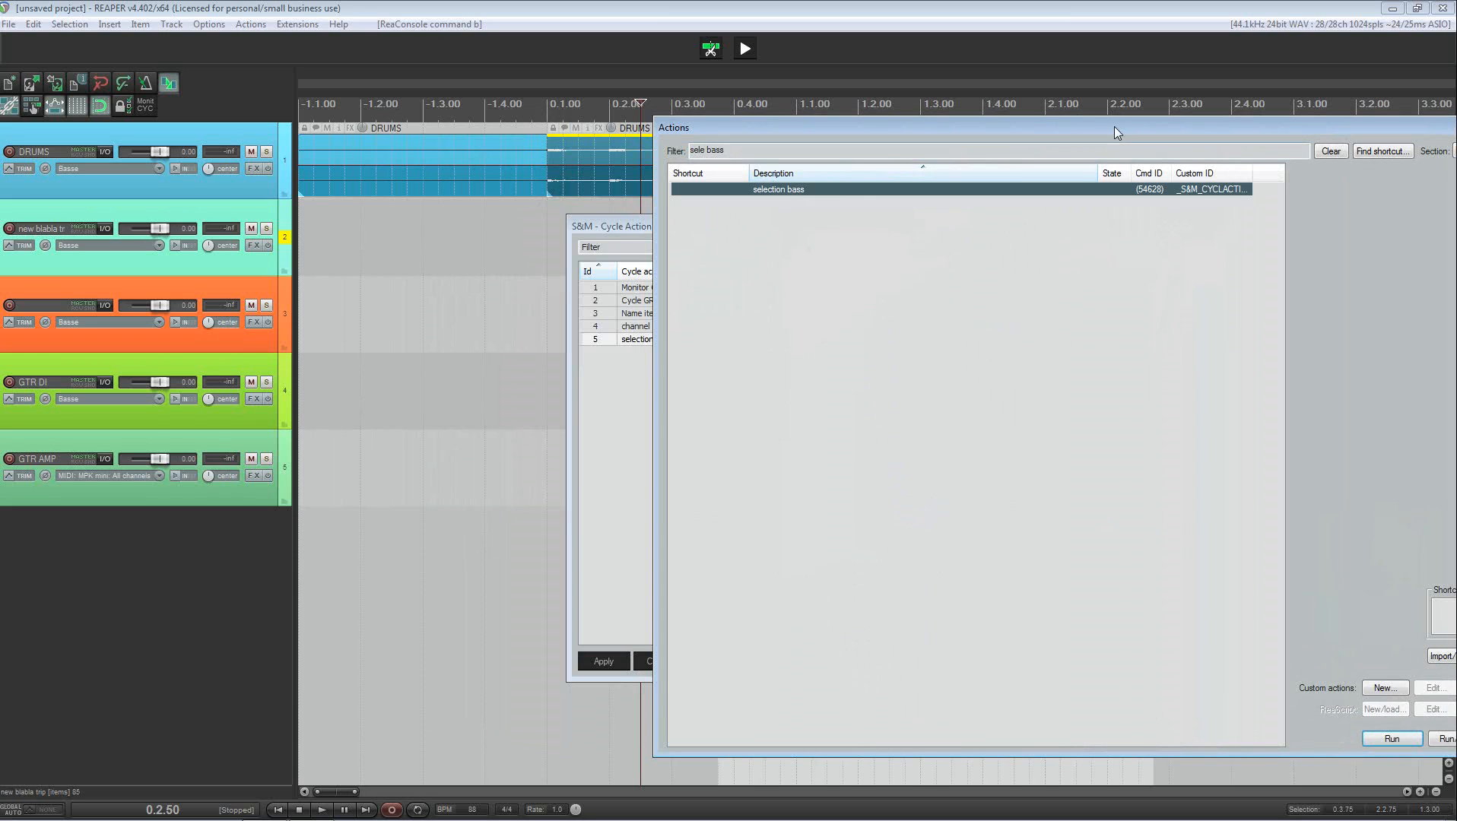
drag(1117, 126, 871, 97)
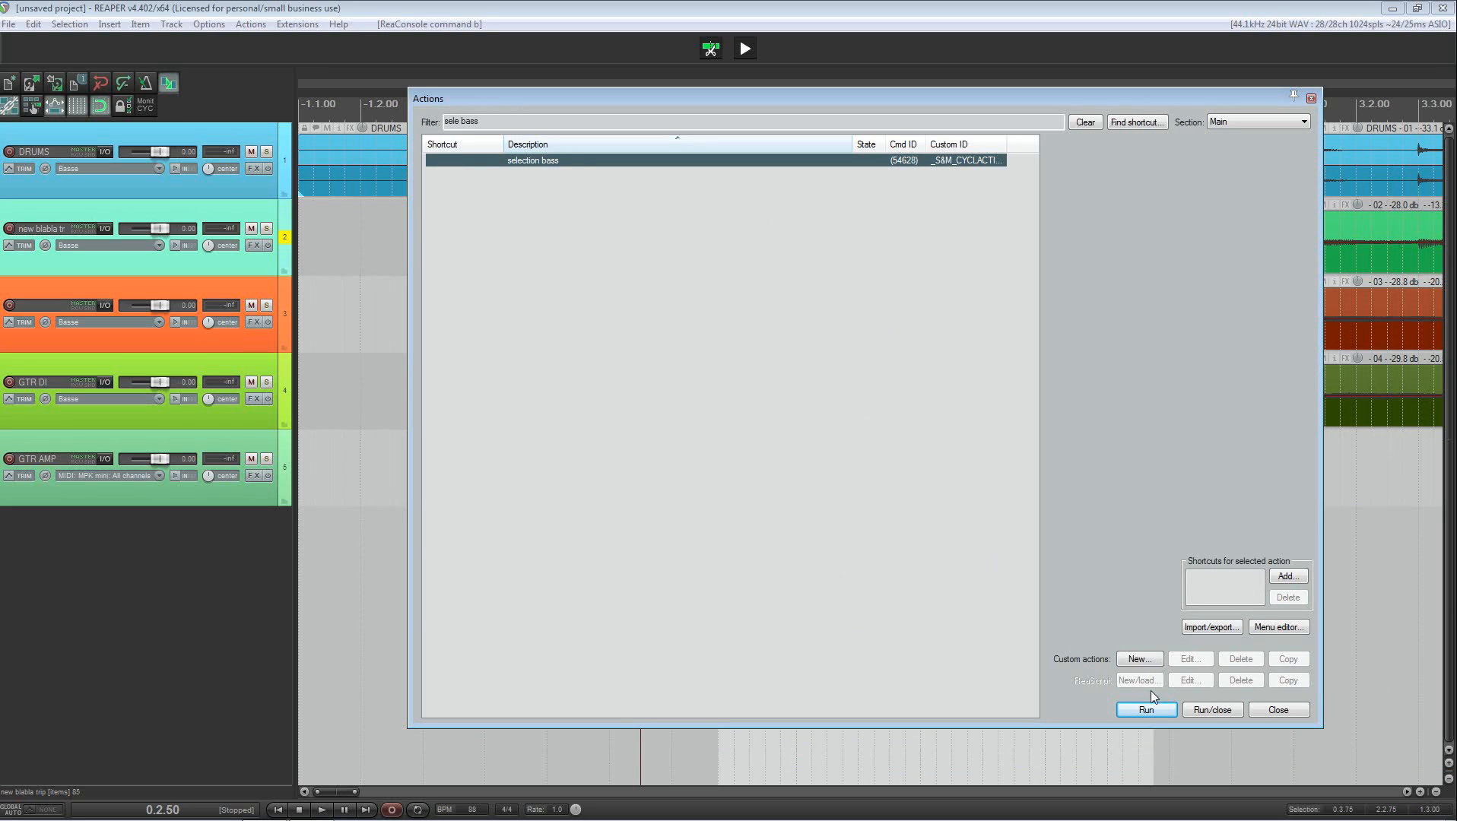
click(1278, 578)
key(b)
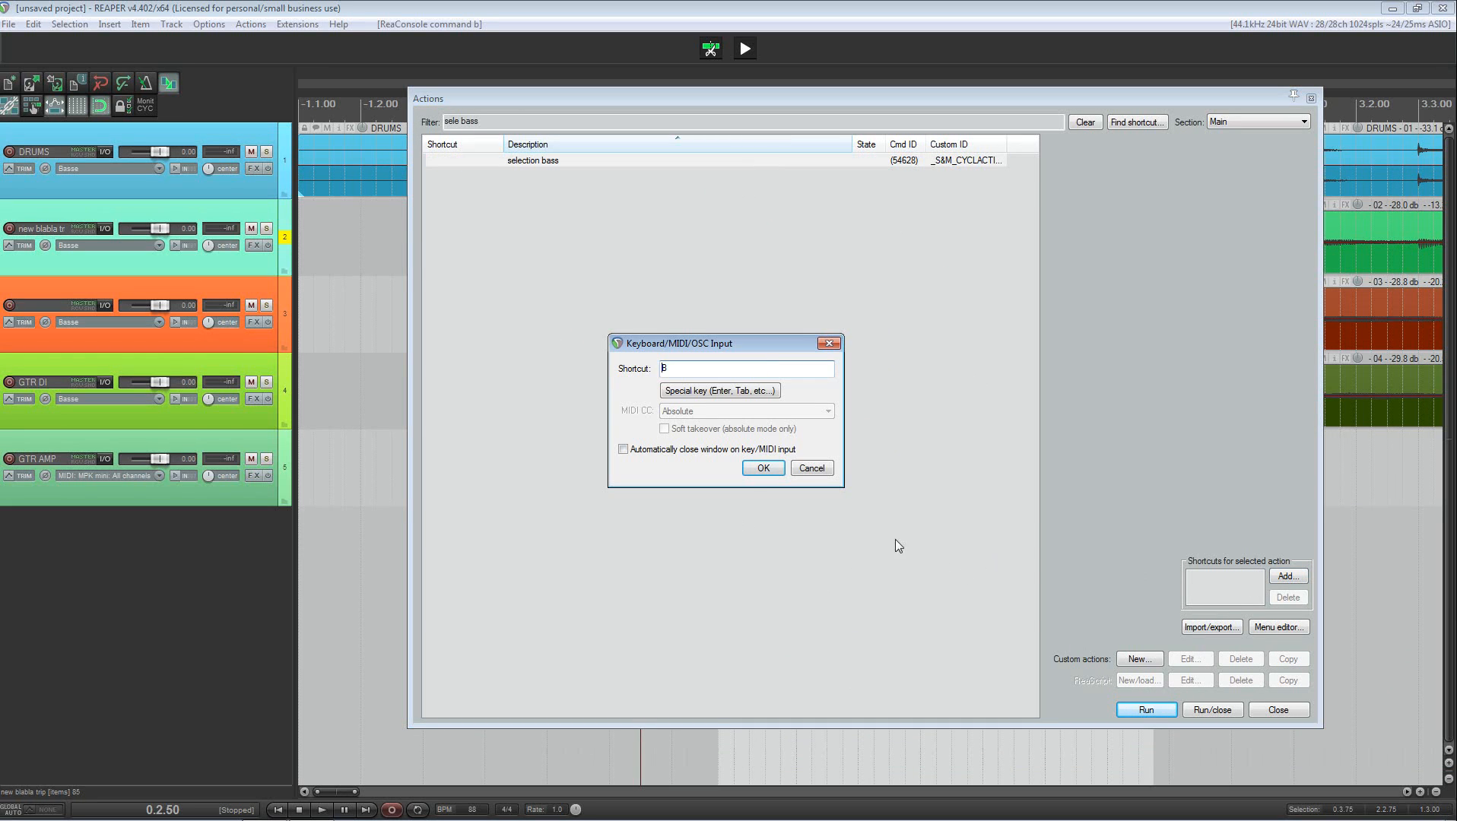
click(763, 468)
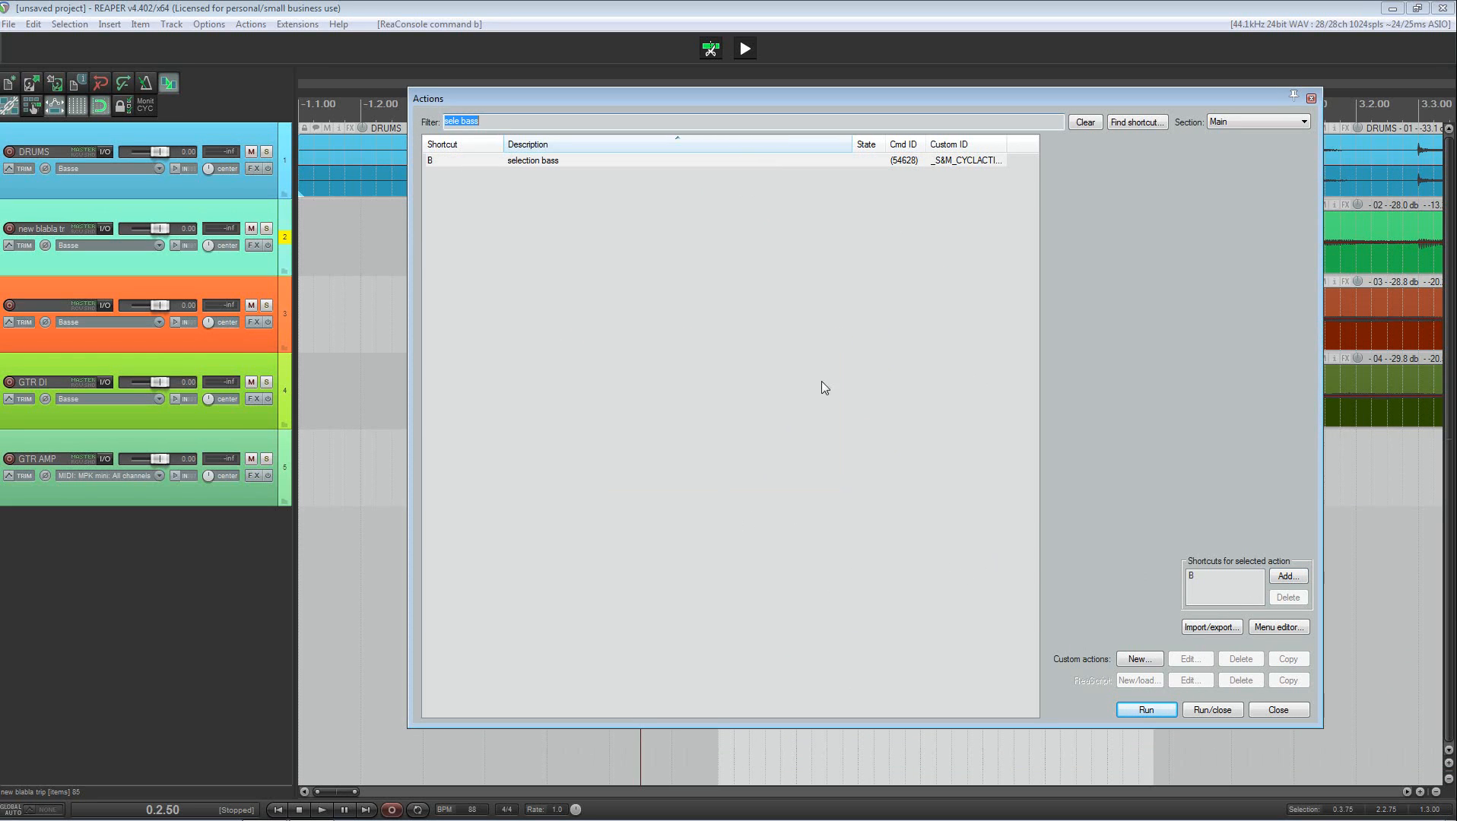
click(1310, 99)
- Rename tracks 2 and 3 to "Bass", then select the GTR AMP track and test the "selection bass" action
text(B)
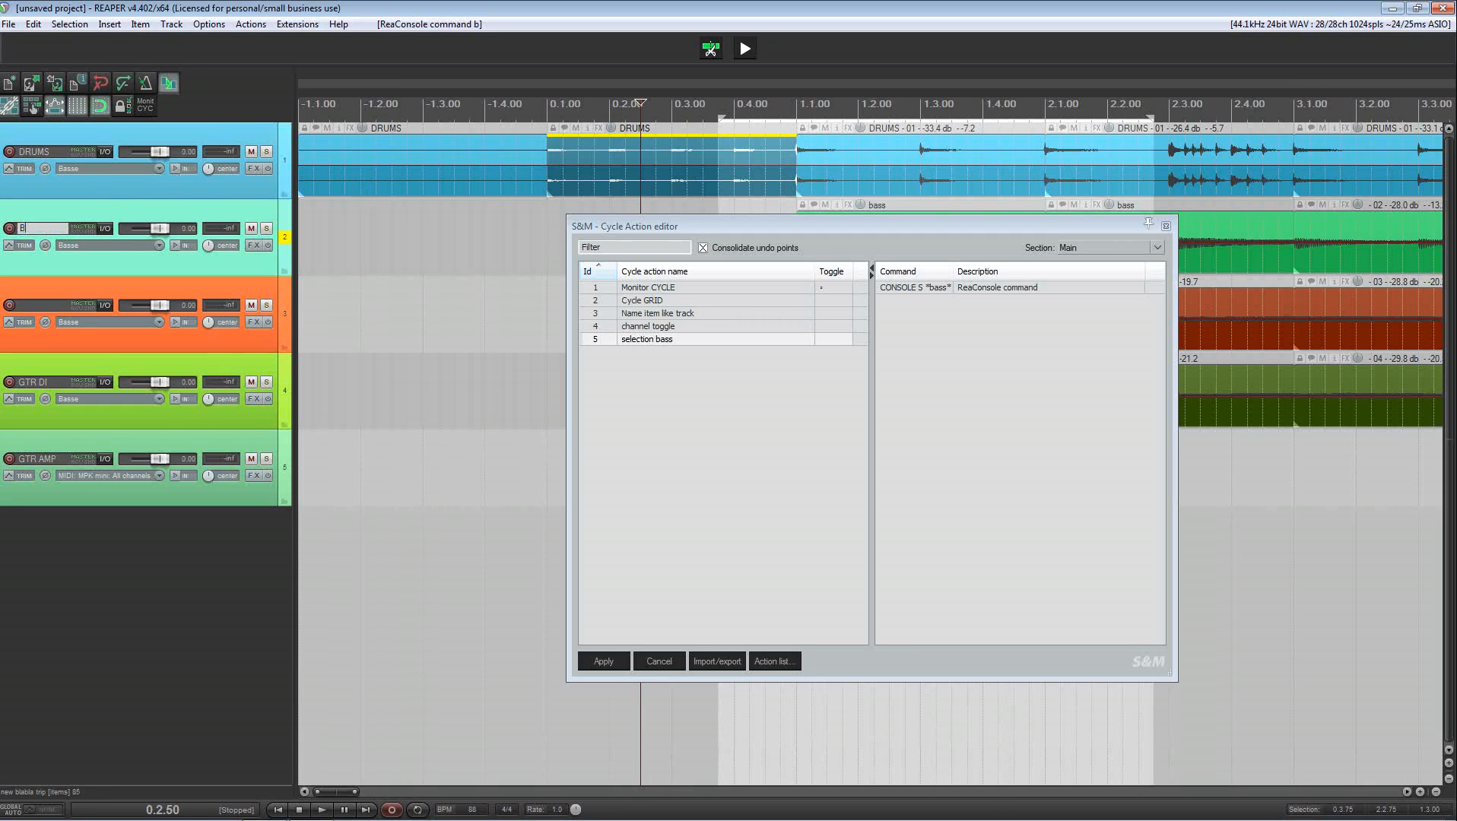
text(ass)
double_click(44, 302)
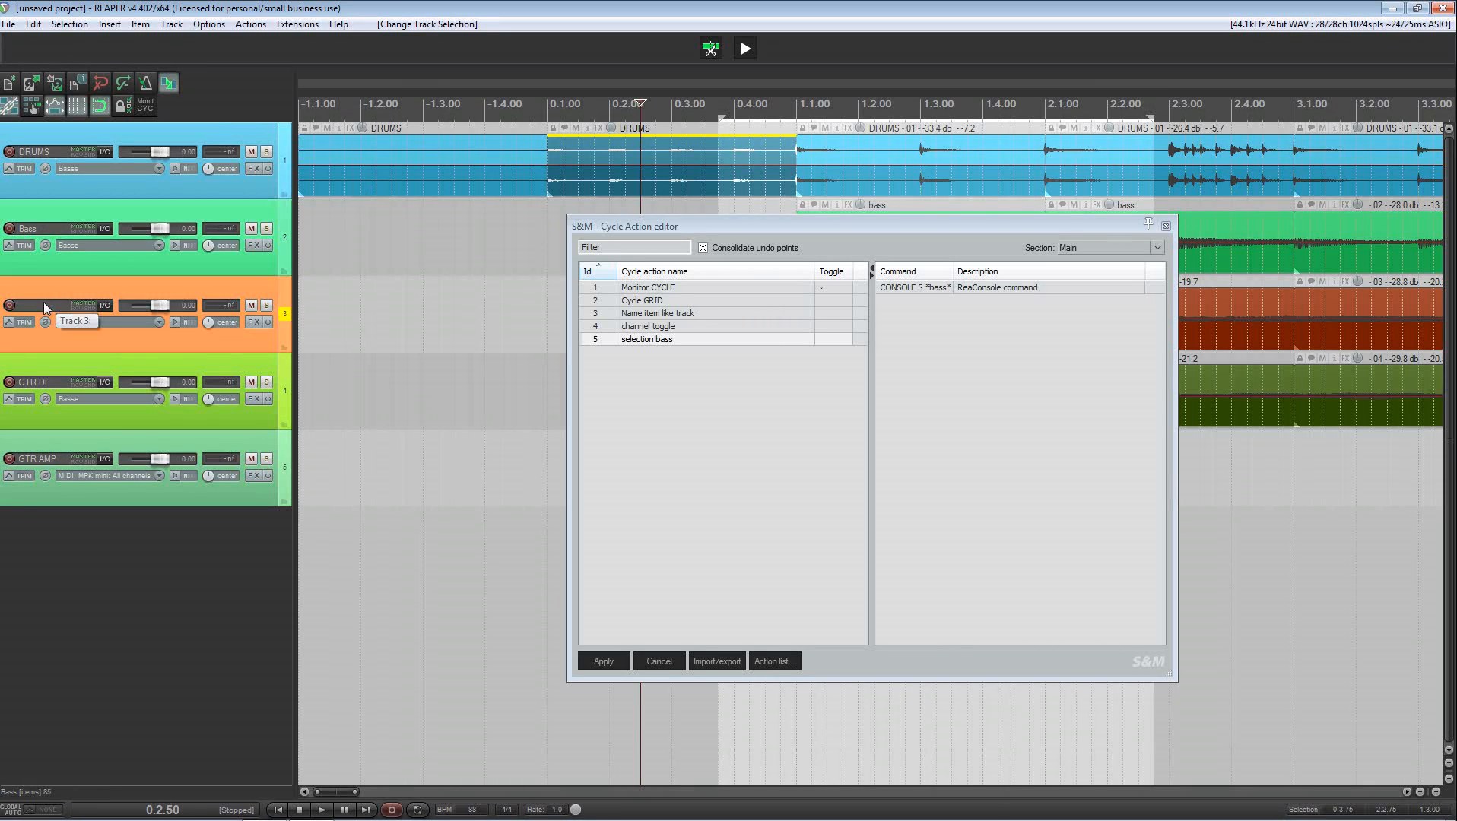
text(Bass)
key(Return)
click(288, 467)
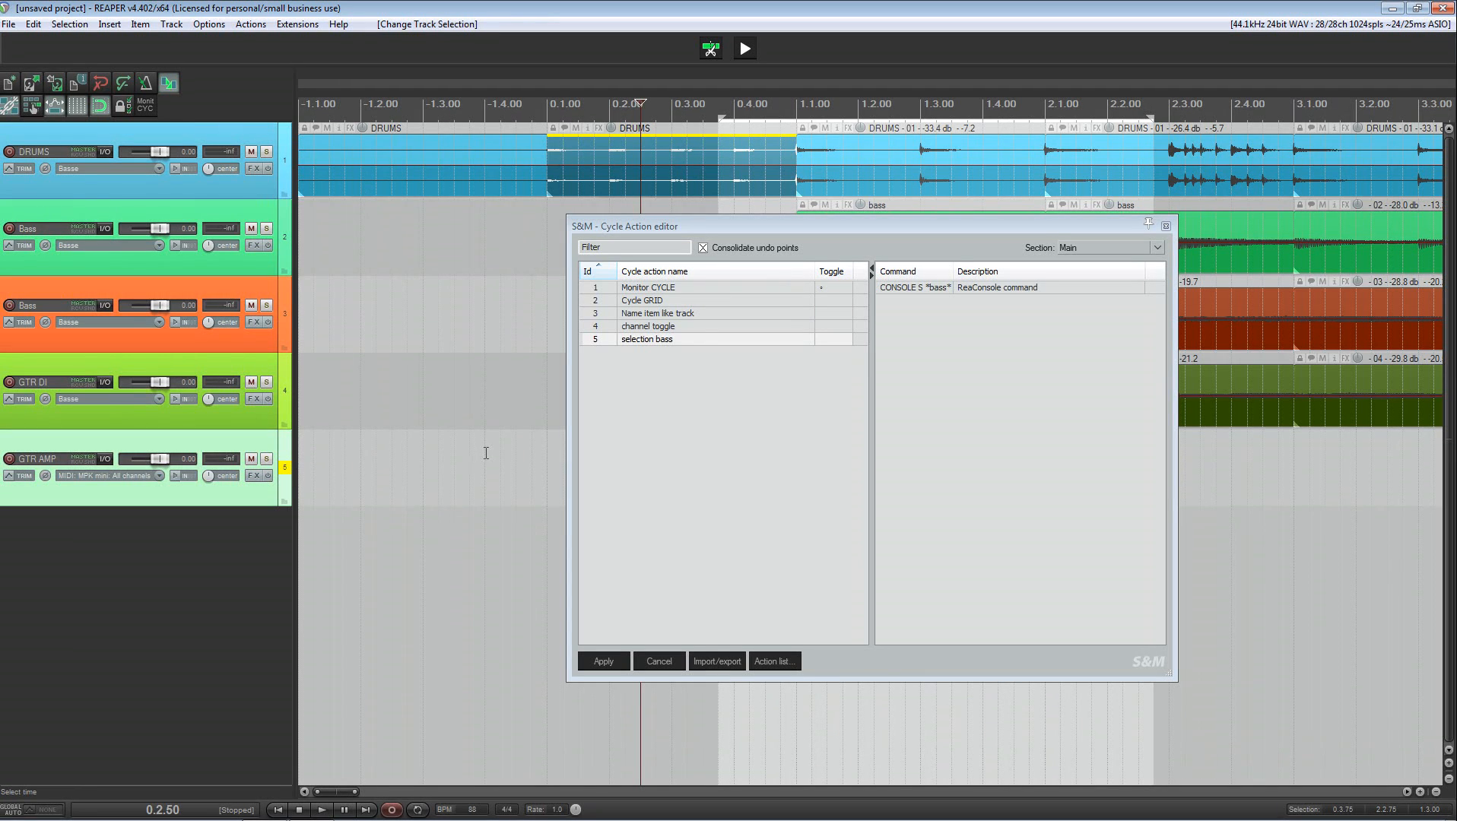
key(b)
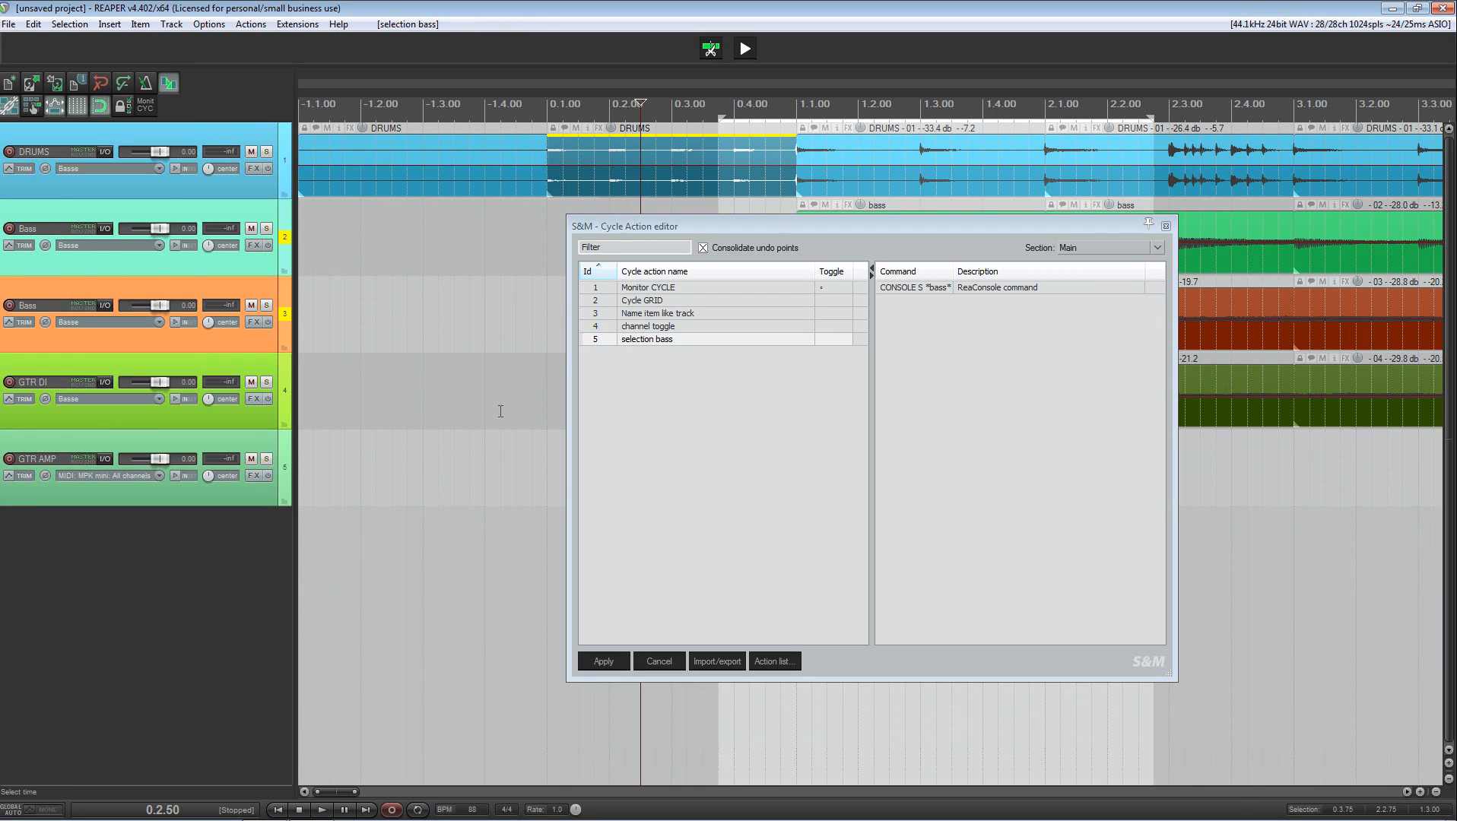
- Add a new track below GTR AMP and enter a person's first name as its track name
double_click(121, 535)
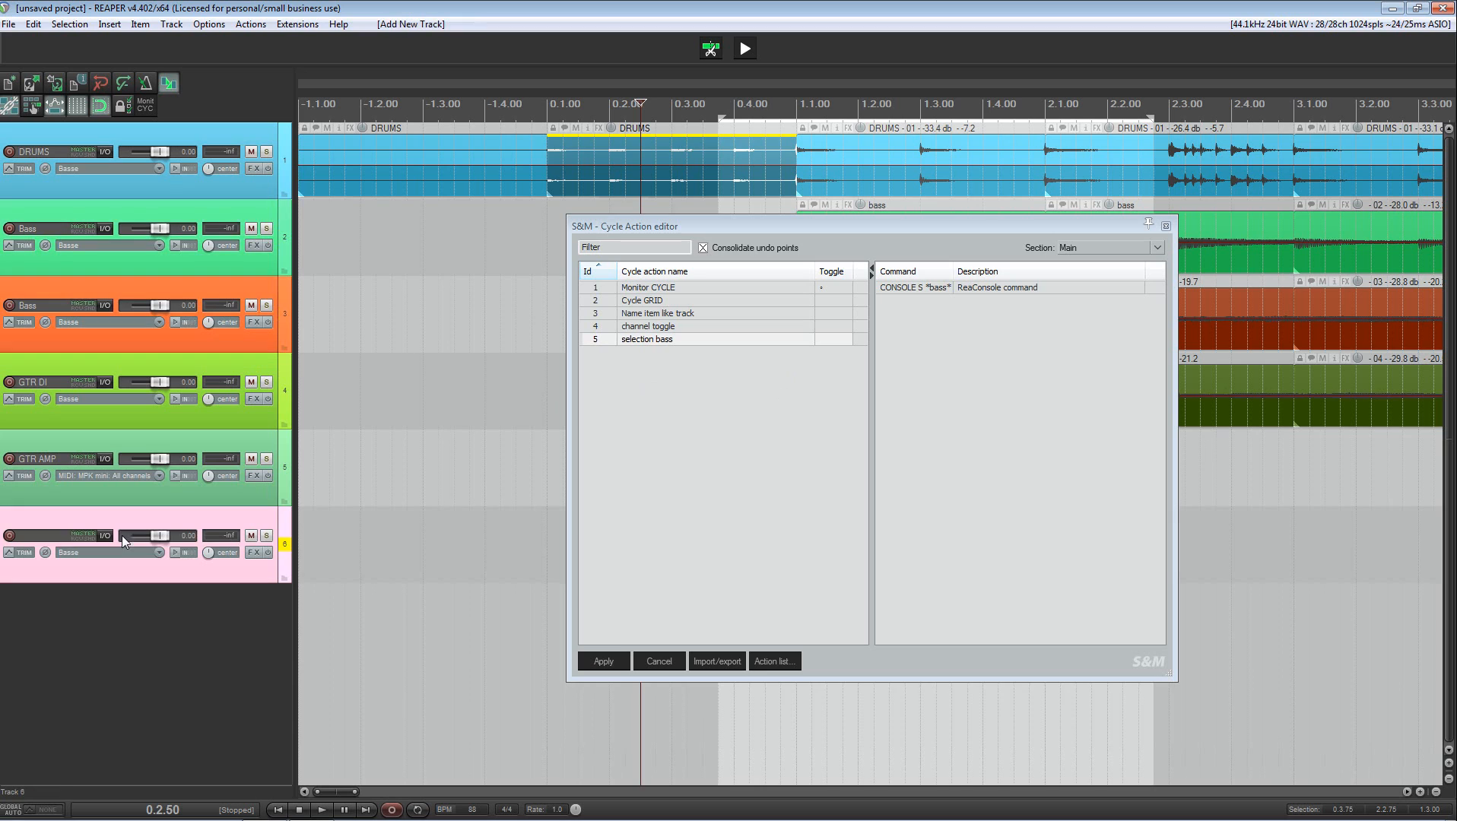
double_click(45, 537)
key(Return)
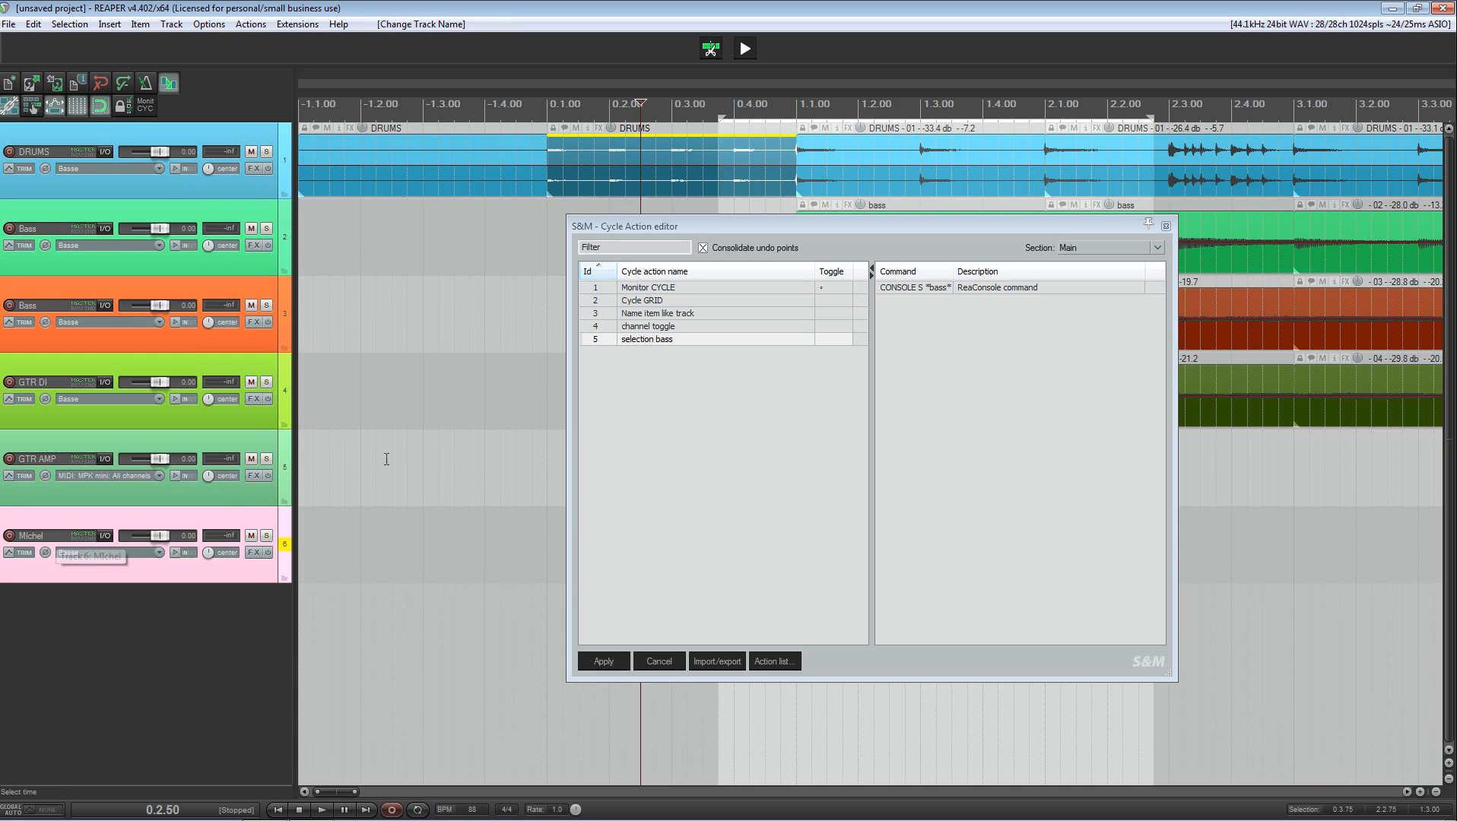
- Create another cycle action named "selection" followed by the first name used for track 6
click(617, 662)
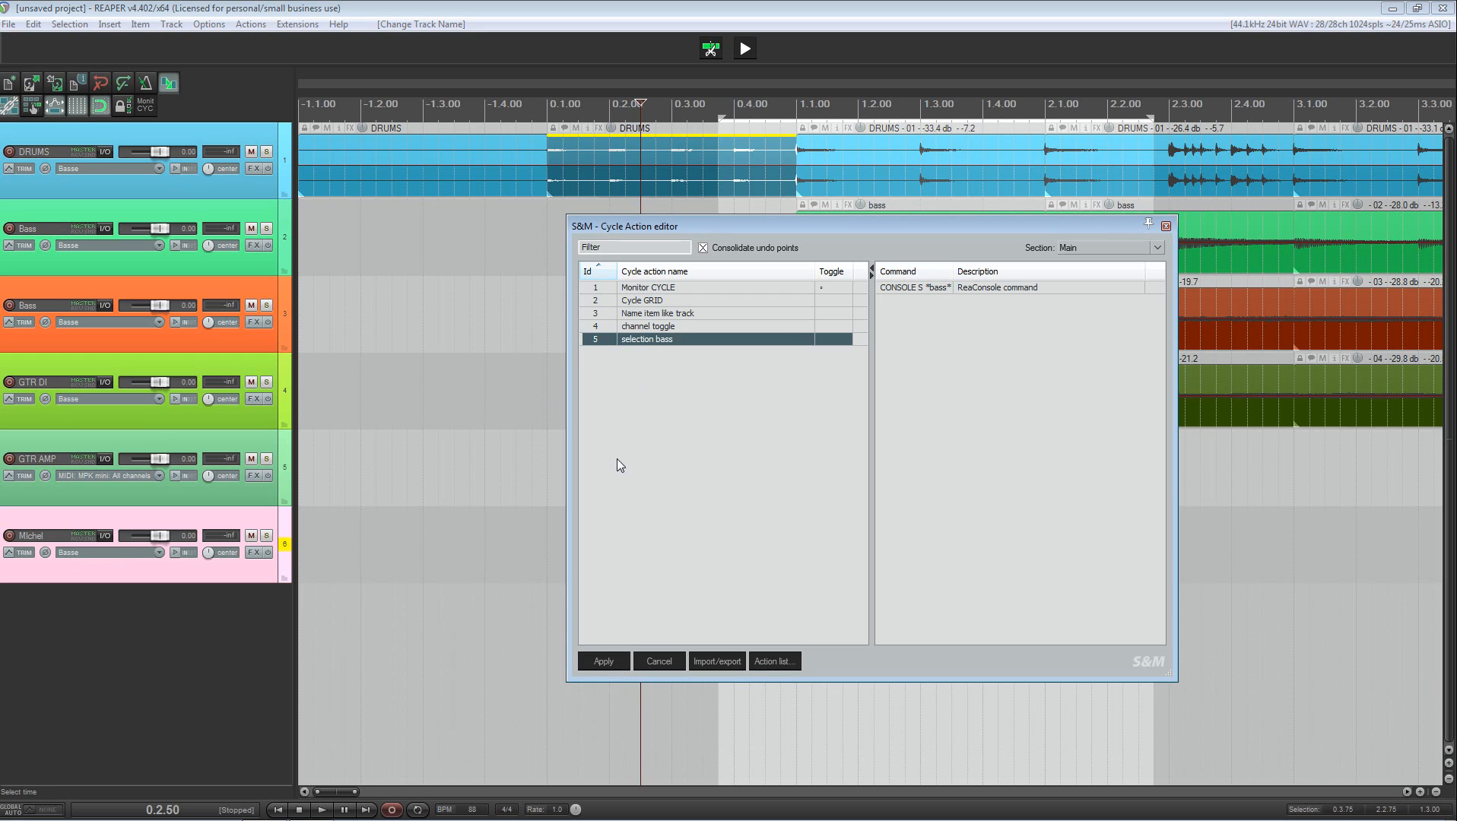
right_click(660, 459)
click(660, 472)
text(s)
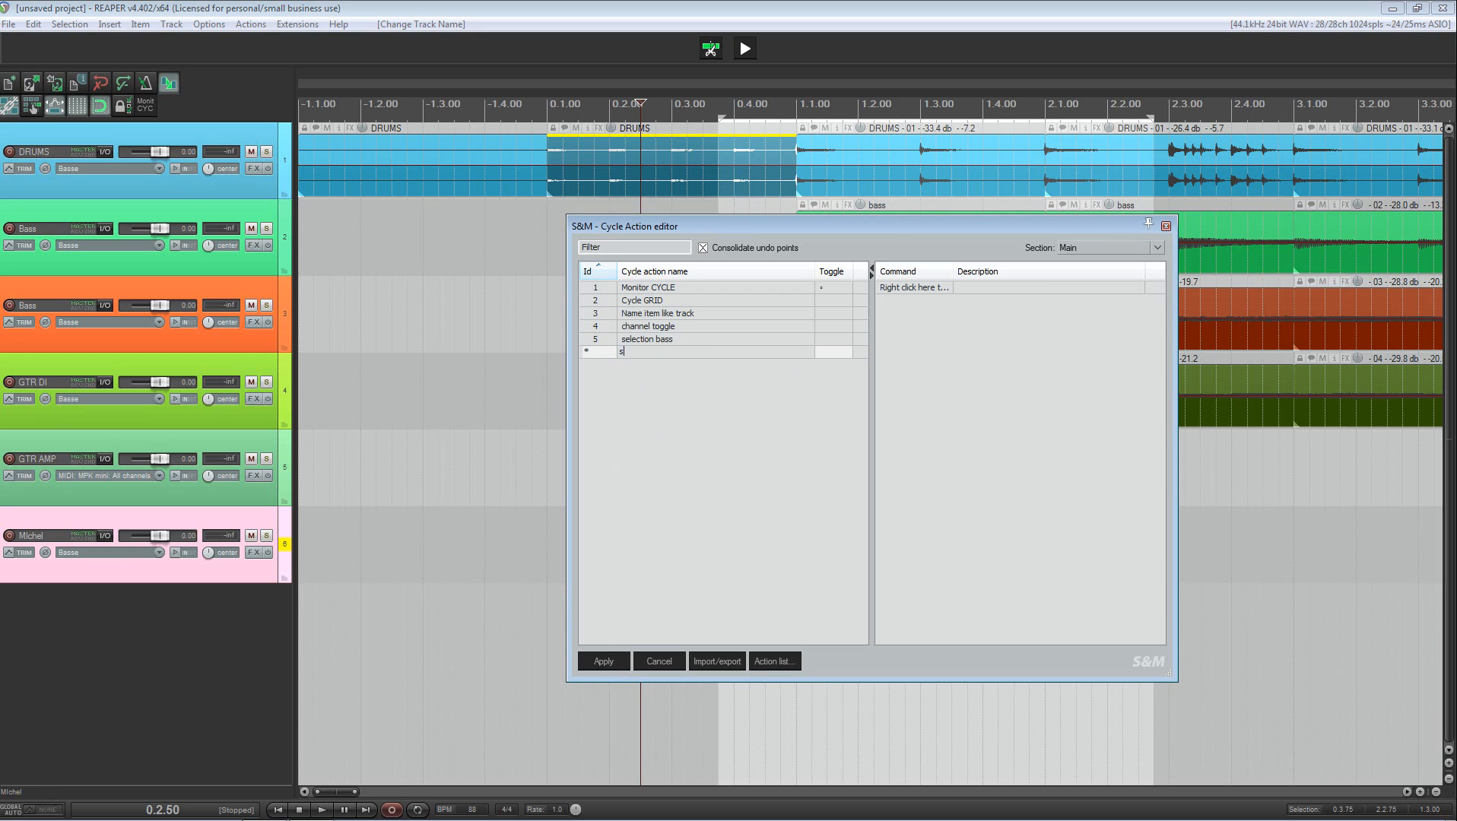
text(election michel)
key(Return)
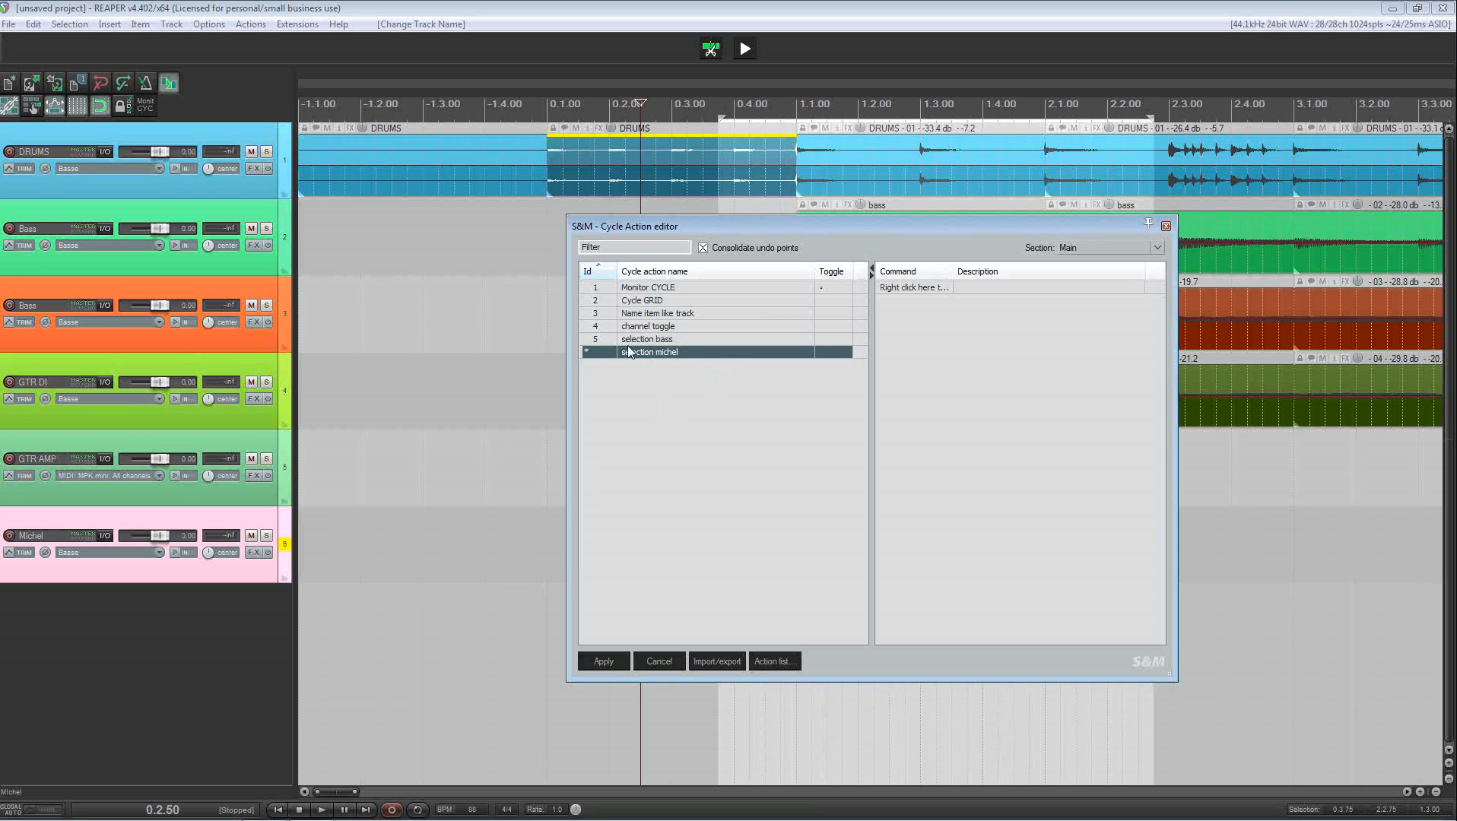
- Add a CONSOLE instruction to the new cycle action that selects tracks containing the first name (S*name*), and apply it
drag(925, 226, 796, 191)
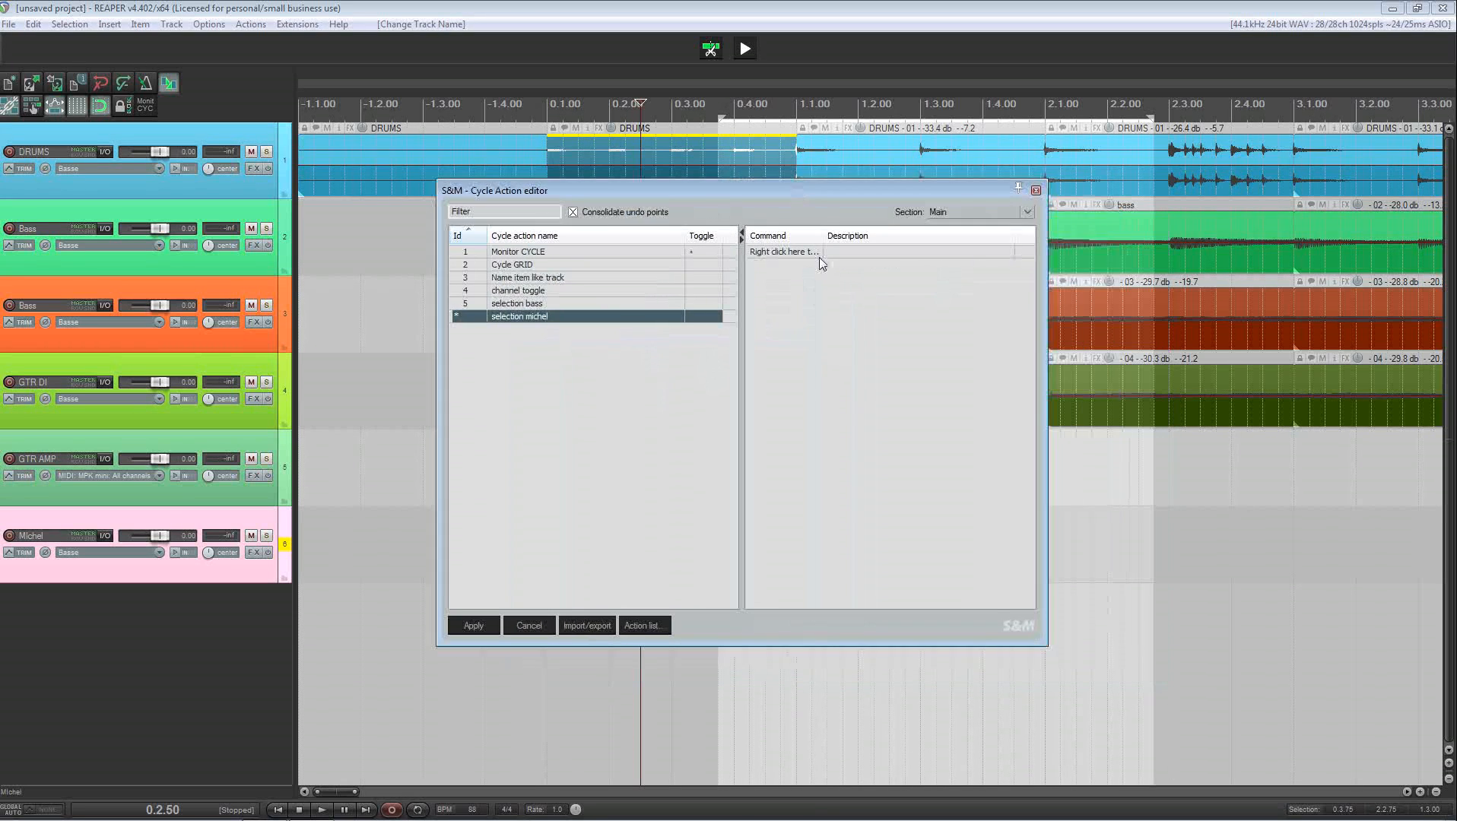
right_click(814, 272)
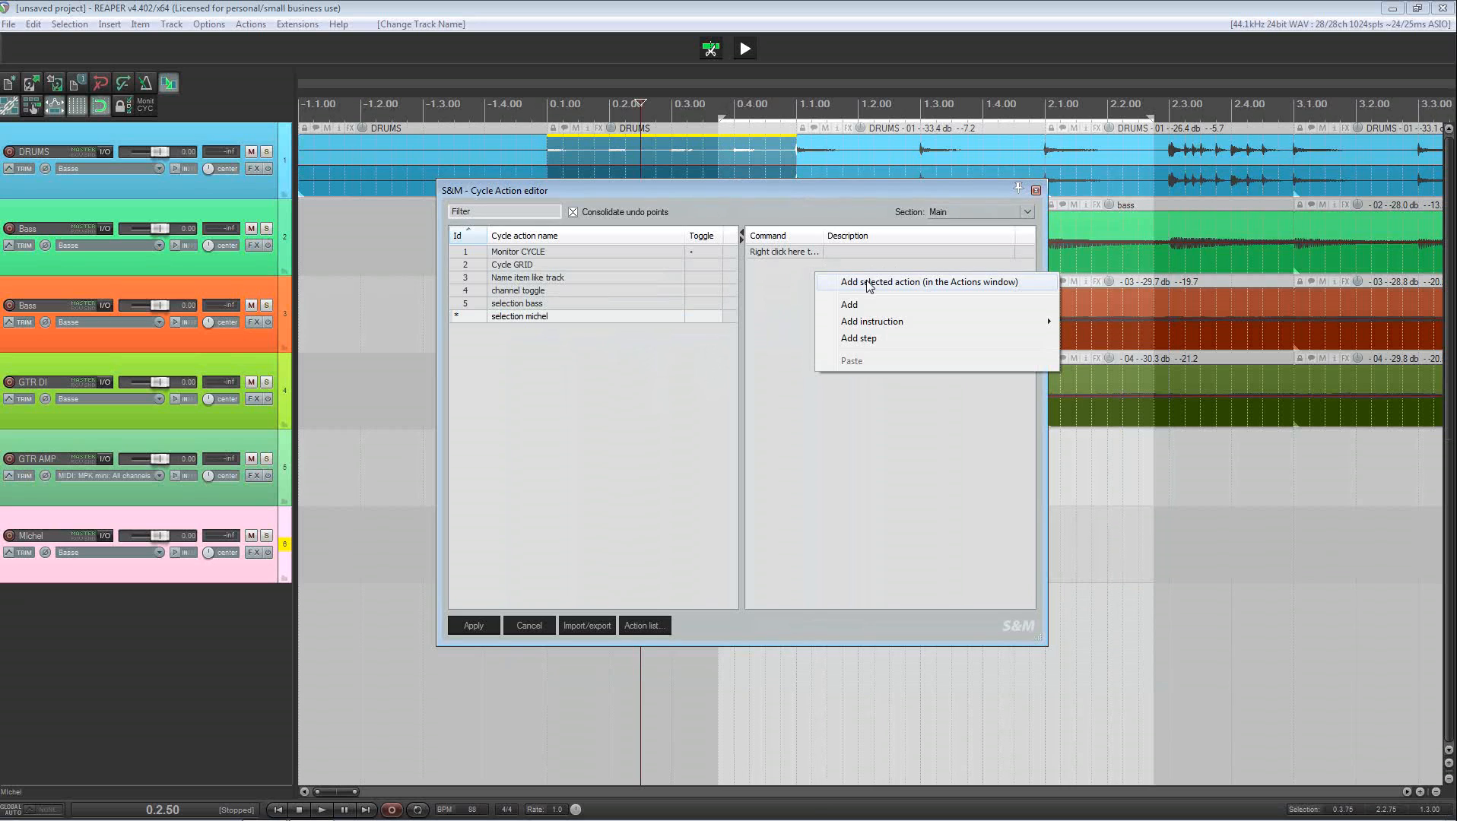
mouse_move(898, 323)
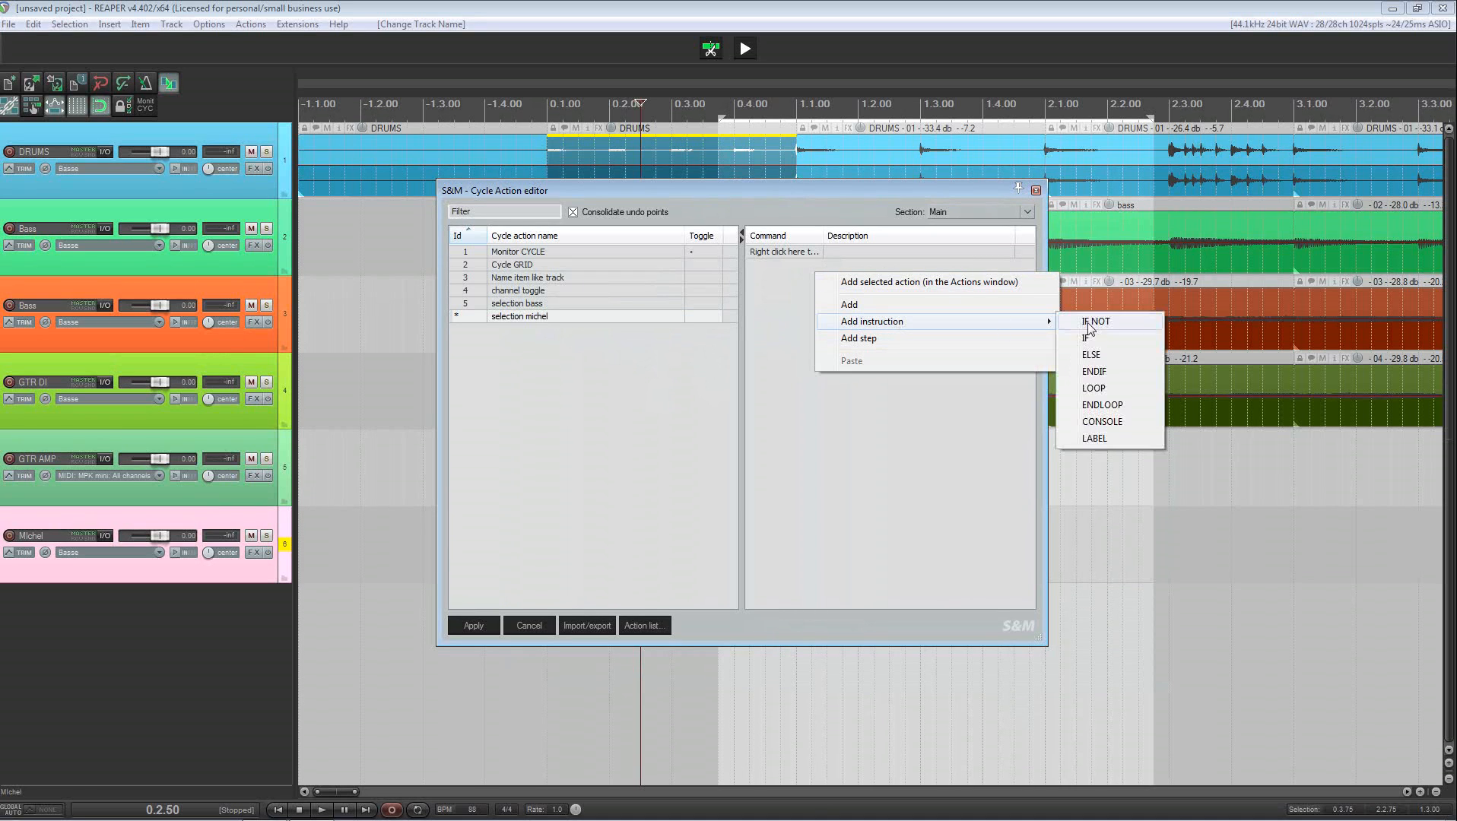
click(1103, 423)
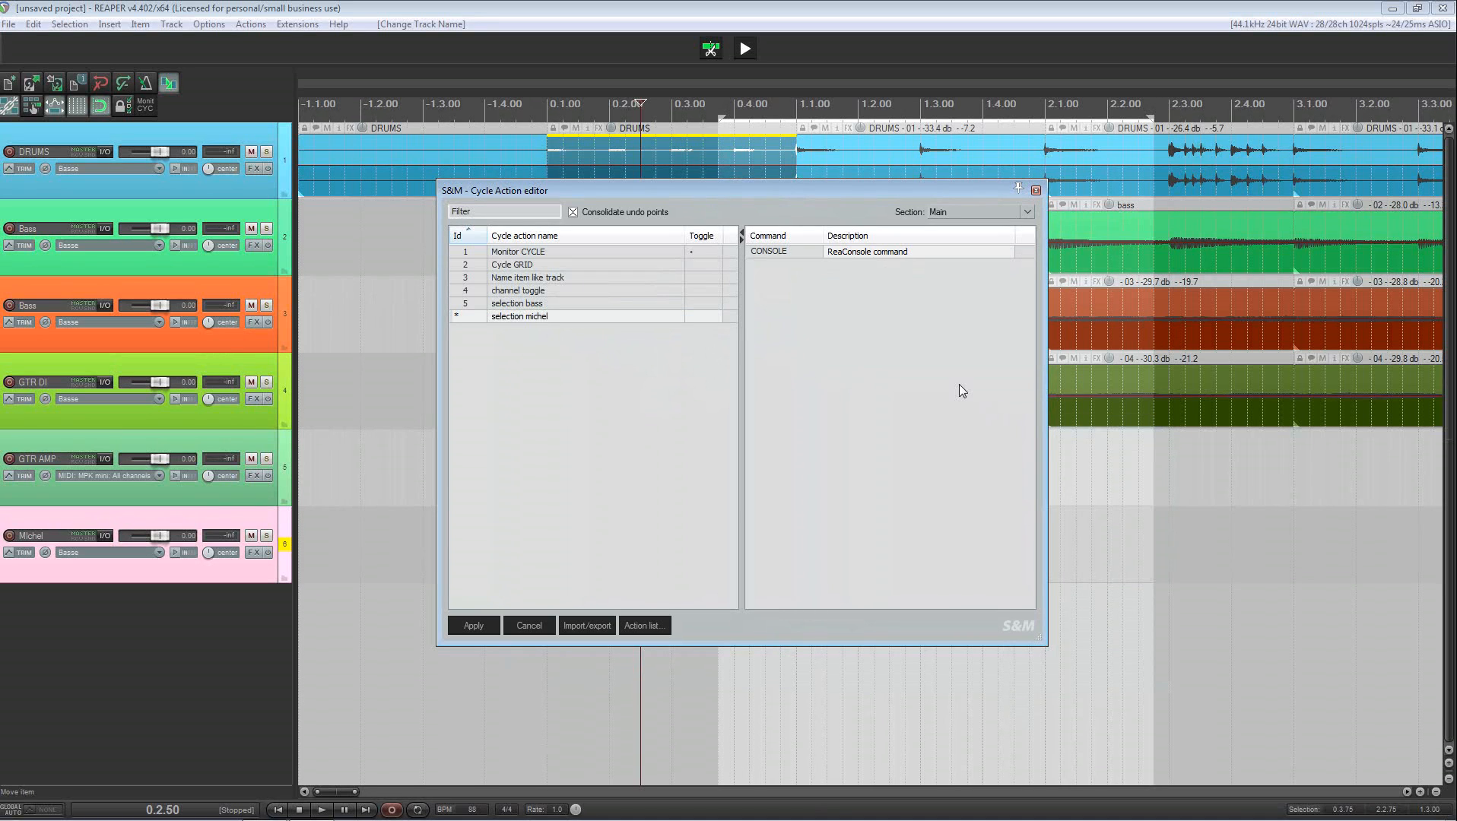
text(S*michel*)
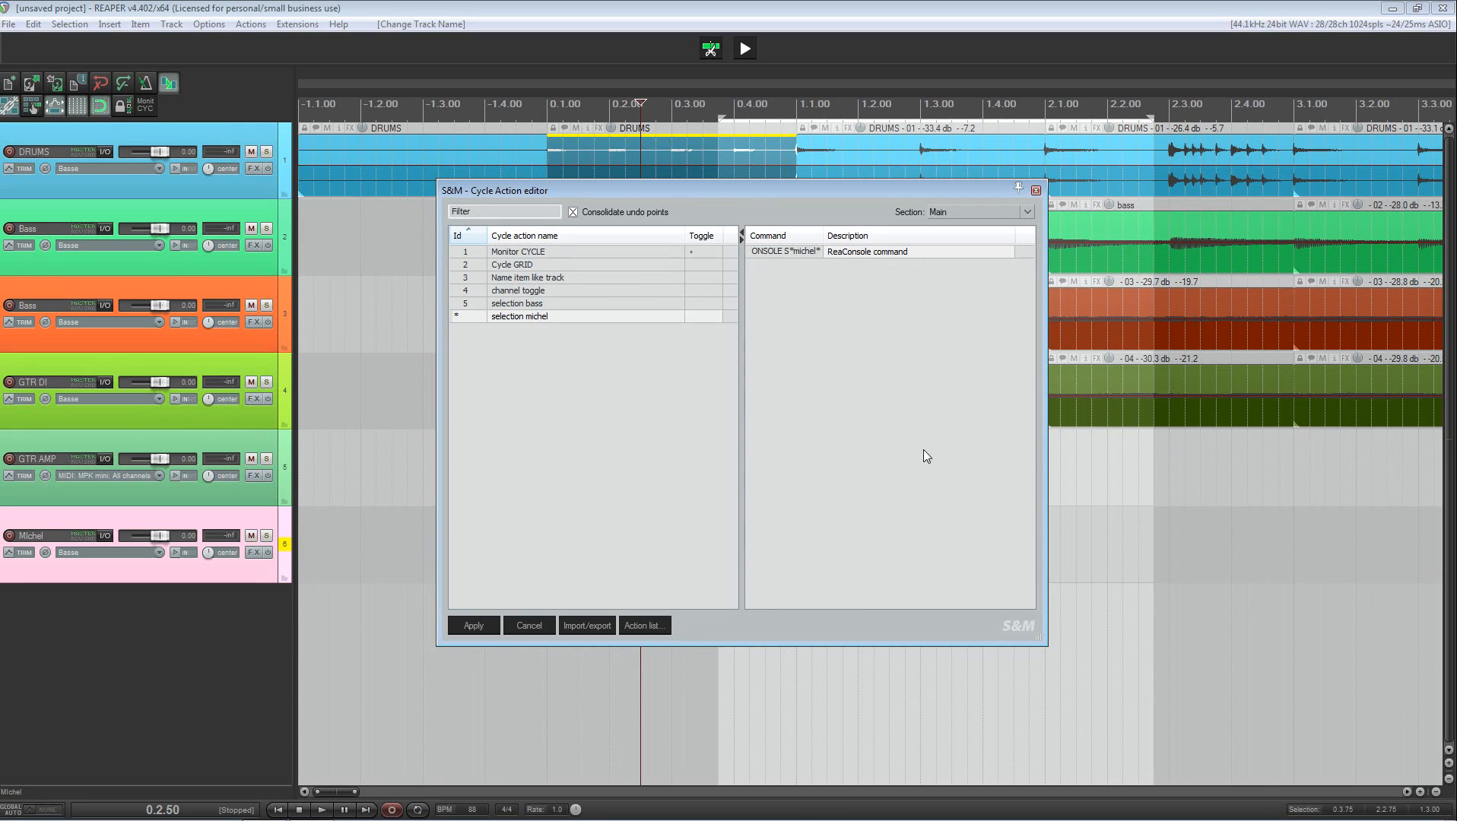
click(480, 622)
- Find the new cycle action in the action list by filtering for the first name and assign it a single-letter shortcut
click(644, 626)
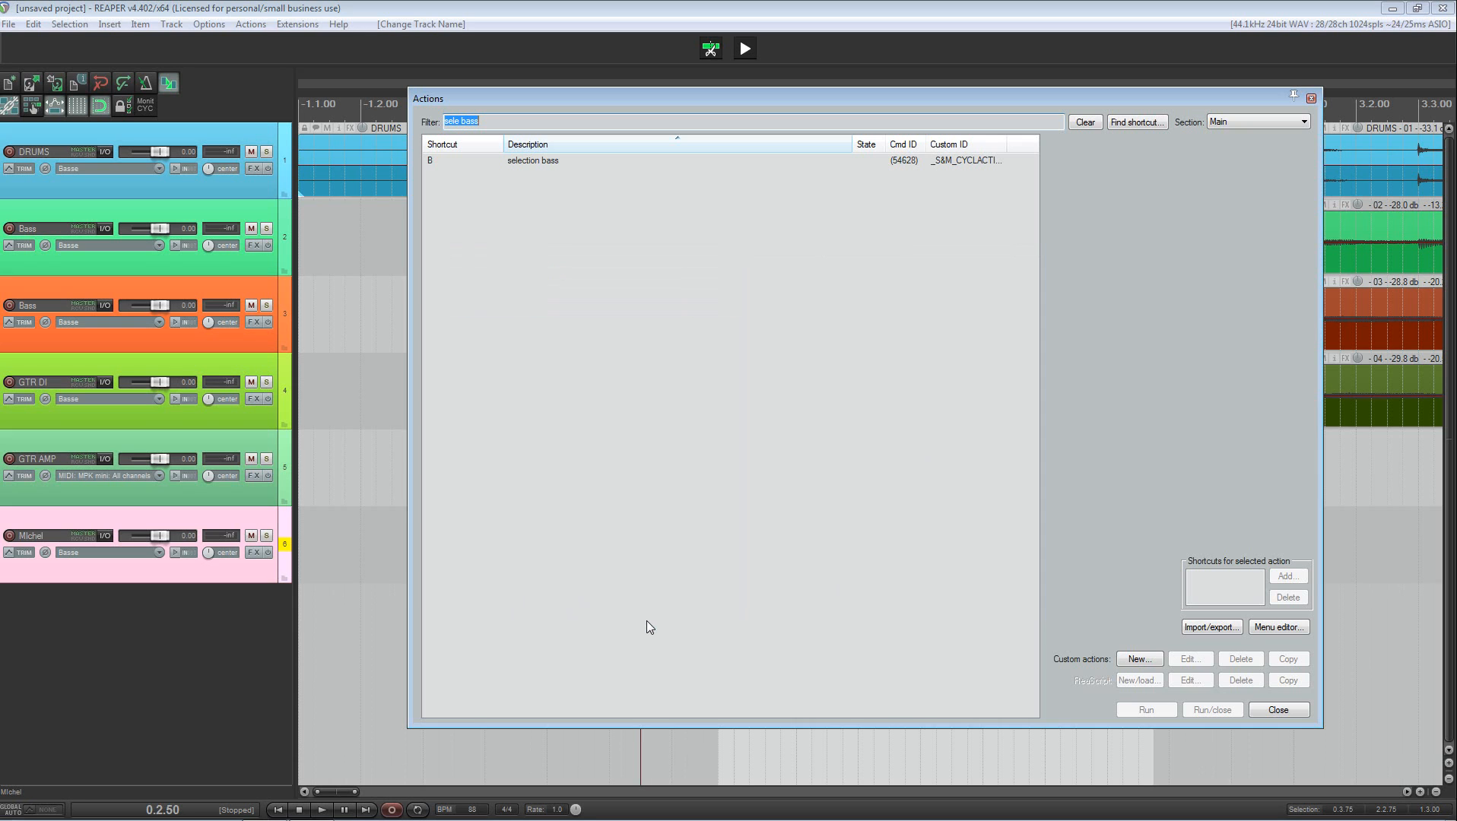
text(michel)
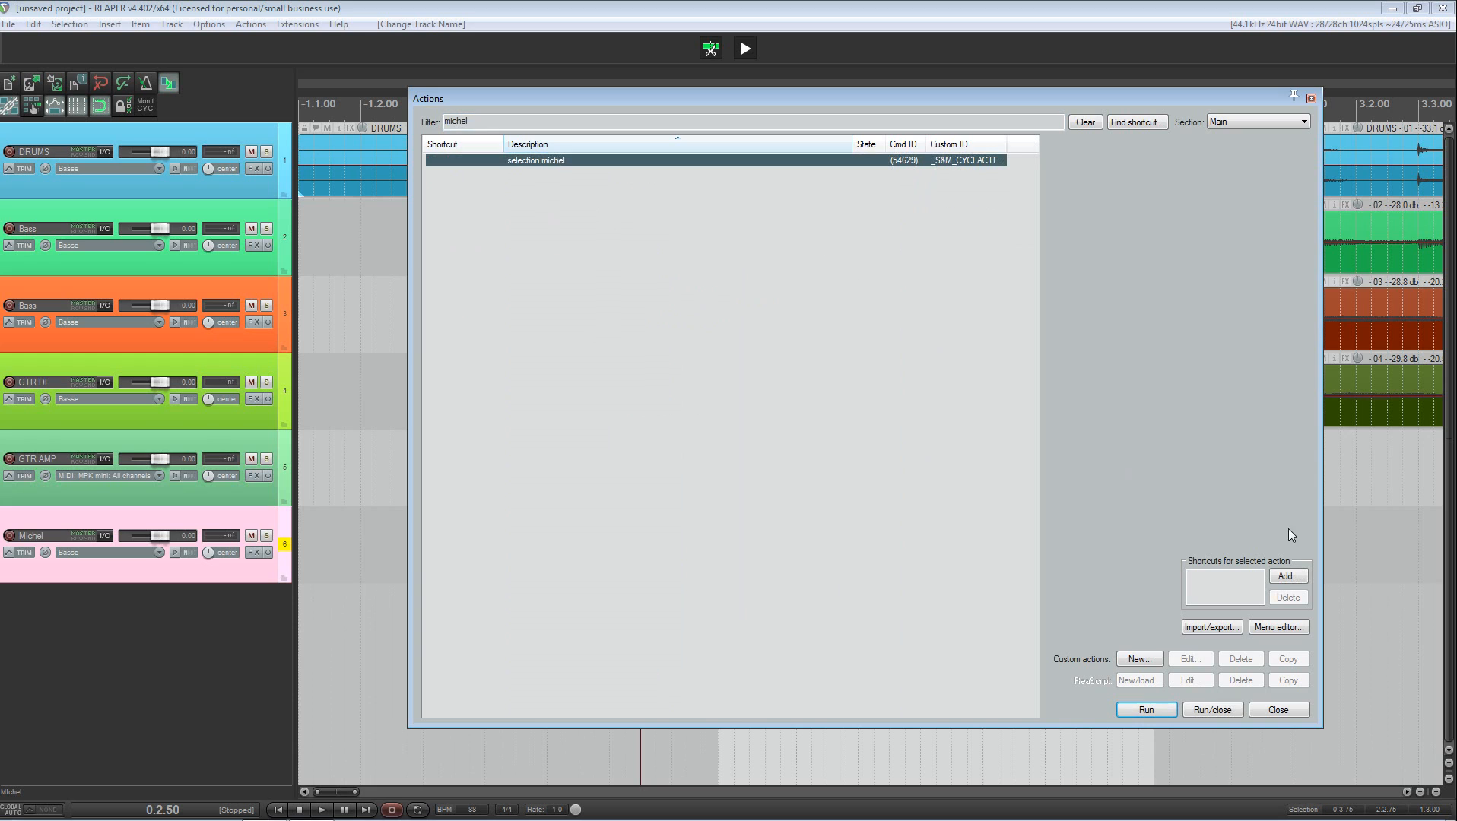
click(1286, 582)
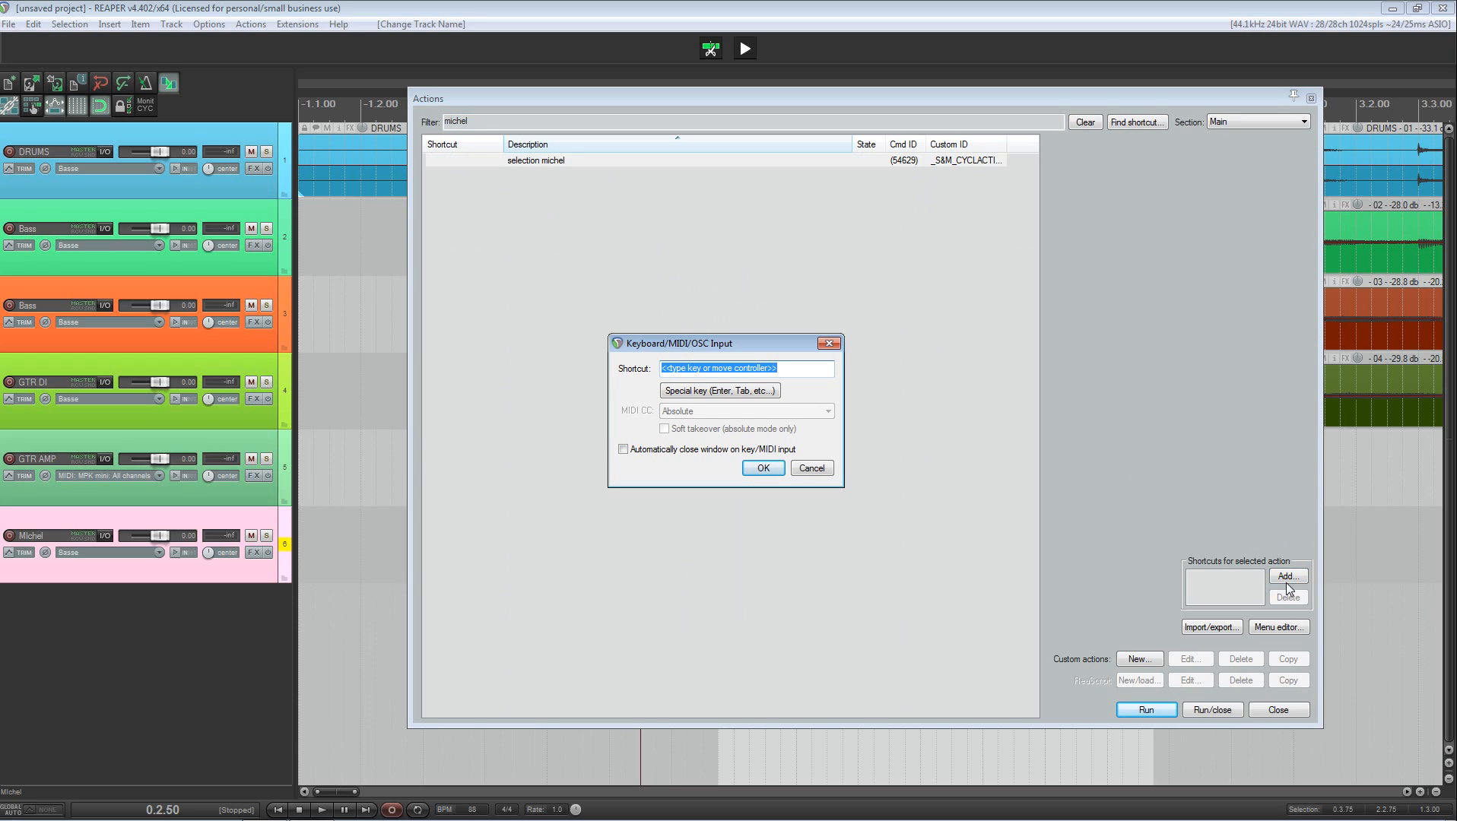
key(q)
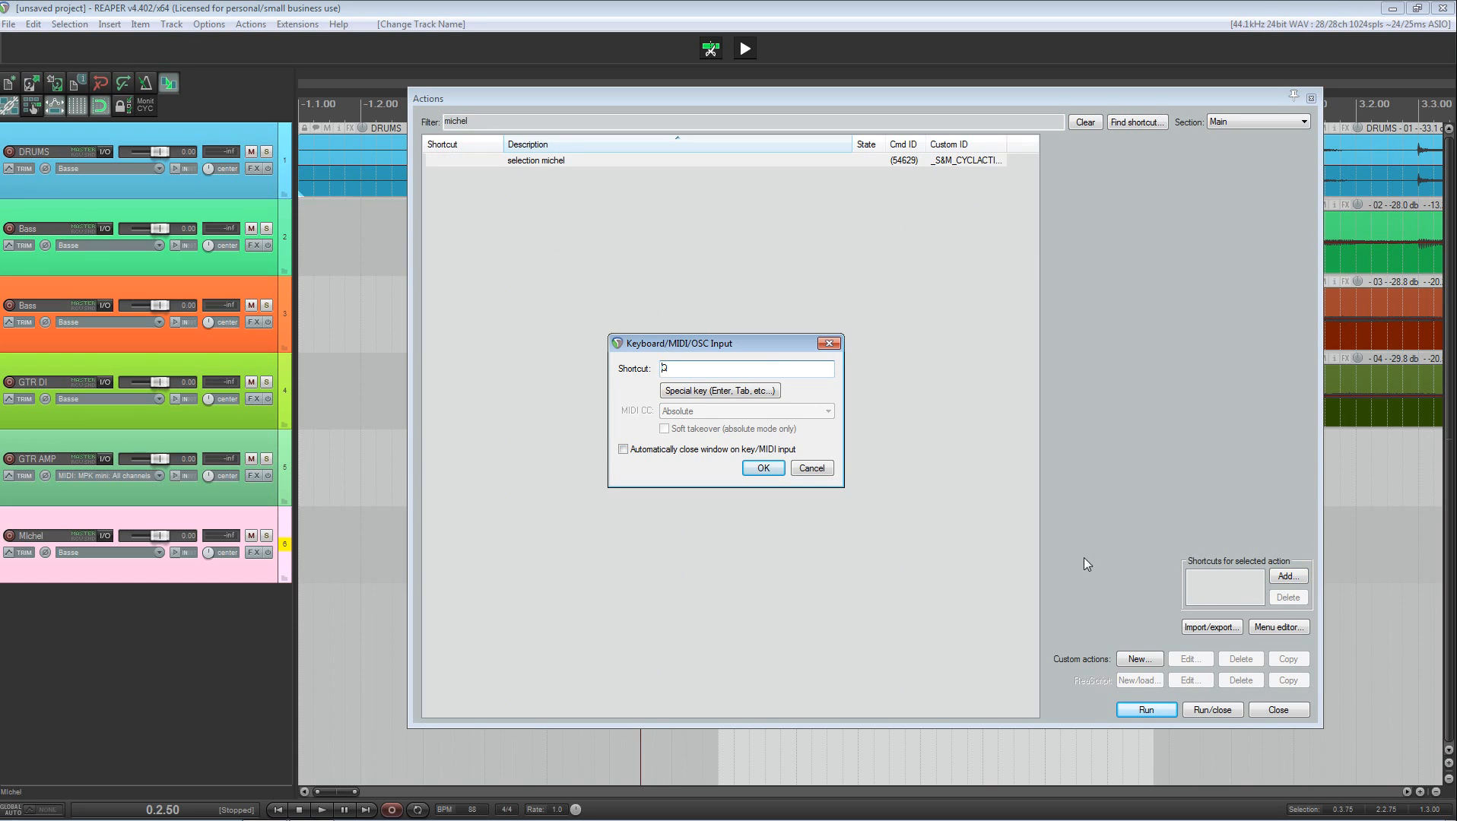
click(763, 468)
click(1311, 98)
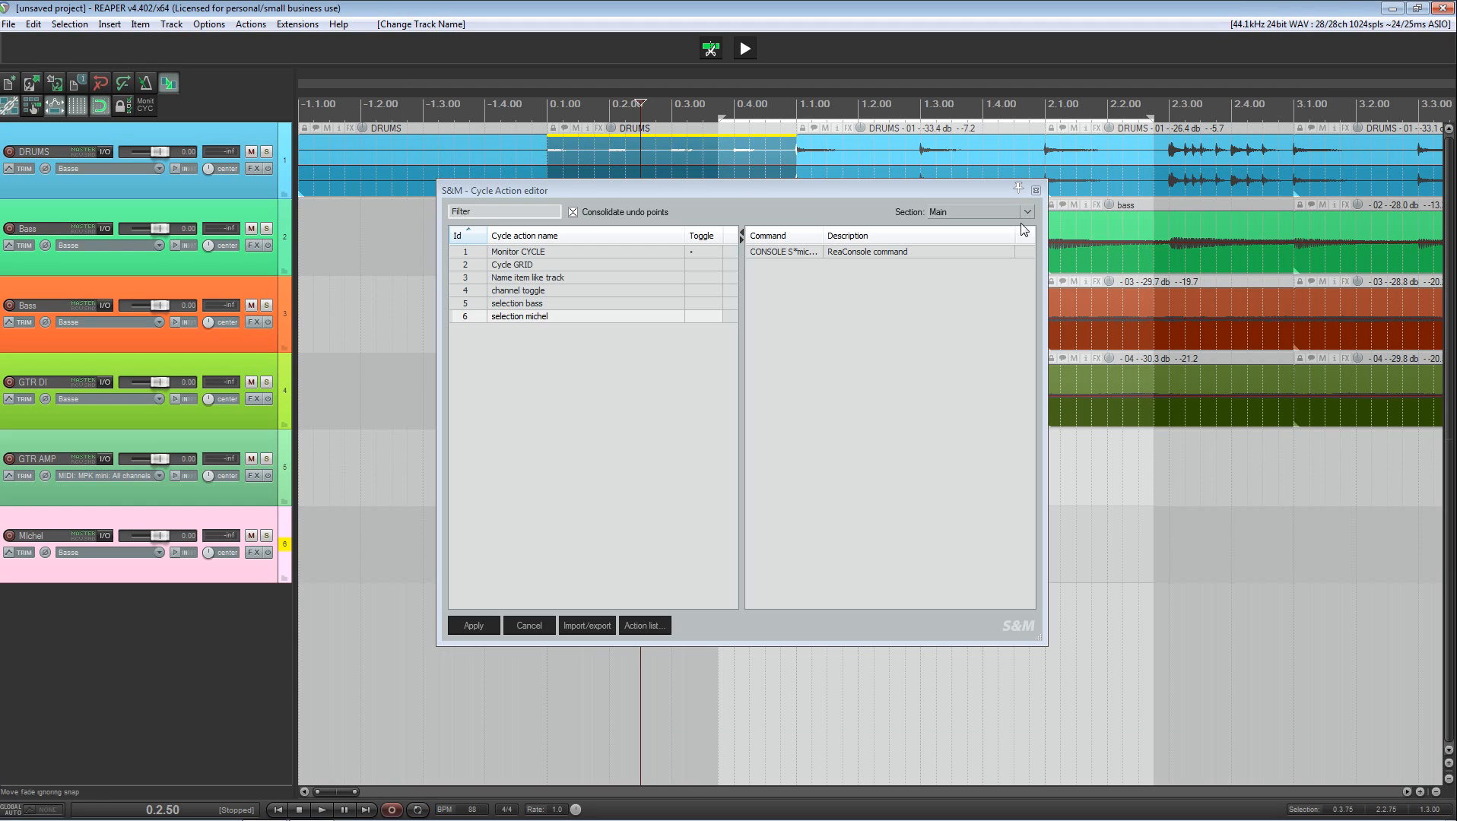
- Select the DRUMS track and test the first-name selection action
click(286, 173)
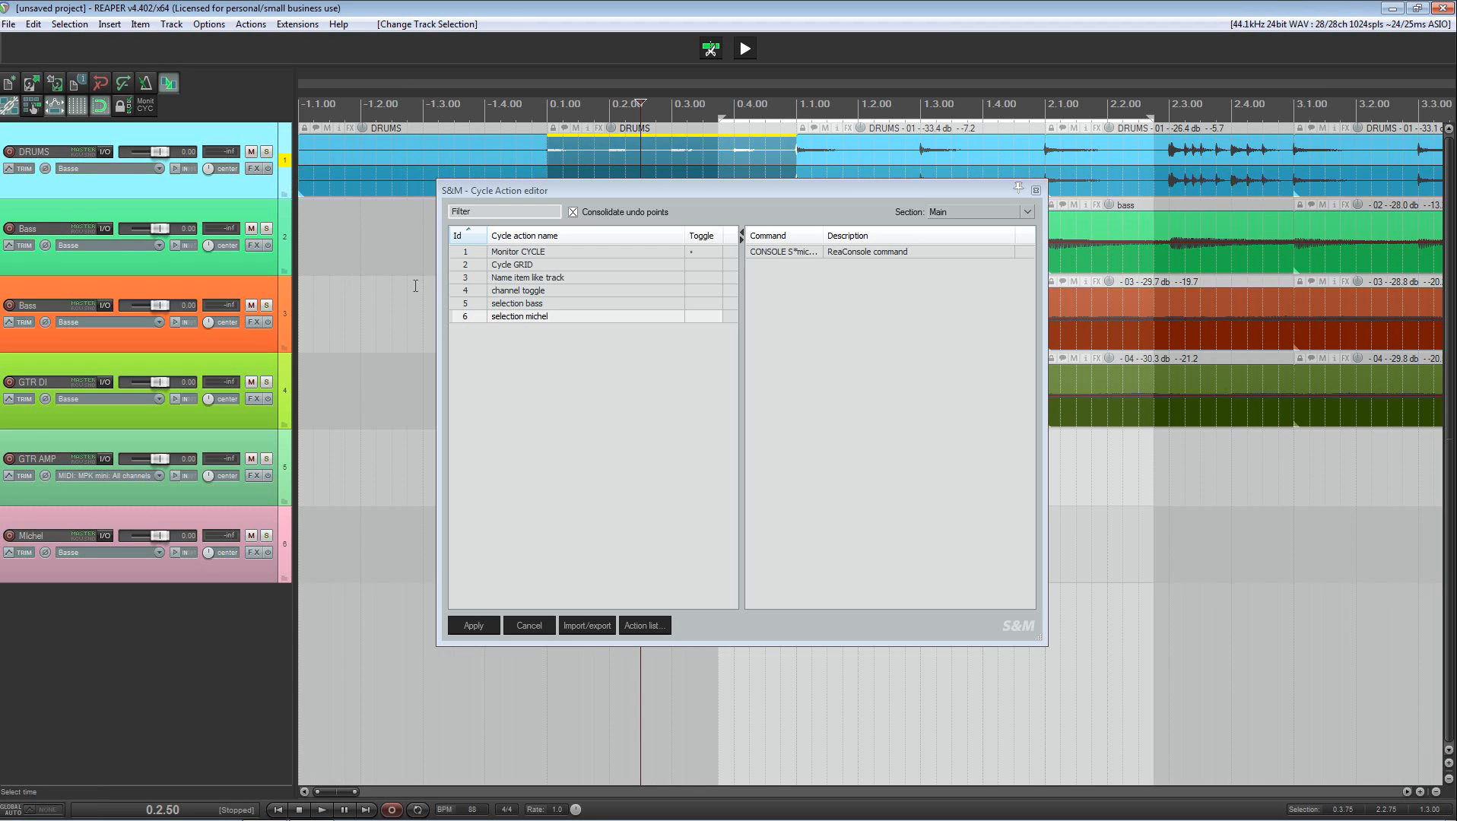
key(q)
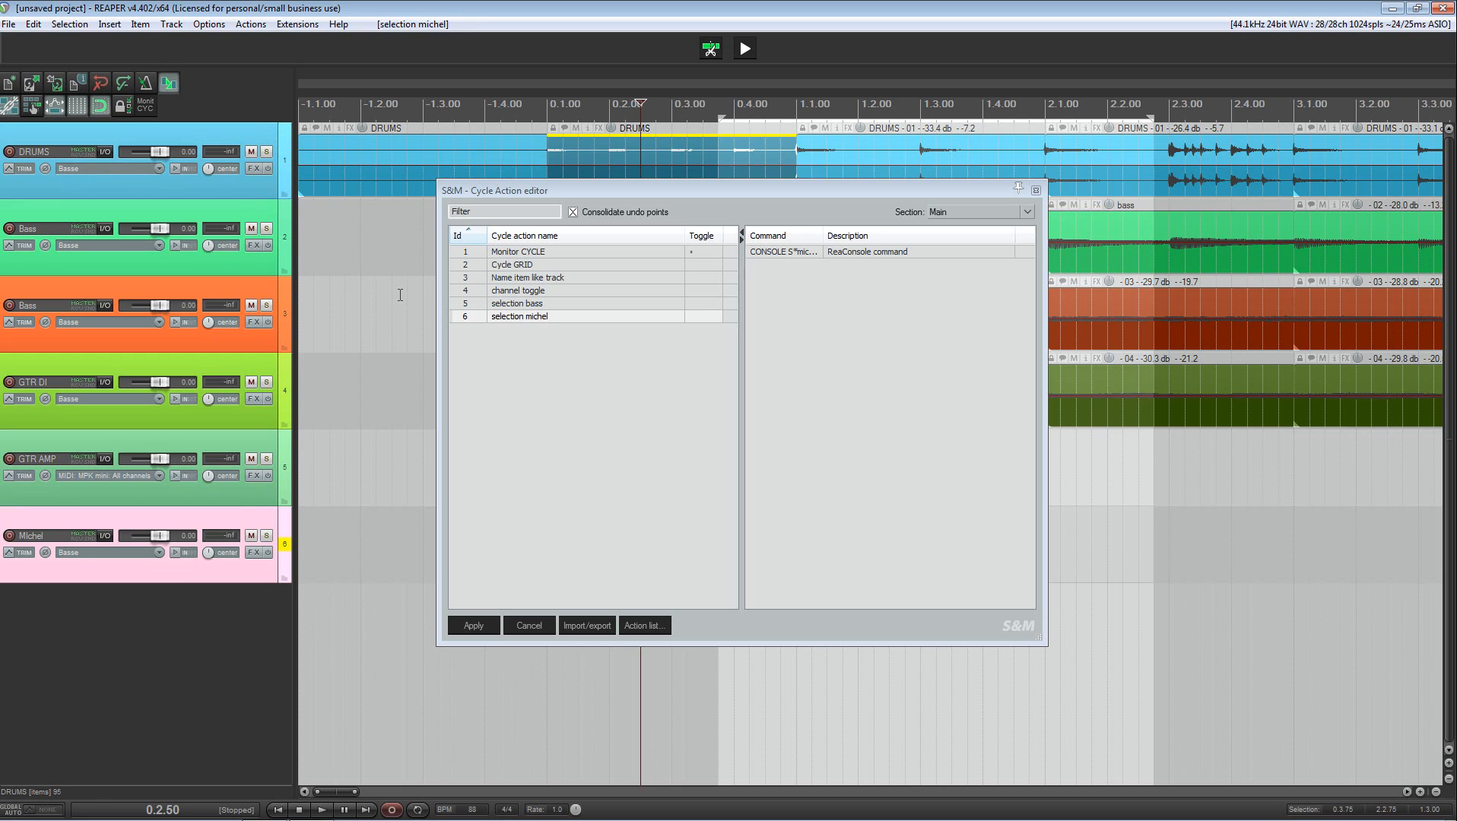
- Add a second CONSOLE instruction with the command "v-5" to the first-name selection action, apply it and close the editor
click(768, 252)
right_click(840, 277)
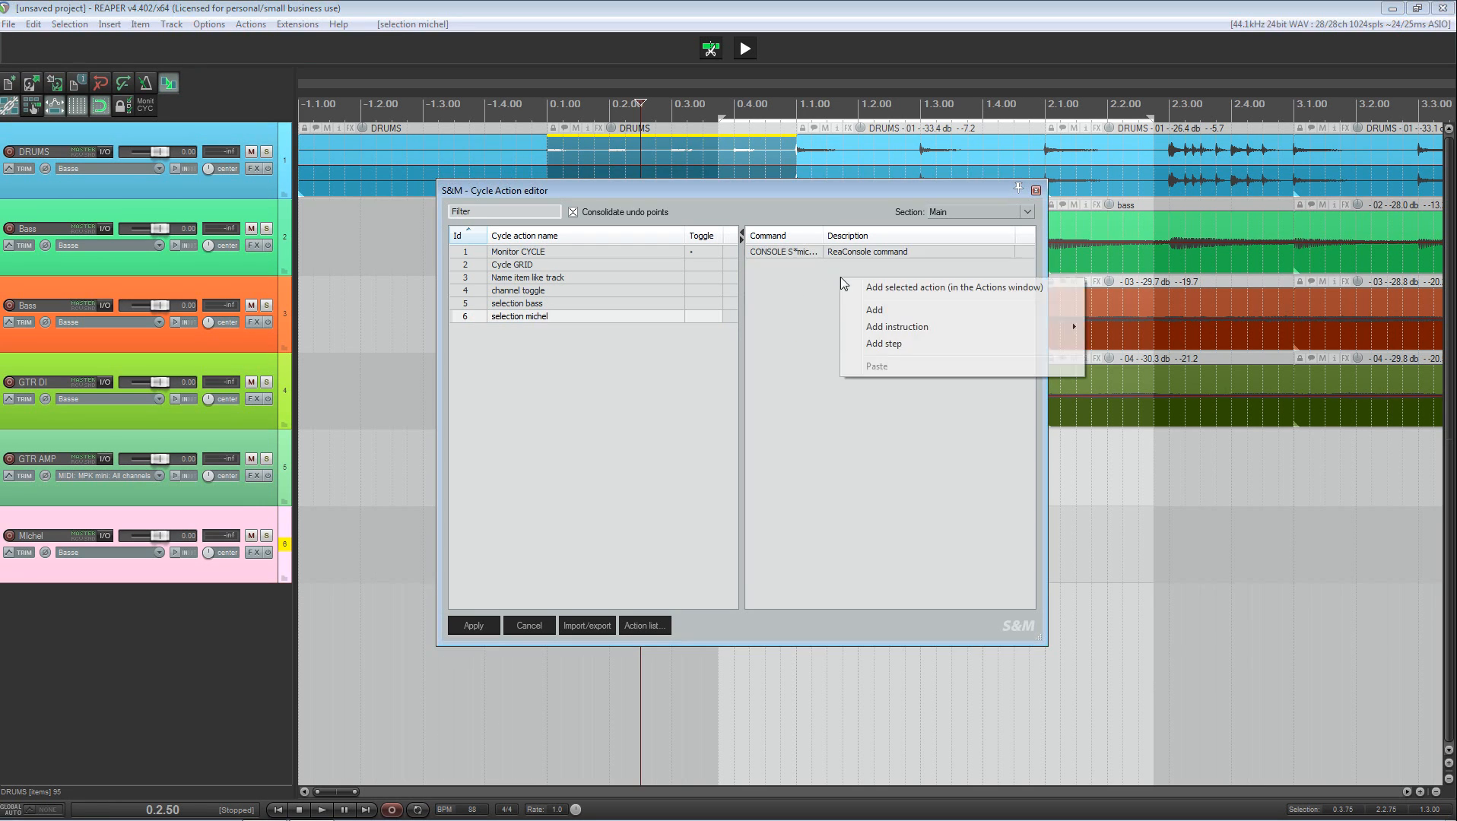
mouse_move(874, 327)
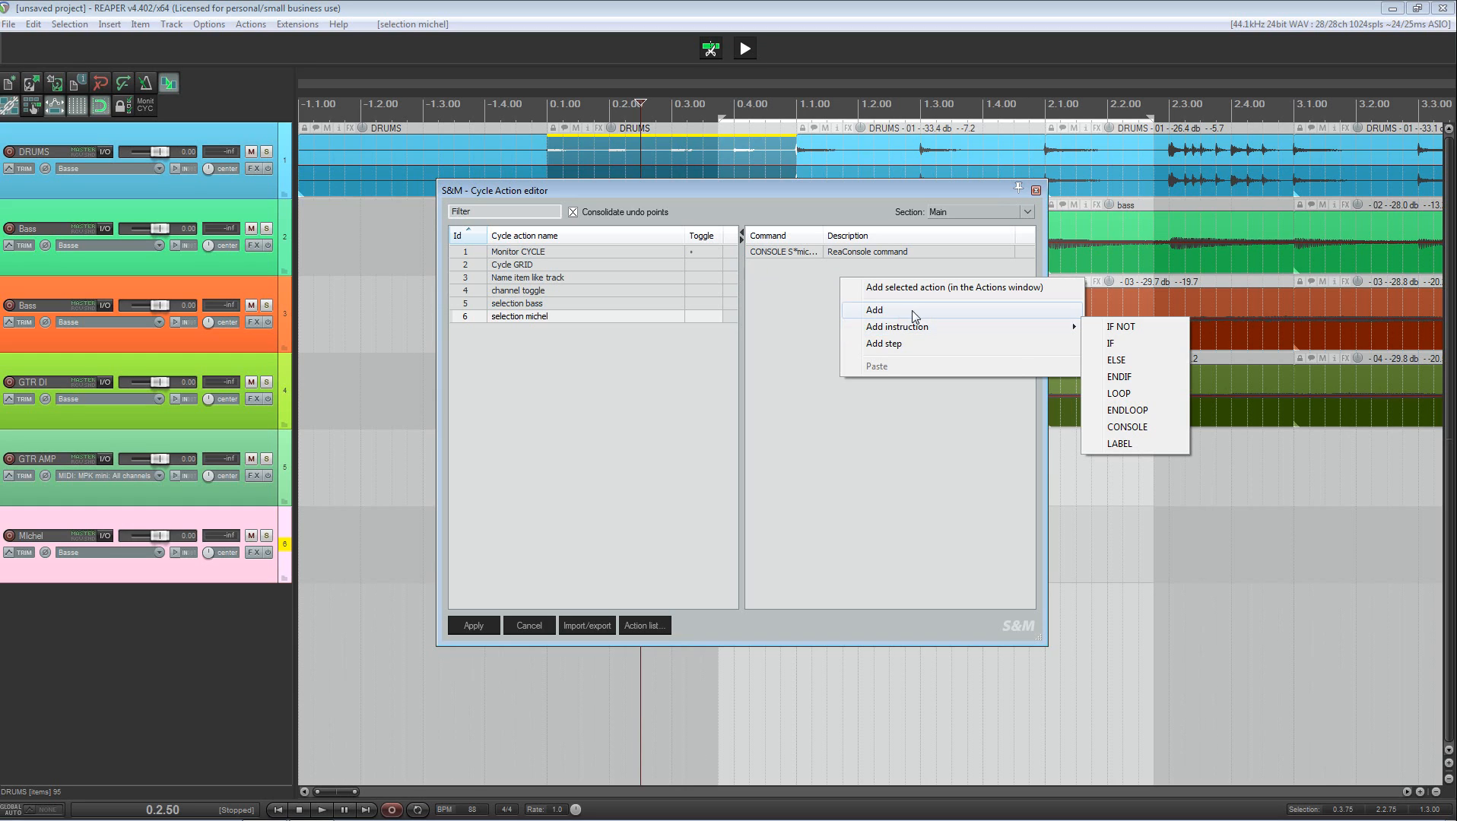
click(1125, 427)
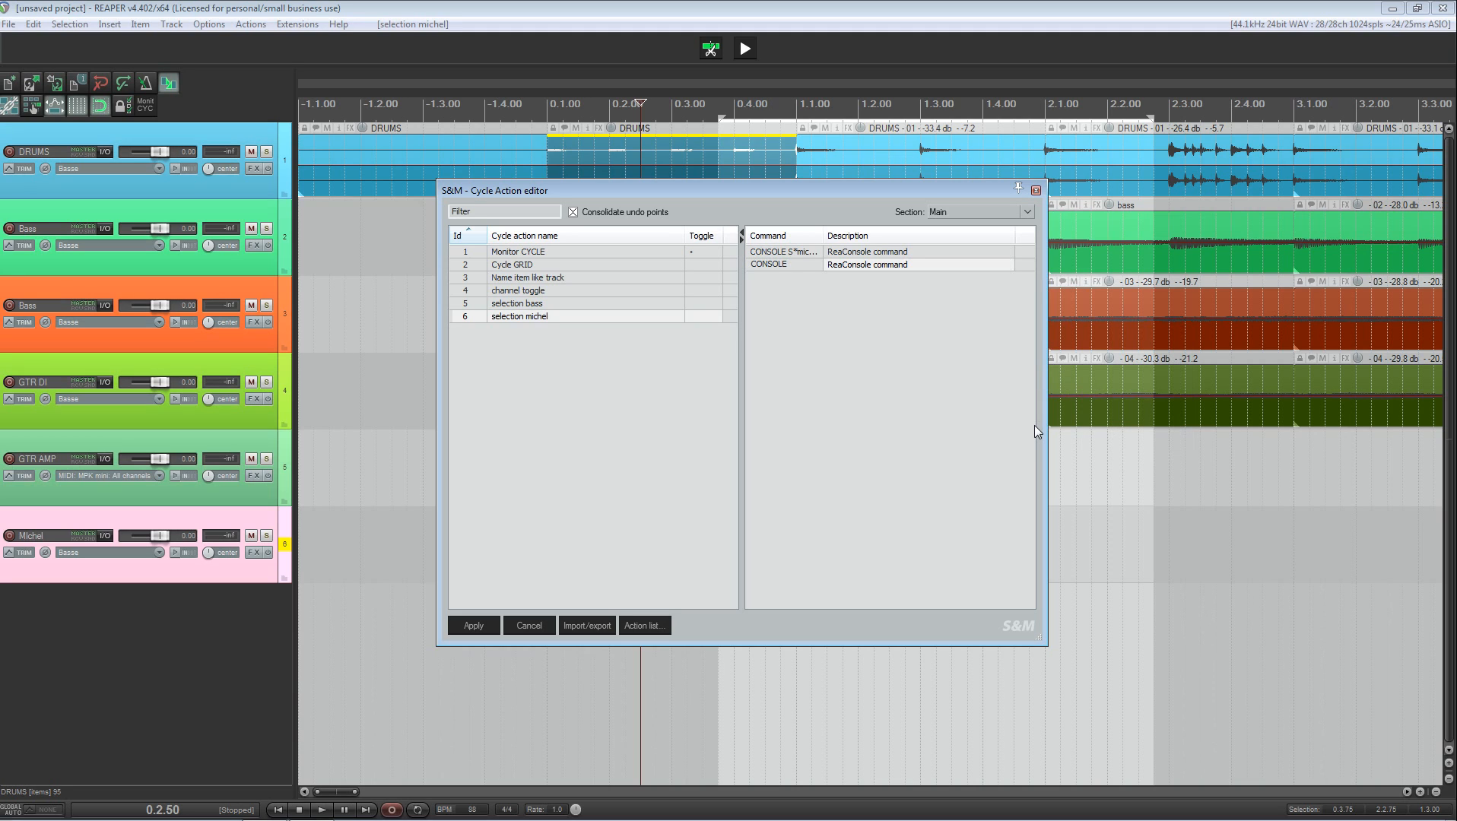
text(v -5)
click(473, 624)
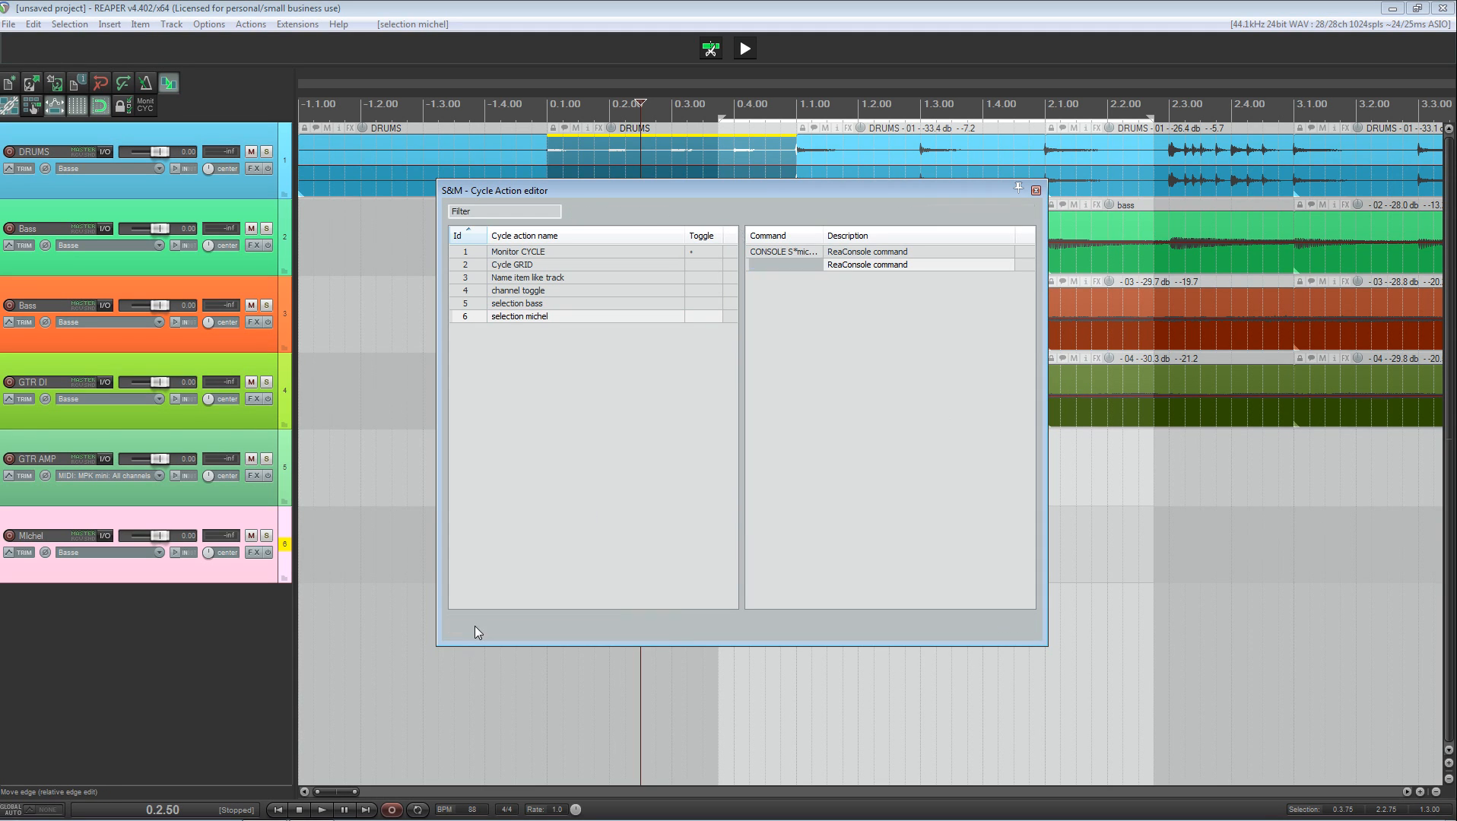
click(1036, 190)
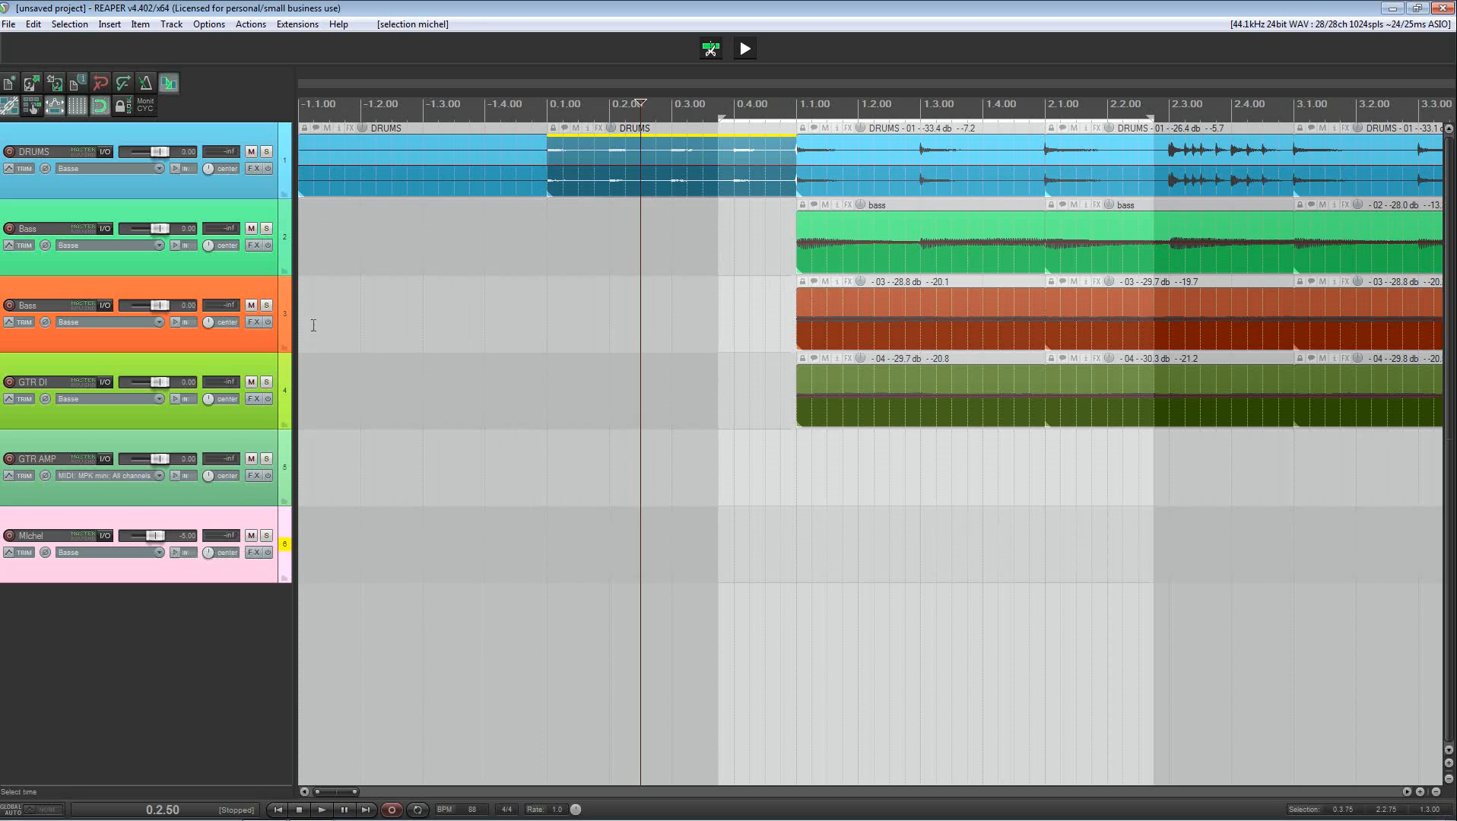
- Select track 3, reset track 6's volume to 0.00 dB, and run the first-name selection action twice
click(277, 316)
double_click(156, 536)
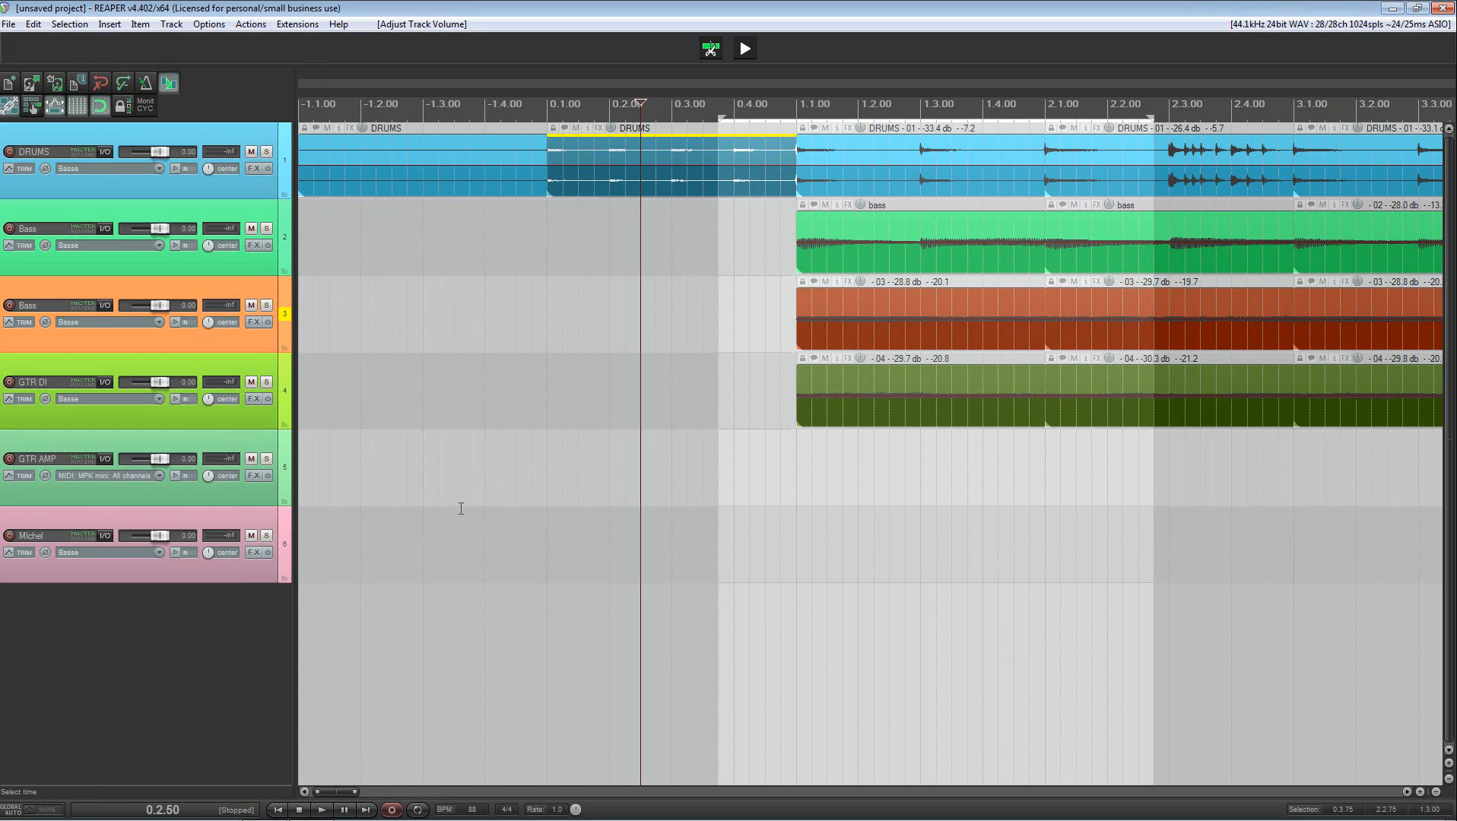
key(m)
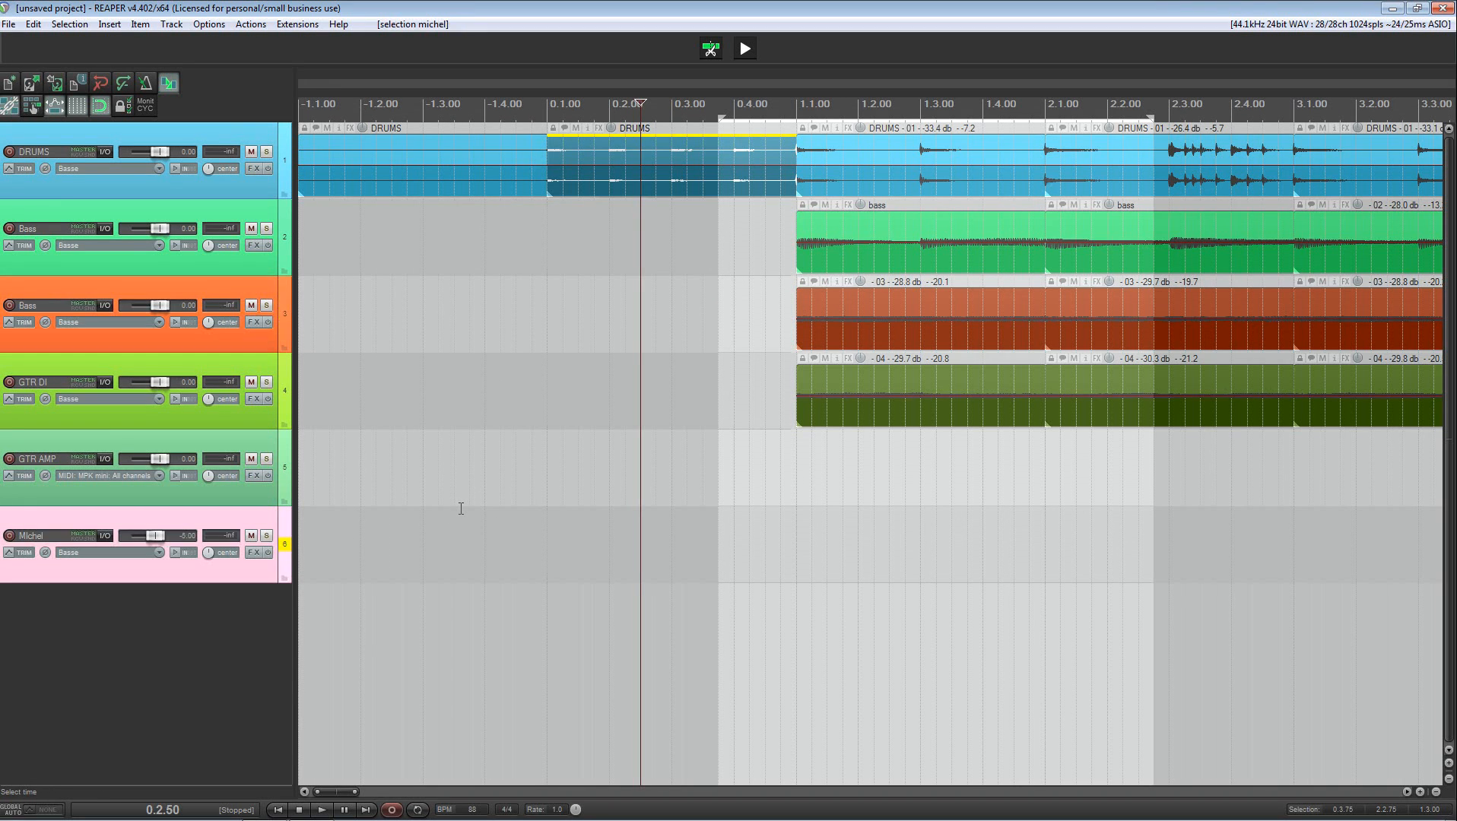
key(m)
- Select track 3 again and run the first-name selection action six times in a row to test the repeated volume change
click(289, 310)
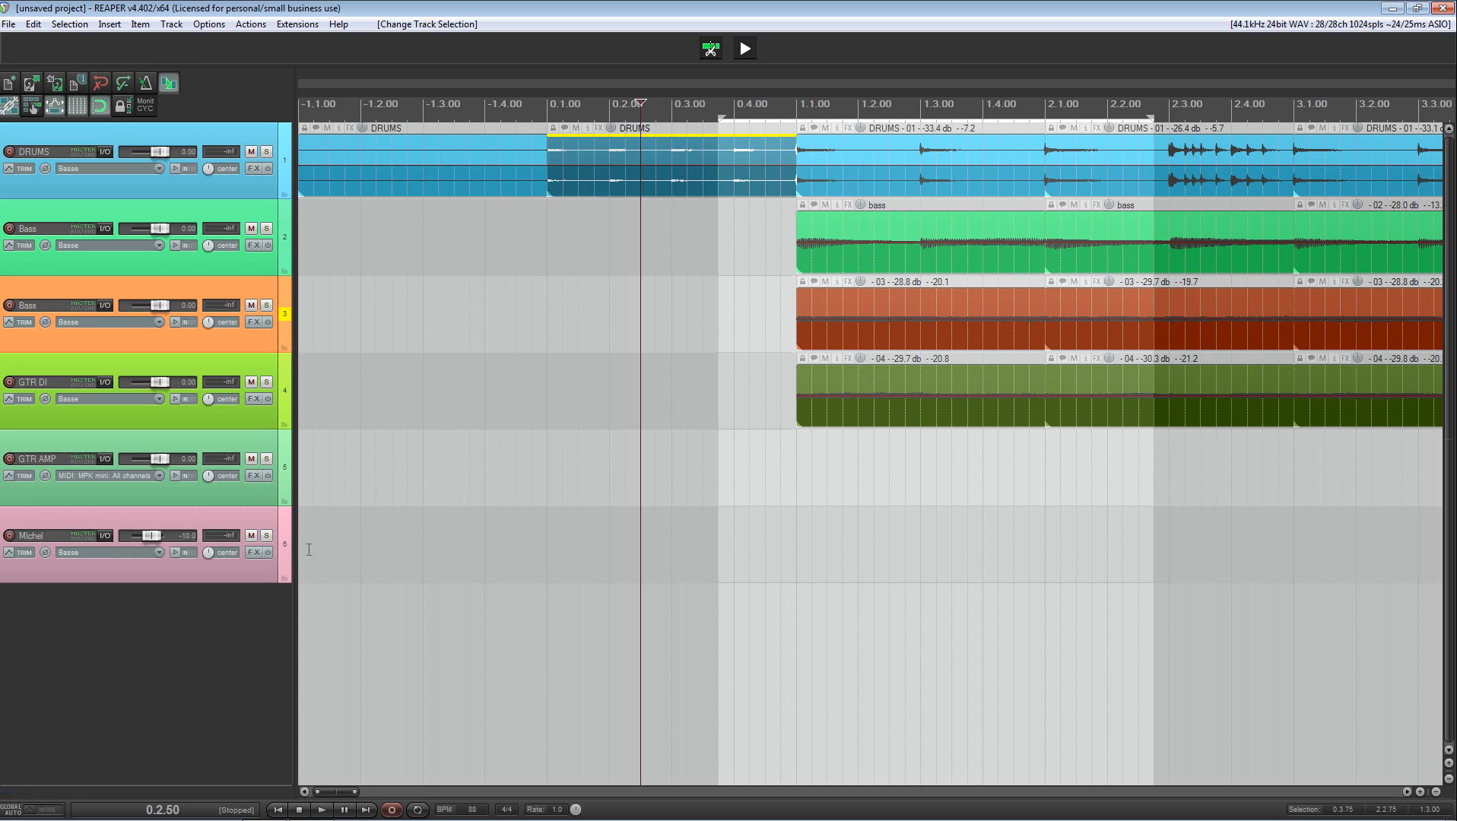
key(m)
key(m)
key(m)
key(m)
key(m)
key(m)
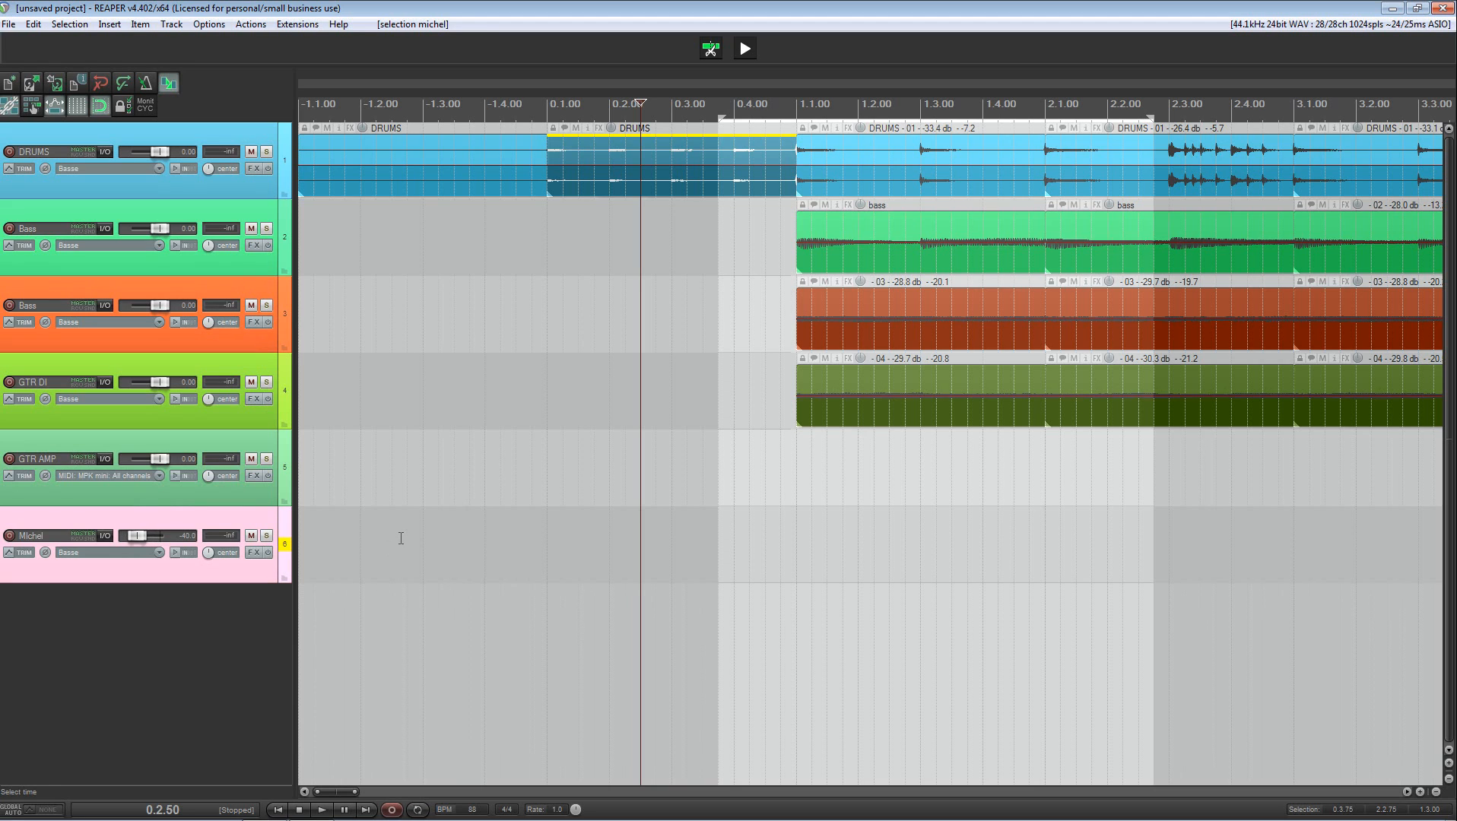
- Reopen the Cycle Action editor and create a cycle action named "avance curseur de 80 bar"
click(297, 25)
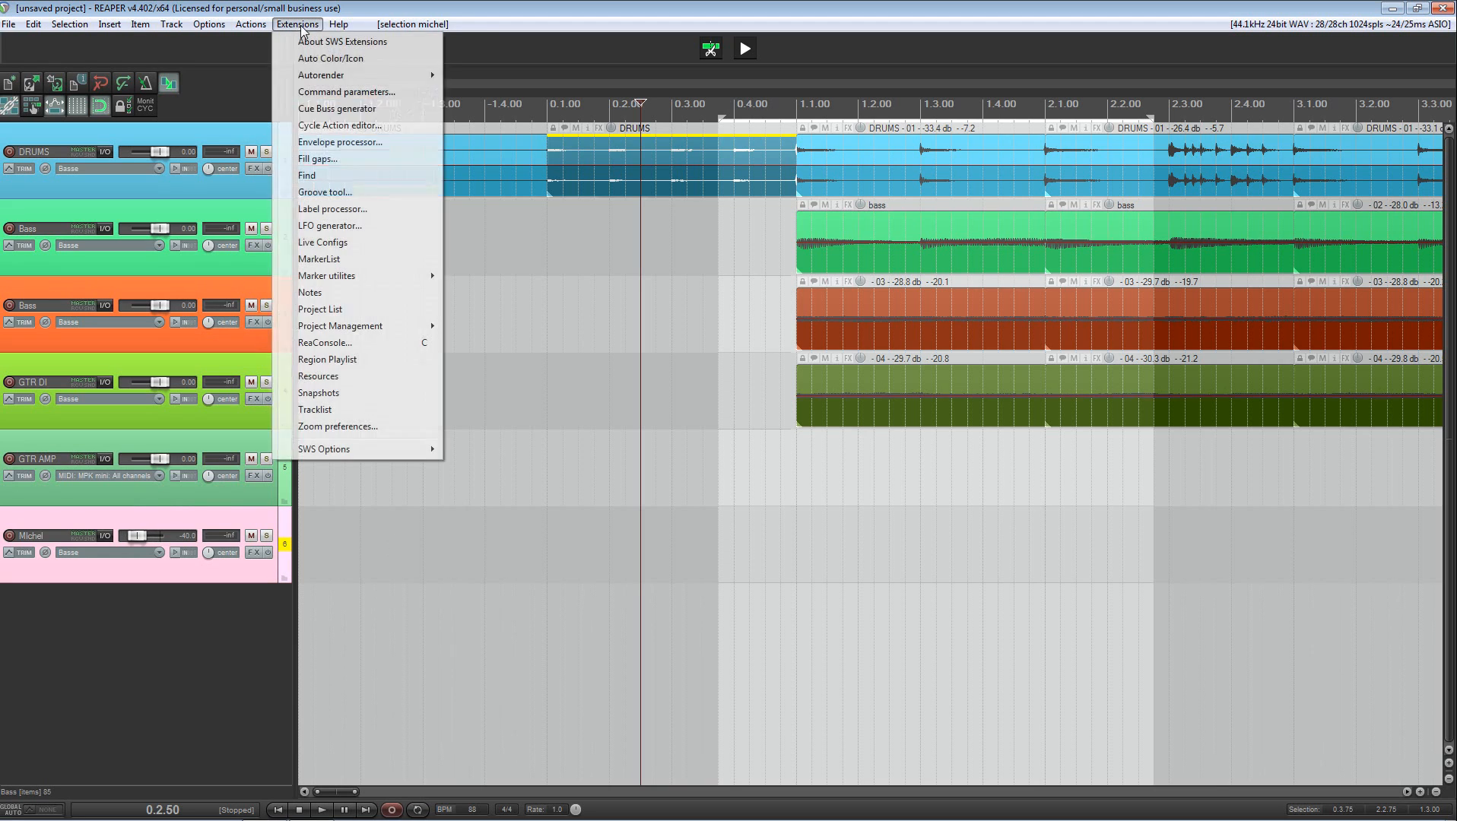
click(344, 126)
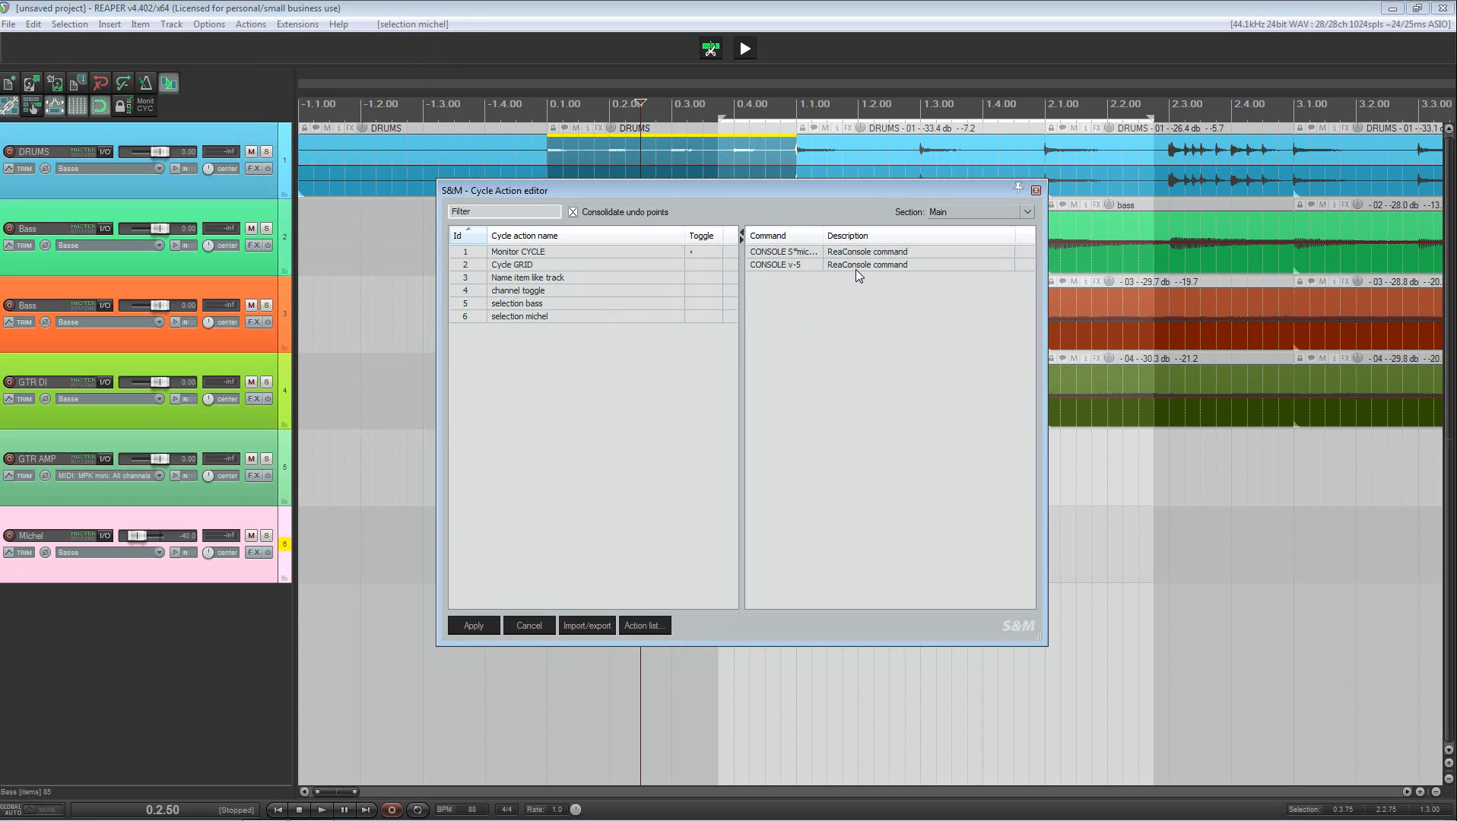
right_click(821, 293)
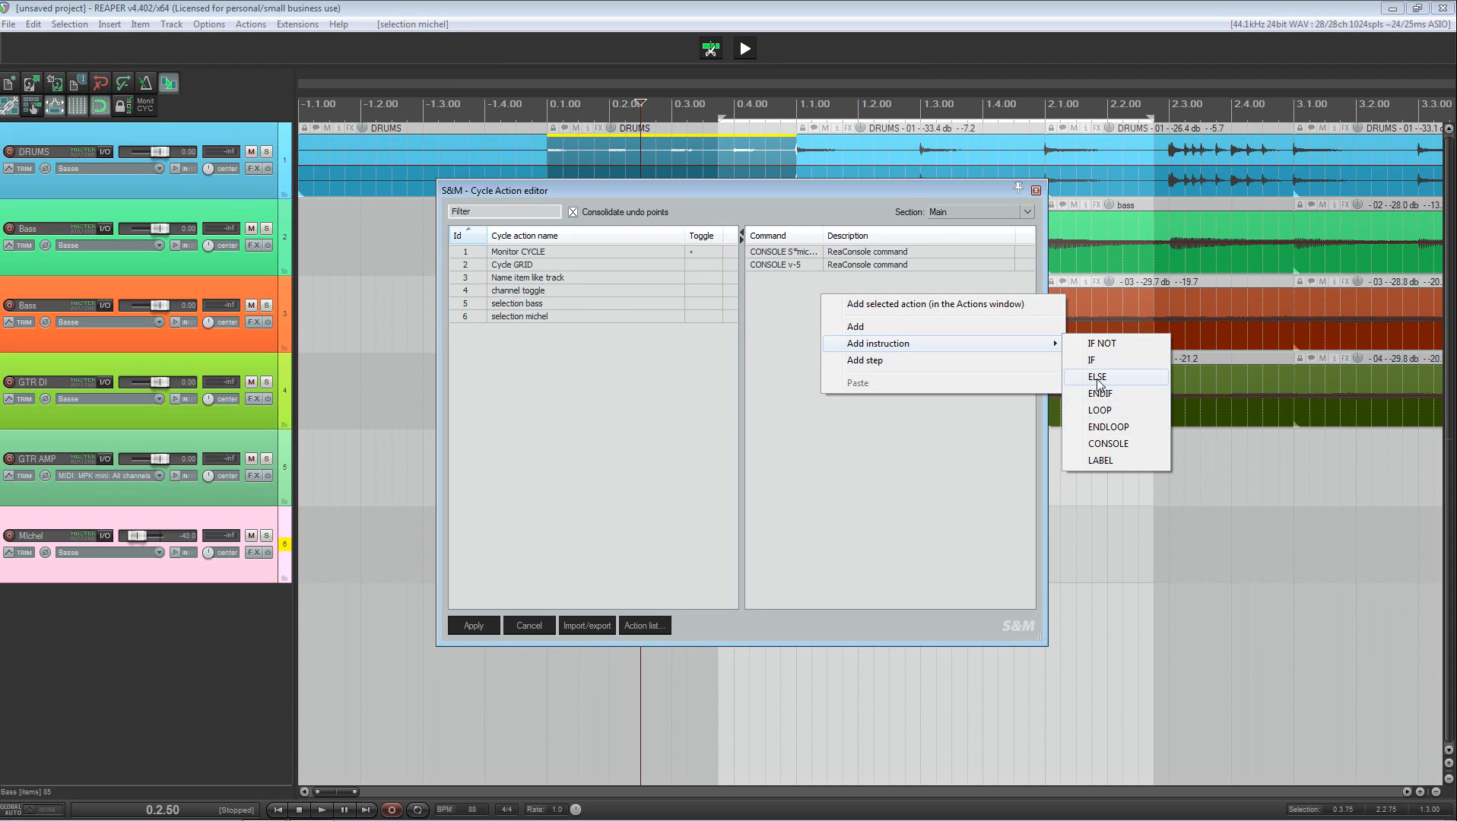
click(522, 381)
right_click(517, 371)
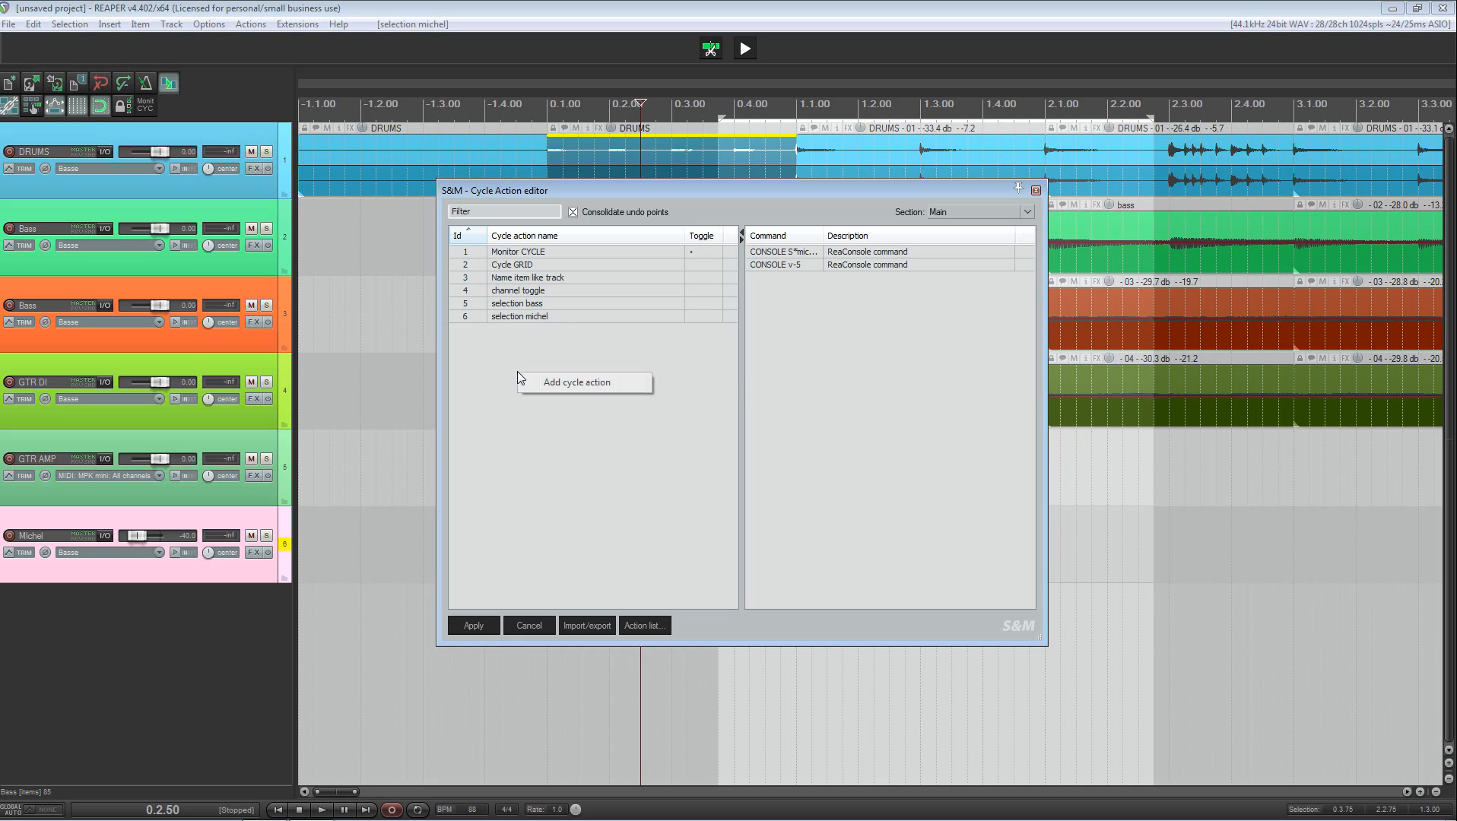
click(546, 381)
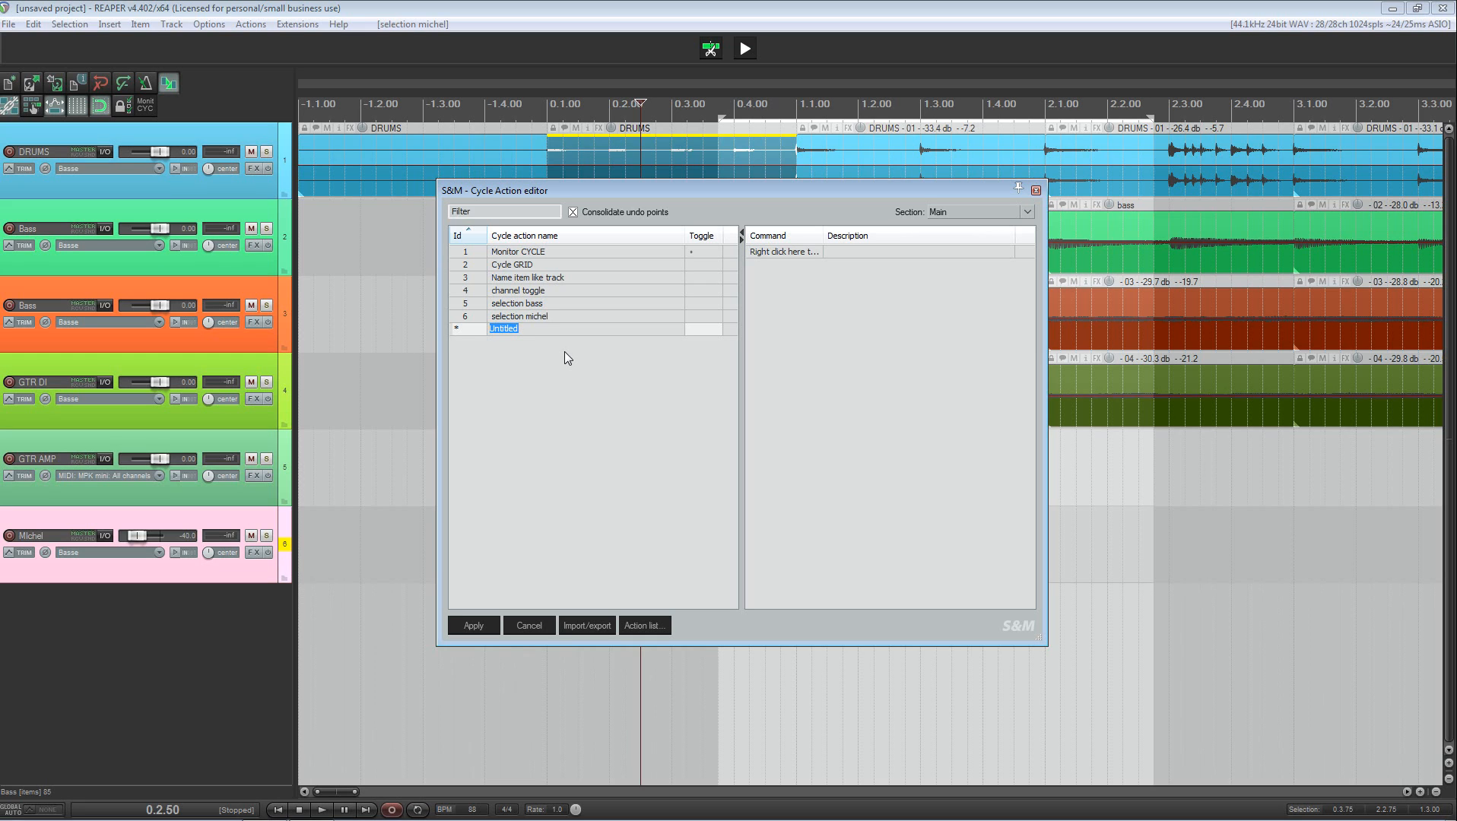
text(avance curseur de 80 b)
key(Return)
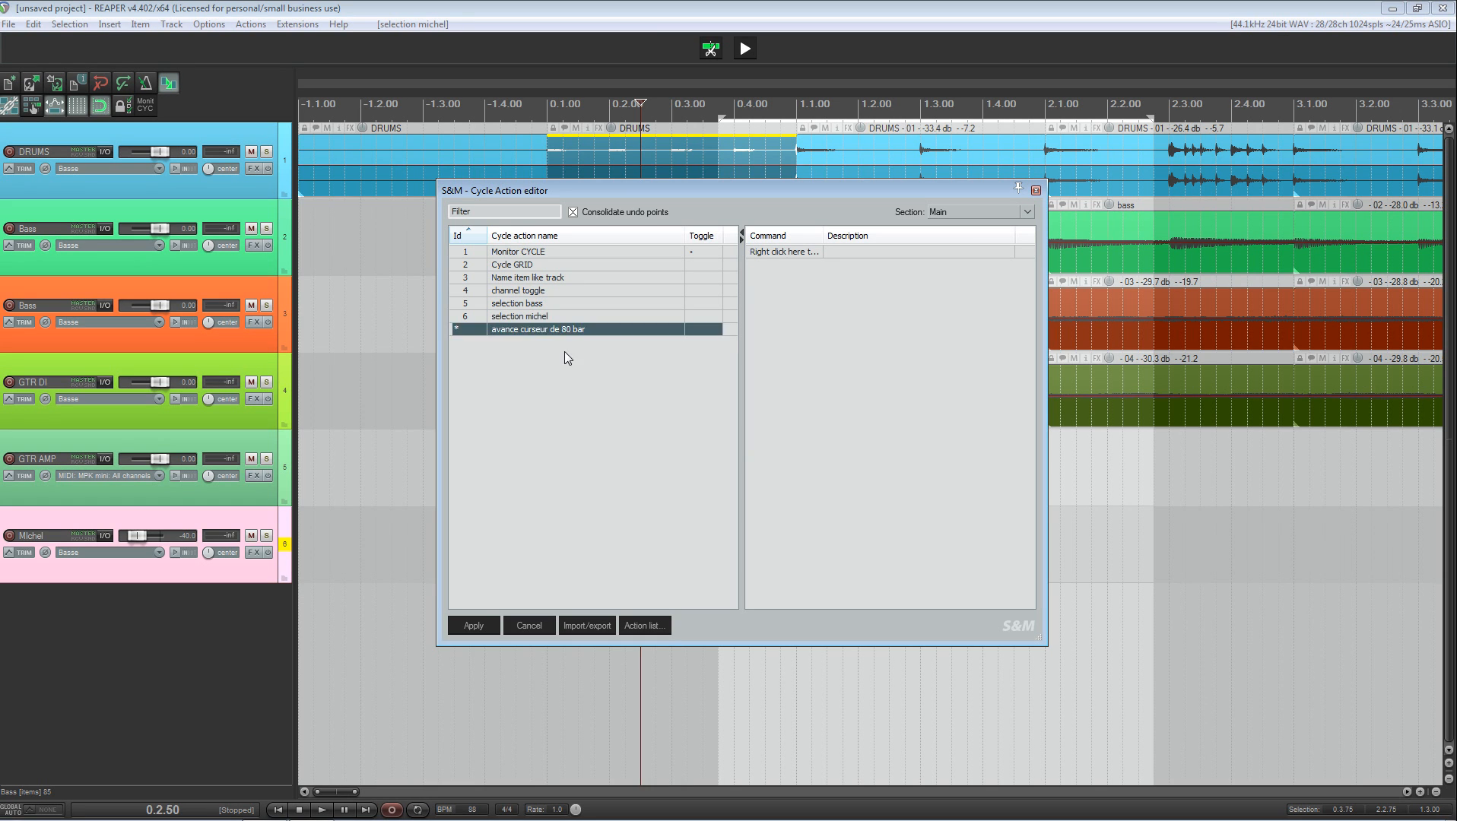
- Find "Move edit cursor forward one measure" with the filter "move cursor one me" and add it to the "avance curseur de 80 bar" cycle action
click(645, 626)
drag(523, 124, 403, 121)
text(move cursor one me)
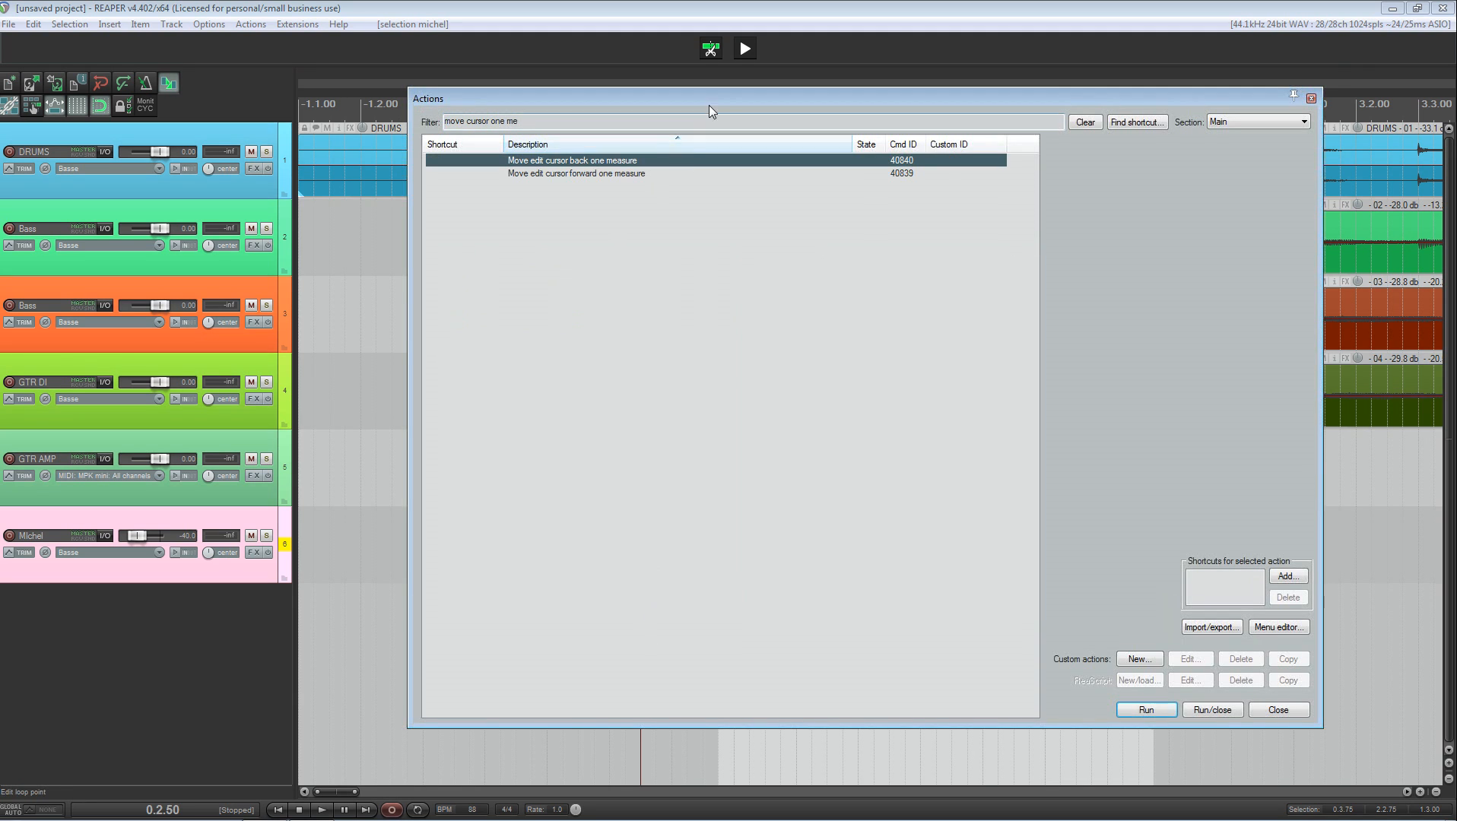
drag(710, 97, 746, 64)
click(616, 139)
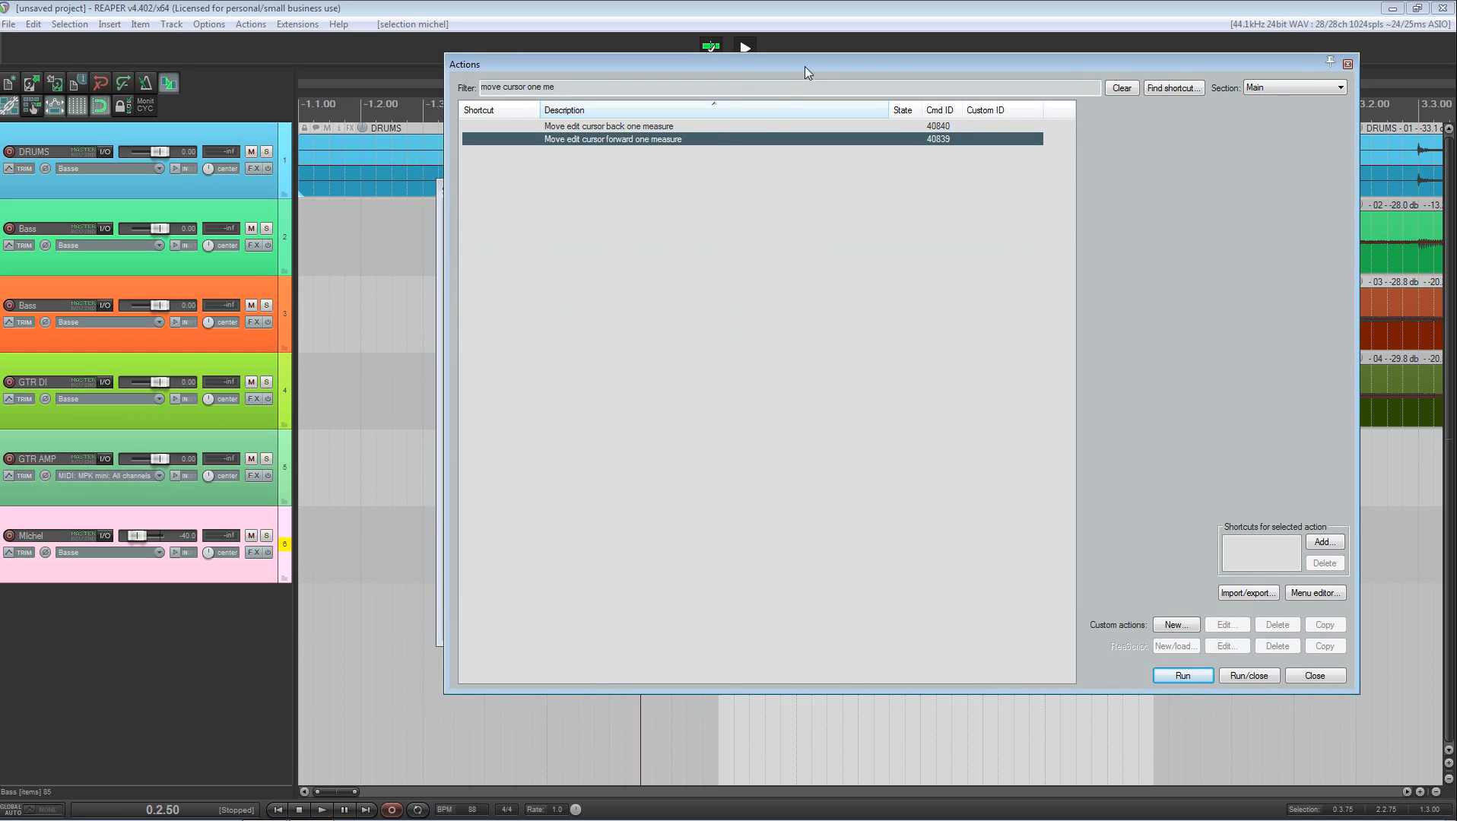
drag(805, 66, 1076, 177)
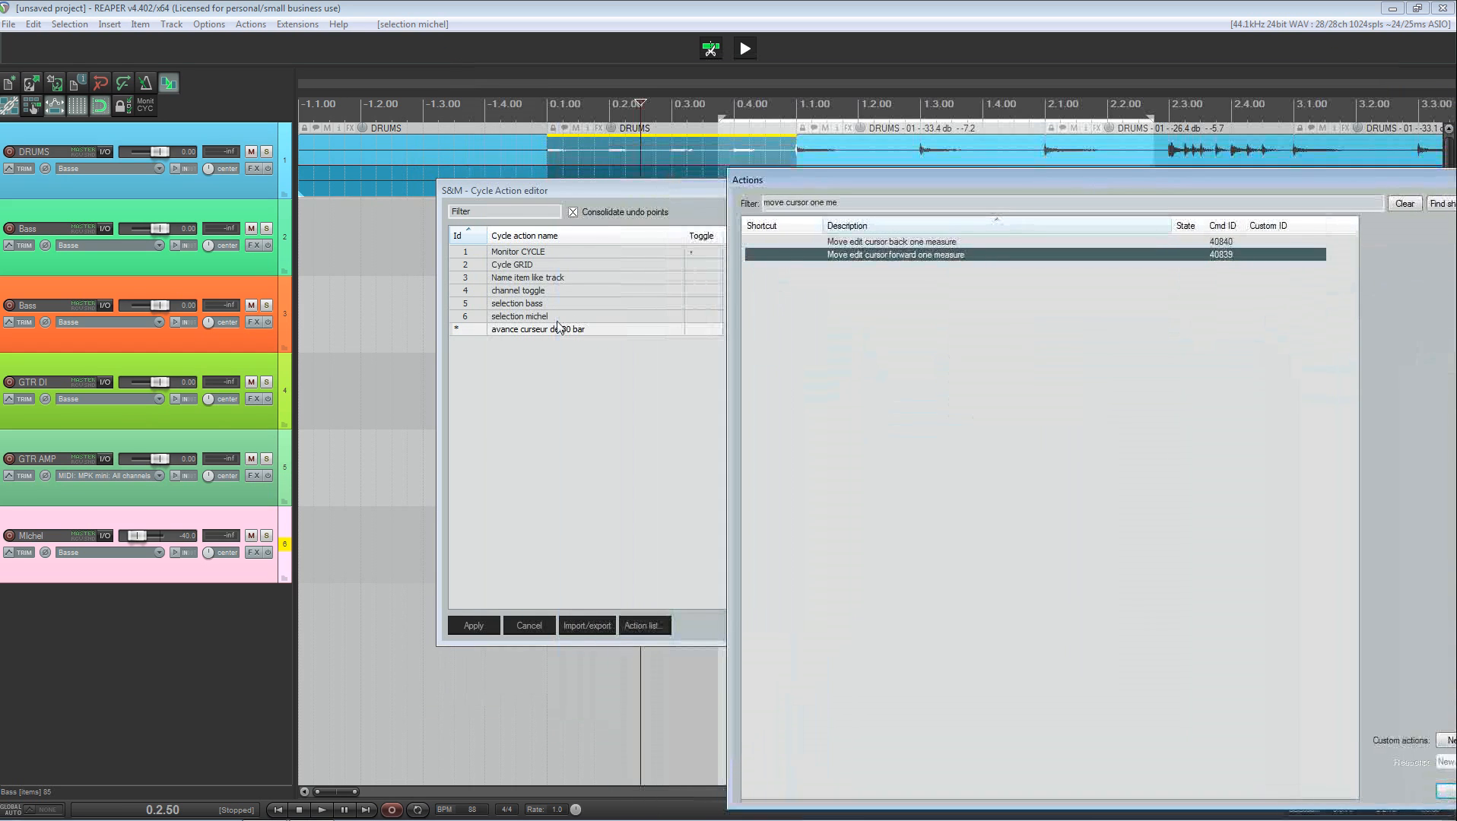
drag(893, 176, 1109, 172)
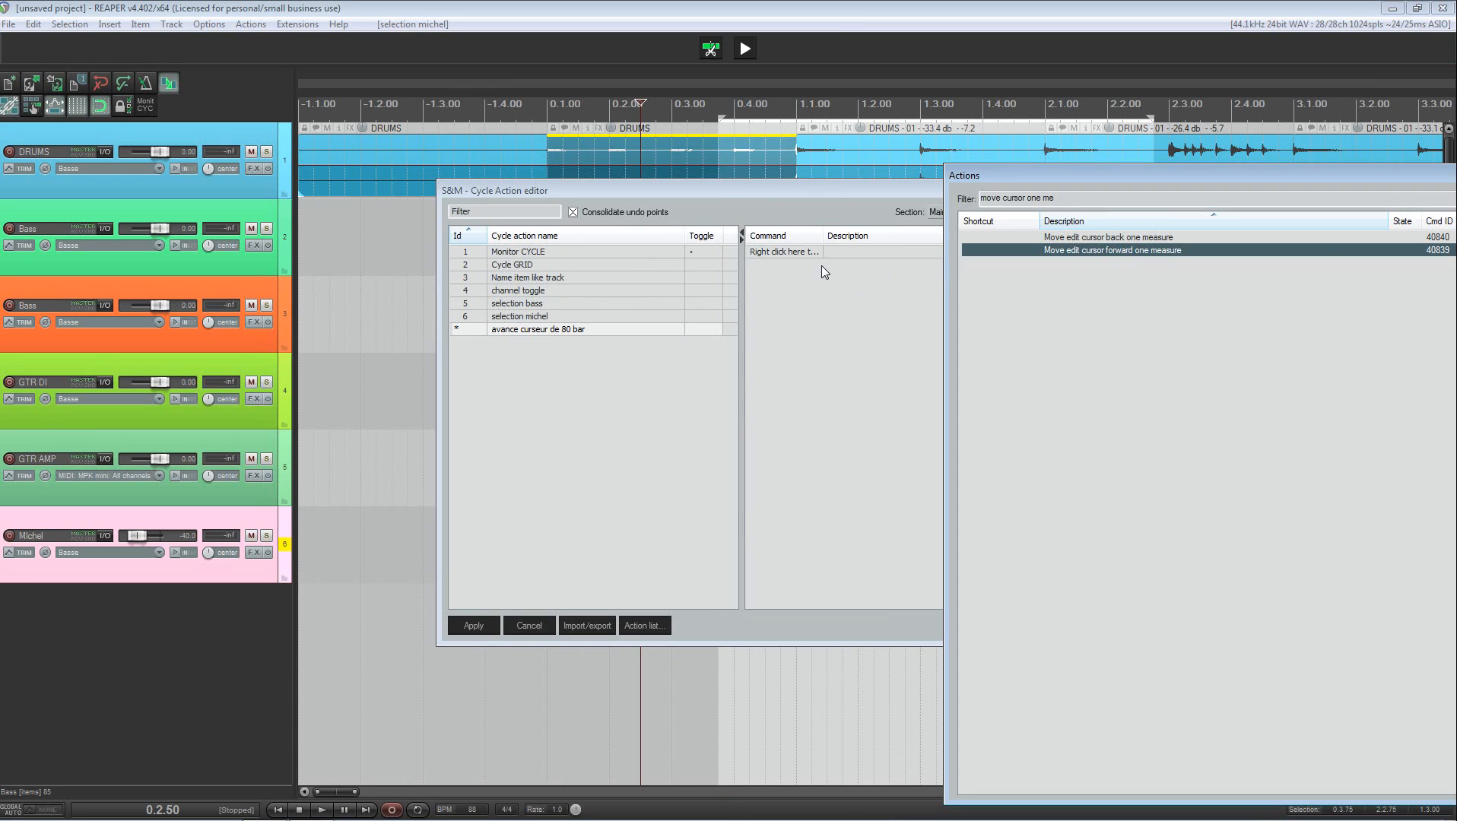
right_click(896, 274)
click(936, 283)
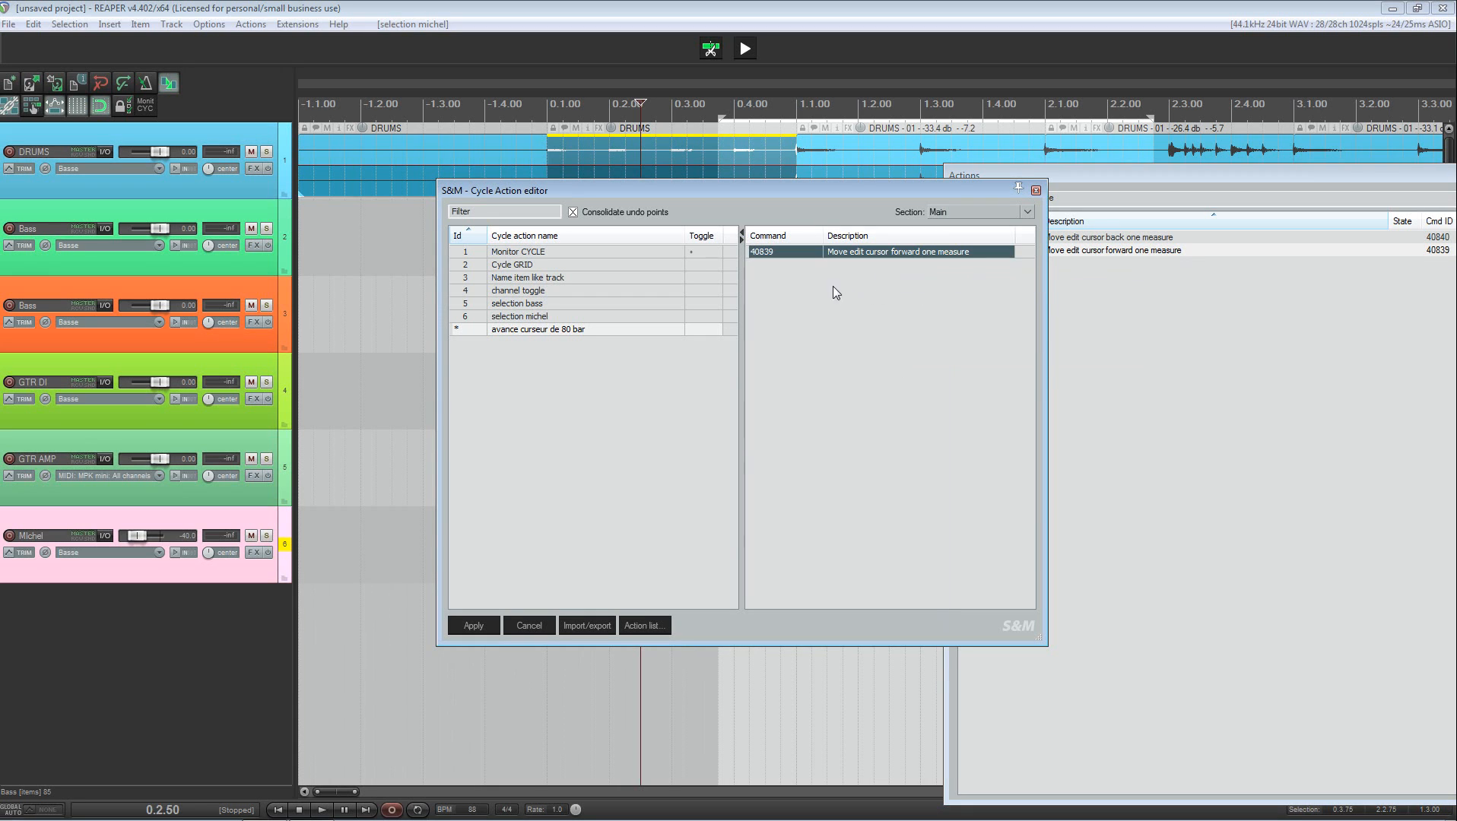
- Add a LOOP instruction below the cursor command and set its repeat count to 80
right_click(802, 283)
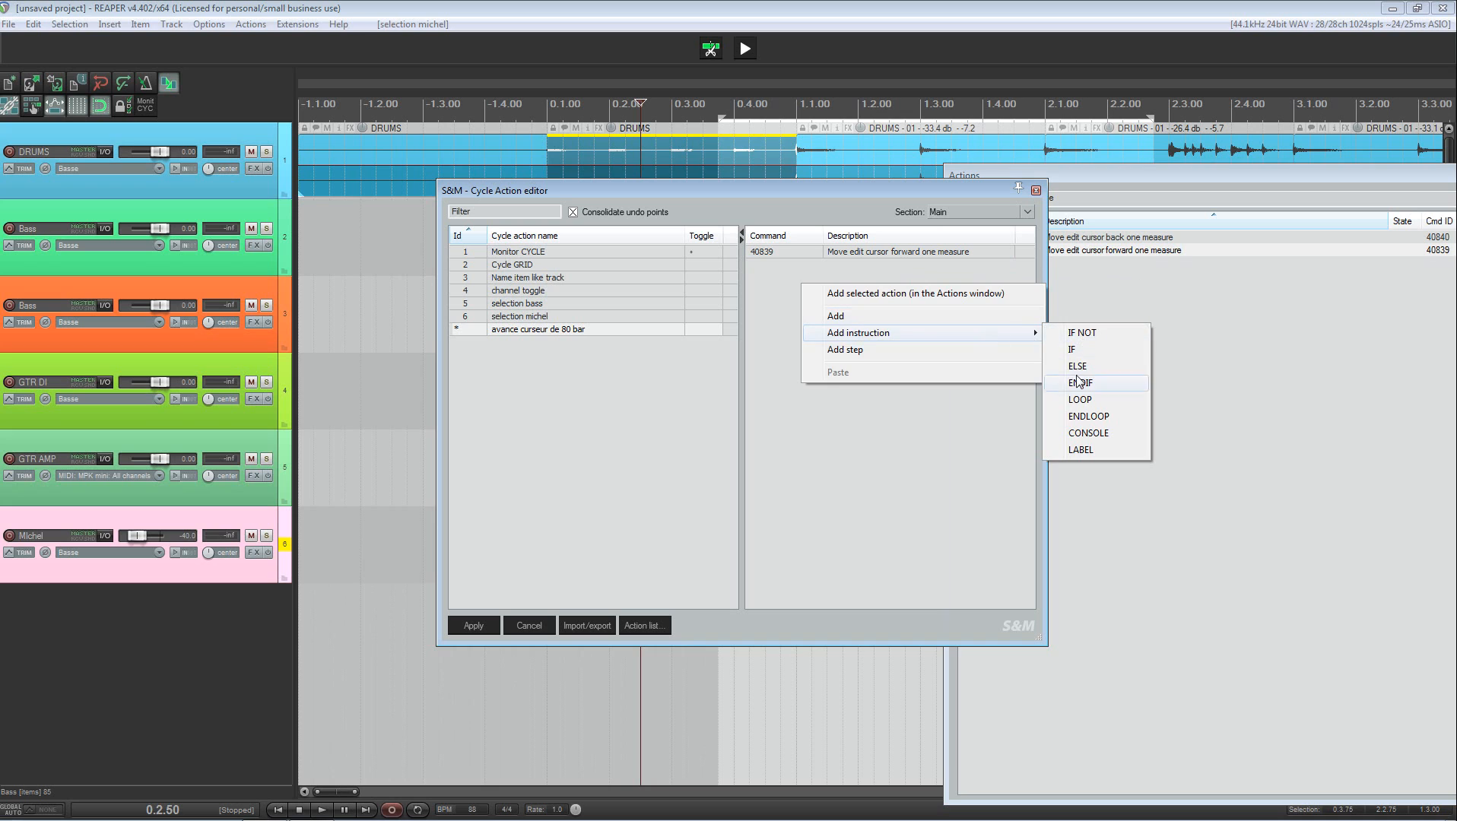
click(1080, 399)
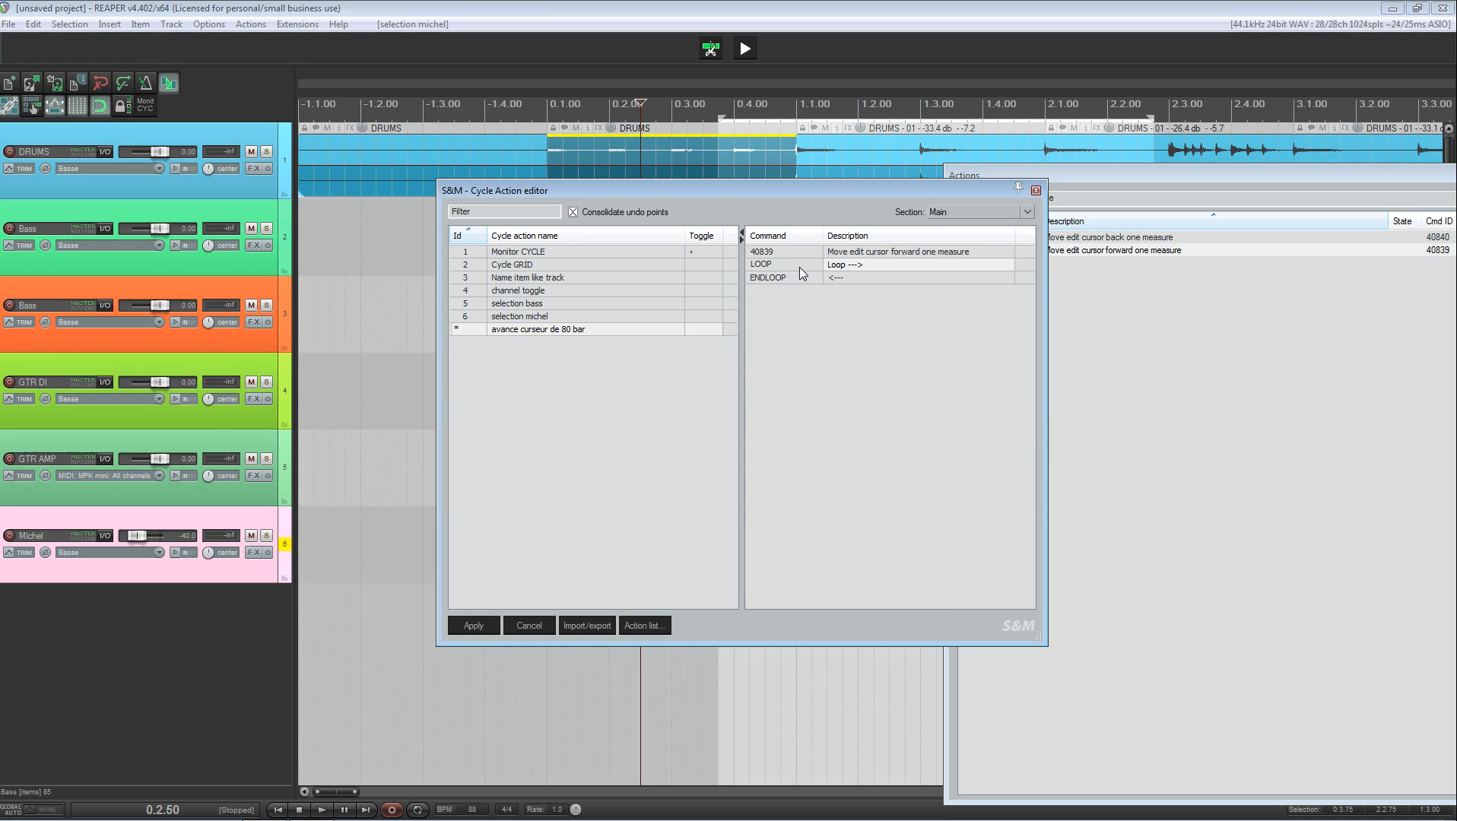
double_click(779, 264)
text(80)
key(Return)
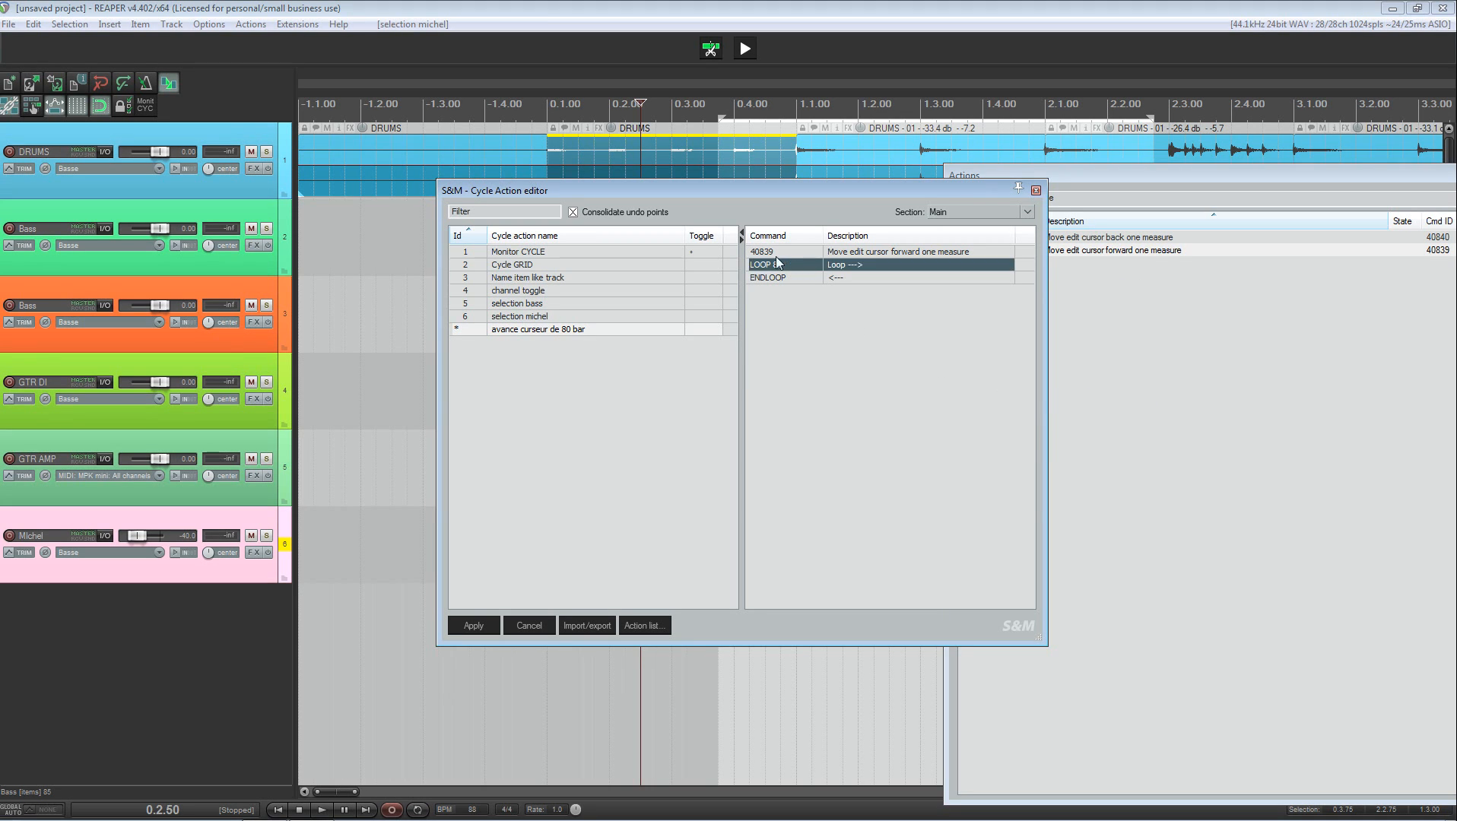
- Move the LOOP 80 instruction above the cursor command and apply the "avance curseur de 80 bar" cycle action
drag(777, 262, 777, 251)
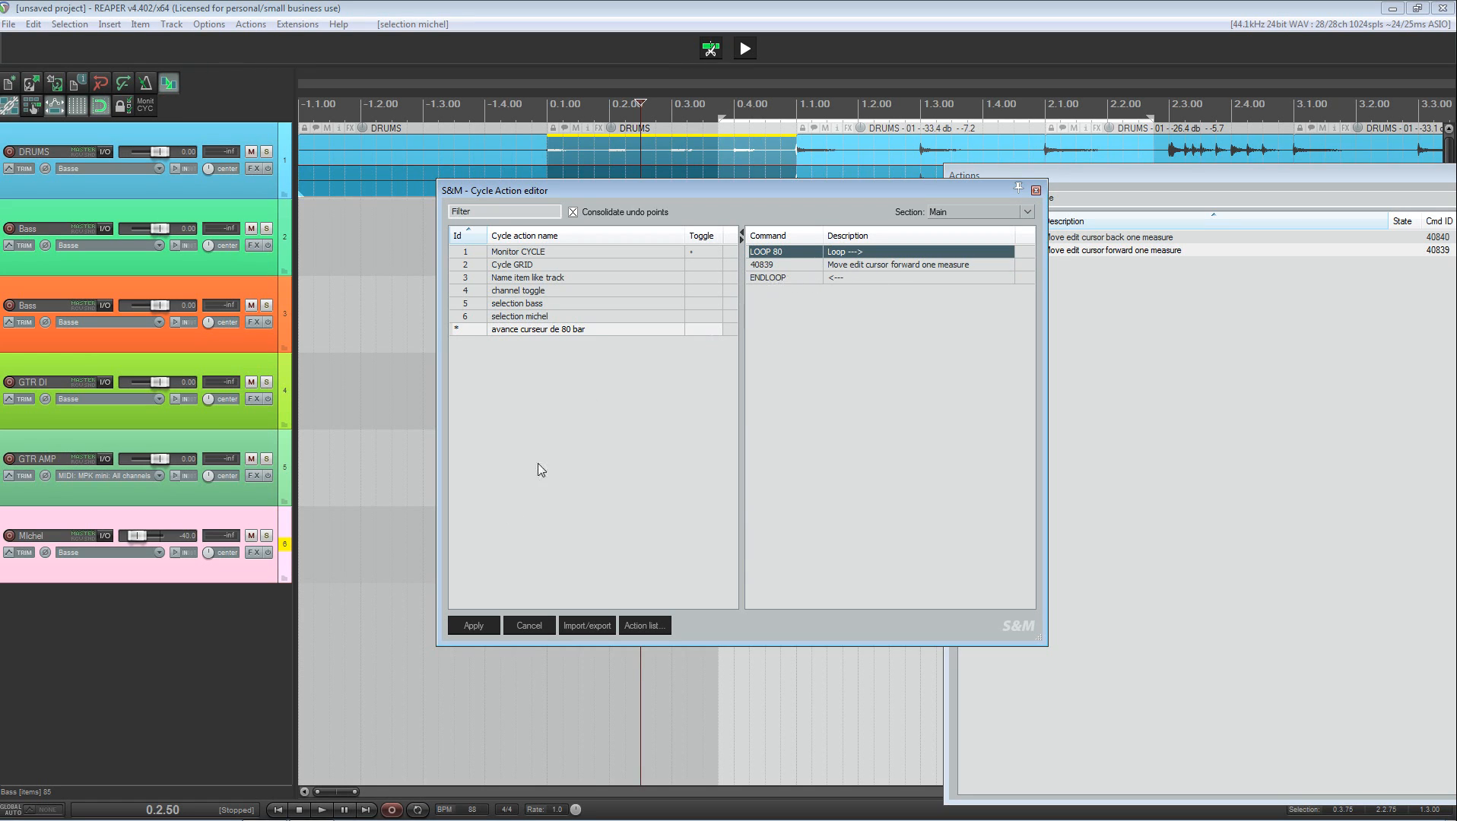
click(482, 625)
- Find "avance curseur de 80 bar" in the action list with the filter "ava" and run it
drag(1090, 178, 850, 148)
text(ava)
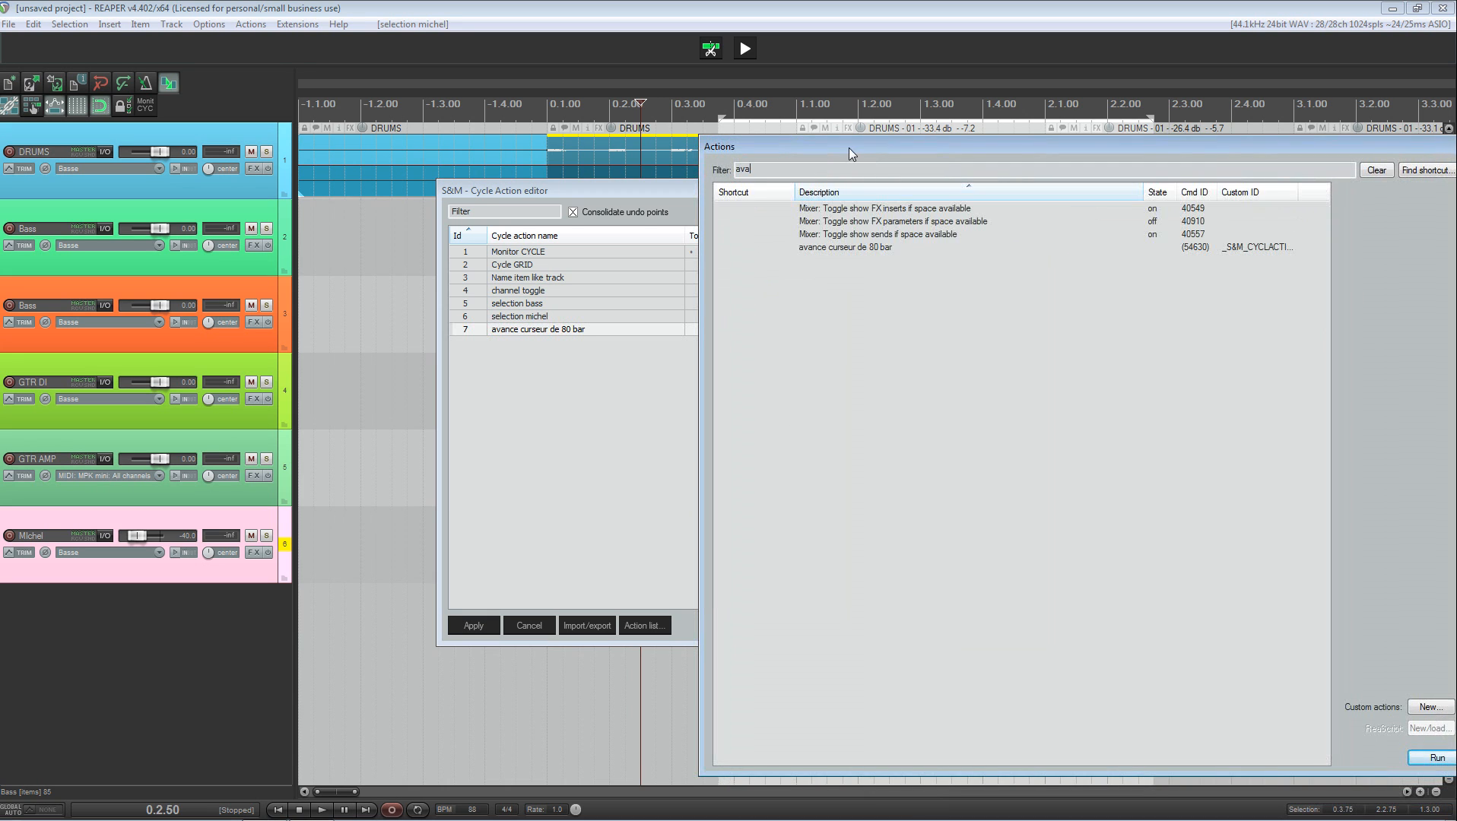
click(869, 248)
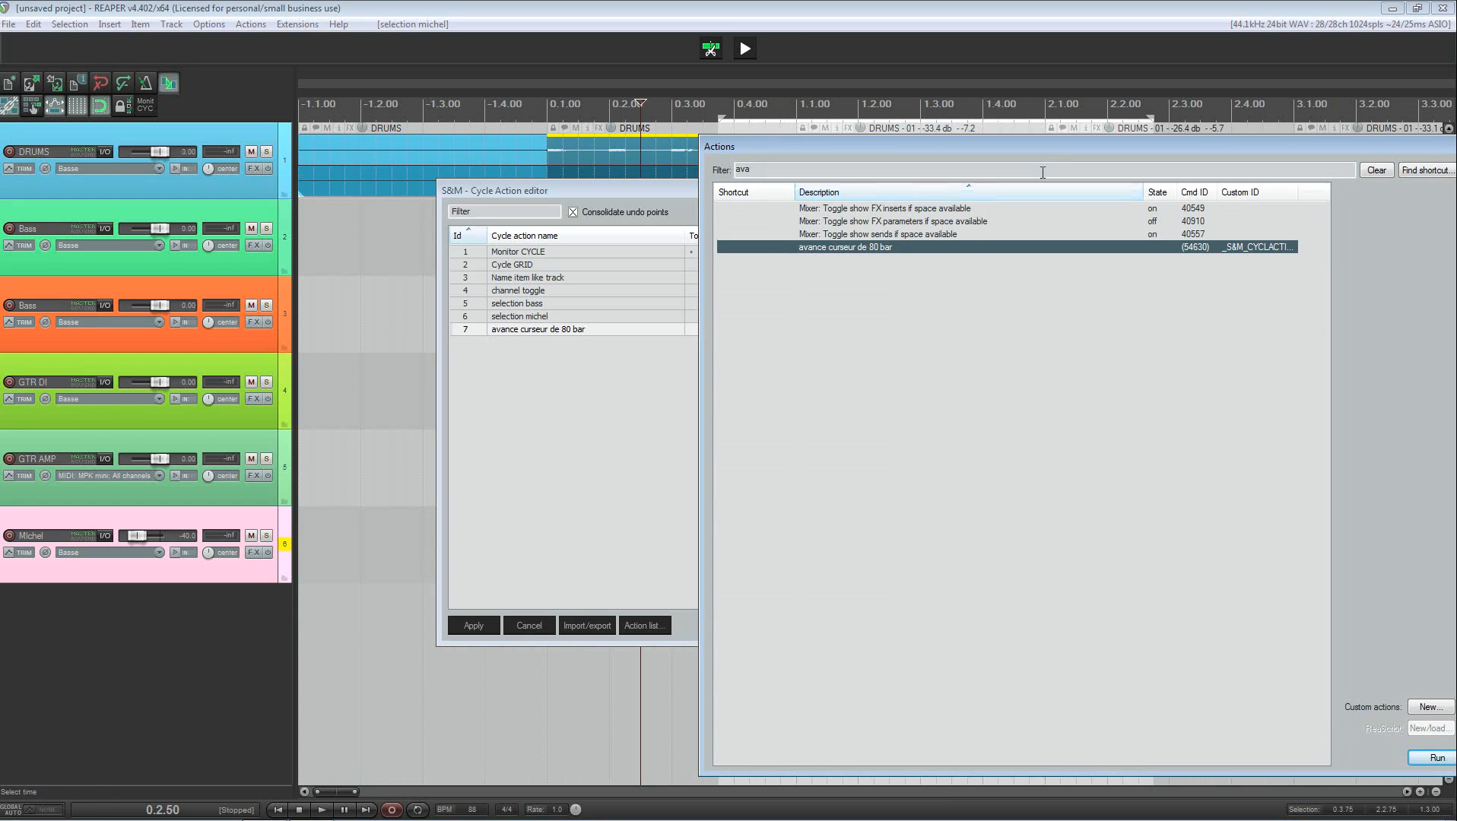
drag(639, 190, 393, 175)
click(788, 176)
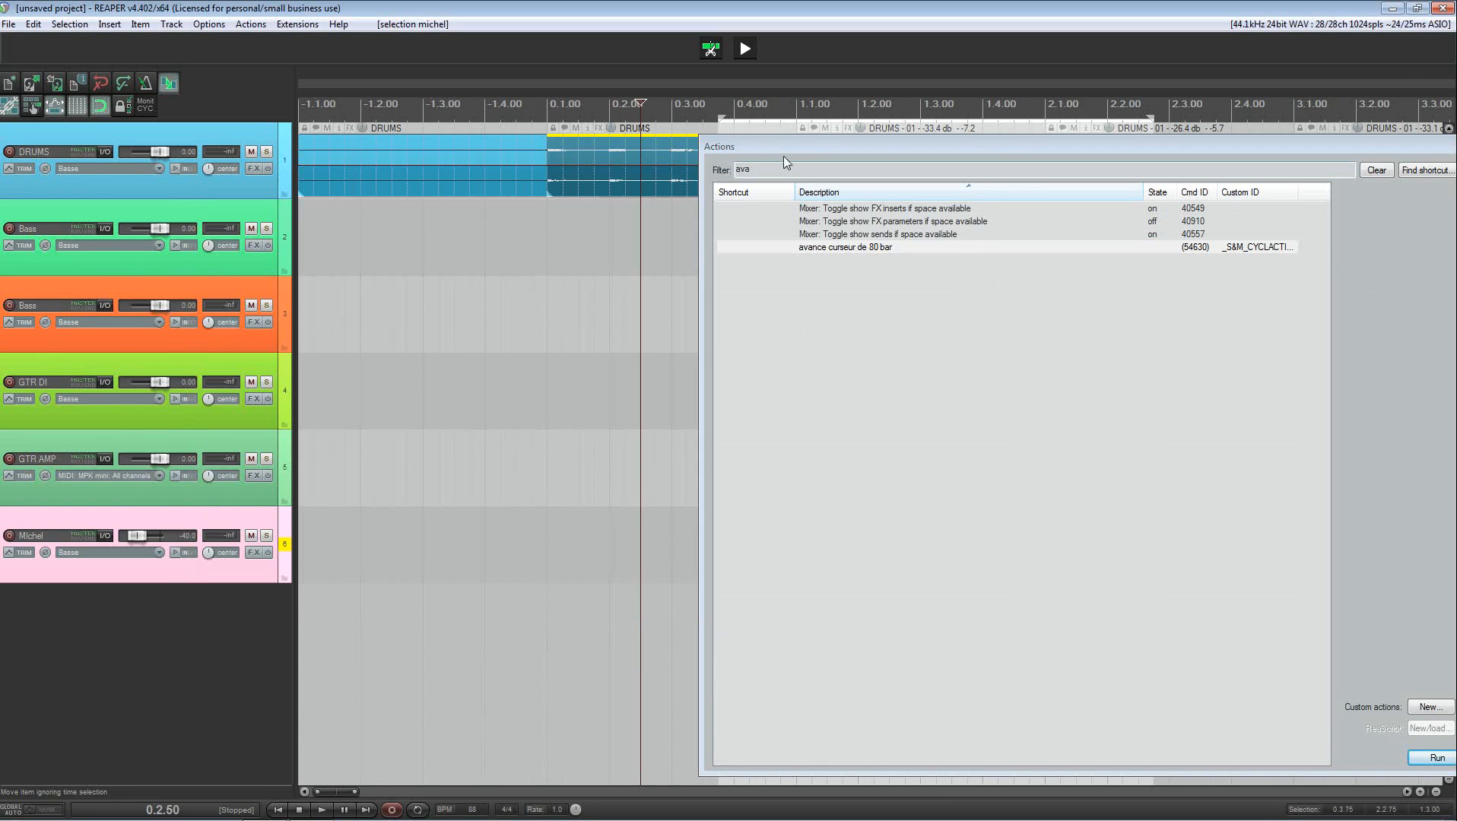
drag(782, 143, 573, 148)
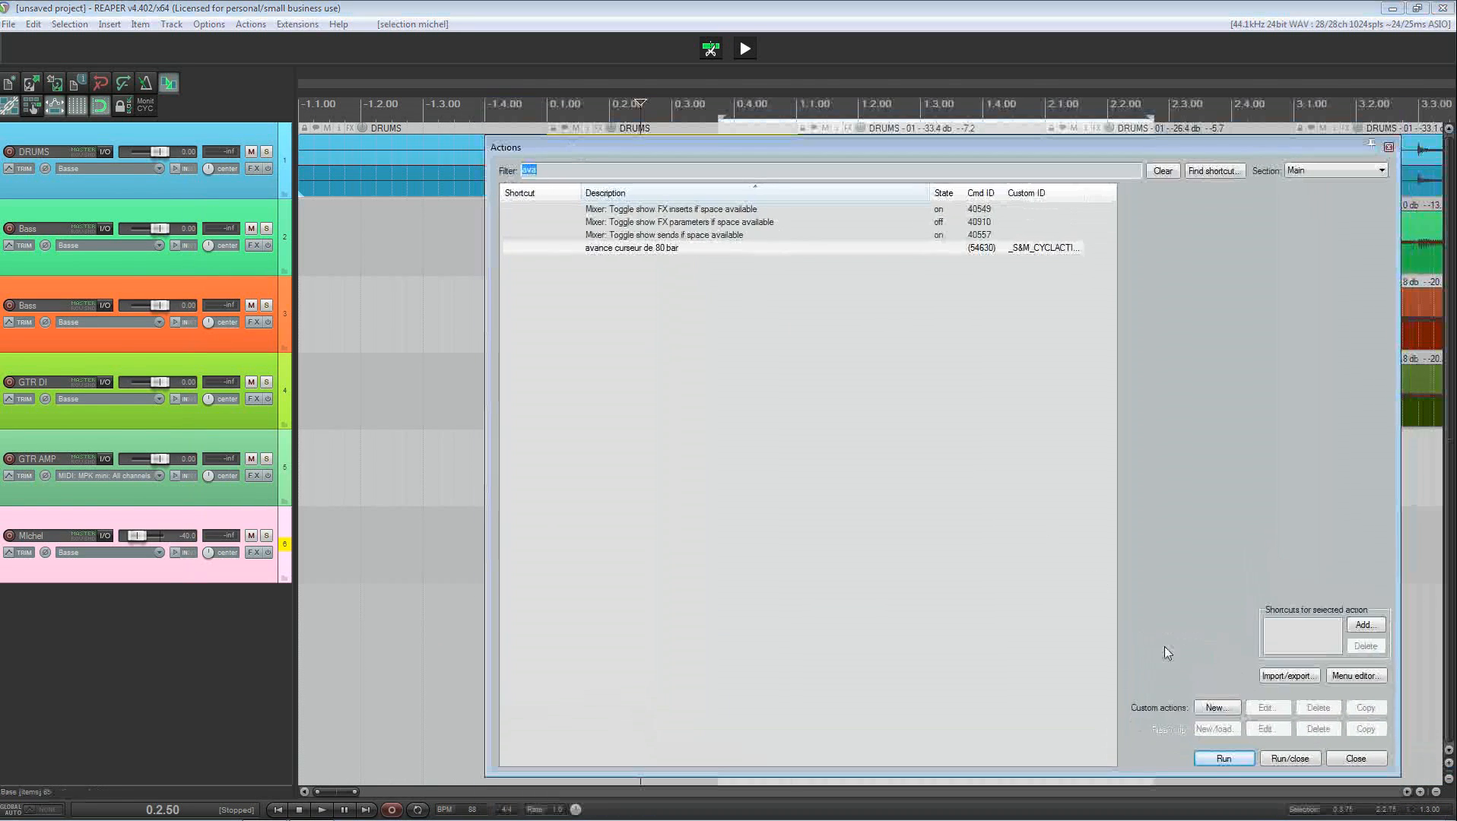
click(1220, 759)
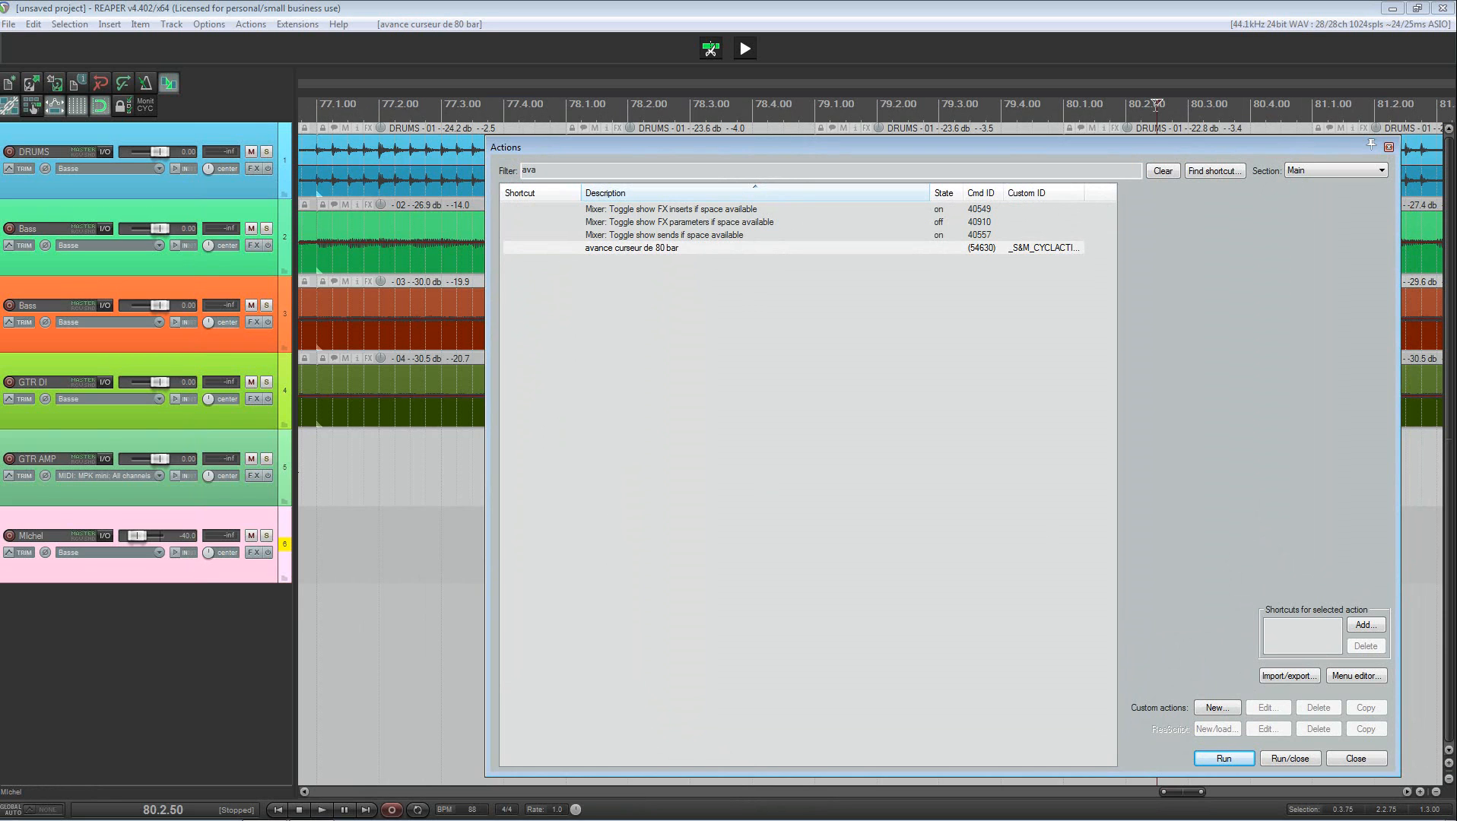
- Examine the instruction types that can be added to a cycle action
drag(680, 155, 821, 139)
right_click(846, 275)
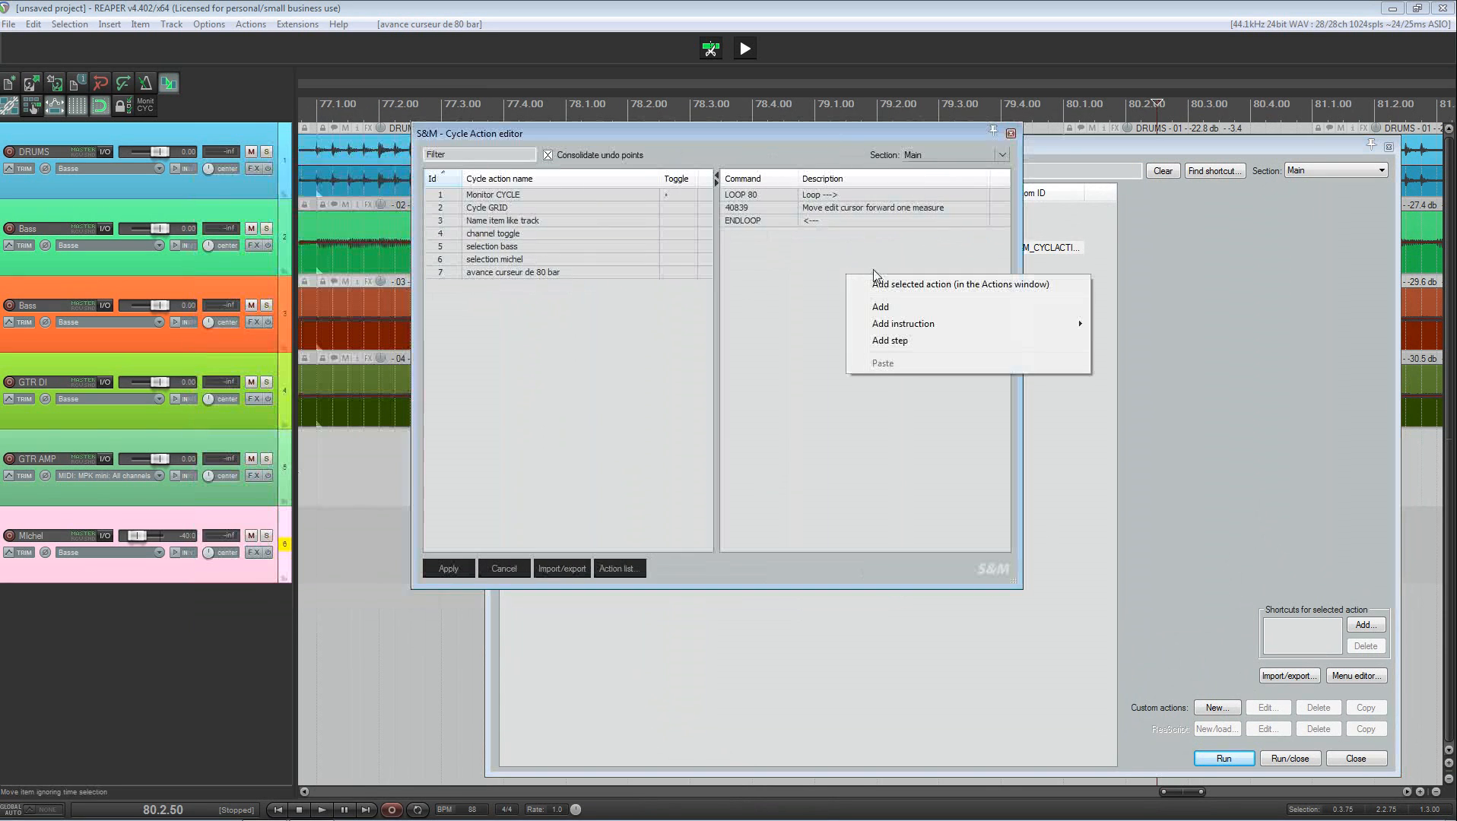
mouse_move(912, 324)
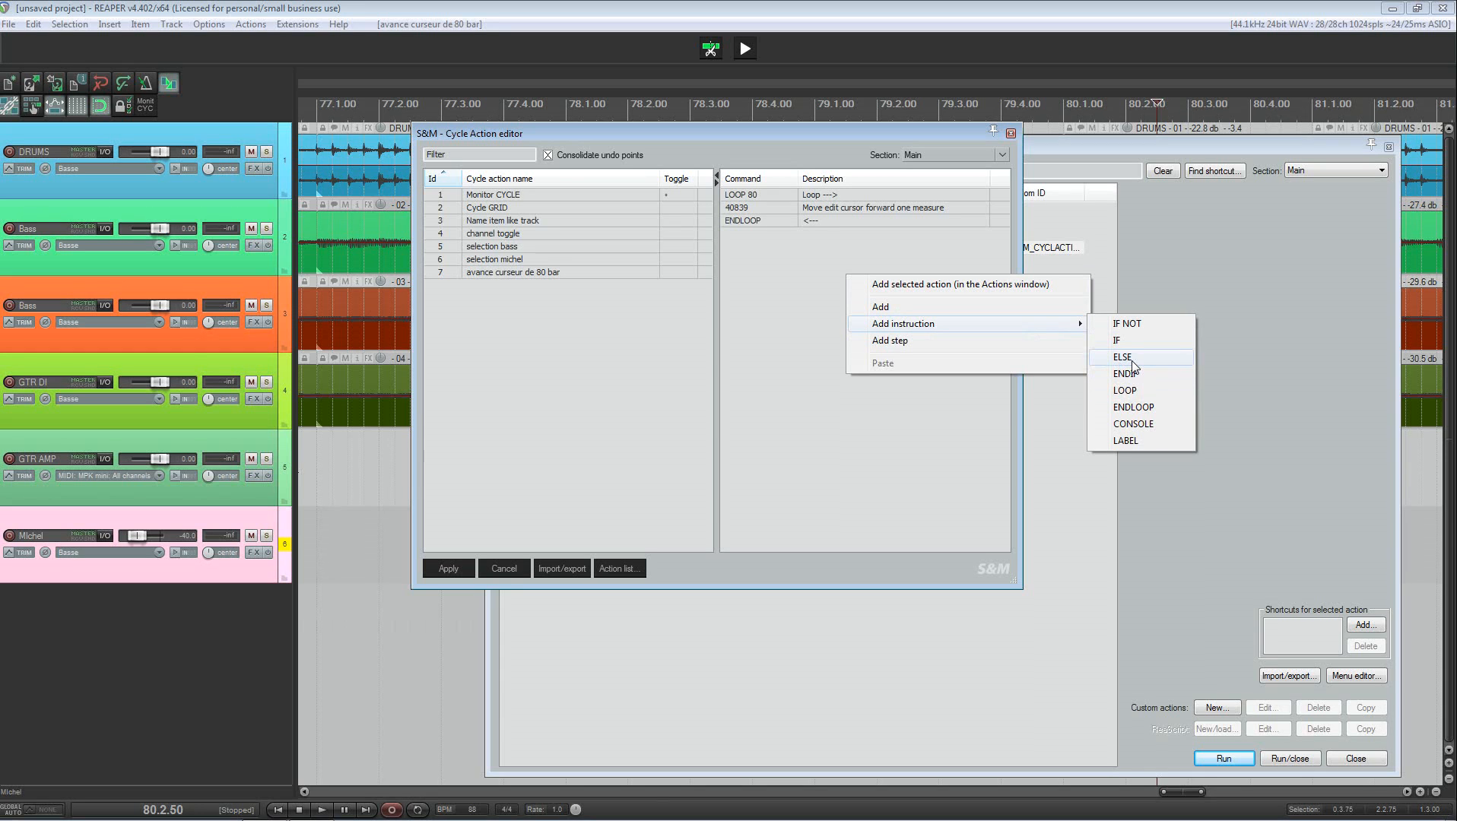
click(912, 129)
- Arrange the Cycle Action editor and action list side by side and create a cycle action named "cree pist si snap"
drag(913, 129, 639, 143)
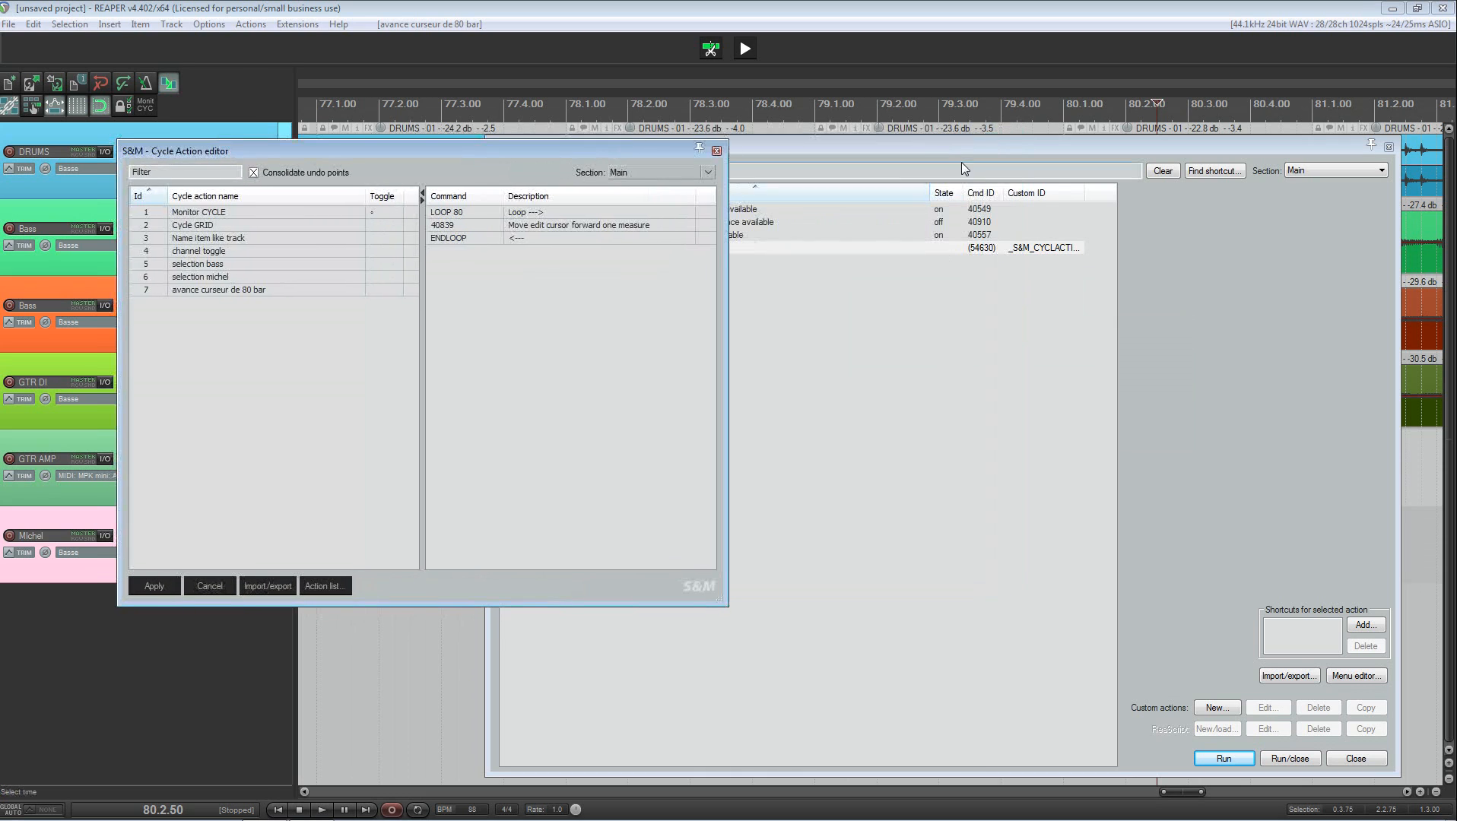
drag(962, 146, 983, 131)
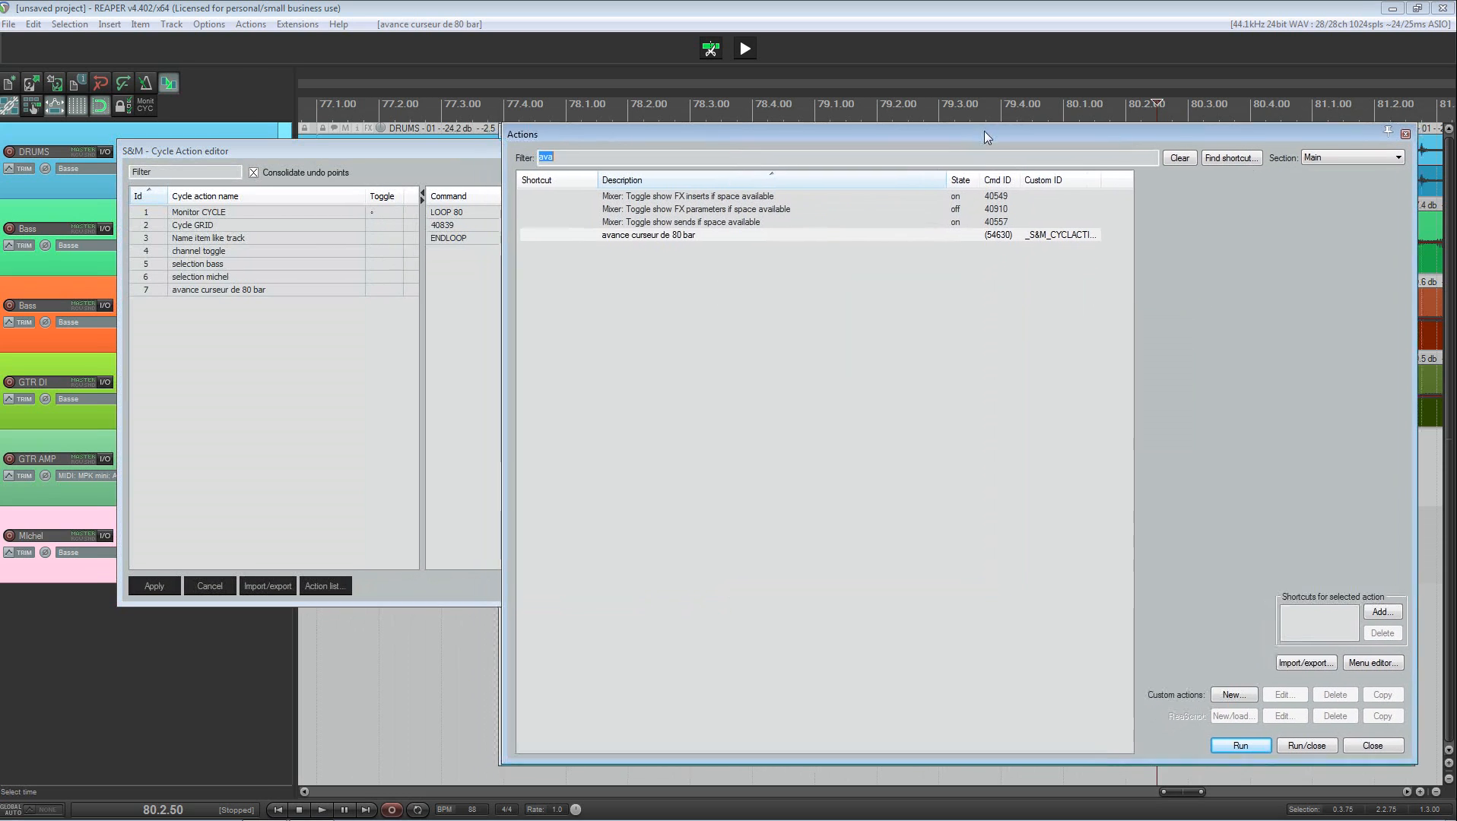
click(963, 195)
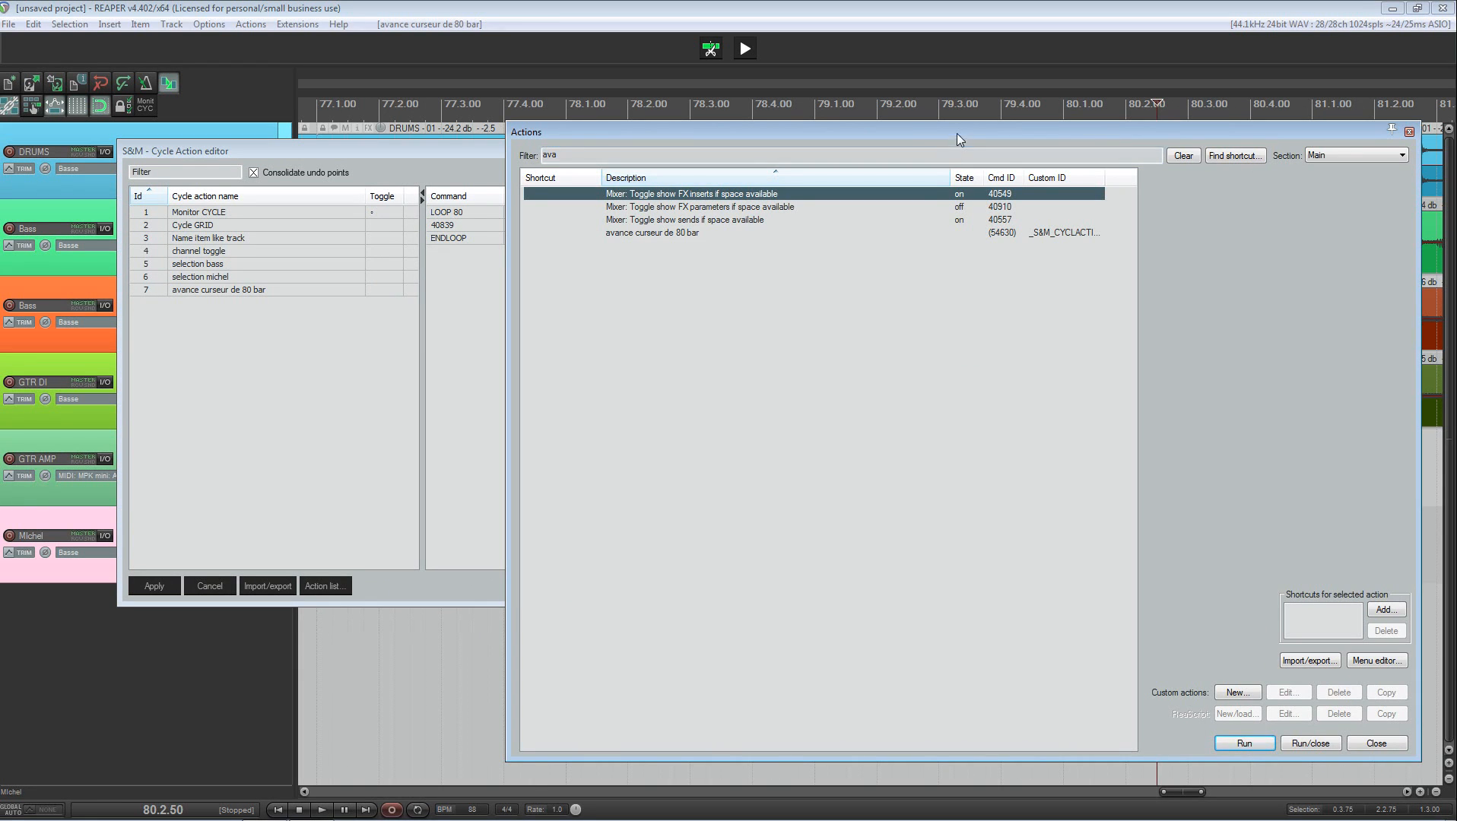
drag(956, 133, 924, 183)
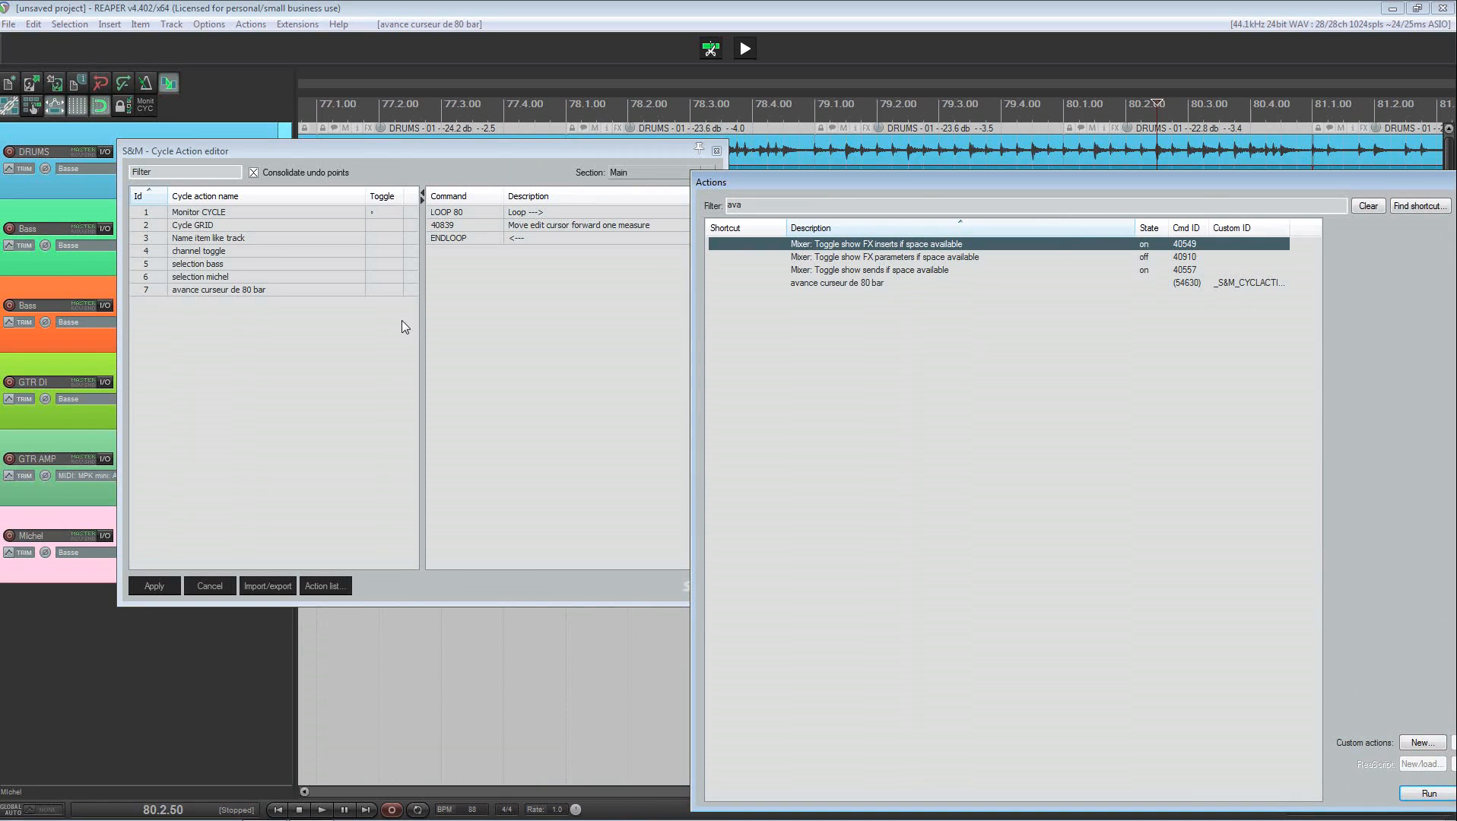
right_click(238, 312)
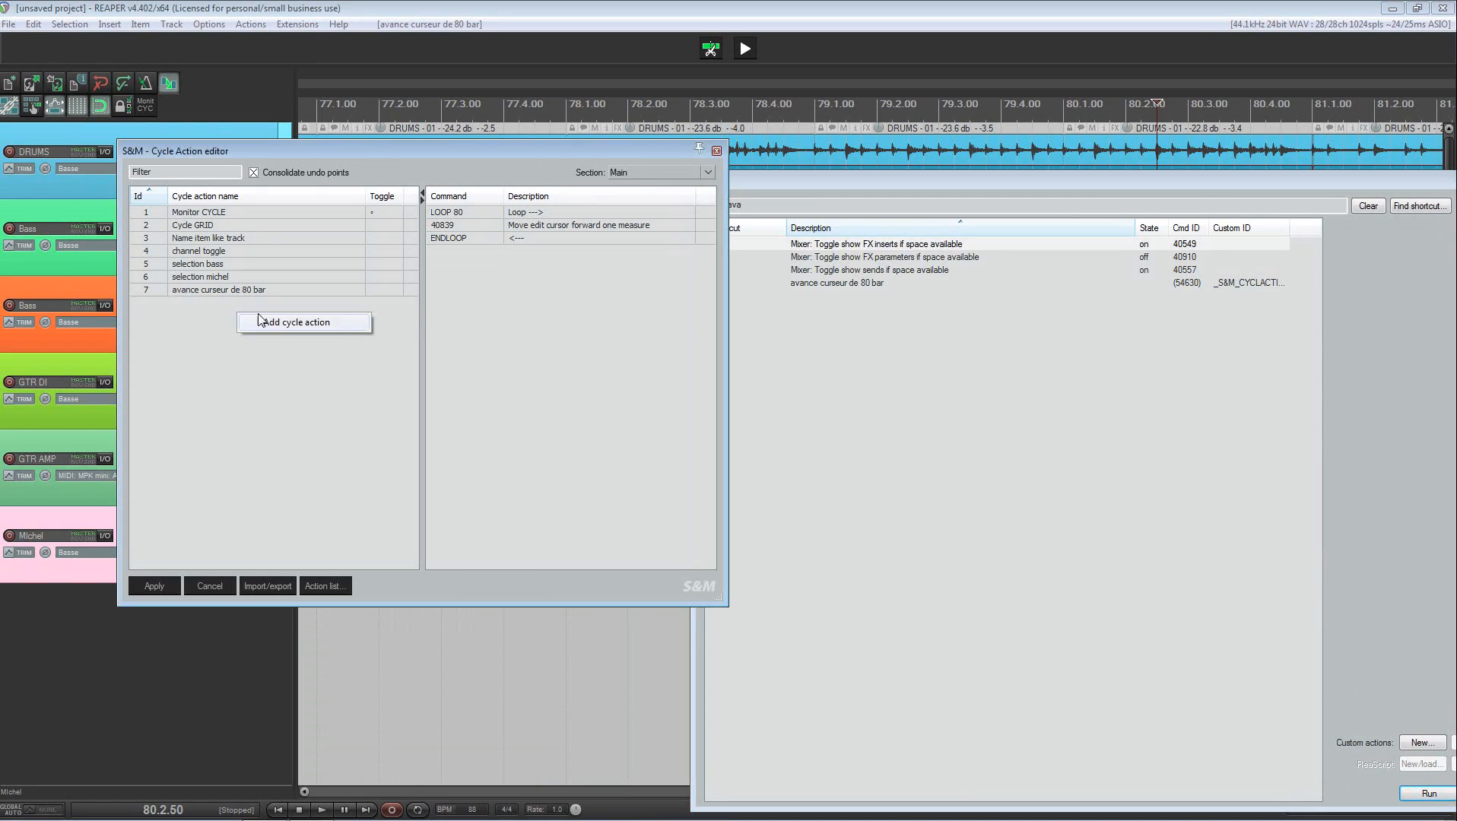
click(265, 320)
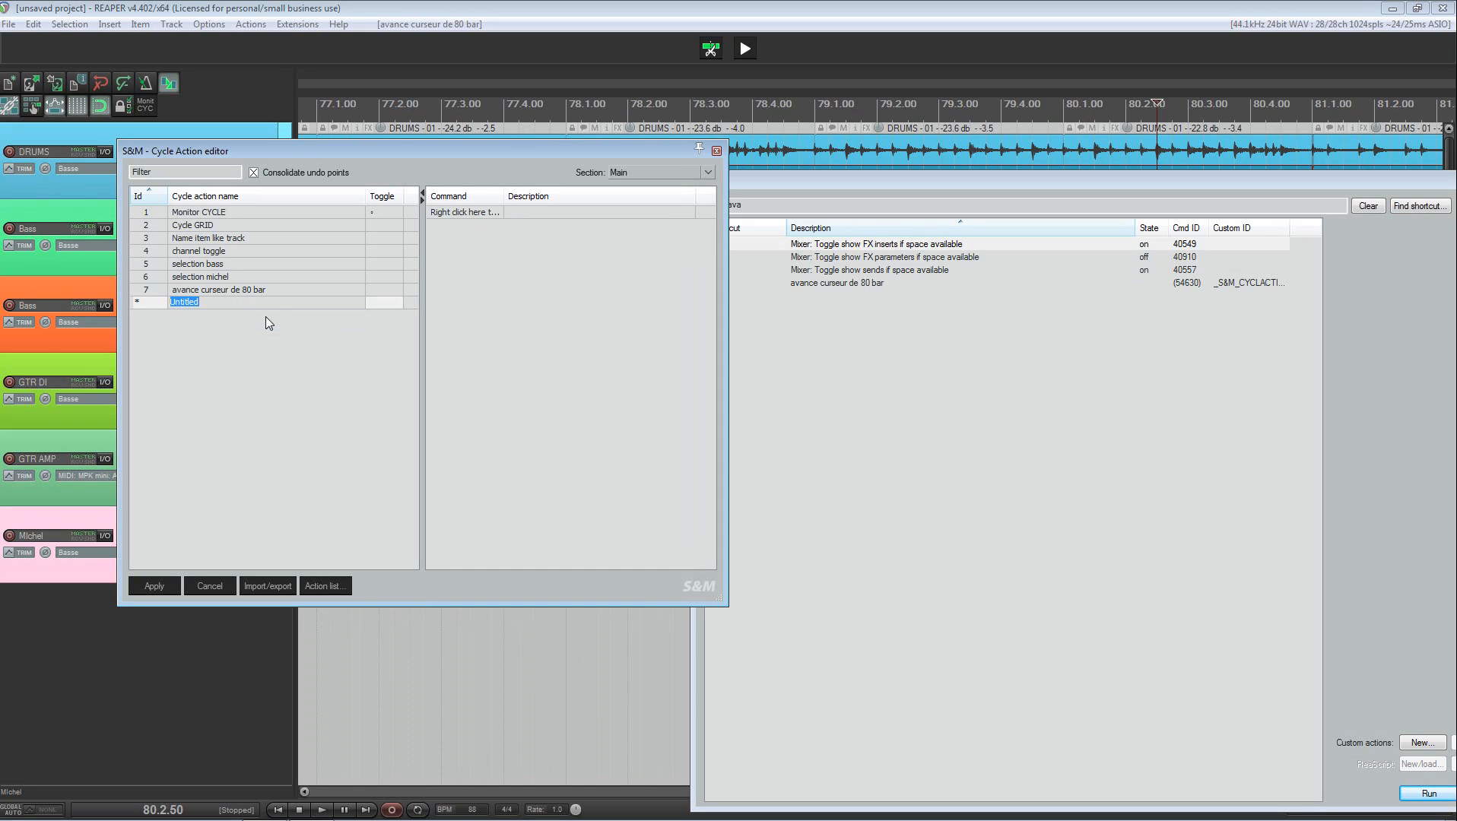
text(cree pist si snap)
key(Return)
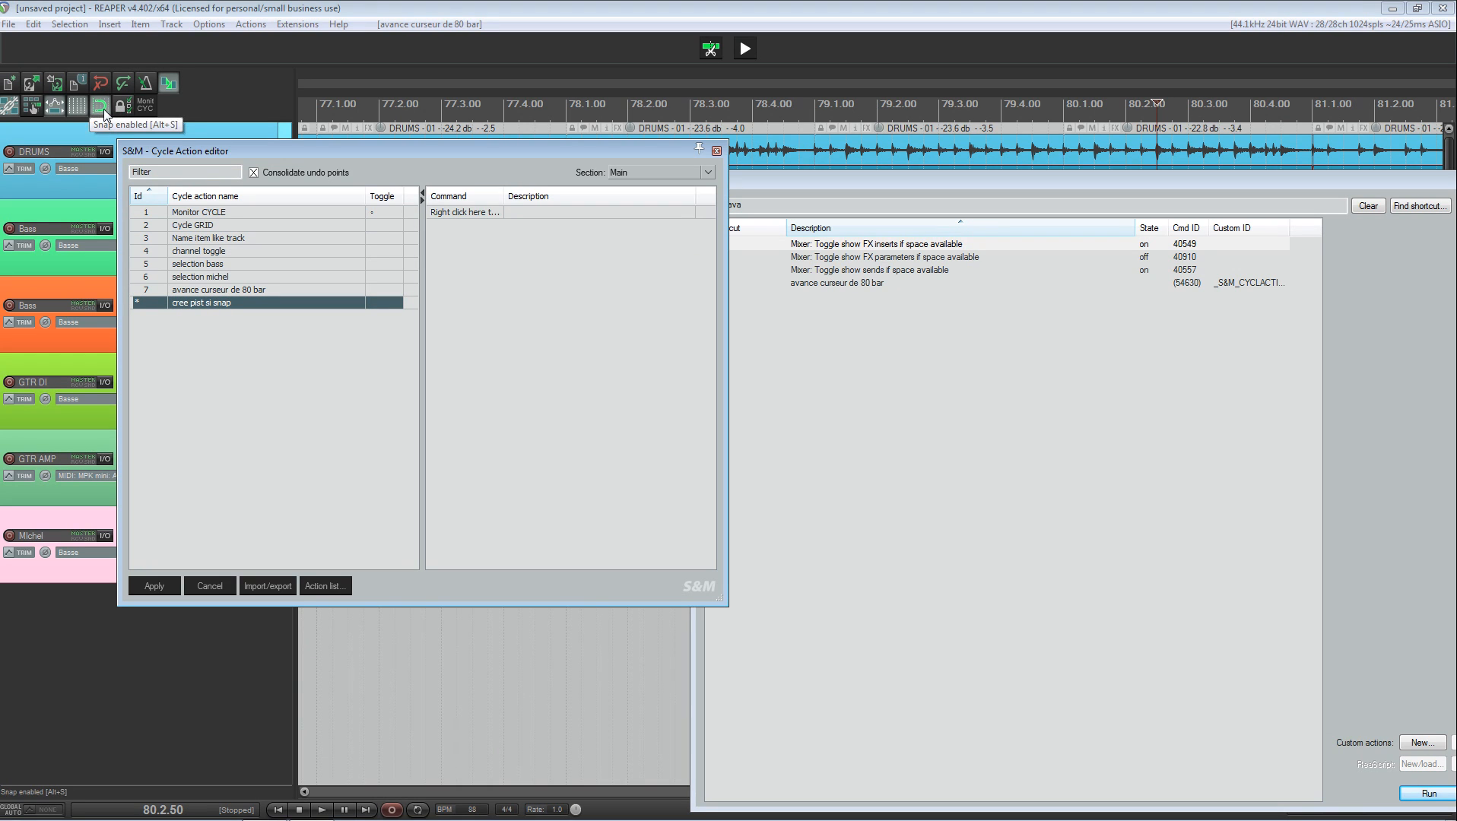
- Add an IF instruction to the "cree pist si snap" cycle action
click(843, 180)
right_click(562, 243)
mouse_move(622, 292)
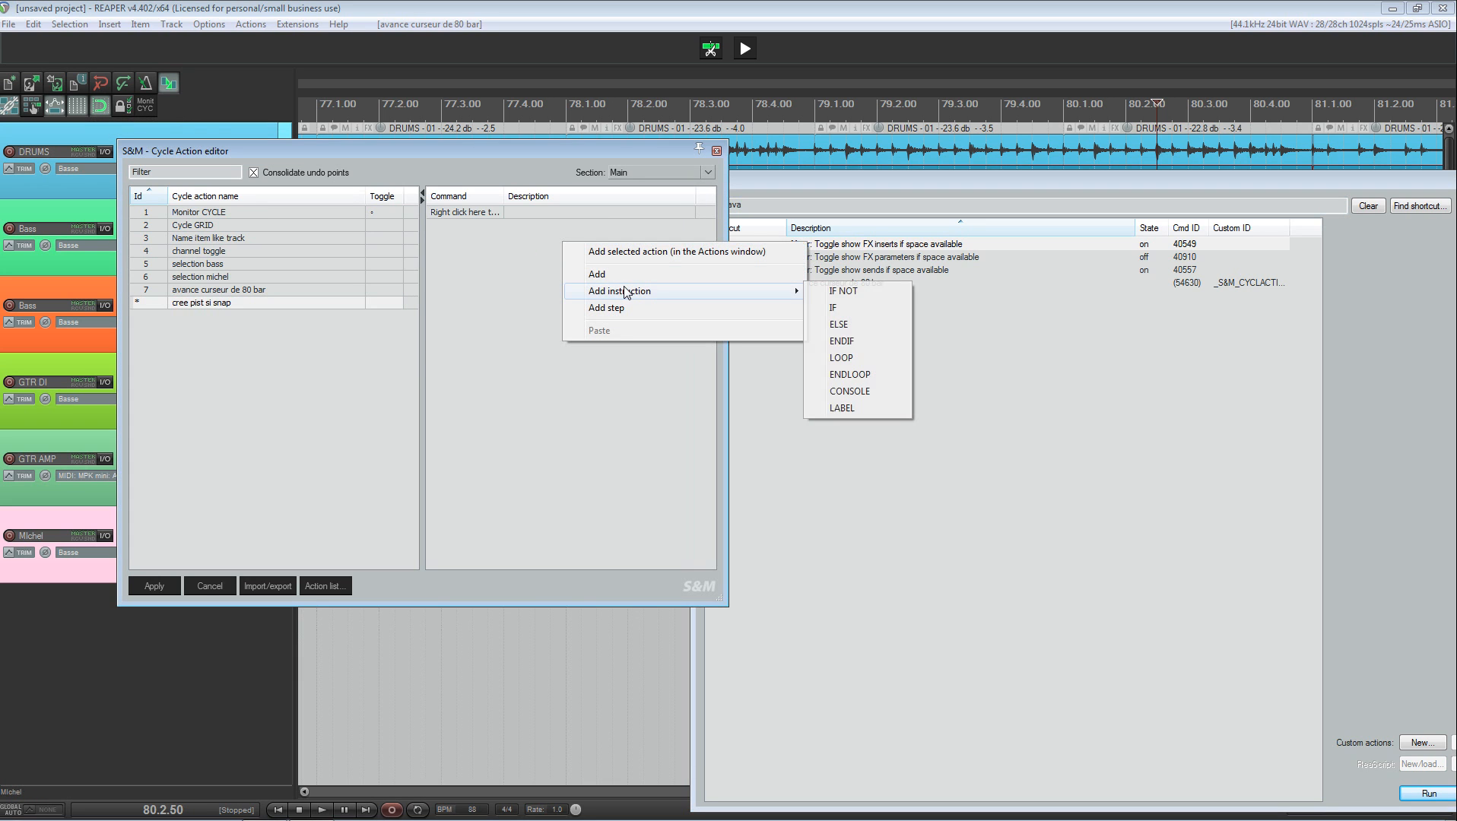
click(836, 303)
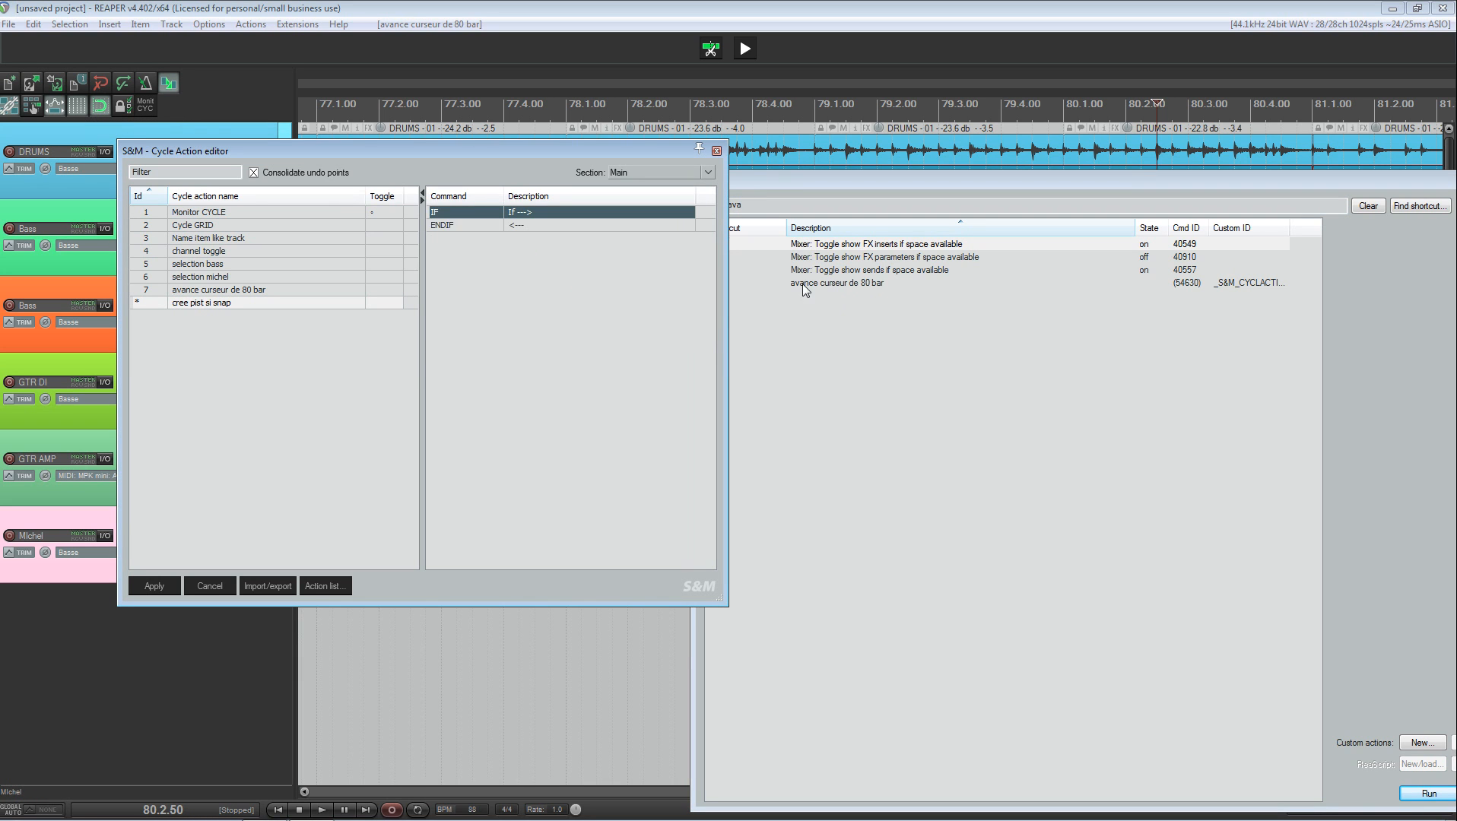
- Find "Options: Toggle snapping" with the filter "snap" and add it between IF and ENDIF
click(807, 181)
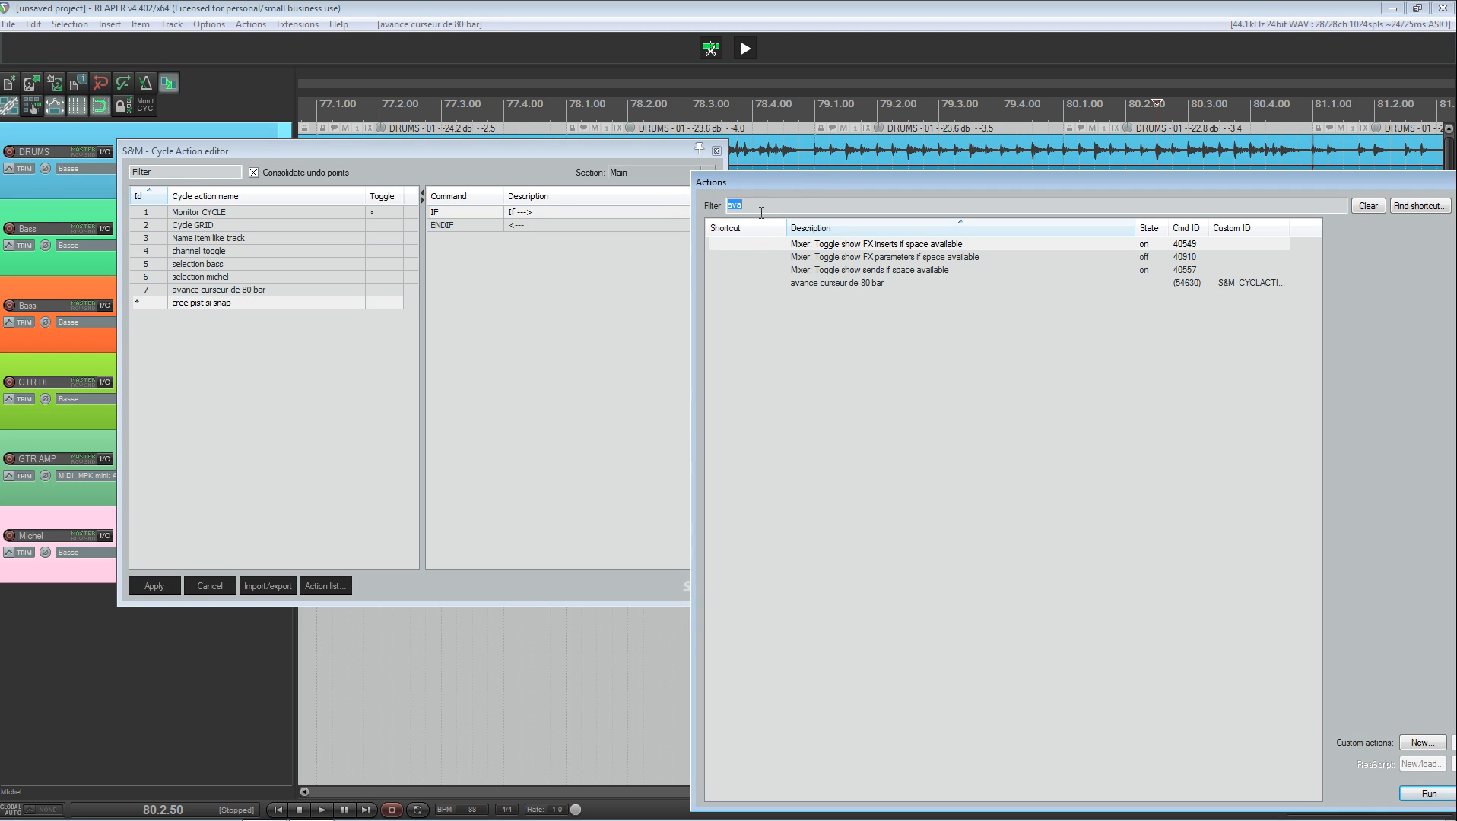
text(snap)
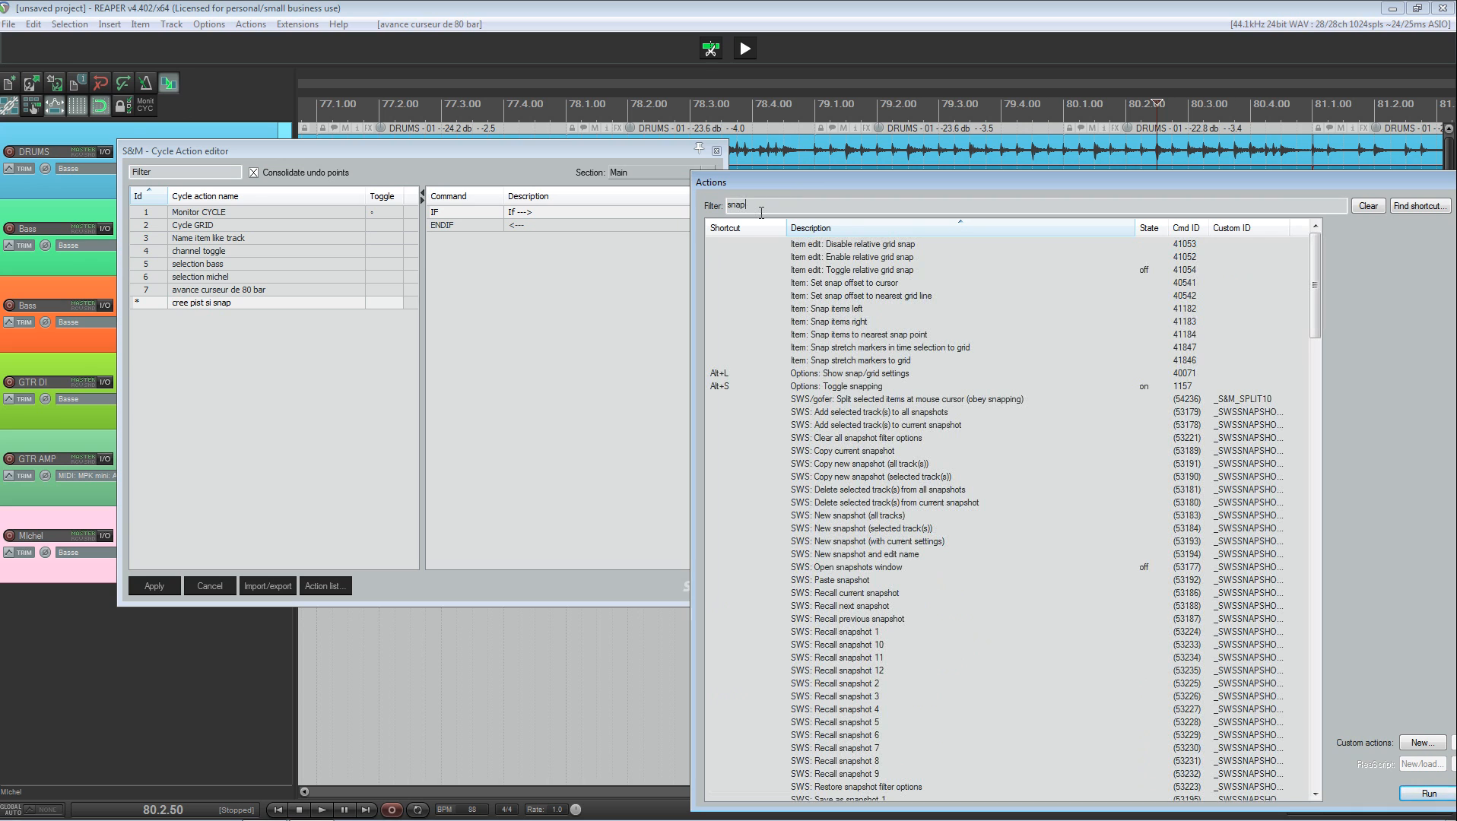
click(854, 389)
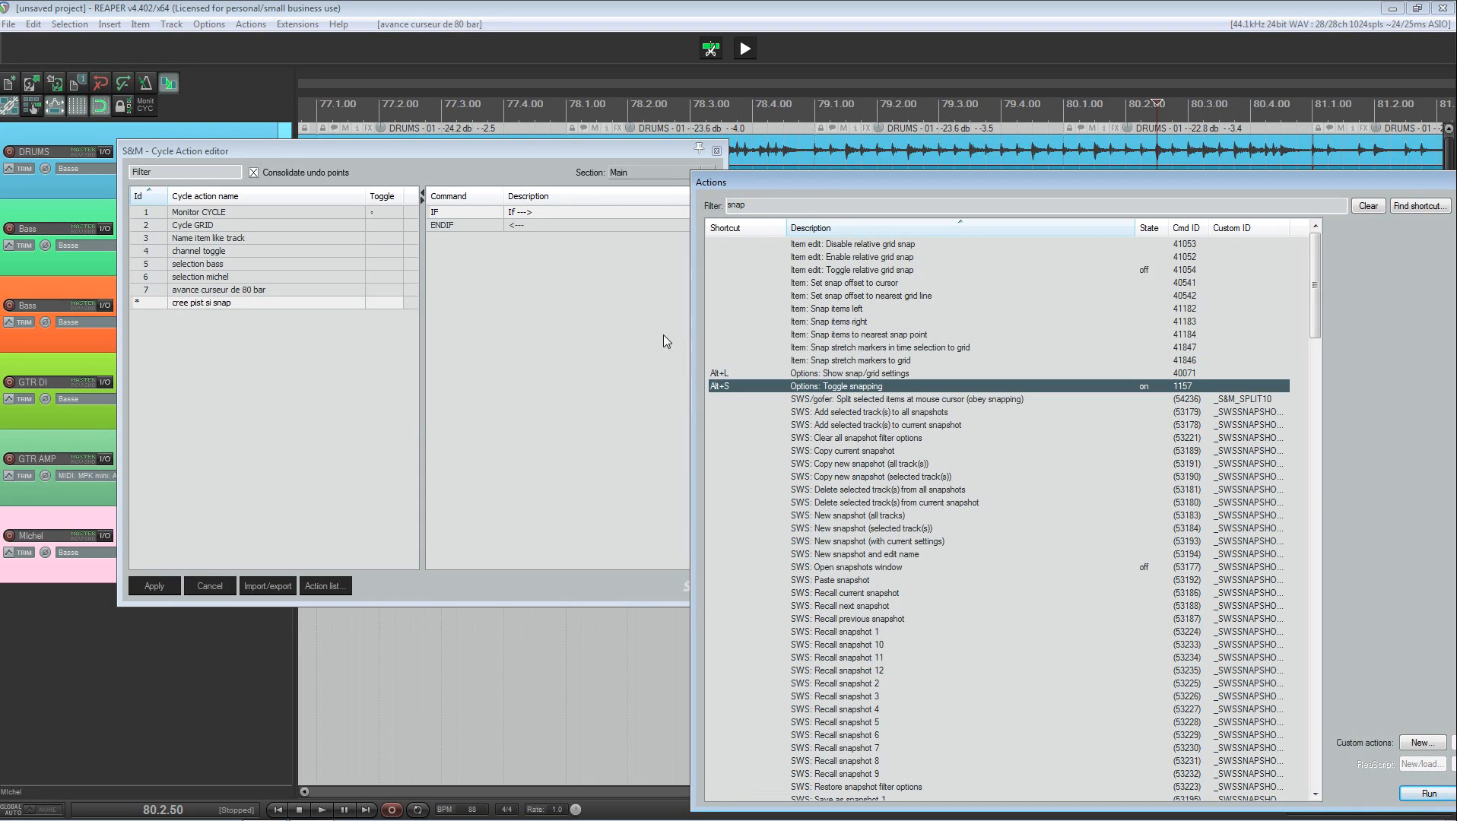
right_click(664, 335)
click(689, 344)
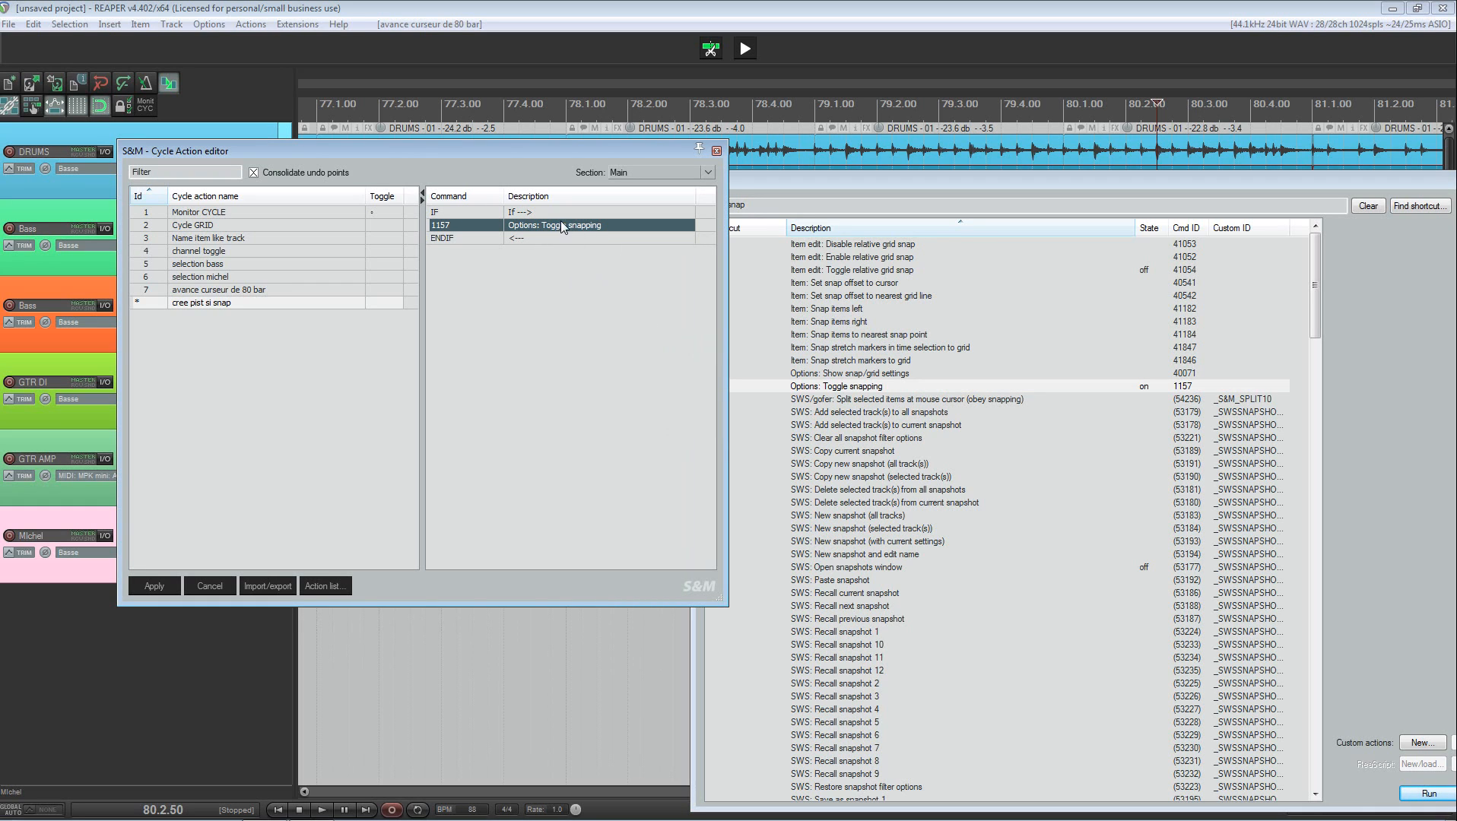
drag(552, 147, 599, 145)
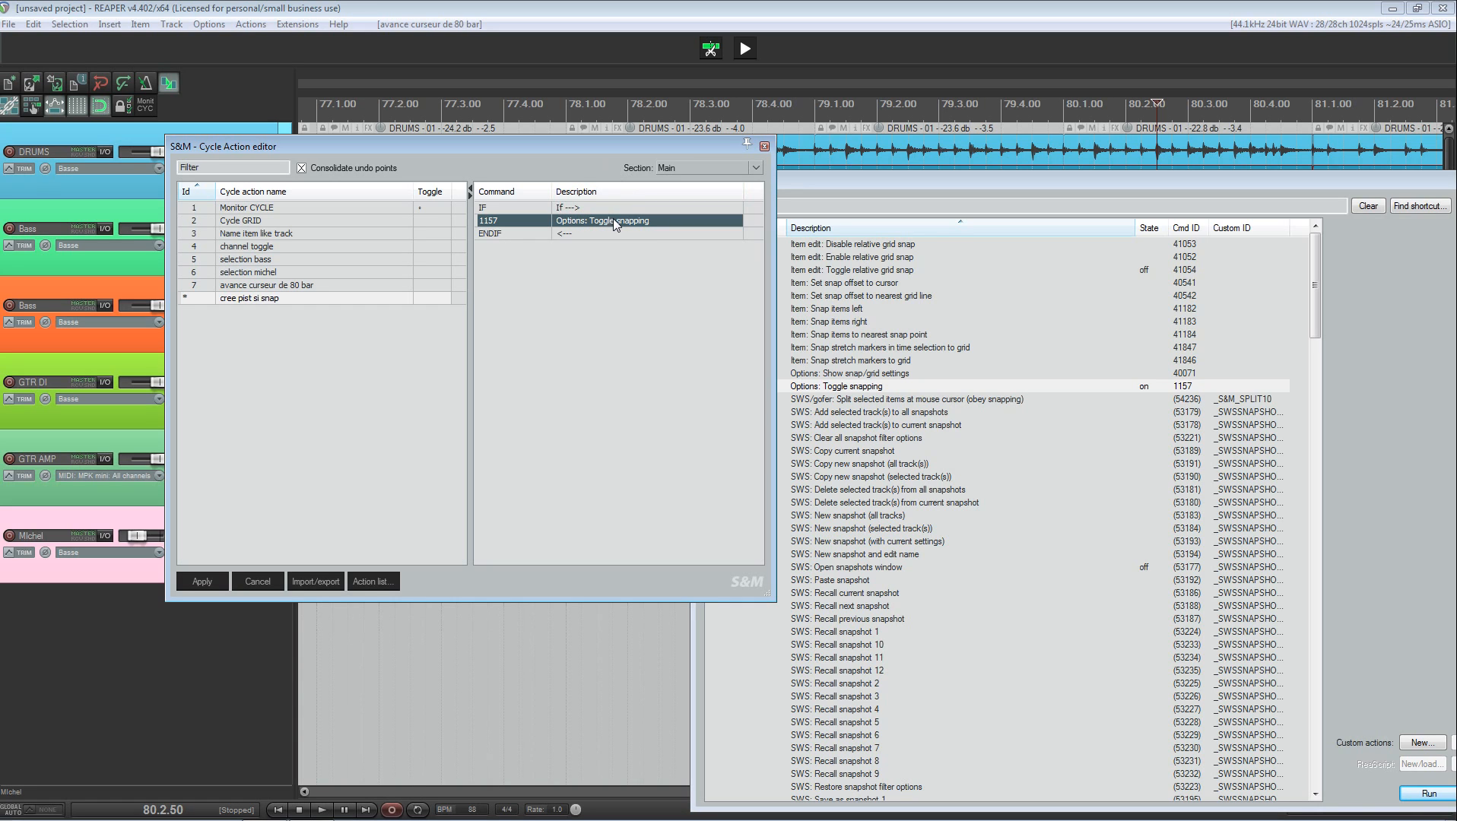
- Add "Track: Insert new track", found with the filter "insert track", below the snapping command inside the IF block and apply the cycle action
click(801, 185)
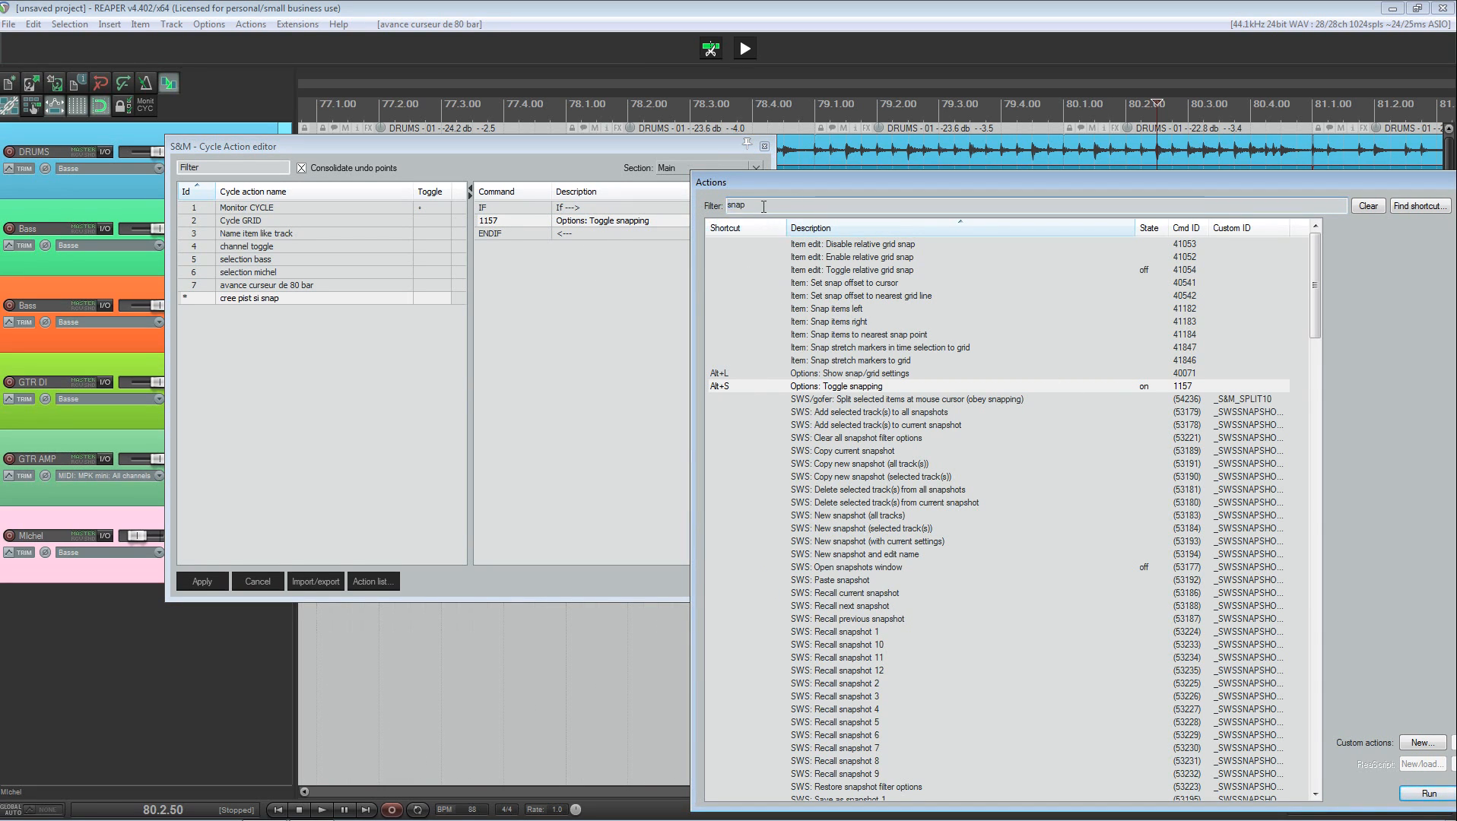
text(ins)
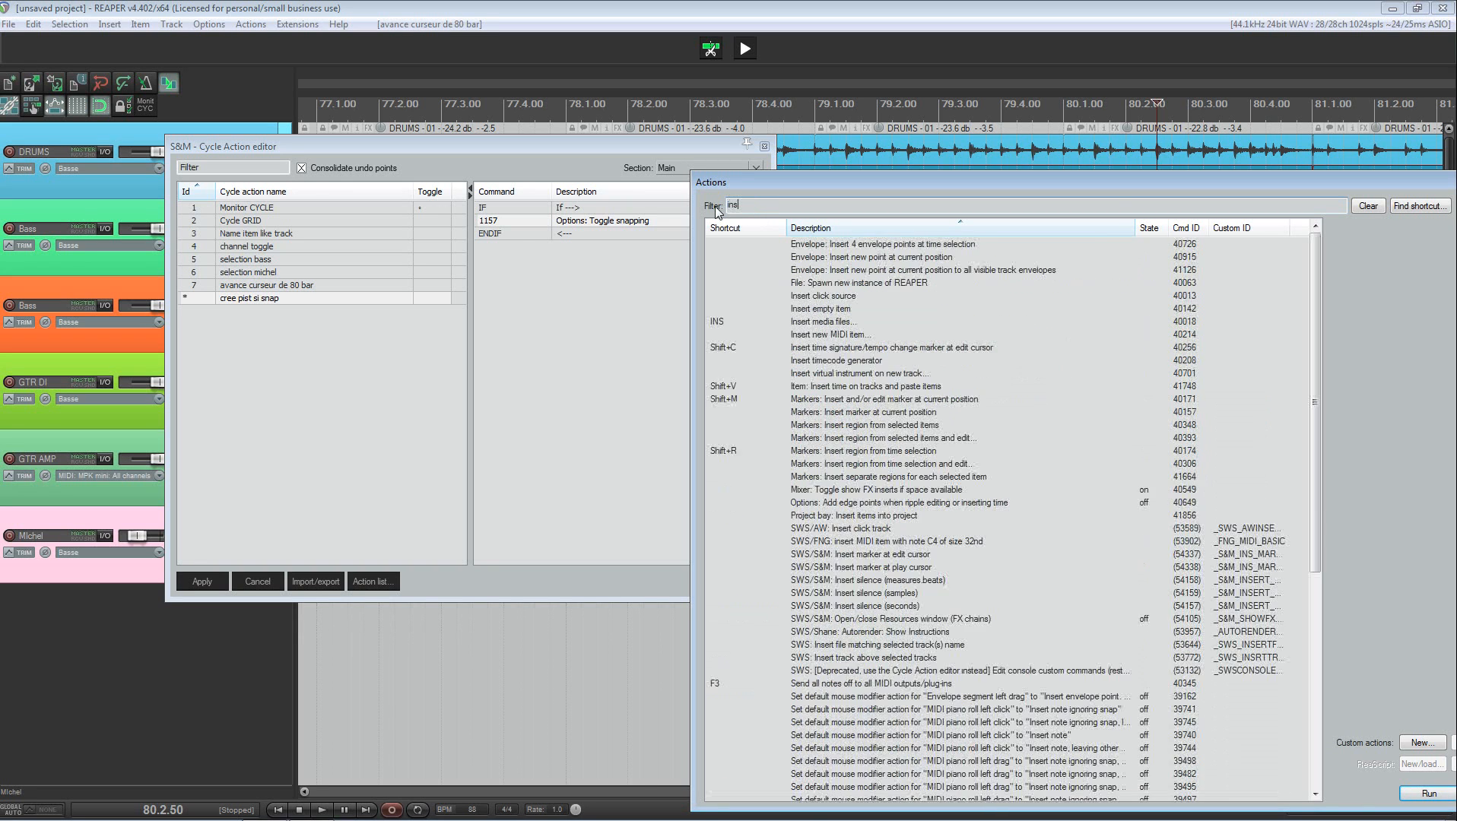
text(t track)
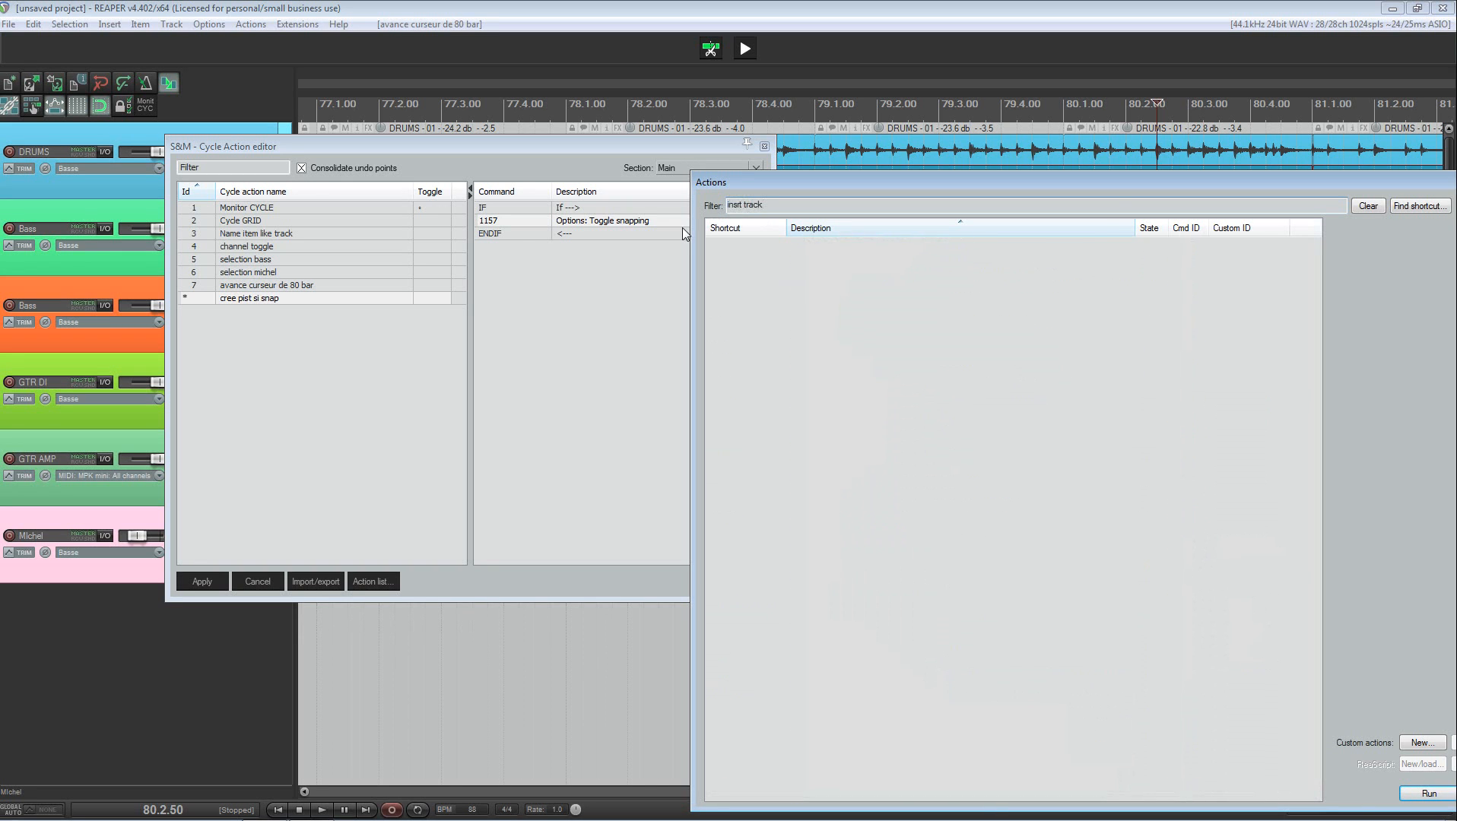
right_click(632, 327)
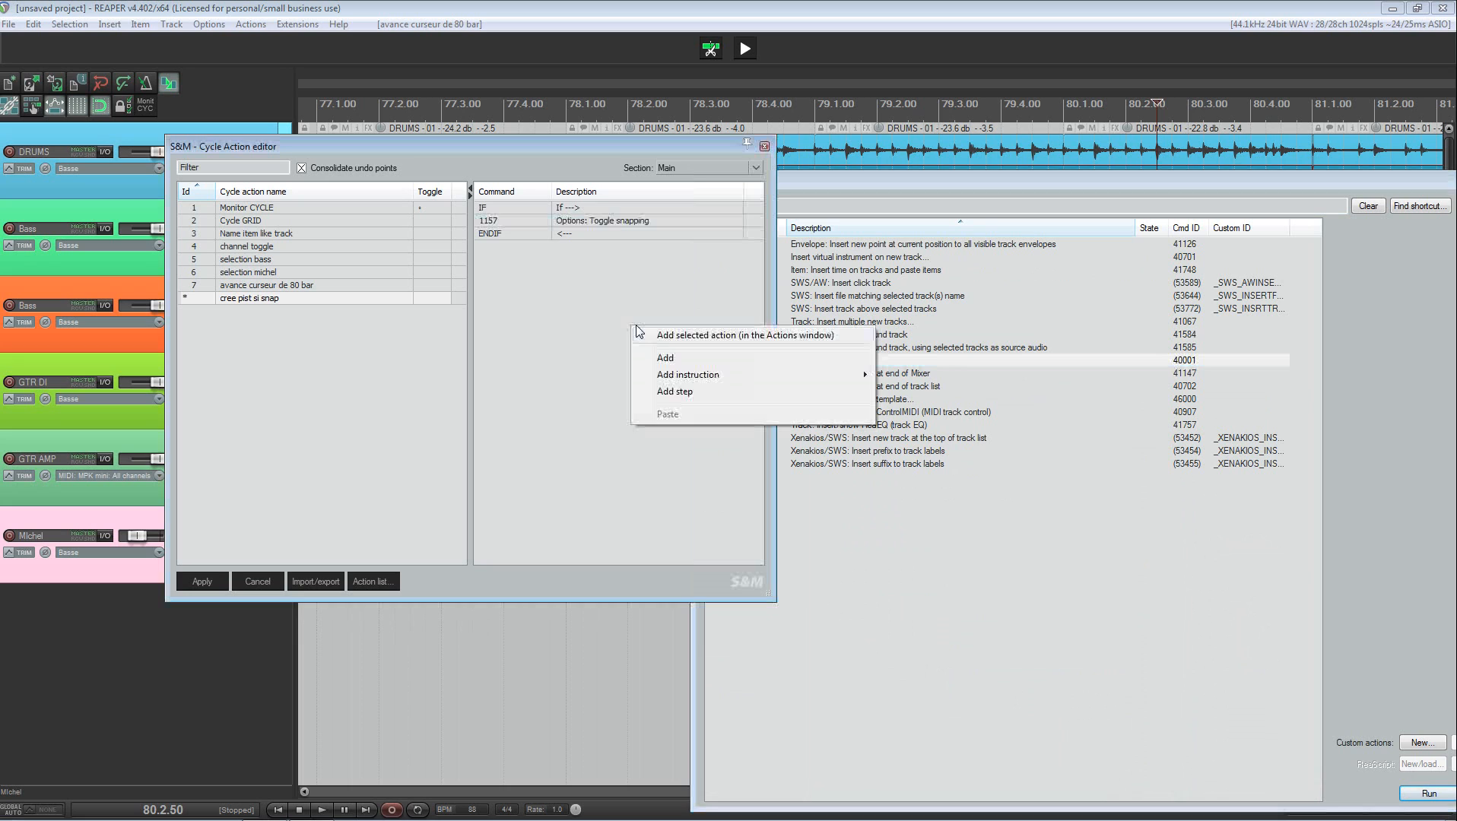
click(681, 340)
drag(587, 248, 594, 234)
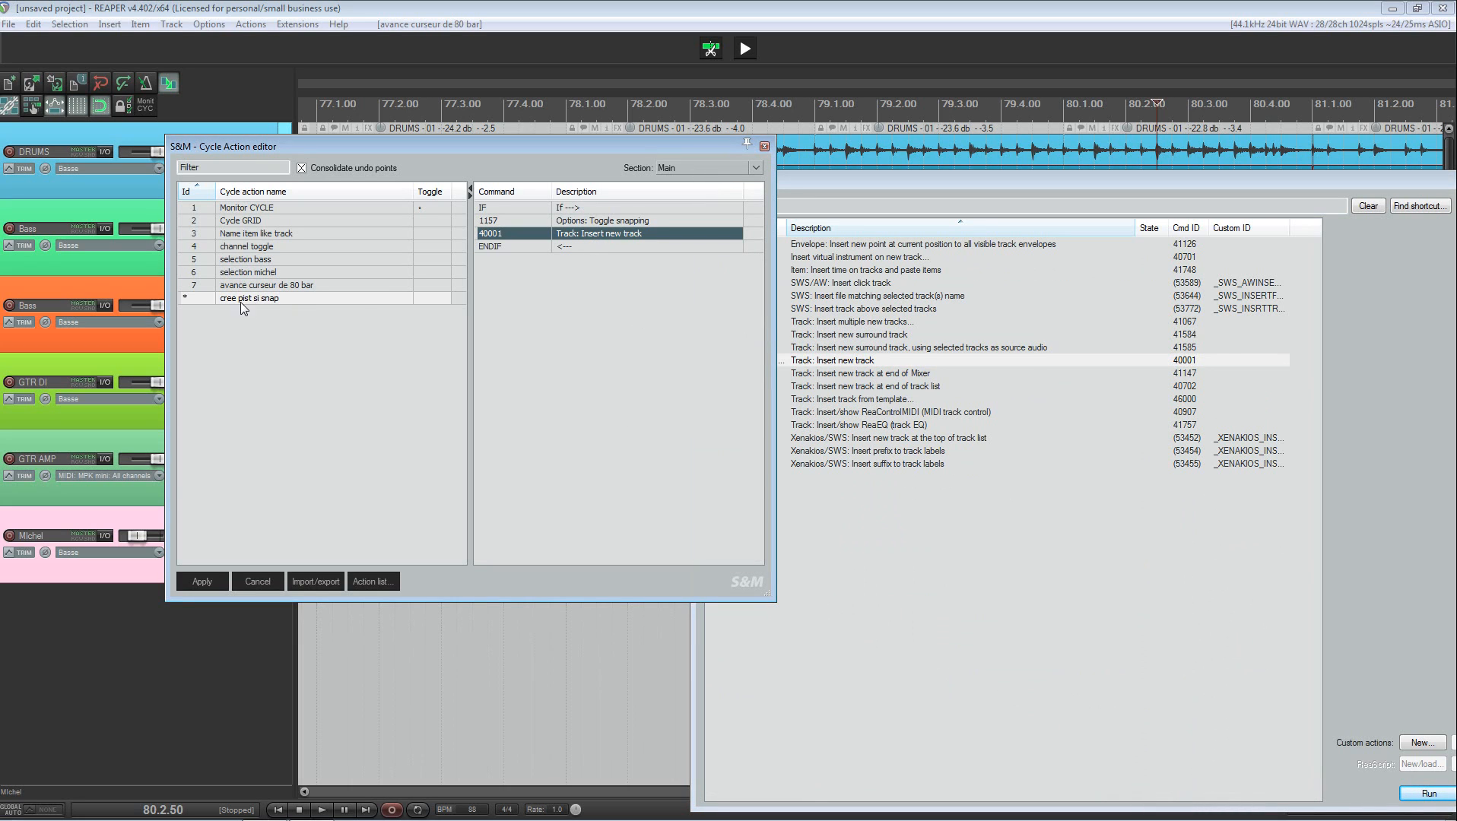
click(208, 575)
- Filter the action list for "pist" and select the "cree pist si snap" action
drag(731, 148, 630, 150)
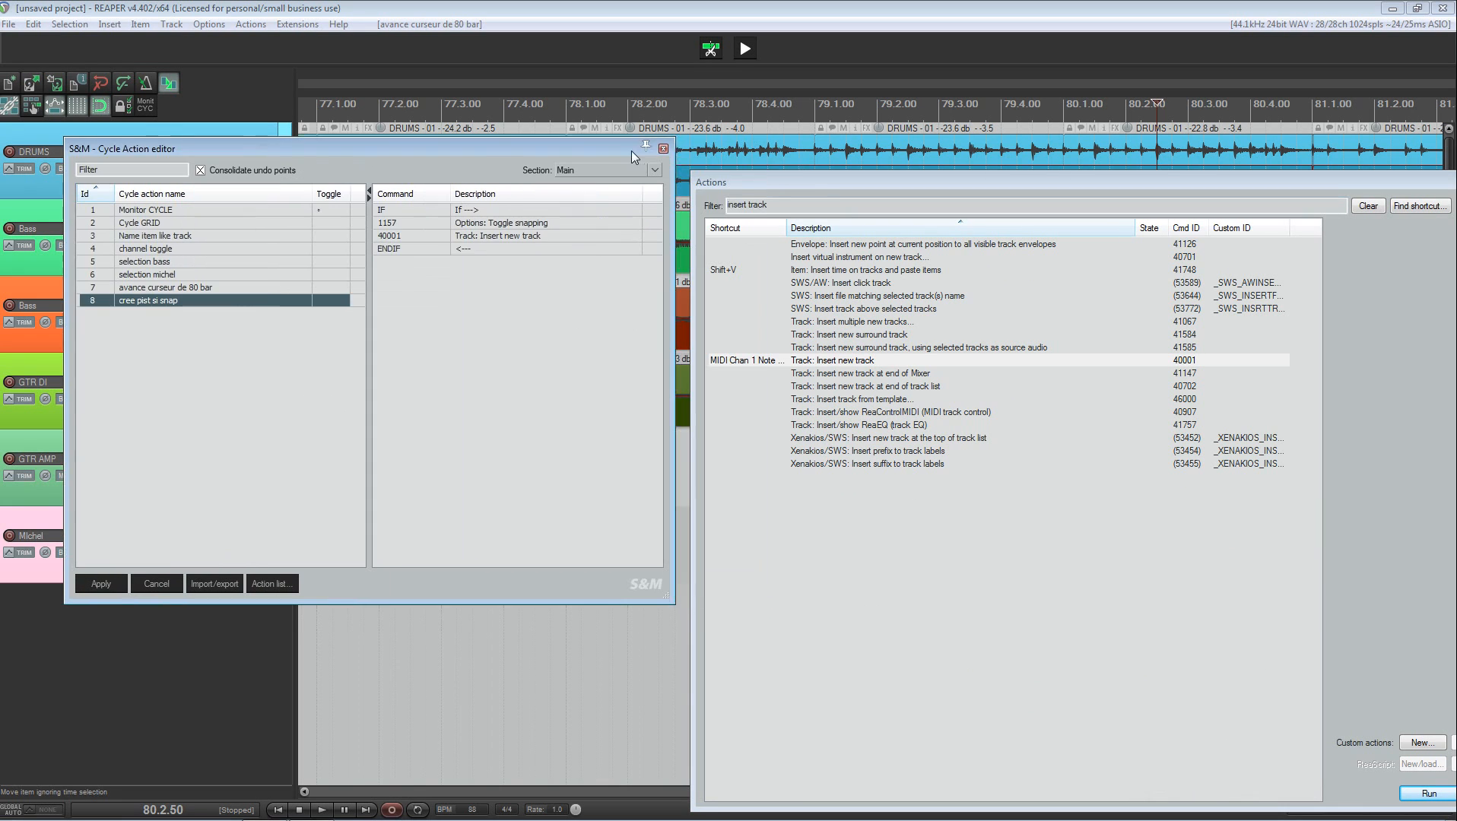
drag(783, 205, 691, 206)
text(cree)
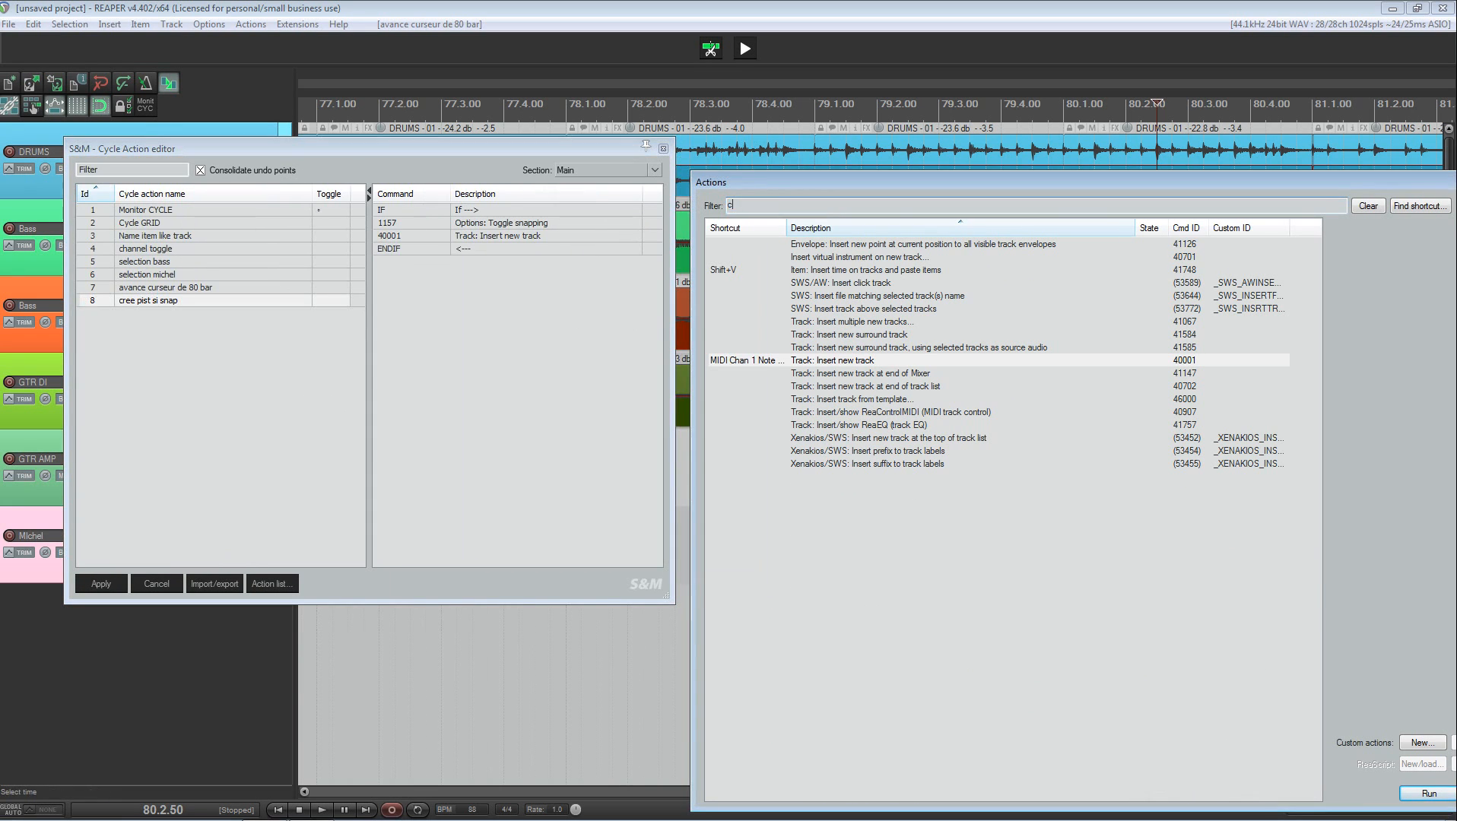
key(BackSpace)
key(BackSpace)
key(BackSpace)
key(BackSpace)
text(pist)
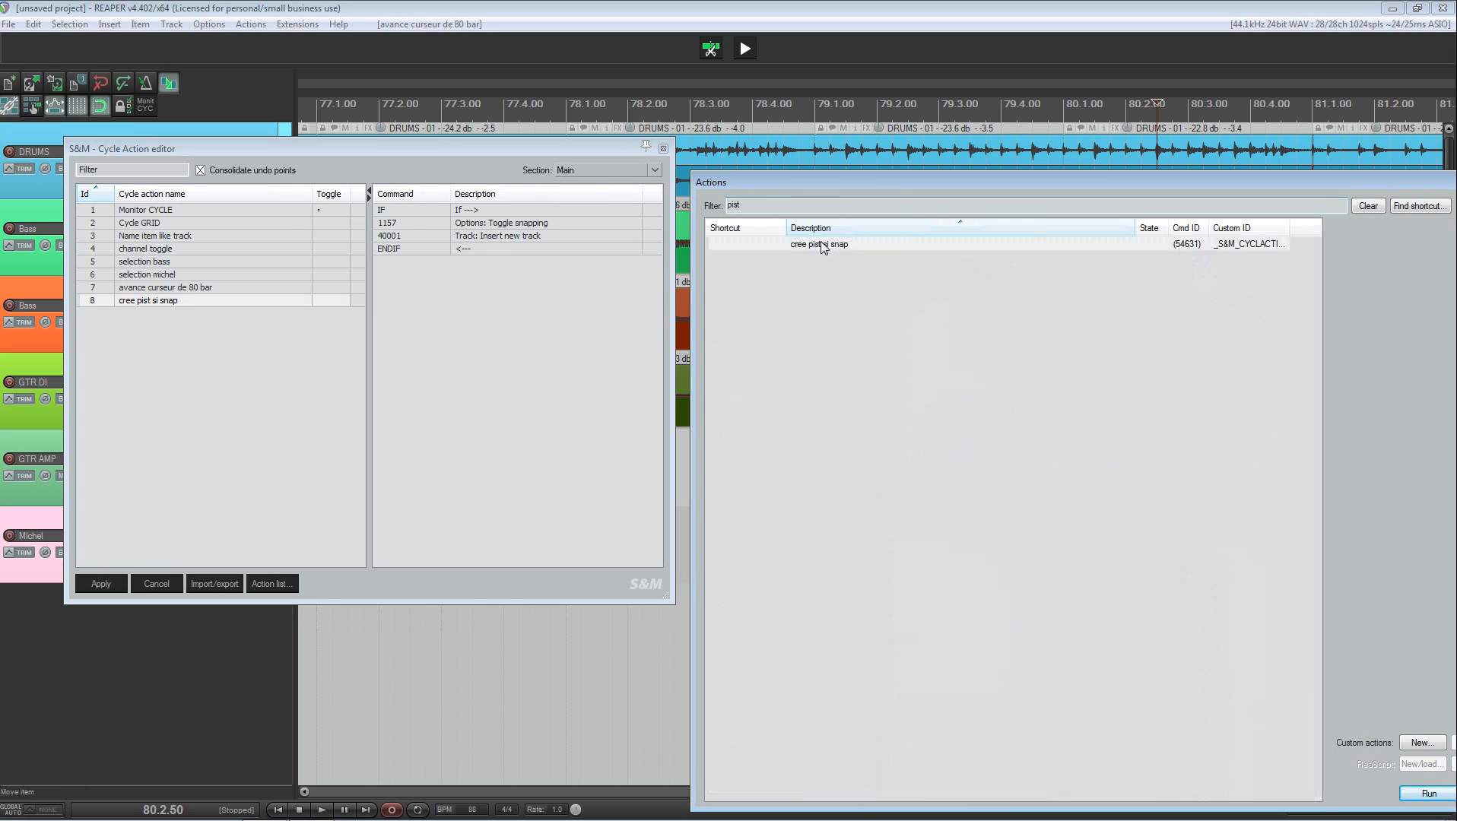
click(840, 246)
- Assign the keyboard shortcut U to "cree pist si snap" and close the action list
drag(889, 176, 732, 81)
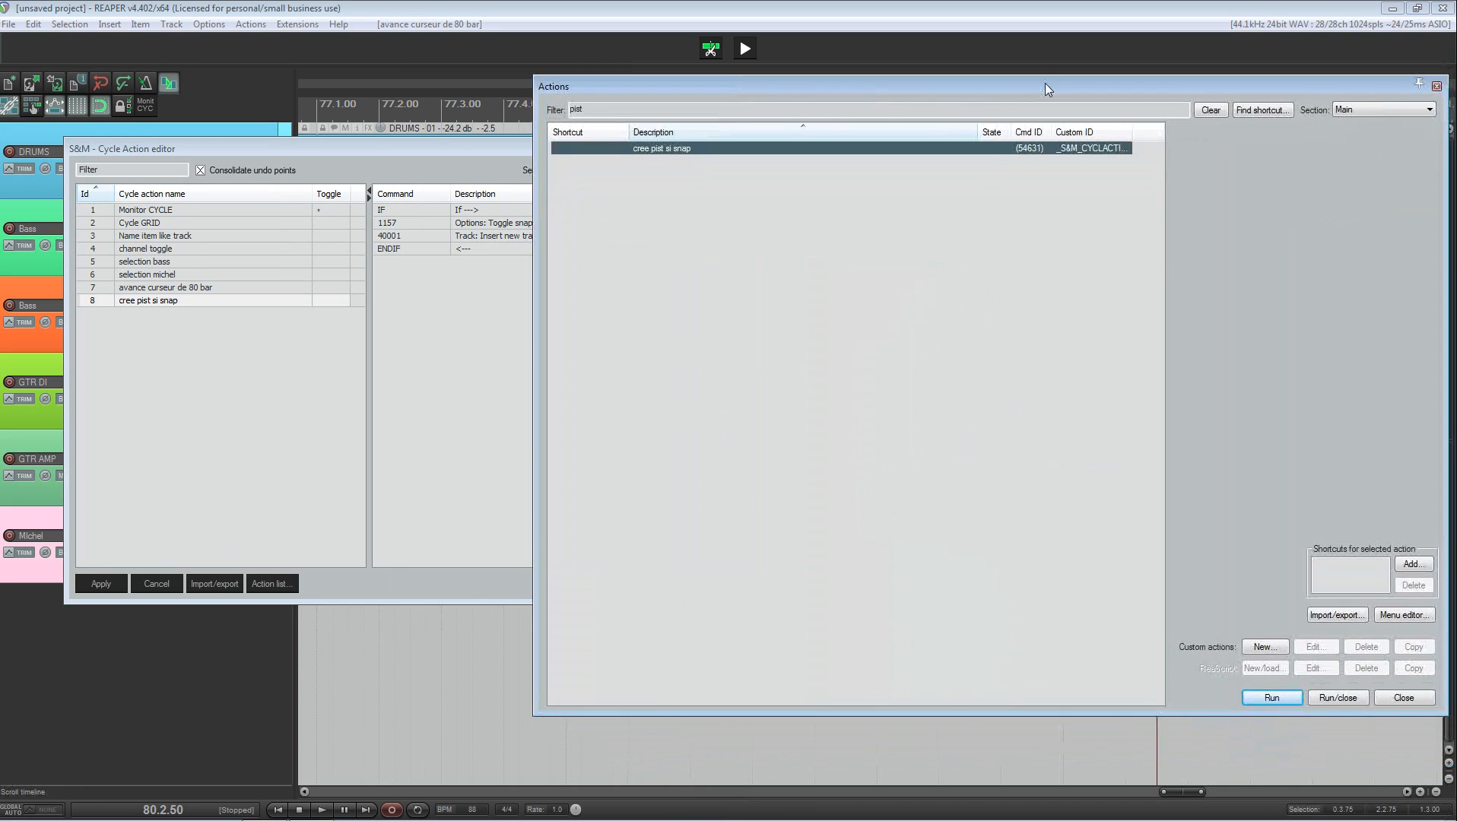
drag(1050, 83, 897, 72)
click(1258, 553)
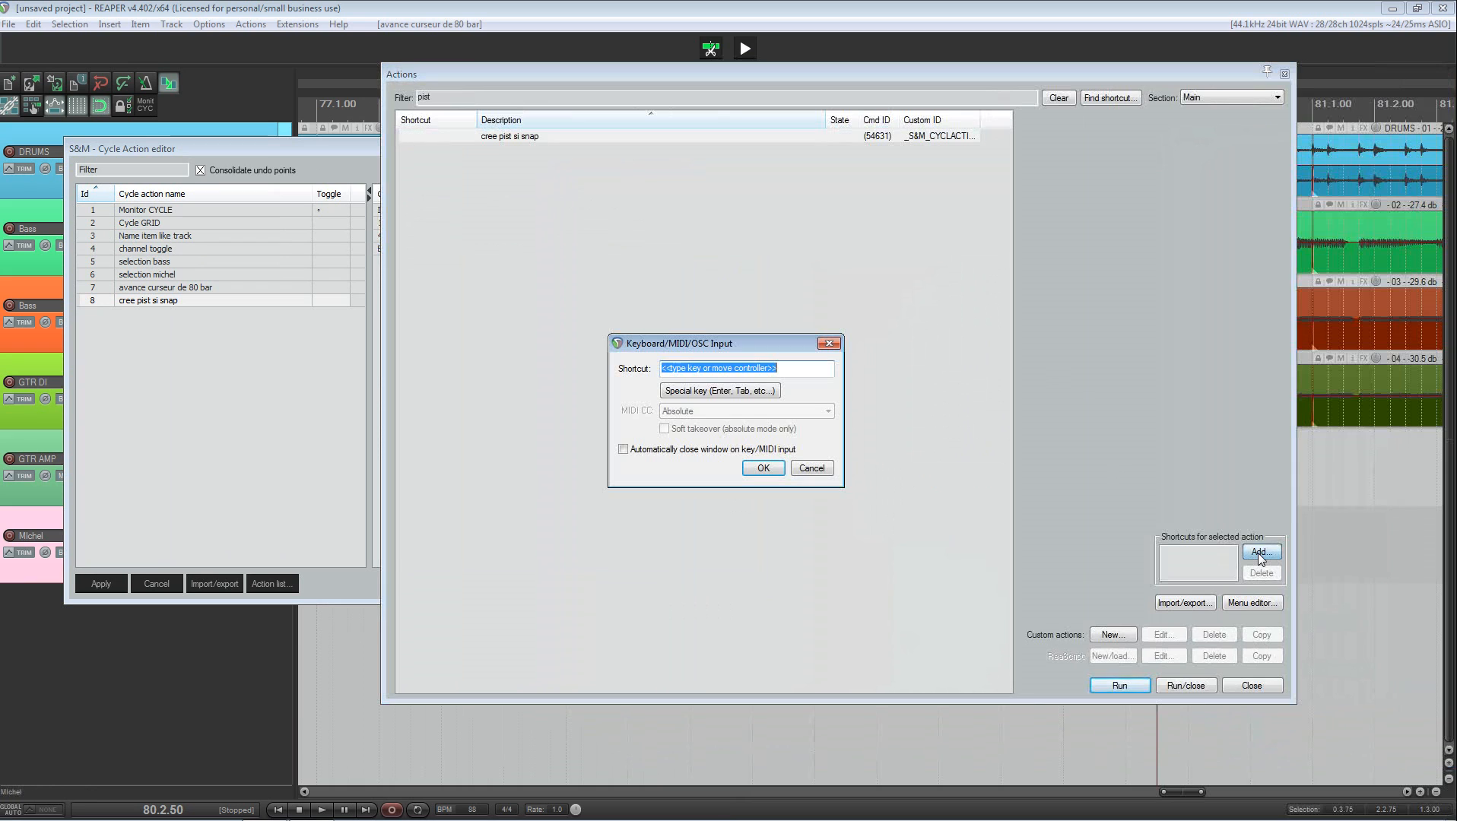
key(u)
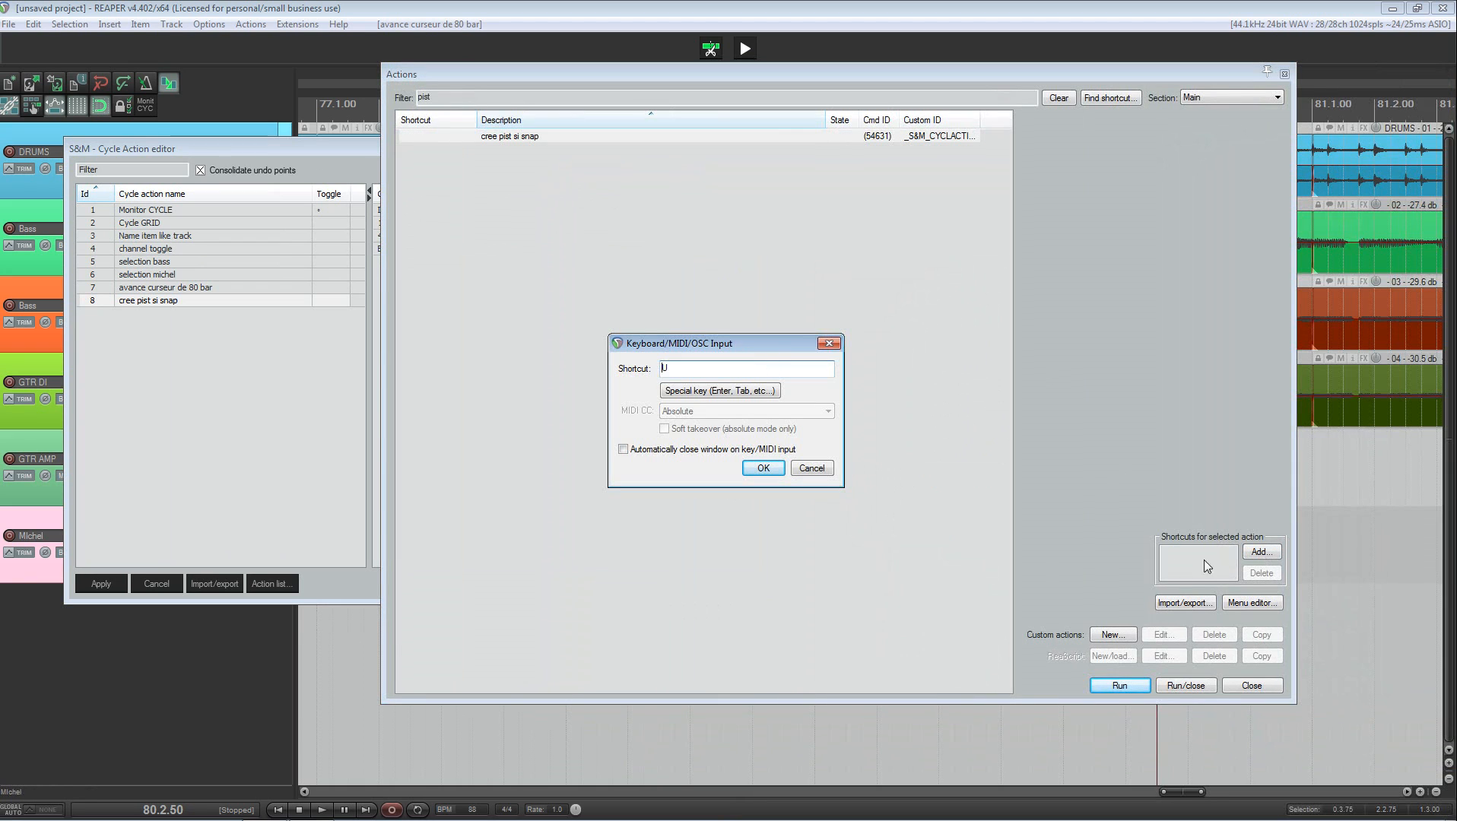
click(763, 467)
click(750, 477)
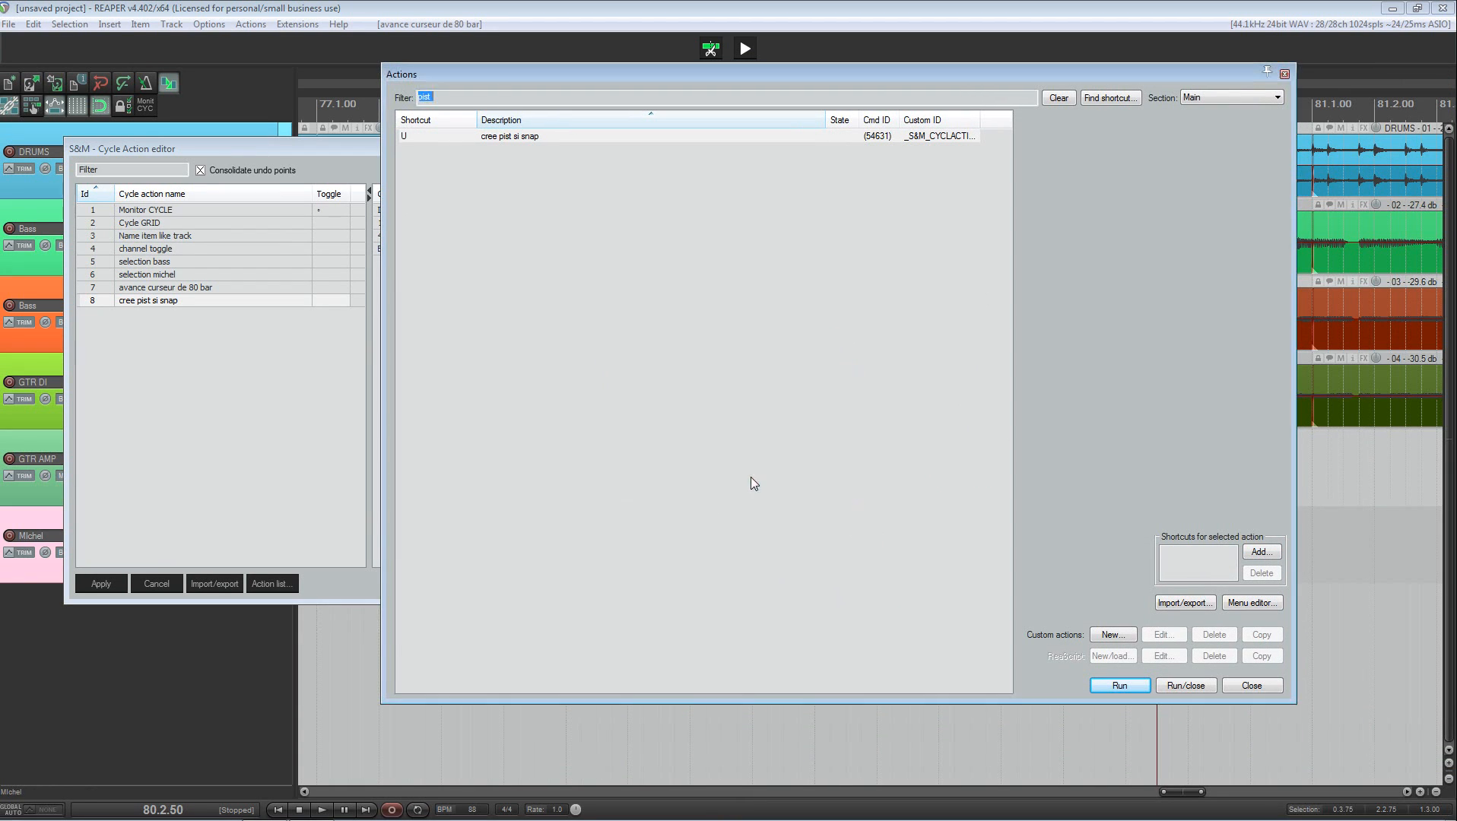
click(1283, 73)
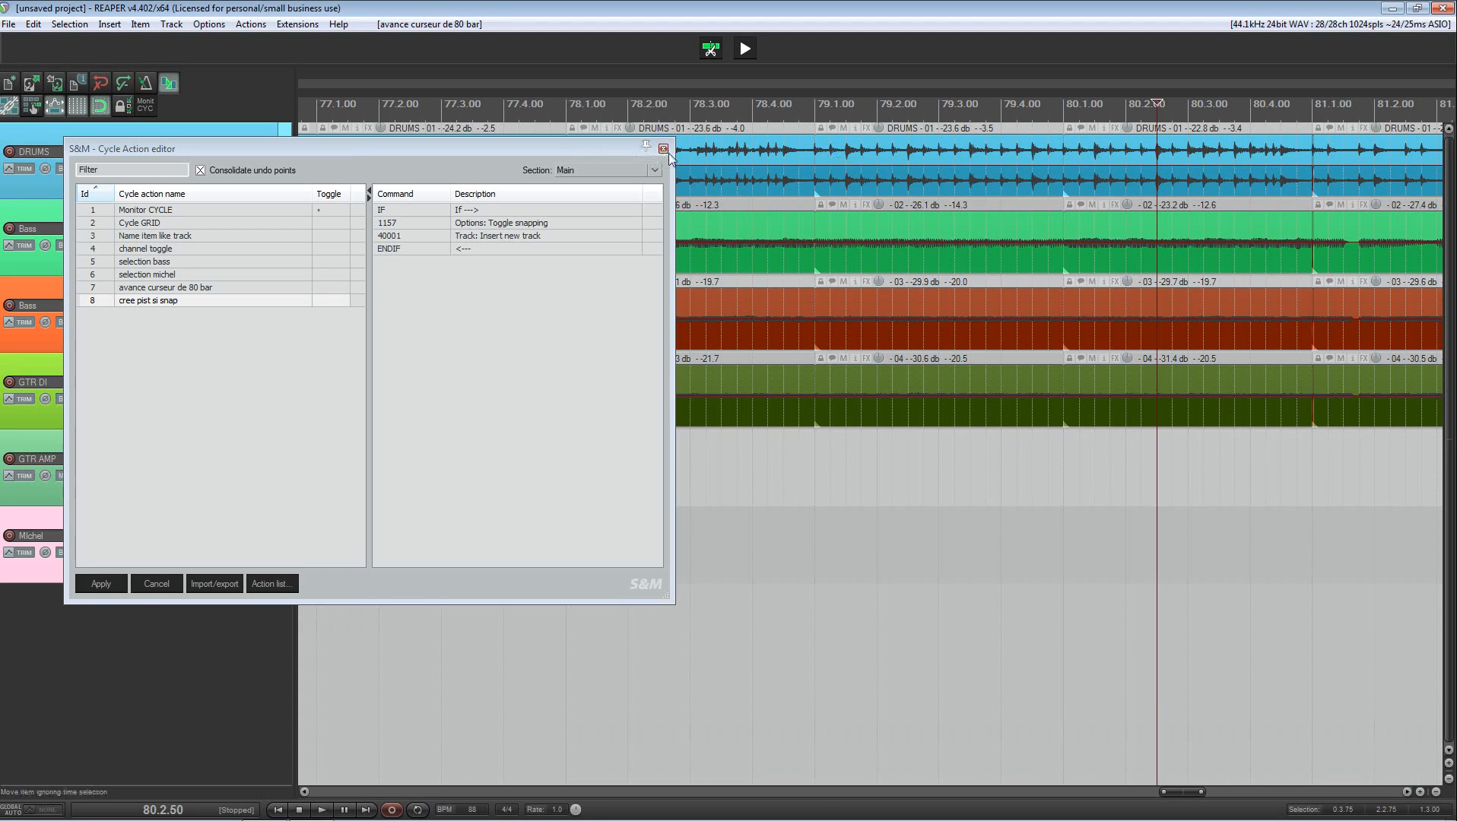
- Close the cycle action editor and run "cree pist si snap" with snapping enabled to test it
click(666, 151)
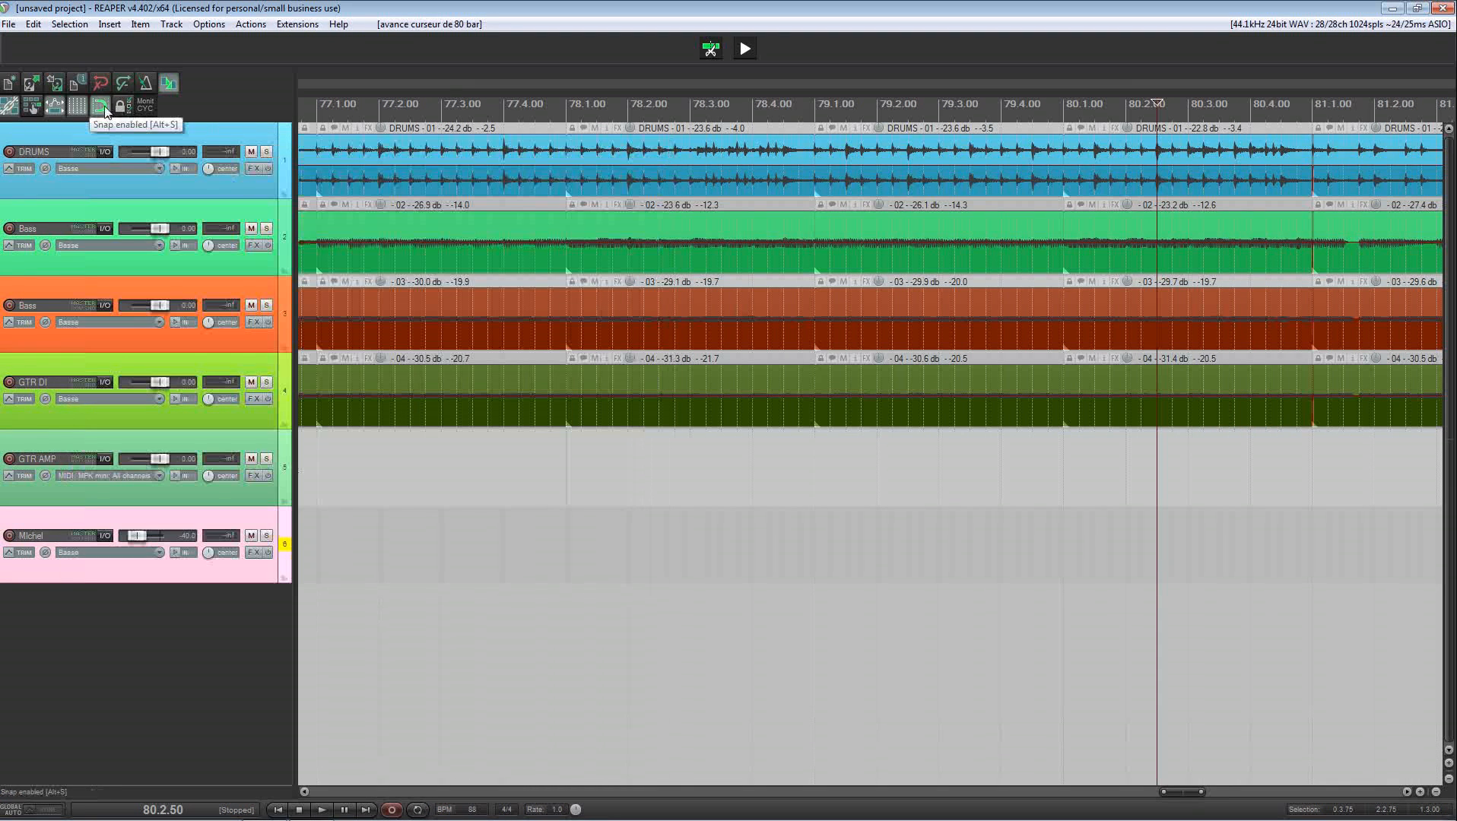
key(u)
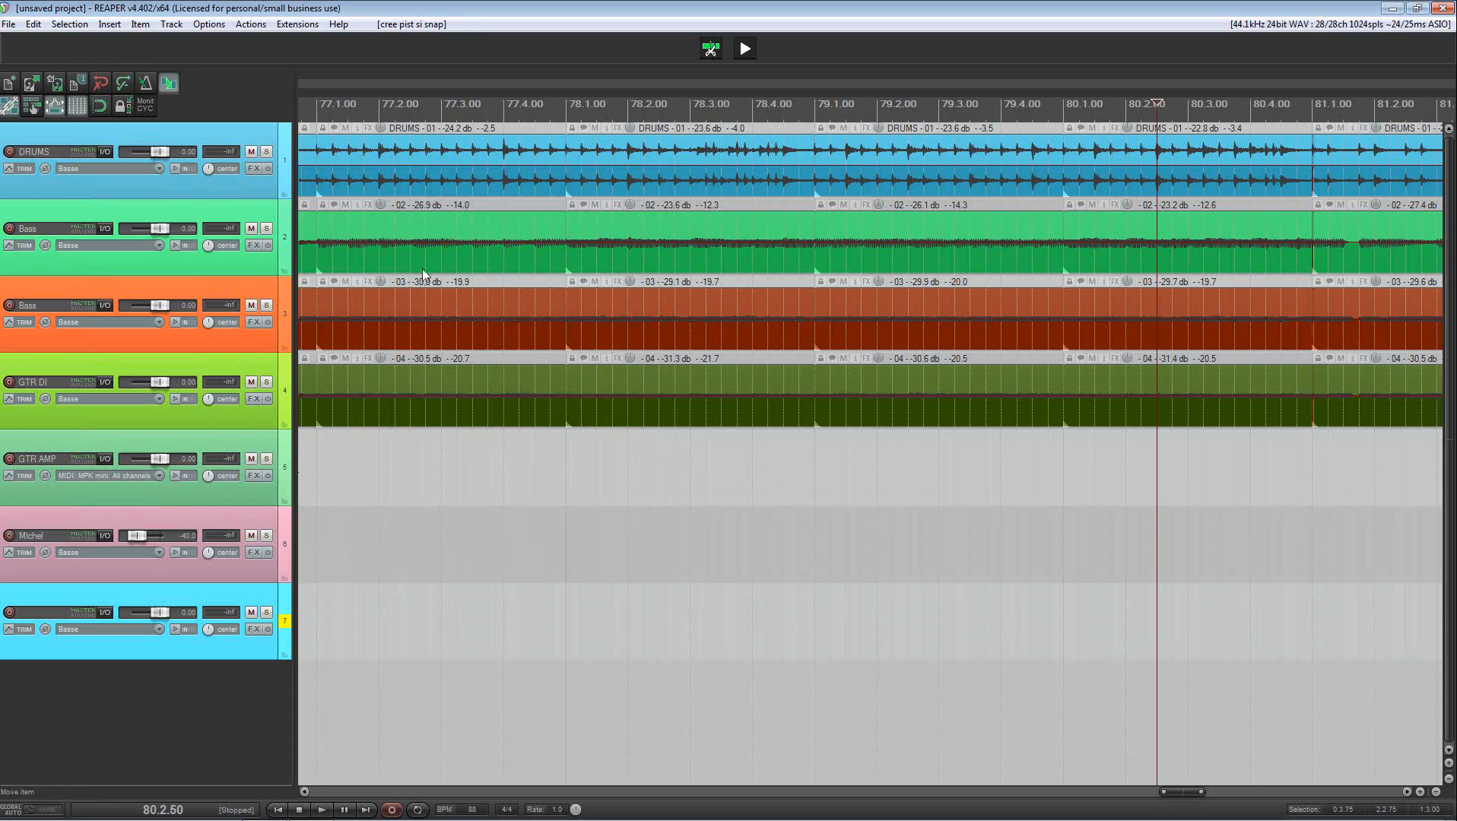
- Reopen the cycle action editor and add an IF NOT instruction above the IF row of "cree pist si snap"
click(296, 23)
click(323, 125)
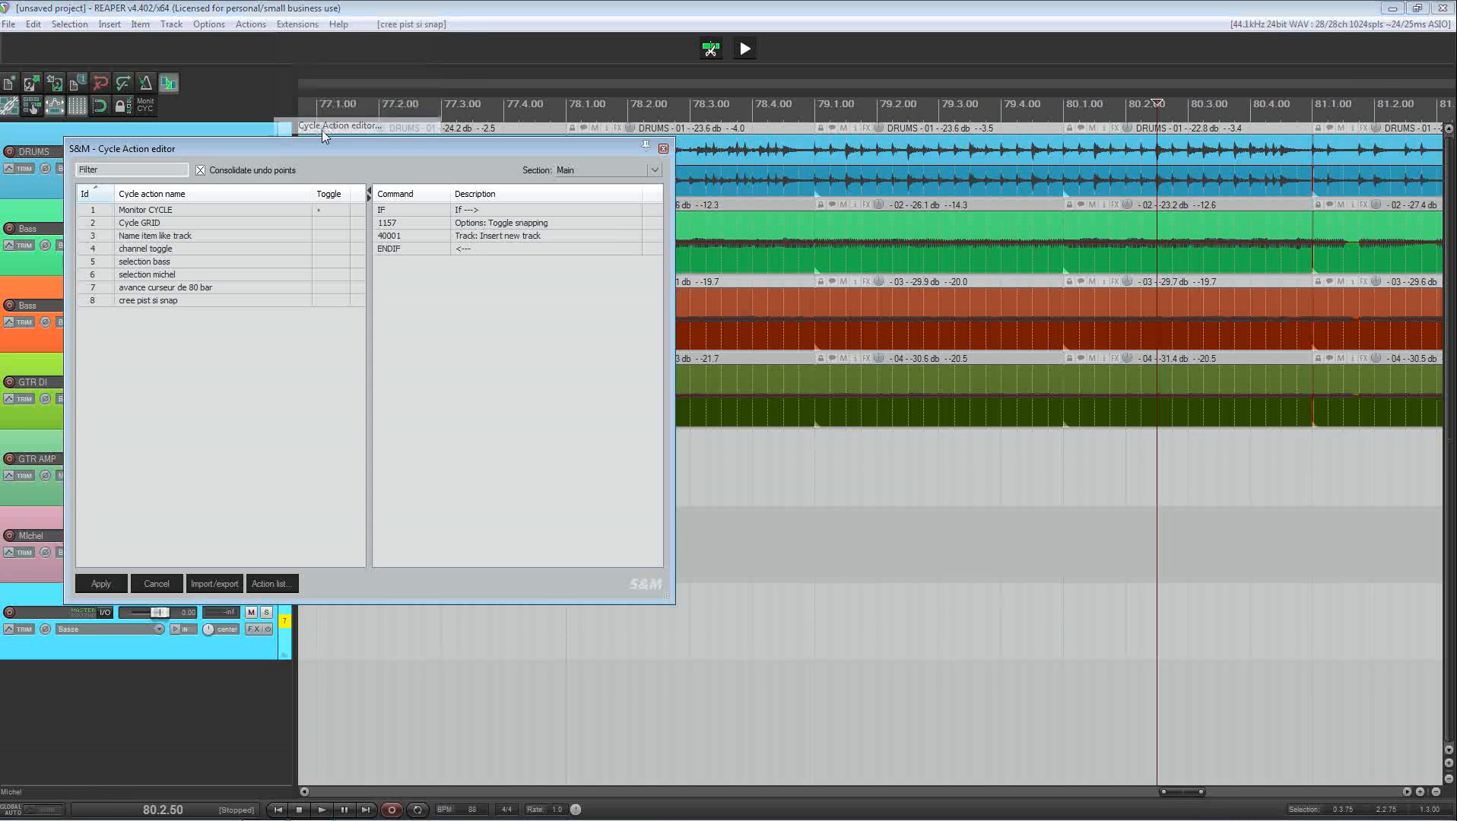
click(465, 212)
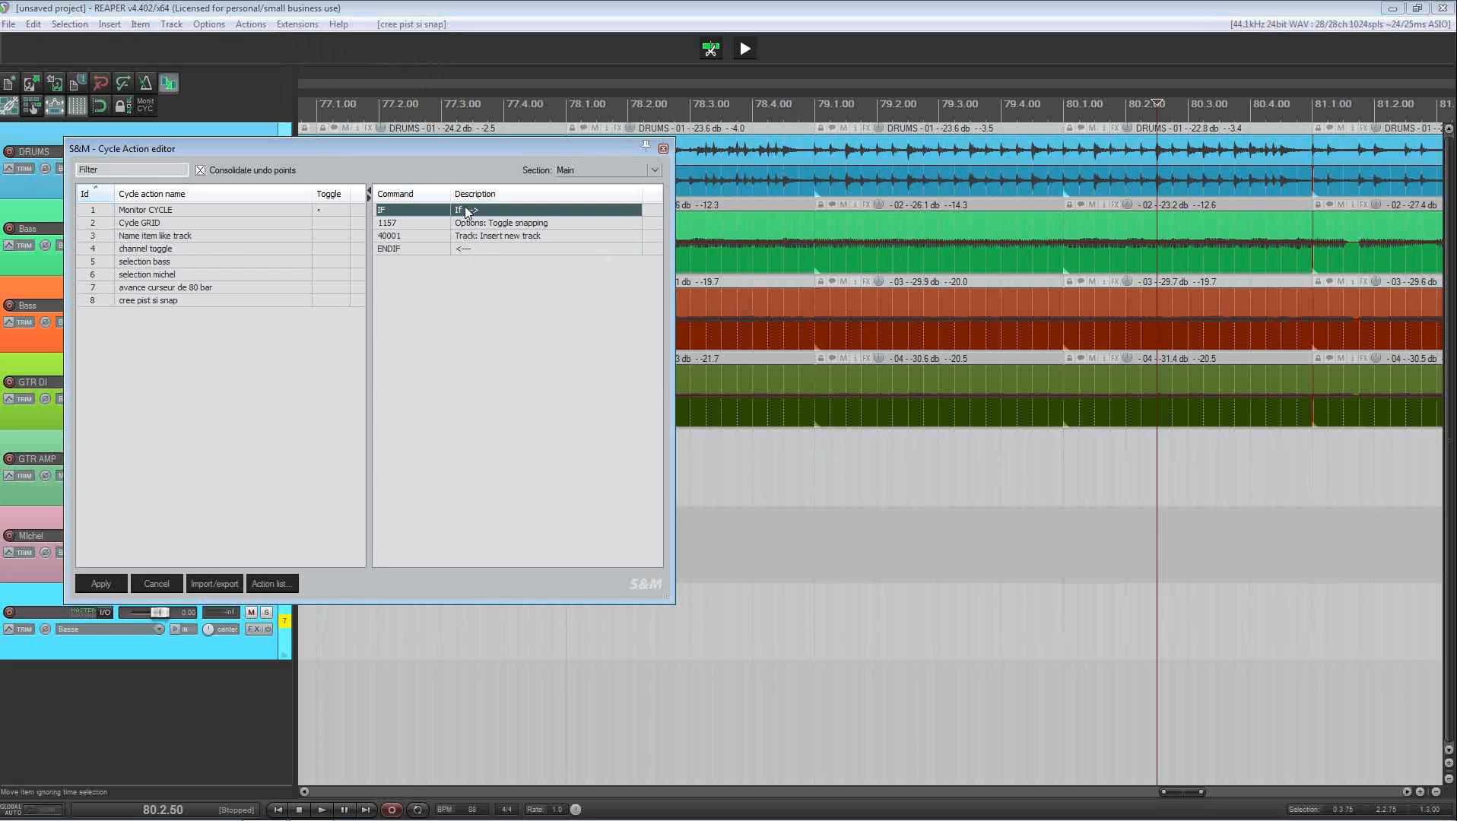
right_click(483, 287)
mouse_move(536, 339)
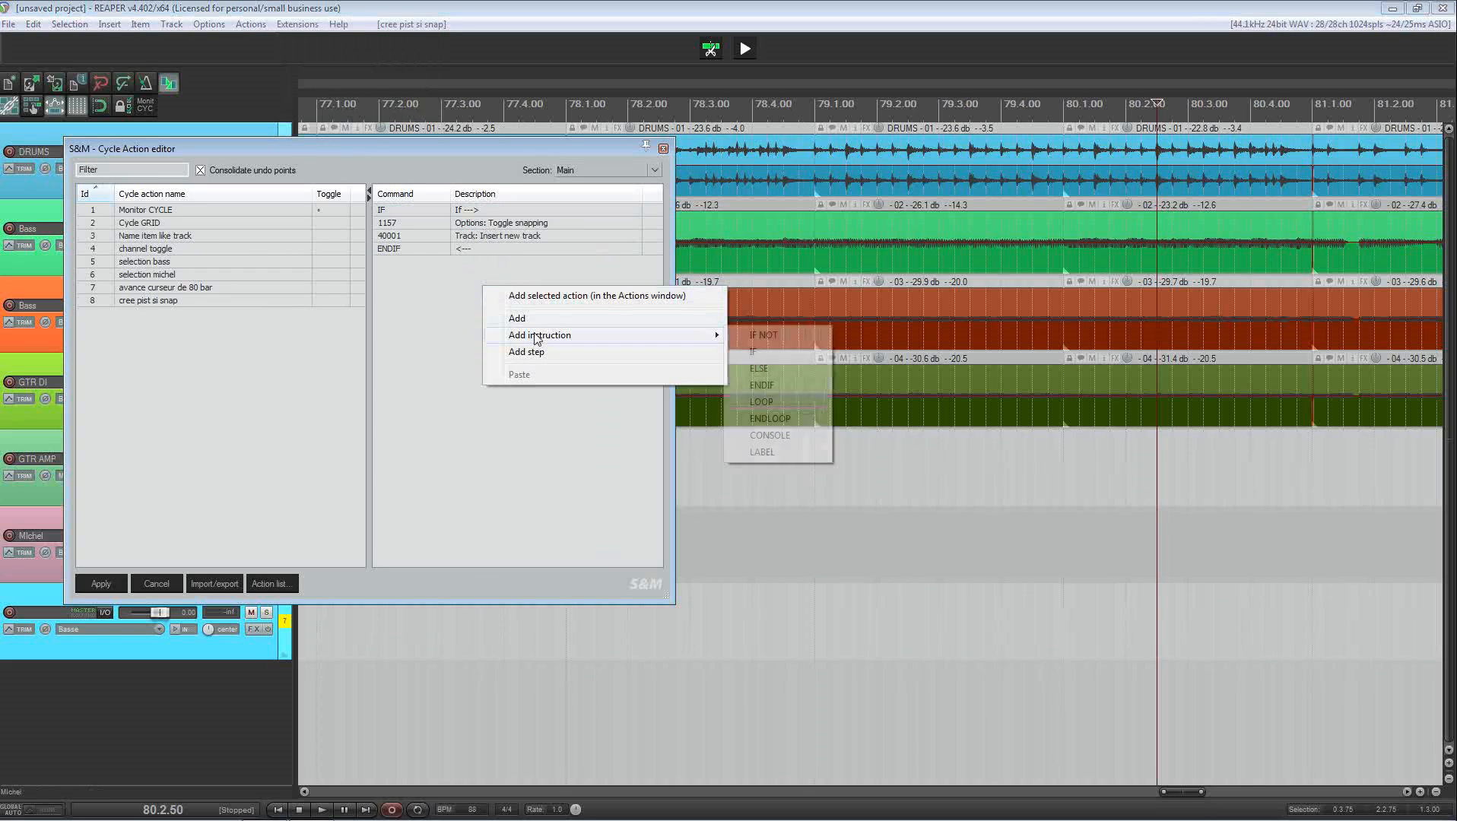
click(763, 335)
drag(467, 262, 466, 213)
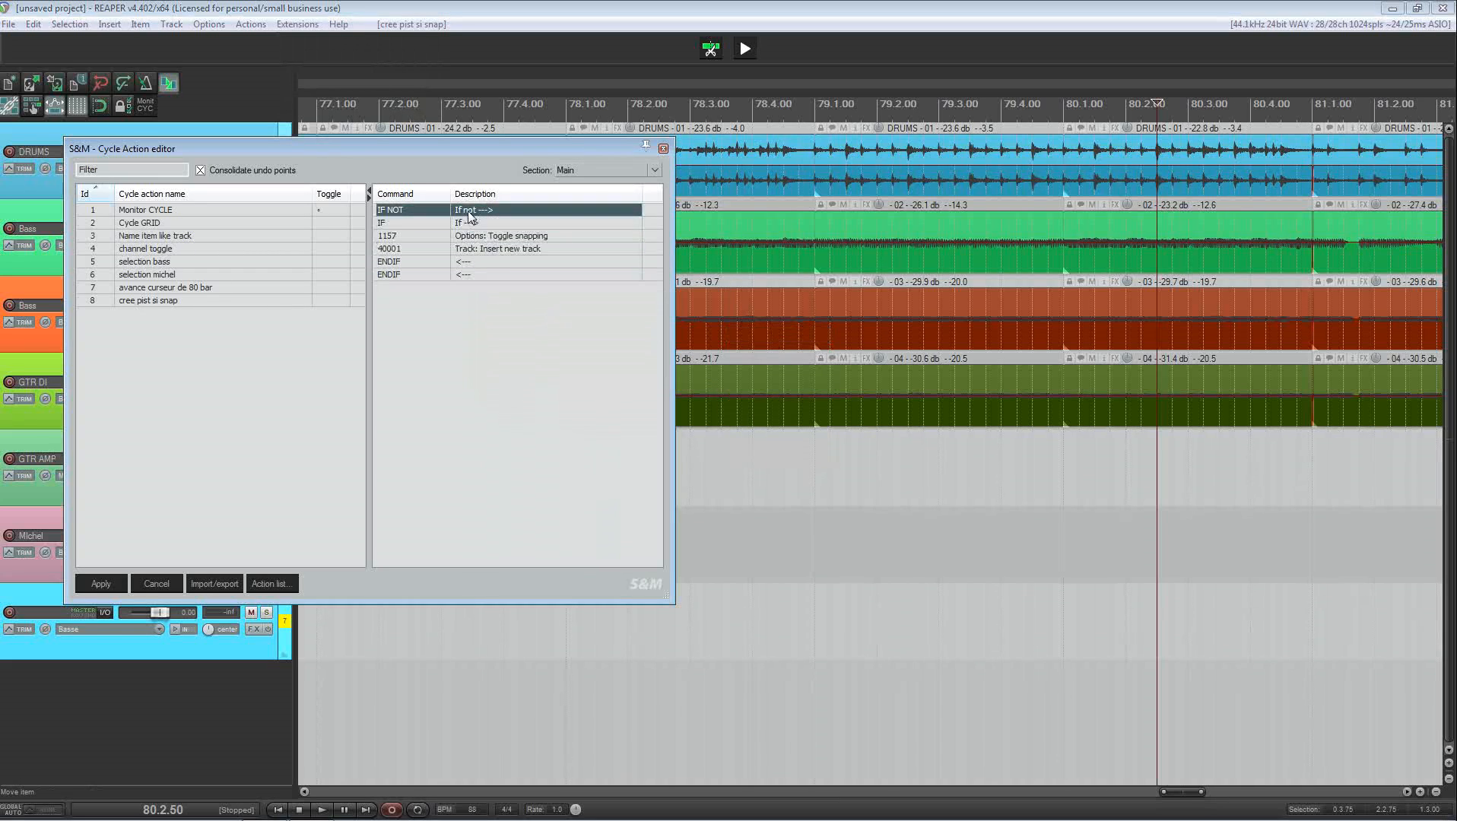
- Delete the original IF row and the surplus ENDIF so only IF NOT encloses the snapping and track commands
click(461, 222)
right_click(461, 222)
click(500, 311)
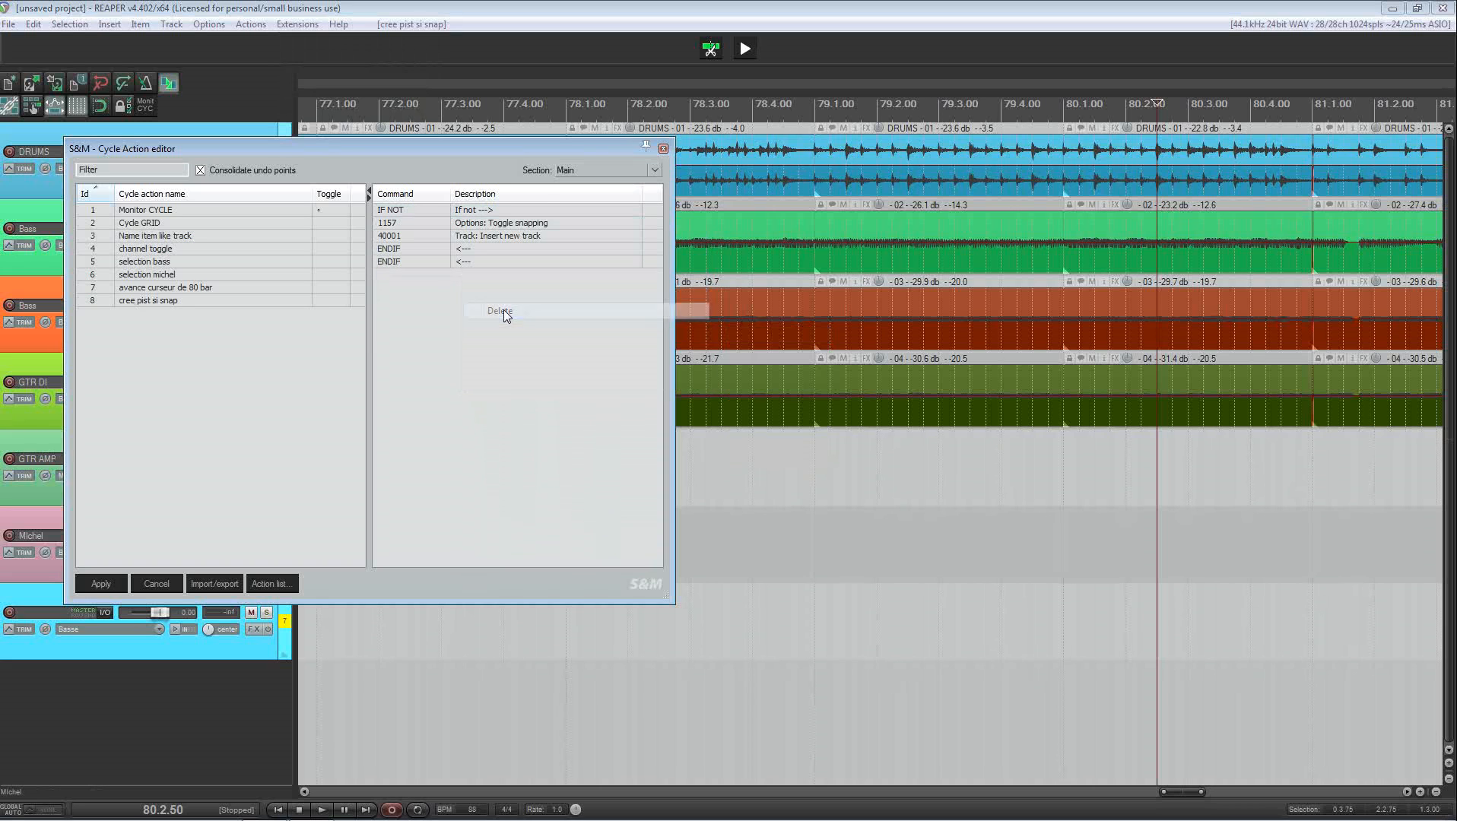
right_click(470, 260)
click(508, 349)
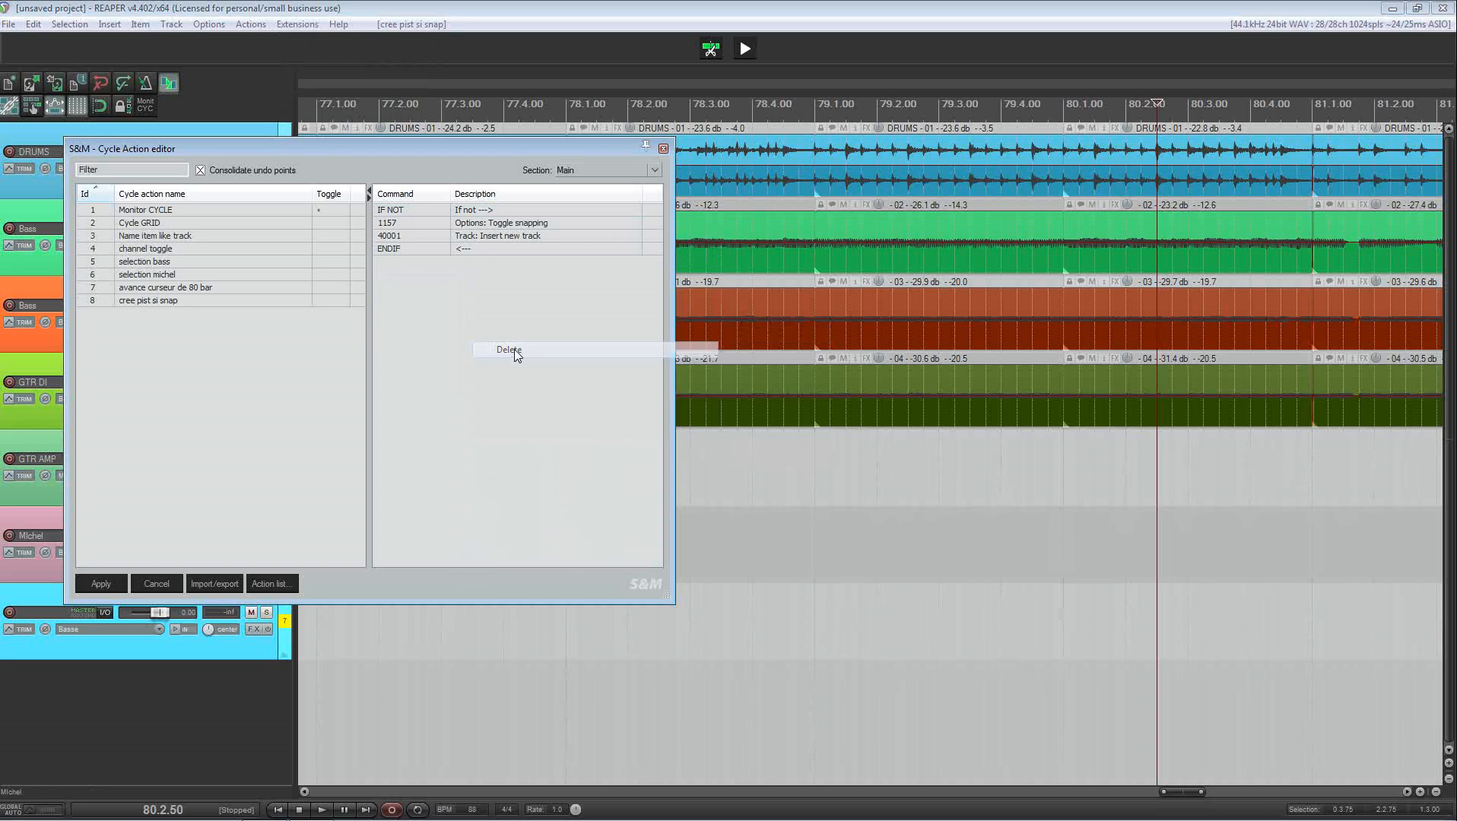
- Apply the IF NOT version of "cree pist si snap" and close the cycle action editor
drag(500, 153, 764, 164)
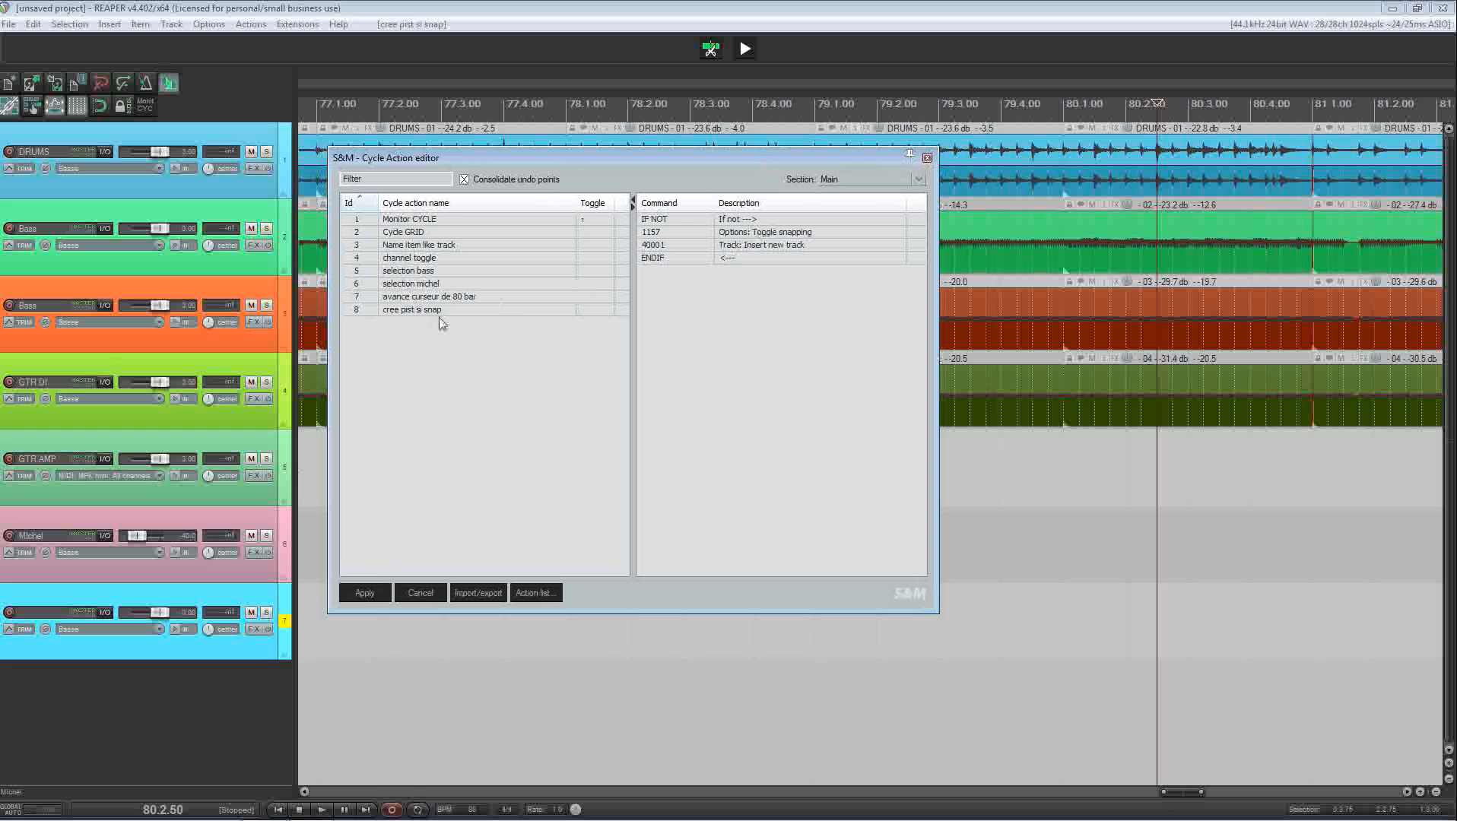
click(107, 102)
click(365, 592)
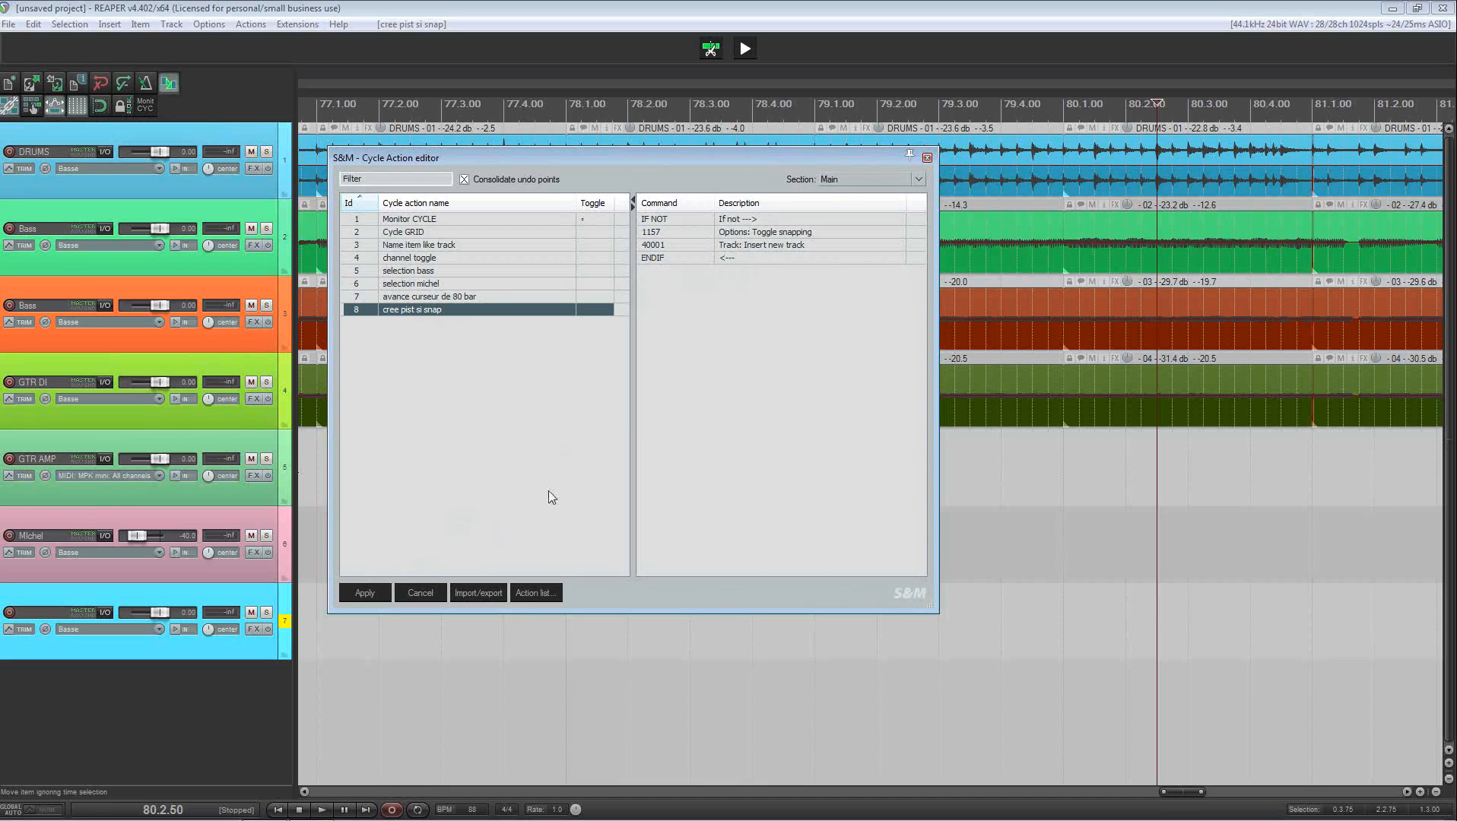
click(927, 158)
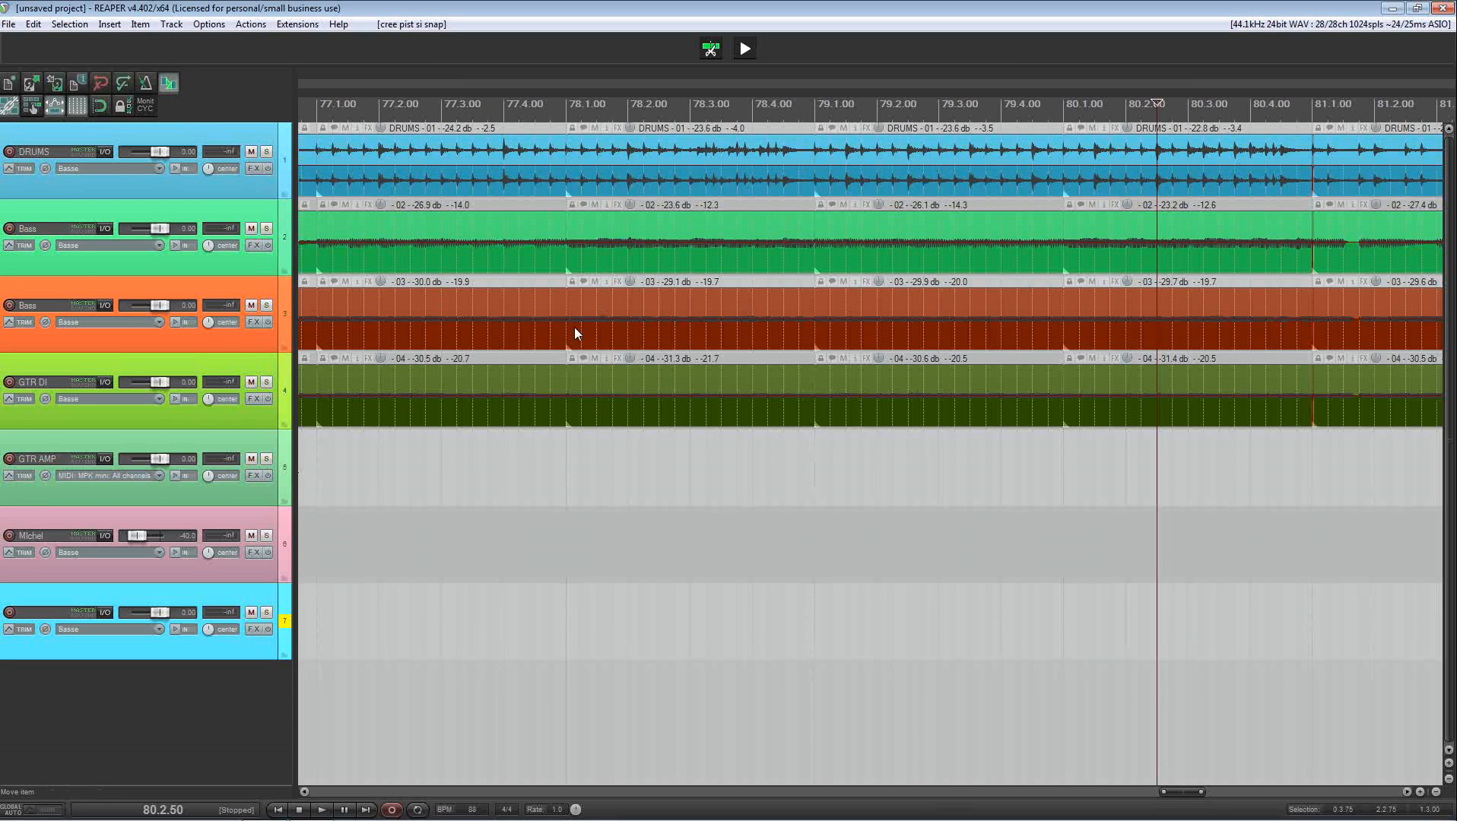
- Test "cree pist si snap" with snapping off, then turn snapping on and select track 6
key(ctrl+t)
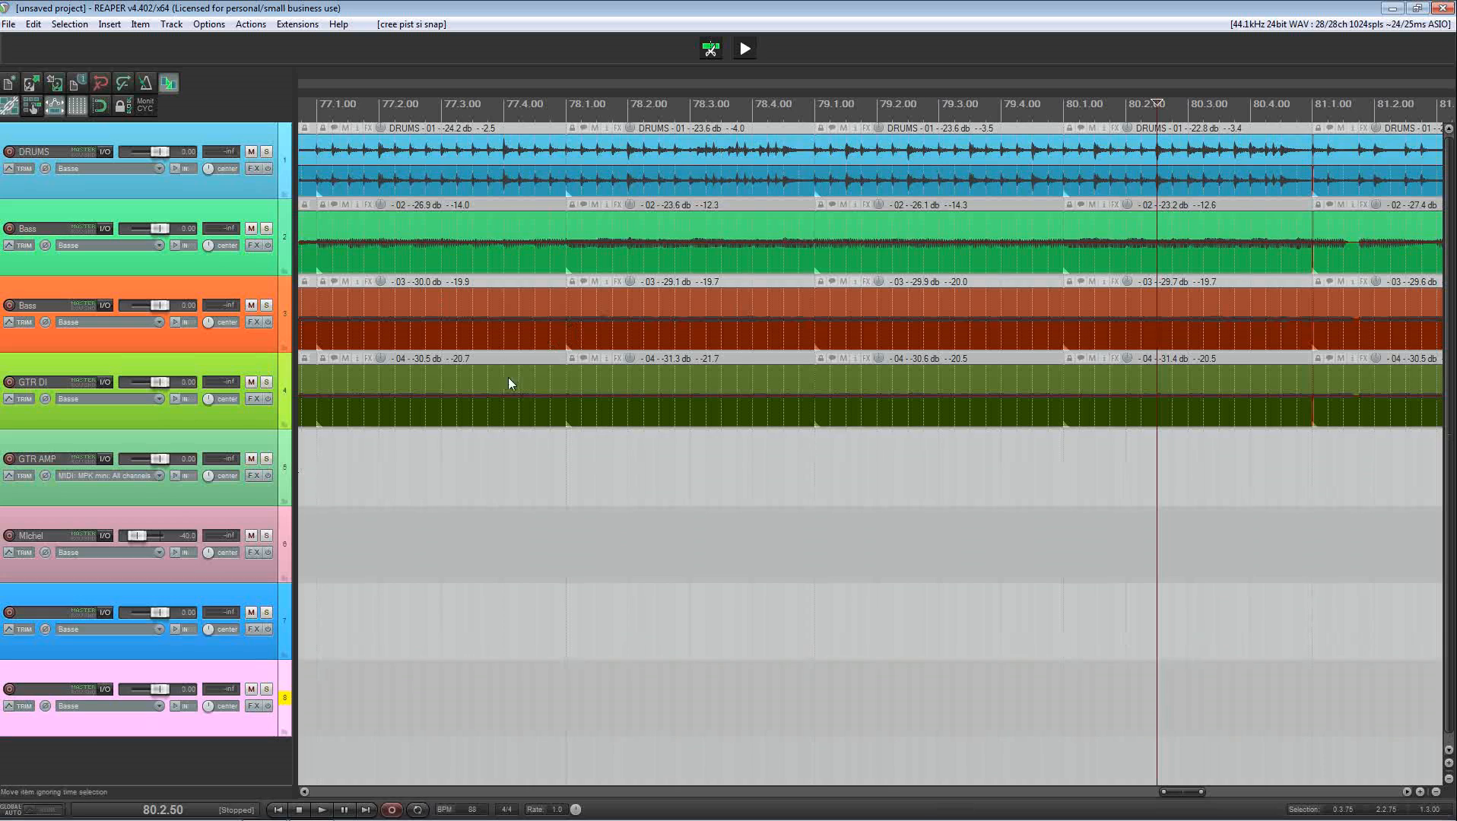
click(101, 106)
click(285, 551)
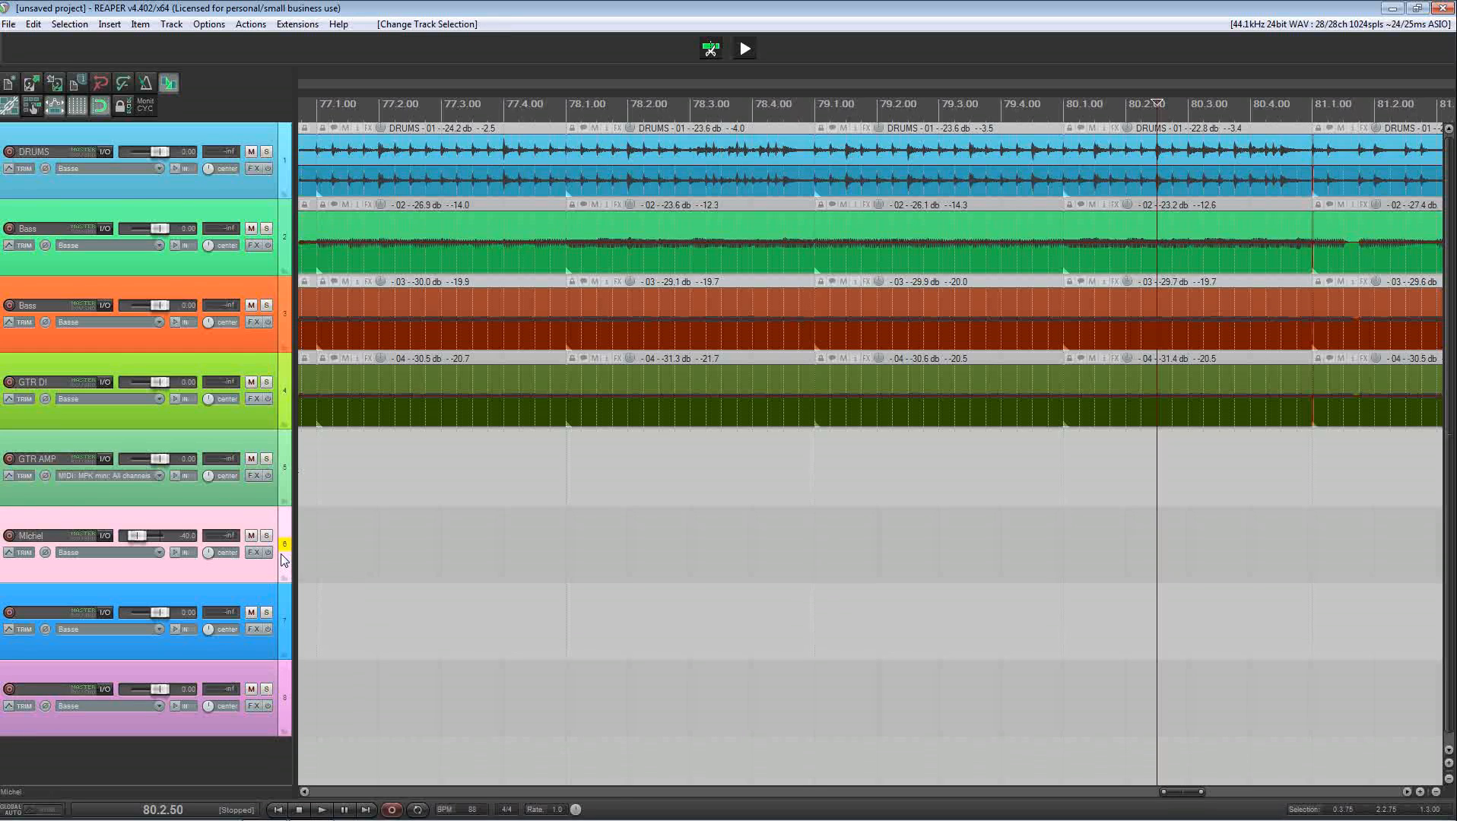